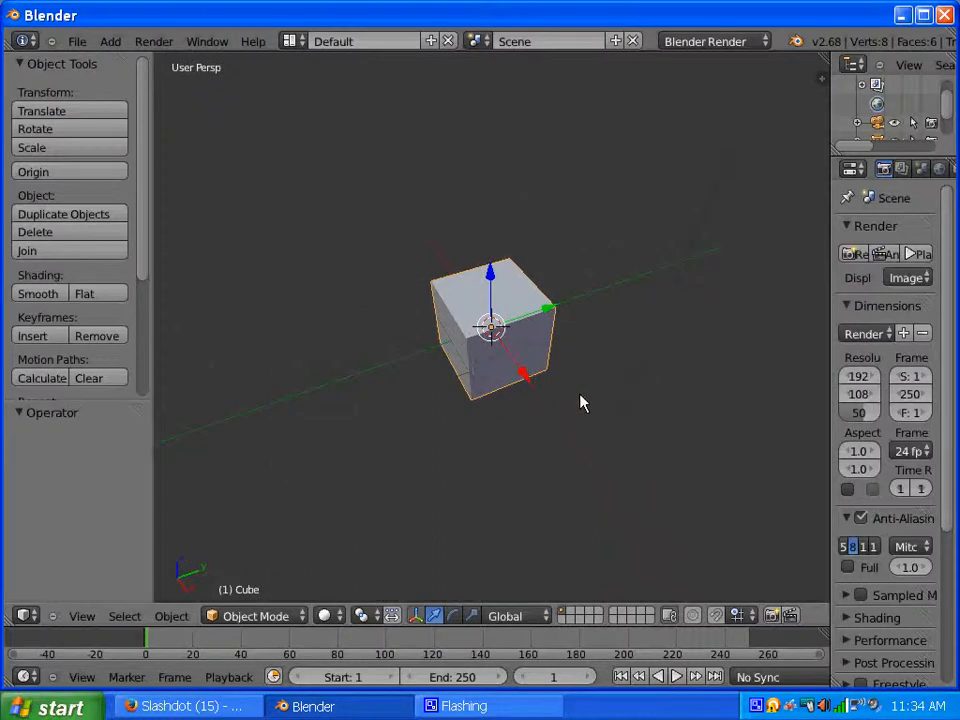
Examine the default cube scene and the editor types offered for the Info, 3D View, Properties and Outliner areas.
middle_drag(581, 401, 523, 401)
scroll(523, 401, down, 1)
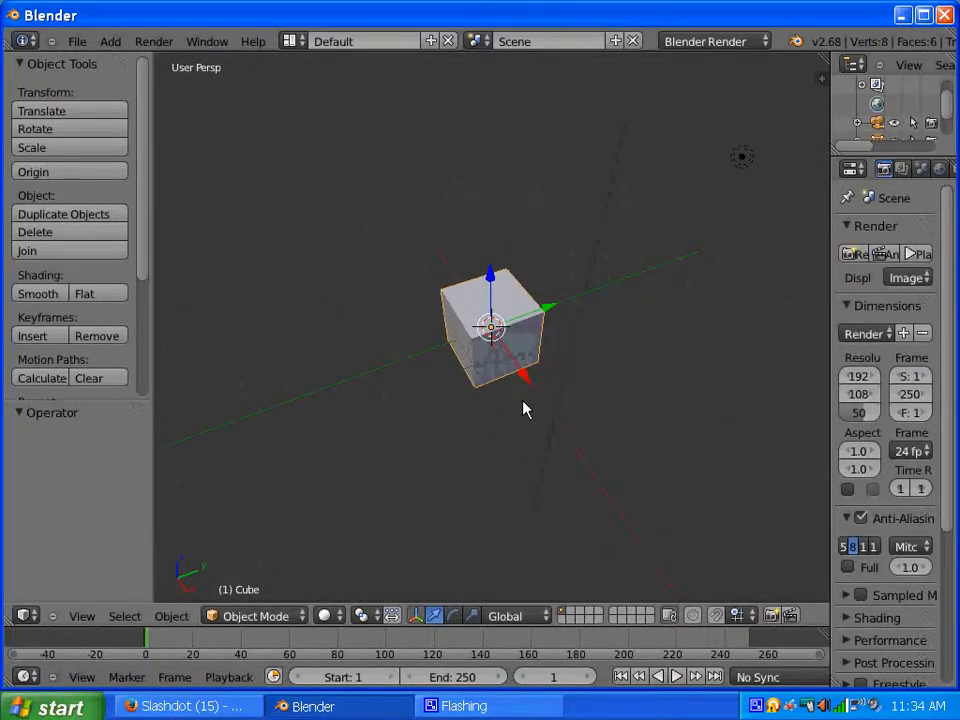
scroll(527, 422, up, 2)
middle_drag(522, 449, 524, 397)
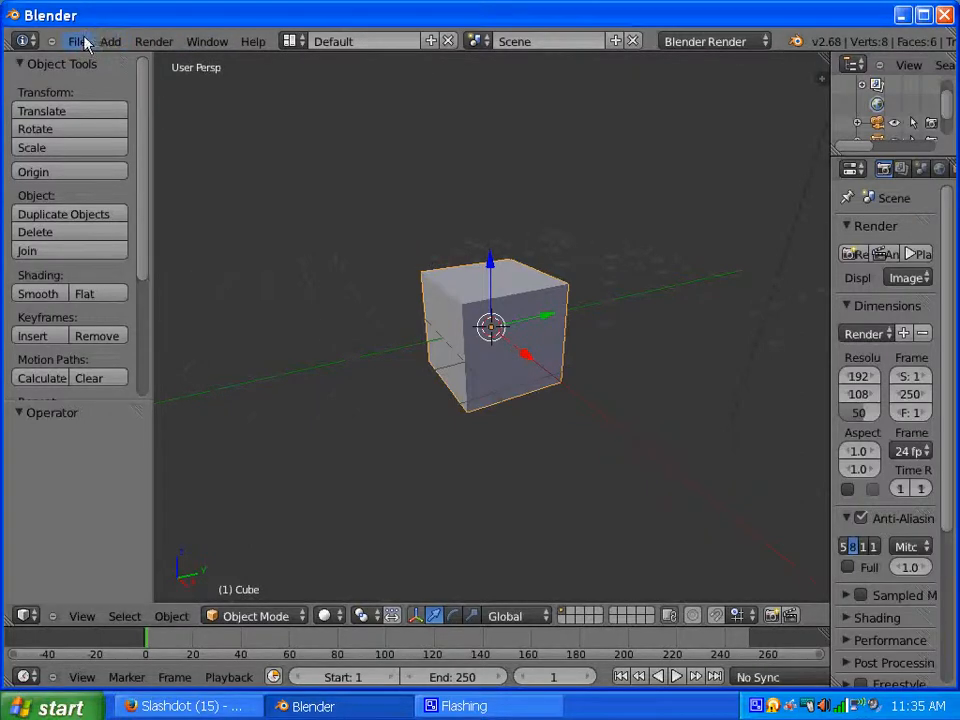
click(24, 41)
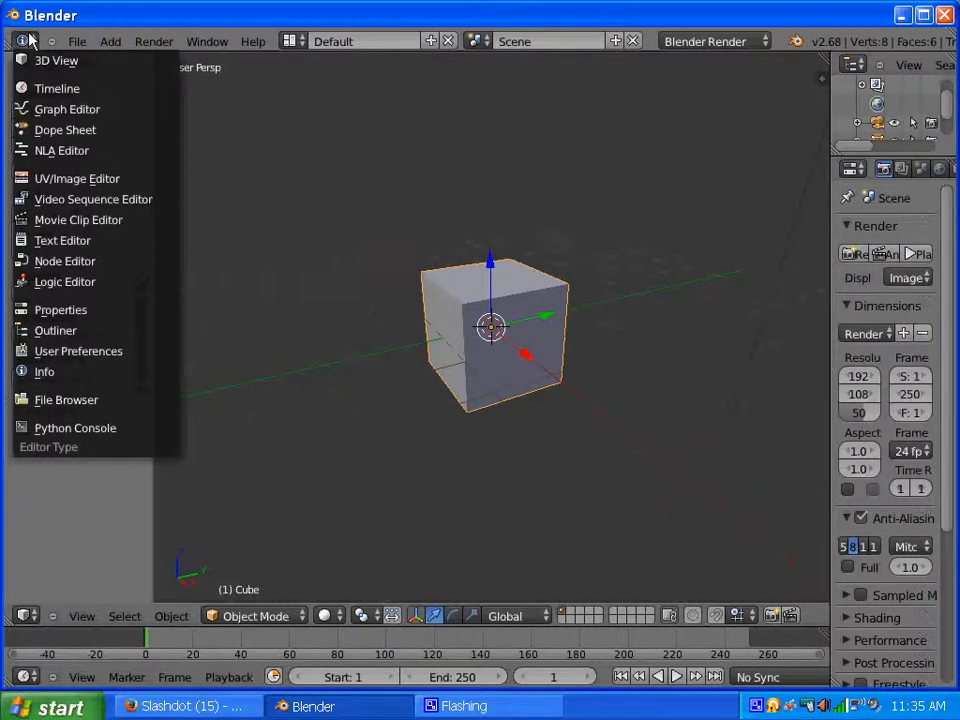
key(t)
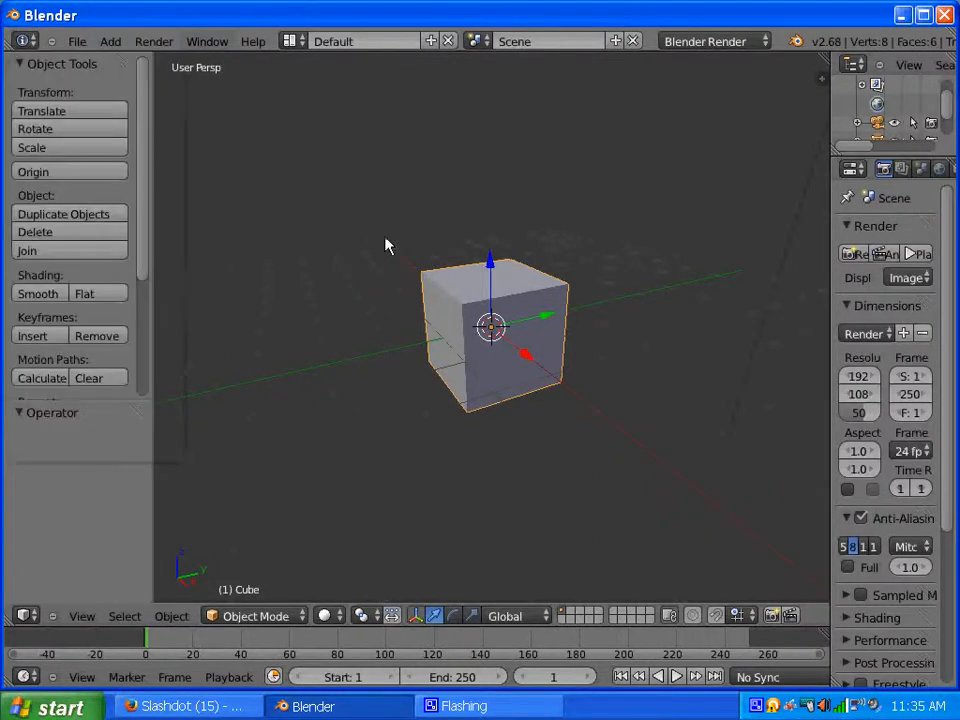
click(26, 617)
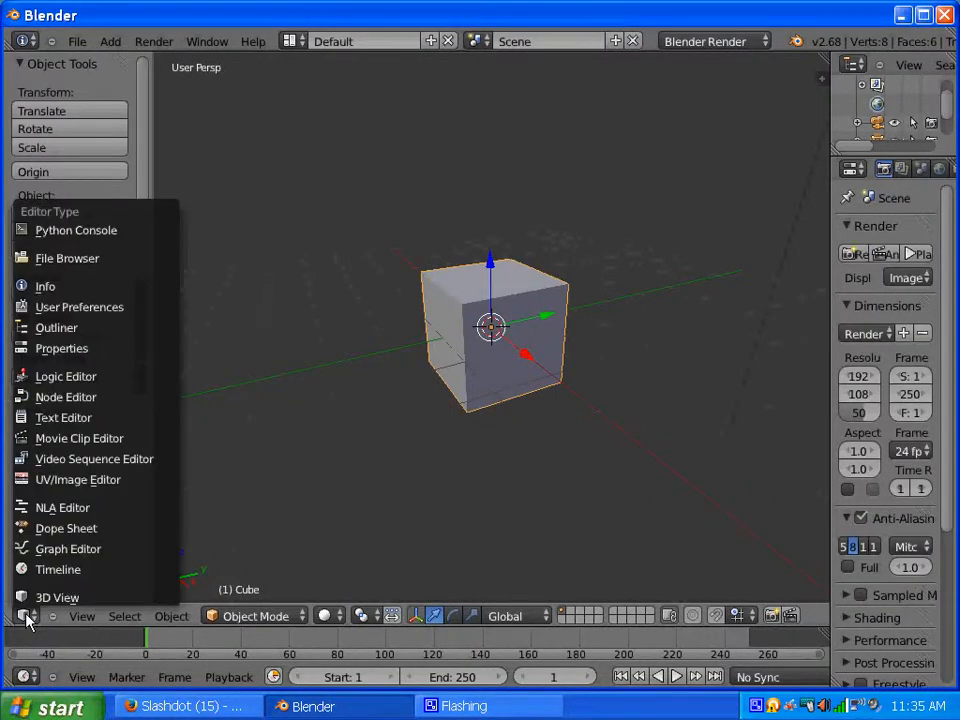
click(296, 418)
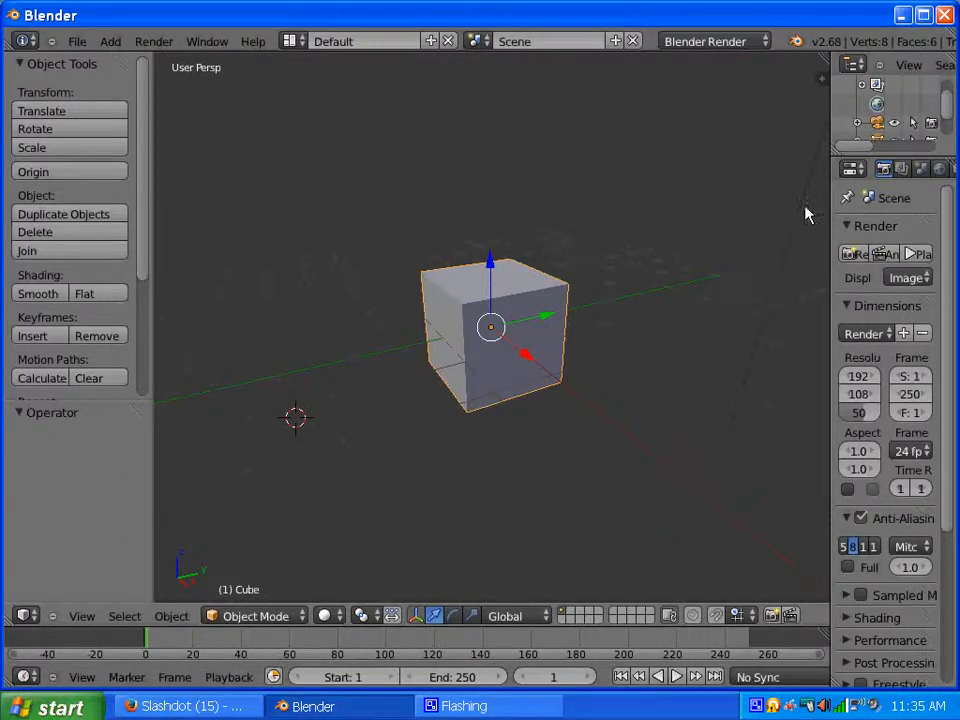
click(852, 172)
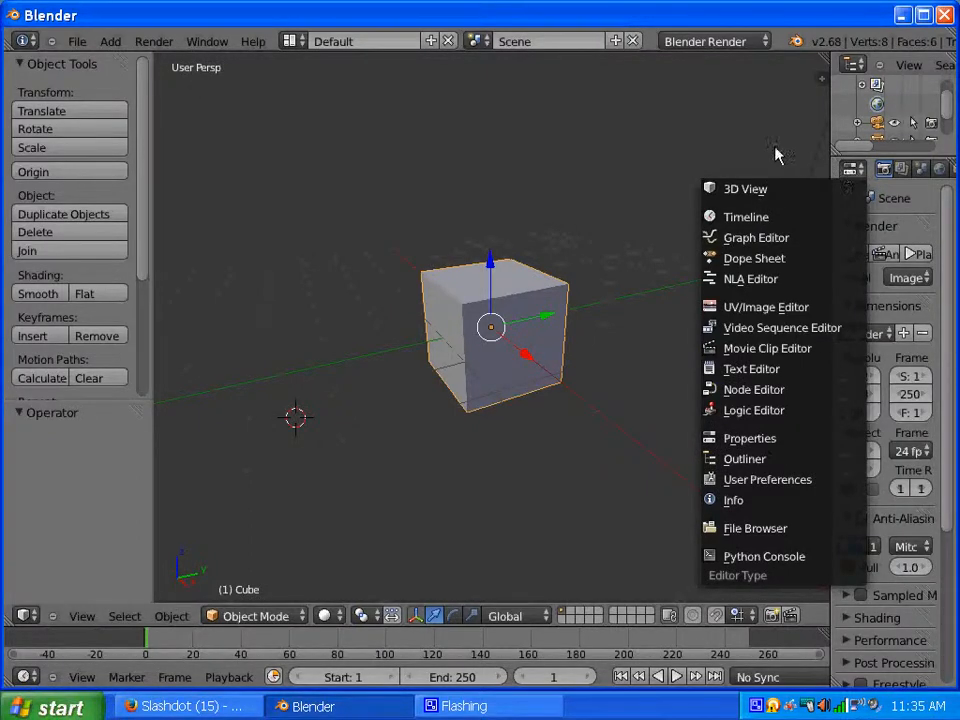
click(852, 64)
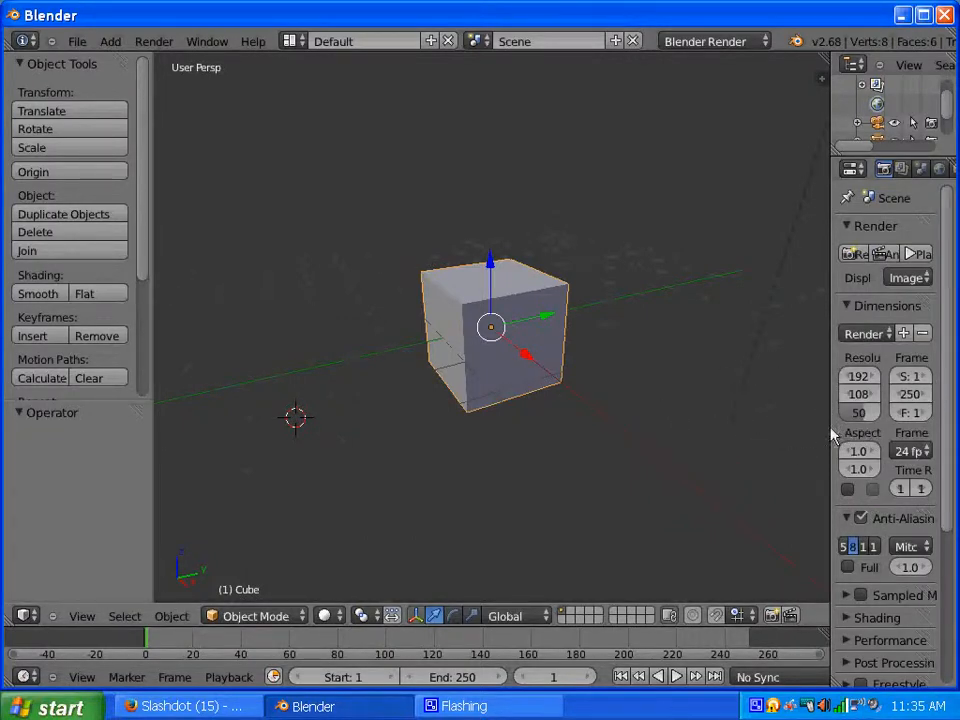
Widen the Properties editor, and toggle and resize the Object Tools shelf so it stays shown slightly wider than before.
drag(833, 437, 693, 434)
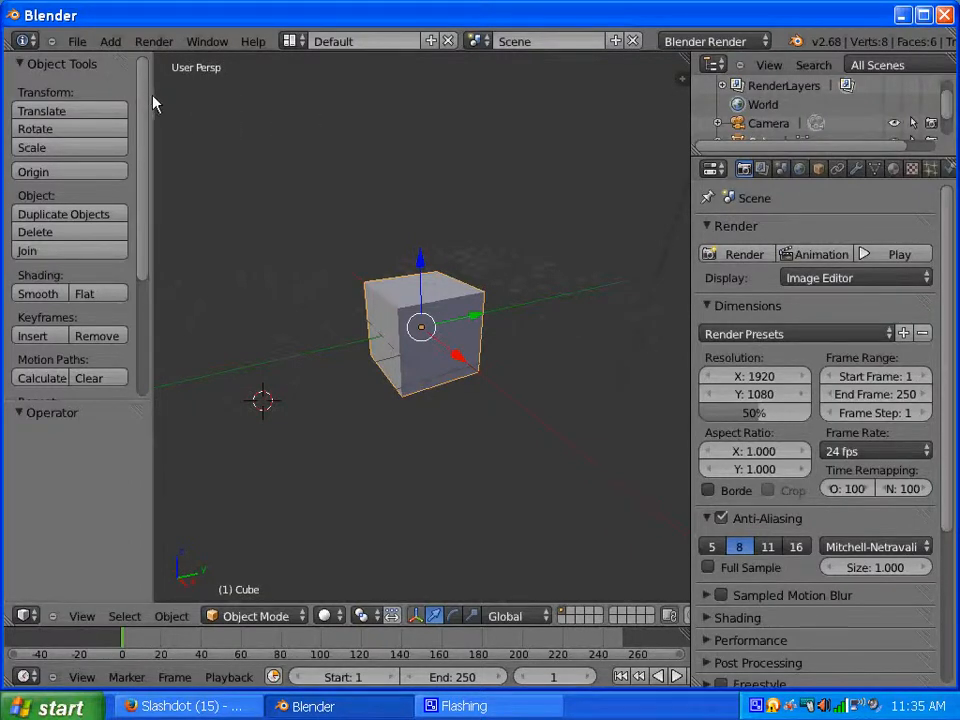
key(t)
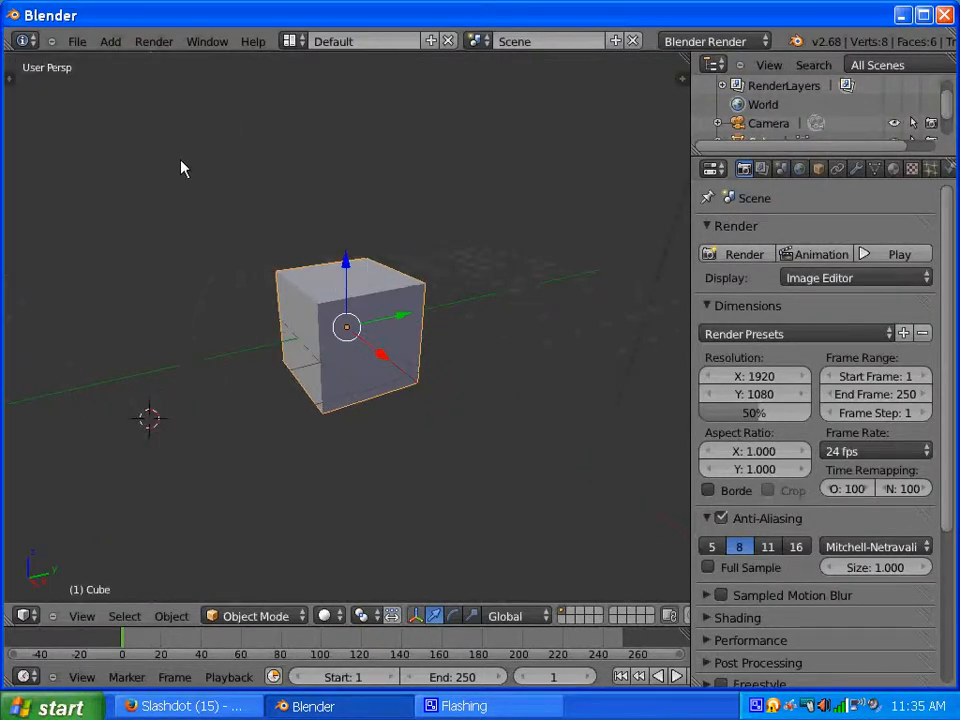
click(12, 78)
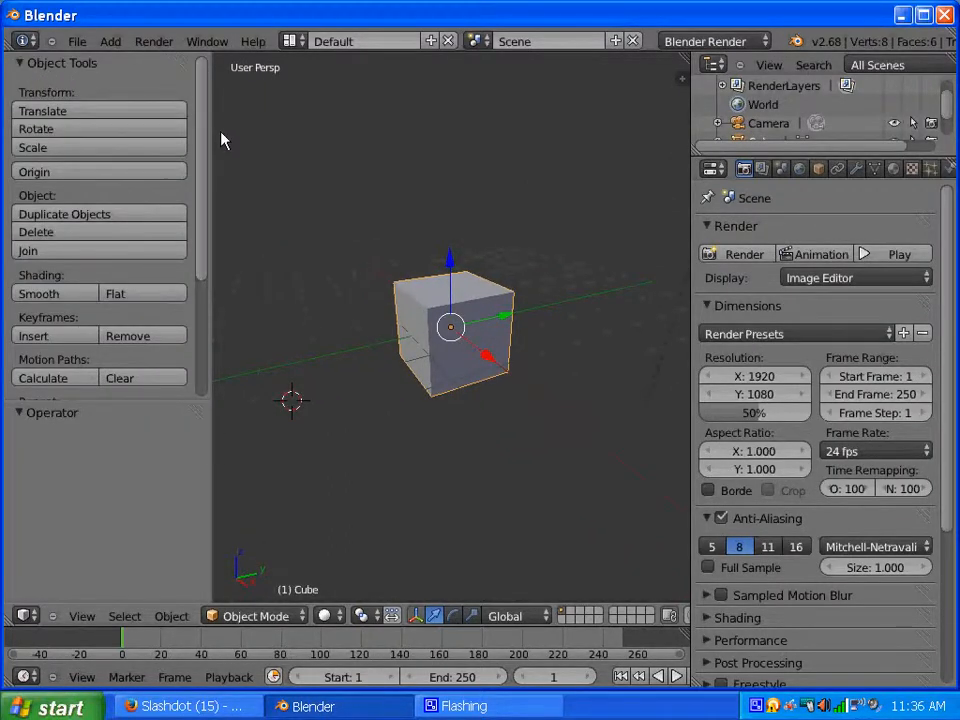
drag(211, 111, 12, 118)
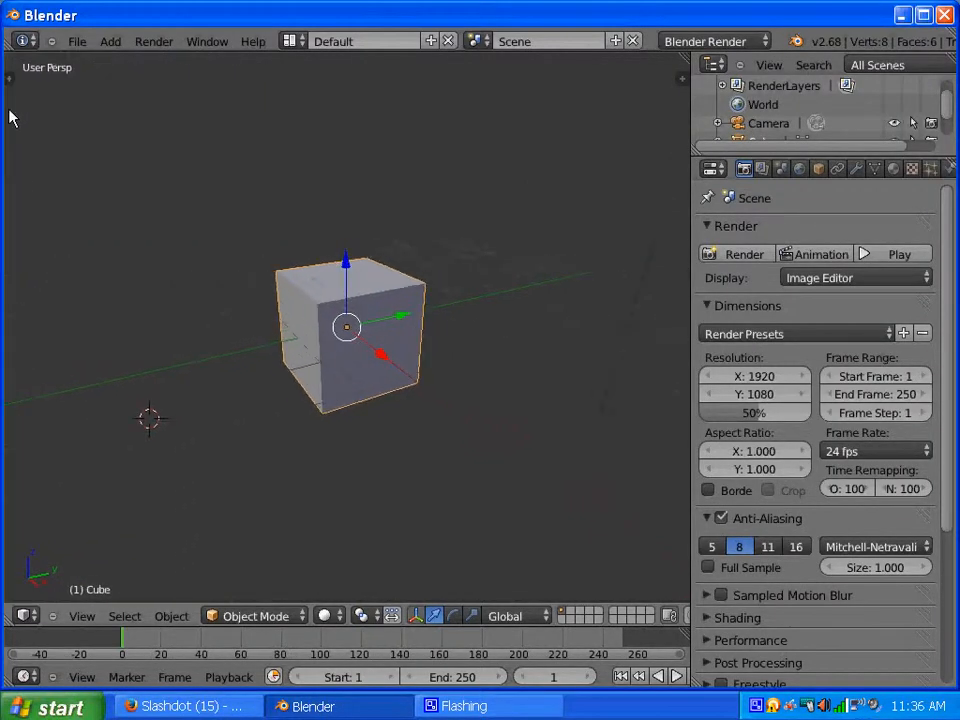
click(11, 78)
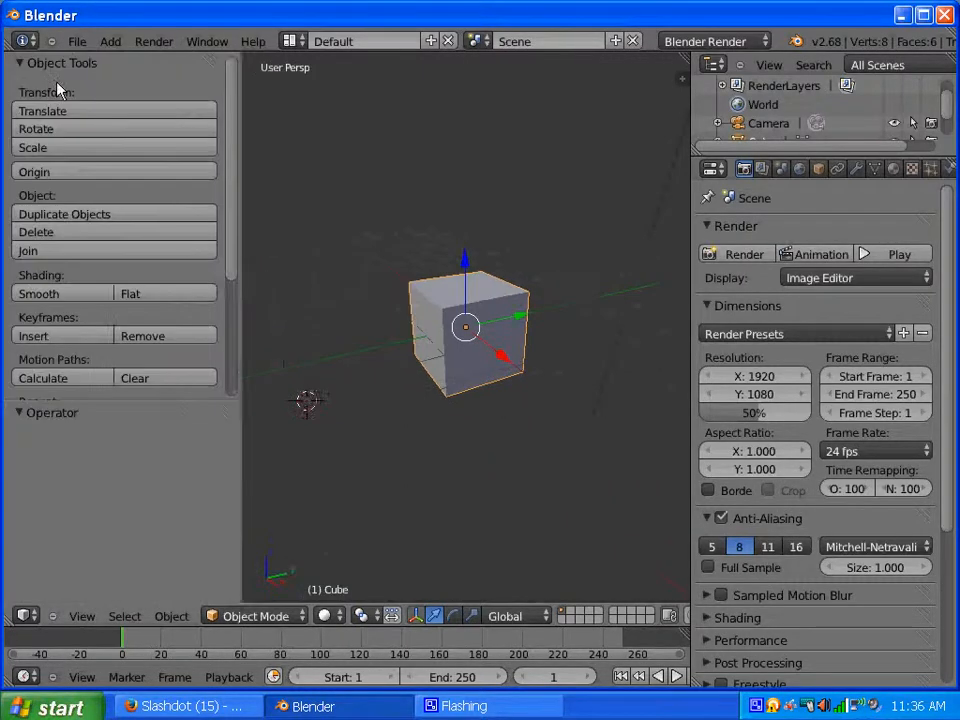
drag(69, 85, 16, 86)
drag(219, 143, 177, 154)
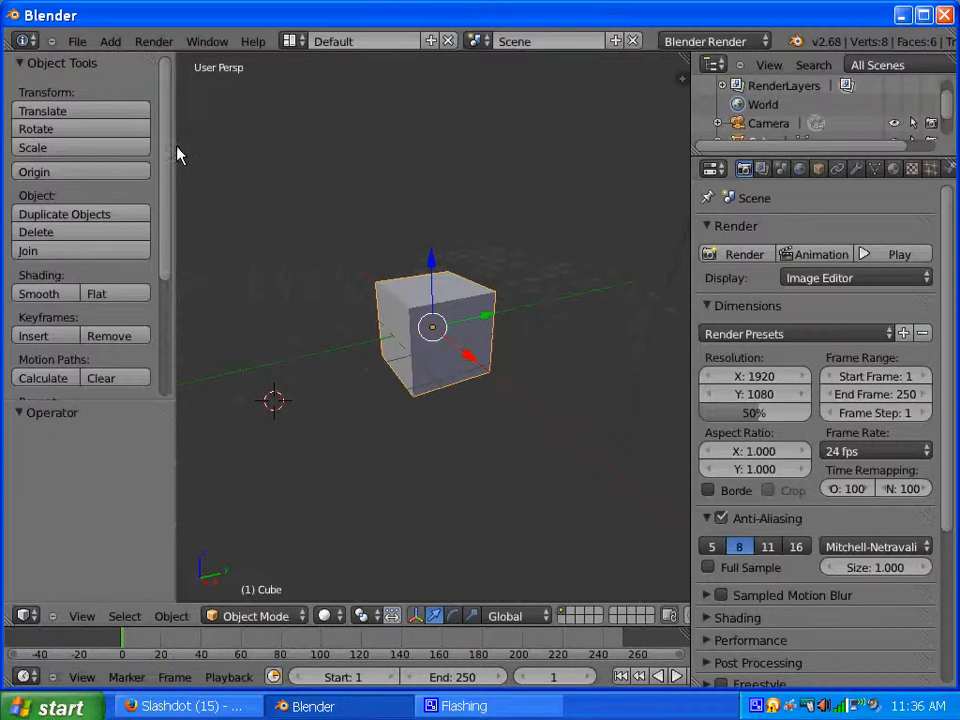
key(t)
key(t)
Show the 3D view's sidebar with enough room to view the cube's Transform settings, and hide the sidebar again.
drag(683, 88, 499, 101)
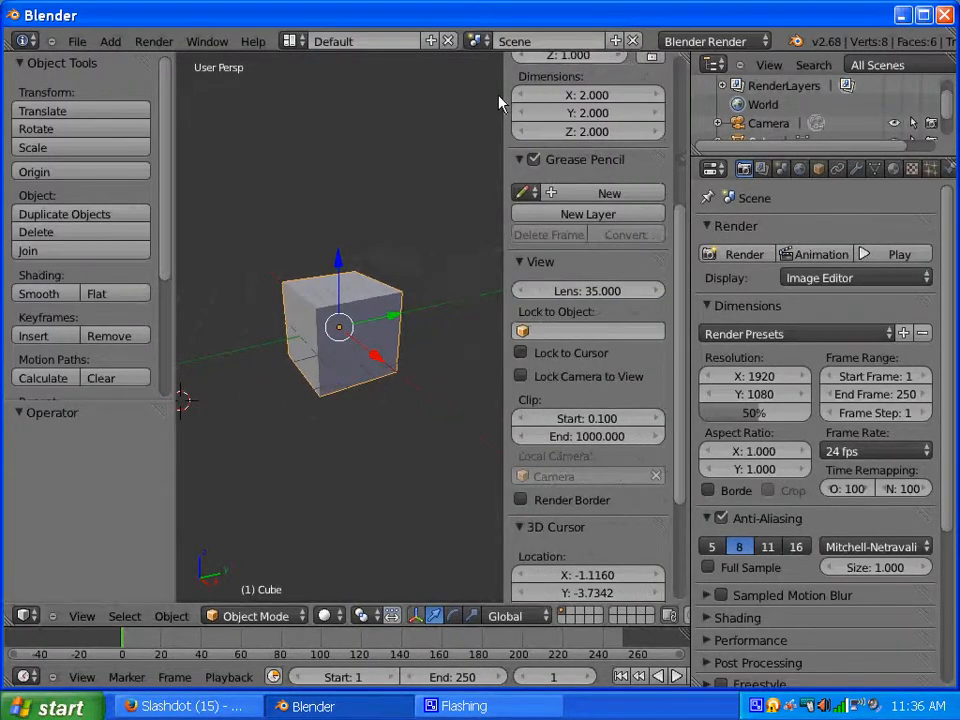
drag(690, 369, 752, 370)
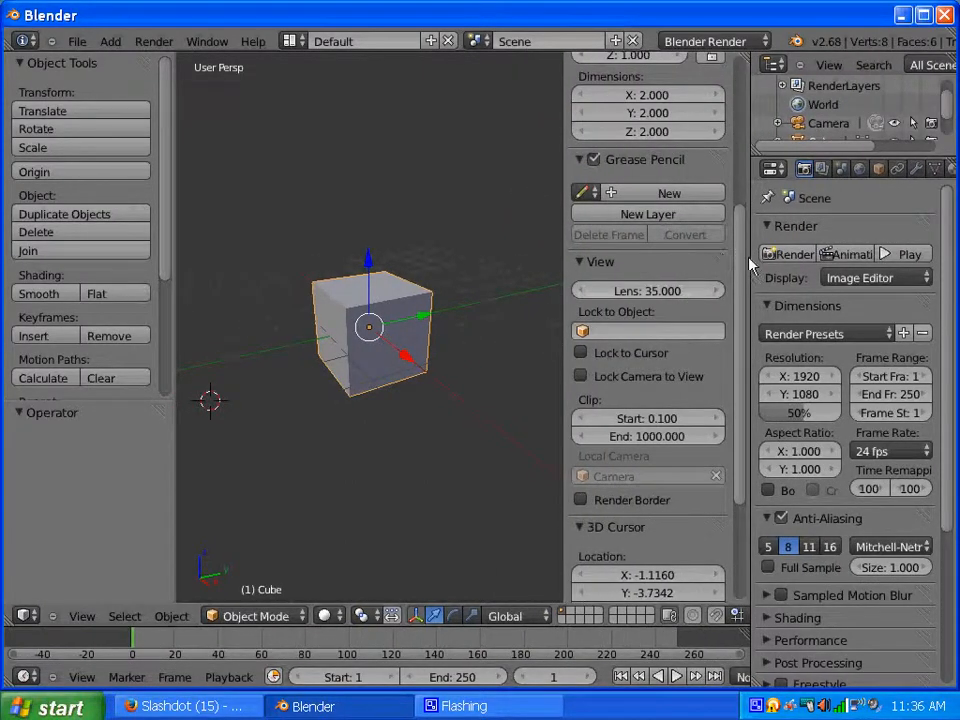
mouse_move(746, 272)
mouse_down()
mouse_move(741, 84)
mouse_move(733, 370)
mouse_move(735, 86)
mouse_up()
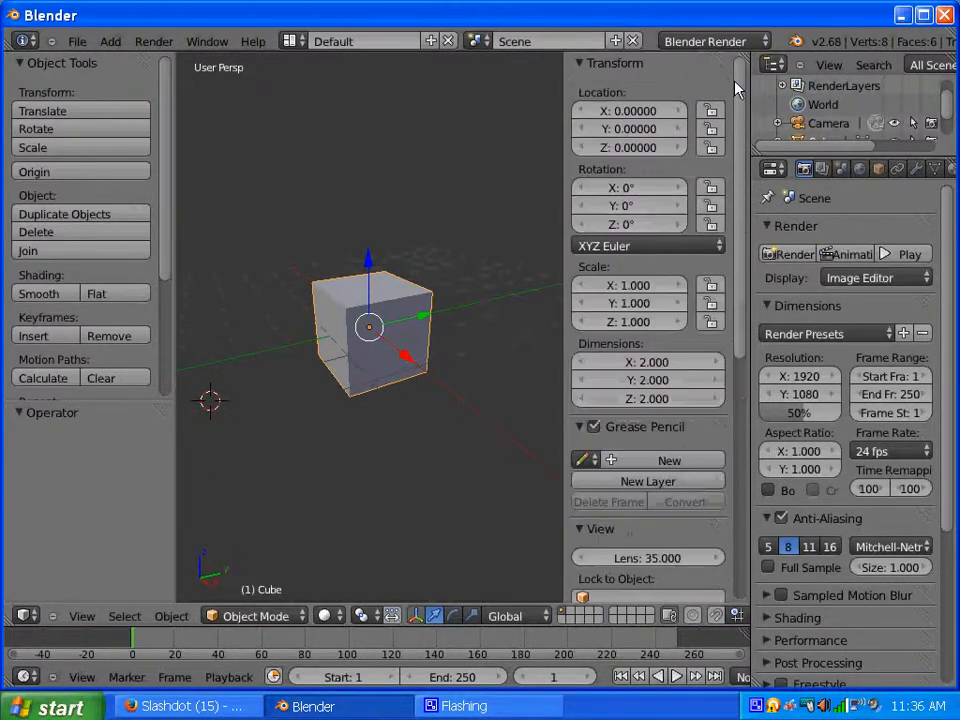
drag(563, 129, 540, 146)
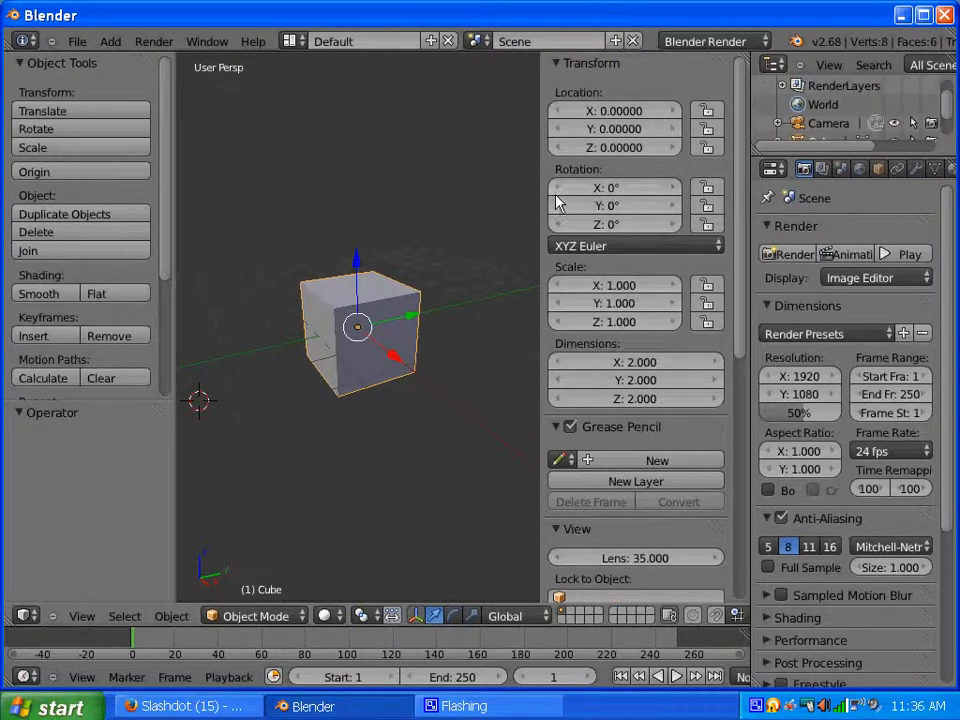
key(n)
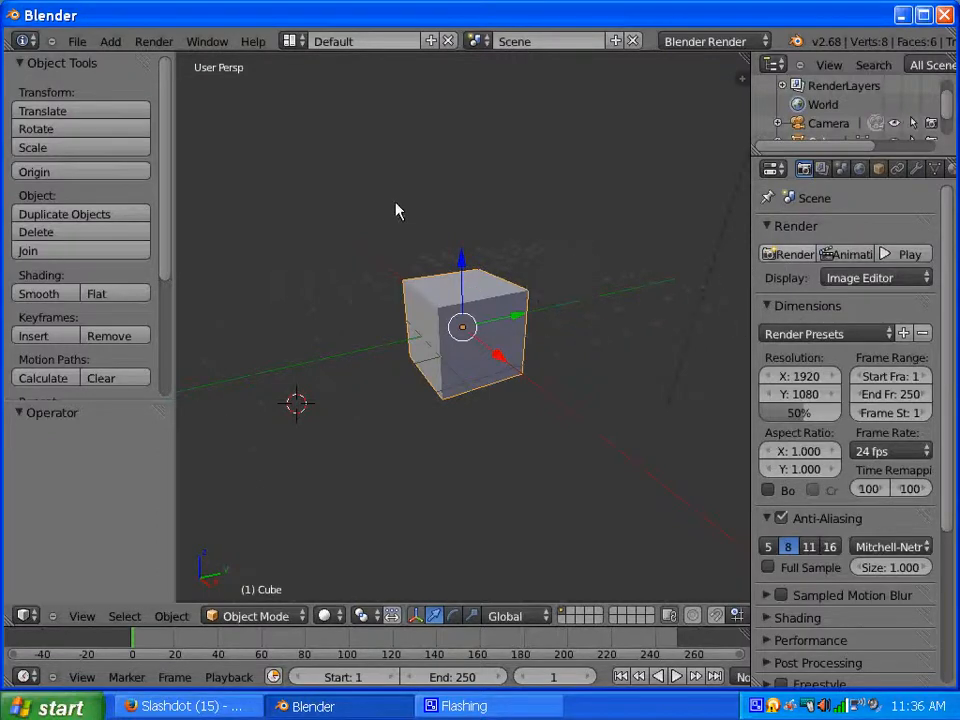
Place the 3D cursor at several points around the cube, ending just beside its lower front corner.
click(183, 318)
click(381, 379)
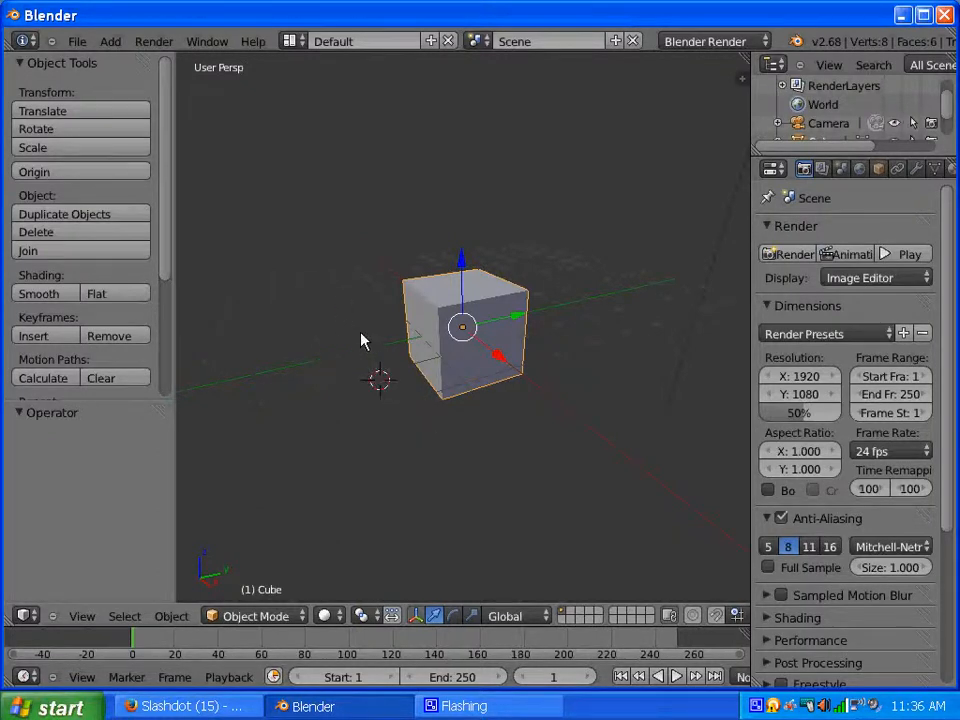
click(362, 338)
click(416, 399)
middle_drag(447, 351, 426, 386)
scroll(433, 362, up, 2)
scroll(433, 362, down, 2)
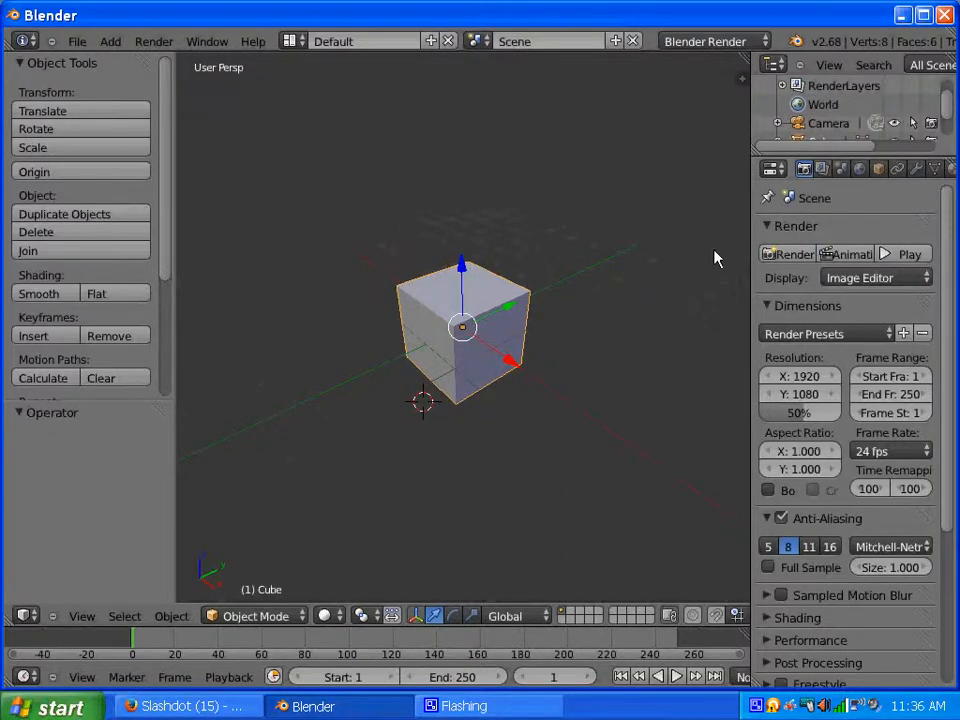
Widen the Properties editor slightly and look through its row of categories and the Render settings down to Output.
drag(752, 236, 727, 239)
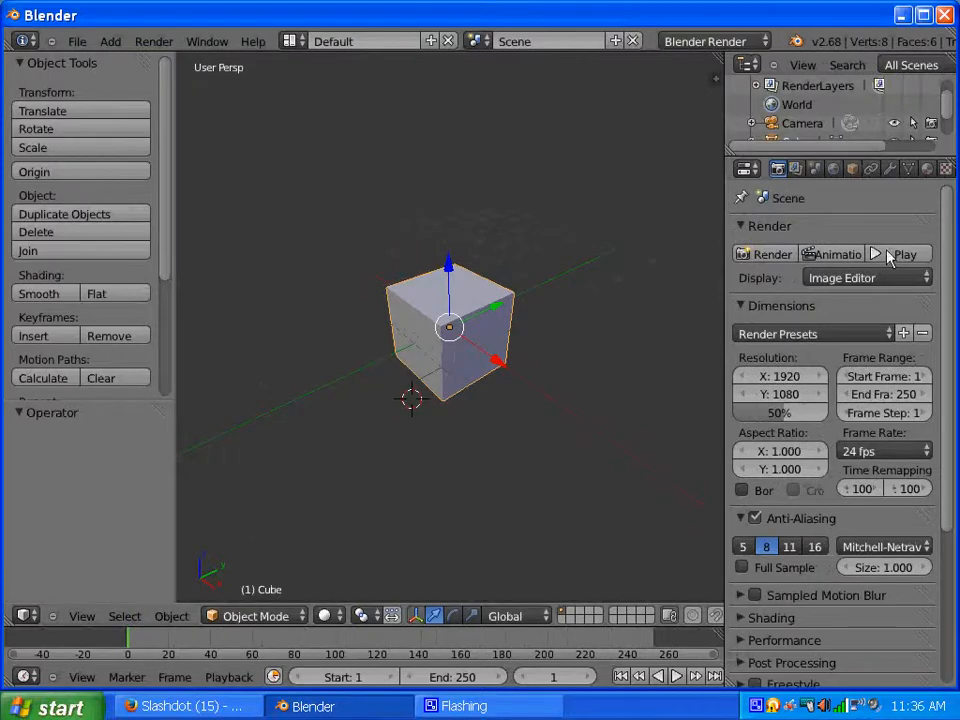
scroll(775, 175, down, 2)
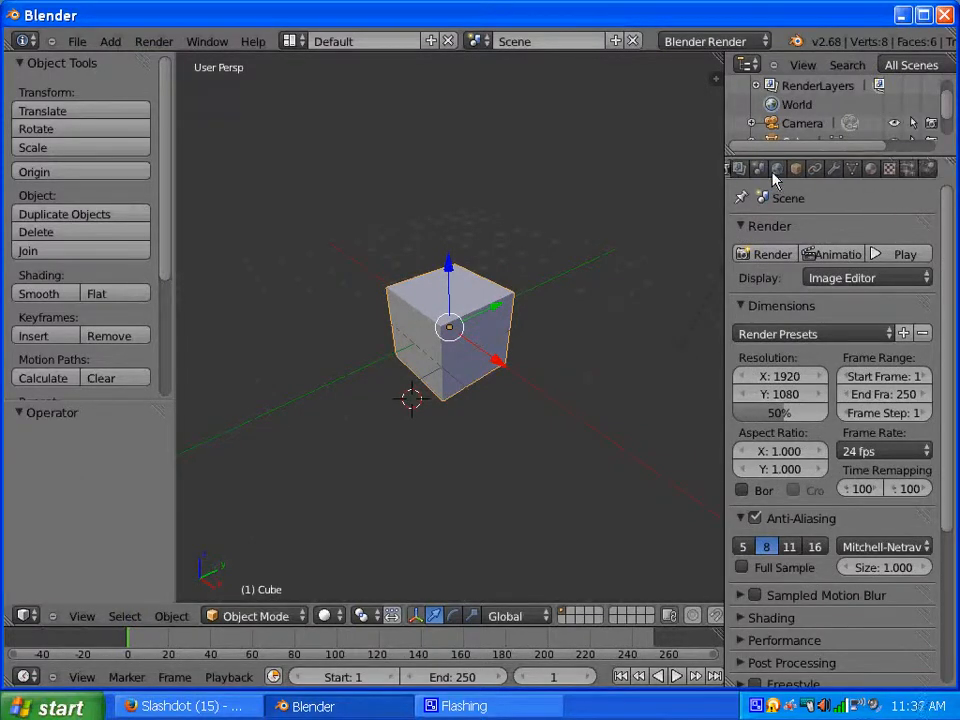
scroll(777, 173, down, 4)
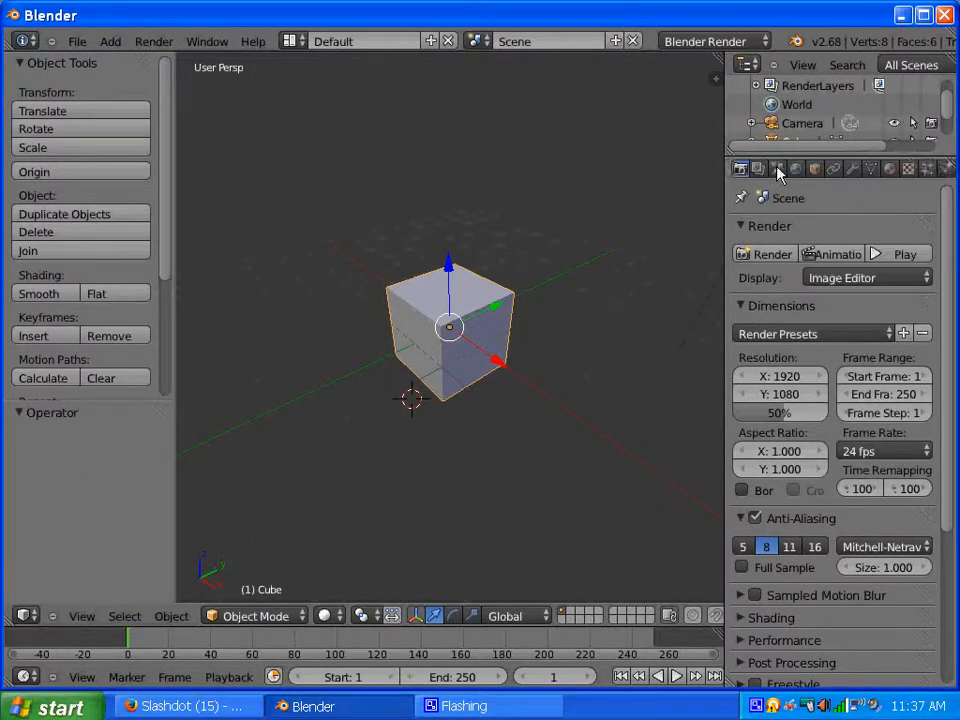
scroll(780, 174, up, 6)
scroll(780, 174, down, 7)
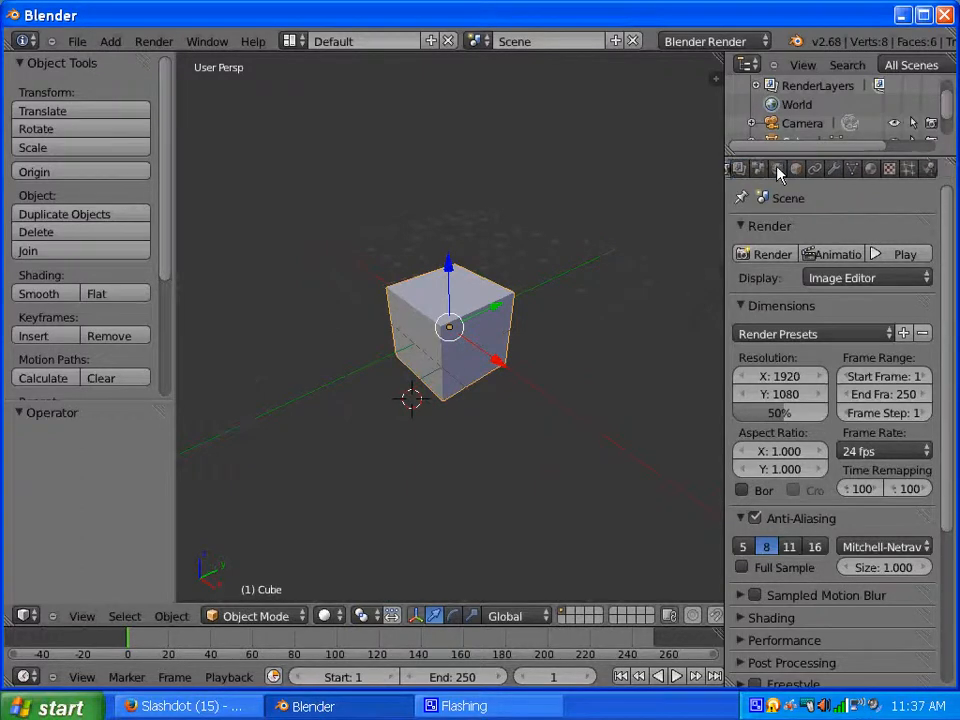
scroll(779, 170, up, 7)
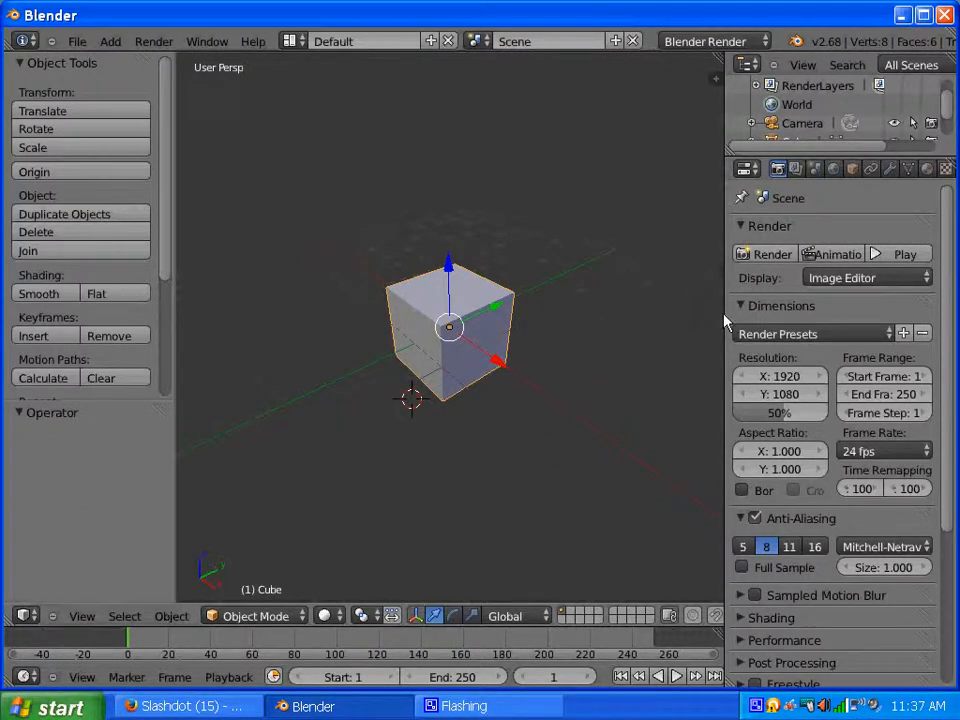
drag(724, 317, 726, 320)
scroll(936, 322, down, 6)
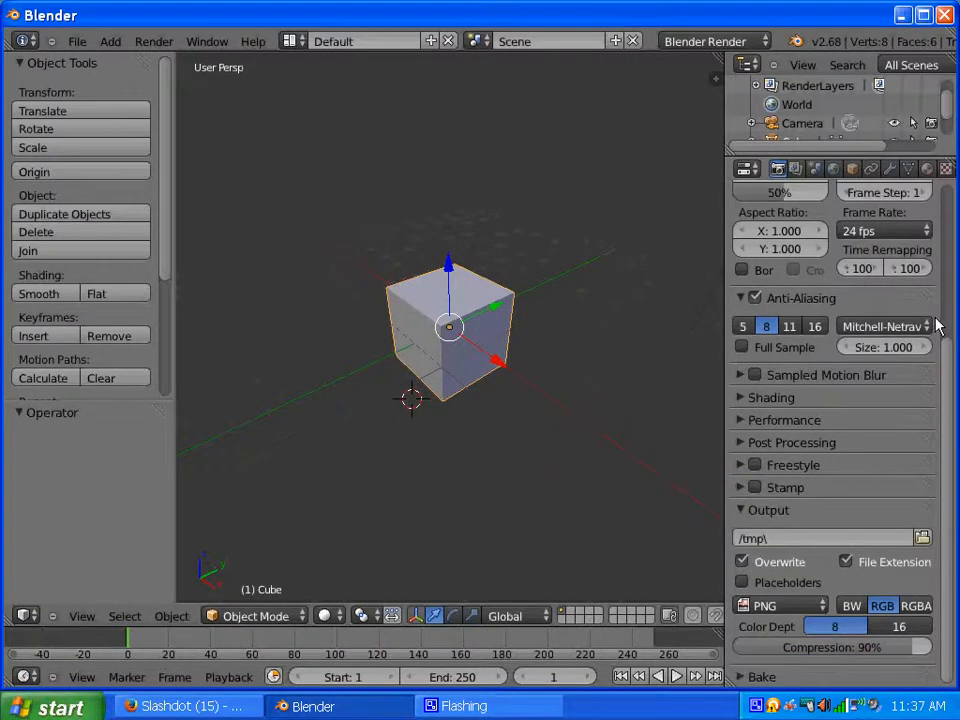
scroll(936, 325, up, 6)
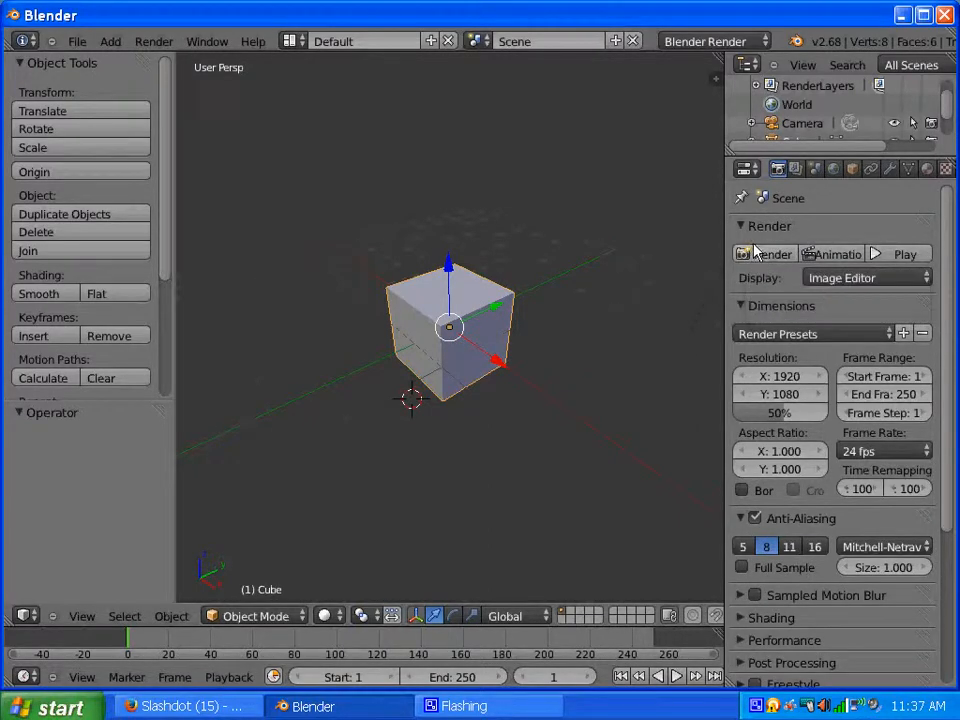
Render a still image of the cube scene and switch the render area back to the 3D View editor.
click(757, 253)
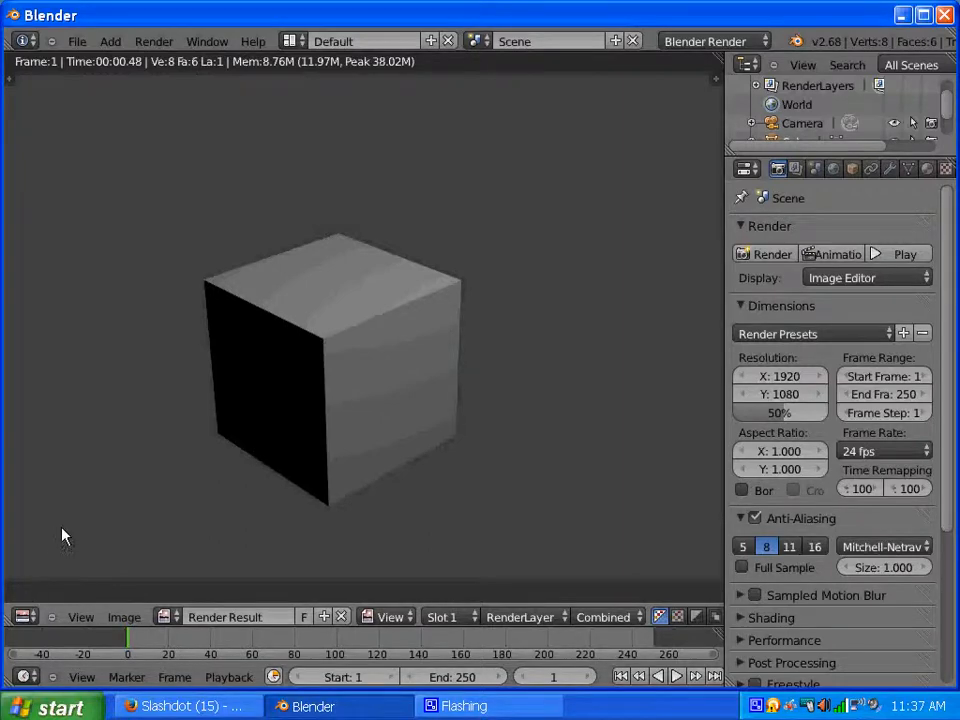
click(24, 617)
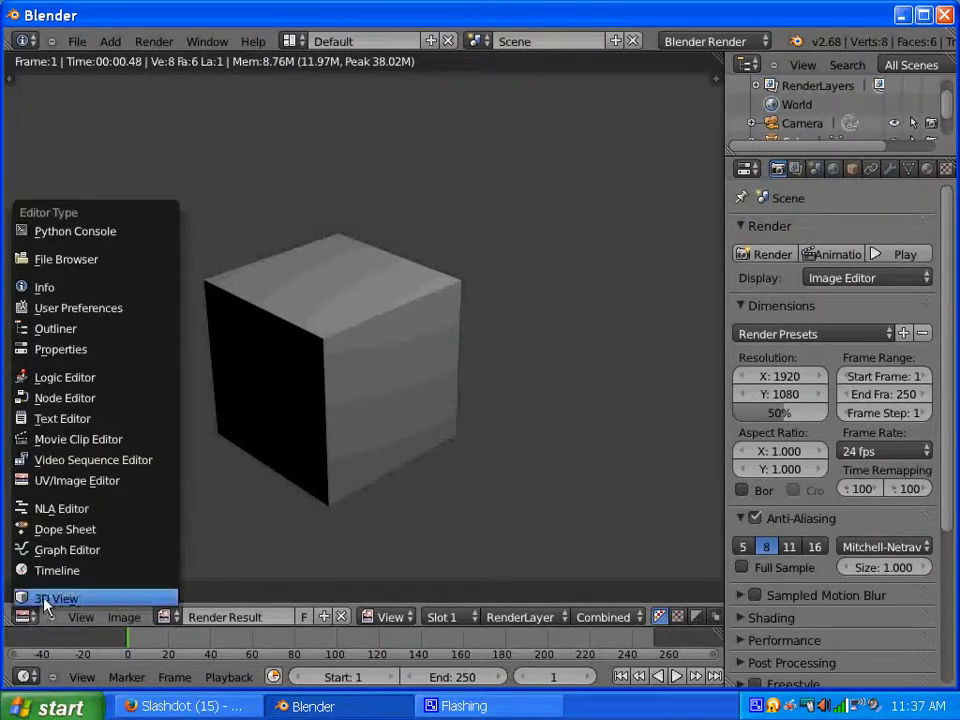
click(26, 600)
Redisplay the render result in the UV/Image Editor and return to the 3D view.
click(24, 617)
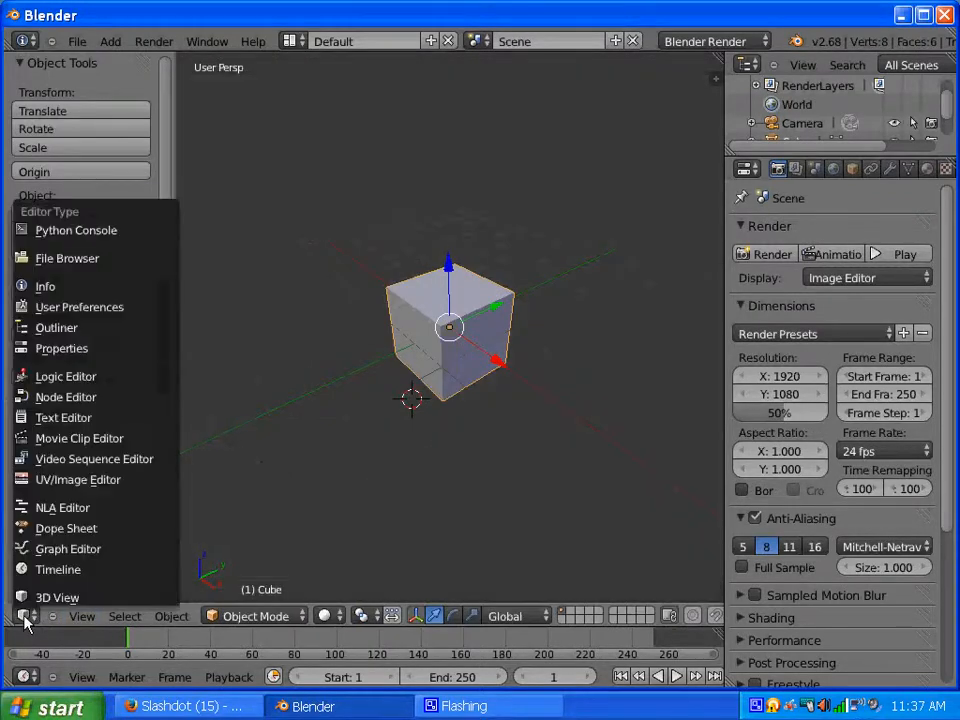
click(60, 480)
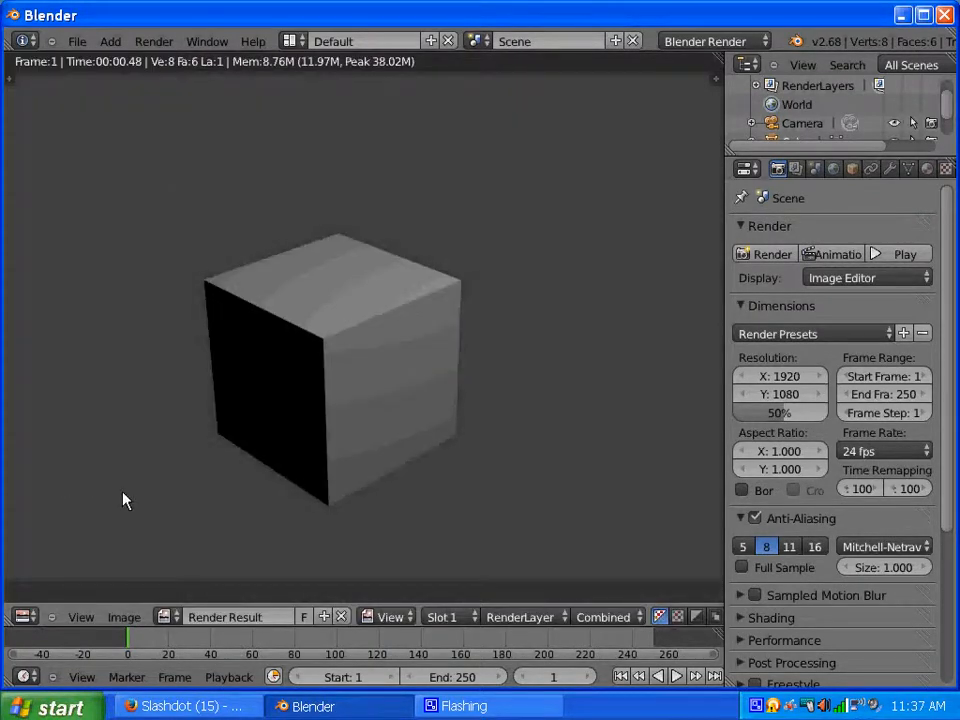
key(Escape)
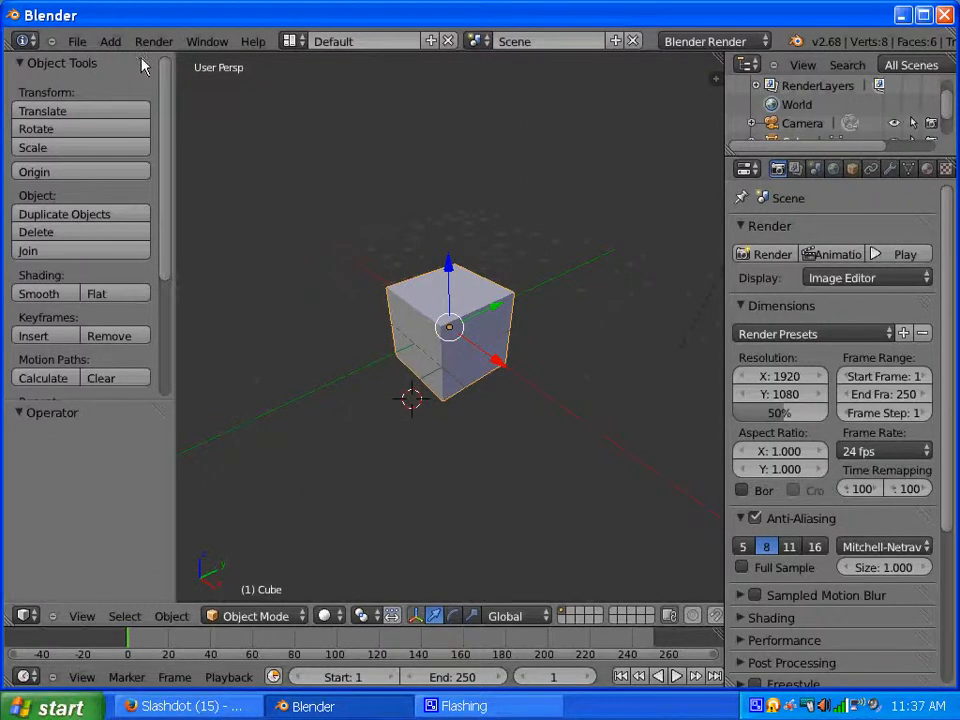
Split the 3D view area vertically into two side-by-side 3D views.
drag(142, 58, 92, 52)
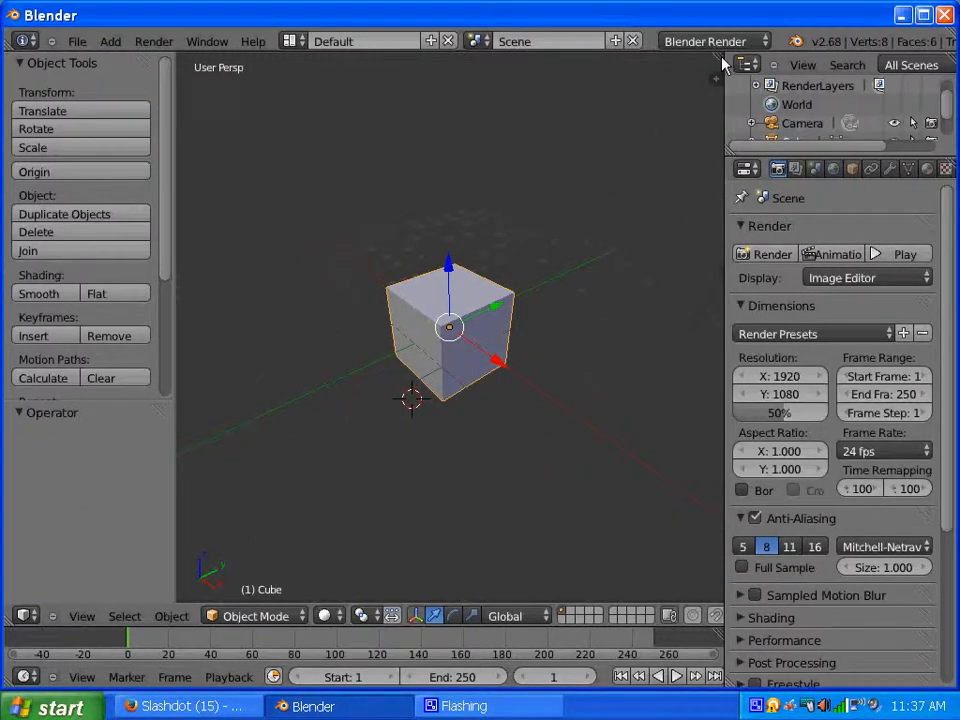
drag(722, 60, 402, 82)
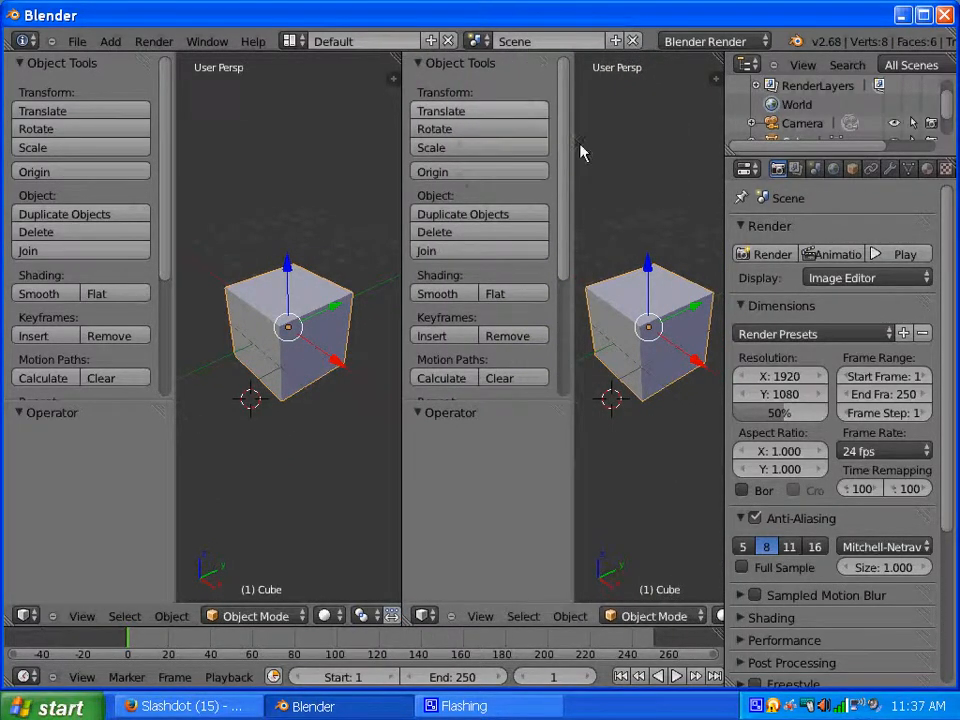
Hide the tool shelf in the second 3D view and split that view vertically, making three side-by-side 3D views.
key(t)
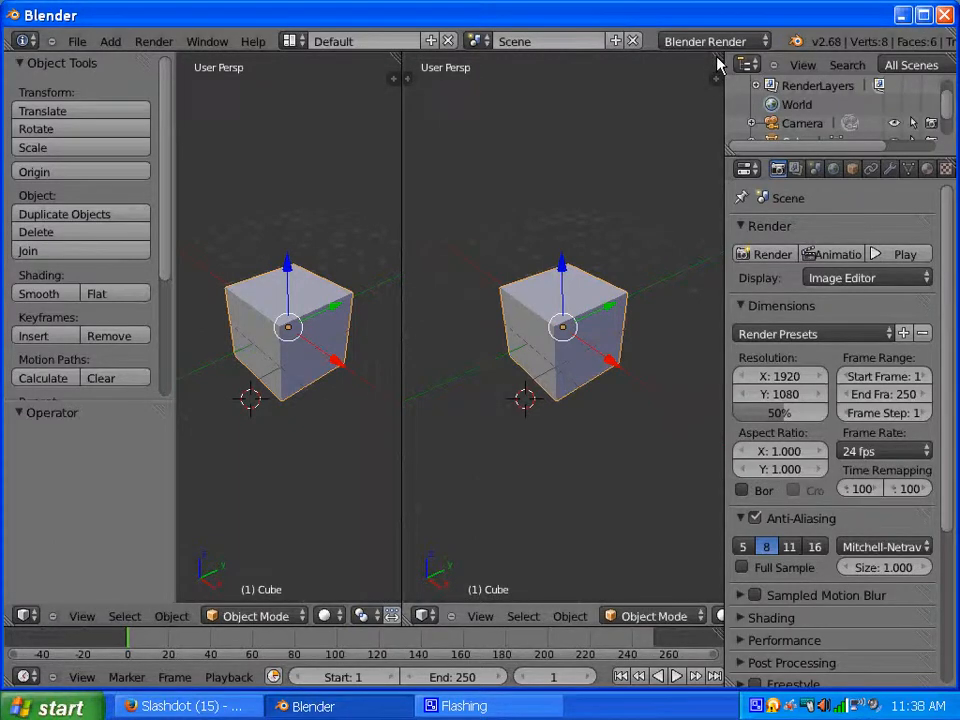
drag(718, 76, 358, 88)
drag(378, 132, 565, 81)
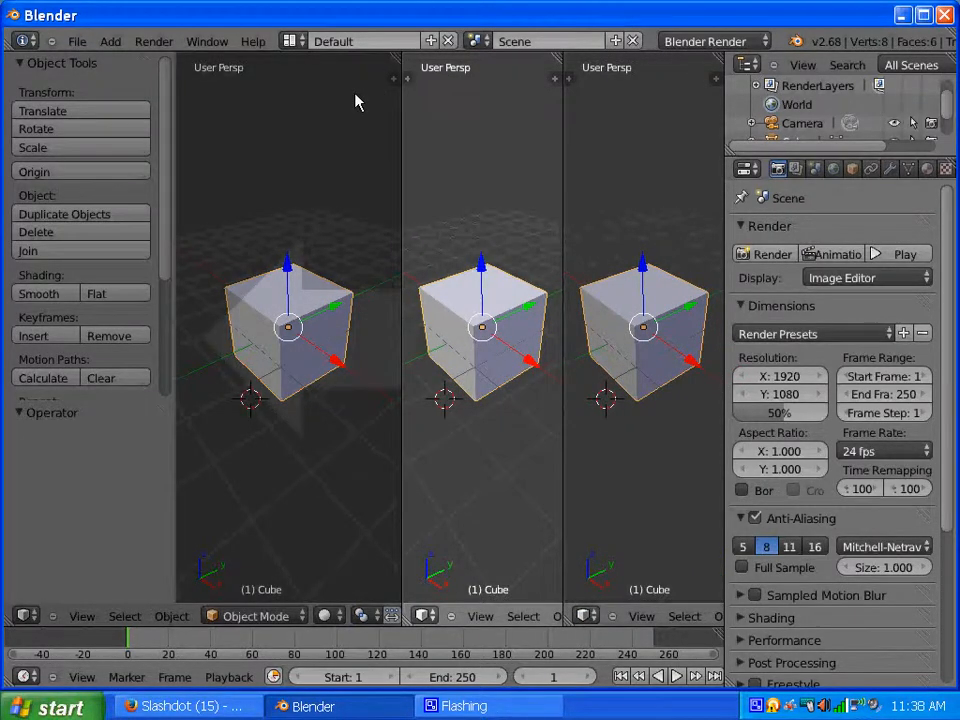
Join the three 3D views back into a single area and show its tool shelf again.
drag(355, 94, 356, 94)
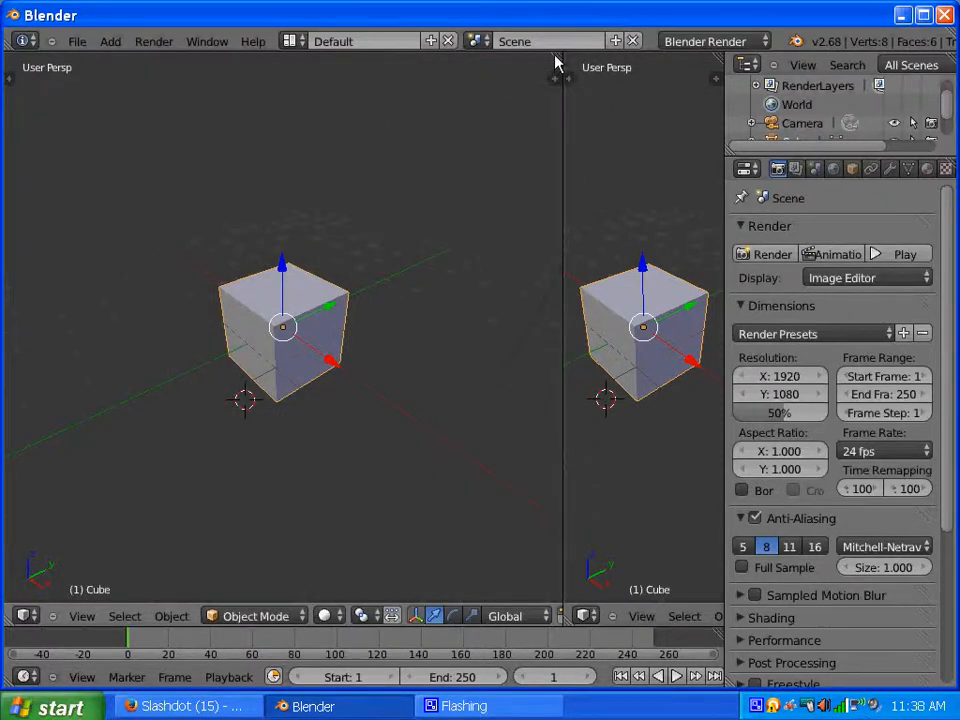
drag(577, 64, 145, 128)
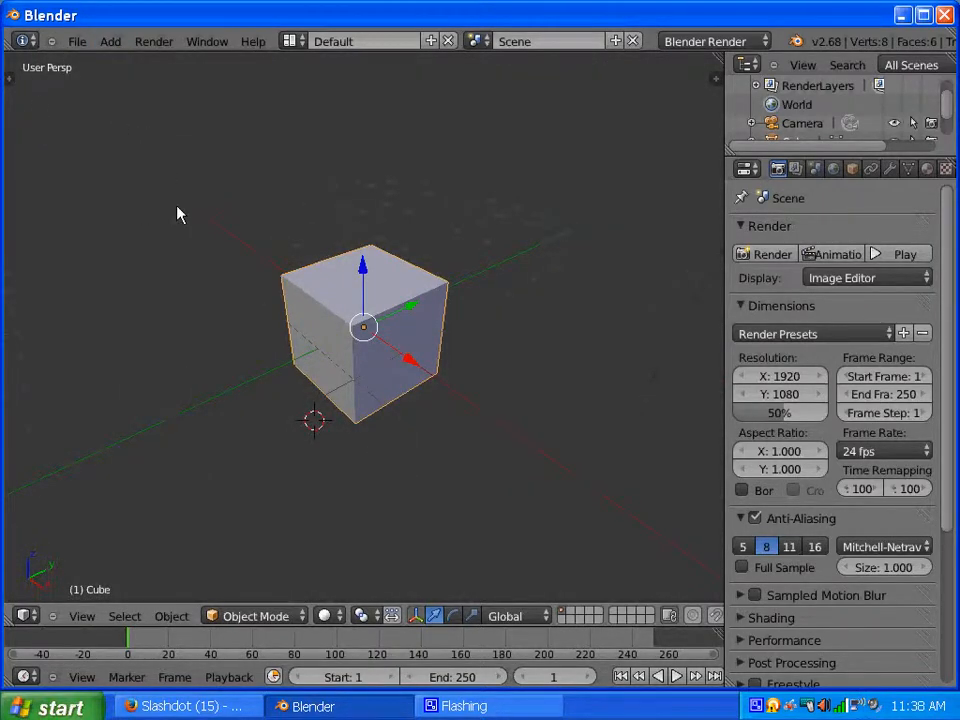
key(t)
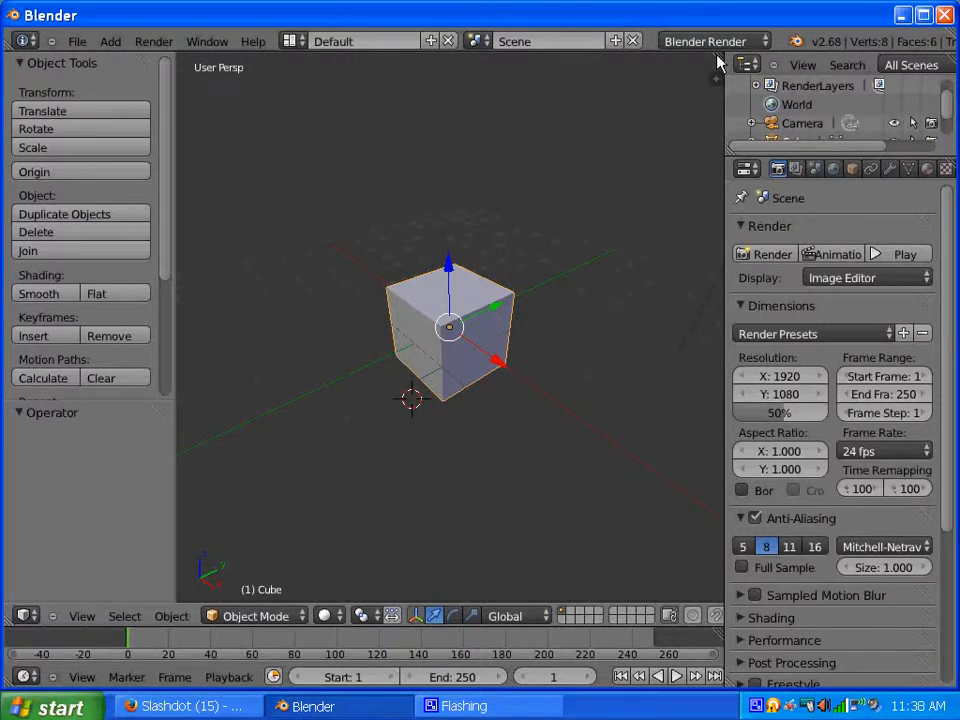
Split the 3D view vertically and switch the new second area to the Logic Editor and after that to the Node Editor.
drag(716, 68, 372, 112)
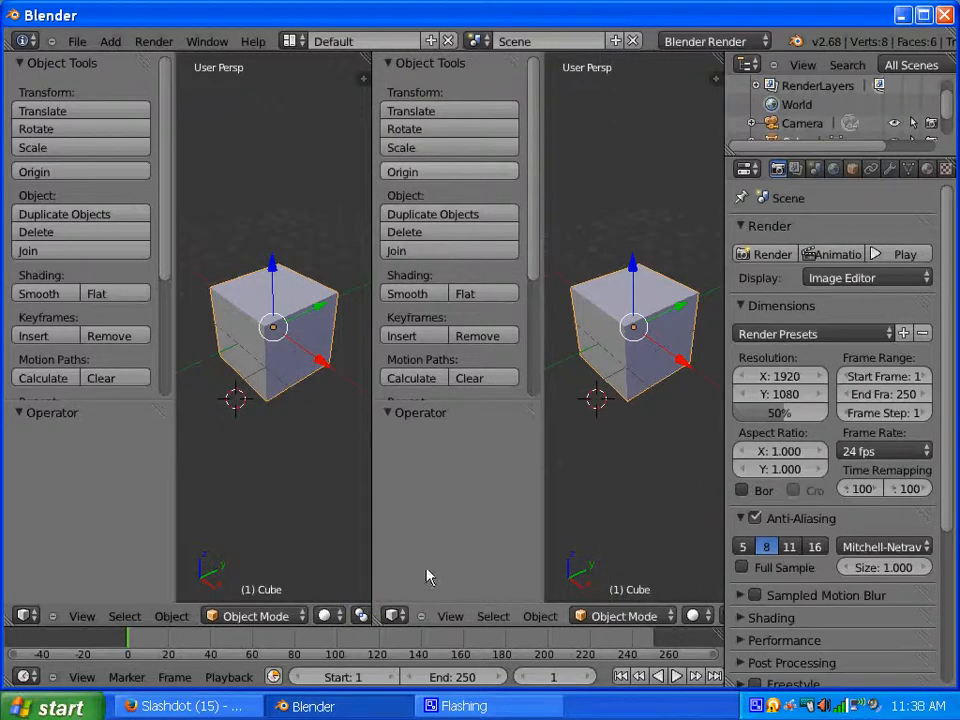
click(393, 616)
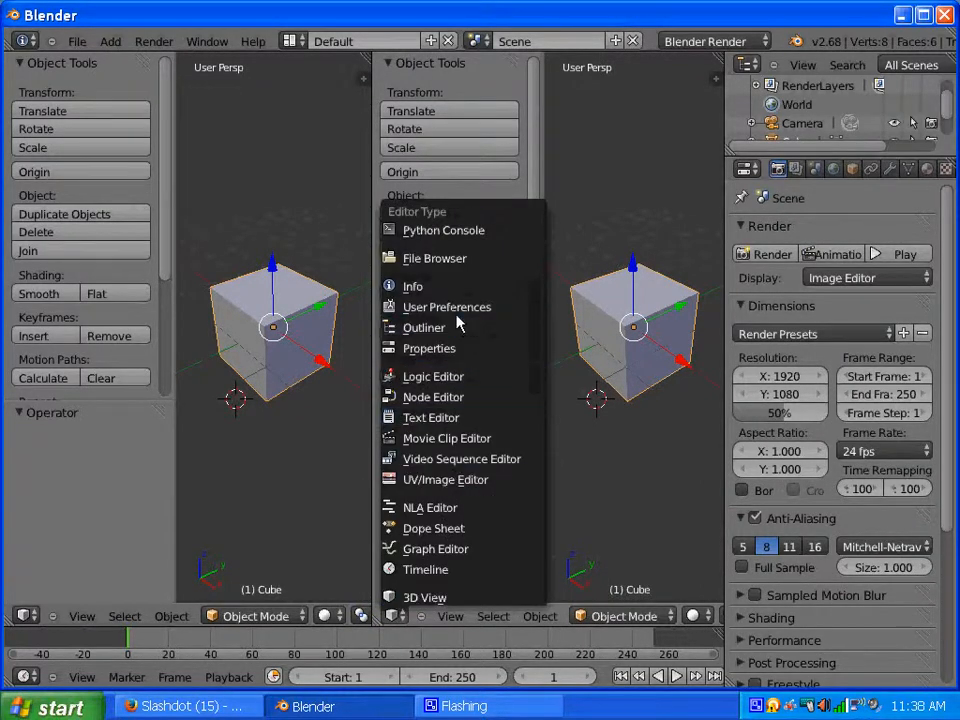
click(455, 376)
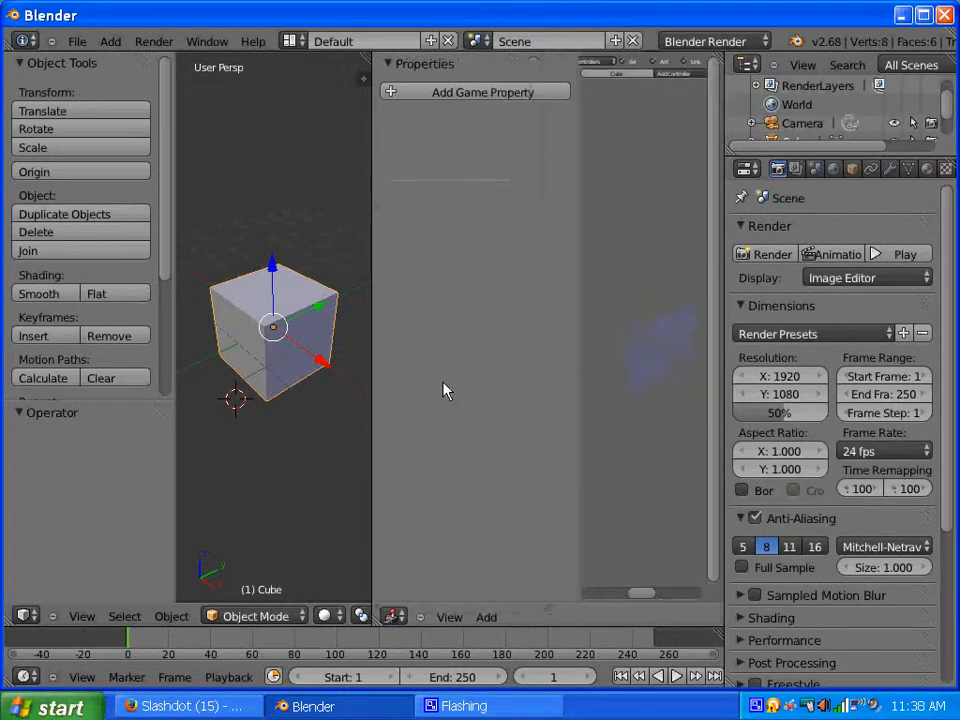
click(392, 612)
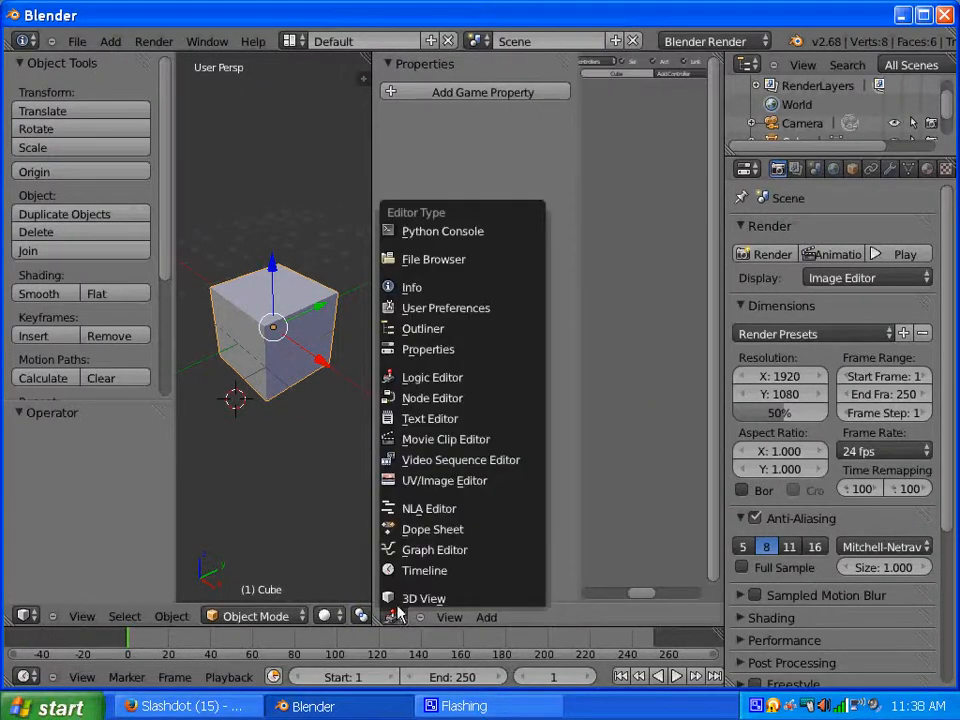
click(432, 400)
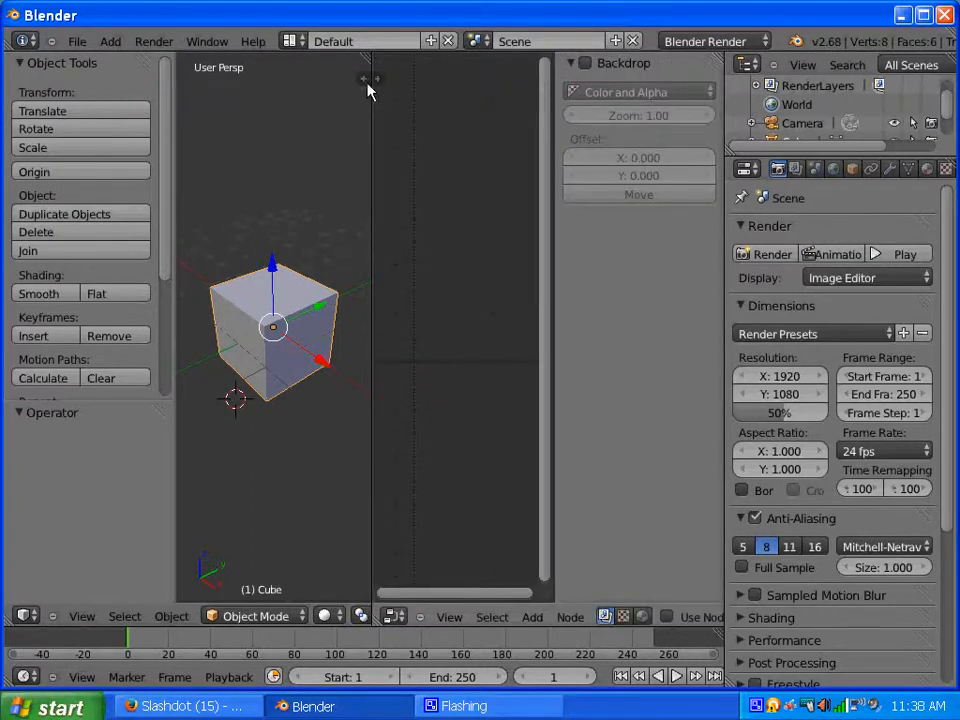
Join the 3D view over the Node Editor area so that one 3D view fills the space.
drag(364, 60, 403, 66)
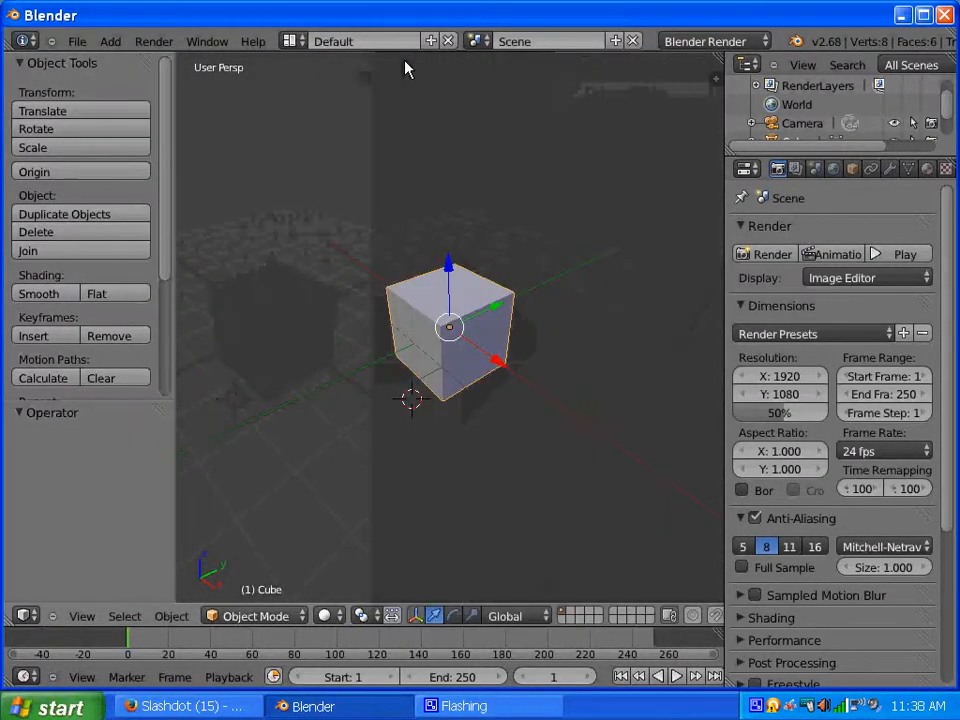
drag(476, 276, 493, 265)
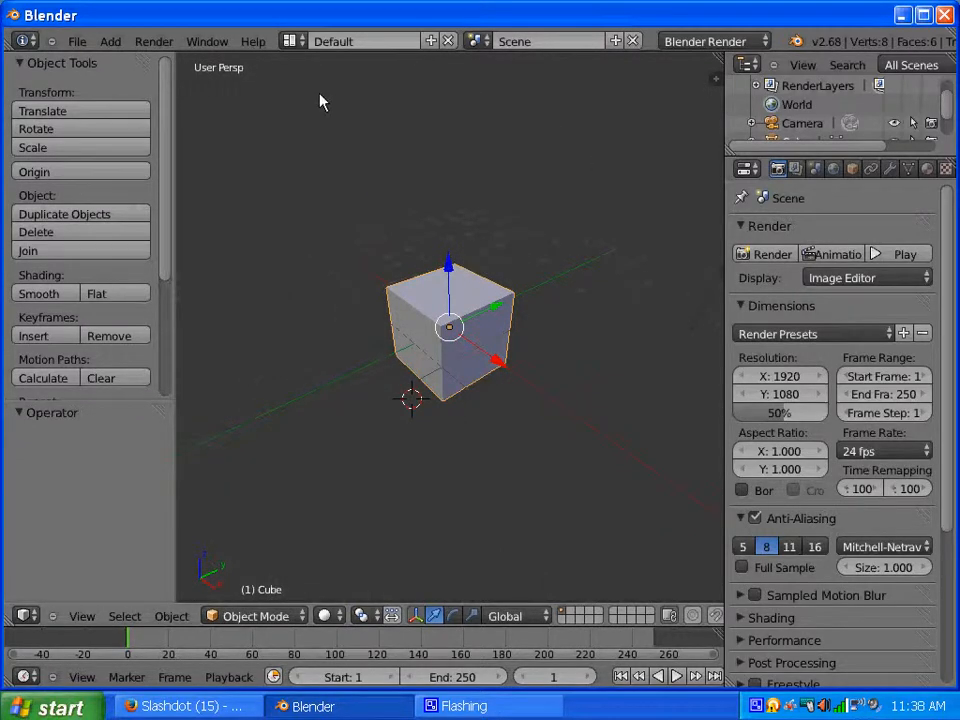
View the 3D View Full and Animation screen layouts and look through the editor types offered for the Graph Editor area.
click(297, 42)
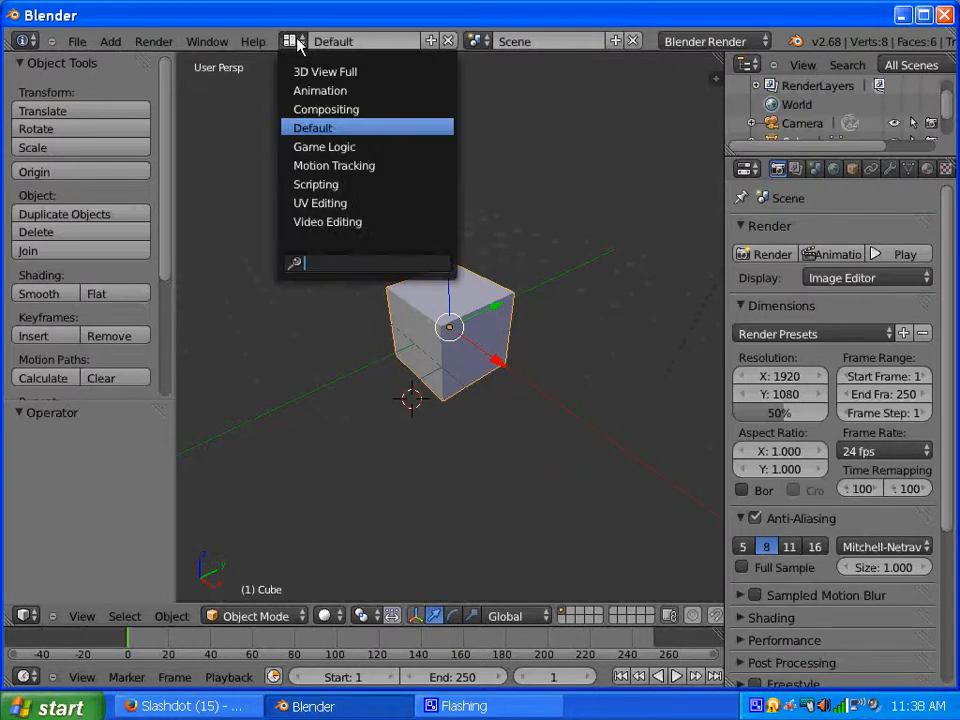
click(314, 76)
click(288, 41)
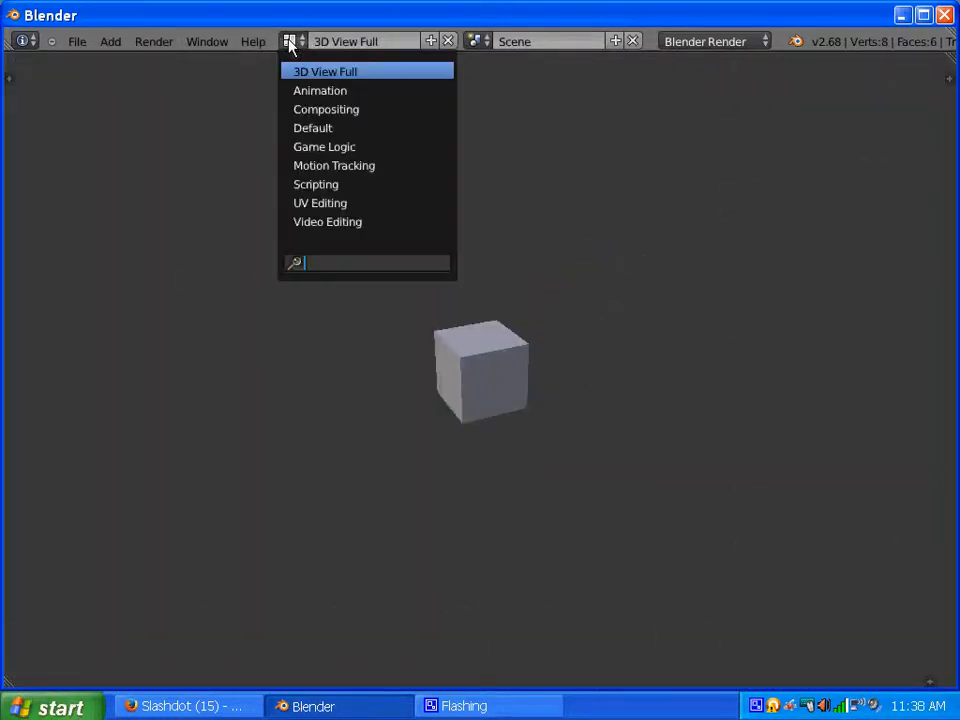
click(308, 90)
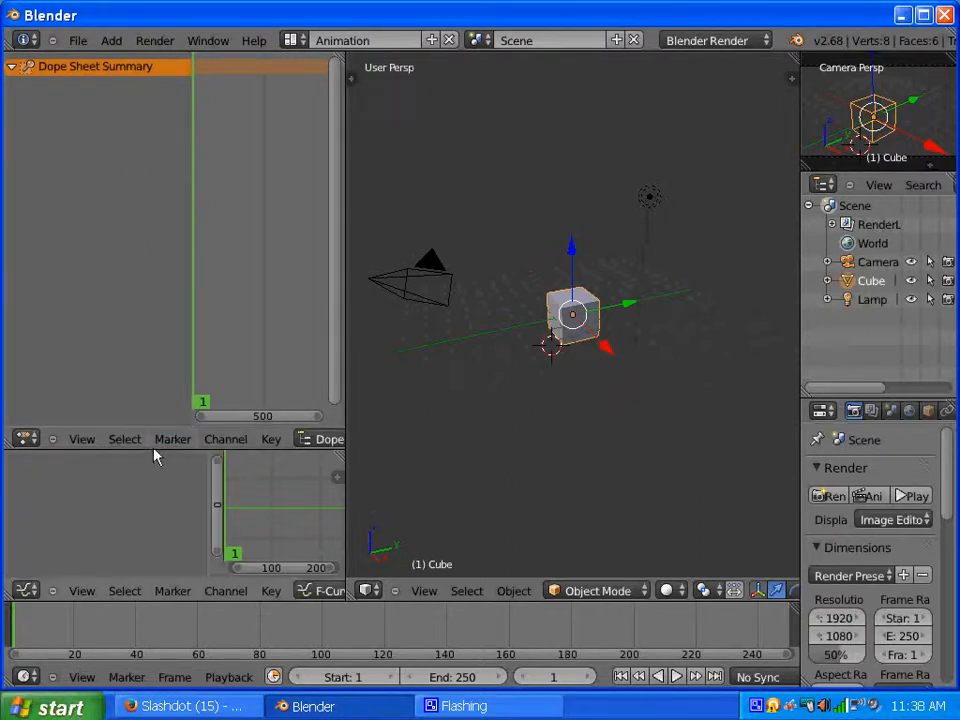
click(29, 594)
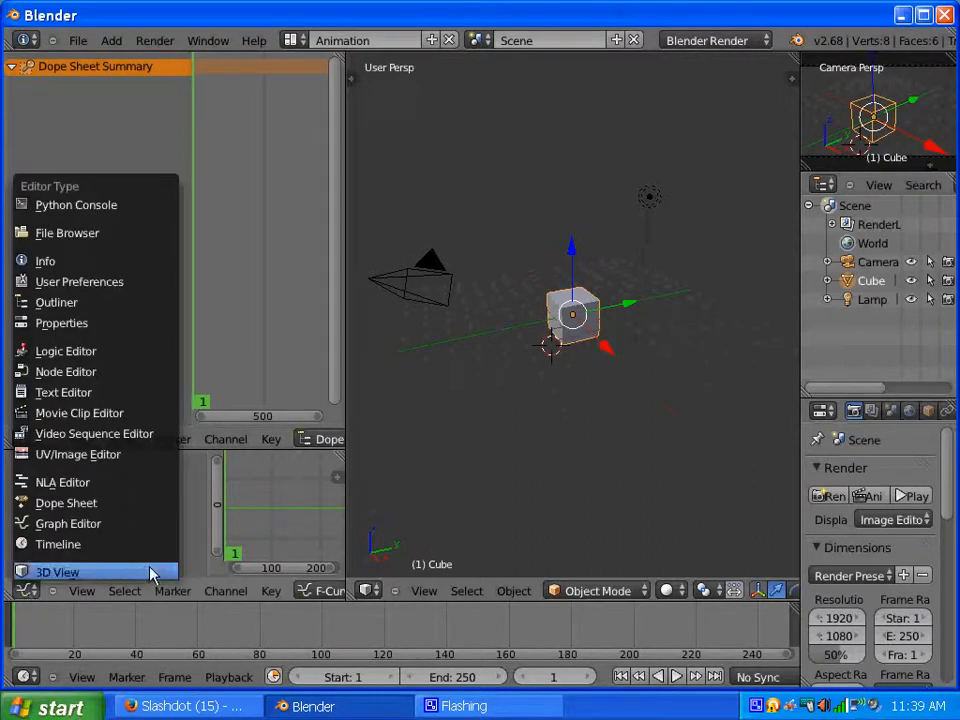
View the Compositing screen layout and return to the Default layout.
click(310, 38)
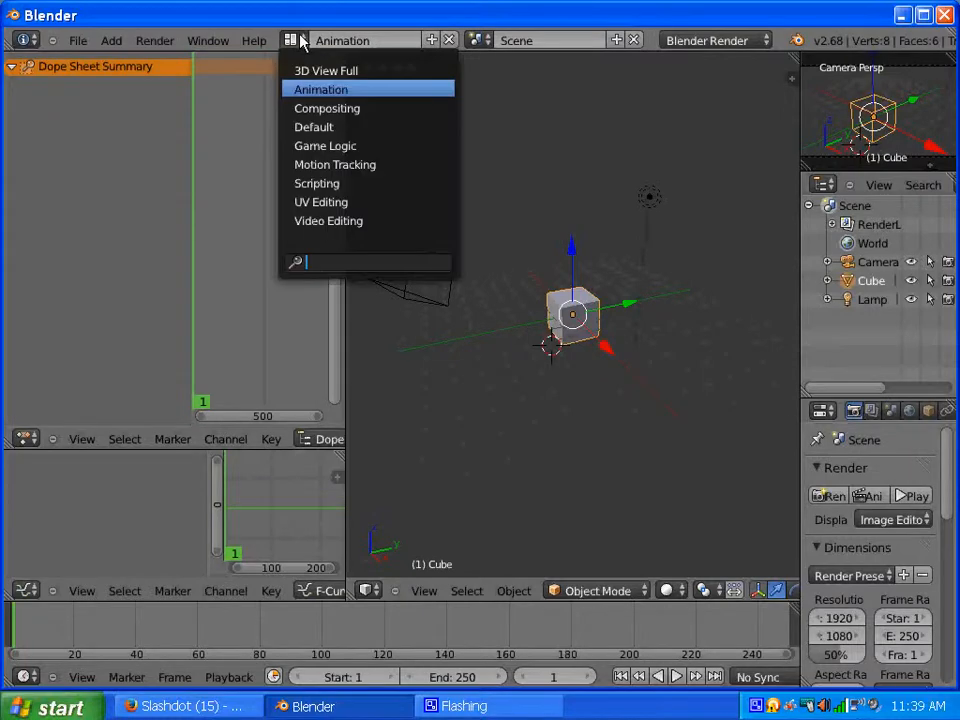
click(325, 108)
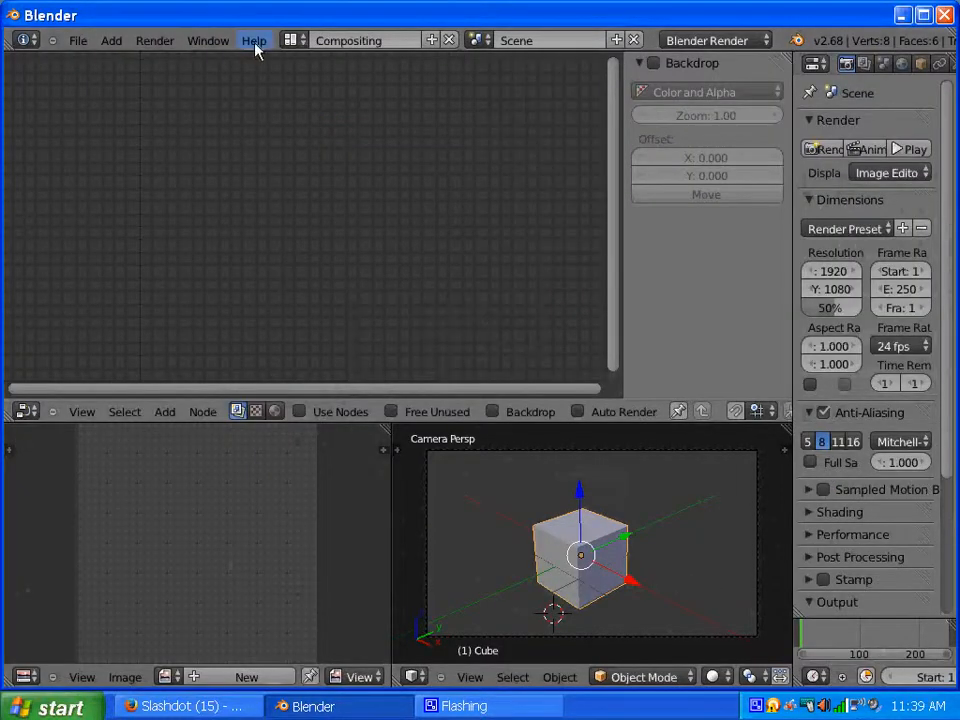
click(292, 41)
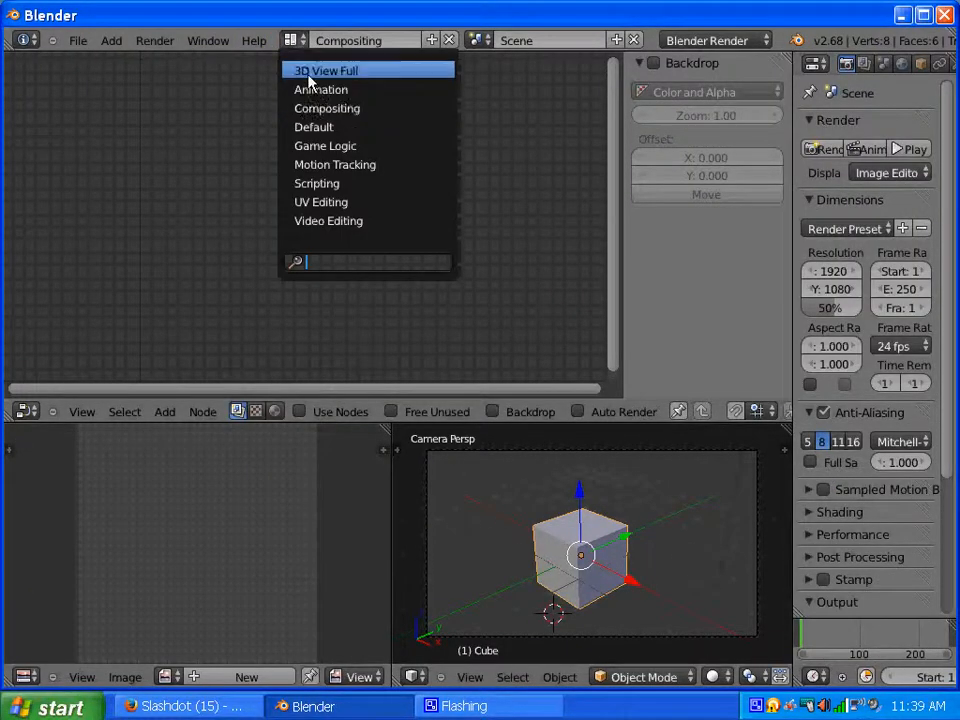
click(330, 129)
View the Game Logic, Motion Tracking and Scripting screen layouts one after another.
click(288, 40)
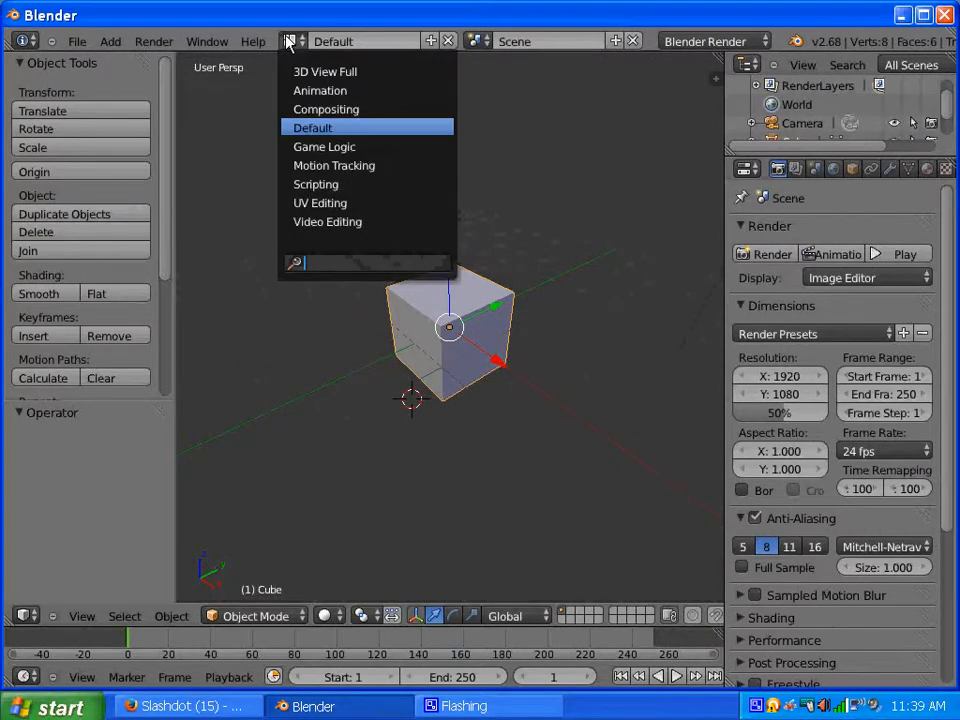
click(324, 147)
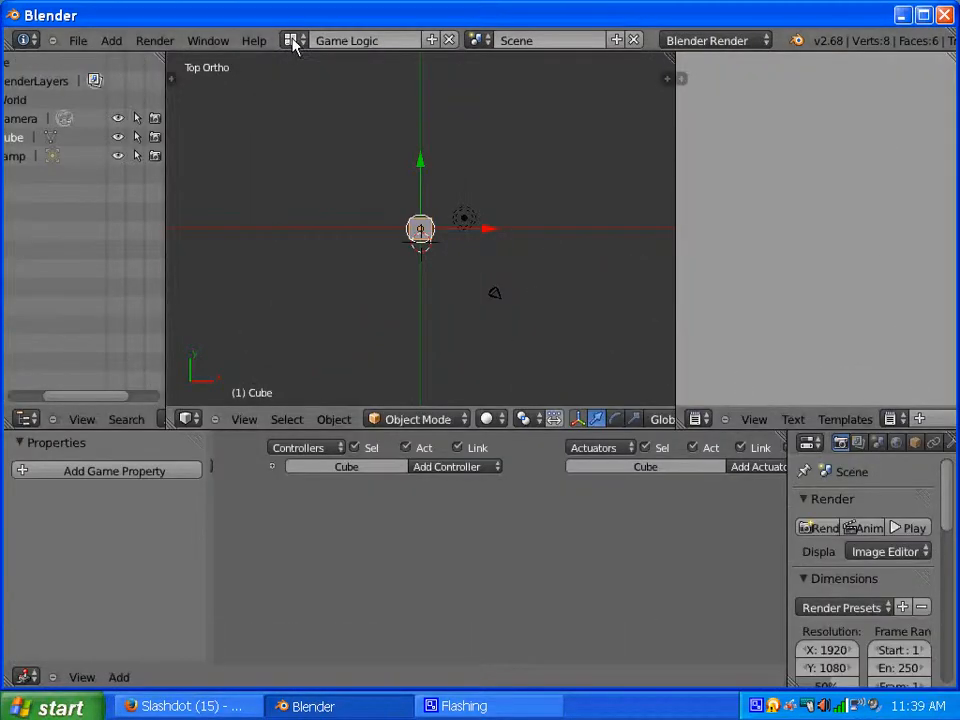
click(290, 41)
click(310, 162)
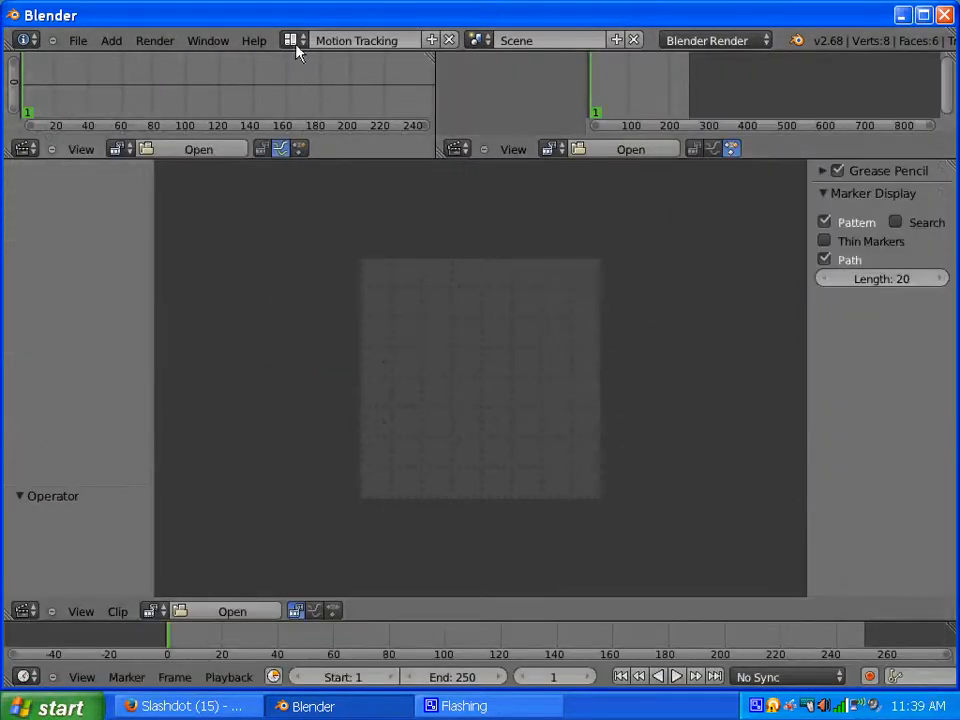
click(295, 44)
click(318, 184)
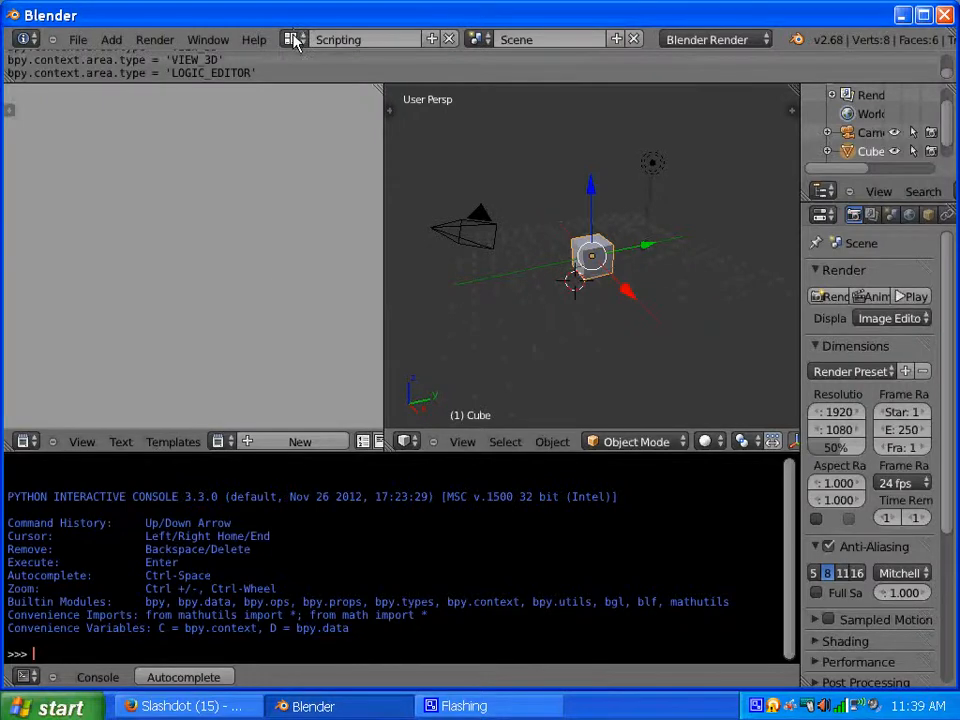
View the UV Editing and Video Editing screen layouts and return to the Default layout.
click(292, 40)
click(321, 201)
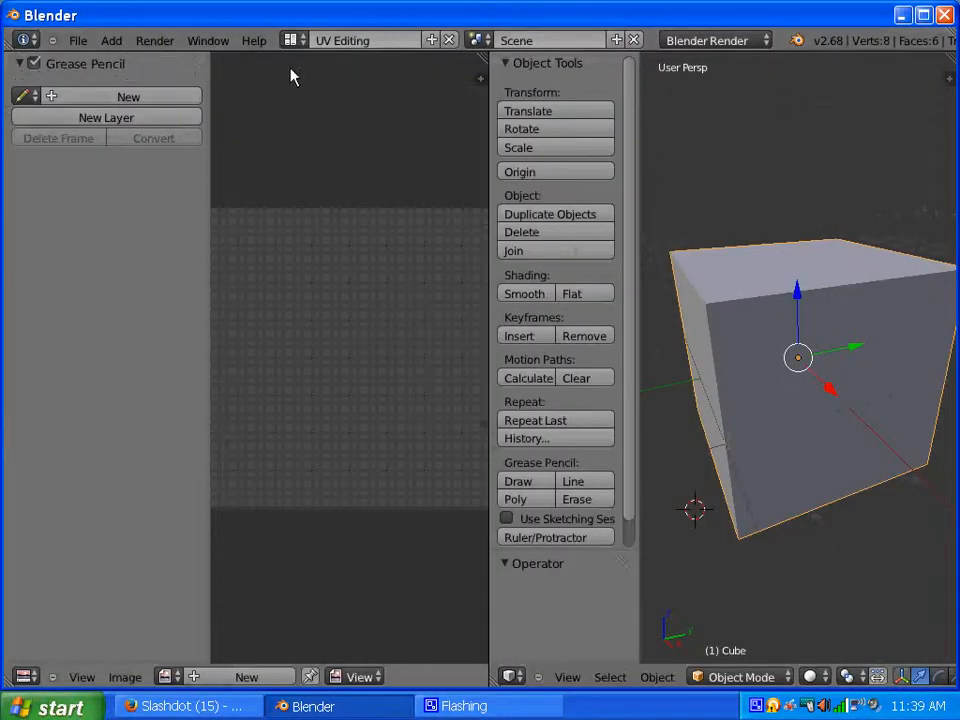
click(293, 40)
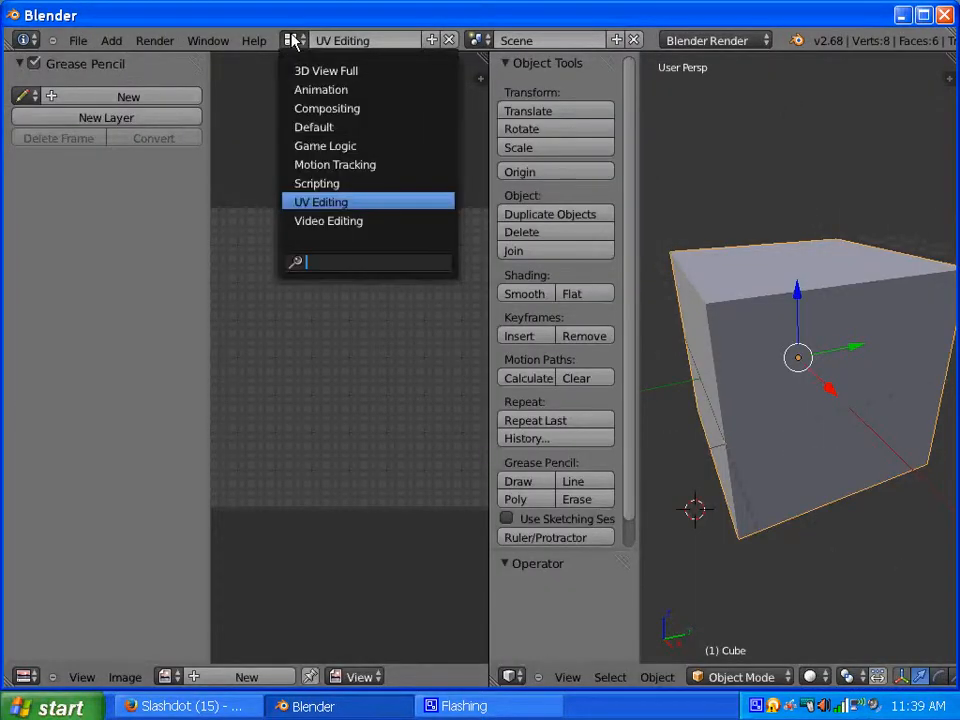
click(323, 221)
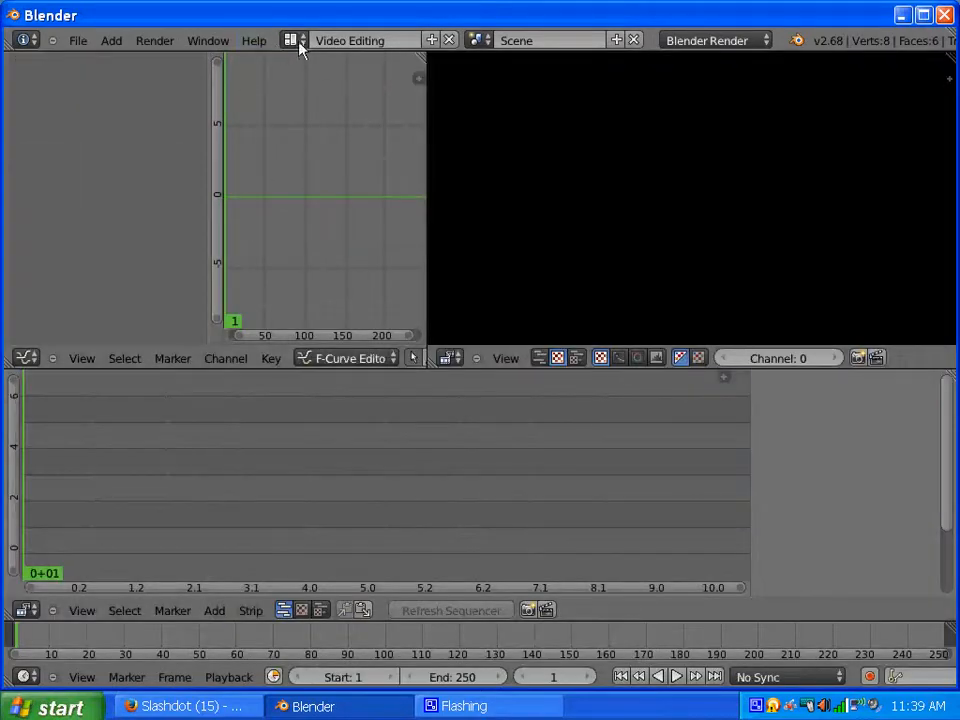
click(303, 44)
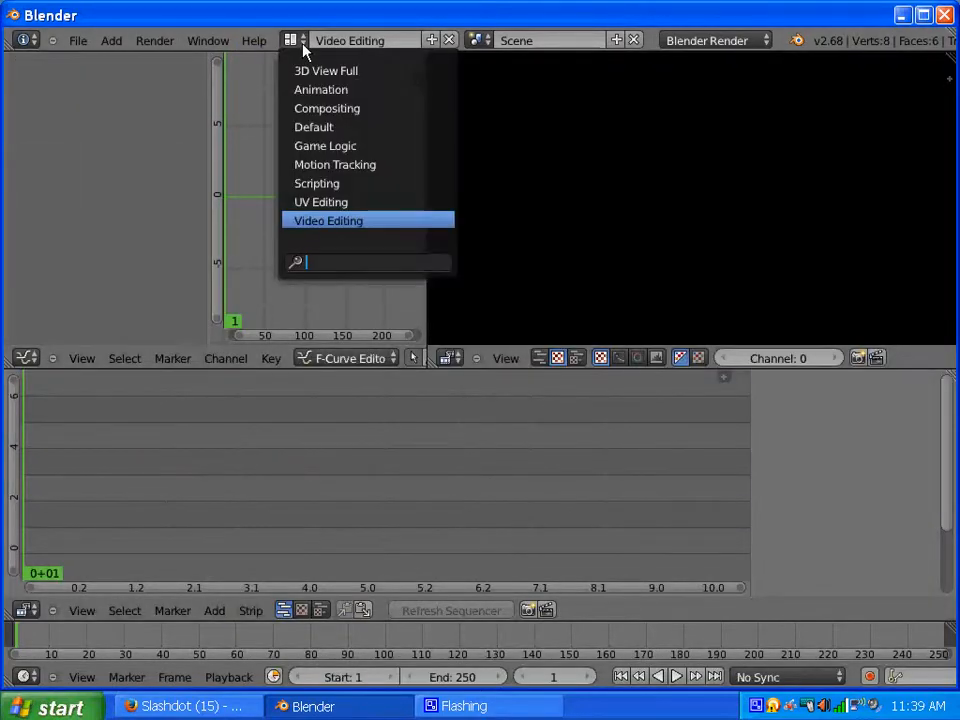
click(340, 127)
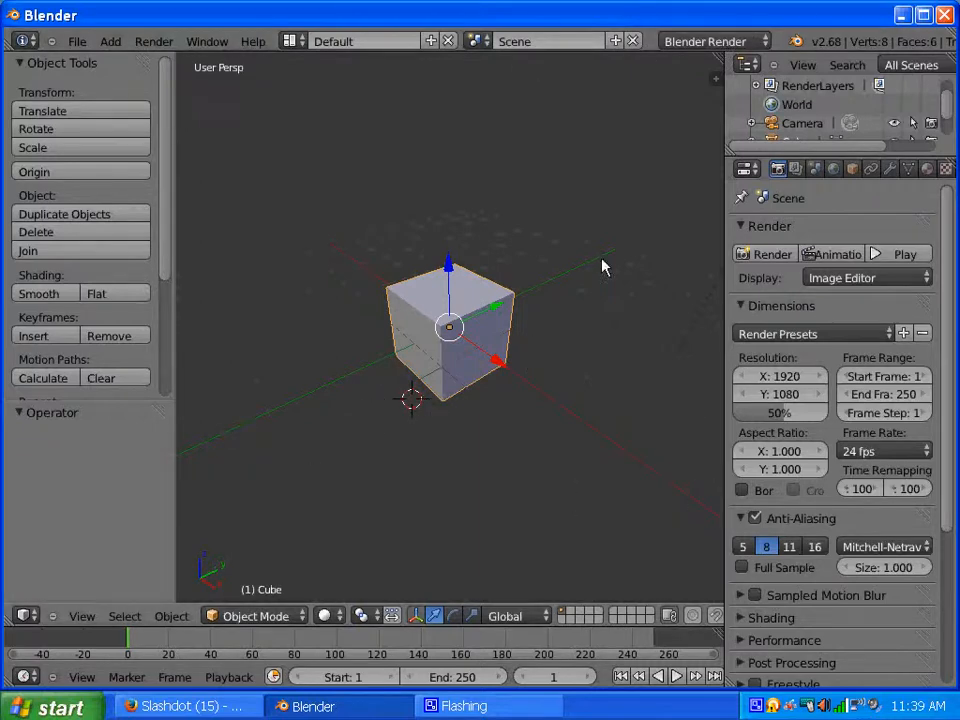
Change the scene's render engine to Cycles Render.
click(686, 42)
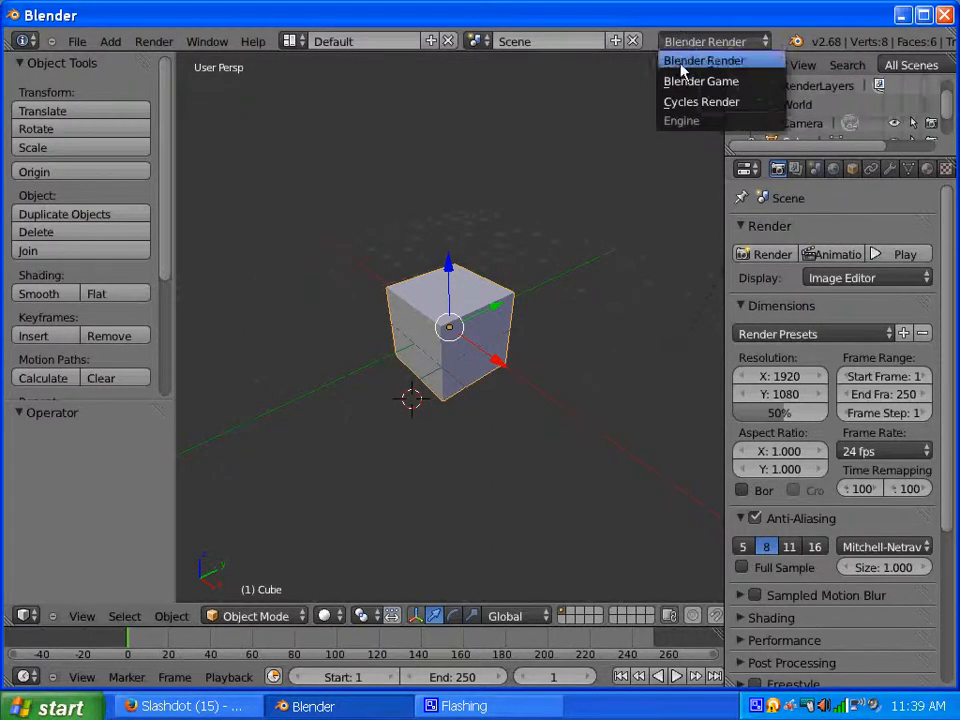
click(675, 101)
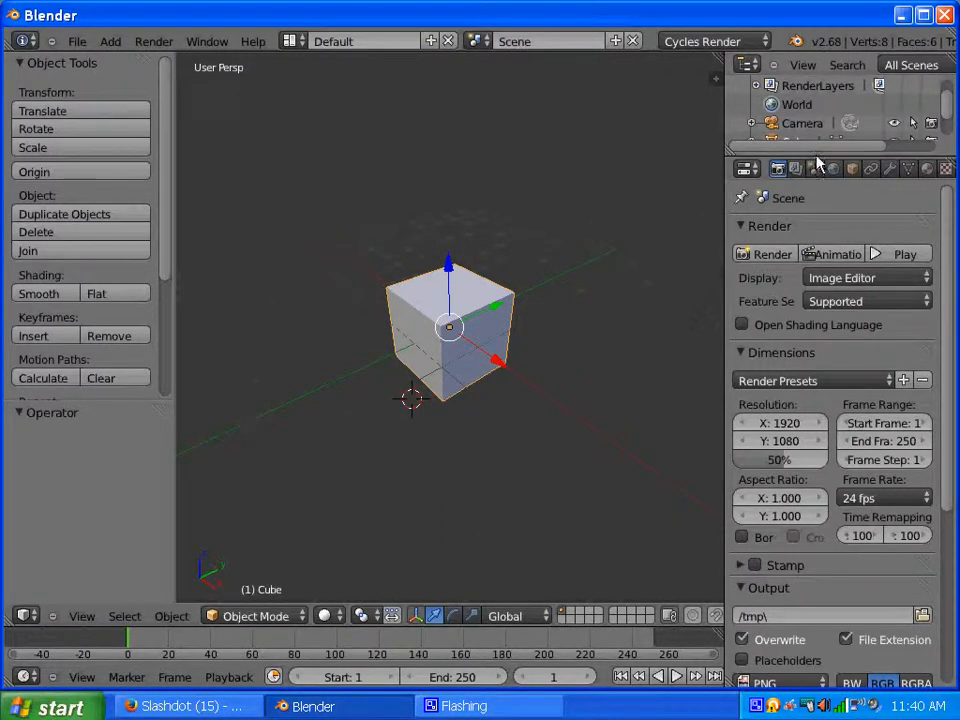
Enlarge the Outliner downward to list every scene object and select the Lamp from it.
drag(818, 157, 818, 267)
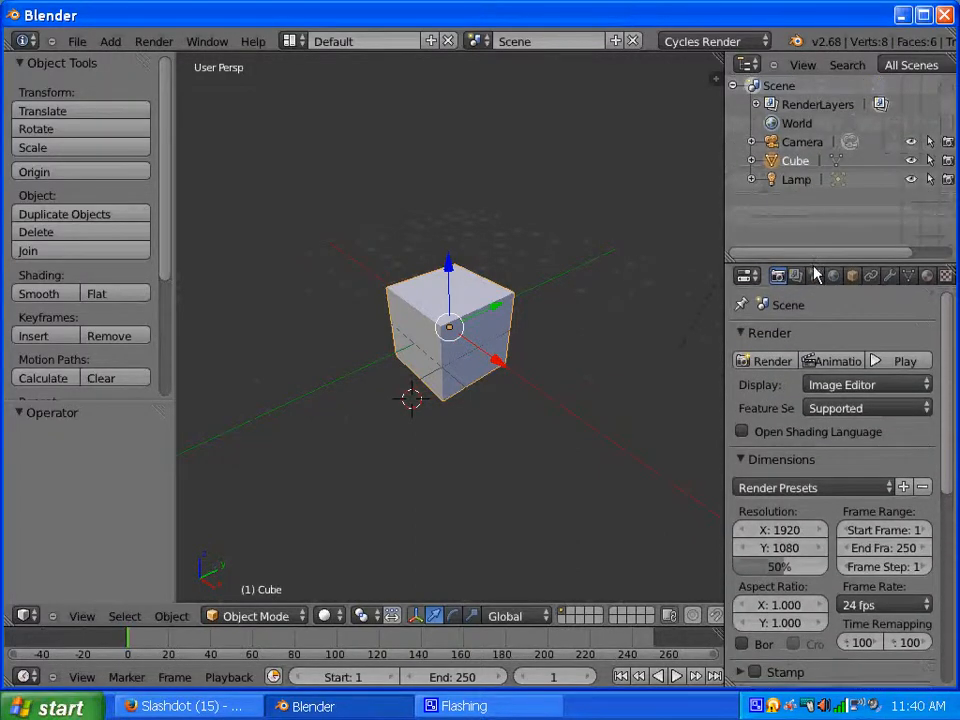
click(745, 66)
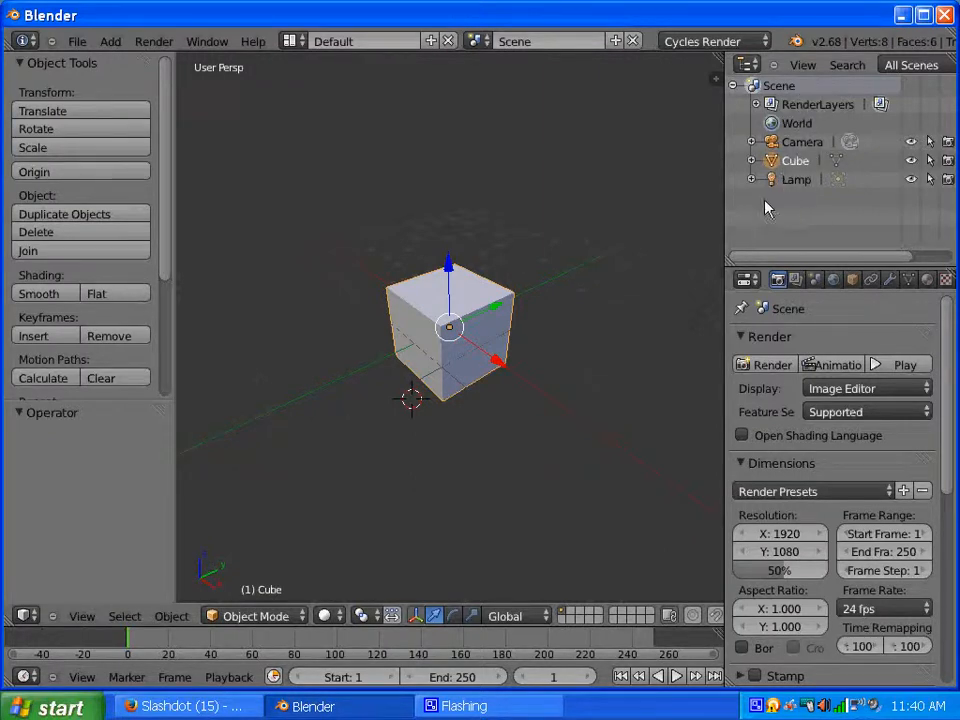
scroll(472, 319, down, 5)
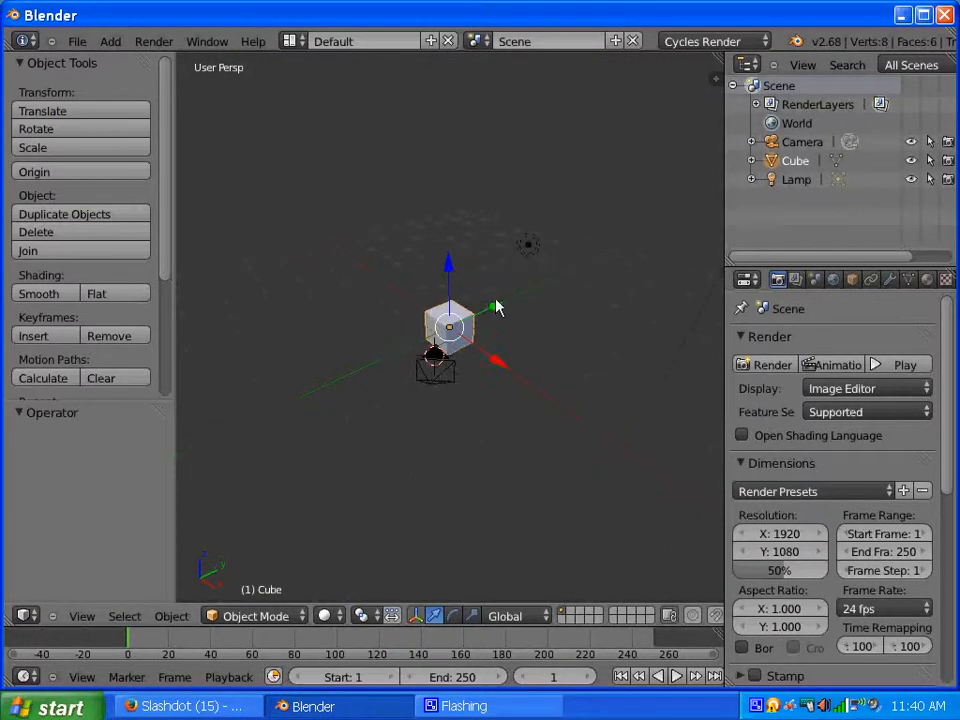
scroll(500, 307, up, 2)
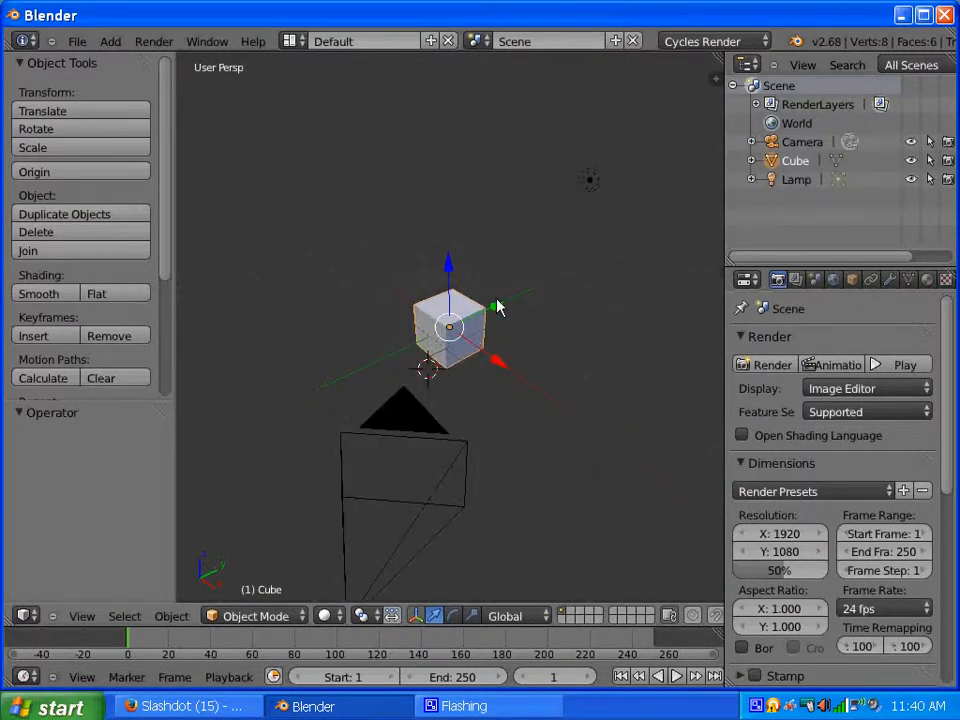
click(775, 181)
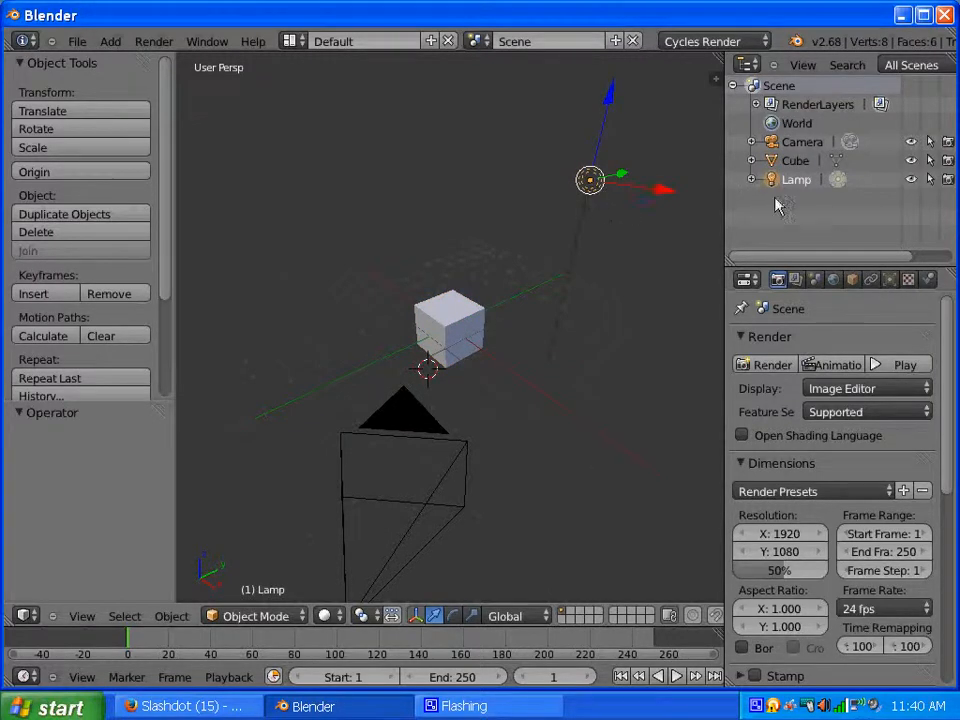
Select the Cube and the Camera in the Outliner in turn, and pick the cube again in the 3D view.
click(756, 161)
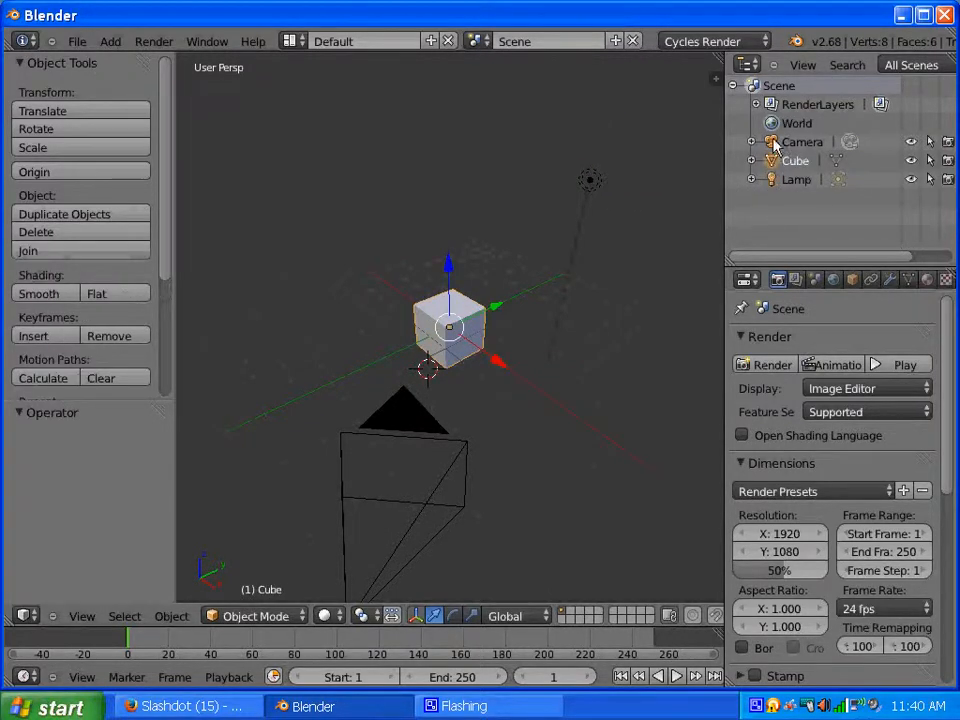
click(754, 143)
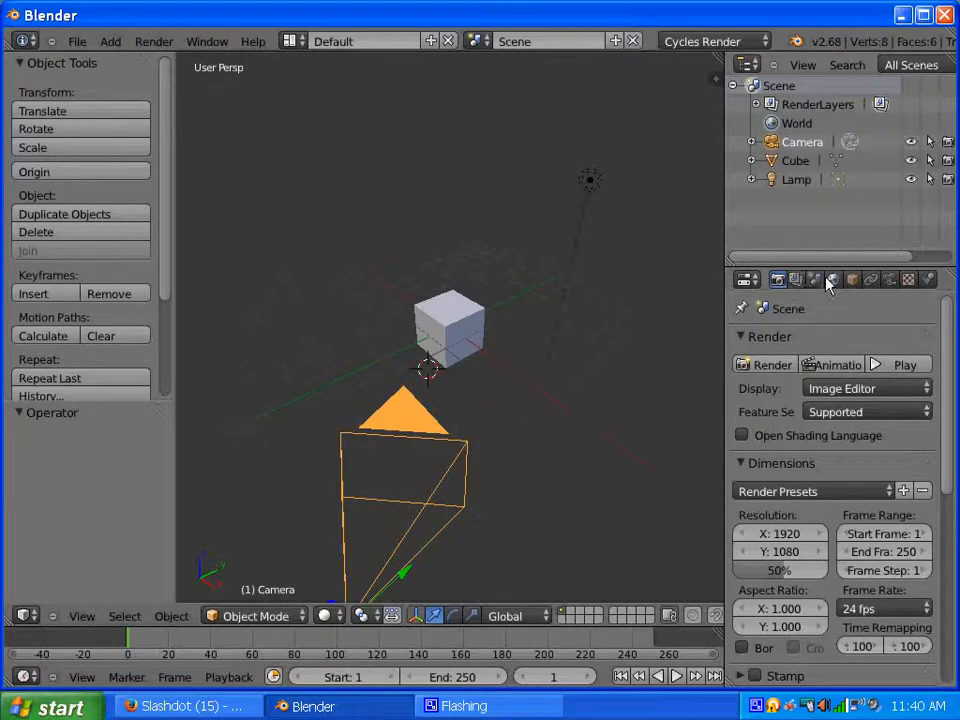
right_click(451, 330)
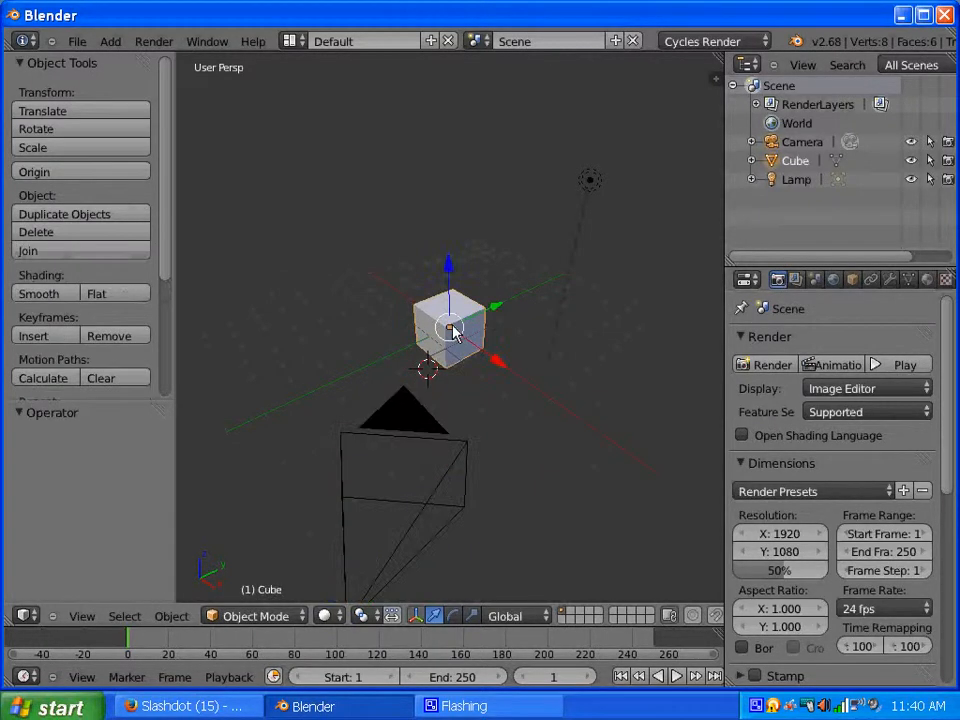
View the Render Layers, Scene and World properties one after another.
click(797, 281)
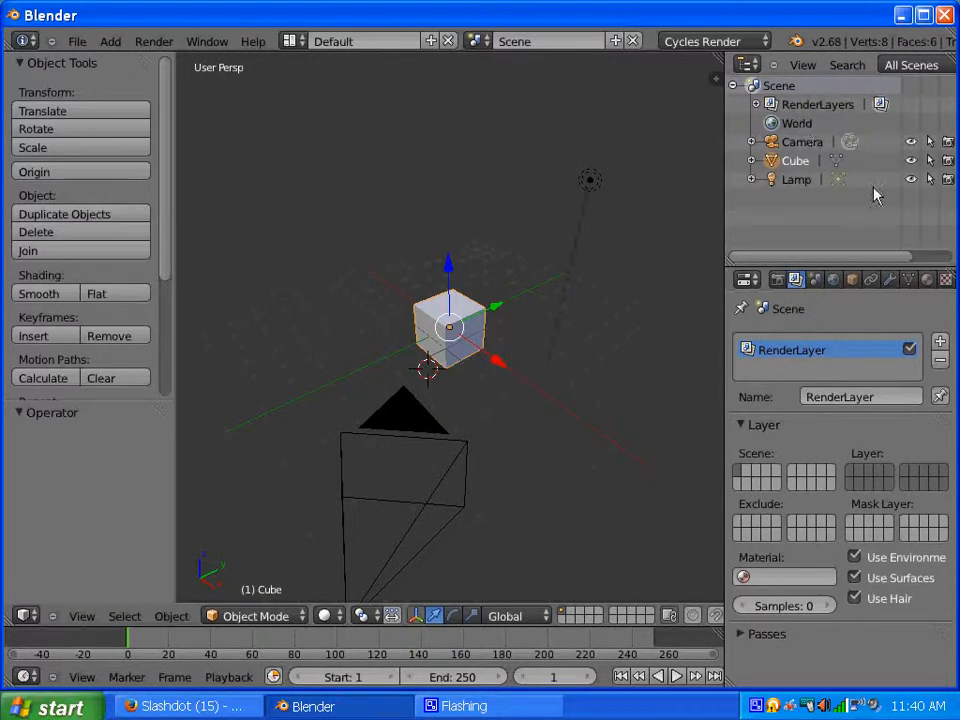
click(814, 279)
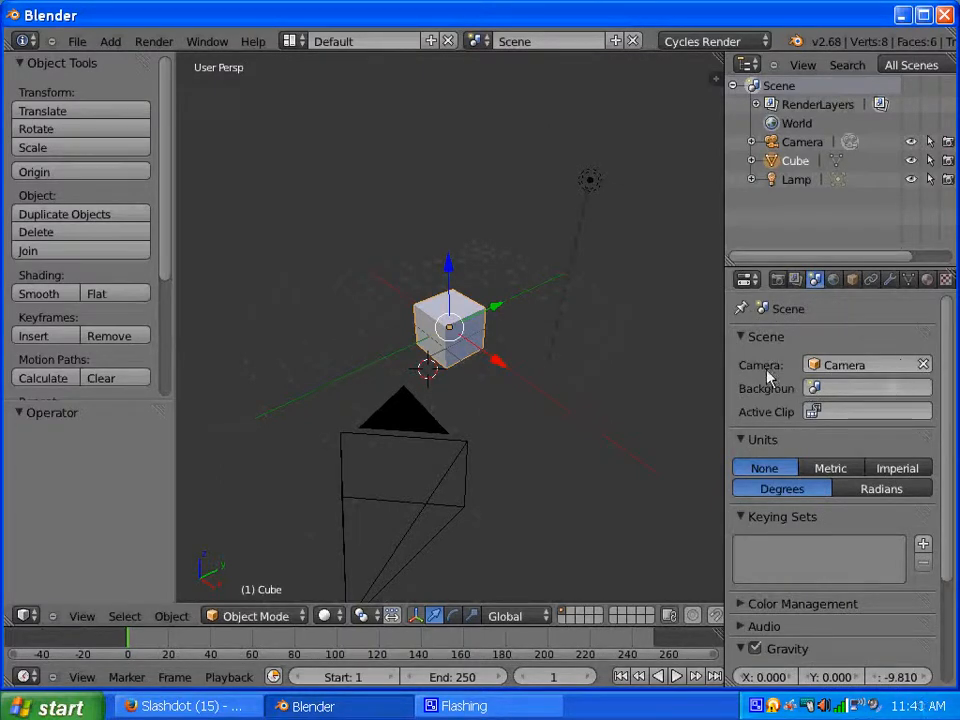
click(834, 281)
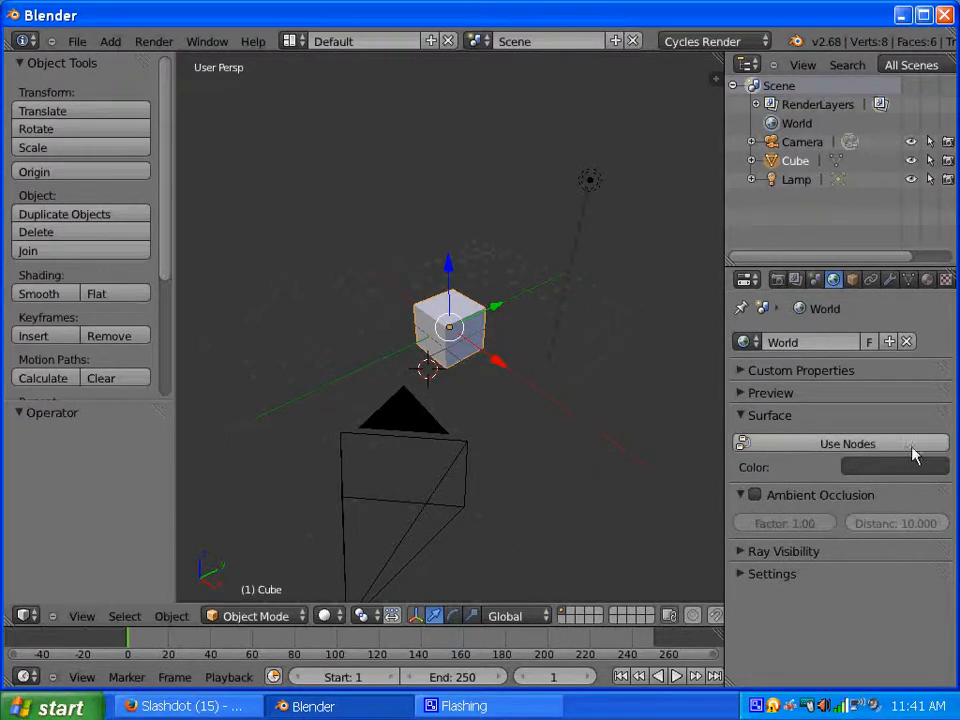
Enable nodes for the world surface and turn on Ambient Occlusion with a factor of 0.23.
click(805, 447)
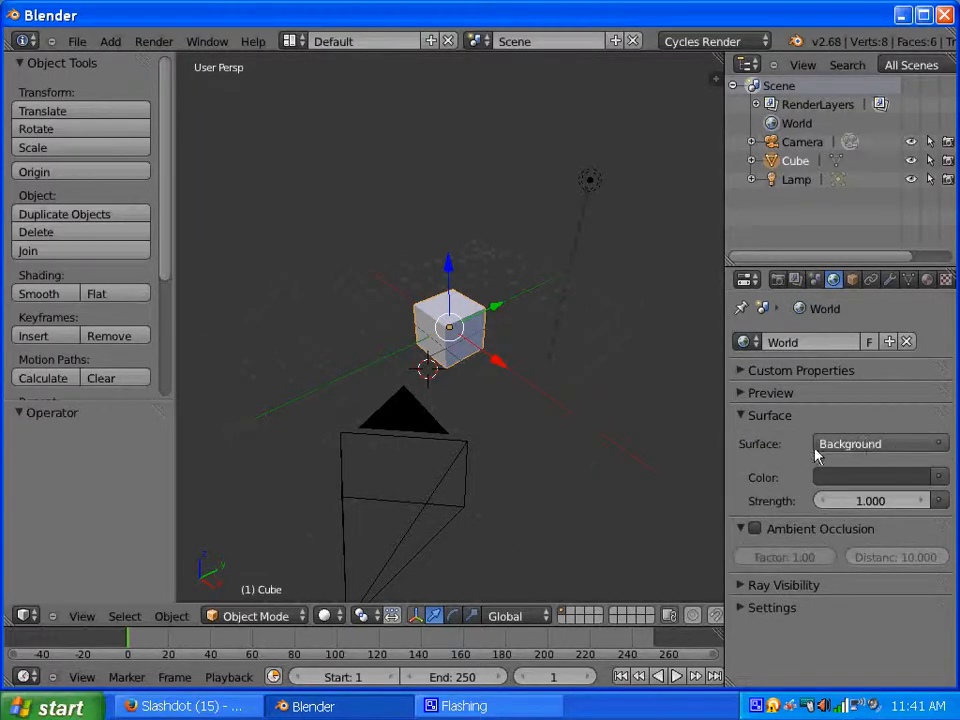
click(755, 531)
drag(814, 555, 723, 561)
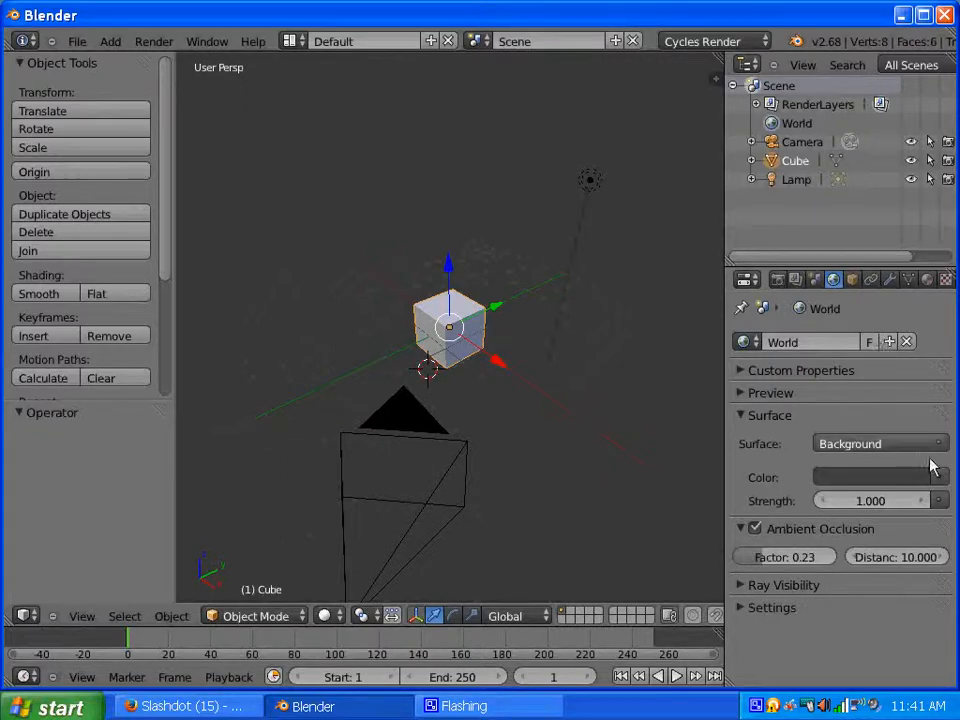
Set the world background strength to 0.35.
click(871, 507)
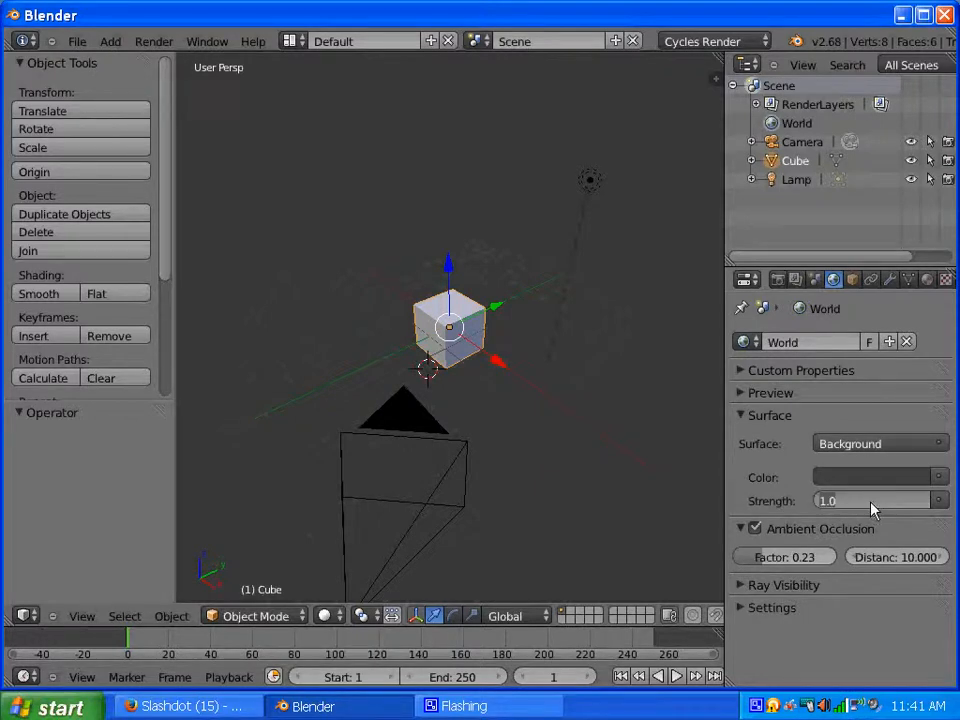
text(35)
key(Return)
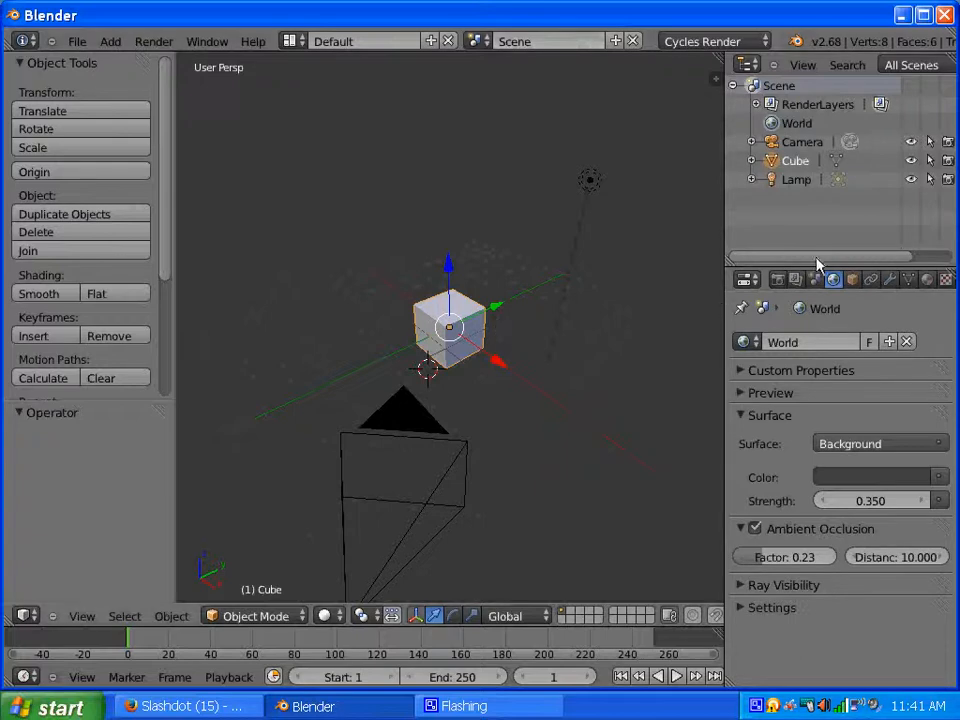
Try the Wire maximum draw type in the cube's object display settings and restore it to Textured.
click(853, 281)
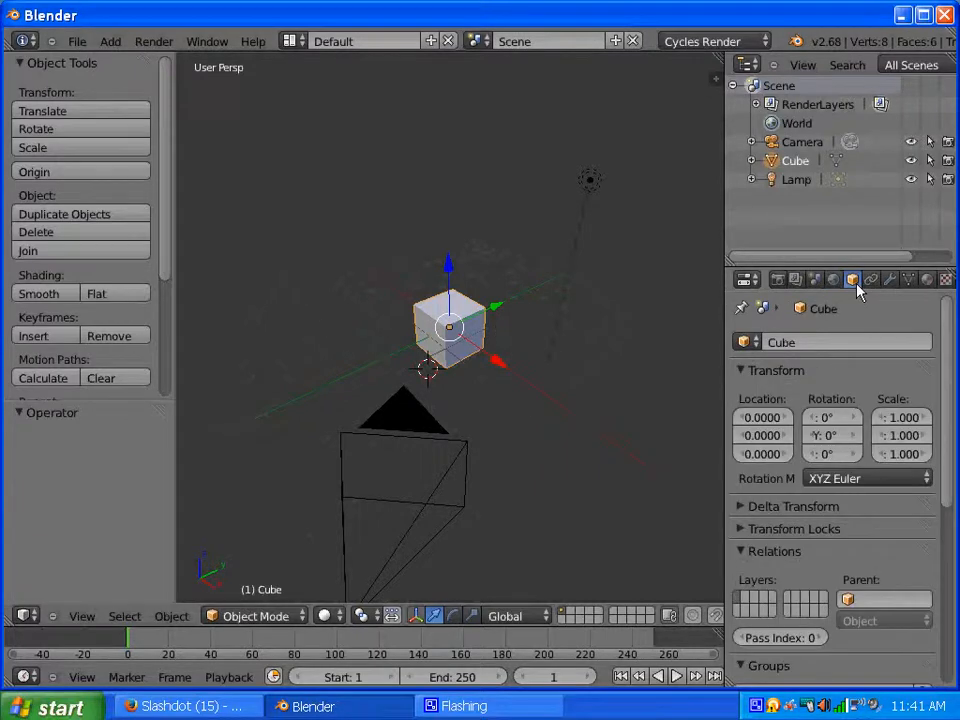
scroll(949, 360, down, 8)
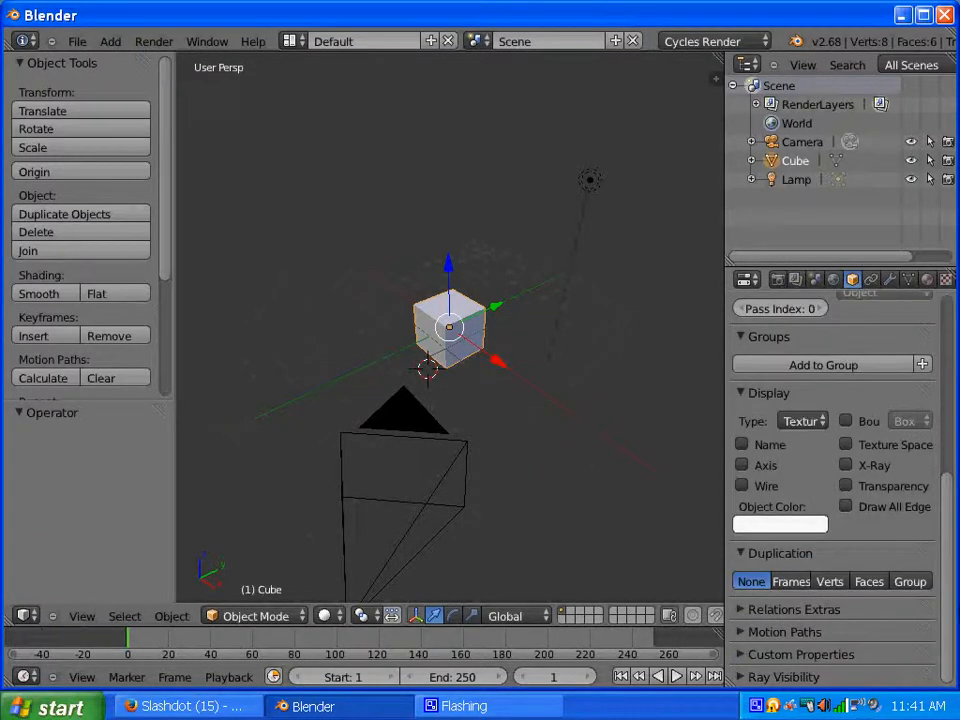
click(802, 421)
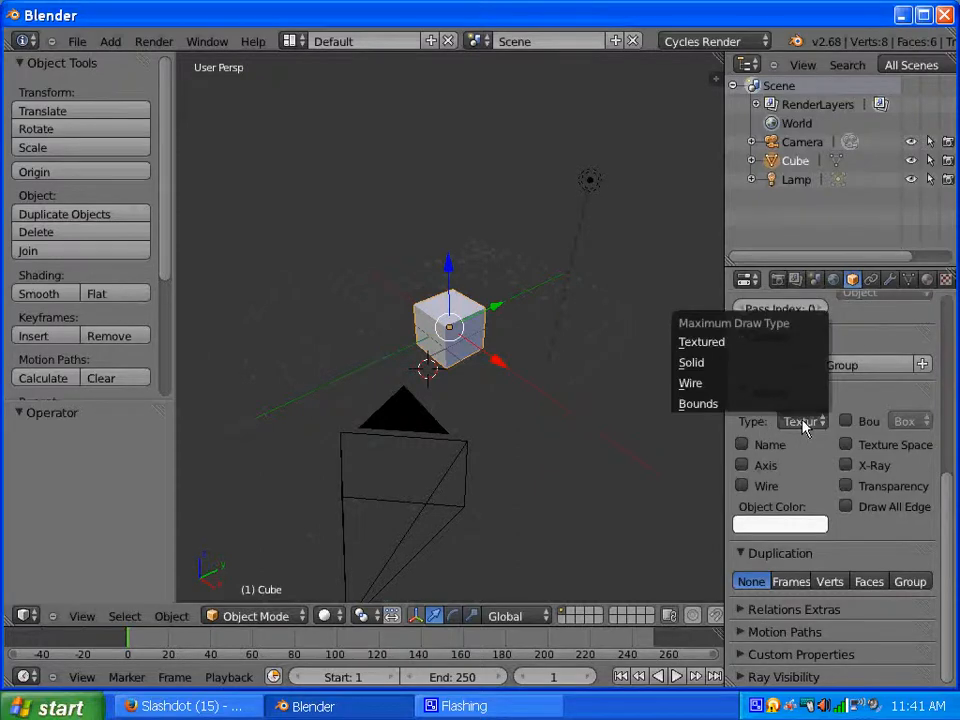
click(756, 385)
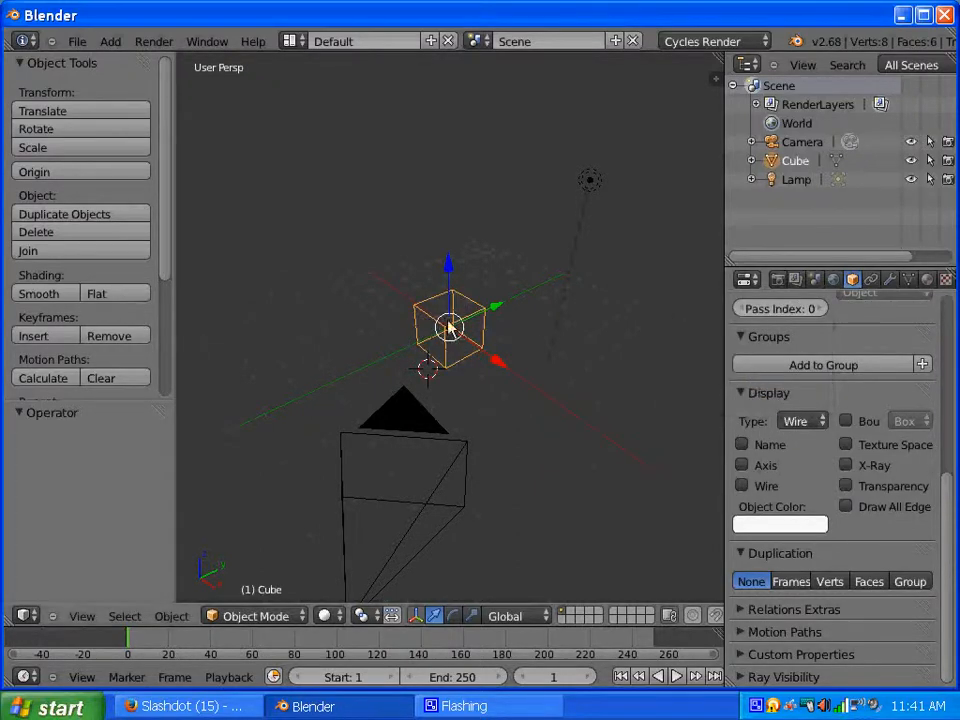
click(814, 420)
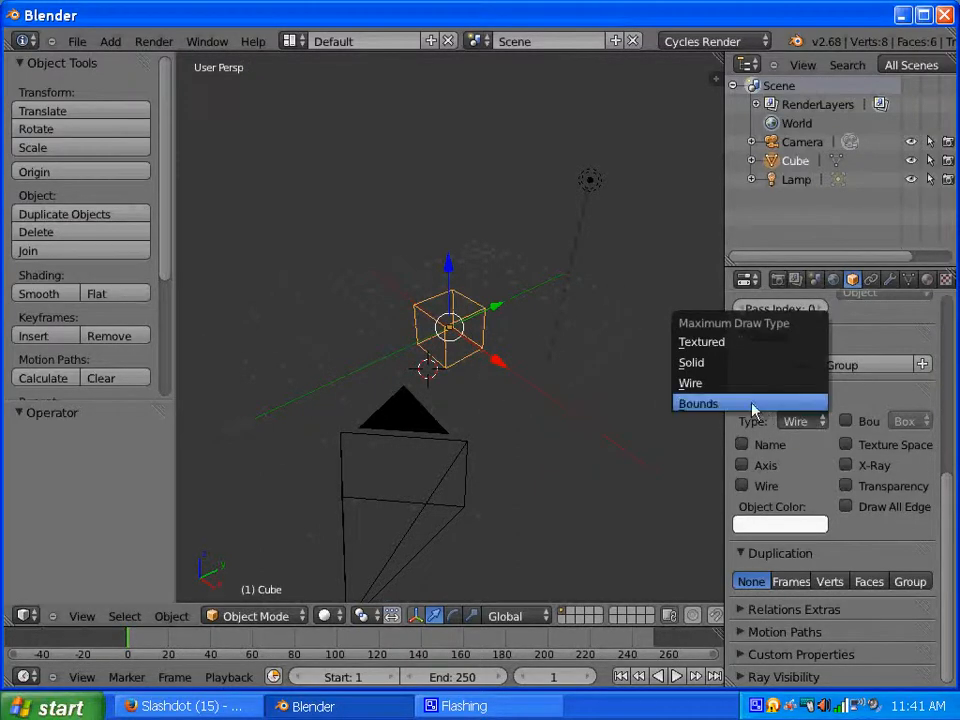
click(744, 342)
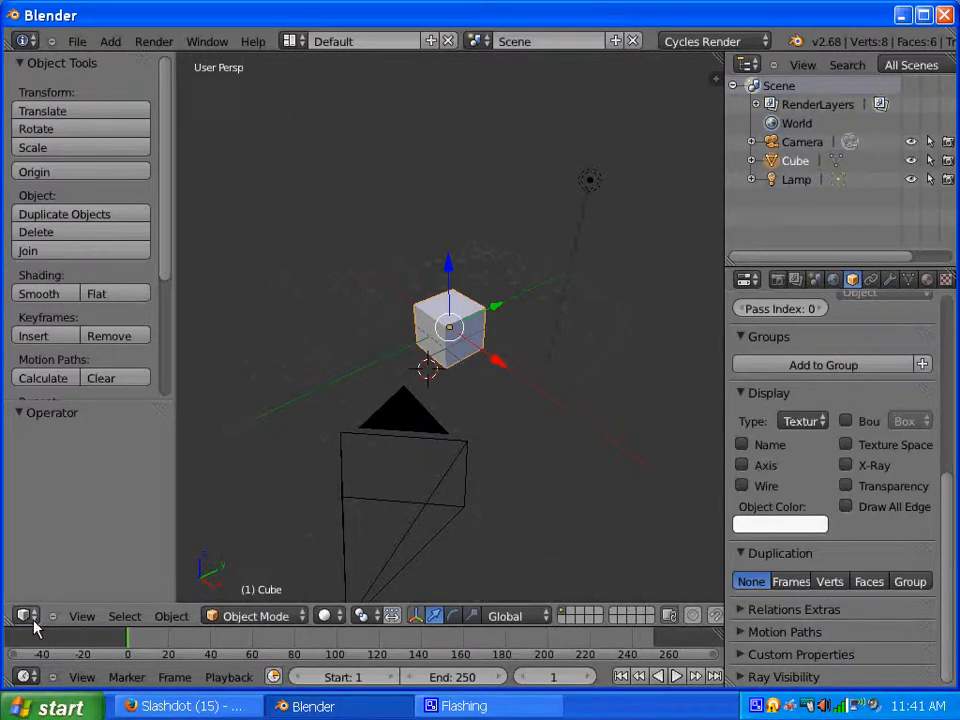
Try Wireframe and Rendered viewport shading in the 3D view and finish with Material shading.
click(279, 620)
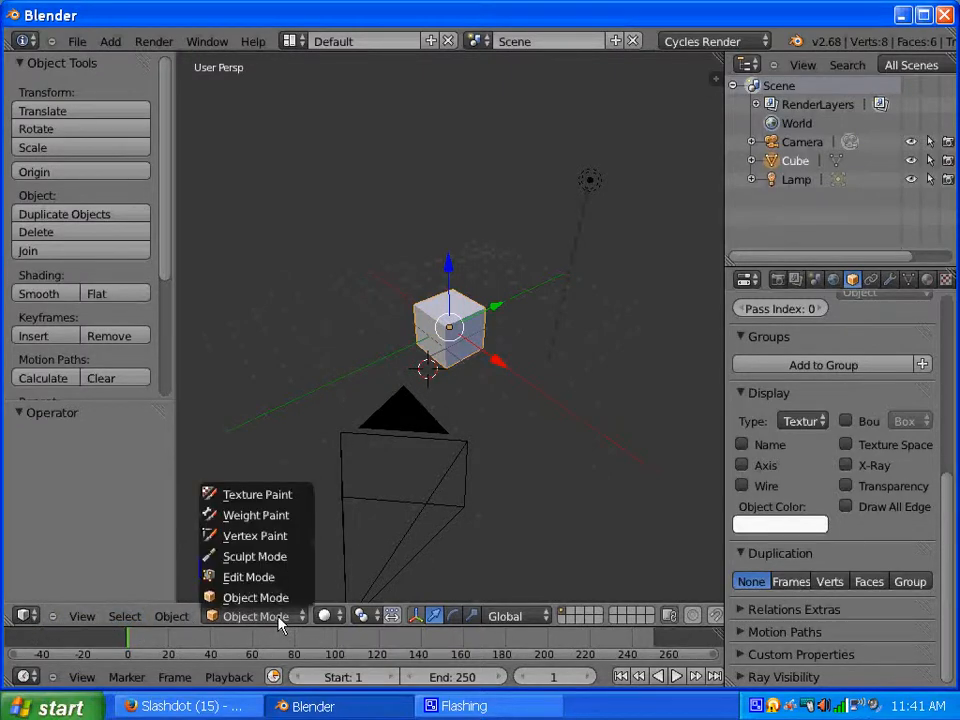
click(328, 616)
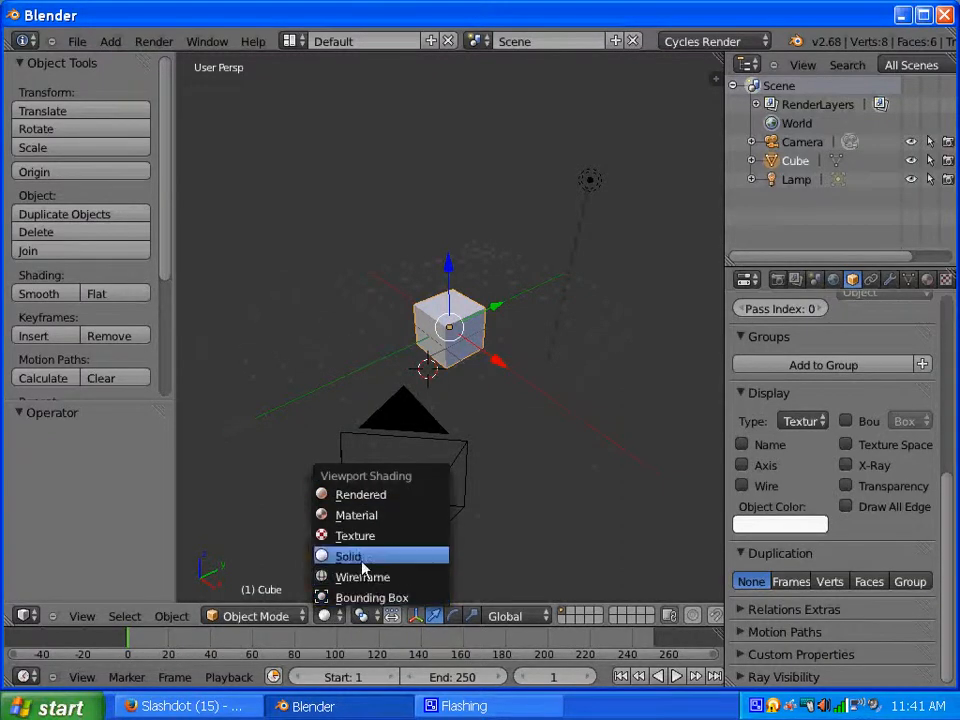
click(358, 579)
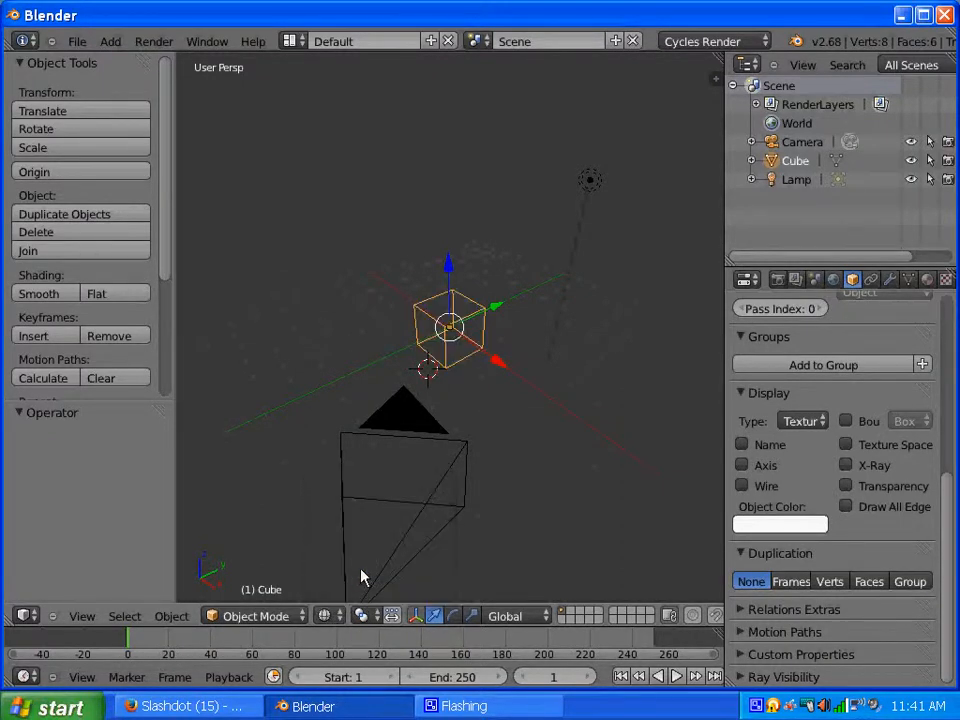
click(333, 616)
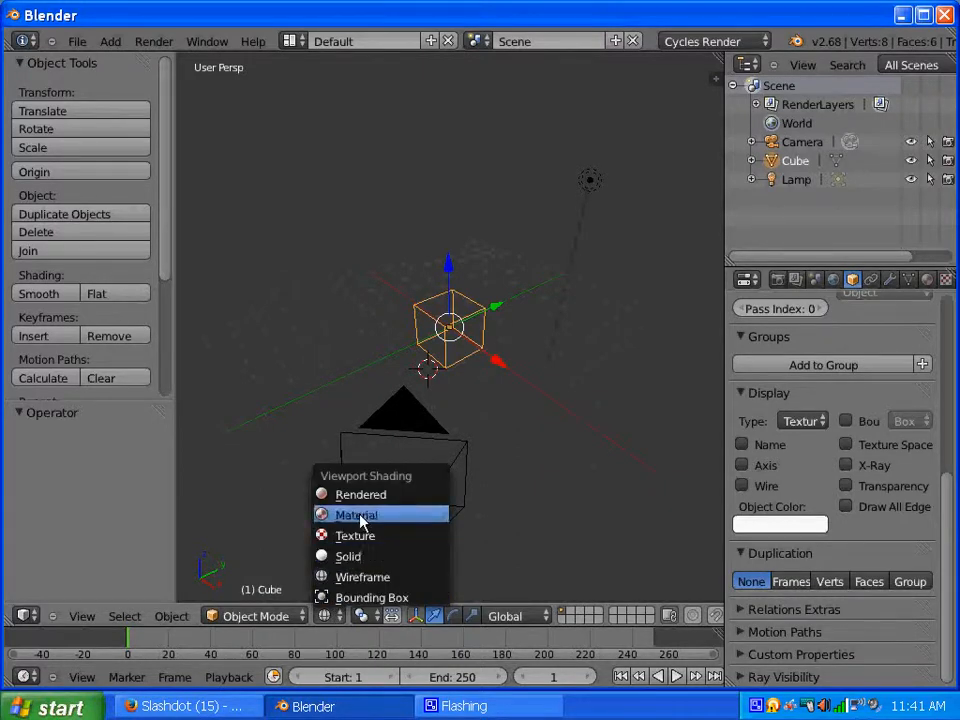
click(362, 500)
click(336, 617)
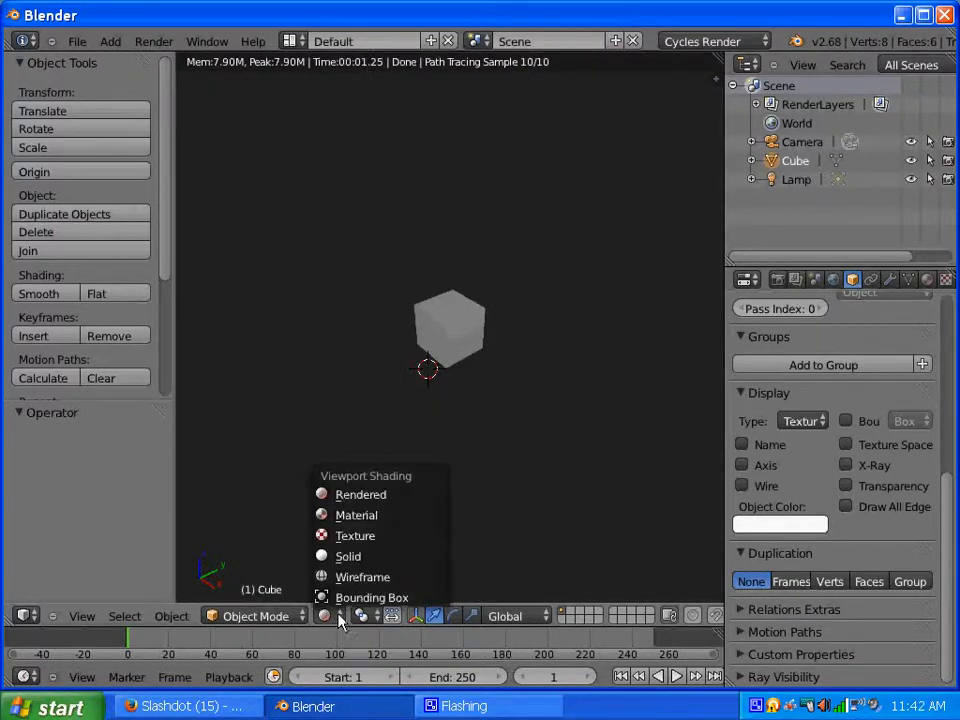
click(357, 515)
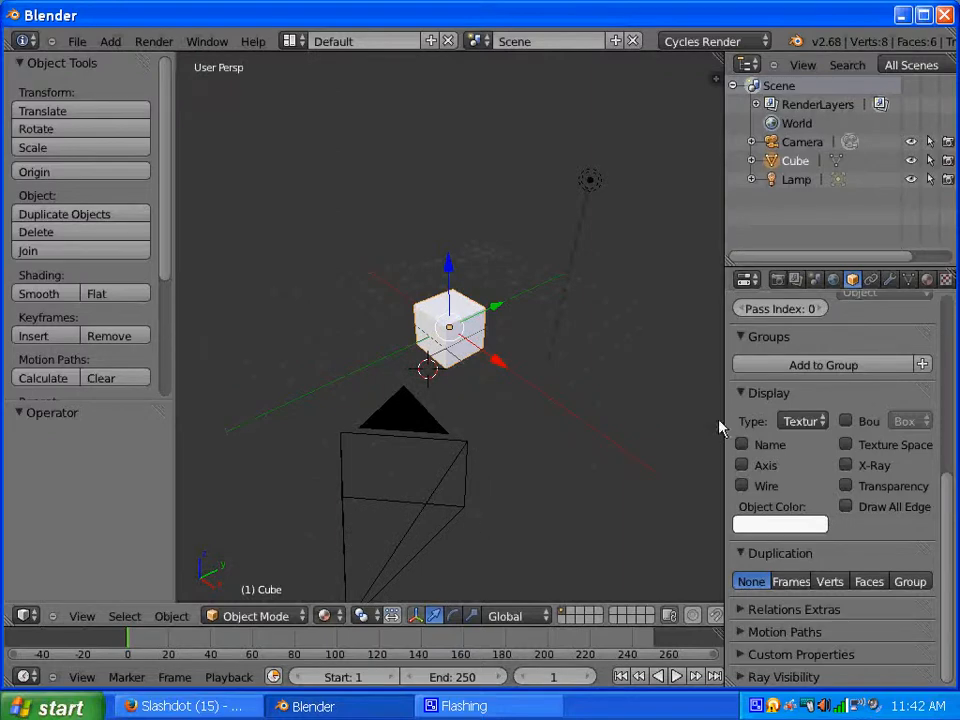
Try the Wire, Bounds and Solid maximum draw types on the cube and restore Textured.
click(822, 427)
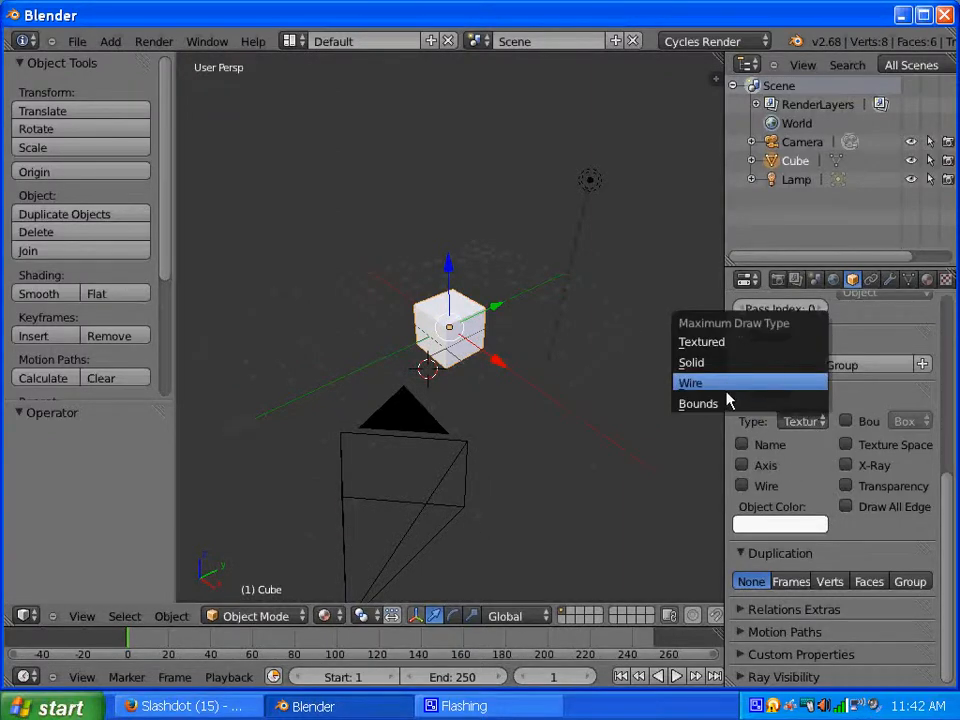
click(724, 389)
click(818, 420)
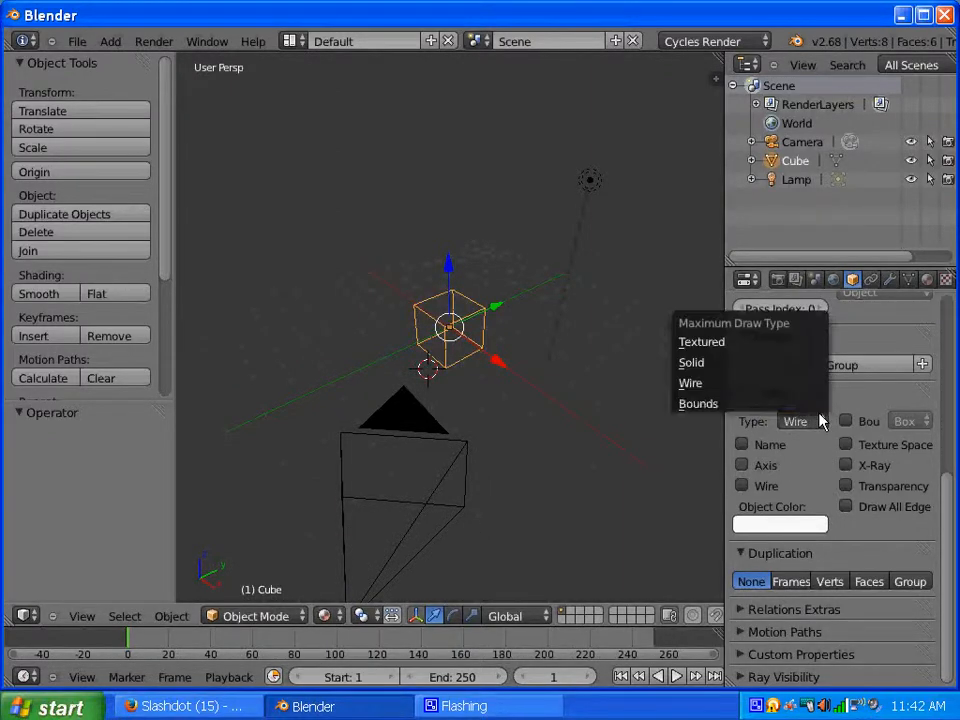
click(740, 402)
click(814, 423)
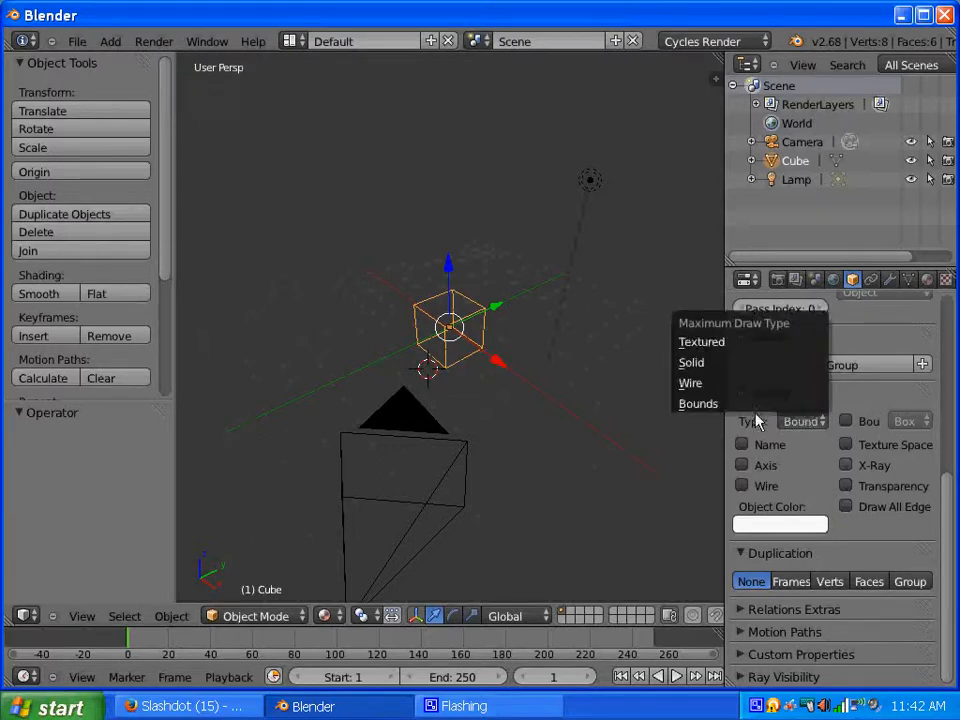
click(727, 363)
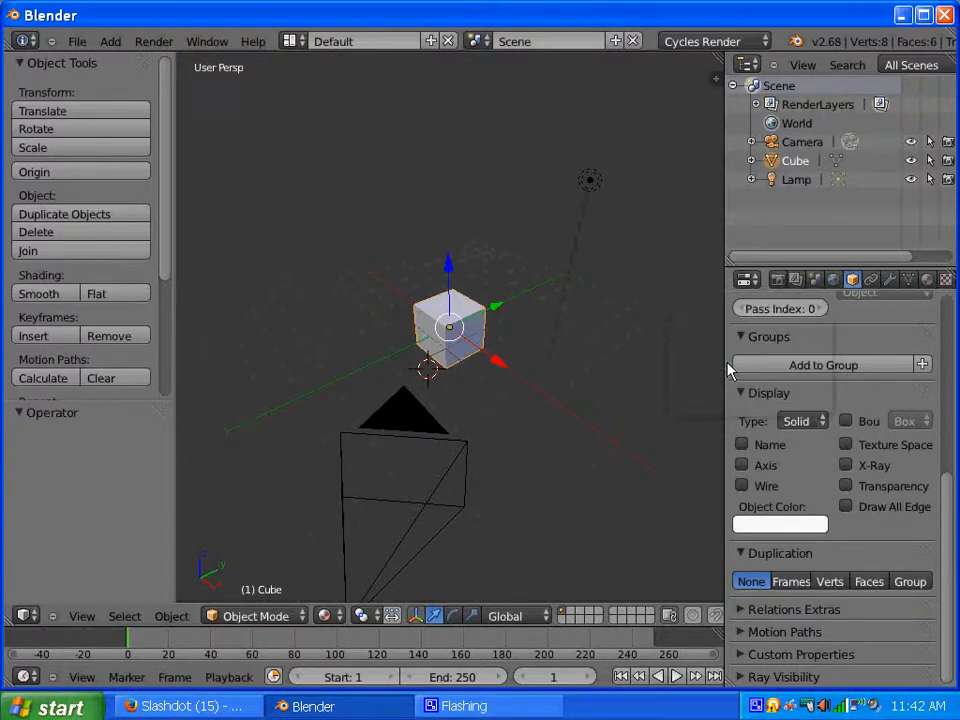
click(820, 424)
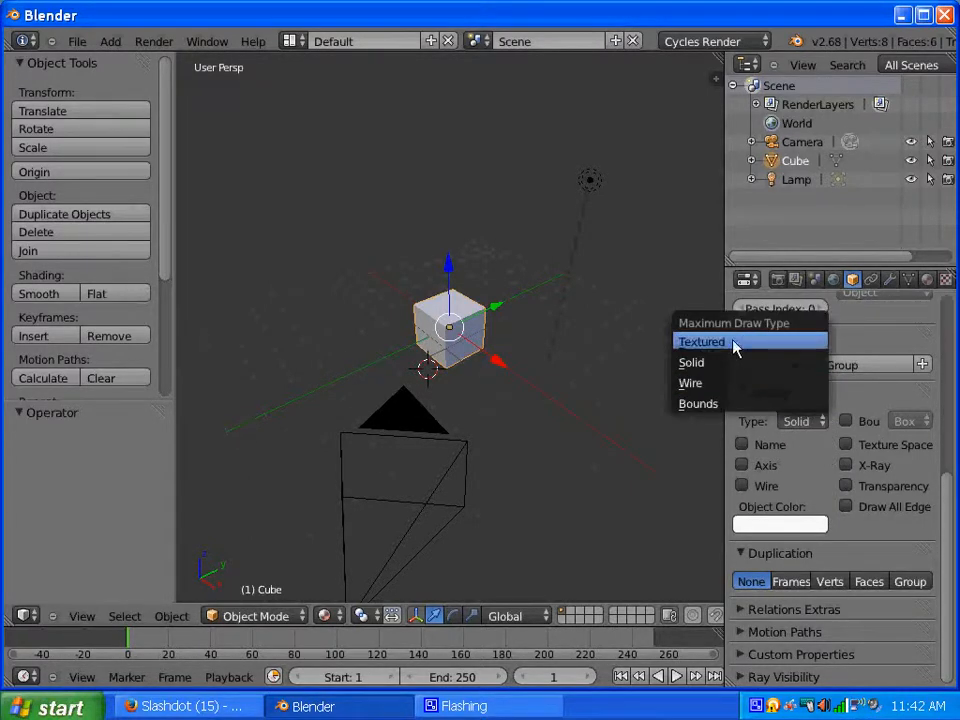
click(735, 345)
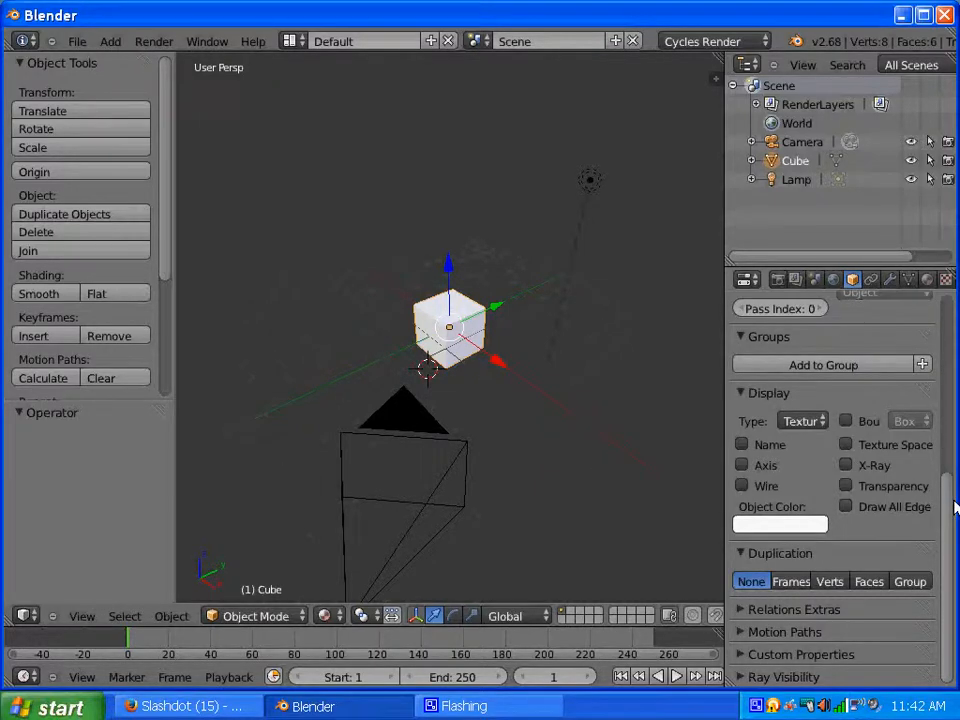
Examine the cube's layer settings under Relations and the scene's RenderLayers entry in the Outliner.
scroll(830, 450, up, 8)
scroll(745, 396, down, 5)
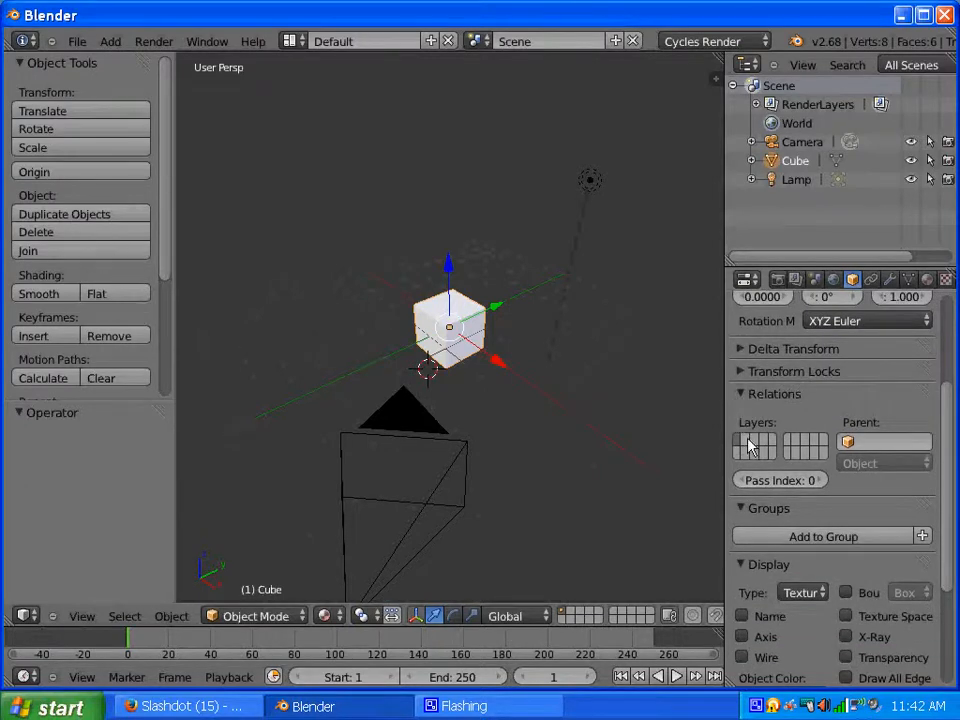
click(755, 104)
click(755, 104)
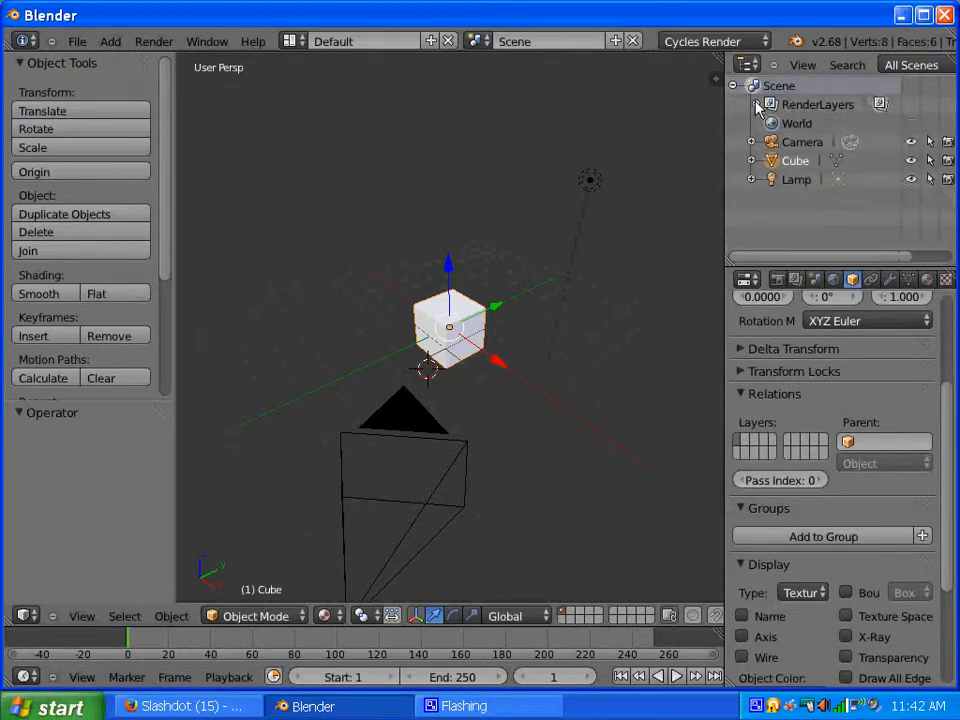
View the cube's object constraints and the constraint types on offer.
click(873, 281)
click(872, 344)
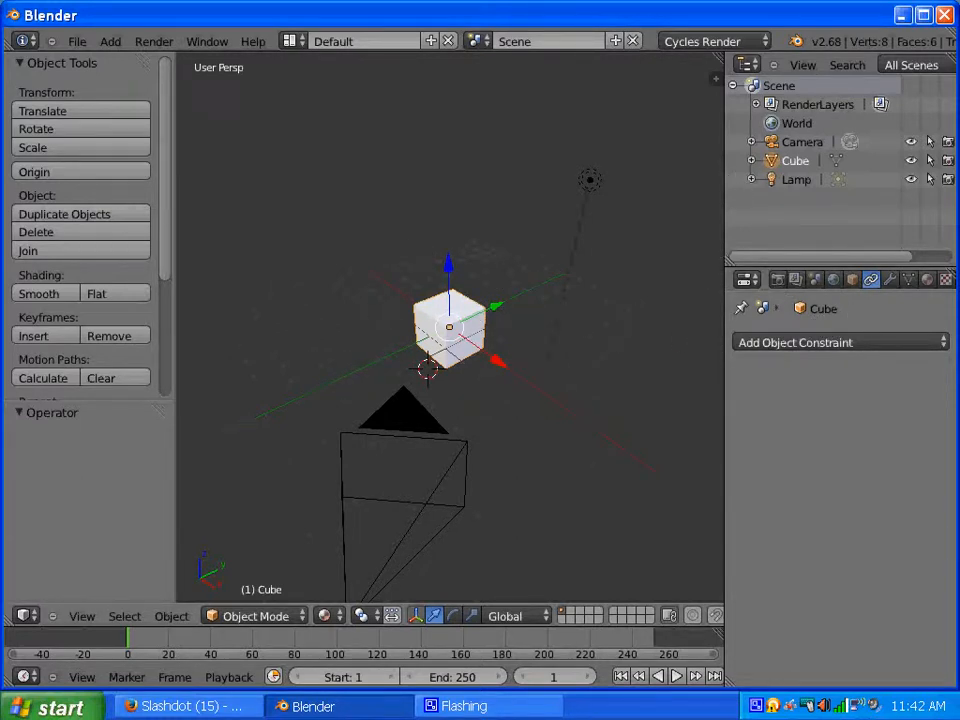
Add a Subdivision Surface modifier to the cube with 3 view subdivisions.
click(890, 281)
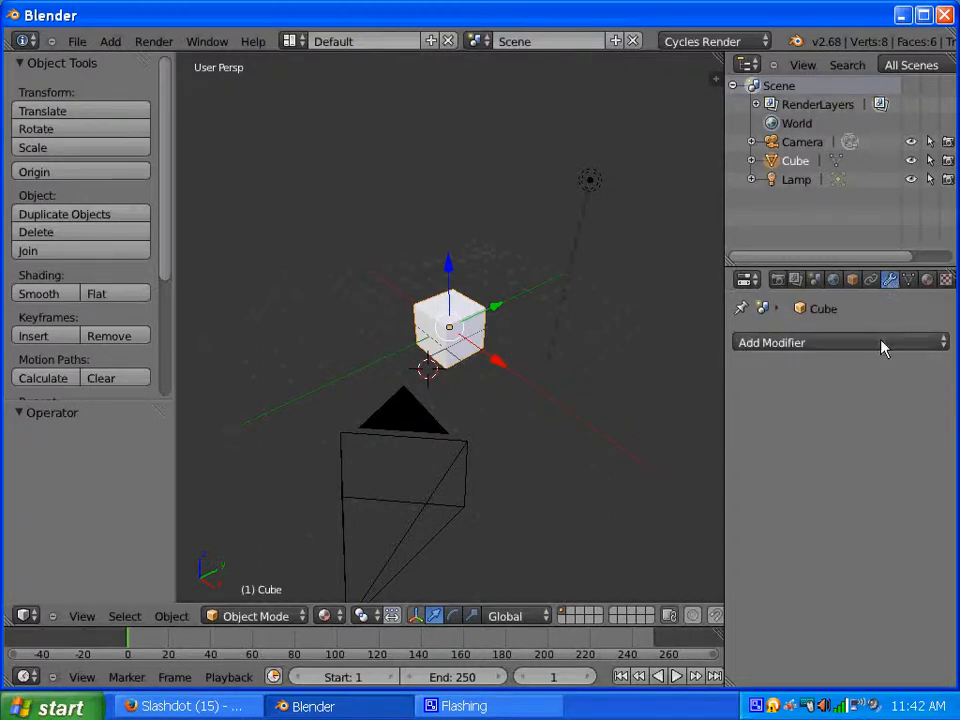
click(913, 343)
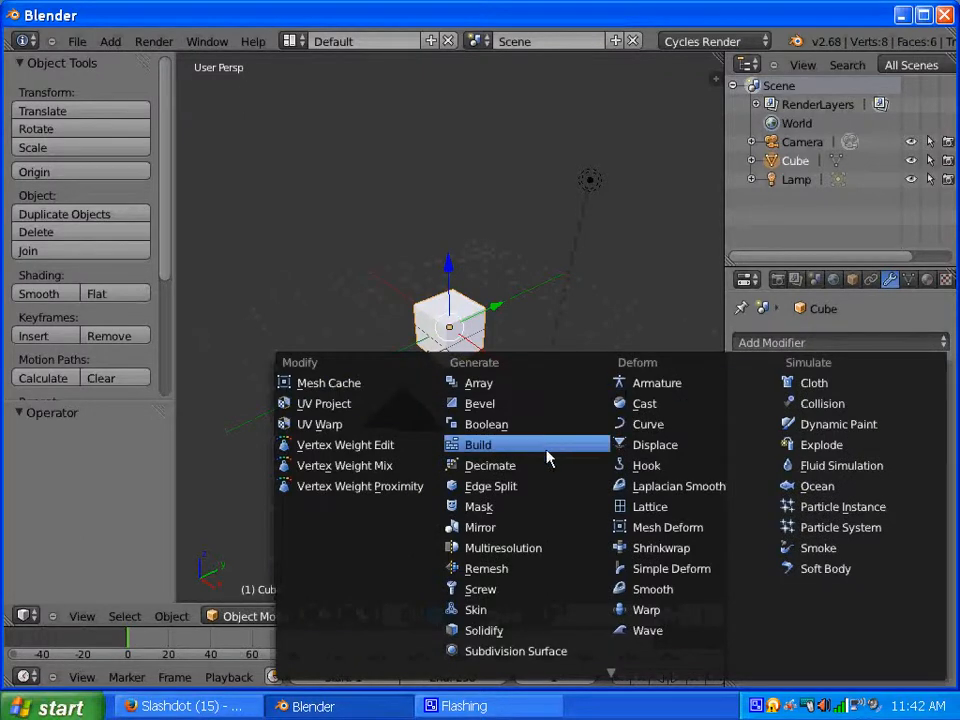
click(514, 650)
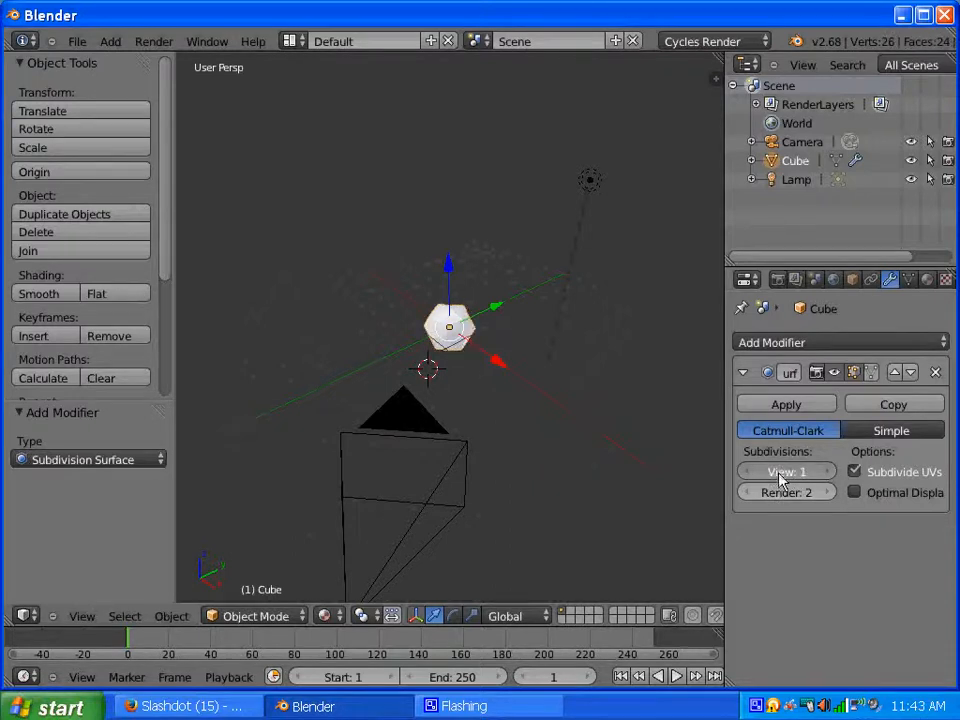
drag(783, 480, 799, 477)
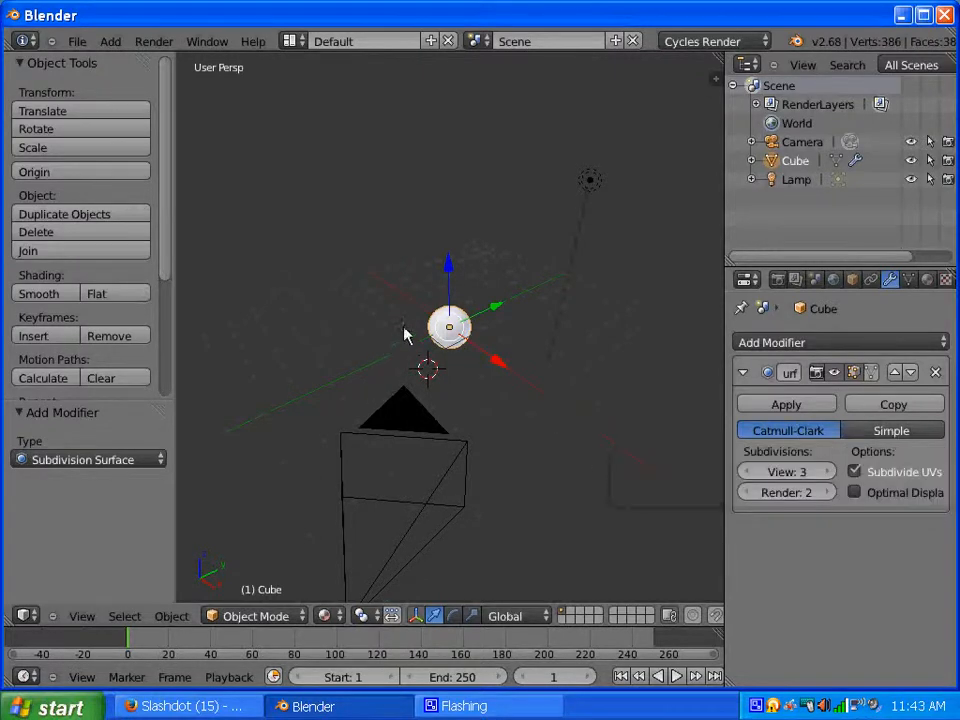
Switch the cube's Subdivision Surface modifier to Simple and enable the cube's Wire display.
click(912, 434)
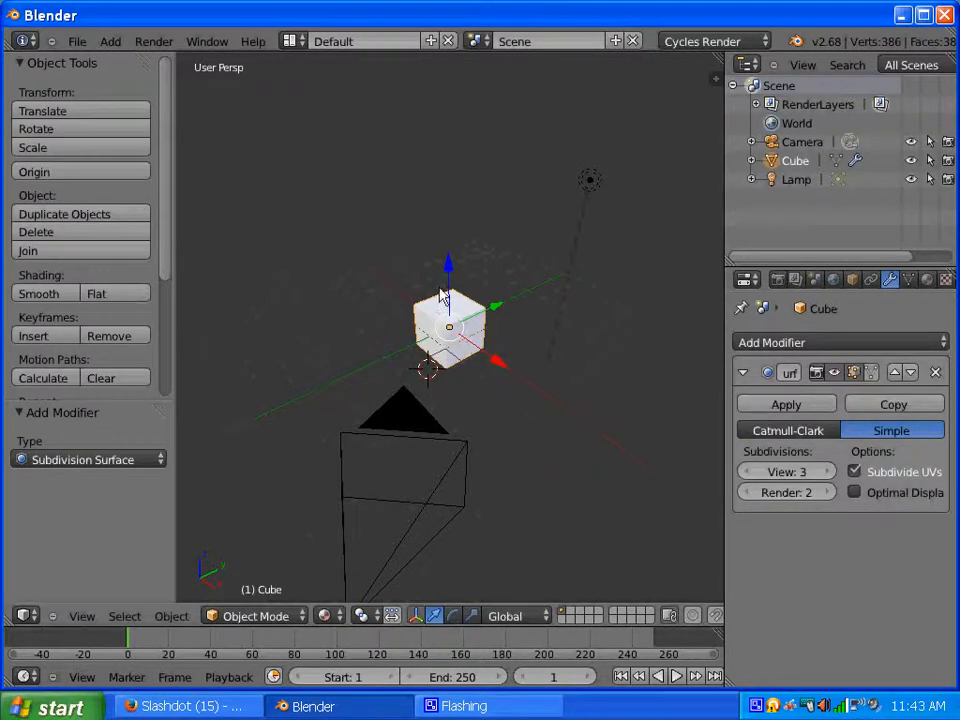
click(852, 280)
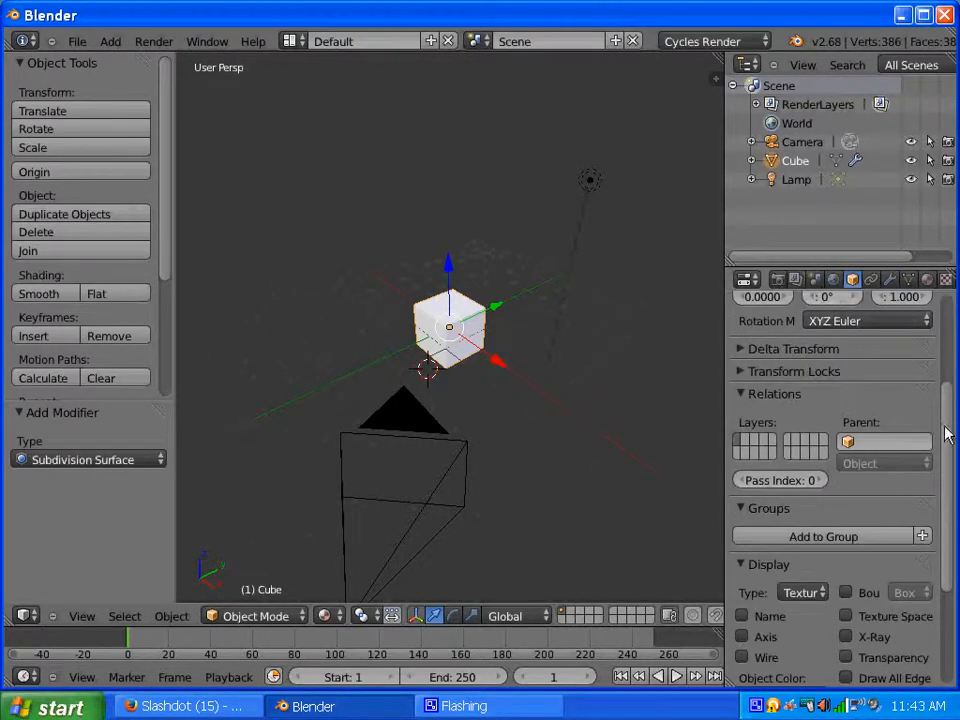
drag(943, 439, 951, 510)
click(741, 523)
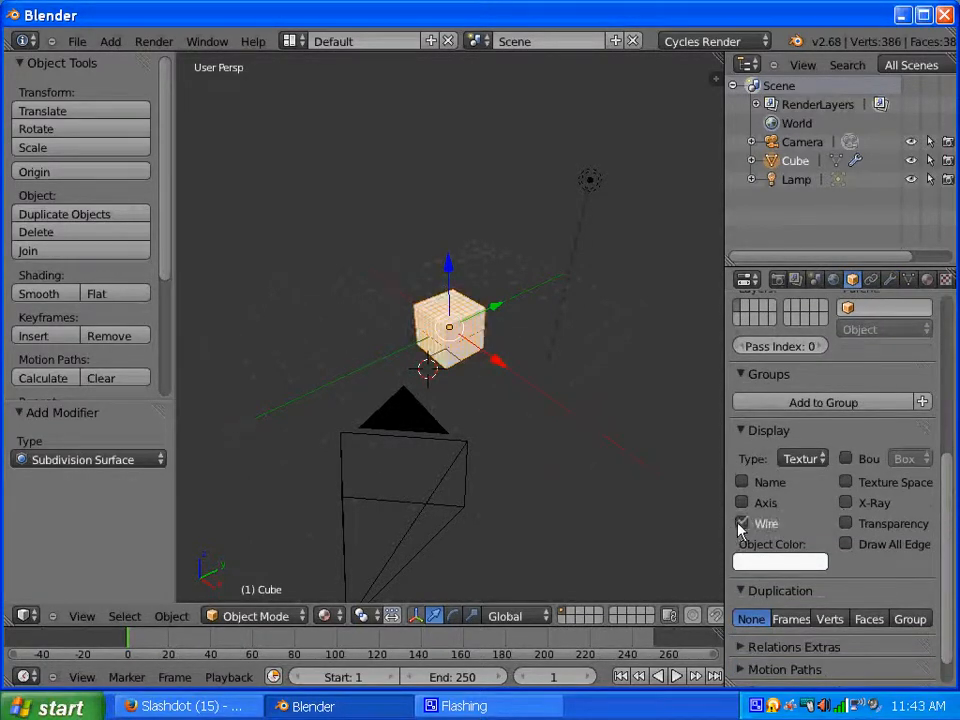
Set the Subdivision Surface modifier's view subdivisions to 2 and remove the modifier from the cube.
click(889, 280)
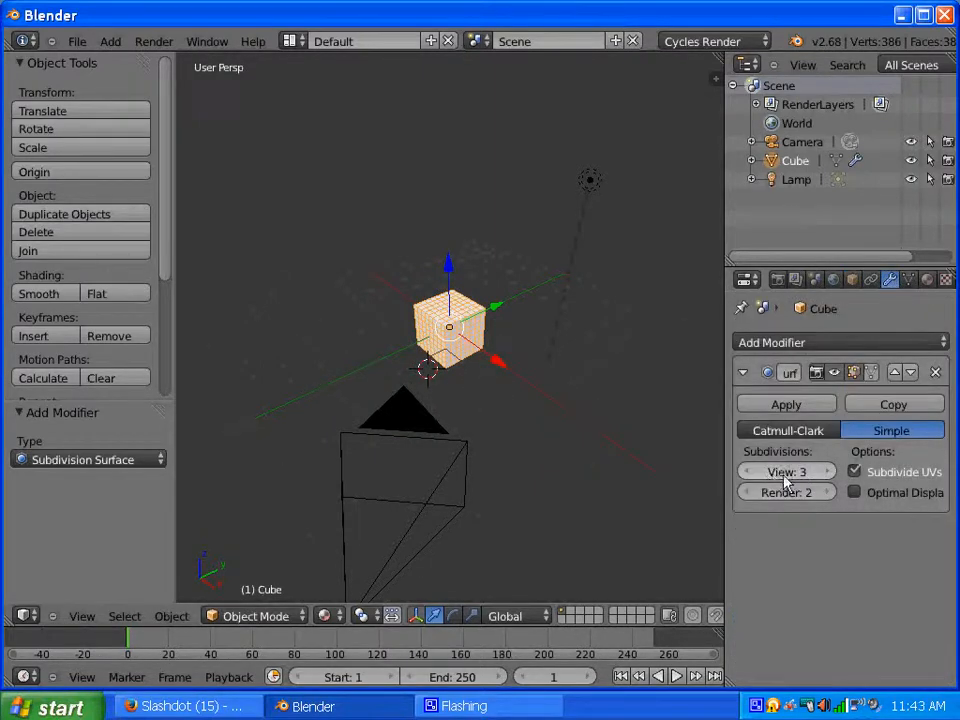
mouse_move(787, 479)
mouse_down()
mouse_move(800, 480)
mouse_move(793, 476)
mouse_up()
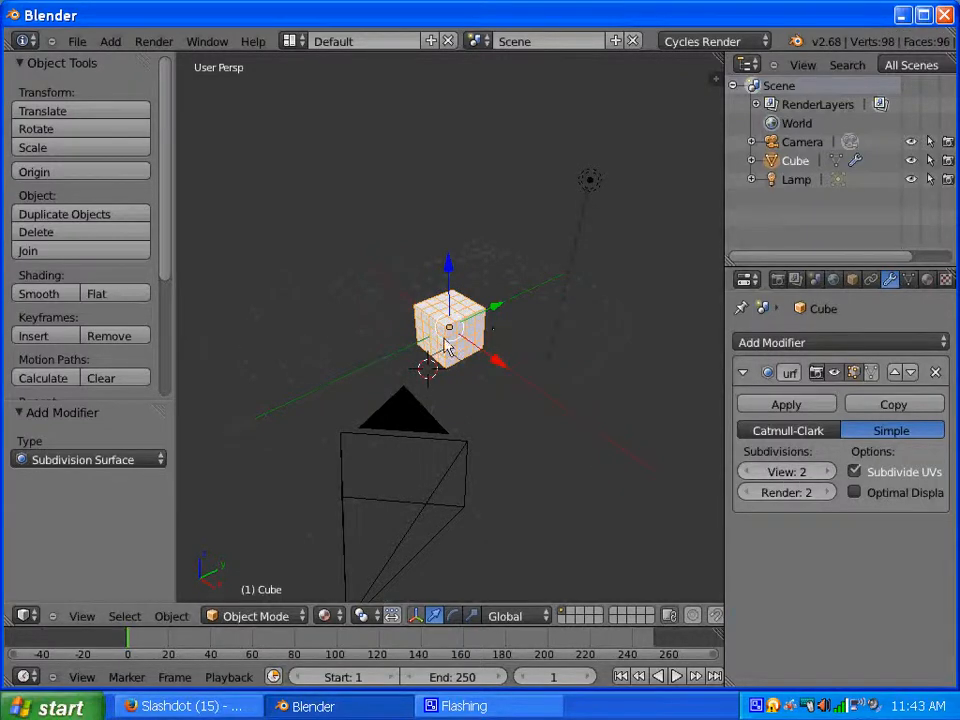
click(936, 374)
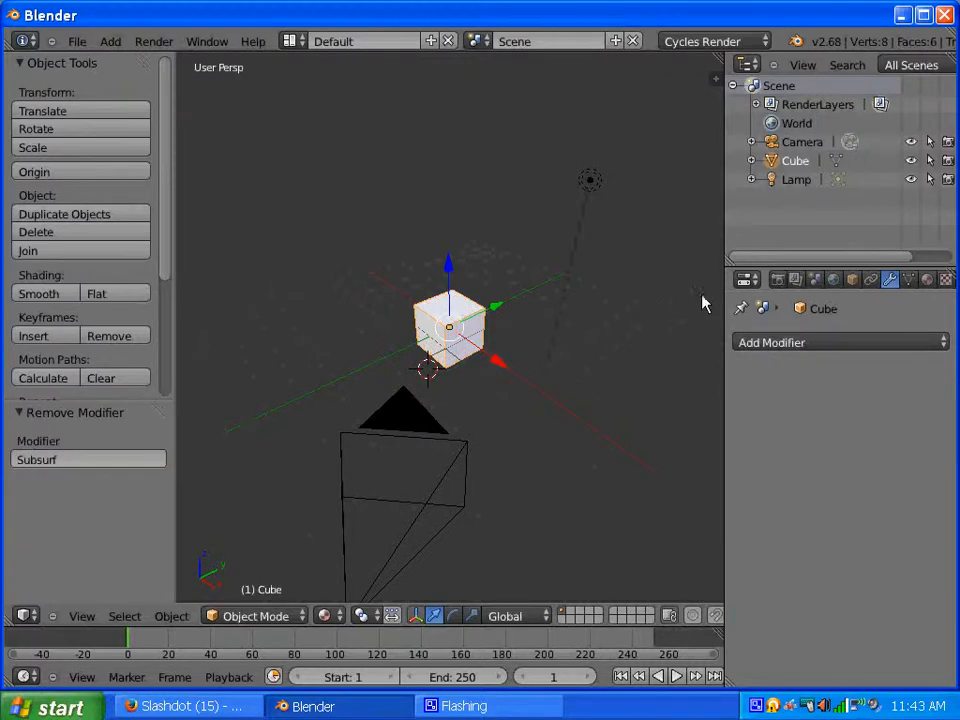
Examine the cube's mesh data settings, such as vertex groups and UV maps, in Edit Mode and return to Object Mode.
click(908, 280)
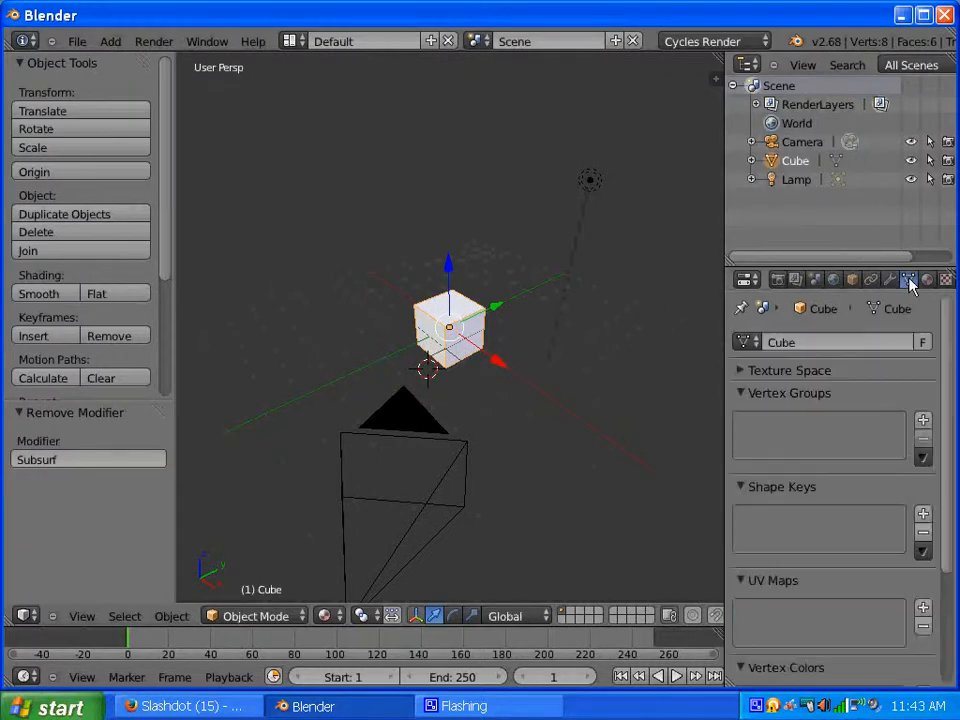
mouse_move(949, 377)
mouse_down()
mouse_move(950, 528)
mouse_move(951, 388)
mouse_up()
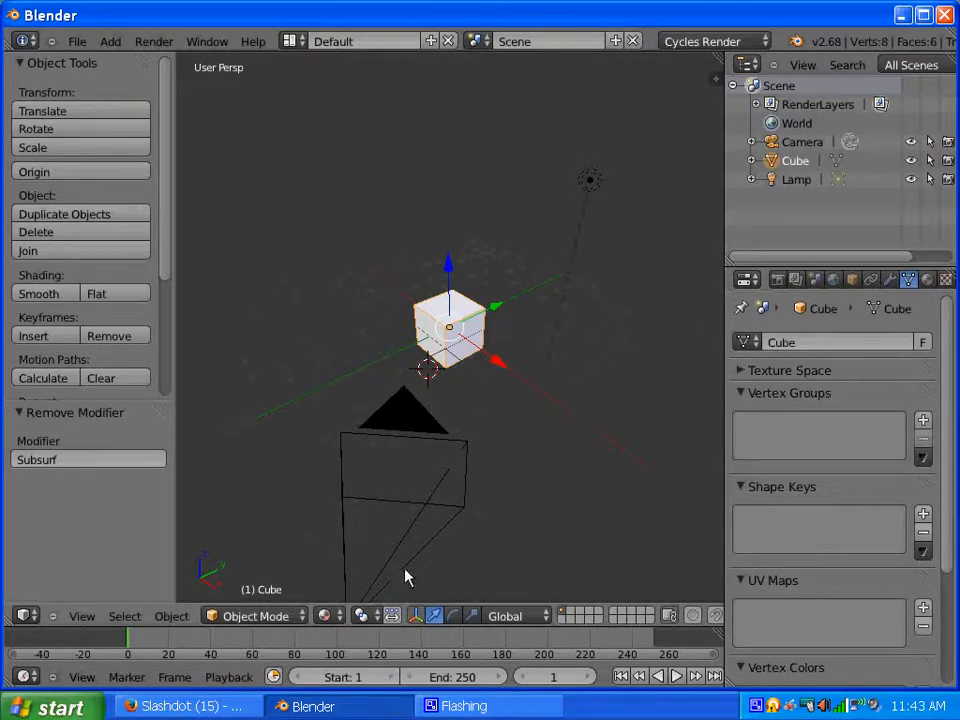
click(262, 616)
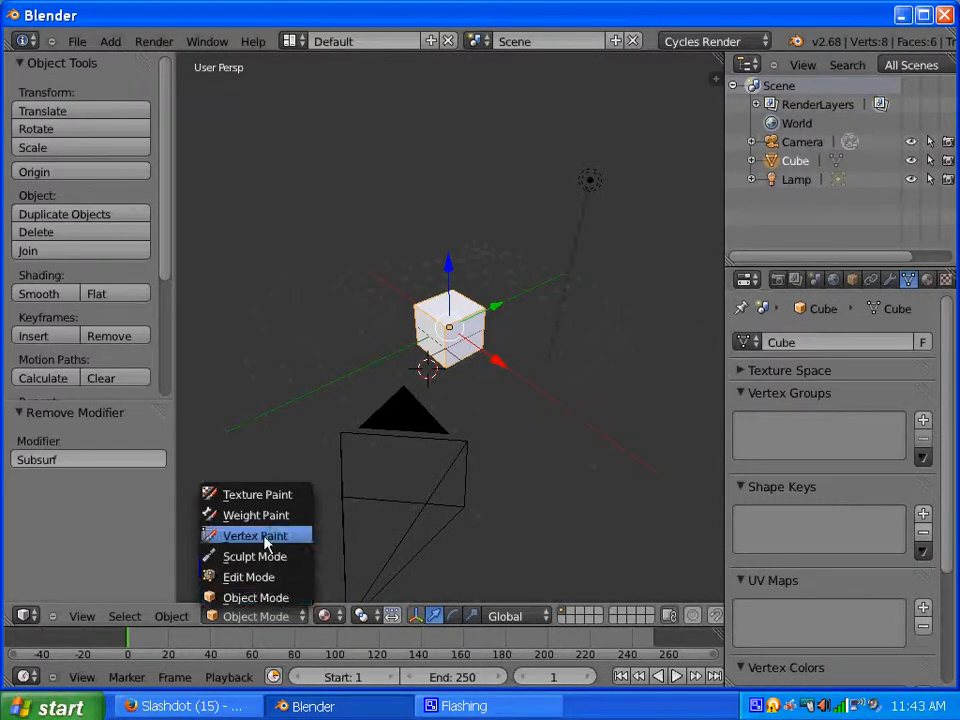
click(253, 579)
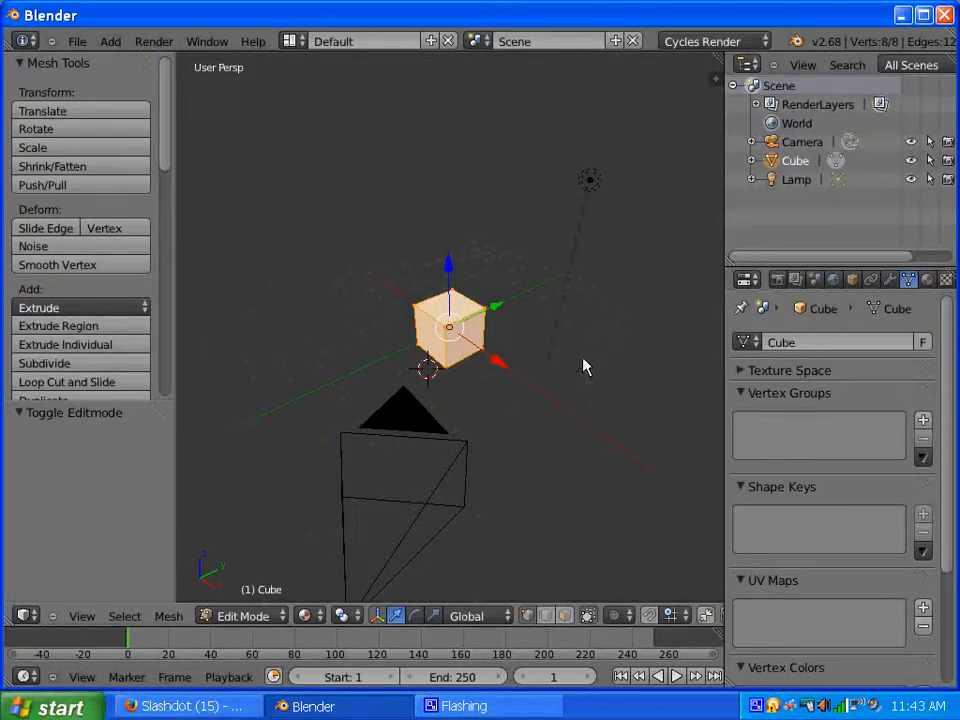
scroll(945, 520, down, 2)
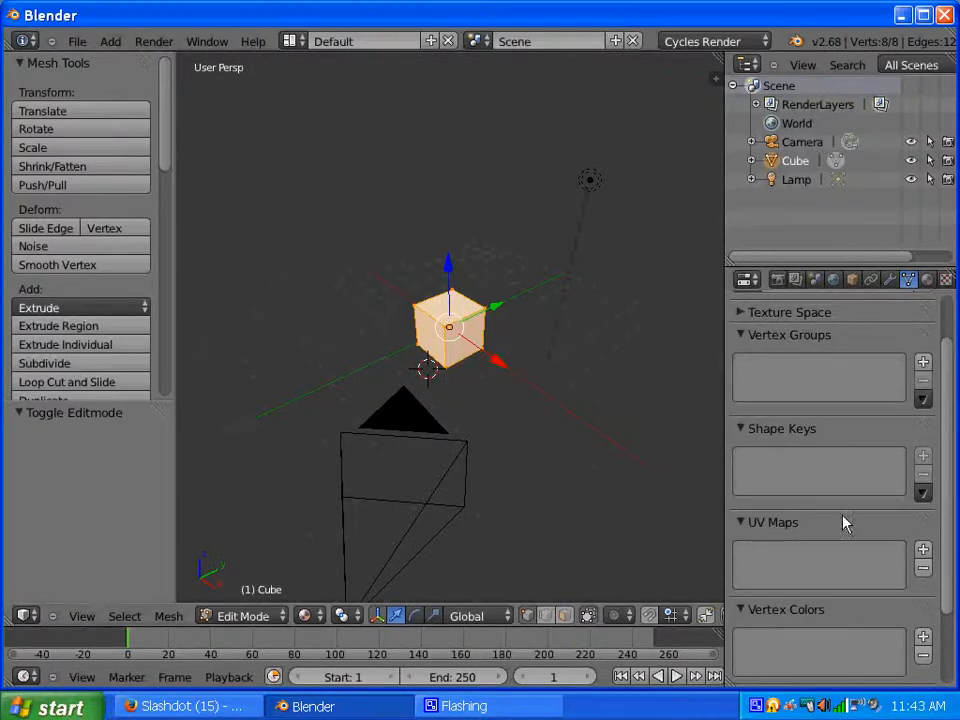
scroll(950, 490, down, 3)
scroll(955, 420, up, 5)
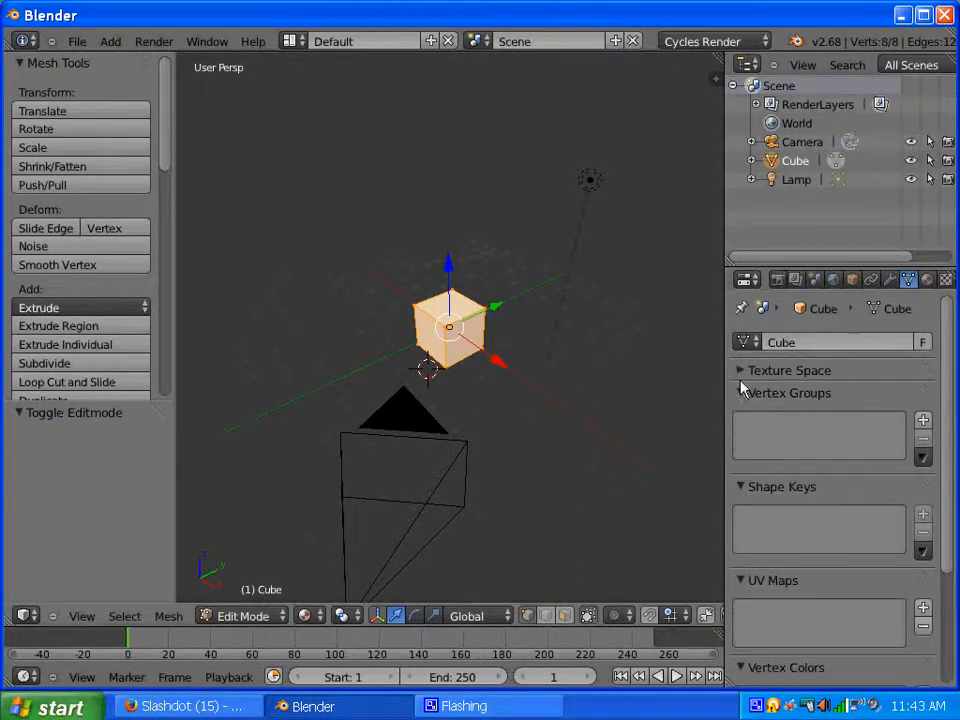
scroll(830, 280, down, 2)
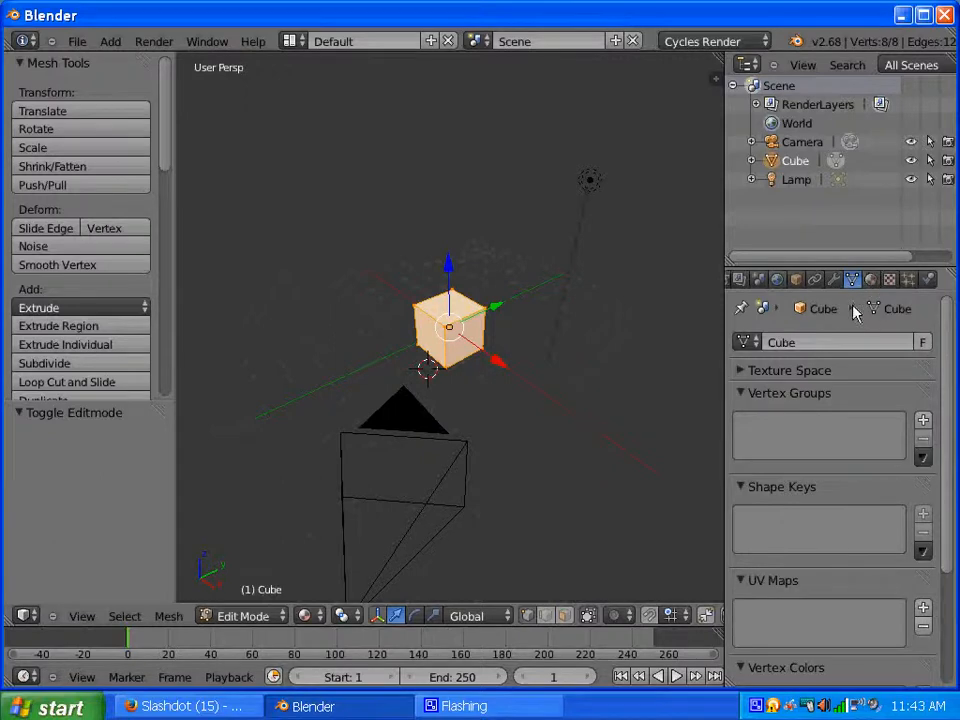
click(252, 616)
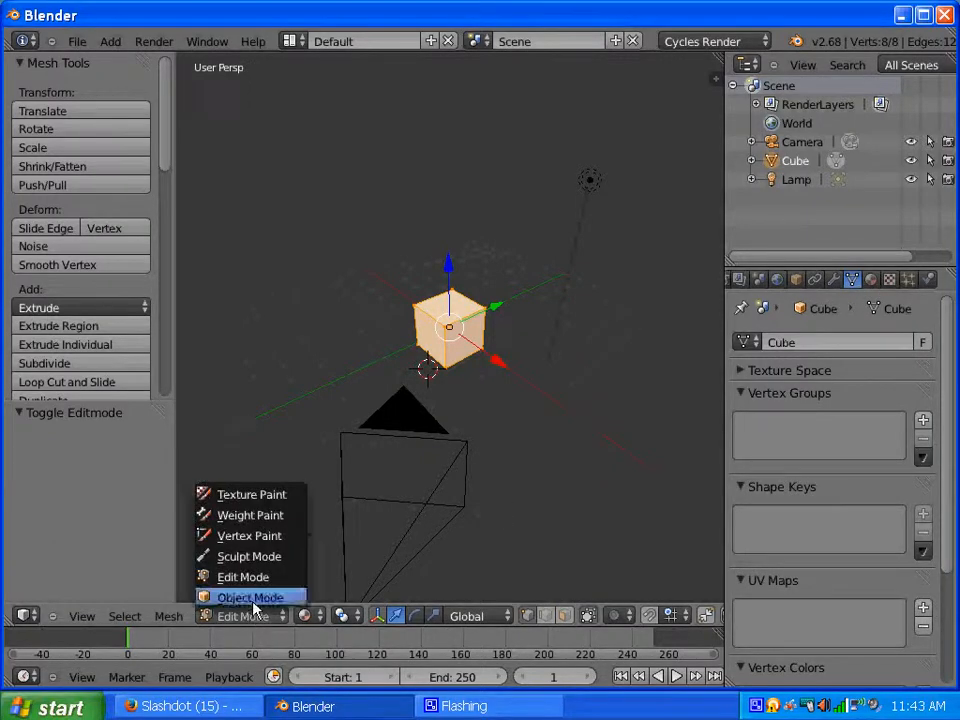
click(255, 606)
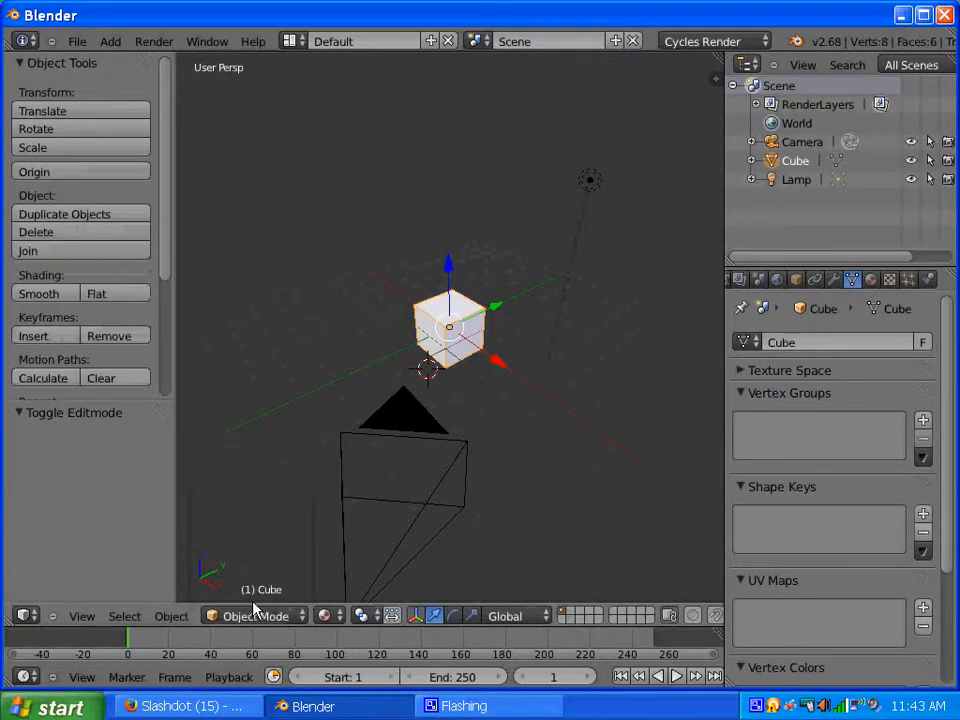
Enable nodes for the surface of the cube's material.
click(870, 285)
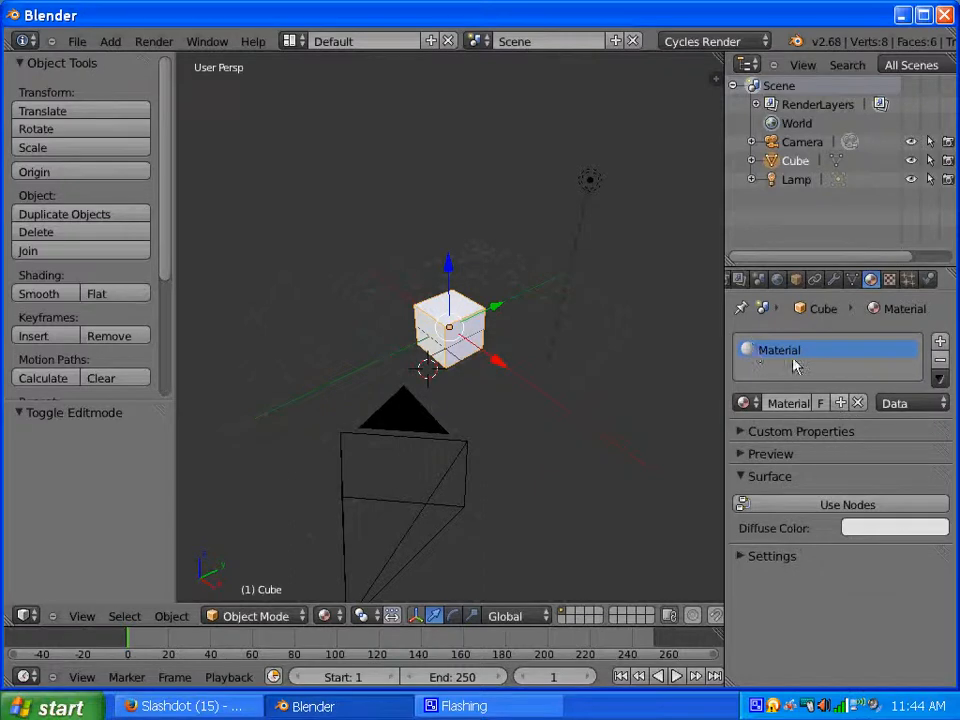
click(832, 506)
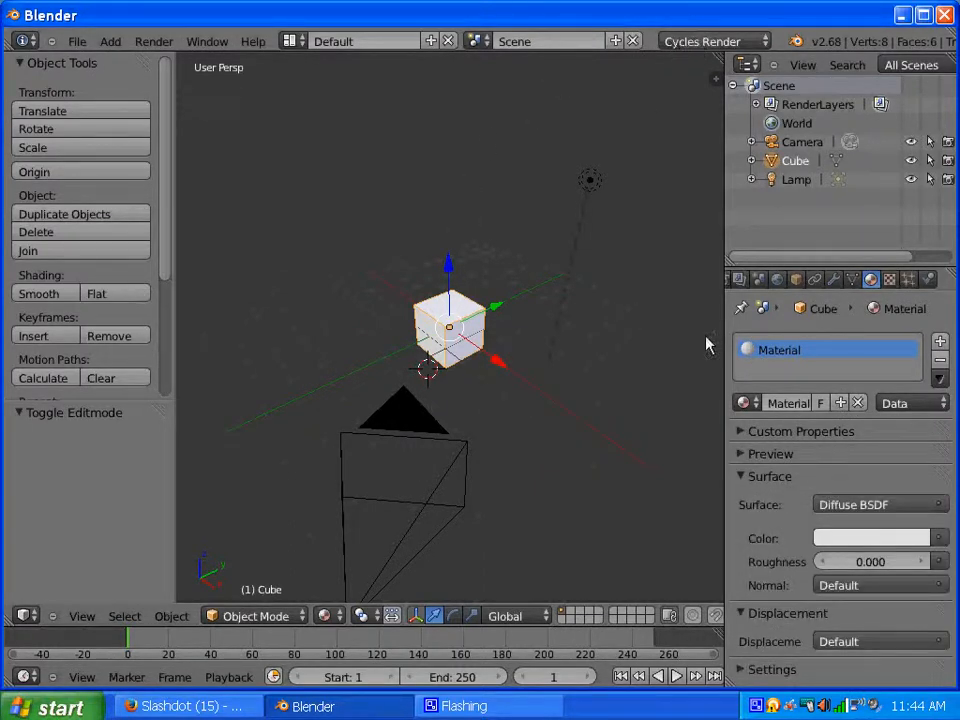
View the texture, material, particle system and physics settings with the cube selected.
click(889, 280)
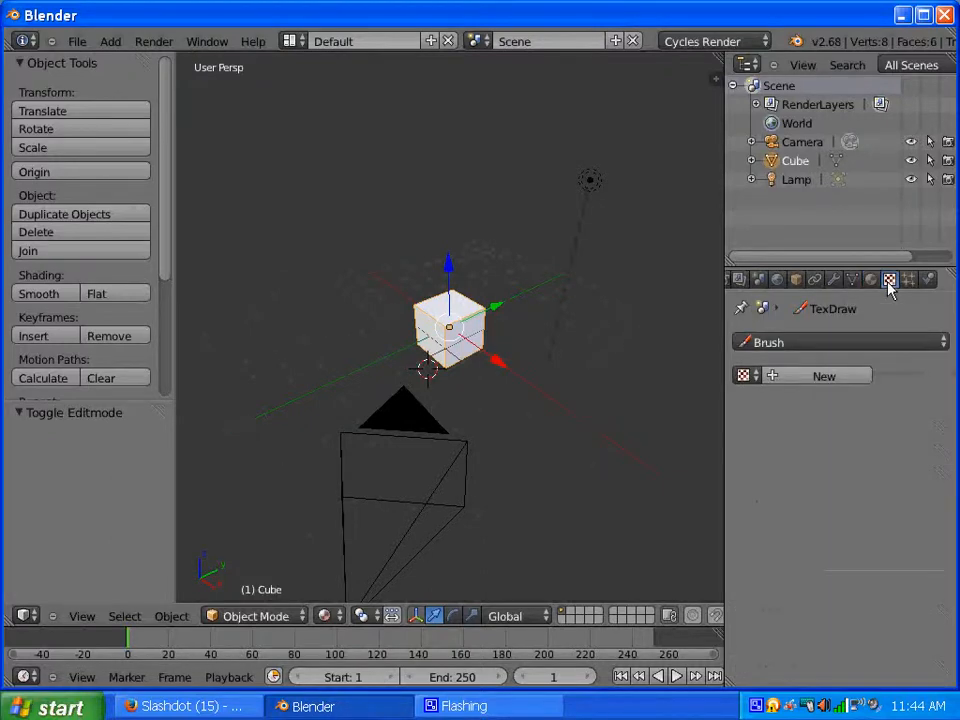
click(872, 281)
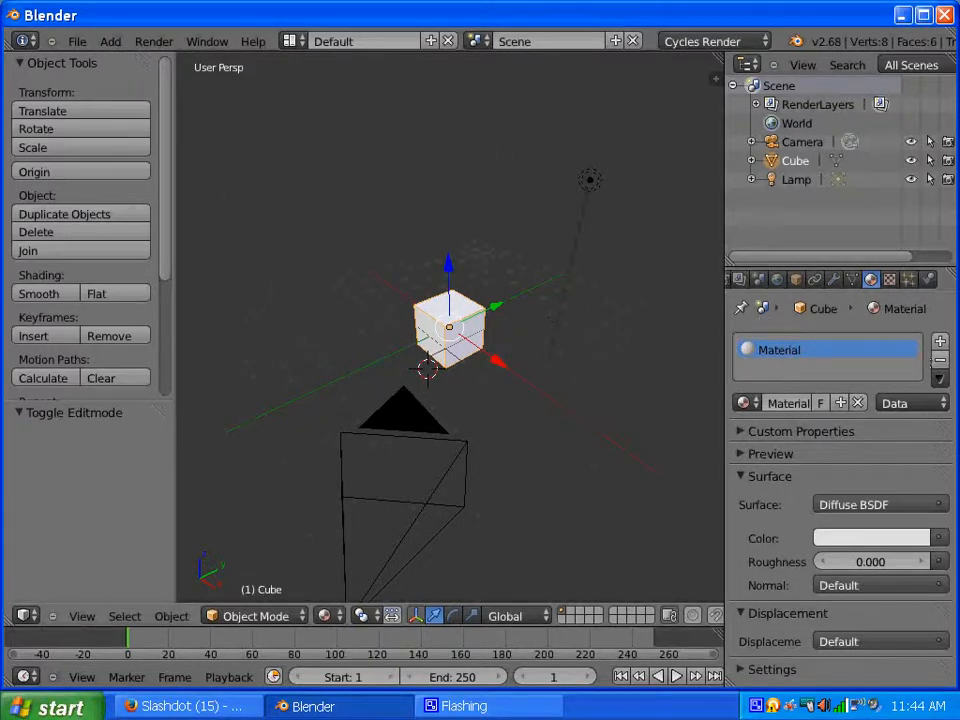
click(908, 281)
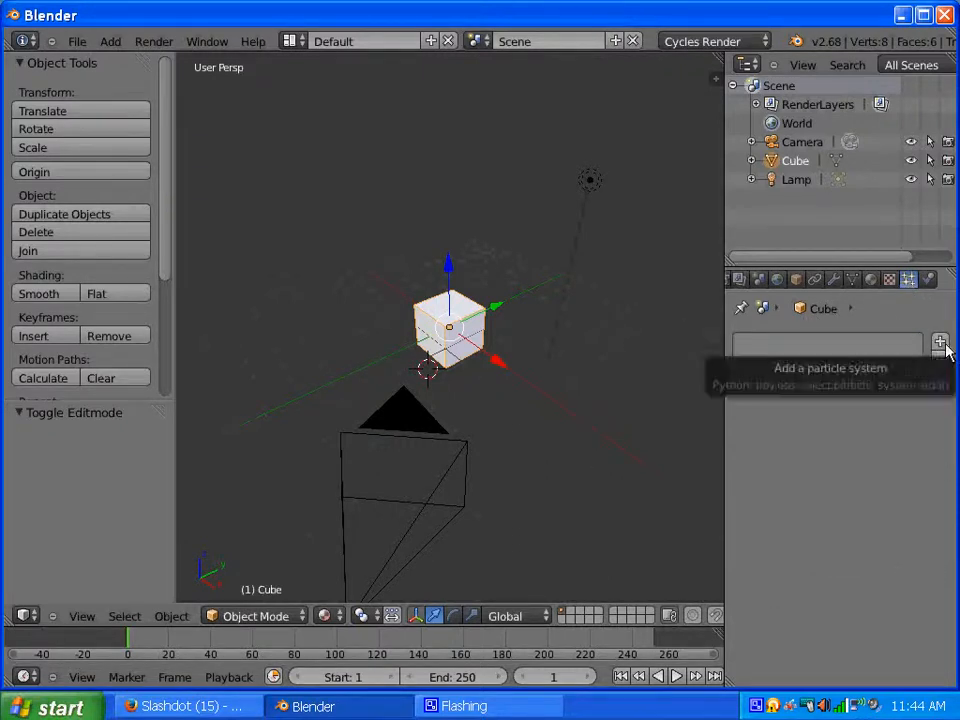
click(928, 280)
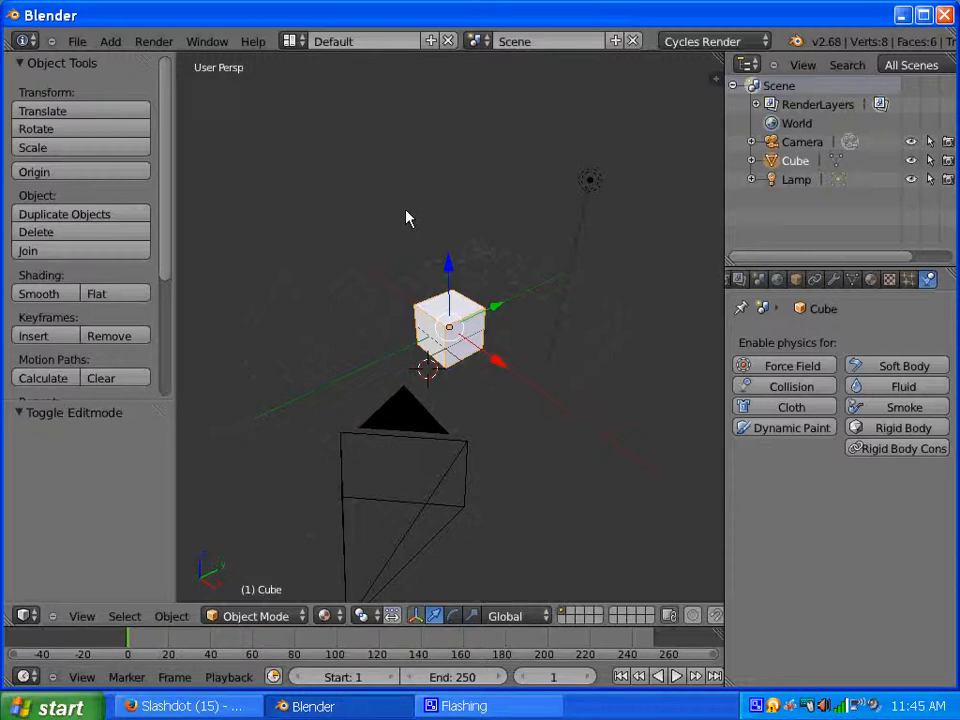
Delete the cube from the scene.
key(x)
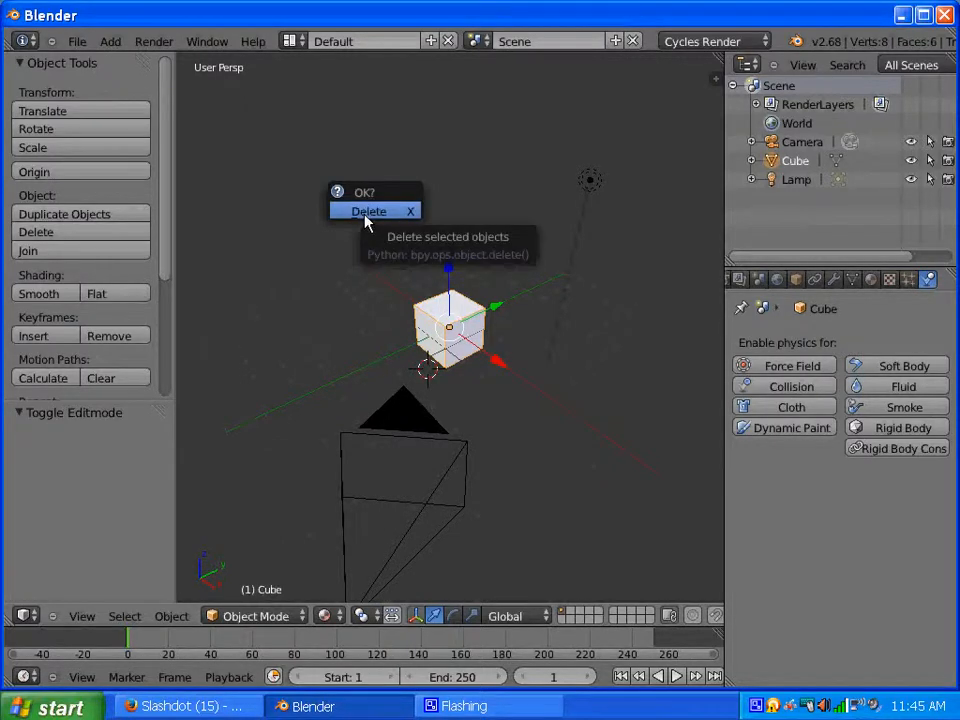
click(366, 219)
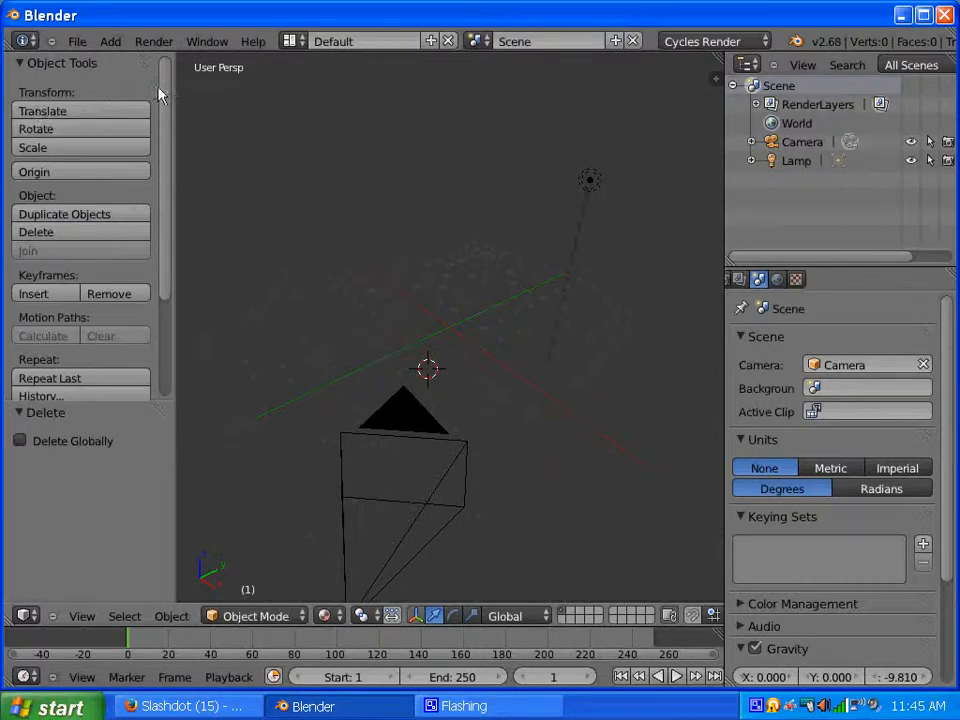
Import the Wavefront model Metal_Cage_Ball.obj from the Metal Cage Ball folder under OBJ\Misc.
click(75, 42)
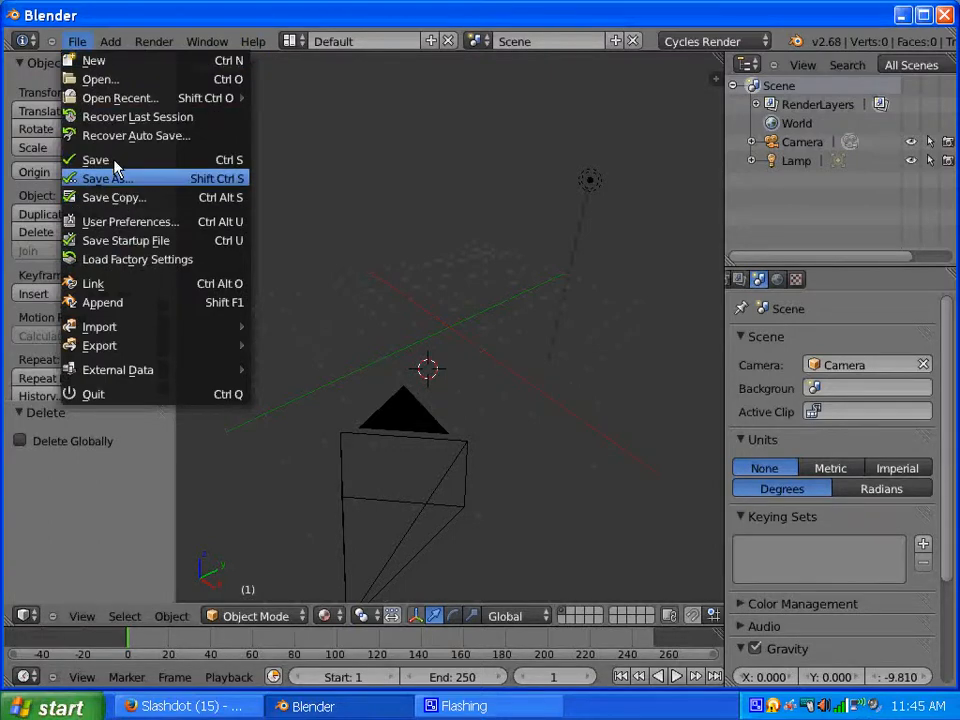
mouse_move(121, 345)
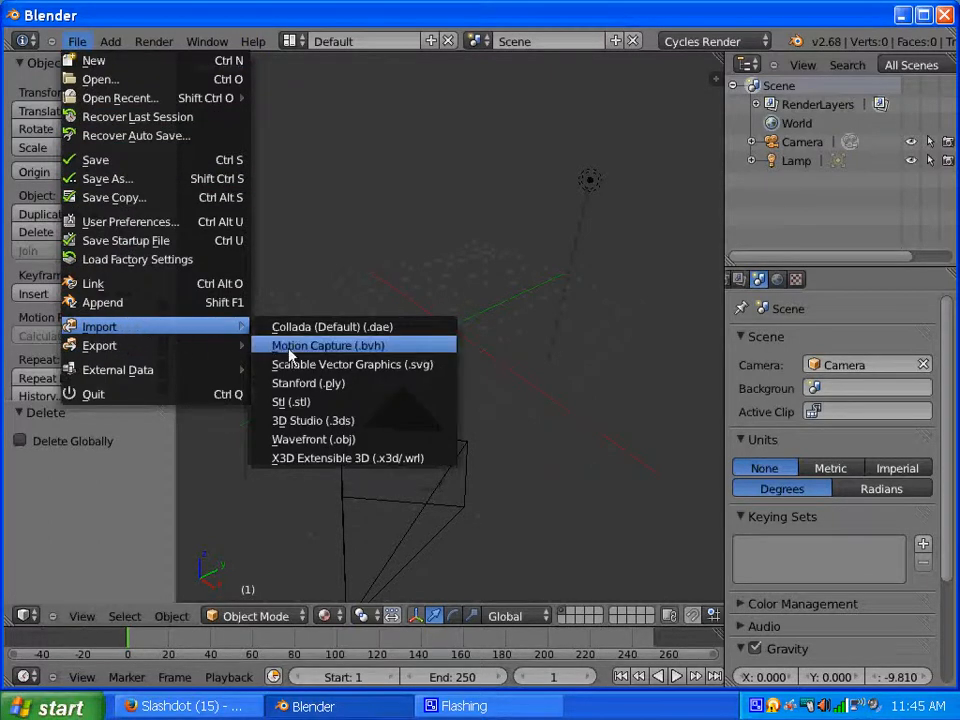
click(300, 440)
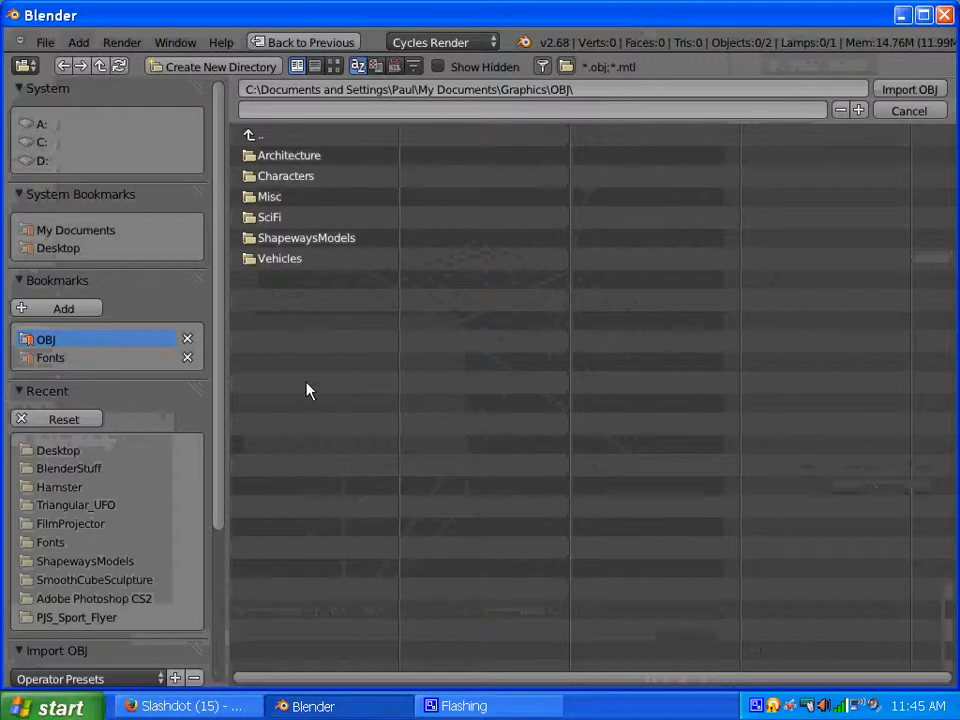
click(246, 259)
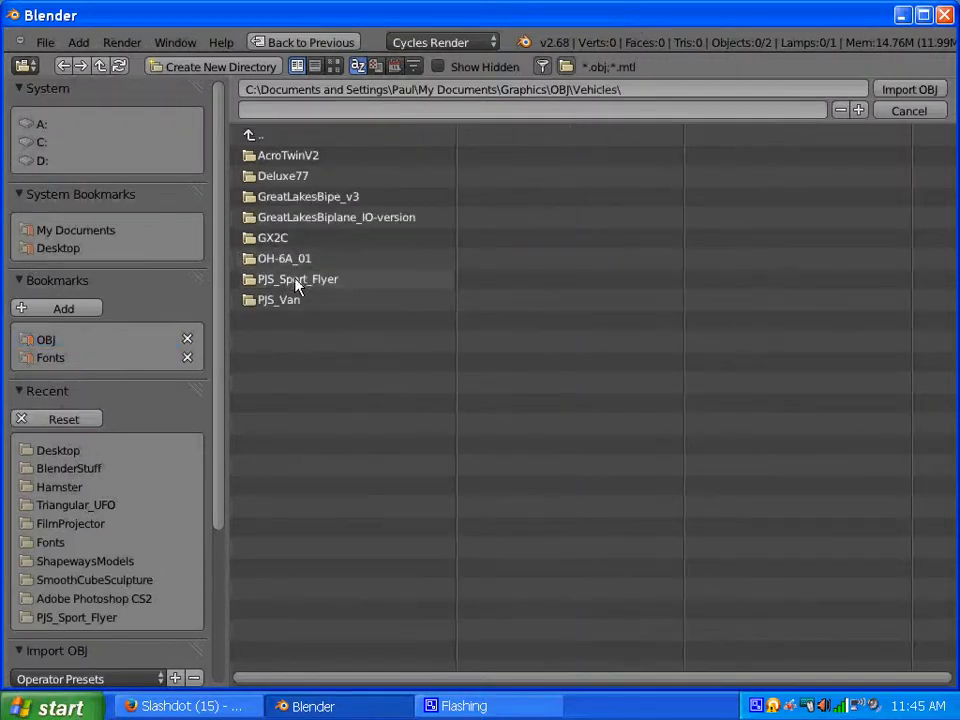
click(250, 138)
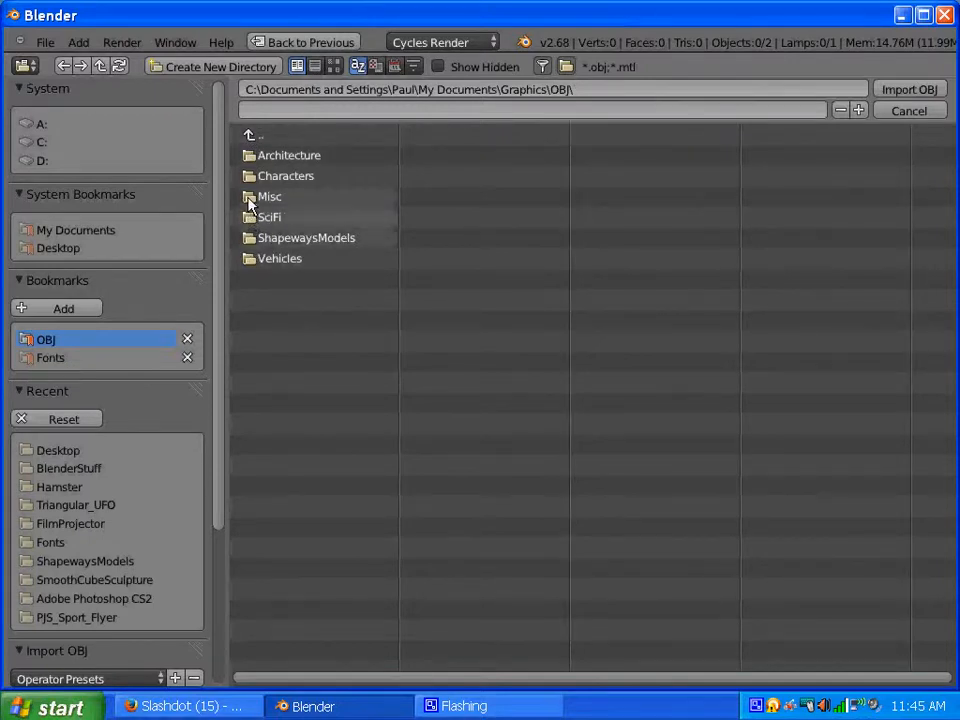
click(249, 198)
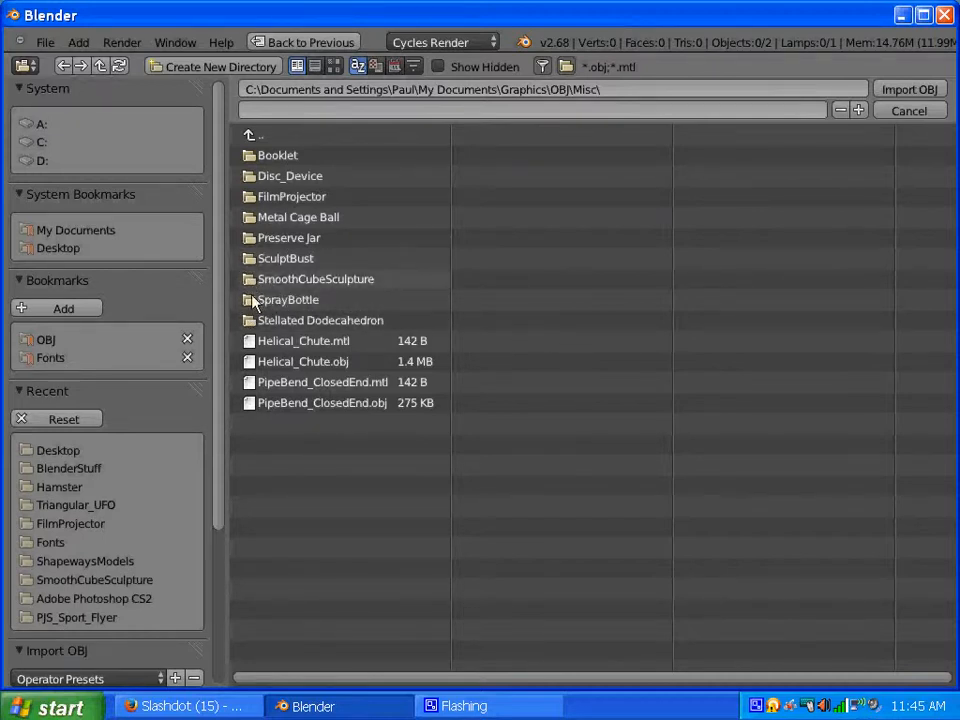
click(250, 220)
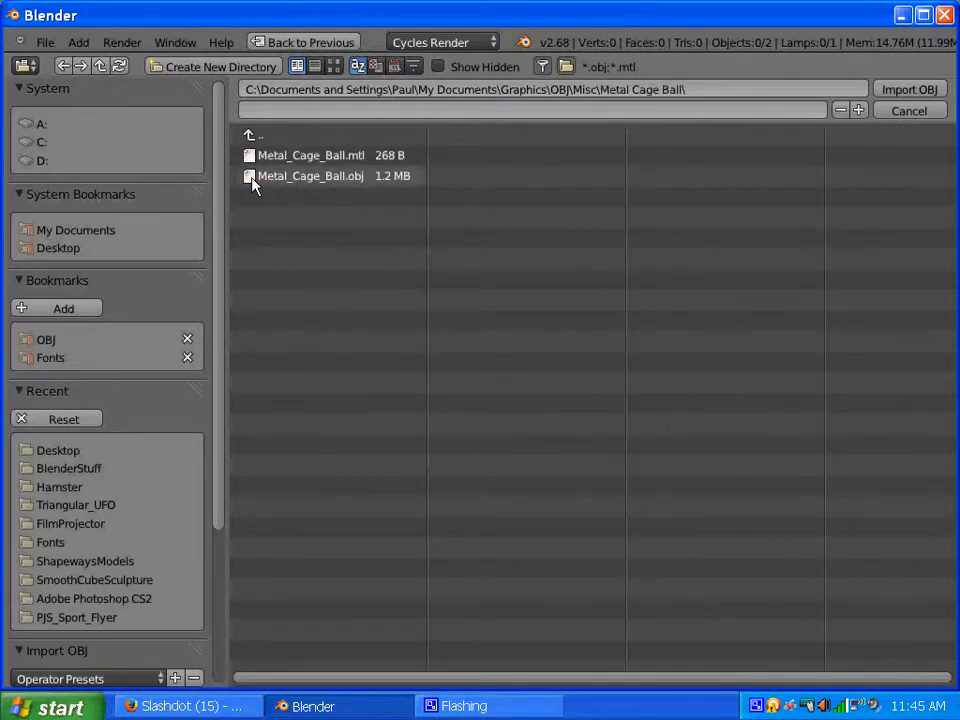
click(254, 178)
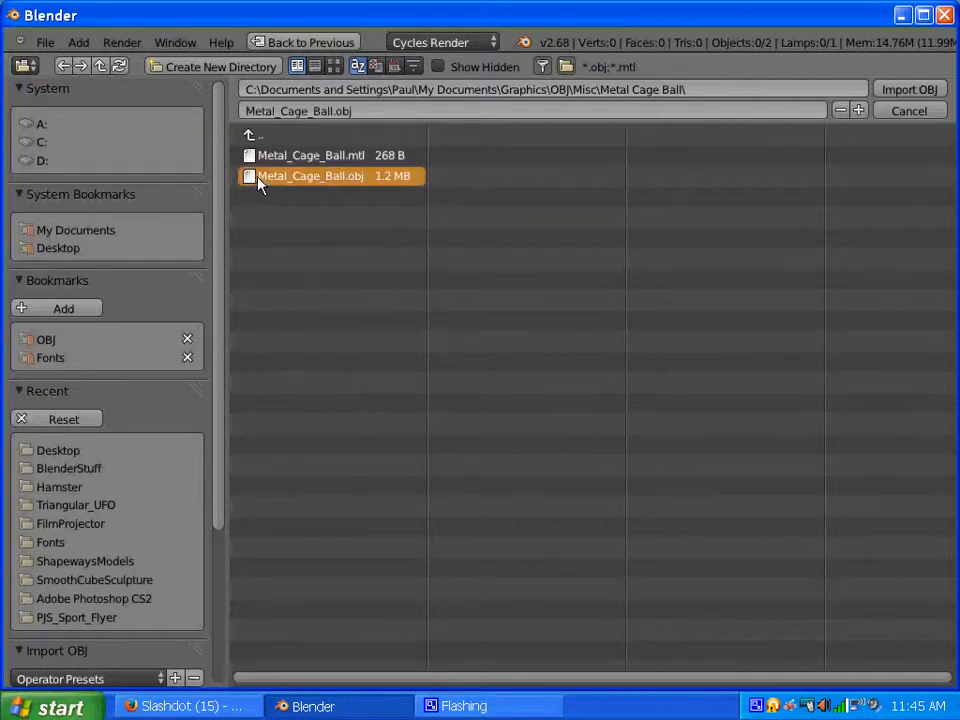
click(901, 91)
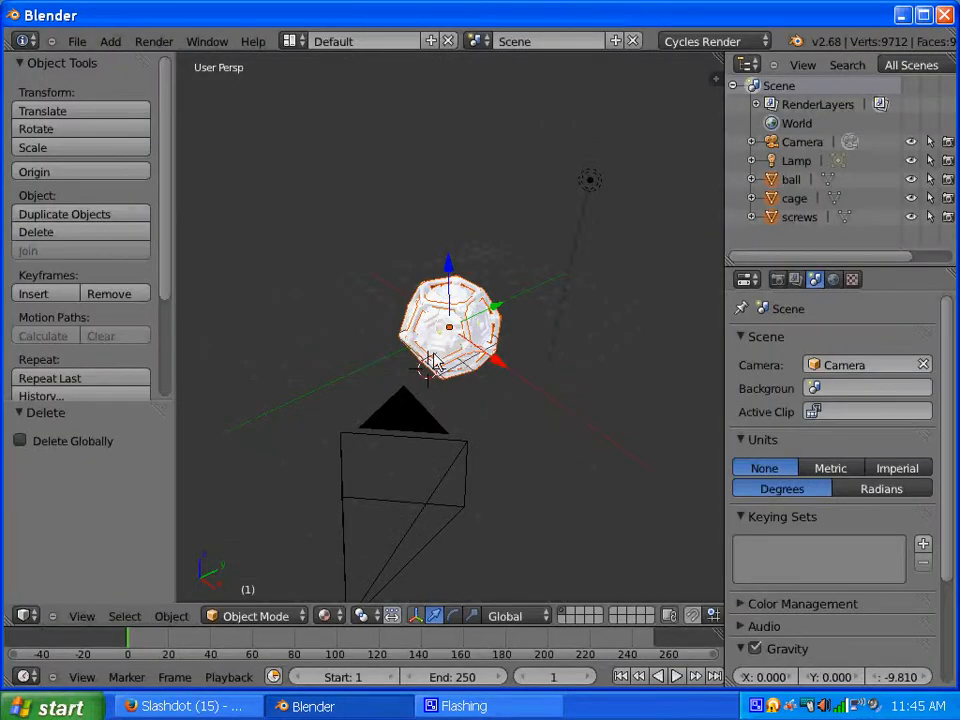
Move the imported ball, cage and screws up about 0.83 units along the Z axis.
scroll(432, 362, up, 4)
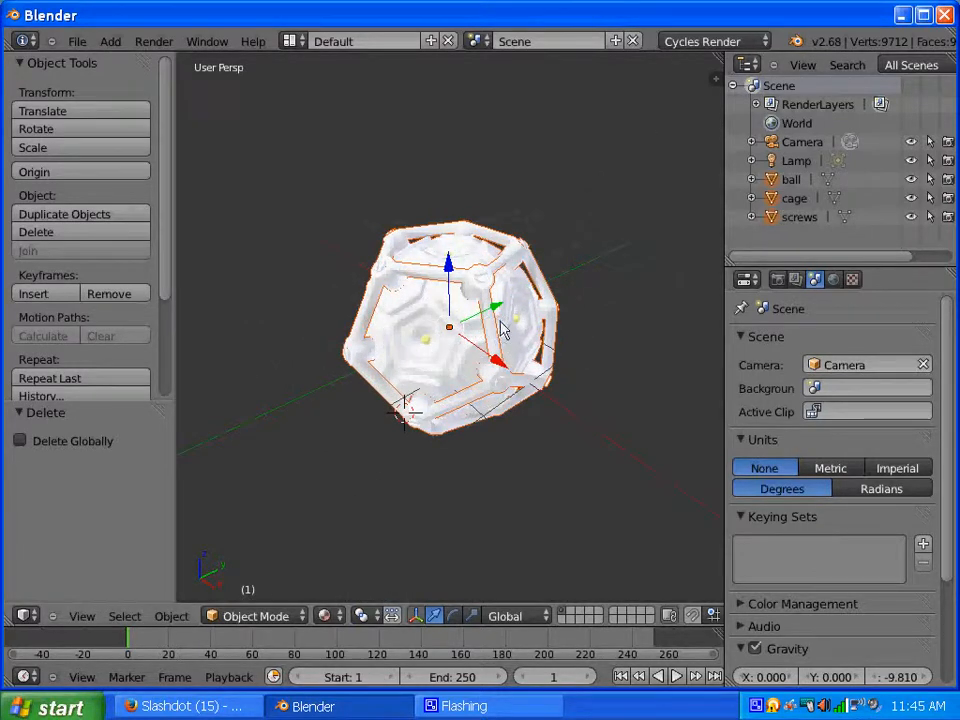
mouse_move(504, 333)
middle_down()
mouse_move(407, 321)
mouse_move(459, 352)
mouse_move(447, 336)
mouse_move(499, 332)
middle_up()
middle_drag(429, 345, 407, 300)
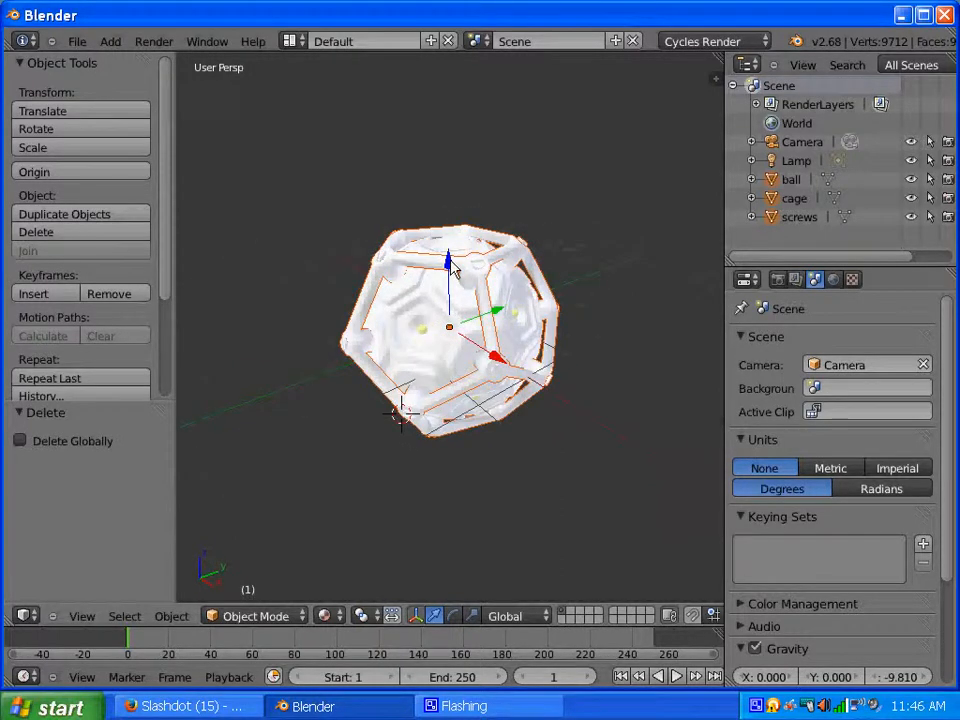
drag(451, 268, 452, 229)
scroll(452, 224, down, 3)
scroll(452, 224, down, 3)
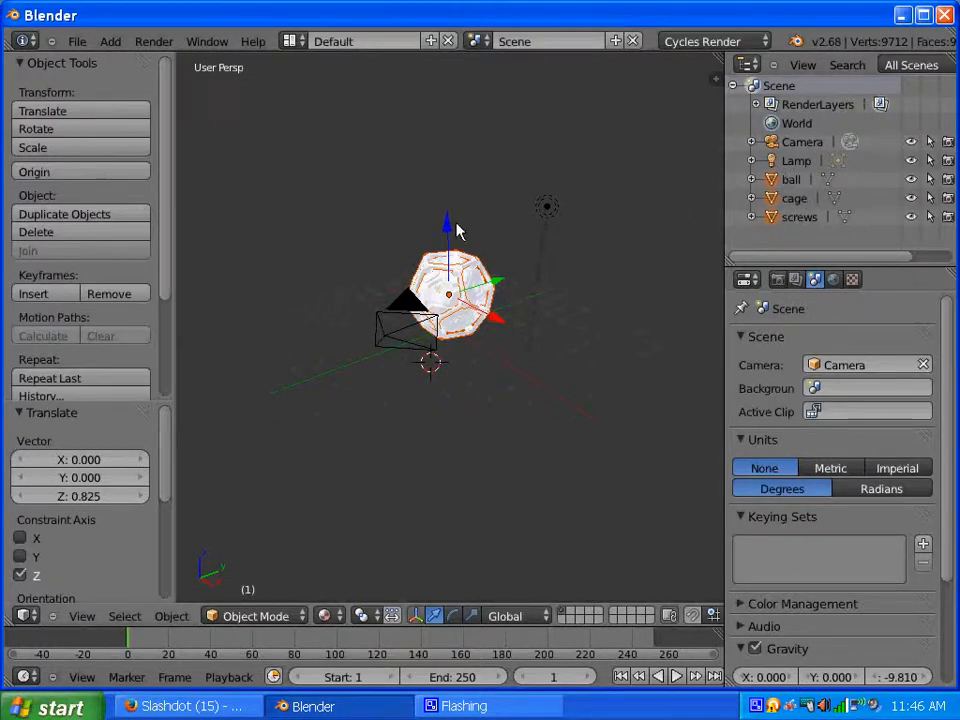
Move the imported ball, cage and screws down about 0.34 units along Z and show the 3D view's properties sidebar.
mouse_move(456, 231)
mouse_down()
mouse_move(446, 144)
mouse_move(460, 300)
mouse_move(456, 199)
mouse_move(486, 304)
mouse_move(463, 150)
mouse_move(471, 214)
mouse_move(463, 246)
mouse_move(463, 236)
mouse_up()
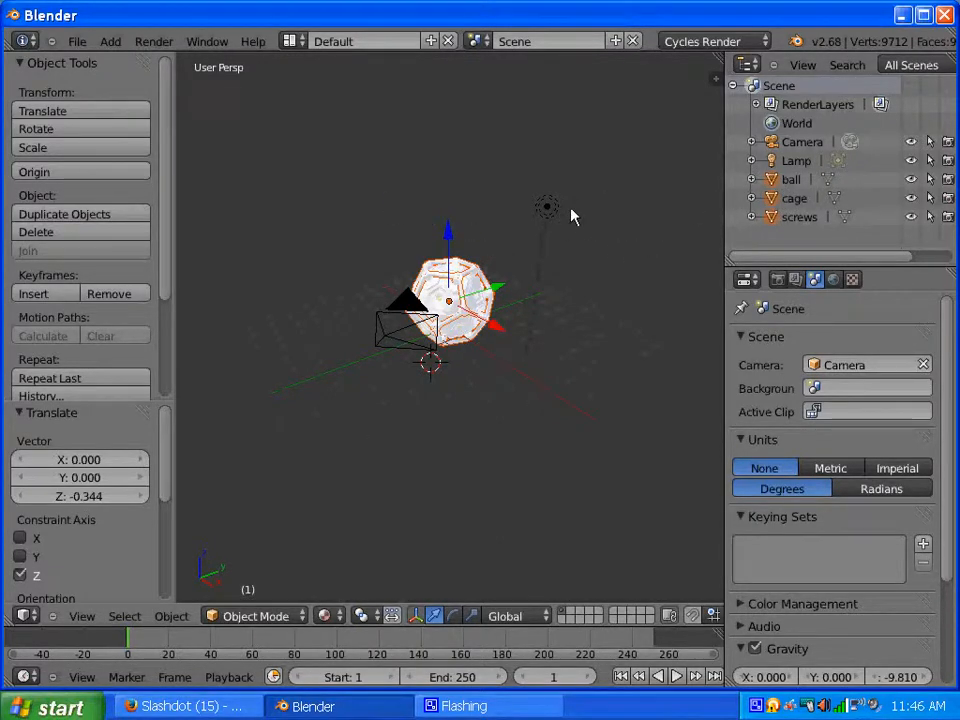
key(n)
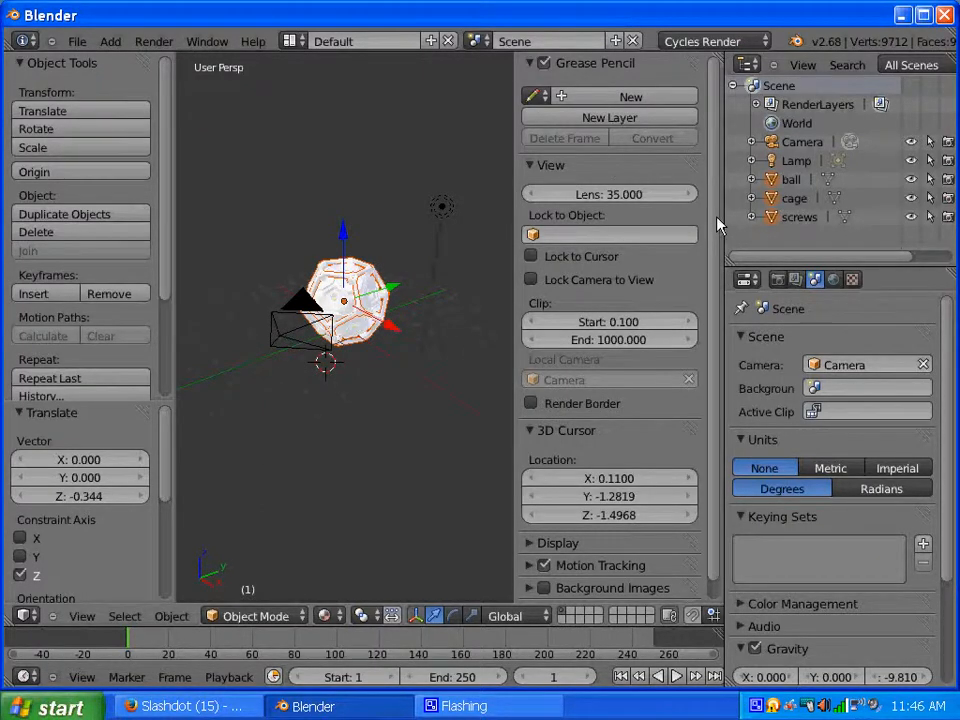
scroll(718, 210, down, 1)
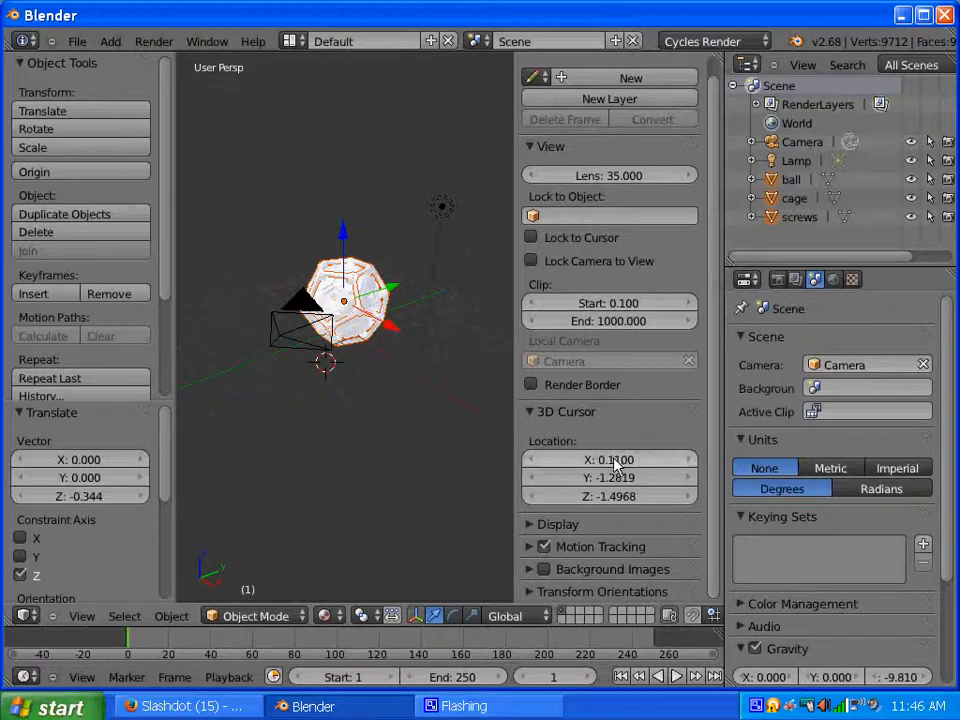
click(615, 460)
key(Return)
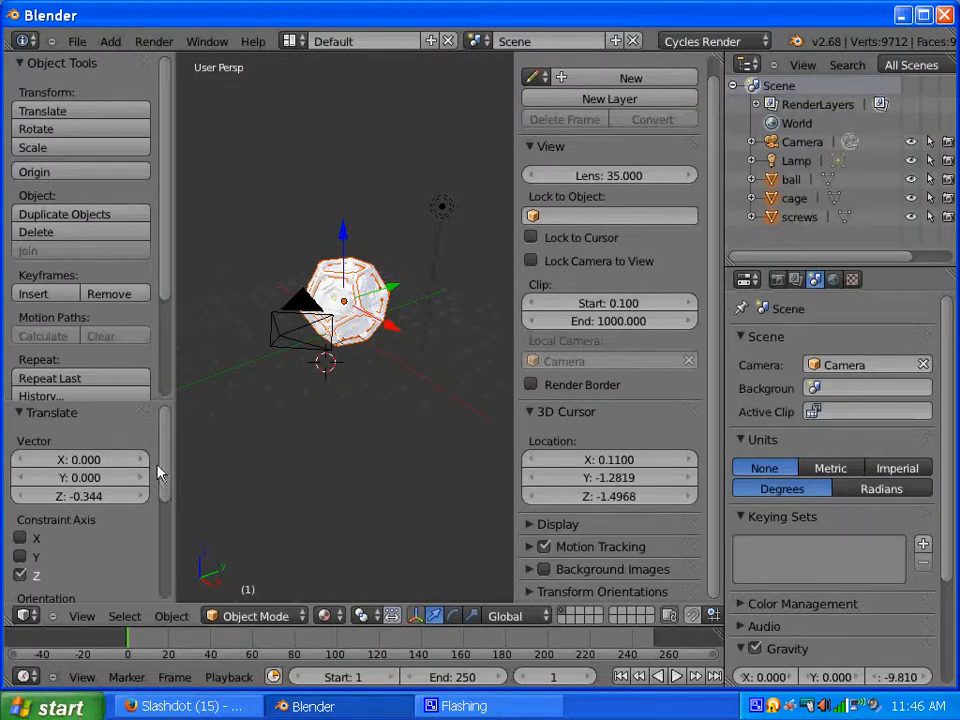
Set the Z offset of the last translation to 0.
click(85, 497)
text(0)
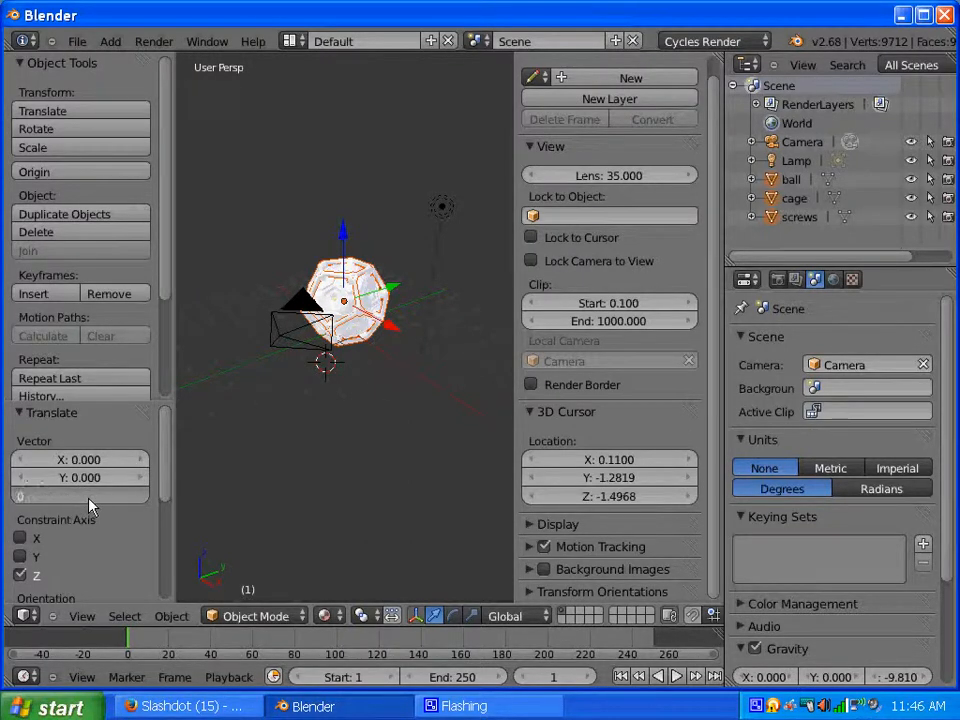
key(Return)
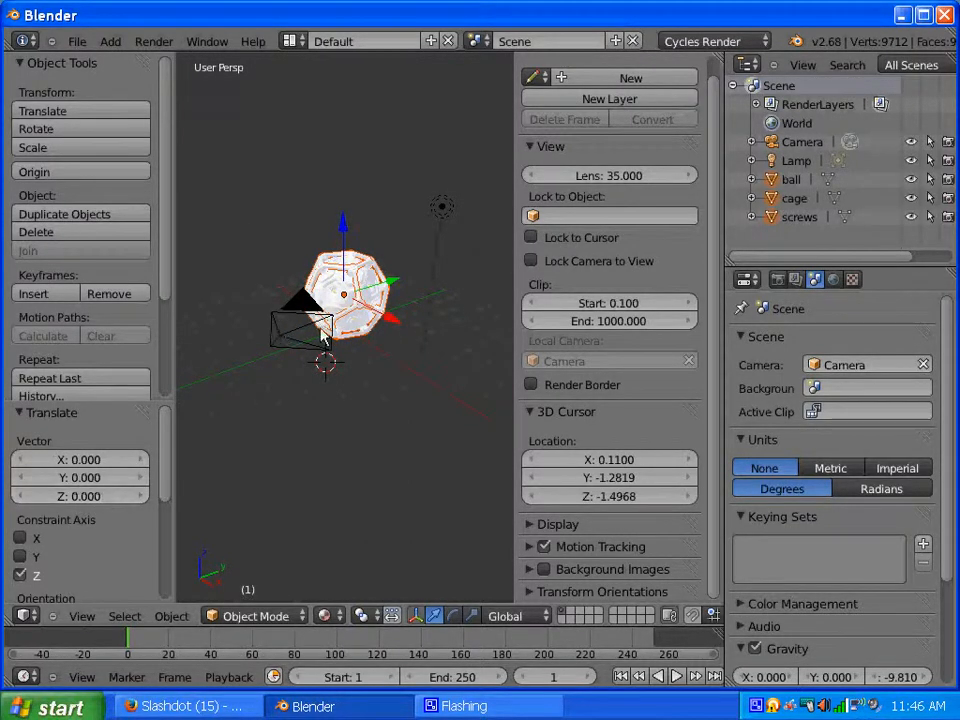
Add a cube-shaped empty to the scene at the 3D cursor.
middle_drag(242, 252, 263, 342)
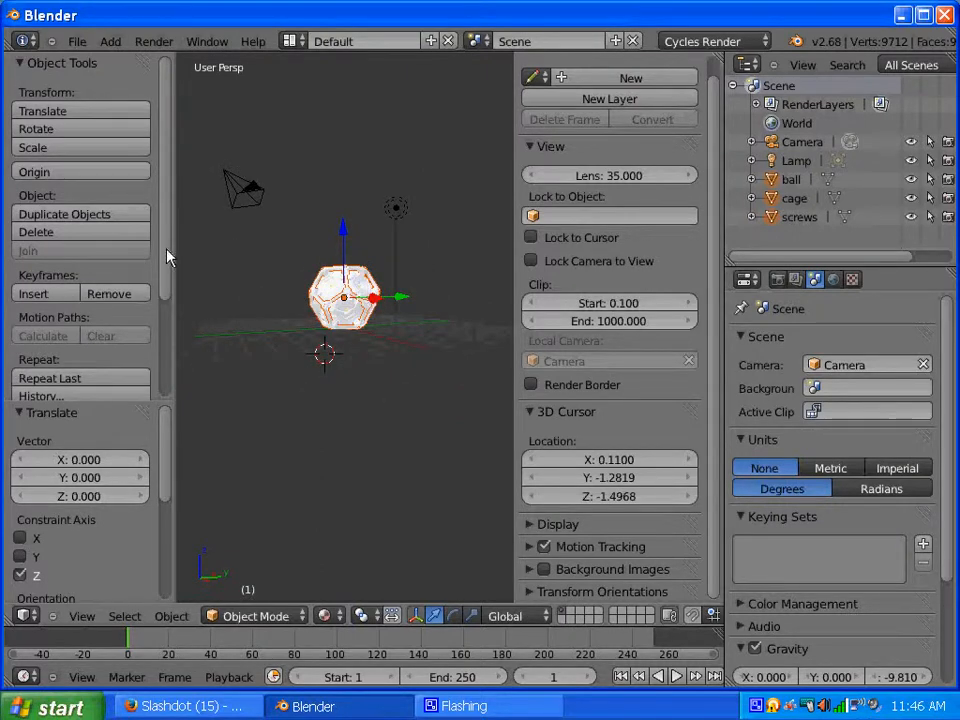
scroll(165, 350, down, 3)
scroll(167, 520, down, 3)
scroll(167, 520, down, 2)
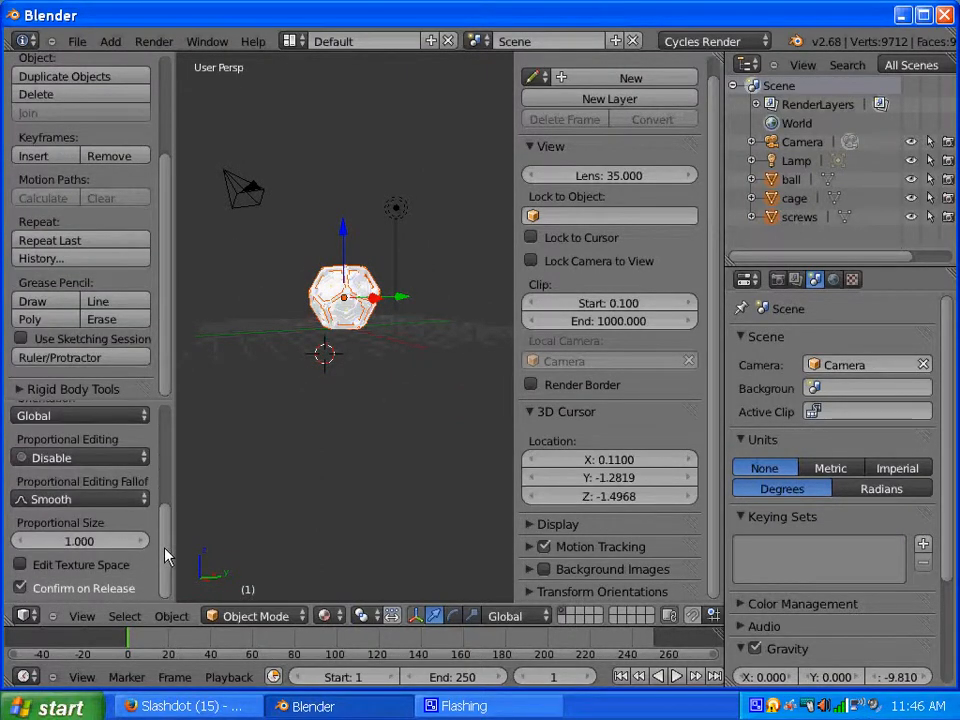
scroll(167, 520, up, 5)
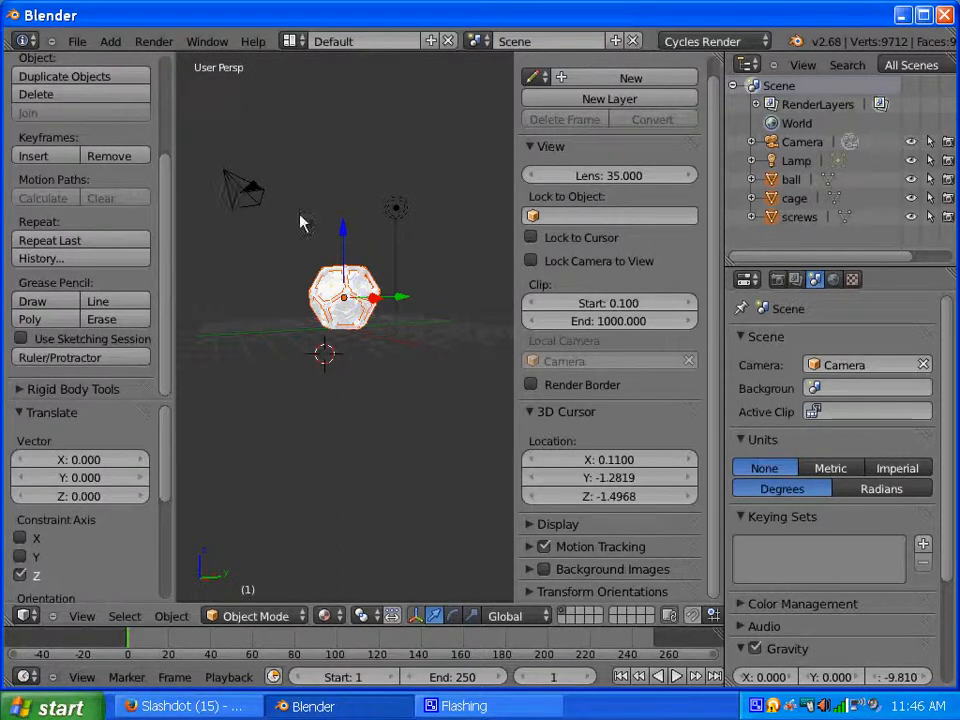
click(110, 41)
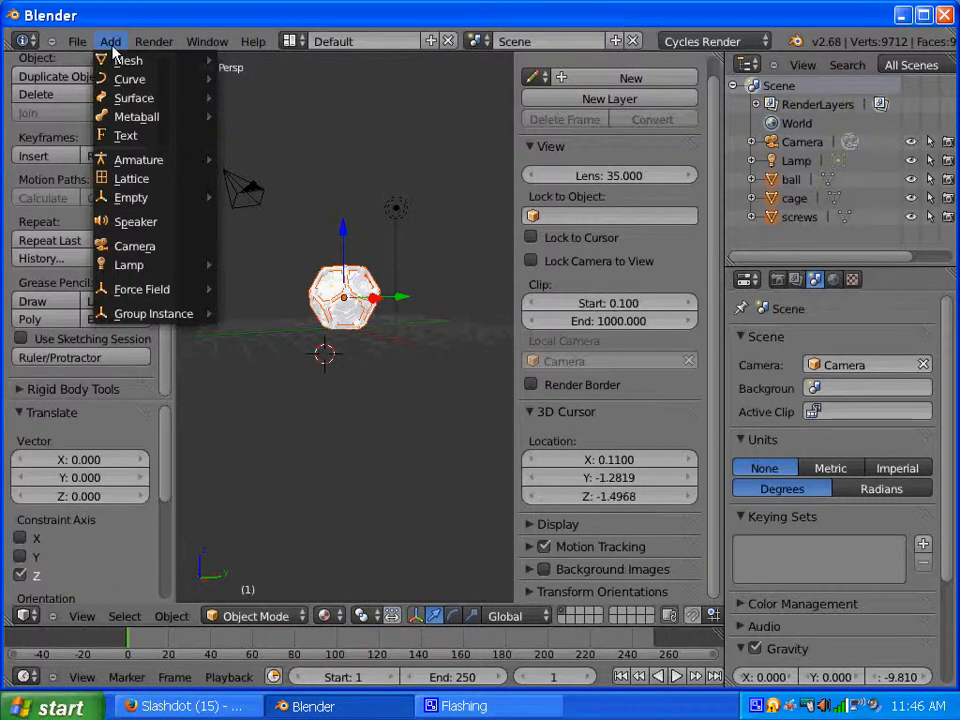
mouse_move(158, 197)
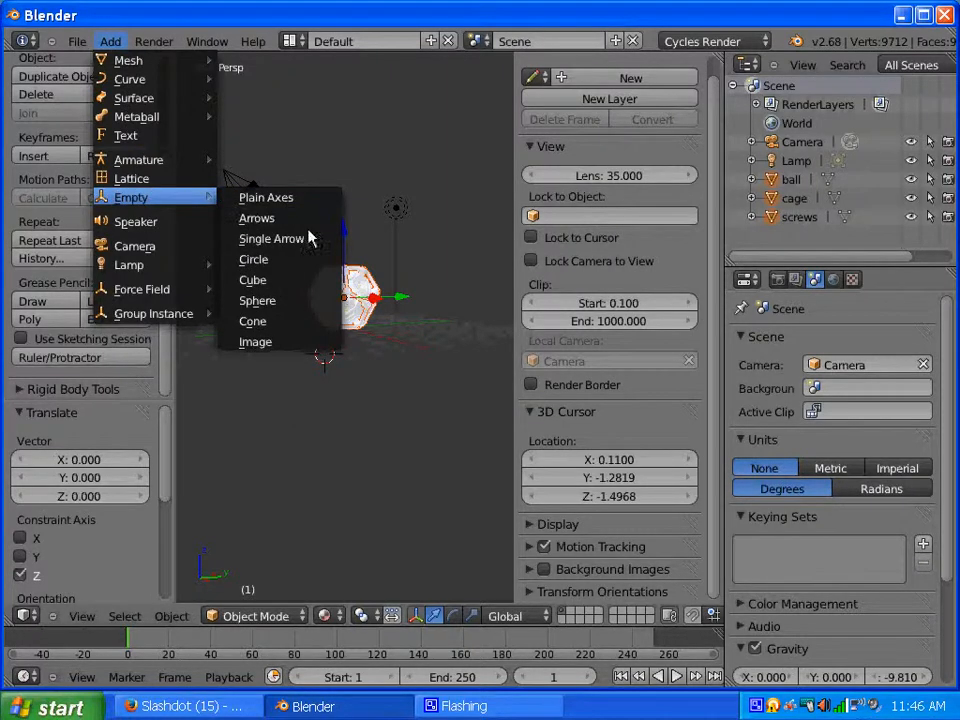
click(305, 280)
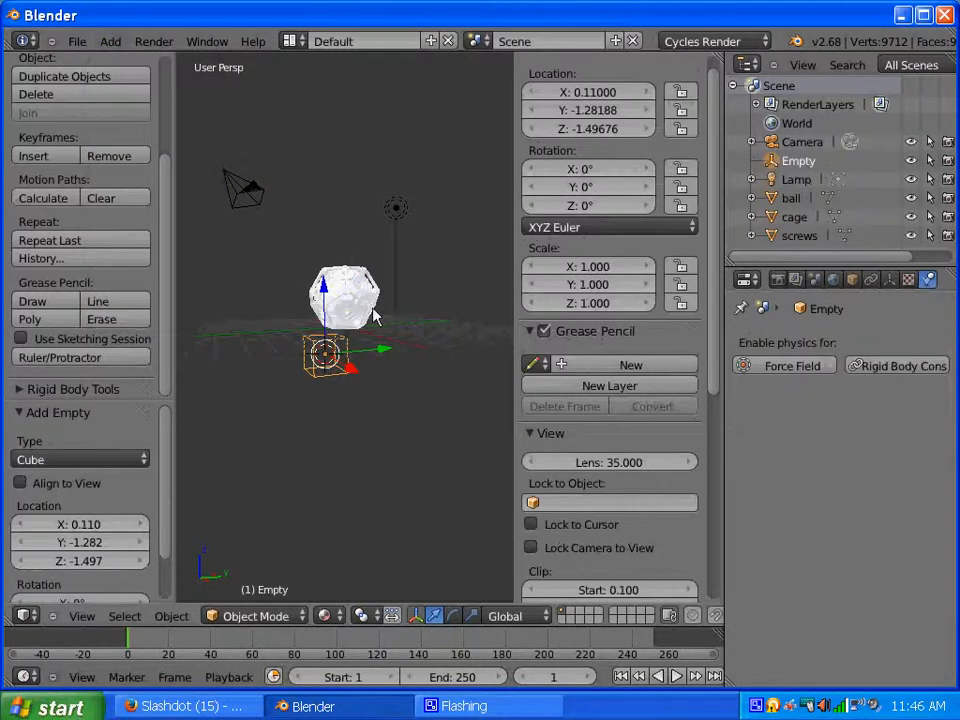
Move the empty up about 2.57 units along Z and about 0.91 units along Y toward the ball.
scroll(352, 340, up, 4)
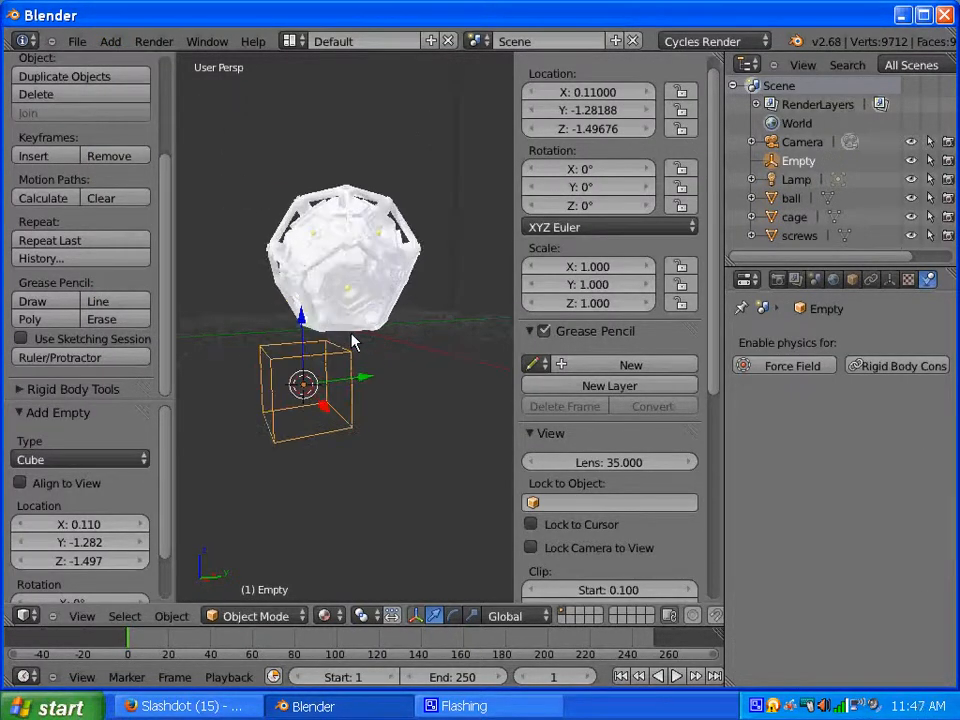
drag(305, 325, 306, 230)
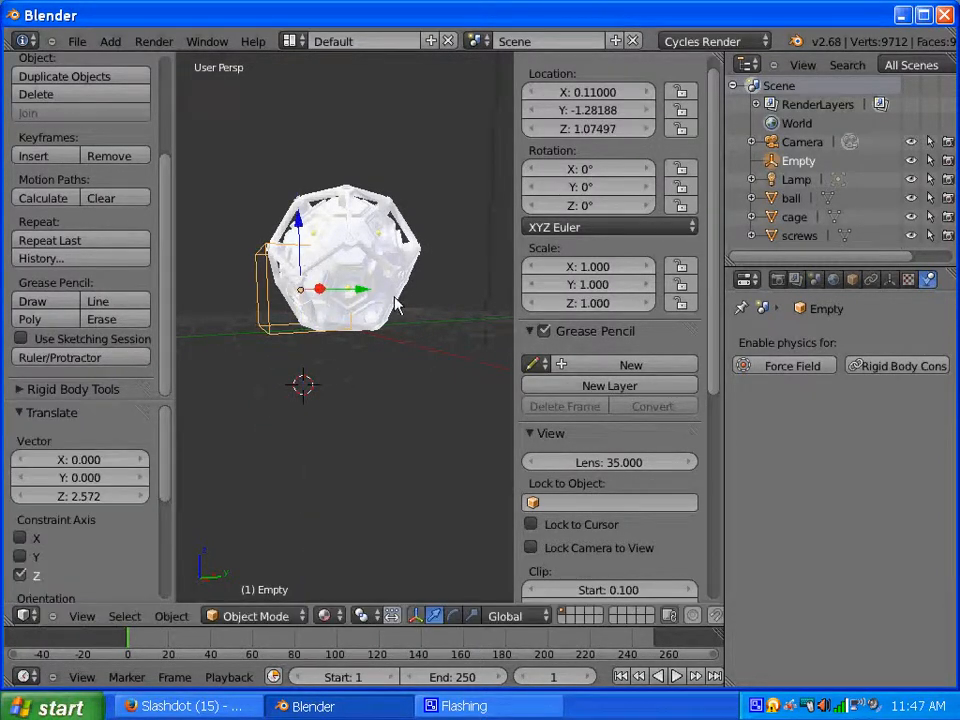
middle_drag(255, 360, 332, 300)
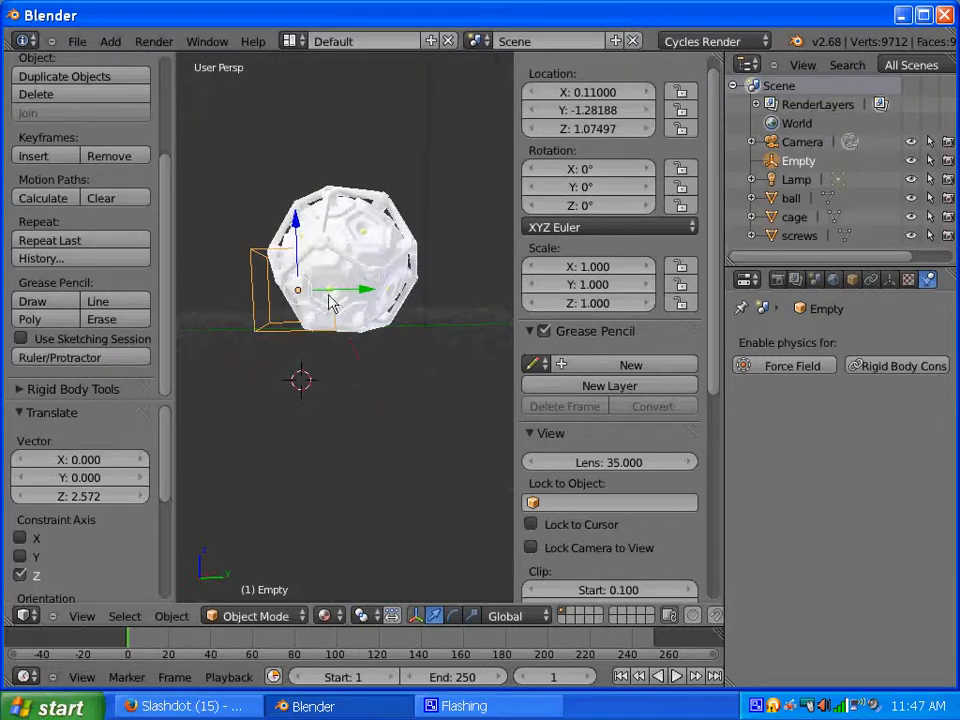
click(360, 387)
click(419, 365)
click(487, 302)
click(387, 362)
click(261, 366)
middle_drag(266, 388, 309, 414)
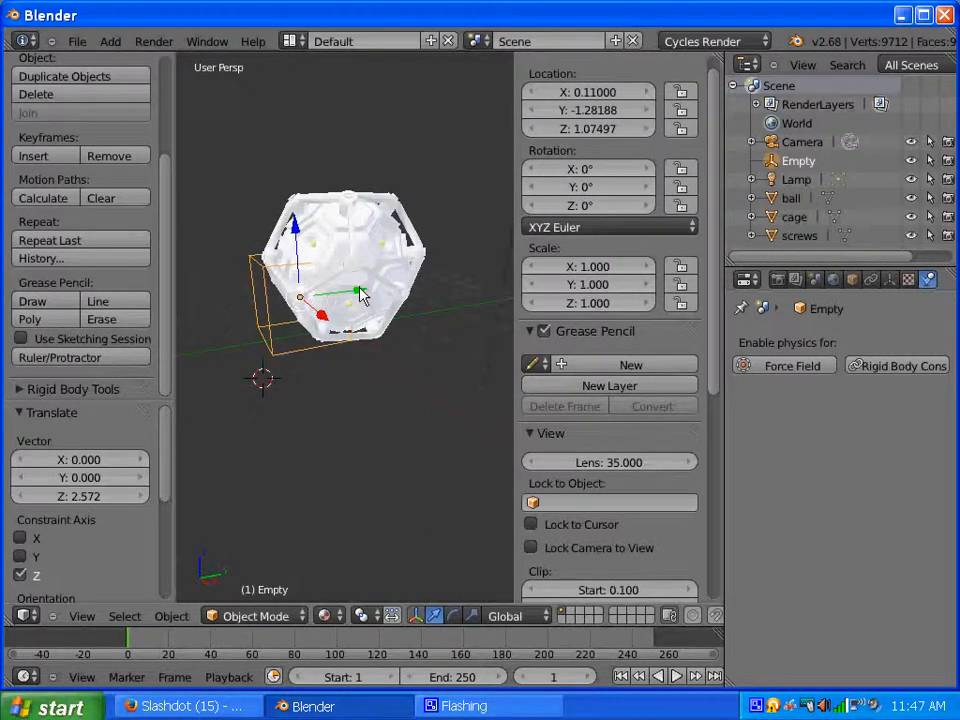
drag(362, 295, 394, 291)
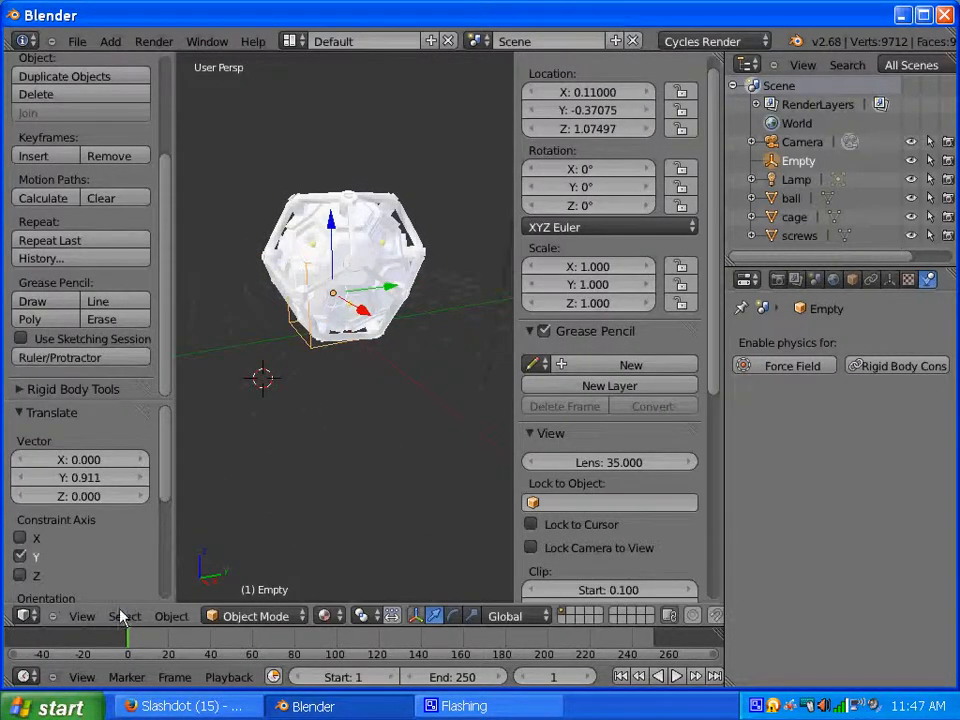
Snap the 3D cursor to the centre of the scene.
click(172, 616)
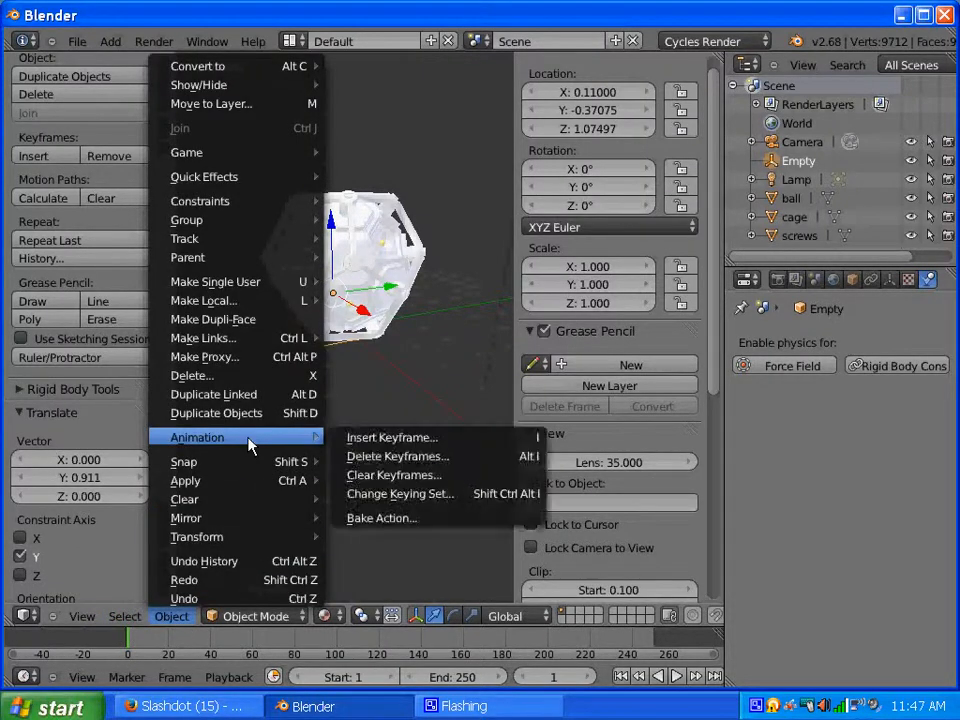
mouse_move(253, 461)
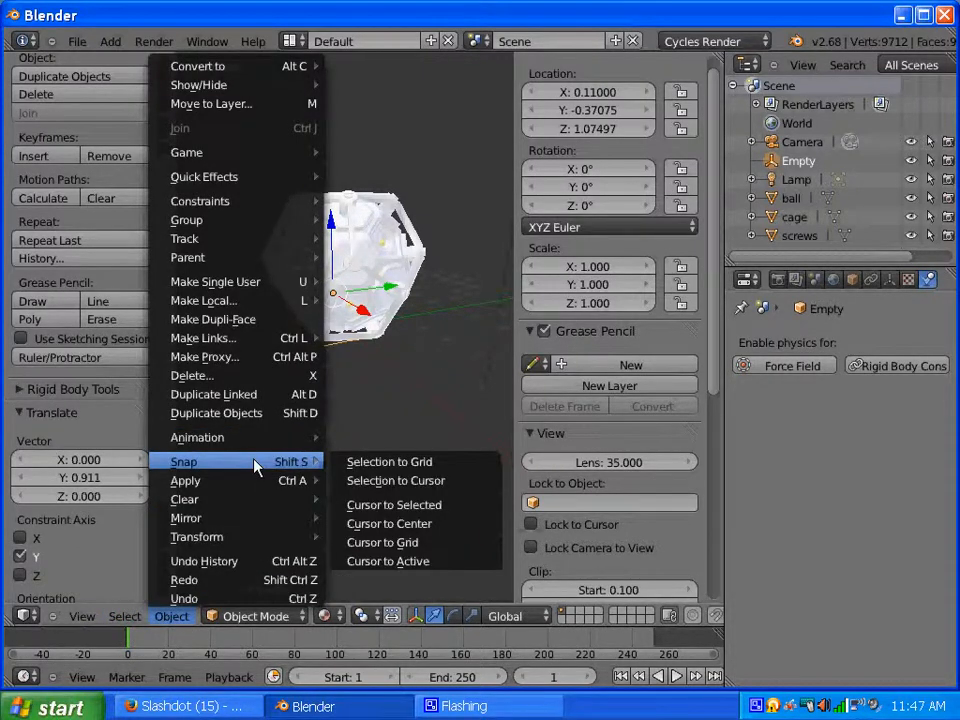
click(417, 526)
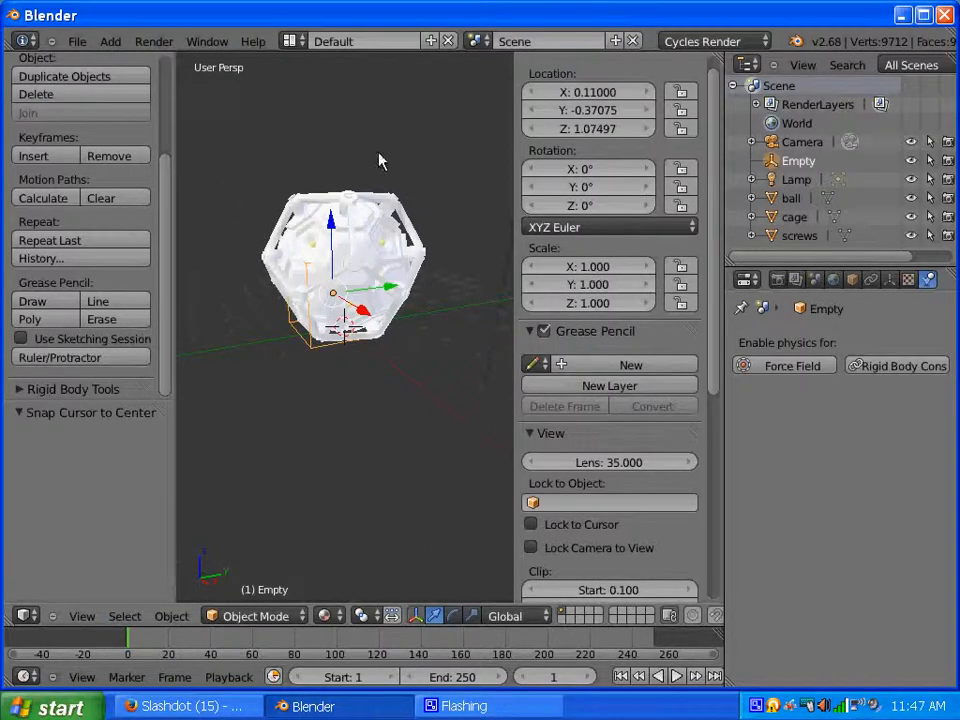
Examine the empty's transform values and its placement against the cage ball from several angles.
click(172, 617)
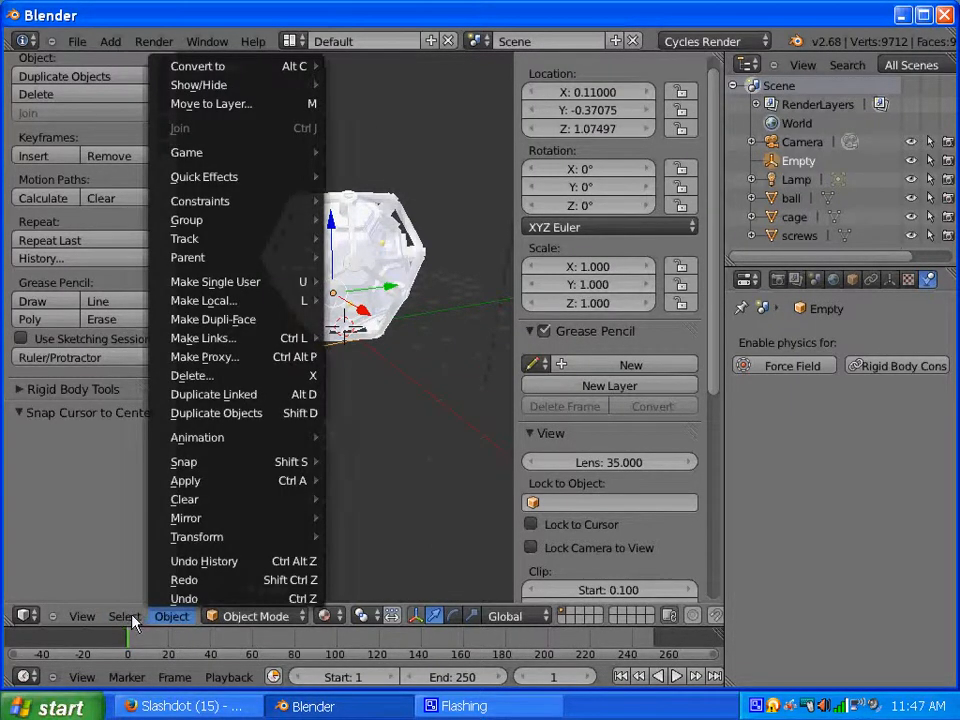
mouse_move(110, 619)
click(79, 617)
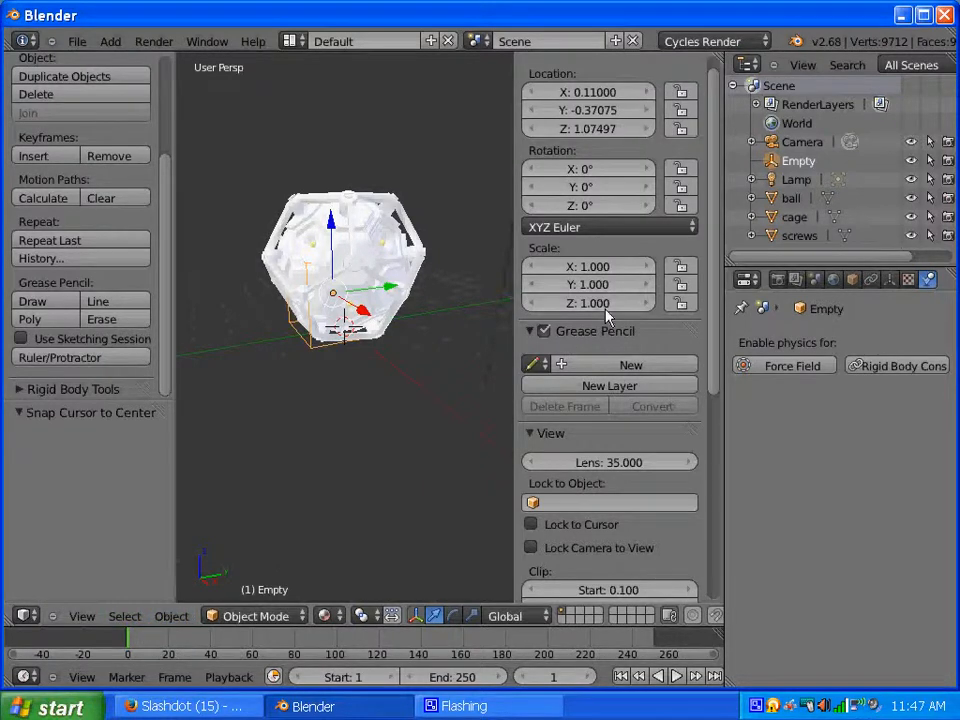
scroll(713, 291, up, 1)
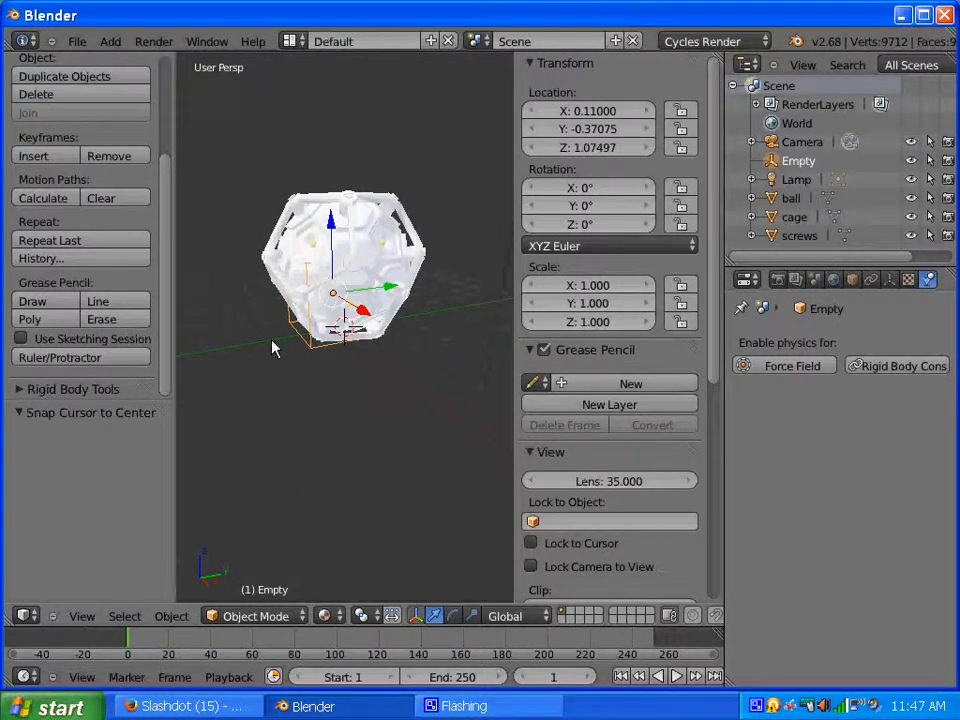
middle_drag(274, 343, 311, 386)
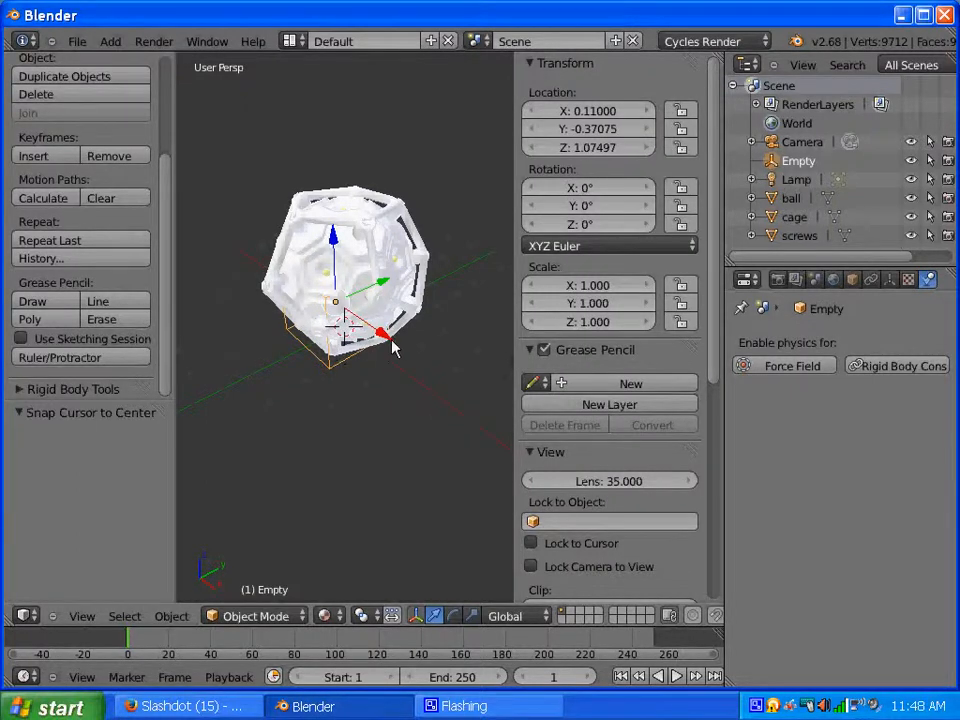
middle_drag(393, 347, 330, 278)
middle_drag(305, 325, 321, 493)
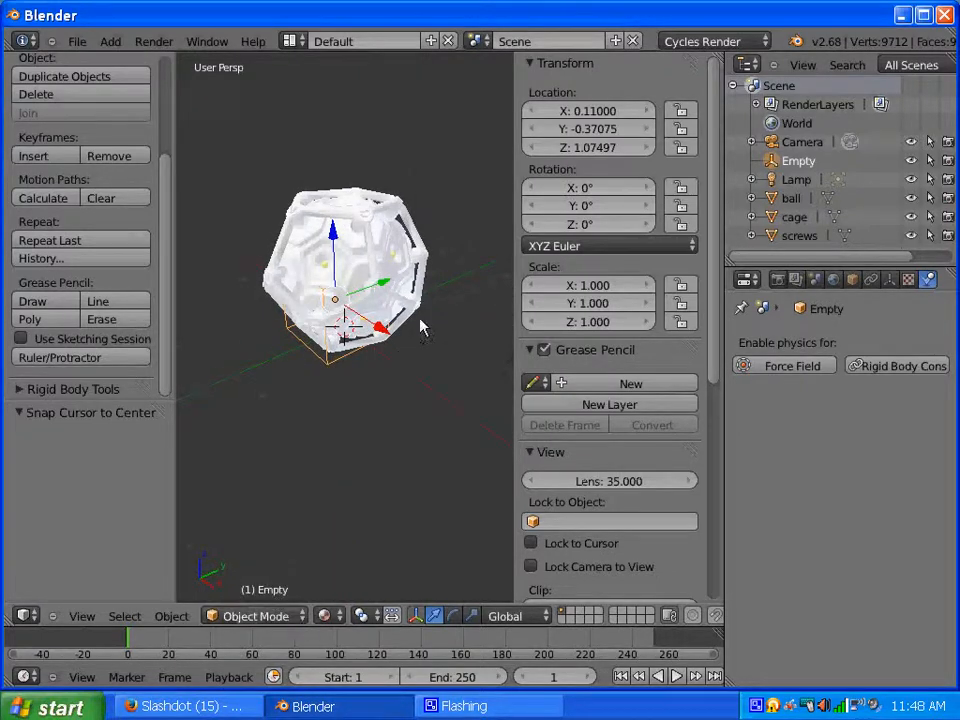
mouse_move(260, 297)
middle_down()
mouse_move(320, 345)
mouse_move(249, 287)
middle_up()
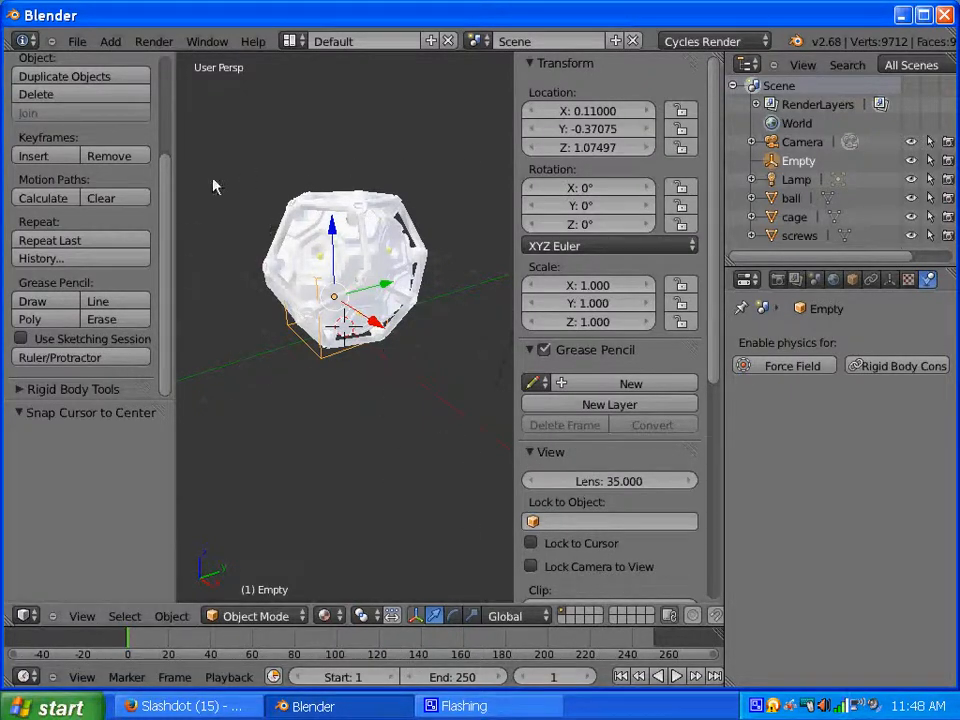
middle_drag(328, 321, 345, 290)
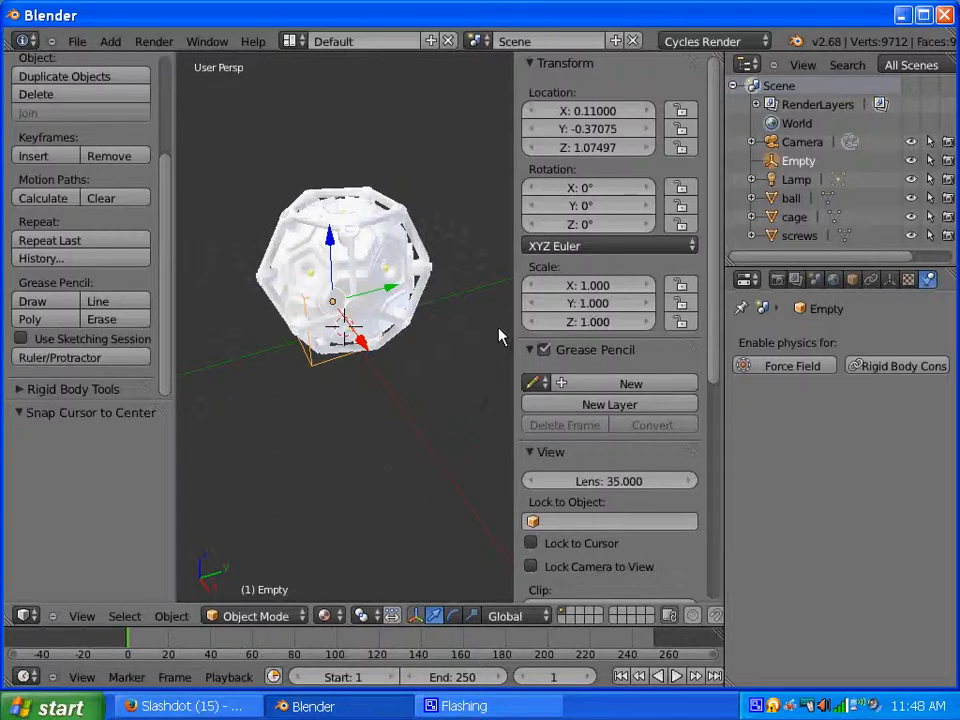
Hide the properties sidebar and scale the empty along Y by a factor of about 1.85.
key(n)
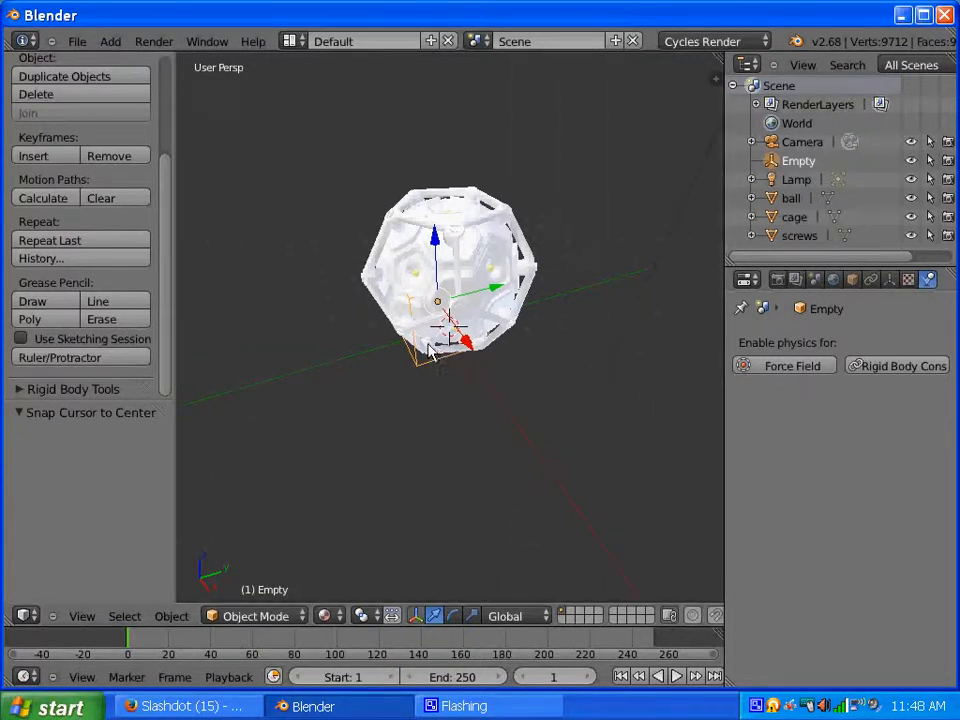
click(472, 615)
middle_drag(469, 508, 420, 430)
drag(507, 291, 574, 298)
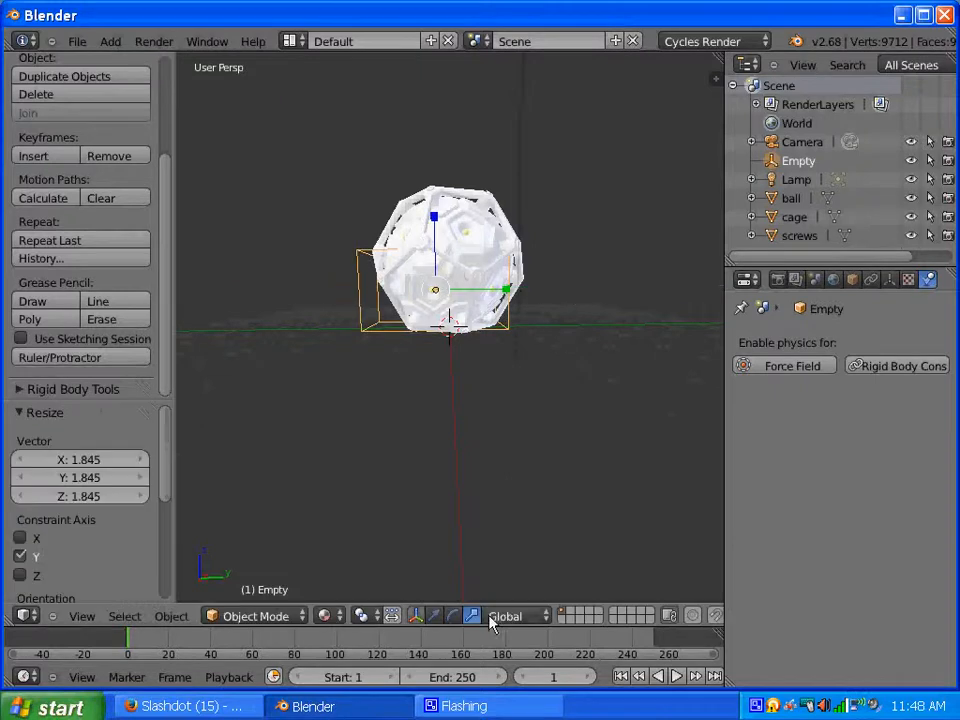
Centre the empty on the ball along Y and scale it along X by a factor of about 1.59.
click(434, 615)
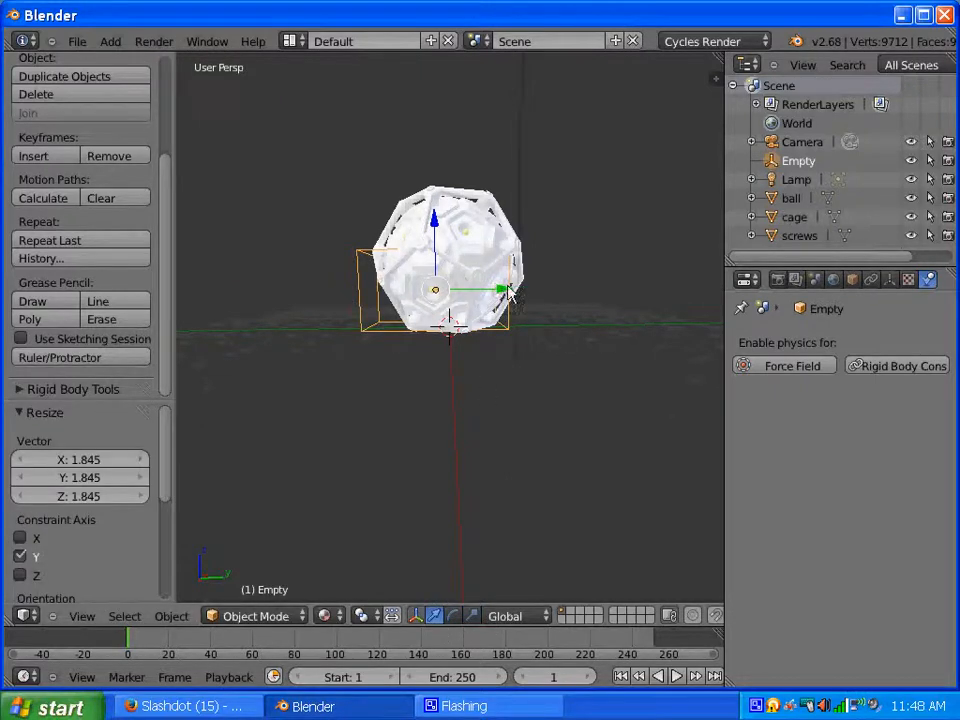
drag(503, 293, 523, 297)
middle_drag(467, 360, 474, 480)
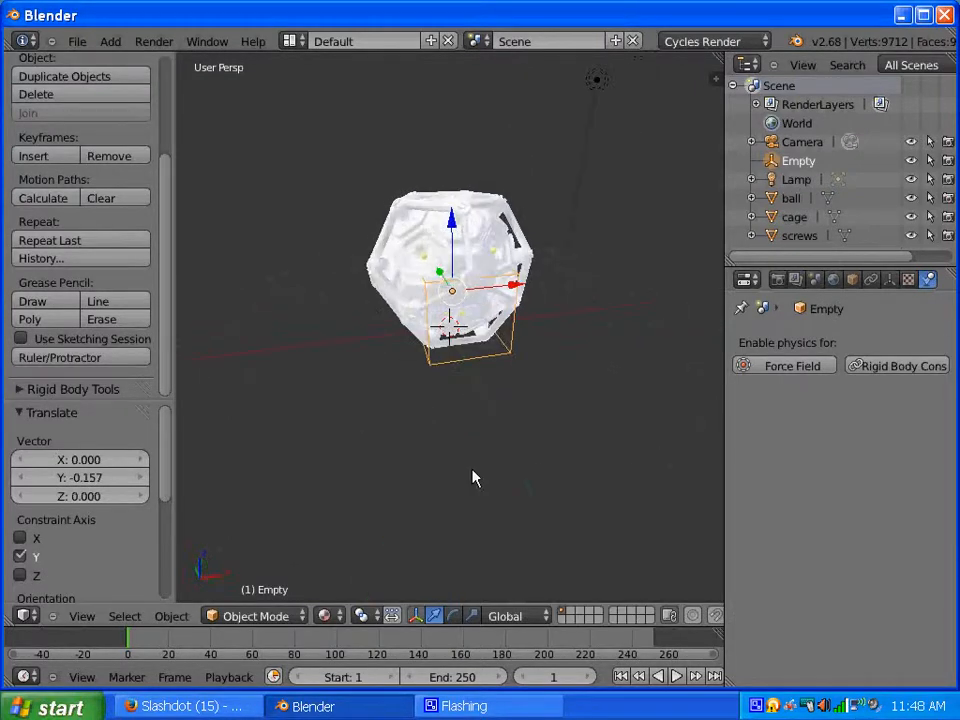
click(472, 615)
drag(518, 287, 556, 287)
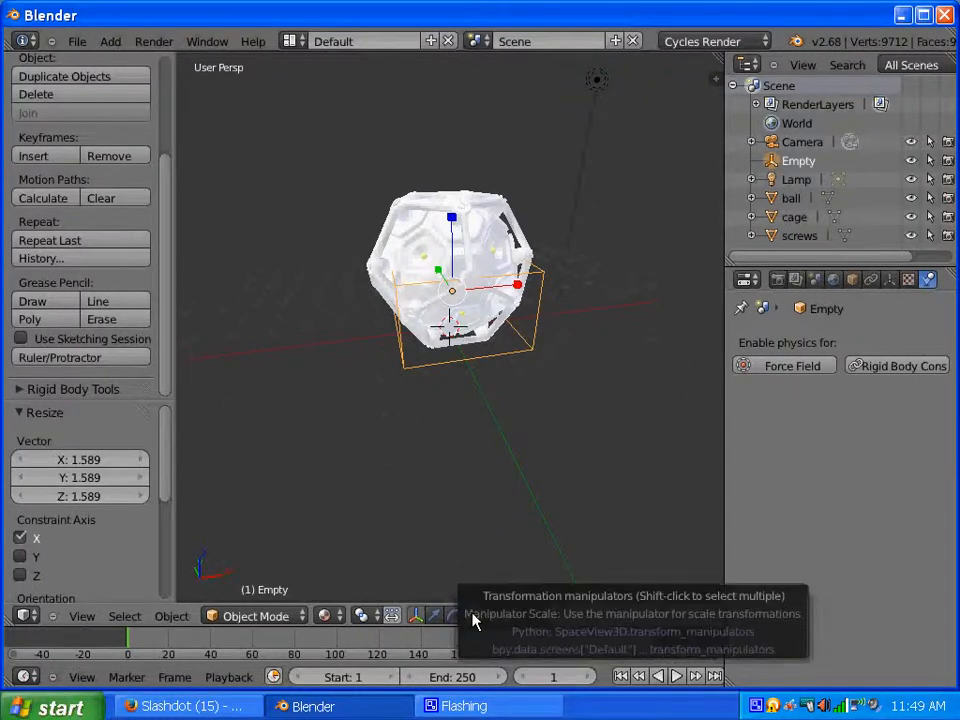
Scale the empty along Z by a factor of about 1.63 and raise it about 0.73 units to enclose the cage ball.
middle_drag(375, 365, 465, 225)
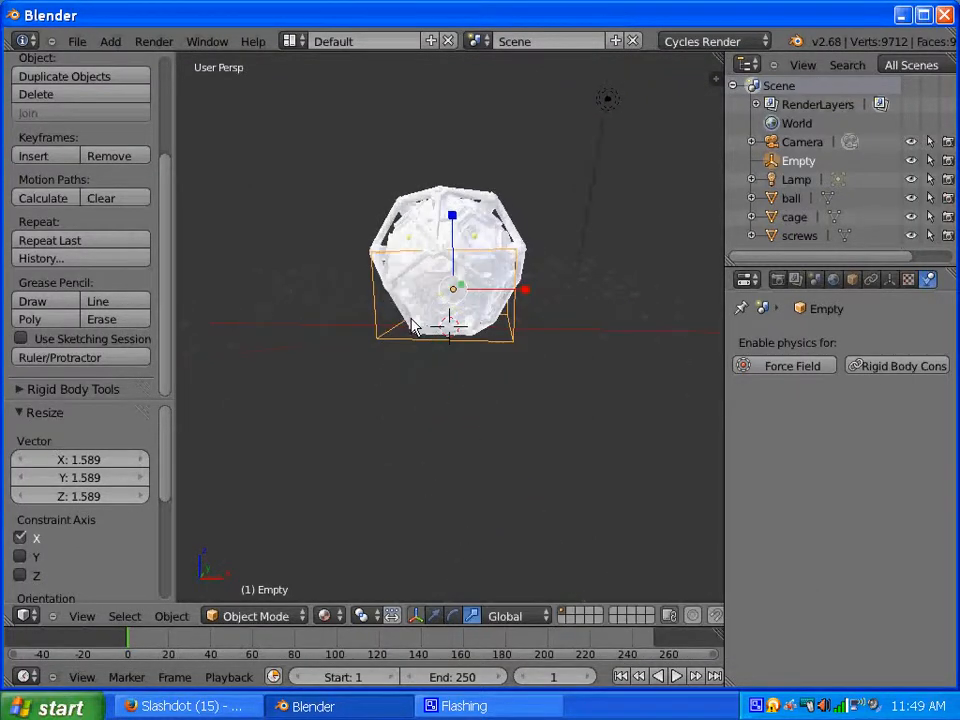
drag(465, 225, 452, 171)
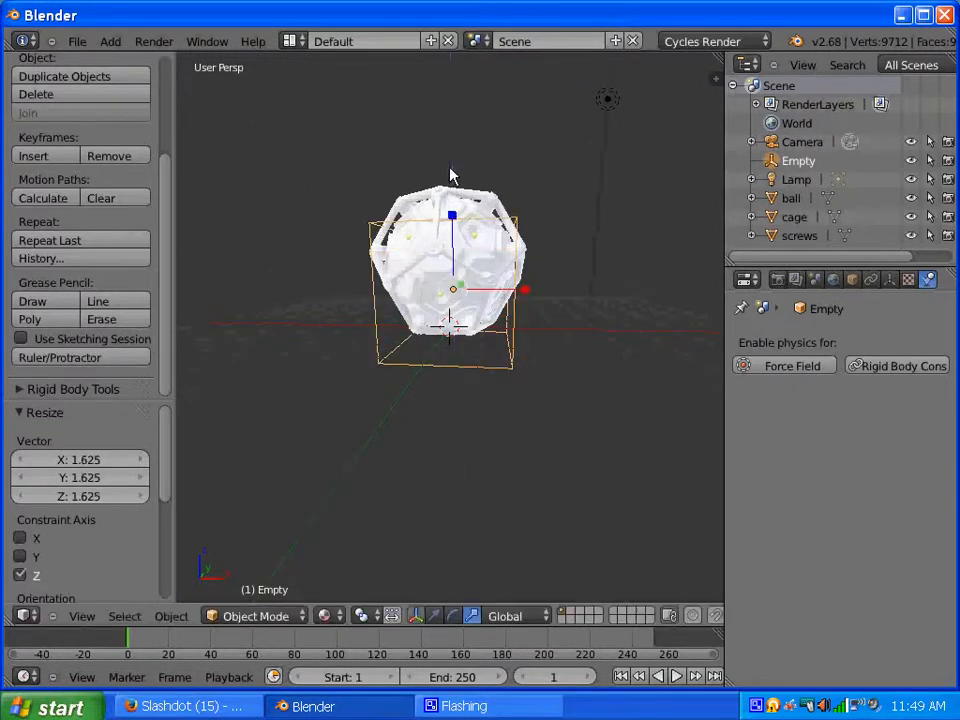
click(433, 616)
drag(450, 215, 452, 198)
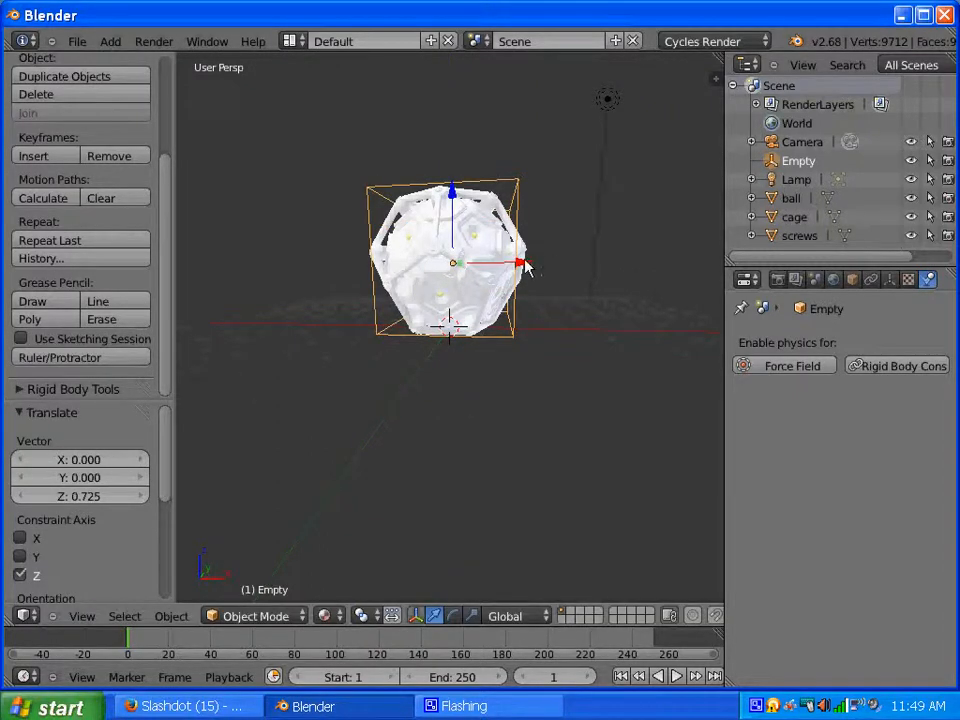
Shift the empty about 0.13 units along X and test-render the scene, then return to the 3D view.
drag(523, 264, 526, 264)
middle_drag(490, 302, 420, 362)
click(777, 280)
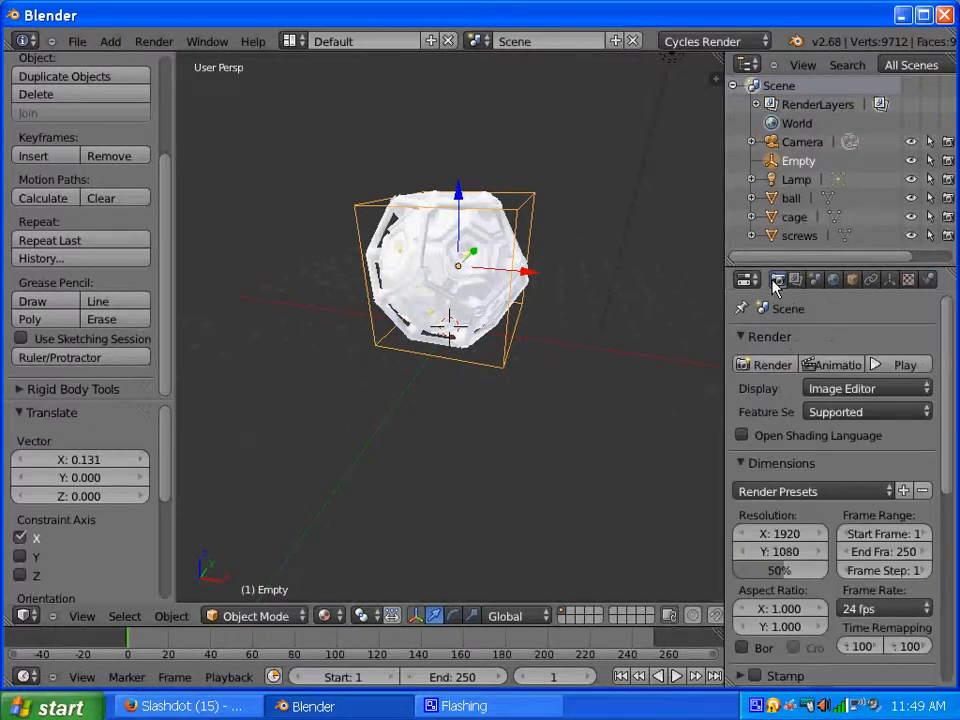
click(770, 367)
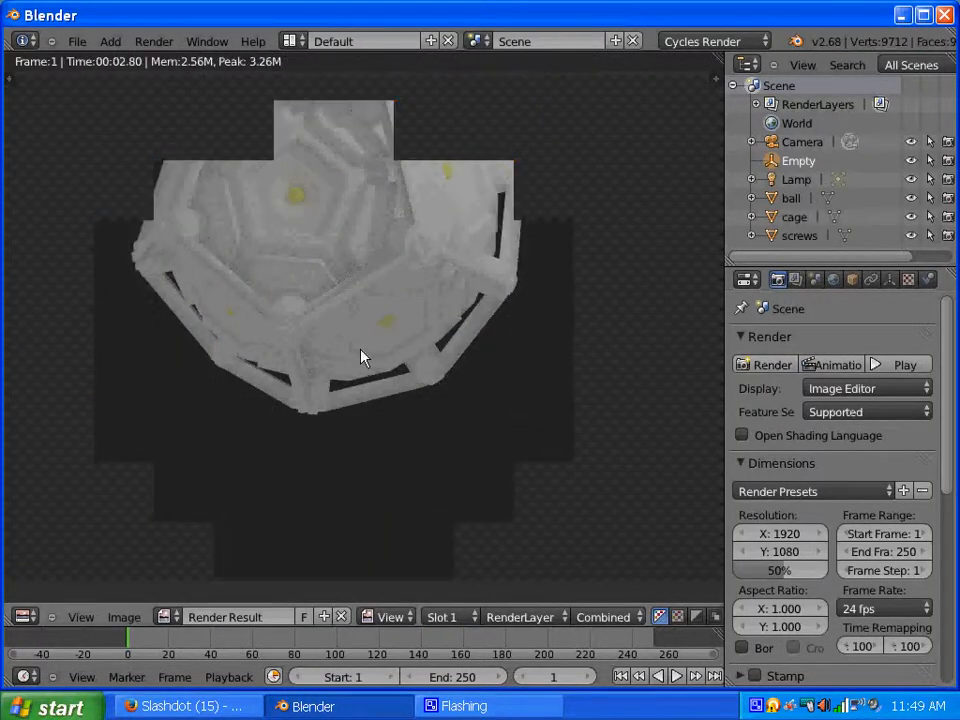
key(Escape)
Raise the empty 0.05 units and scale it along X by a factor of about 1.11.
middle_drag(447, 296, 458, 266)
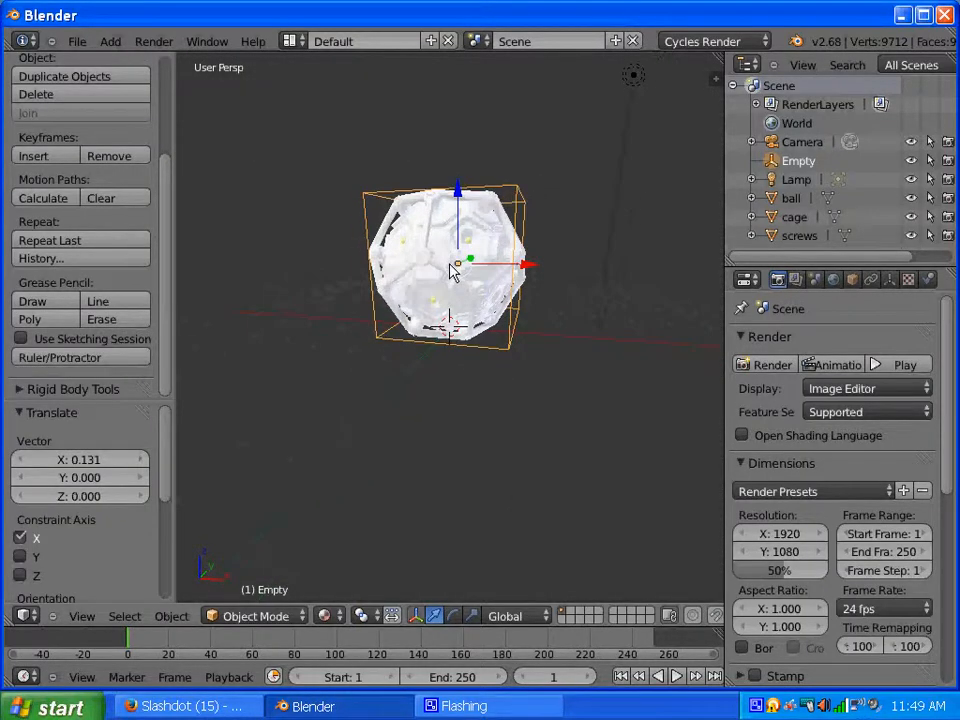
drag(462, 197, 462, 195)
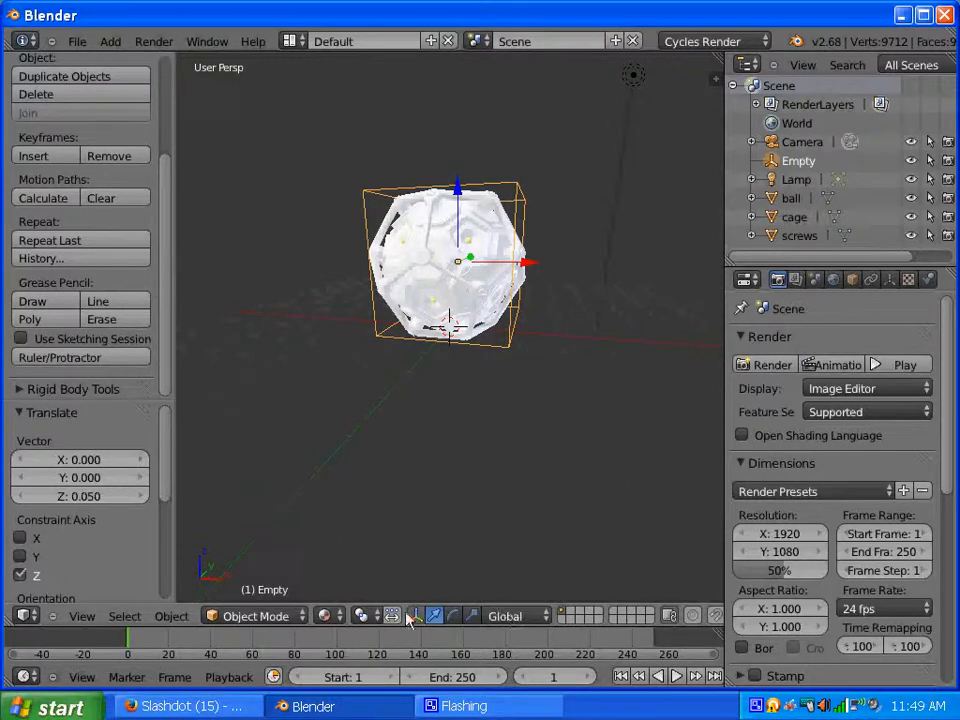
click(472, 615)
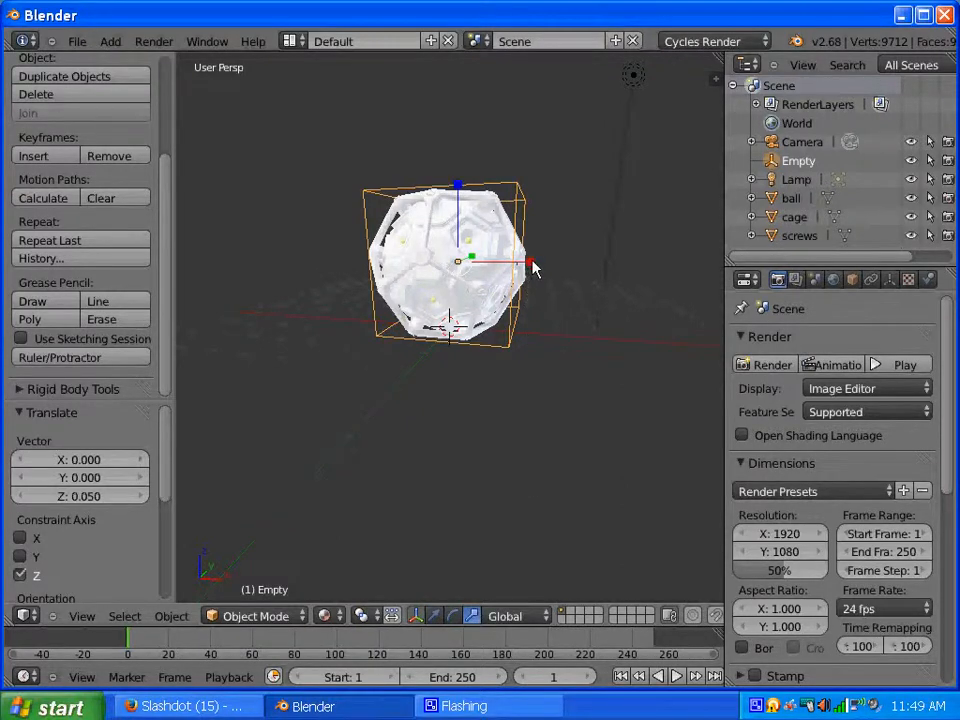
drag(531, 266, 541, 274)
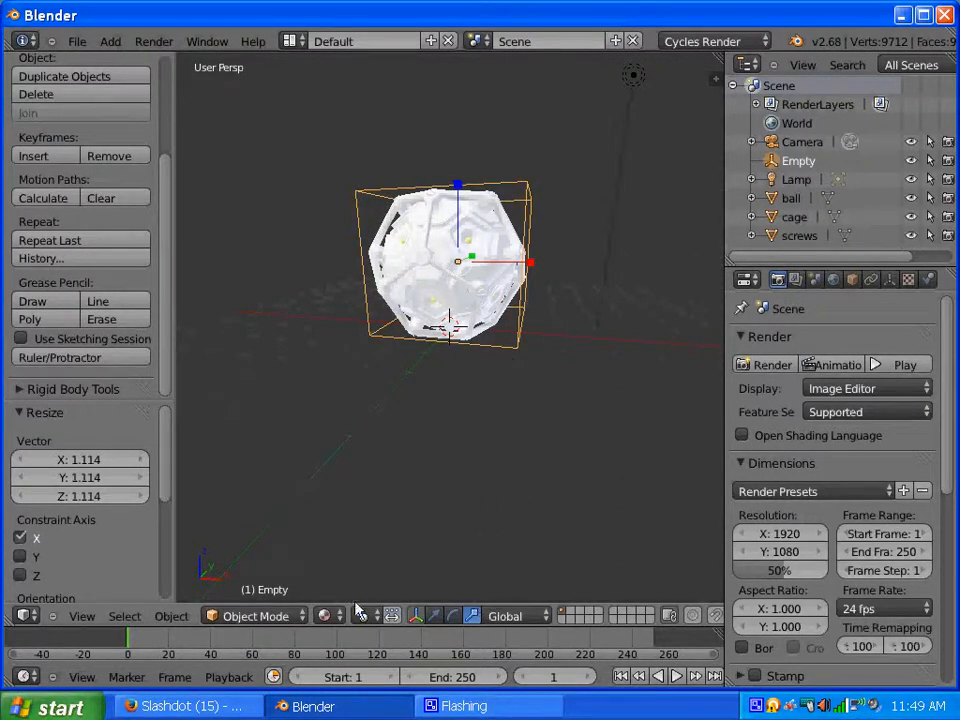
click(434, 615)
middle_drag(457, 470, 424, 512)
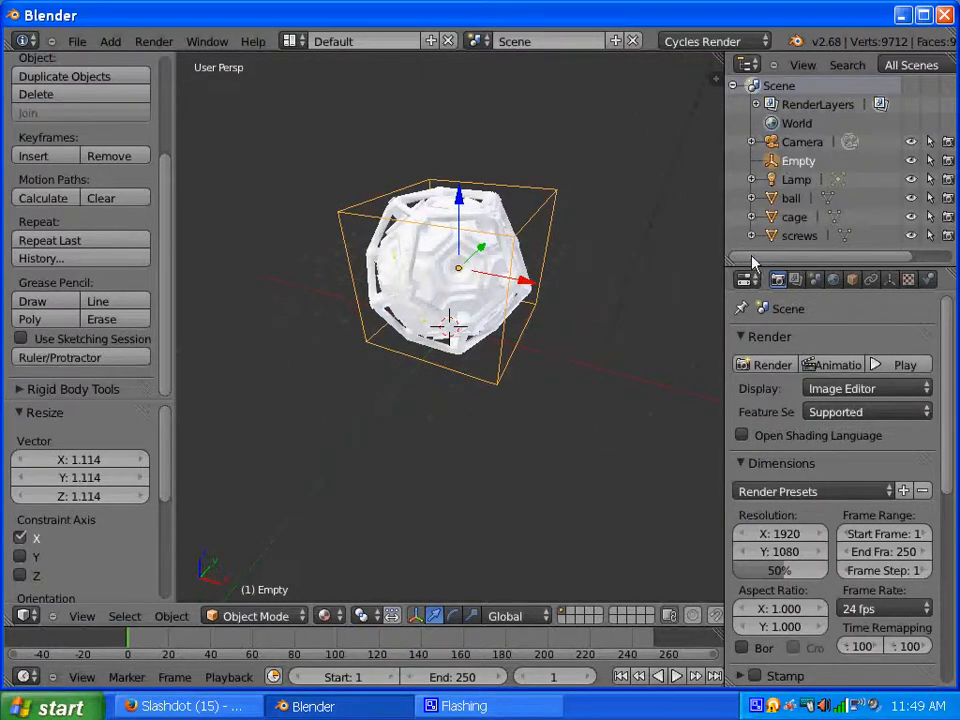
Rename the empty as Thingamajig in its object properties.
click(853, 283)
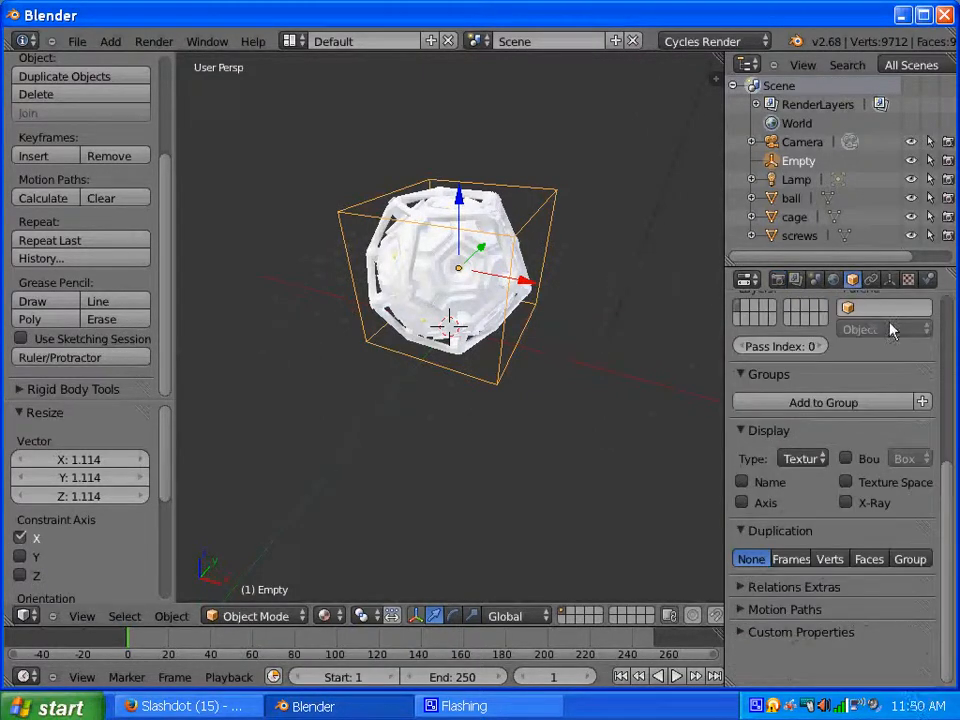
drag(946, 503, 934, 328)
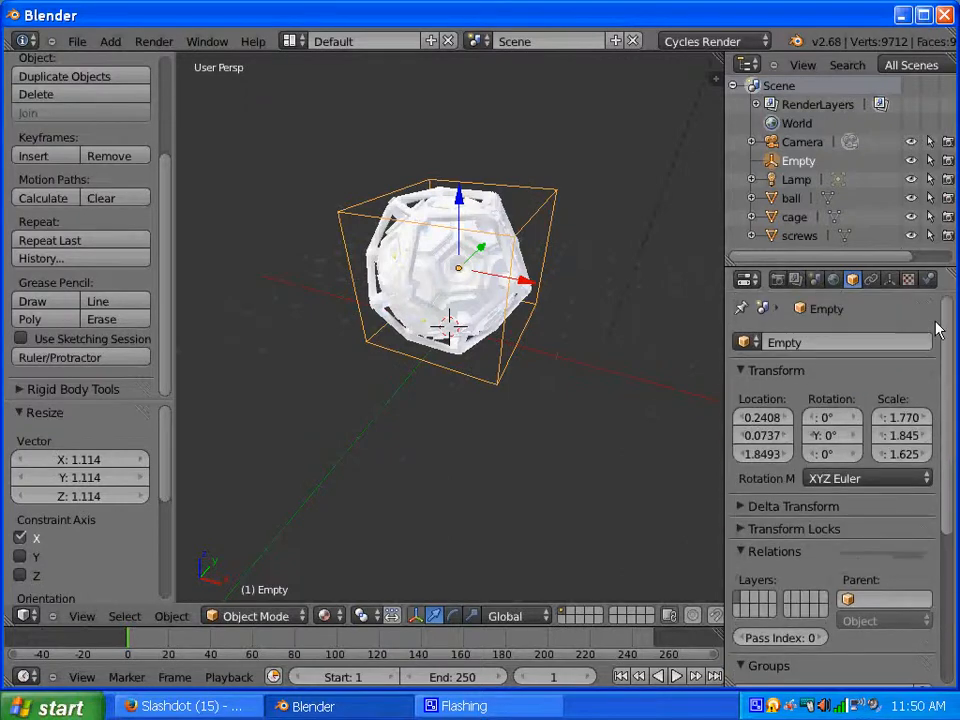
click(786, 344)
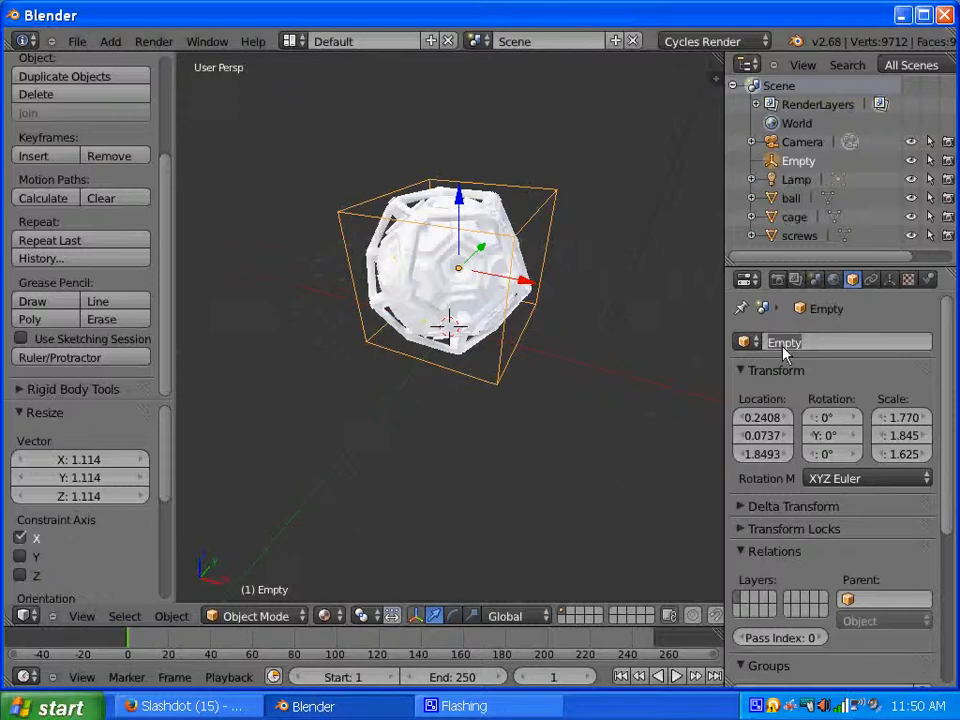
text(Thin)
text(gam)
text(agi)
key(BackSpace)
key(BackSpace)
text(jig)
key(Return)
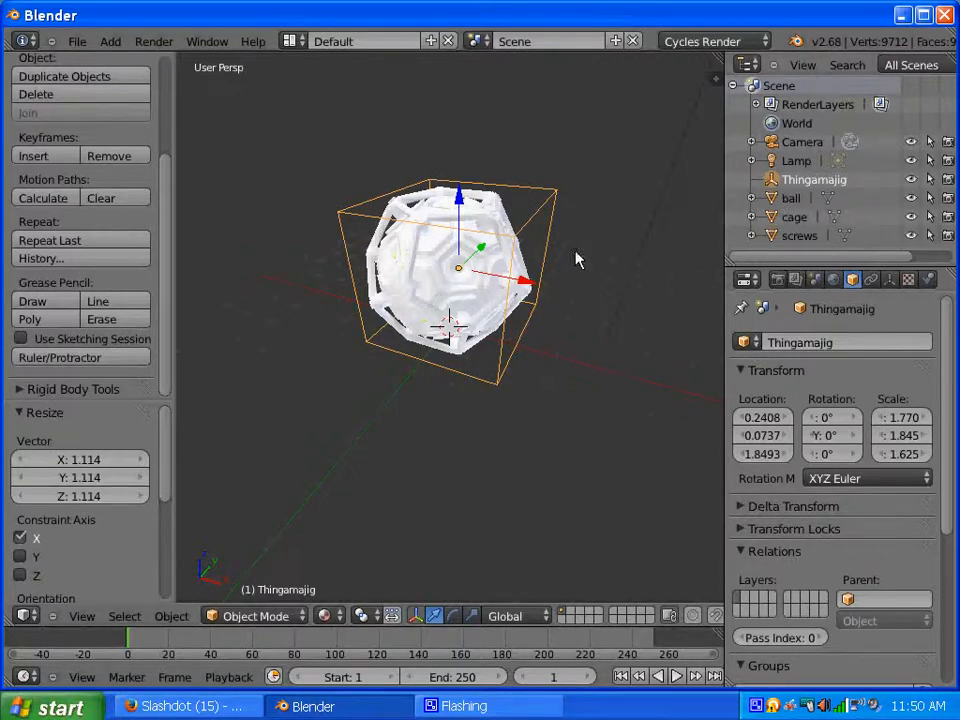
Parent the screws, cage and ball to the Thingamajig empty with the Object parent type.
middle_drag(476, 294, 450, 257)
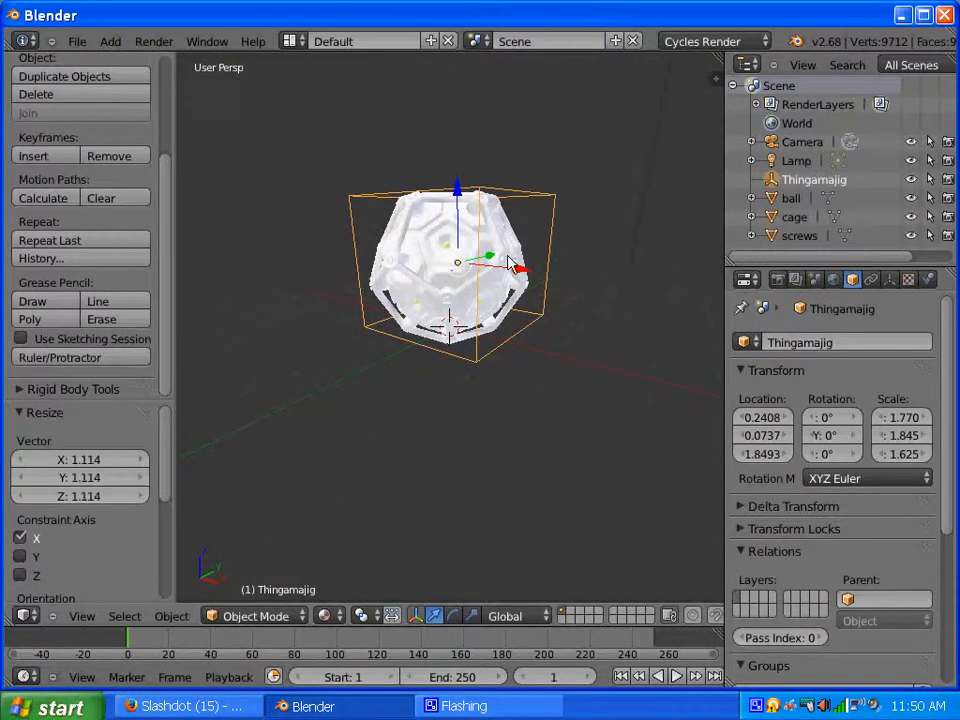
middle_drag(510, 262, 579, 289)
click(795, 237)
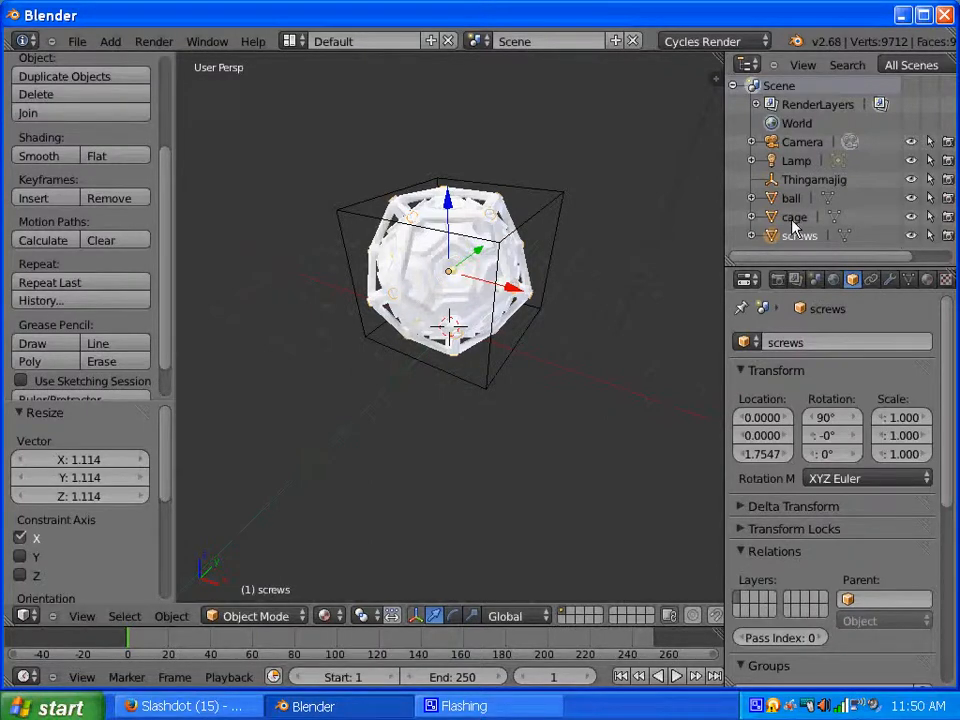
click(794, 217)
click(795, 237)
click(777, 218)
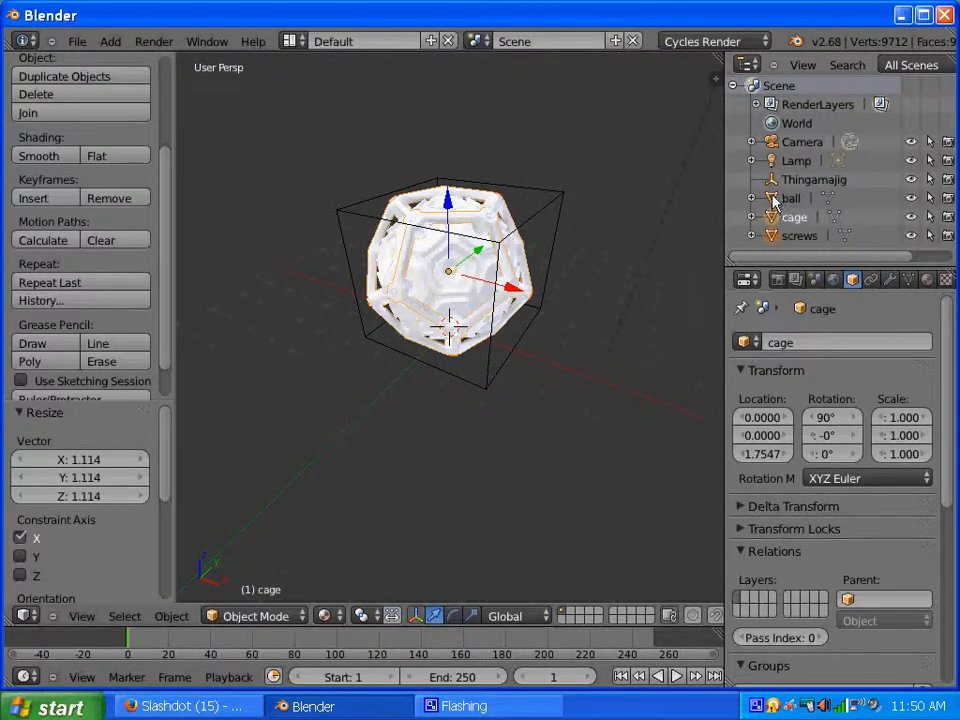
click(778, 199)
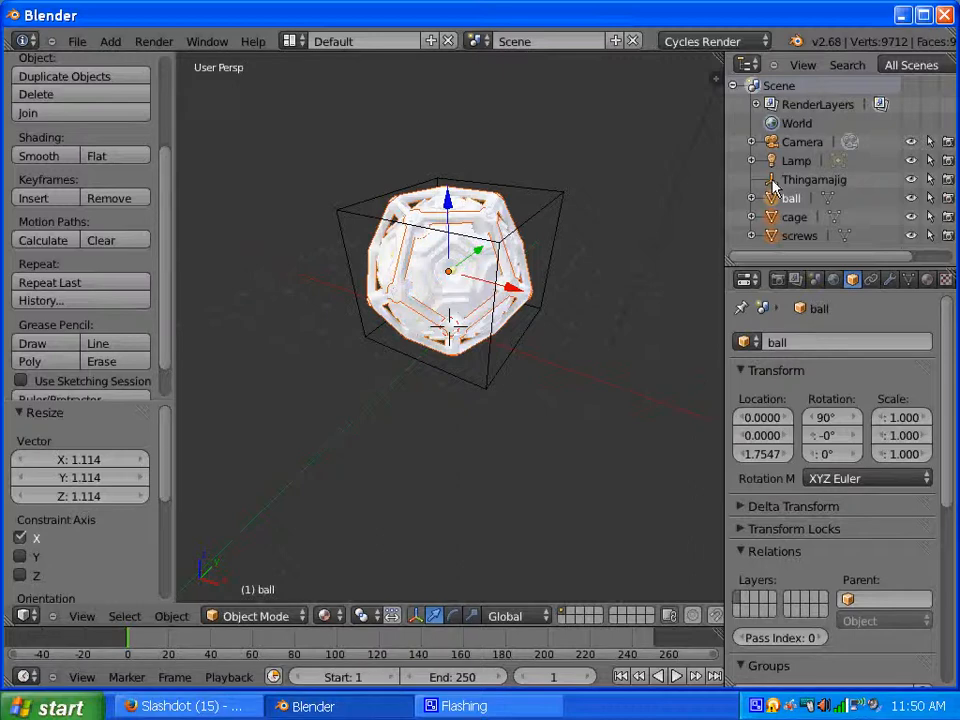
click(776, 181)
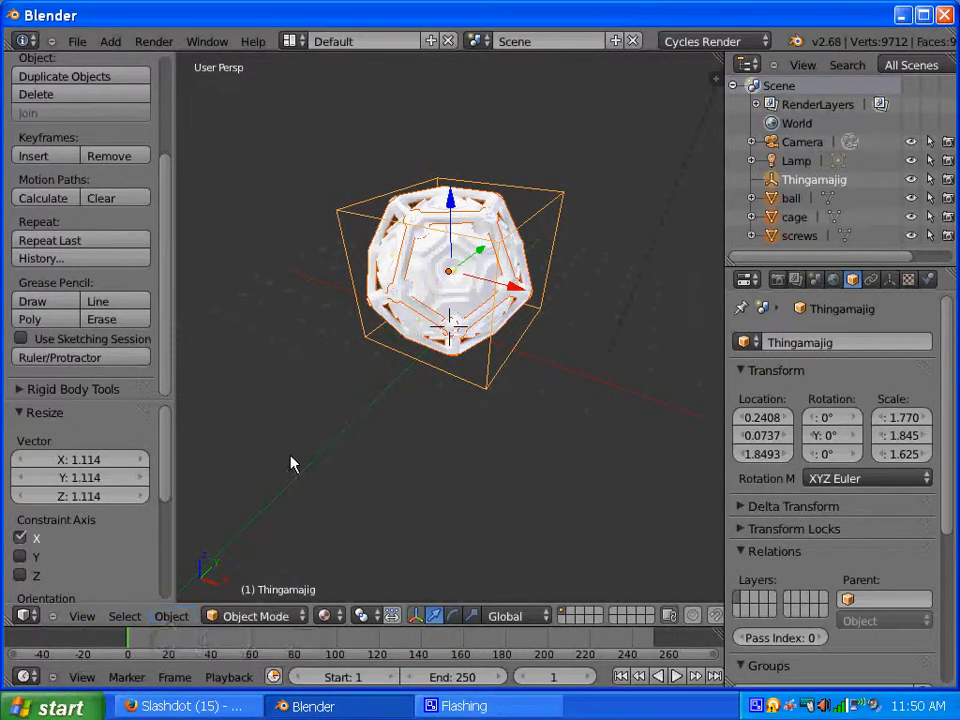
click(170, 620)
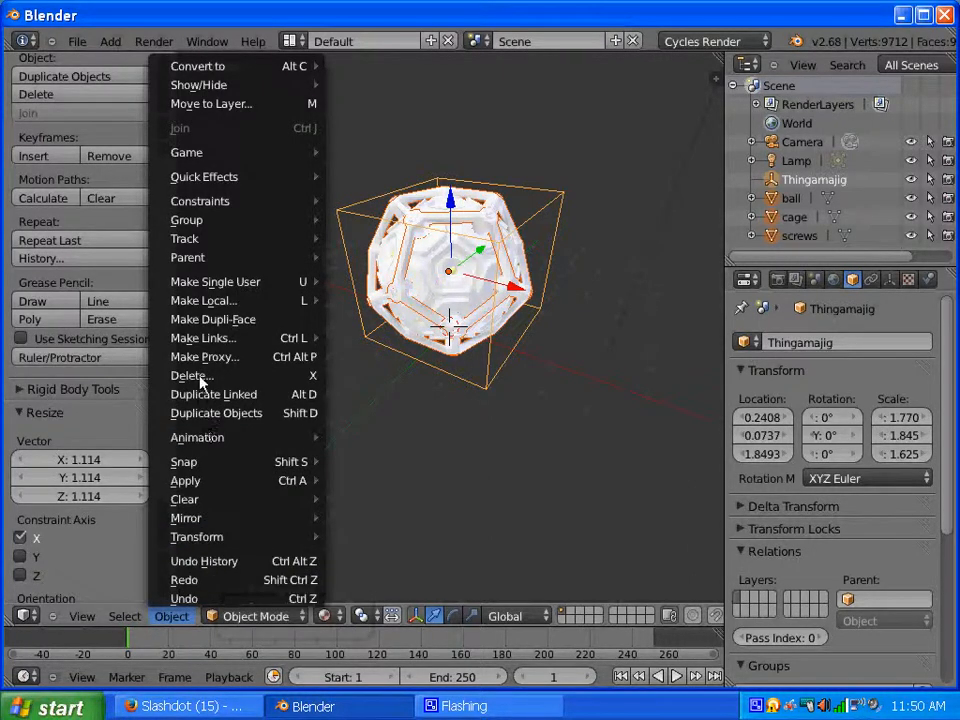
mouse_move(195, 268)
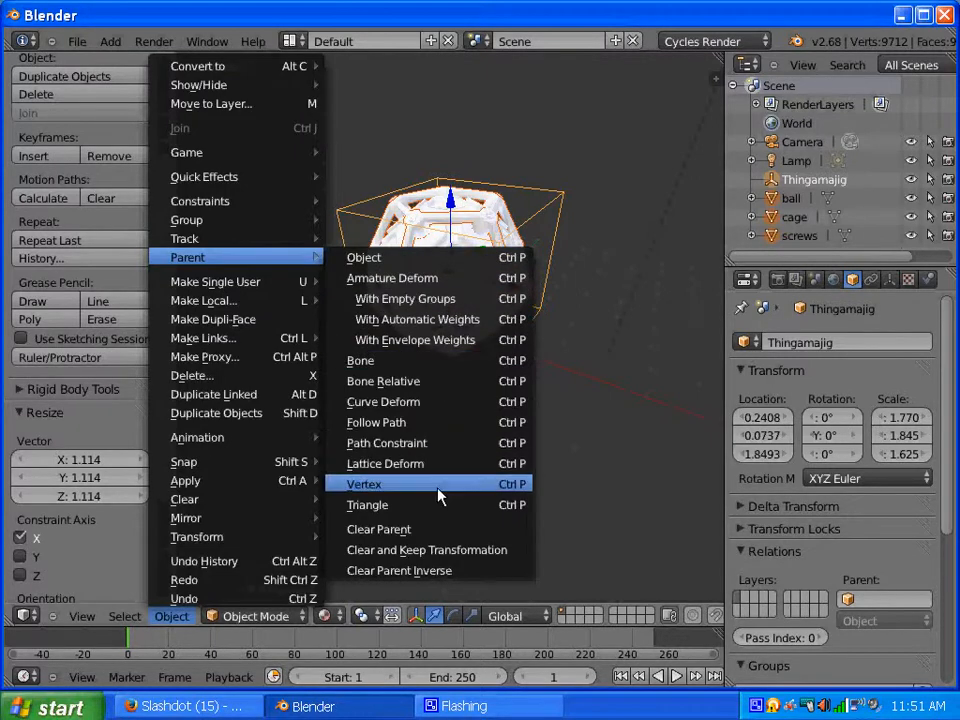
click(484, 259)
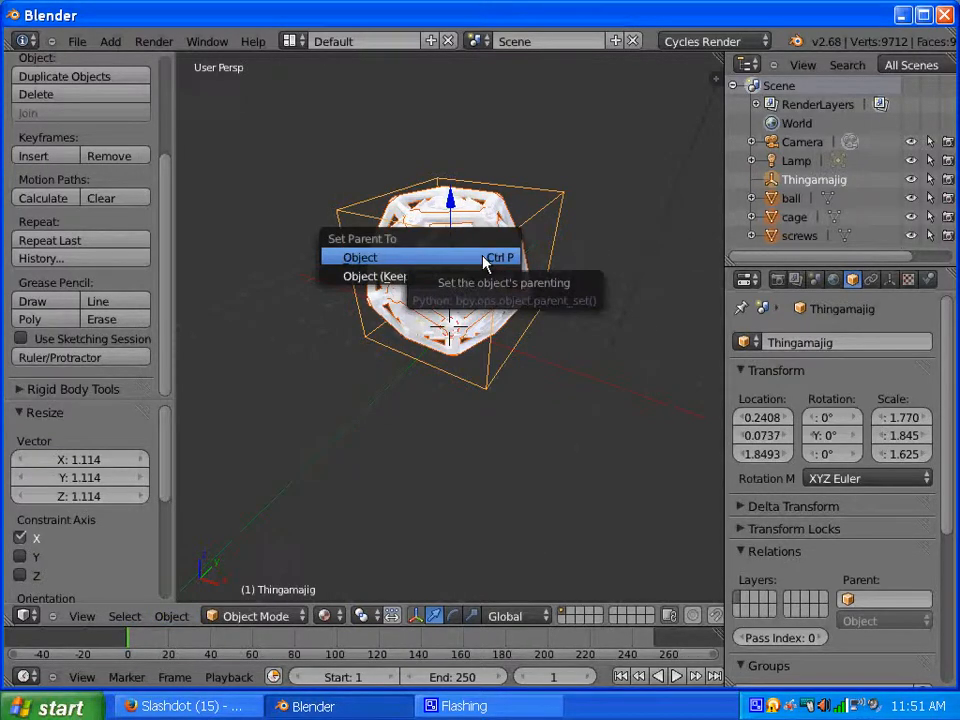
click(412, 259)
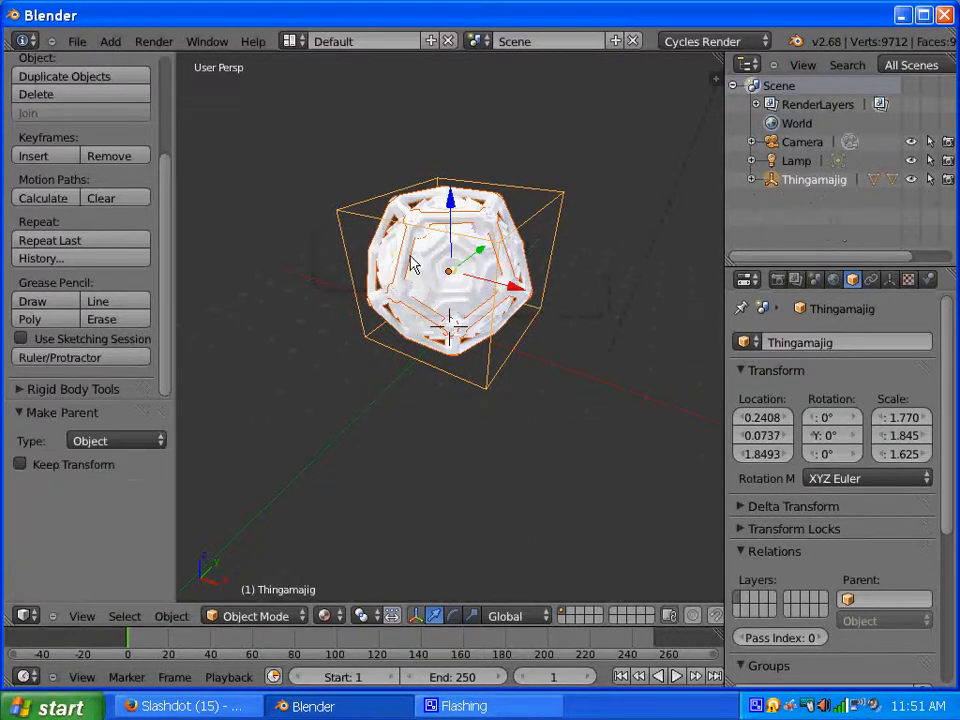
Expand Thingamajig's hierarchy in the outliner and check the visibility toggles of the empty, ball and cage.
click(752, 180)
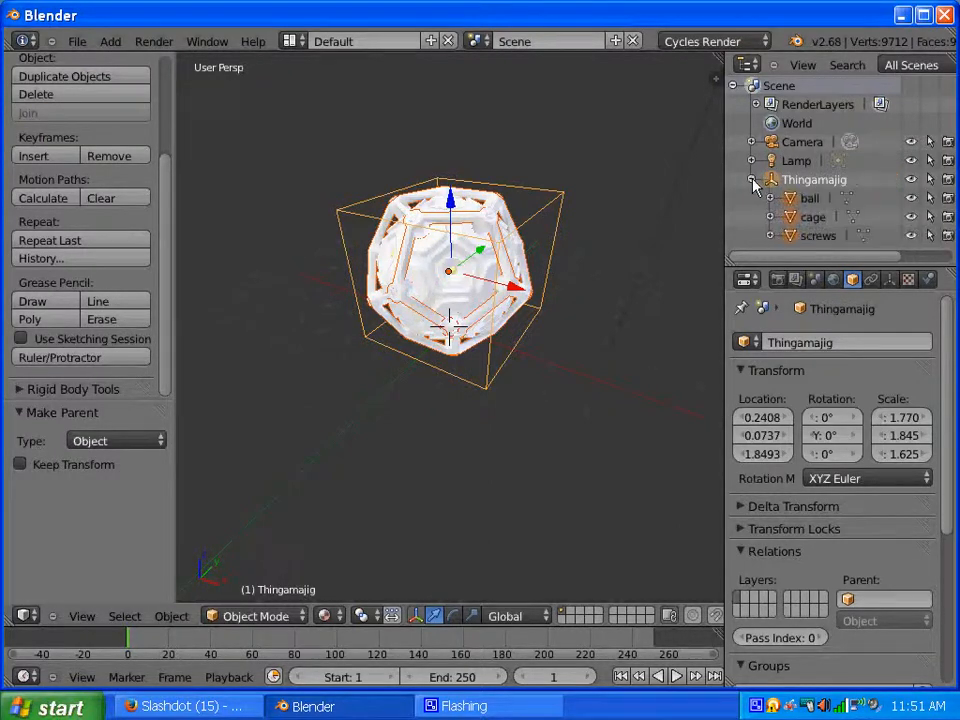
click(755, 183)
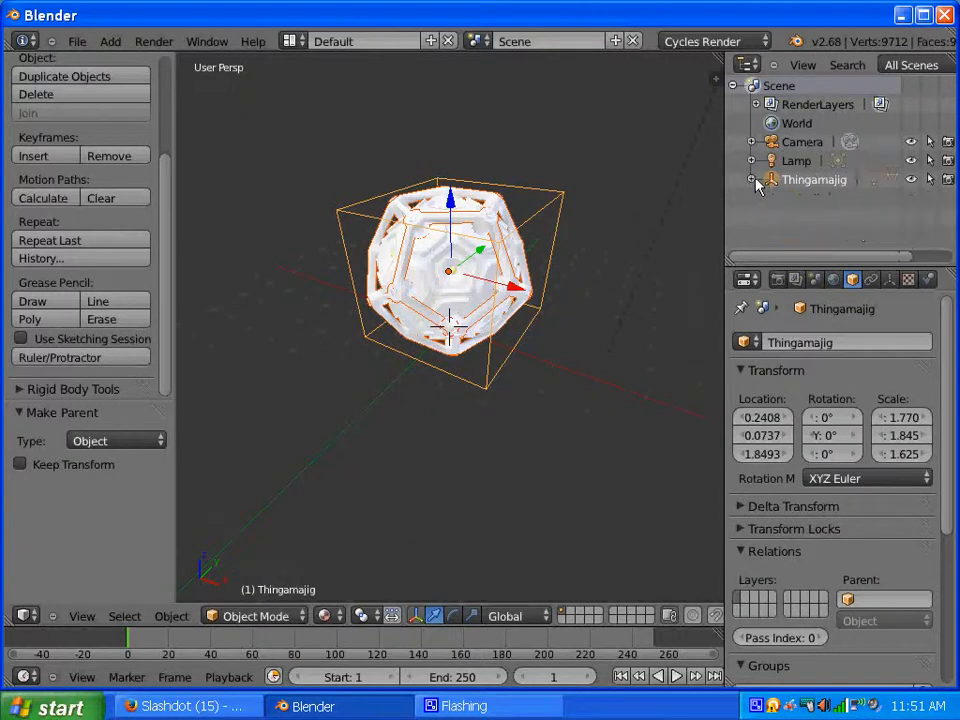
click(756, 185)
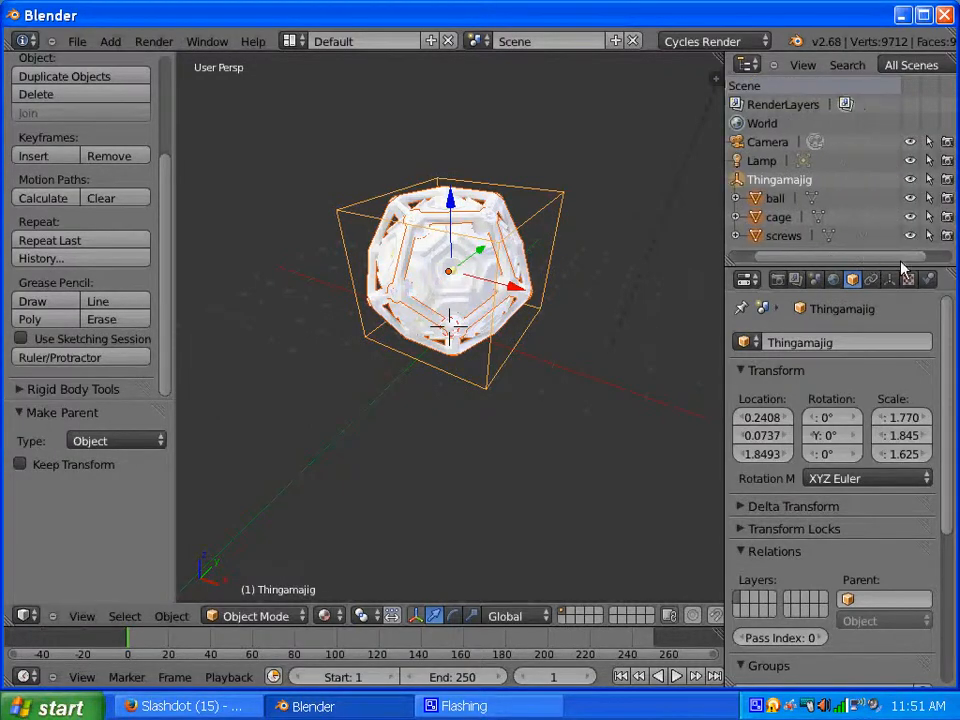
click(910, 179)
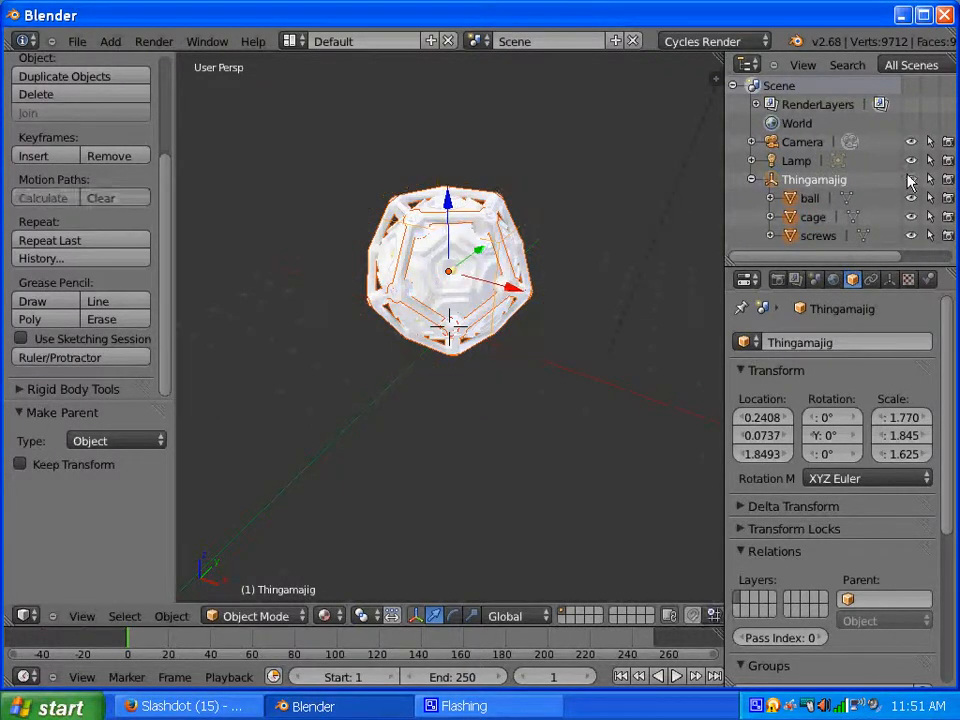
click(910, 179)
click(910, 198)
click(910, 198)
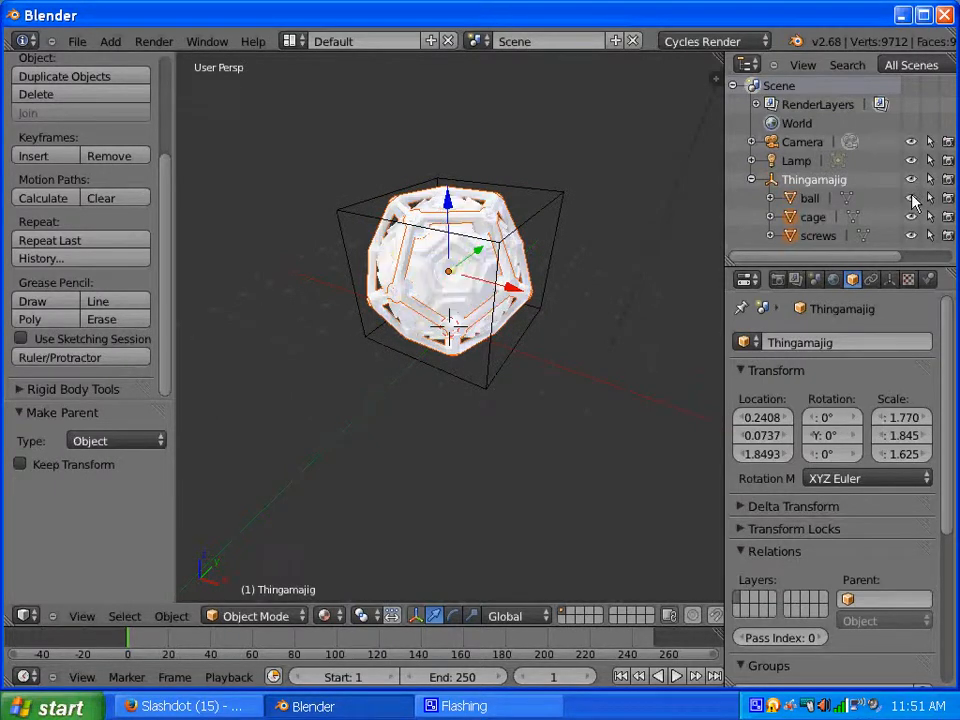
click(910, 217)
click(910, 217)
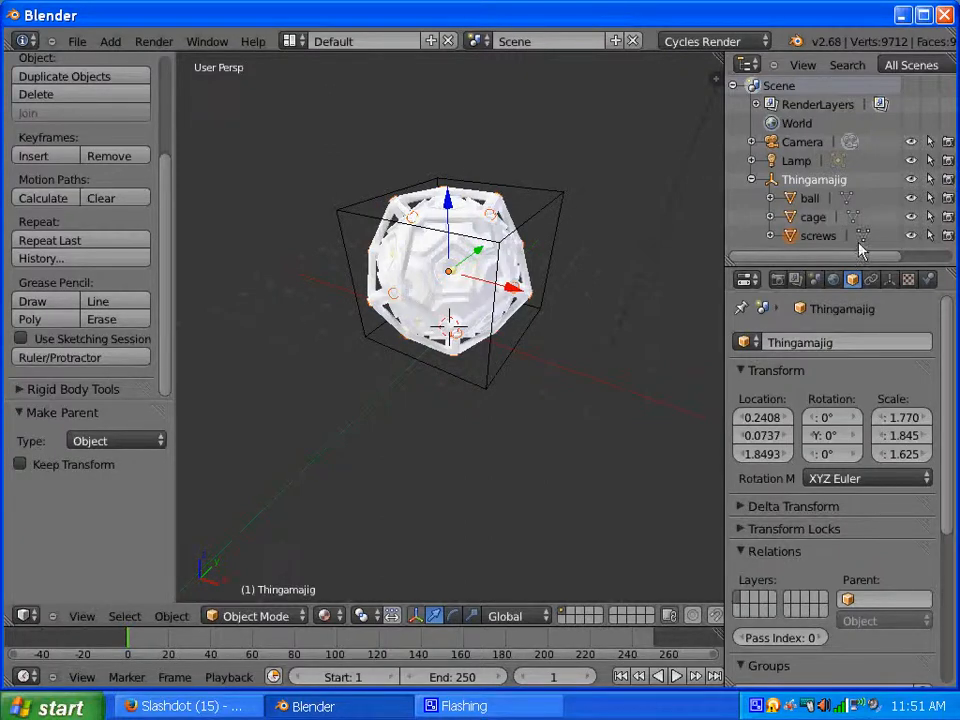
Show the render settings, select only Thingamajig and move it about 0.46 units along X.
click(779, 279)
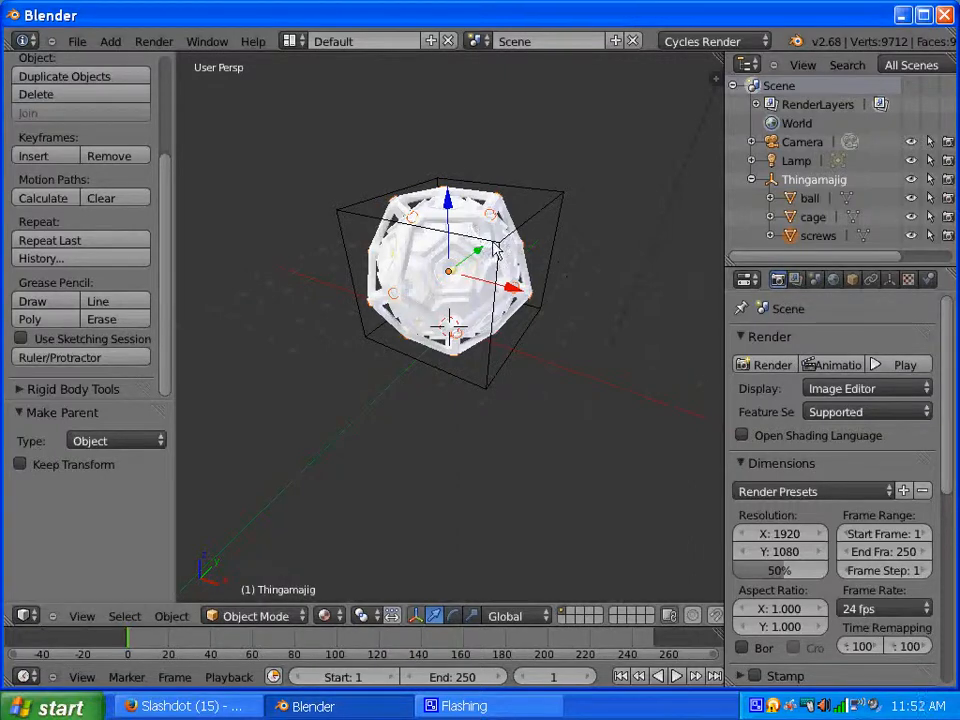
click(818, 182)
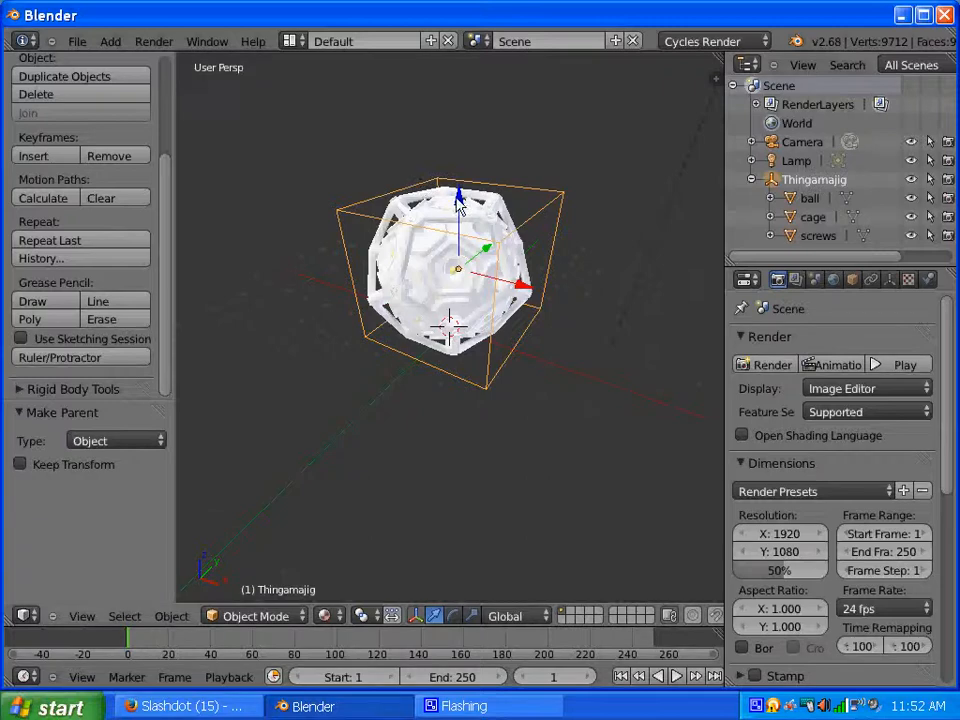
mouse_move(458, 197)
mouse_down()
mouse_move(459, 129)
mouse_move(471, 206)
mouse_up()
drag(522, 291, 617, 270)
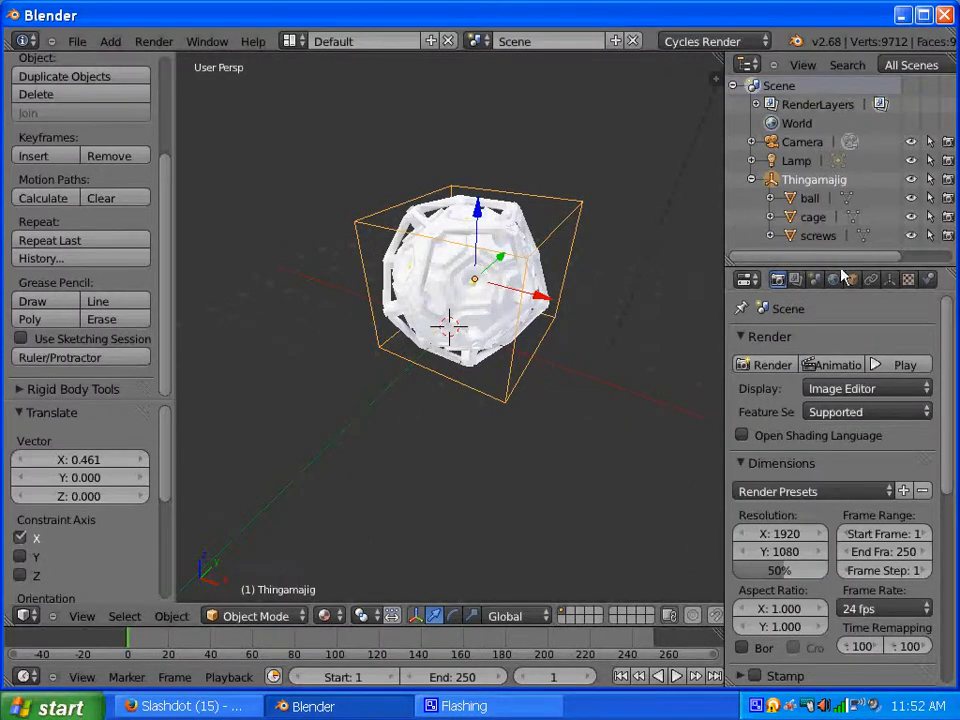
drag(793, 258, 748, 248)
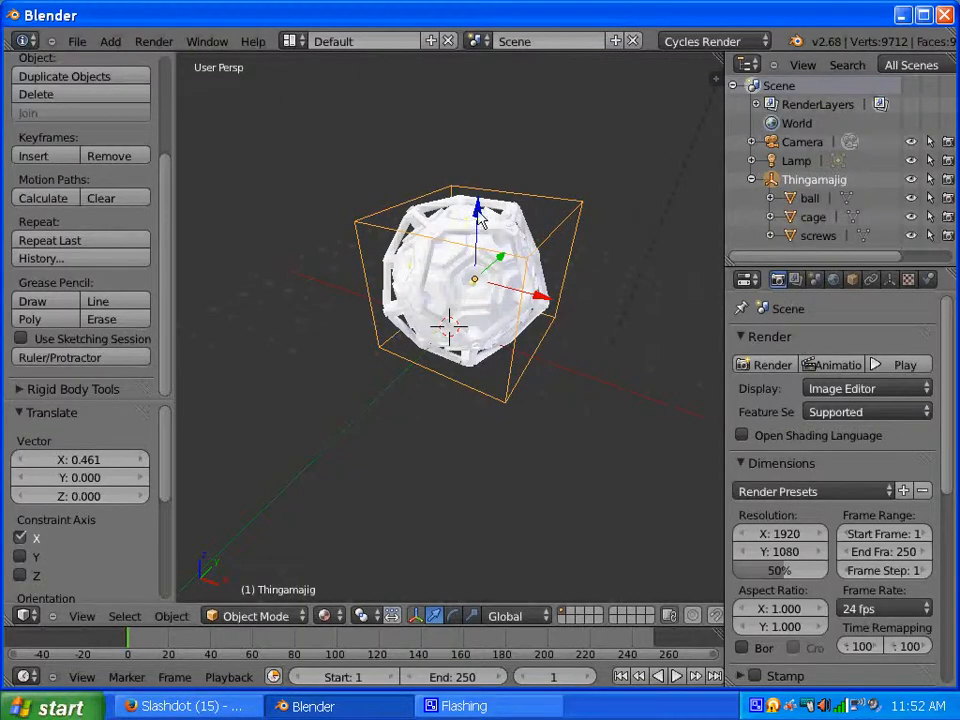
Lower Thingamajig 0.82 units along Z and move it about -0.67 units along Y.
key(g)
key(z)
click(530, 312)
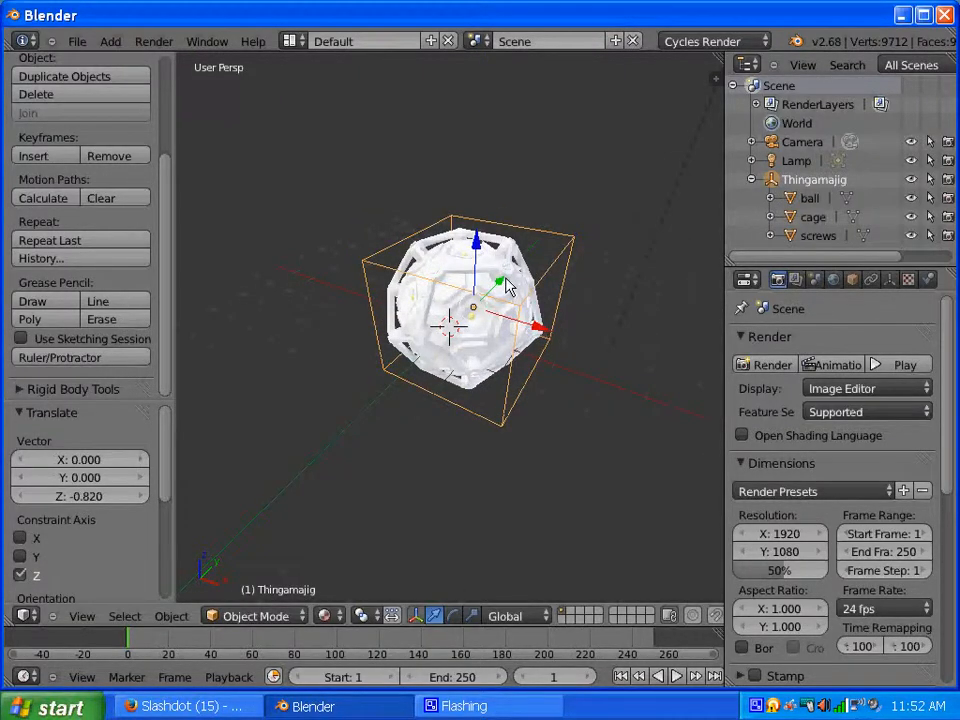
key(g)
key(y)
click(580, 320)
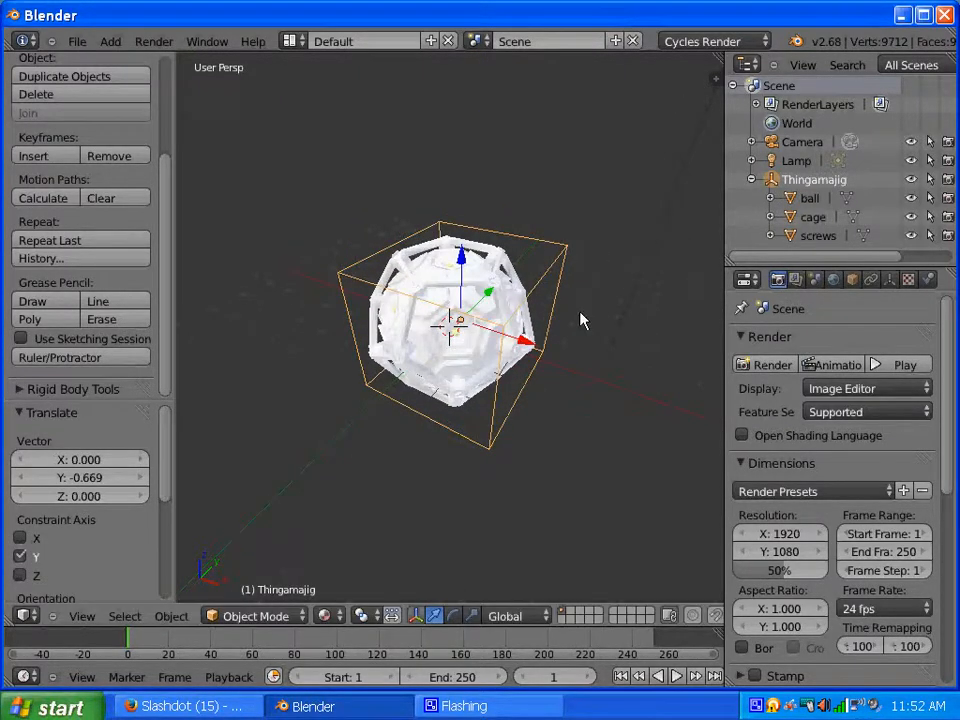
Render the scene and switch the screen layout to Compositing.
click(768, 365)
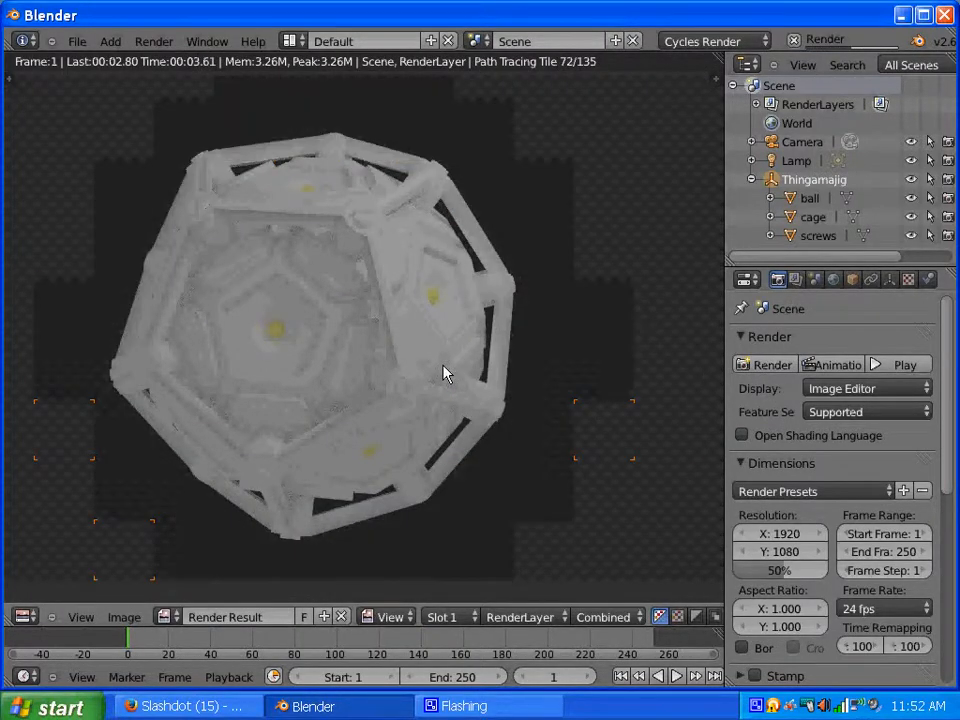
click(290, 43)
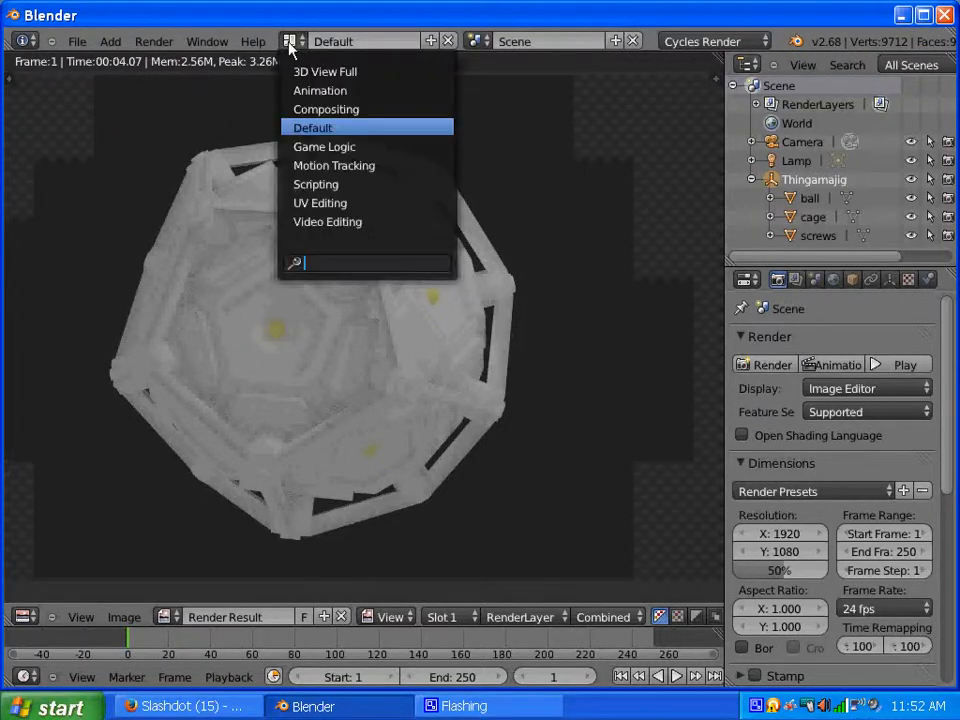
click(306, 110)
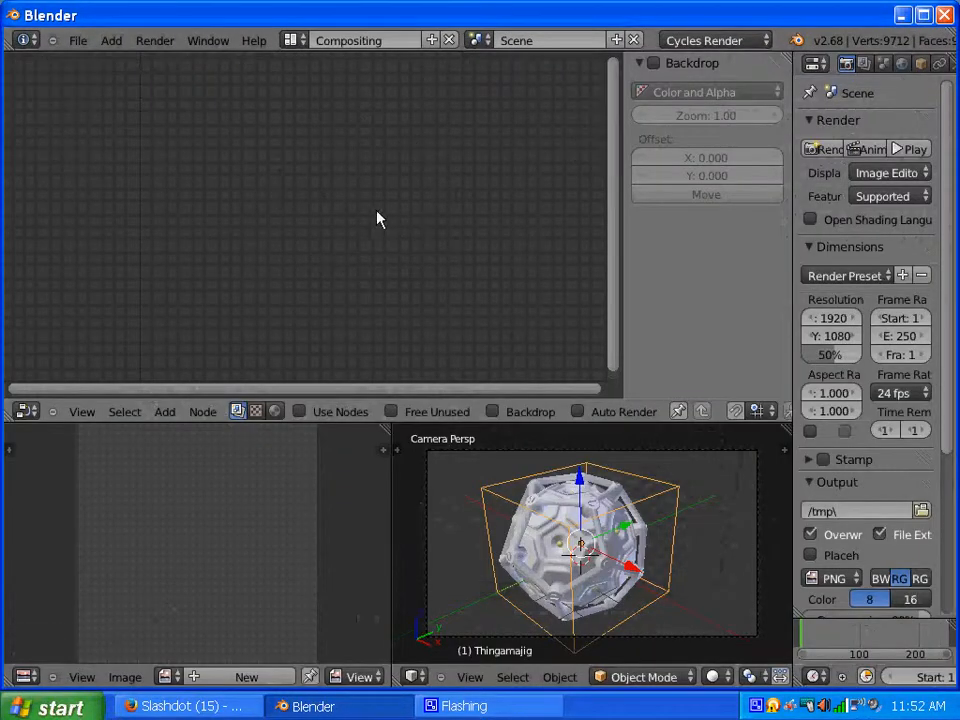
Switch the screen layout back to Default and view the caged ball from several angles.
click(289, 41)
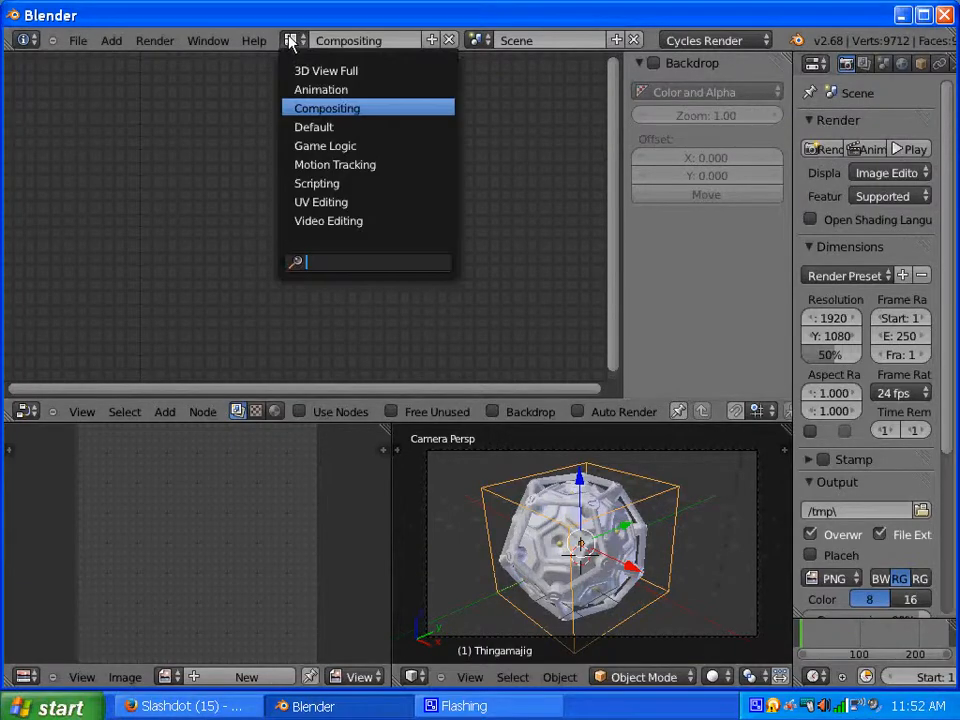
click(321, 128)
key(Escape)
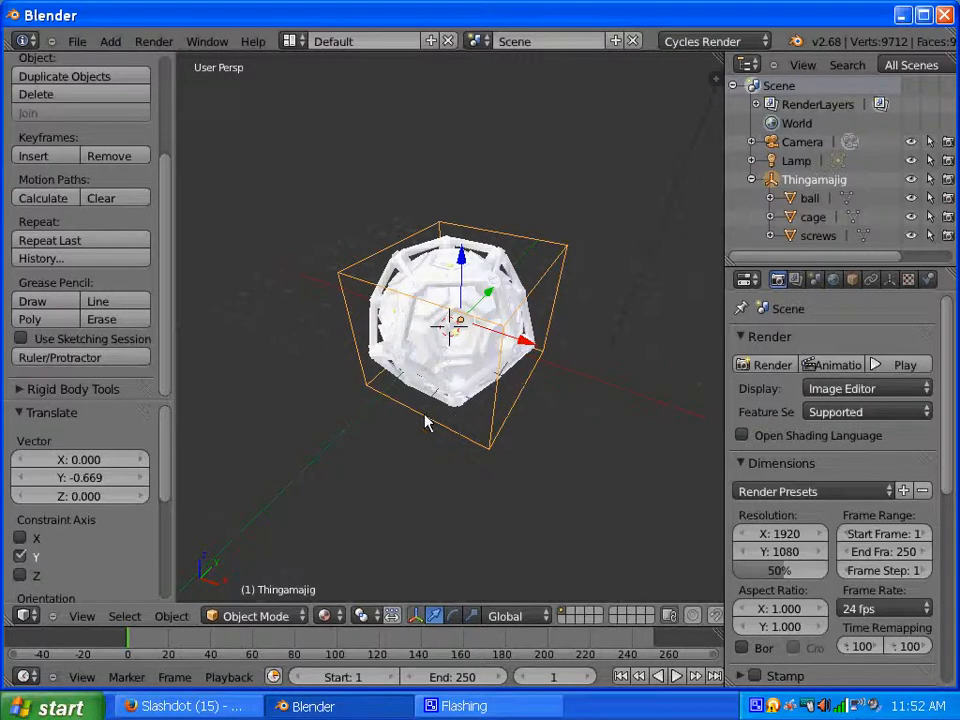
middle_drag(428, 420, 402, 354)
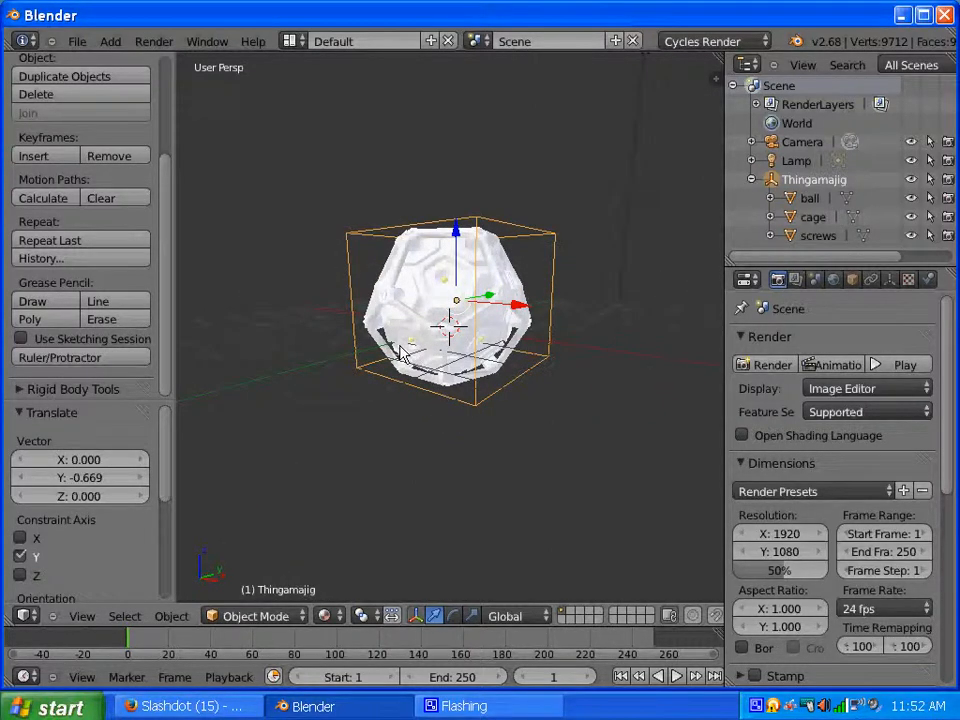
middle_drag(402, 354, 399, 414)
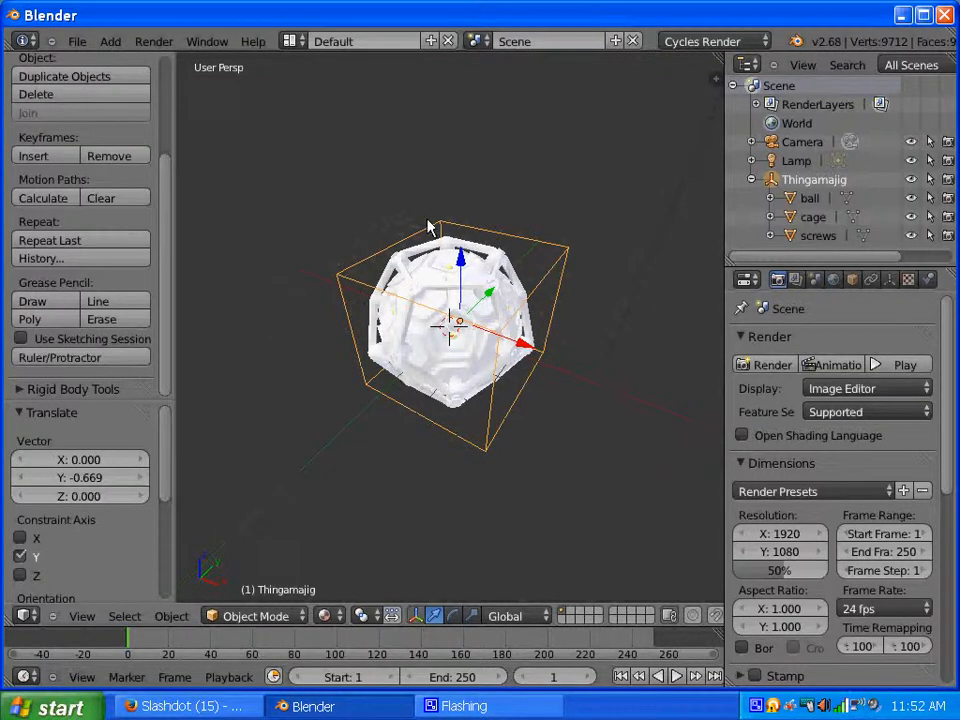
middle_drag(497, 270, 510, 313)
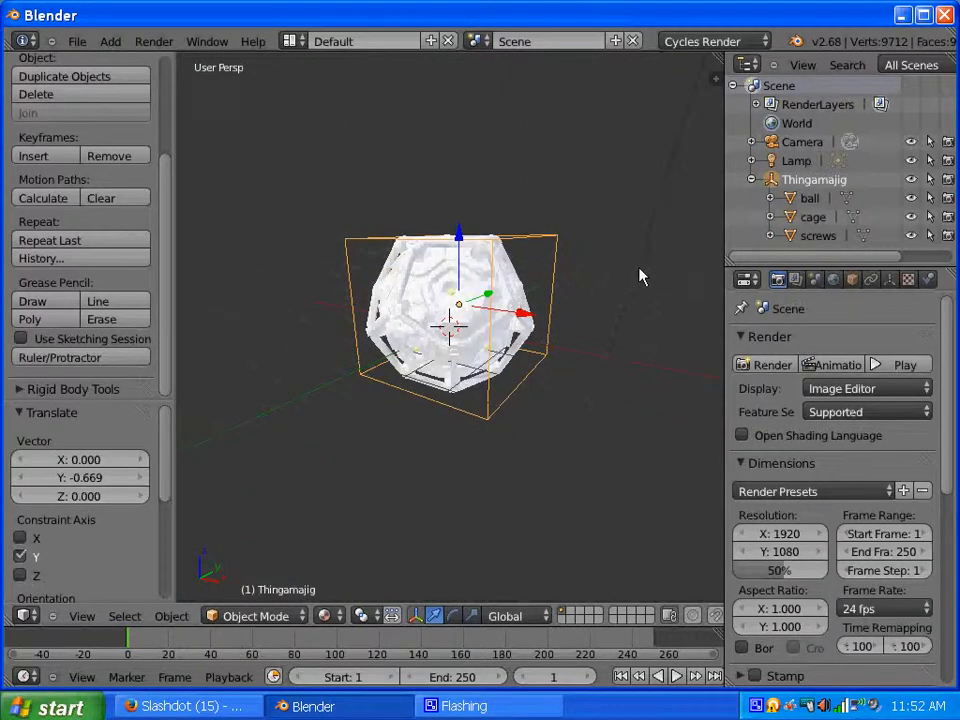
Select the ball, show its material settings and examine the yellow and white areas on the model.
click(463, 300)
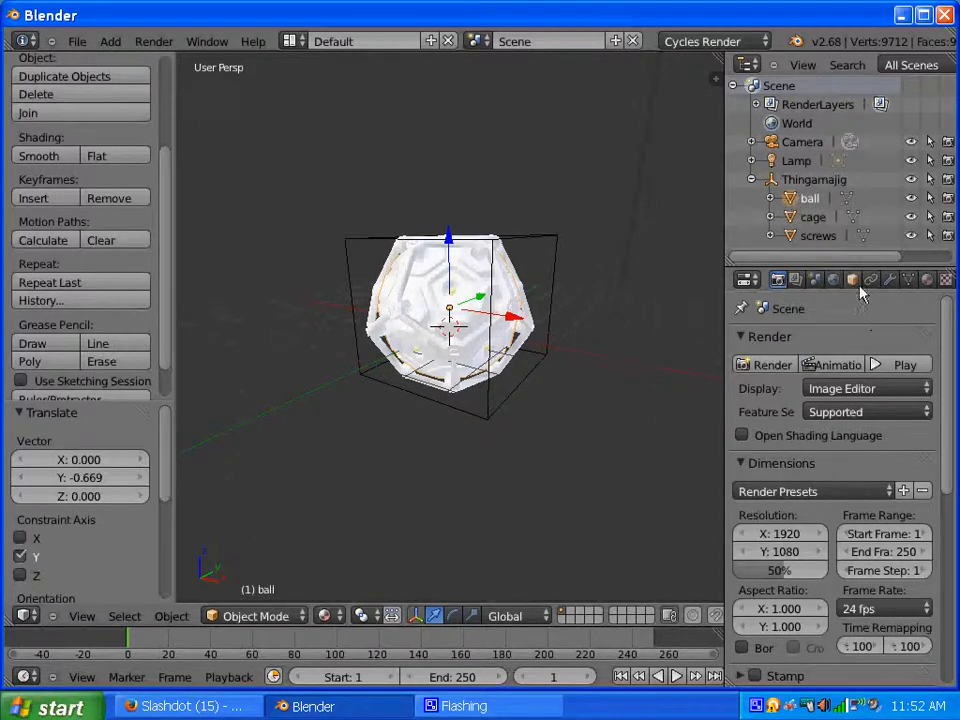
click(927, 281)
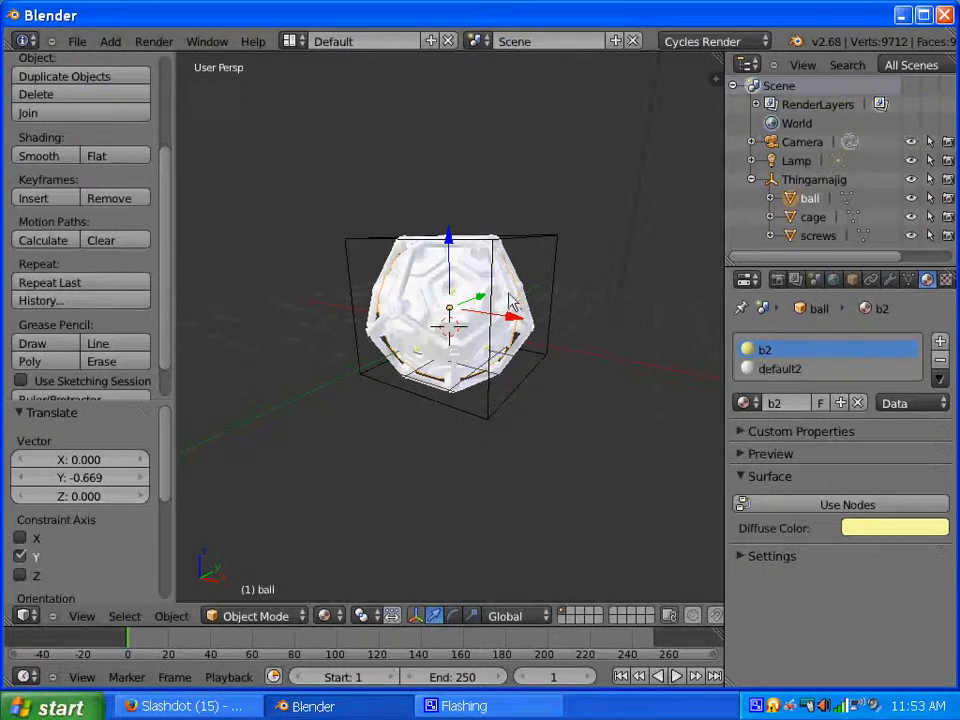
middle_drag(460, 335, 446, 390)
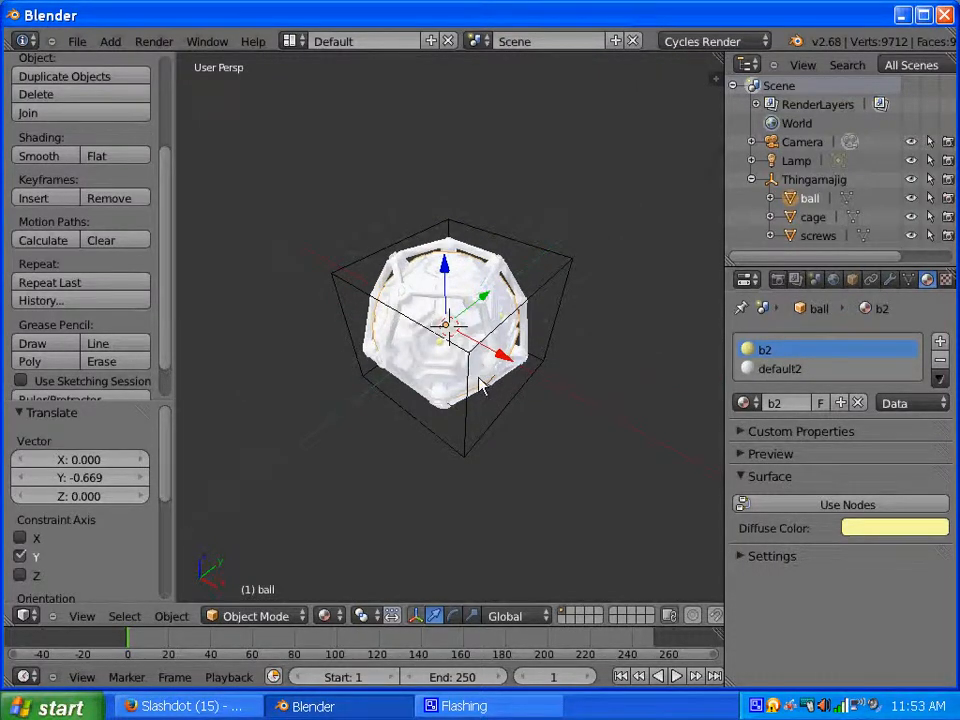
middle_drag(480, 381, 530, 338)
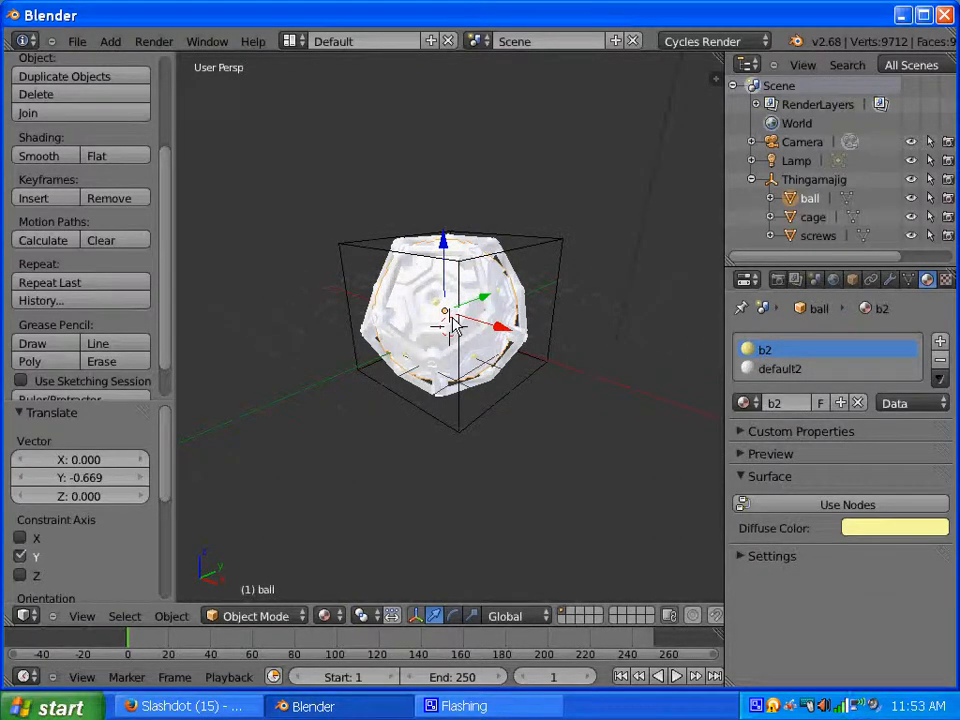
scroll(452, 318, up, 2)
scroll(429, 303, up, 1)
middle_drag(429, 303, 408, 303)
scroll(408, 303, down, 1)
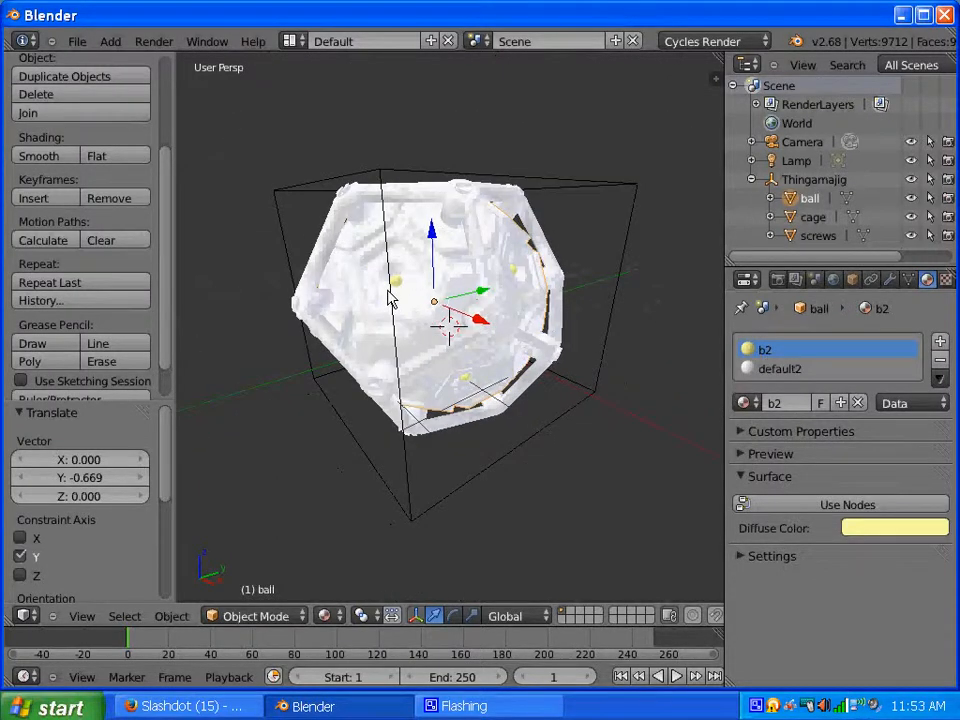
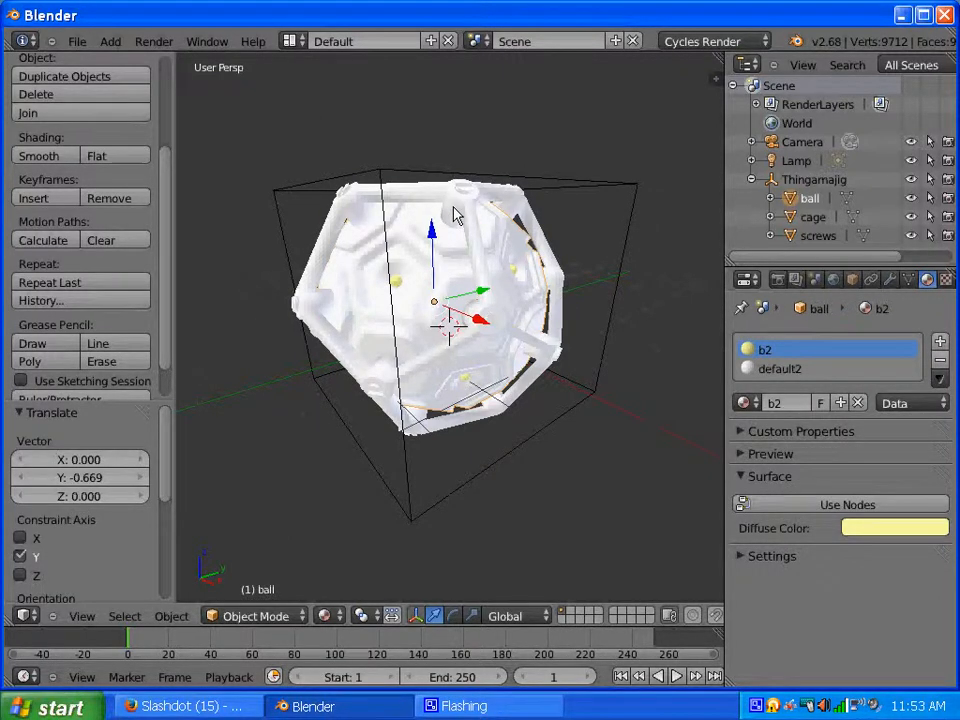
Compare the materials assigned to the cage, the screws and the ball by selecting each in turn.
right_click(455, 210)
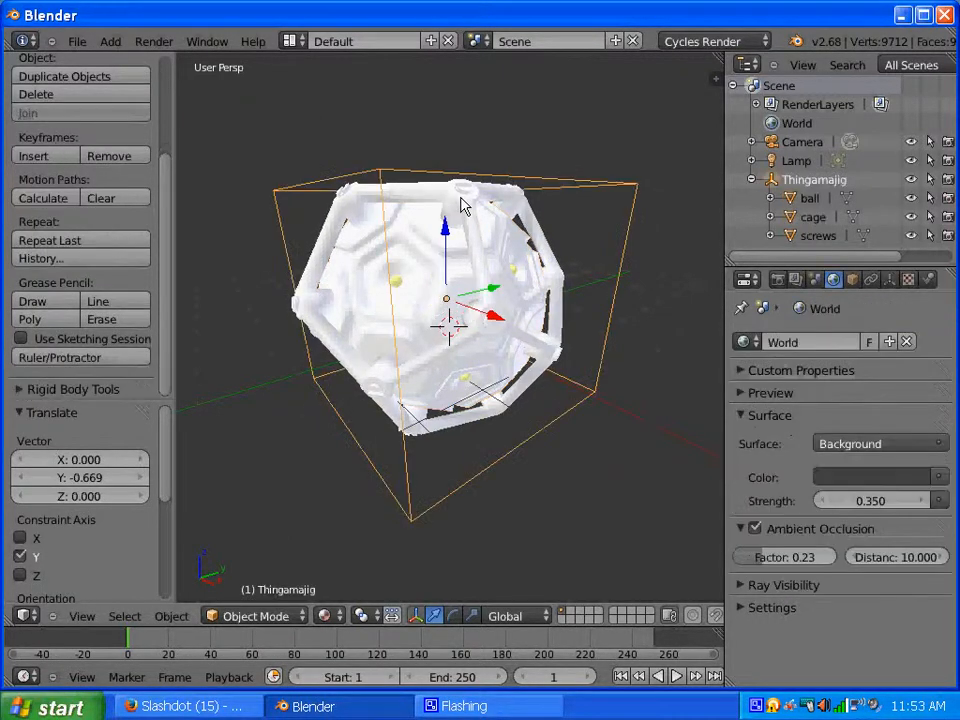
click(805, 217)
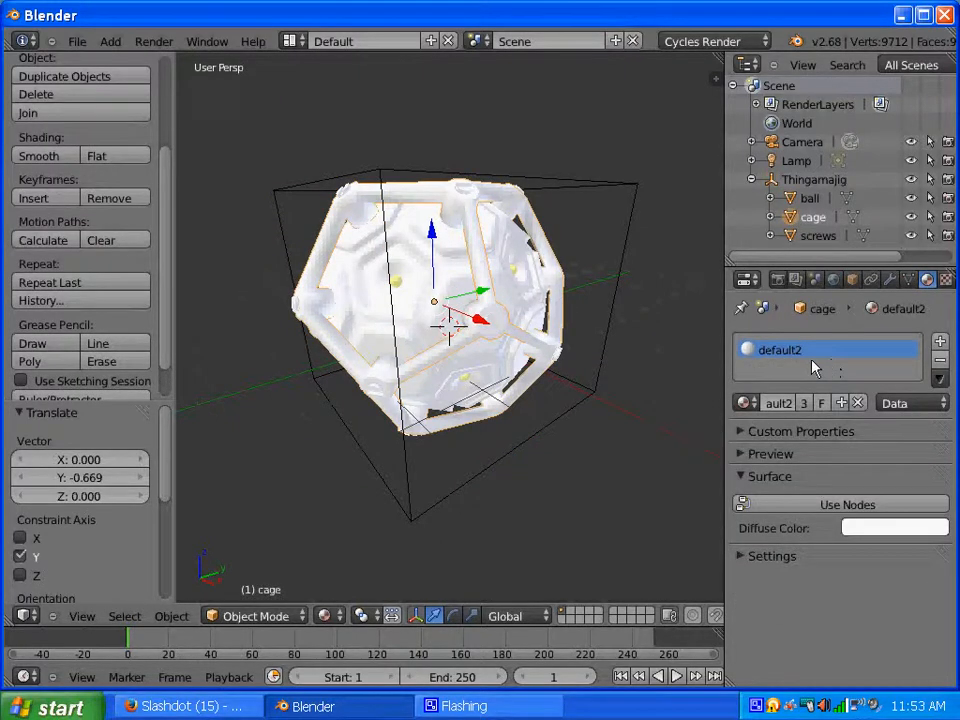
click(817, 236)
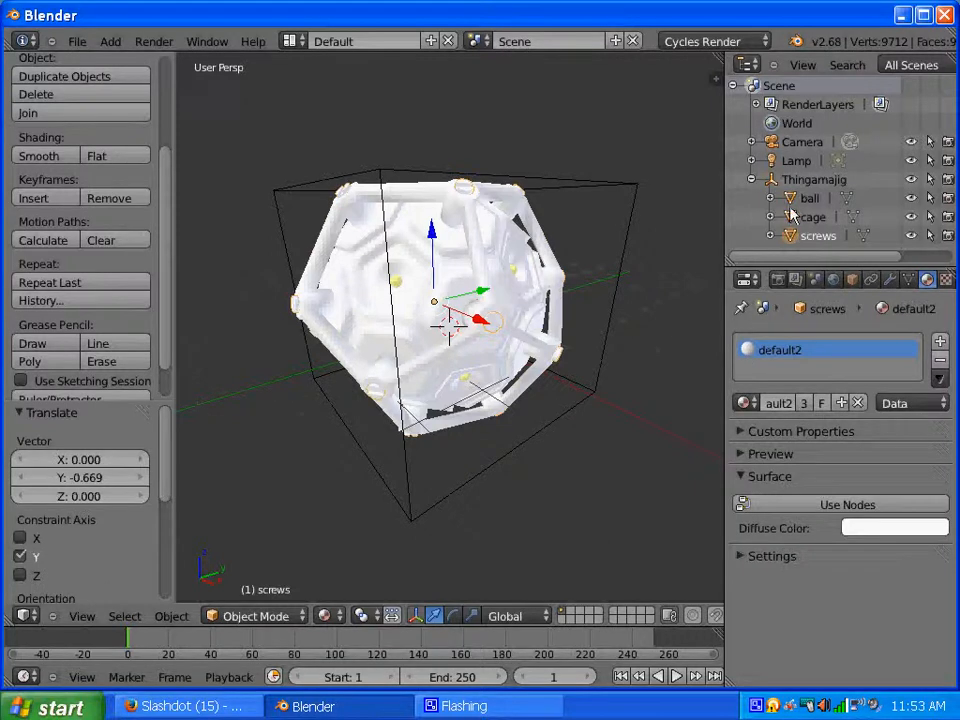
click(811, 217)
click(806, 198)
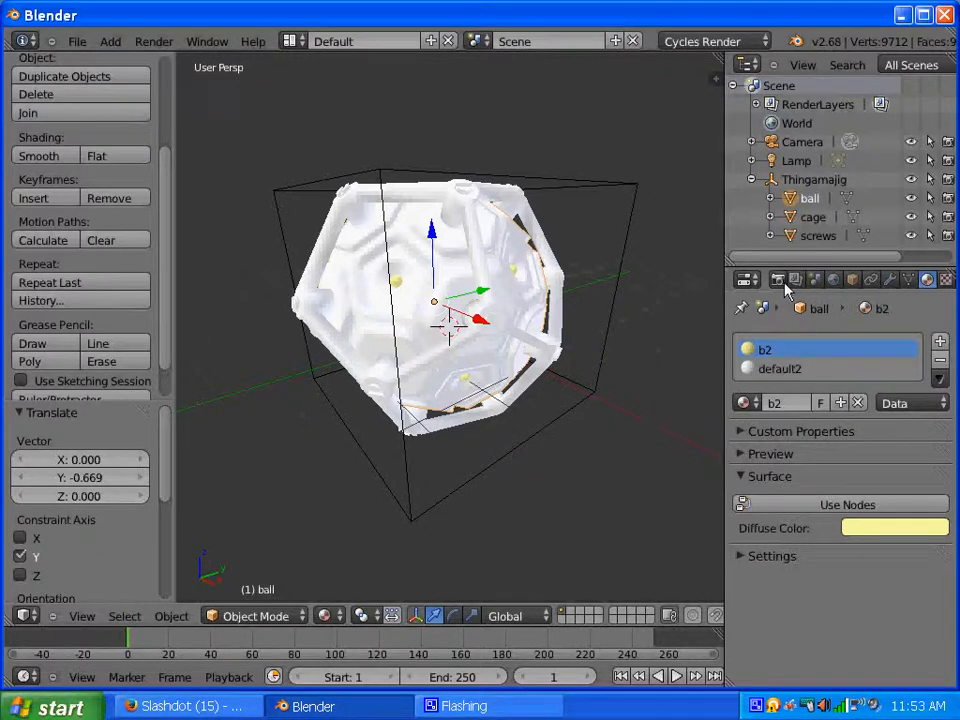
Widen the properties area, make the screws' shared default2 material single-user and rename it ScrewMetal.
click(793, 238)
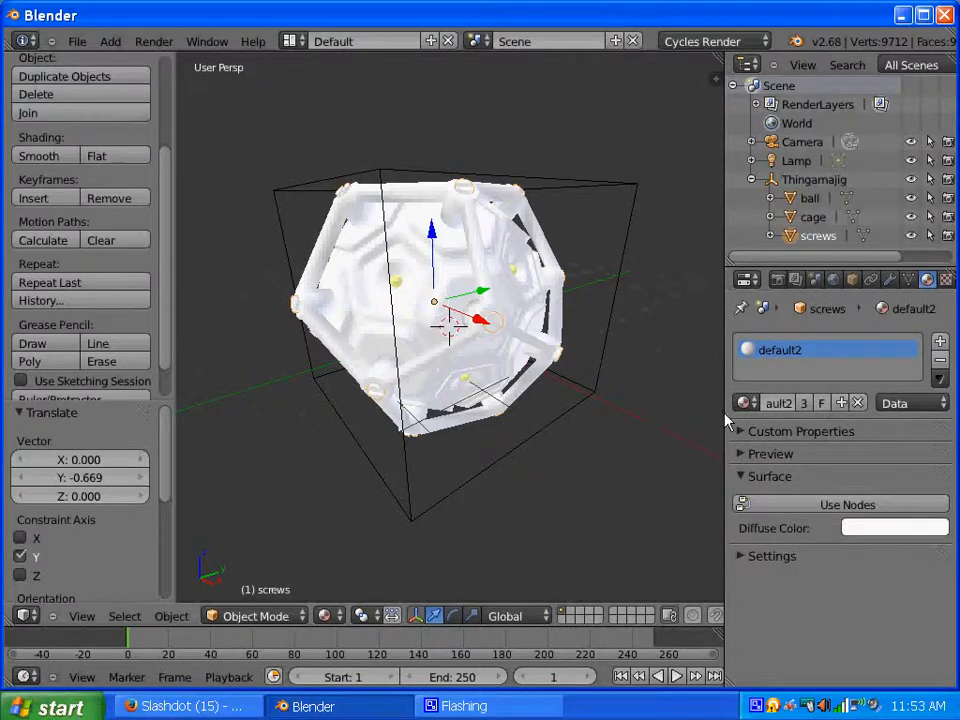
drag(725, 420, 552, 400)
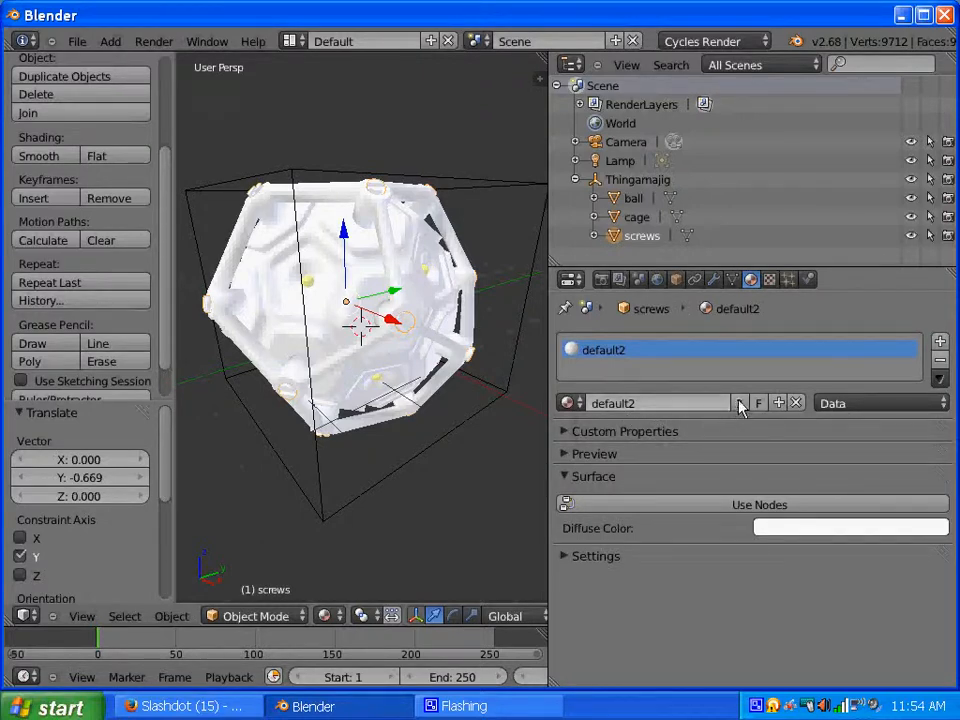
click(740, 403)
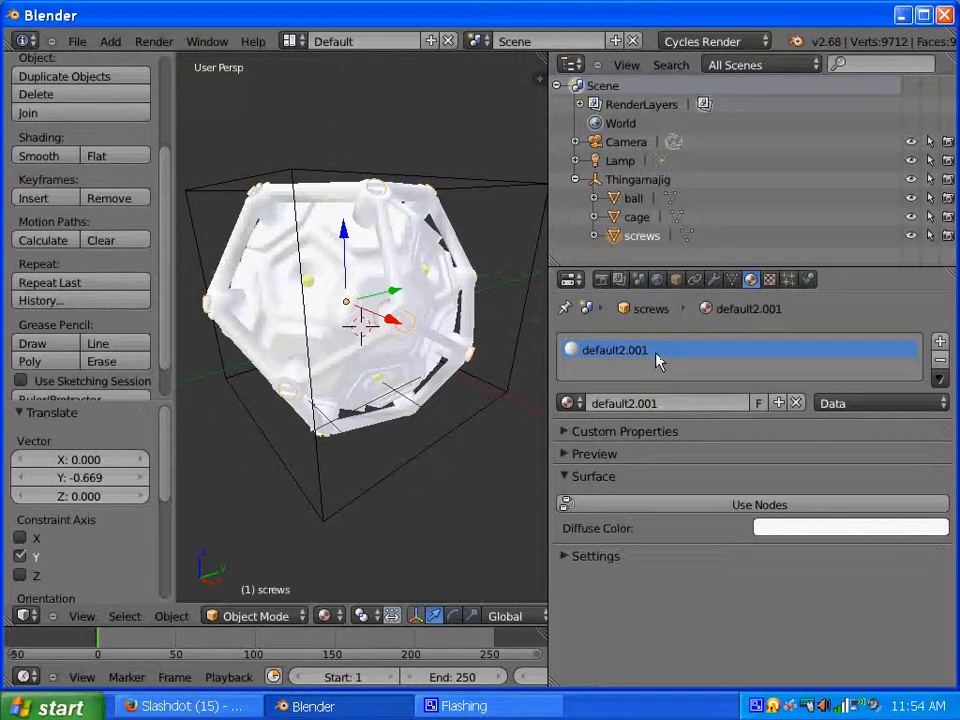
double_click(645, 404)
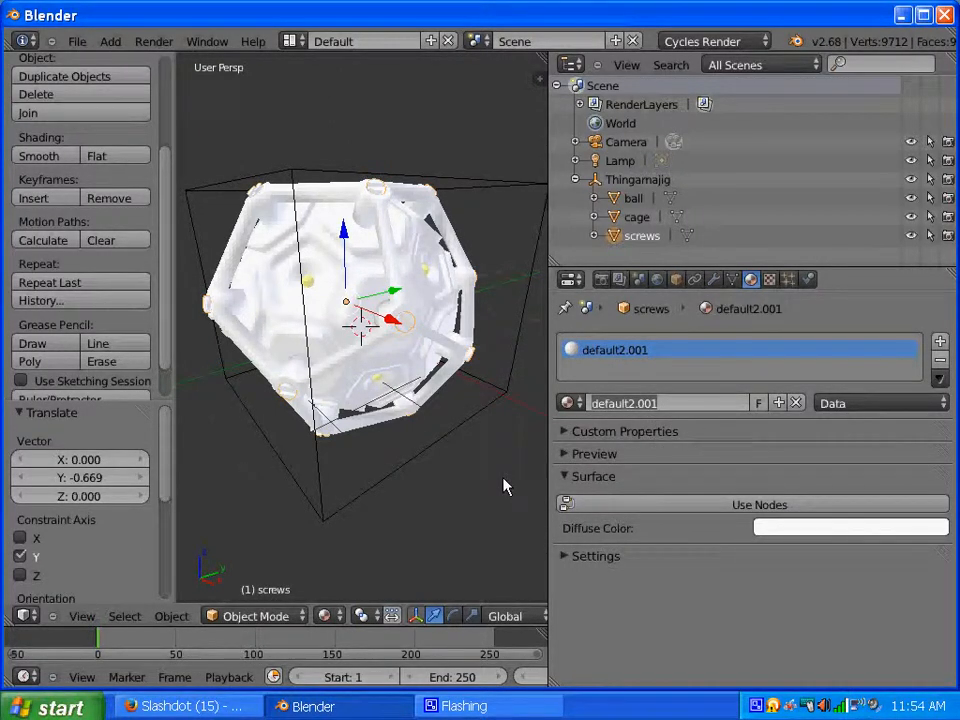
text(Screw)
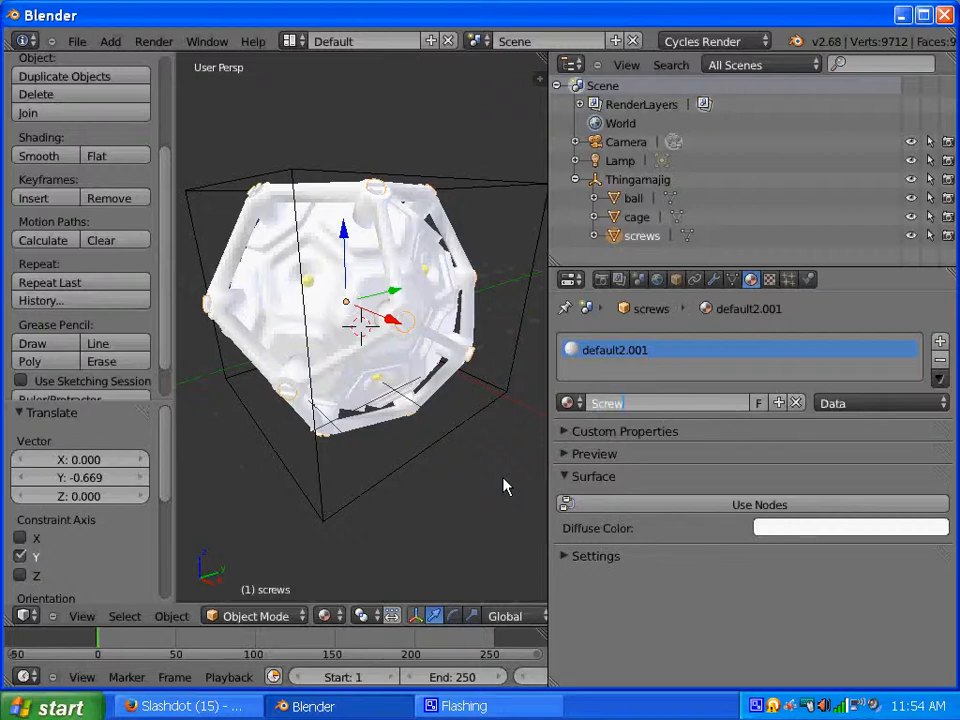
text(Metal)
key(Return)
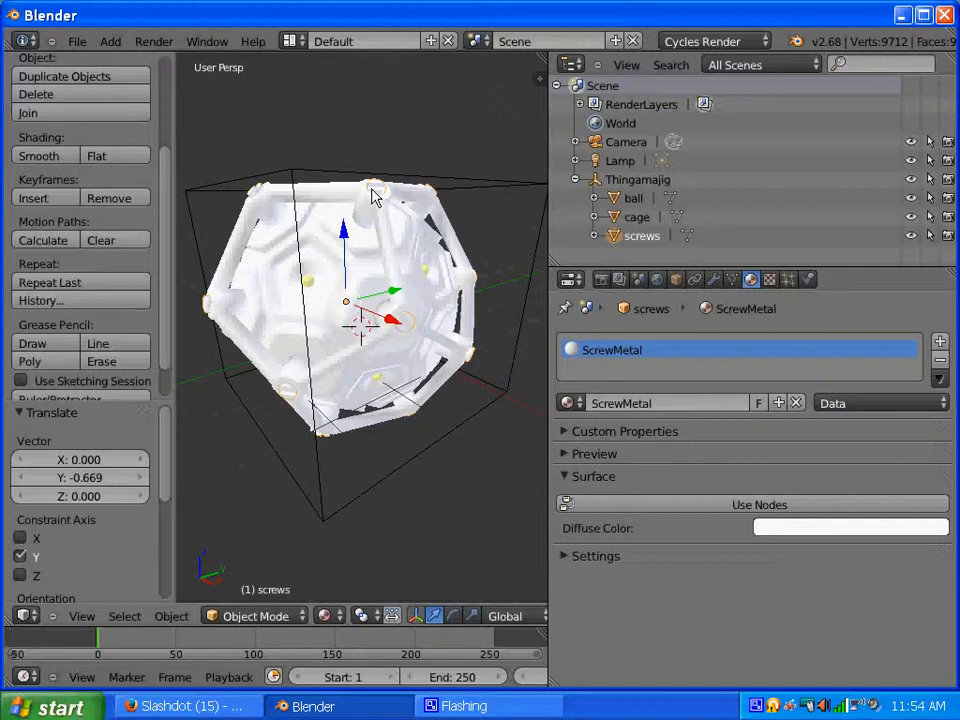
Examine the screws up close and enable shader nodes for the ScrewMetal material.
middle_drag(355, 343, 388, 345)
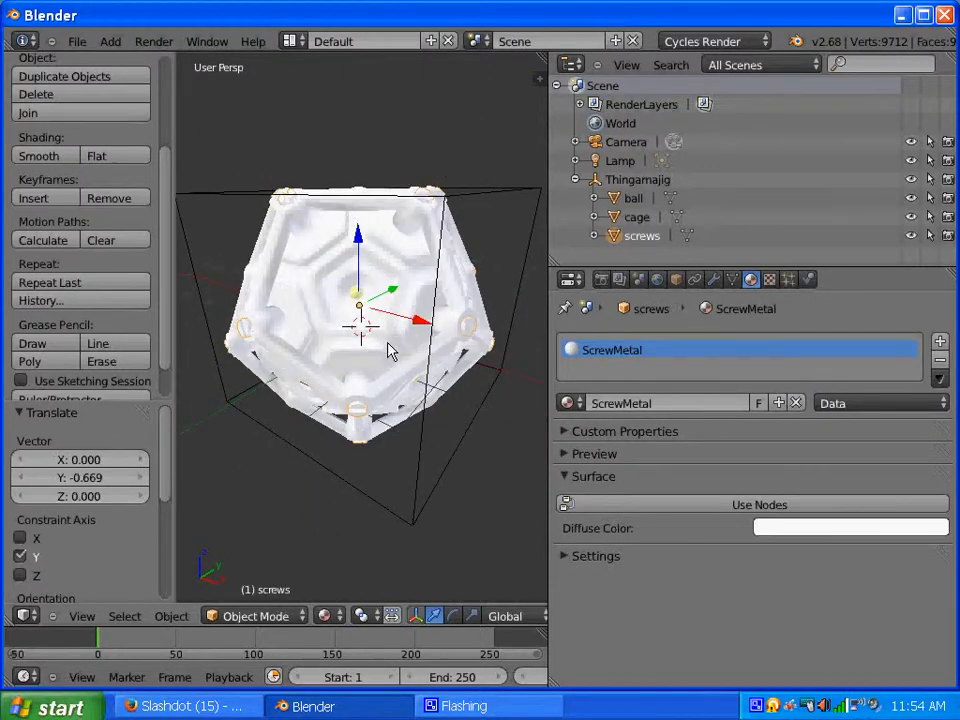
scroll(388, 345, up, 4)
scroll(390, 339, down, 6)
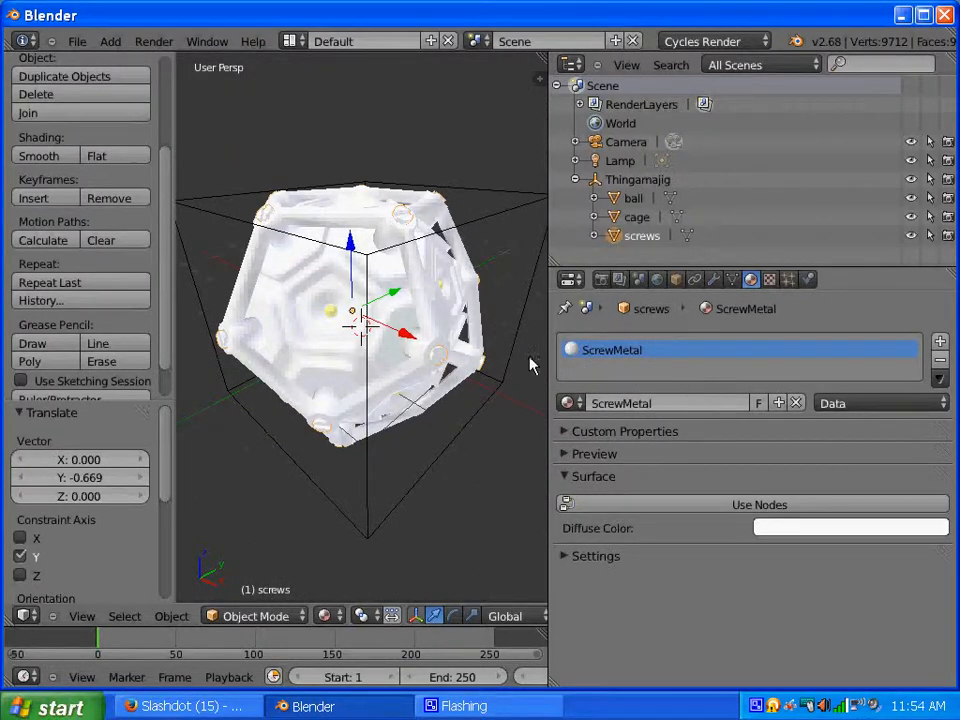
scroll(443, 302, up, 4)
scroll(443, 302, down, 2)
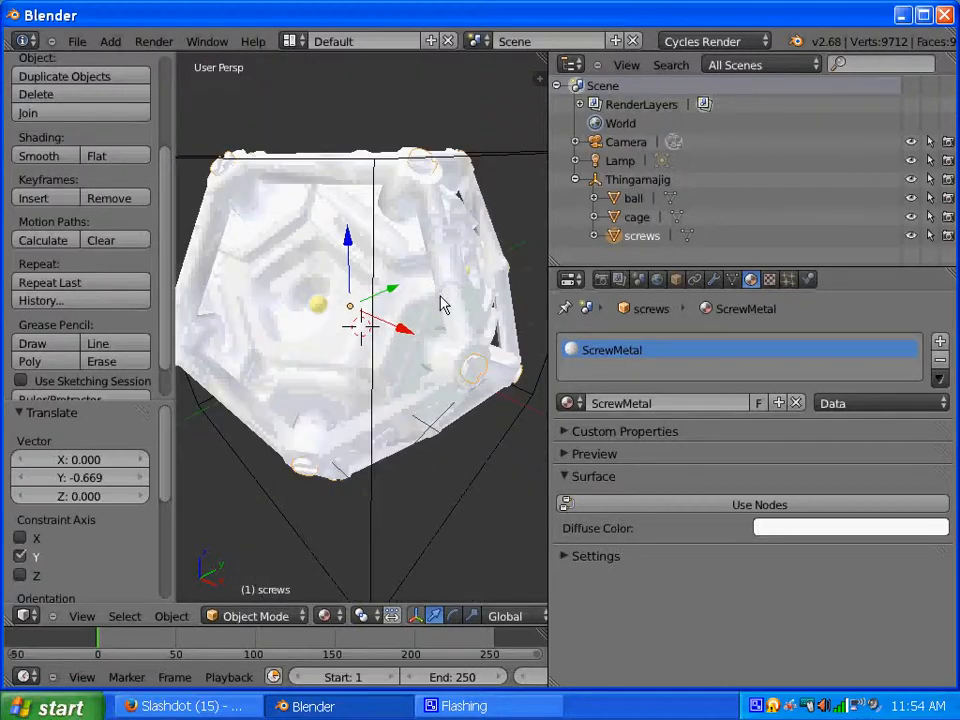
click(733, 508)
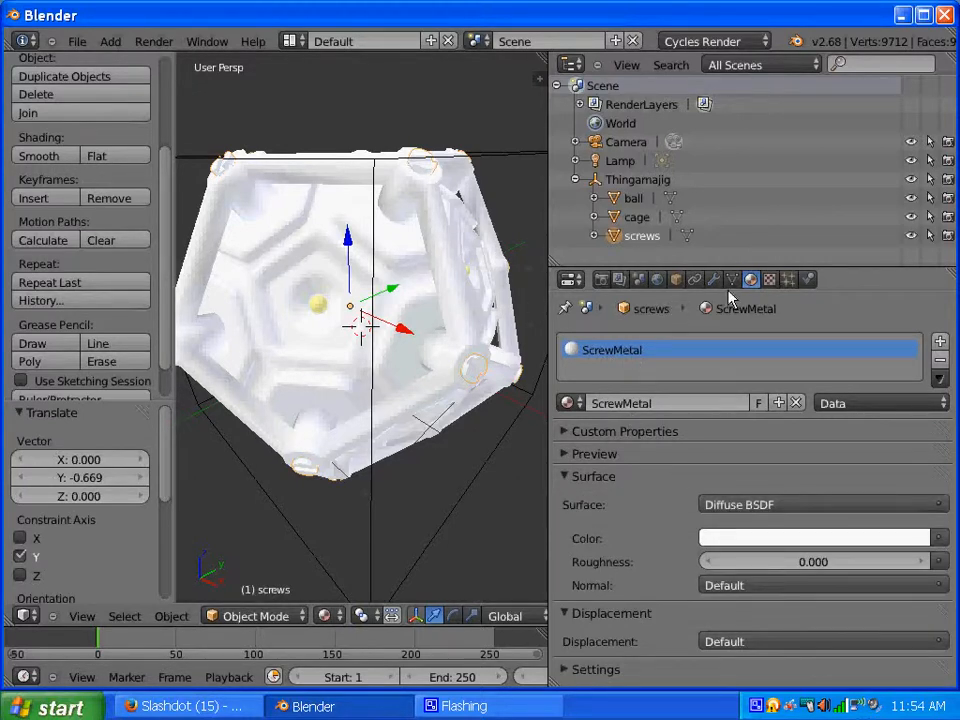
Enable shader nodes for both of the ball's materials, b2 and default2.
right_click(413, 257)
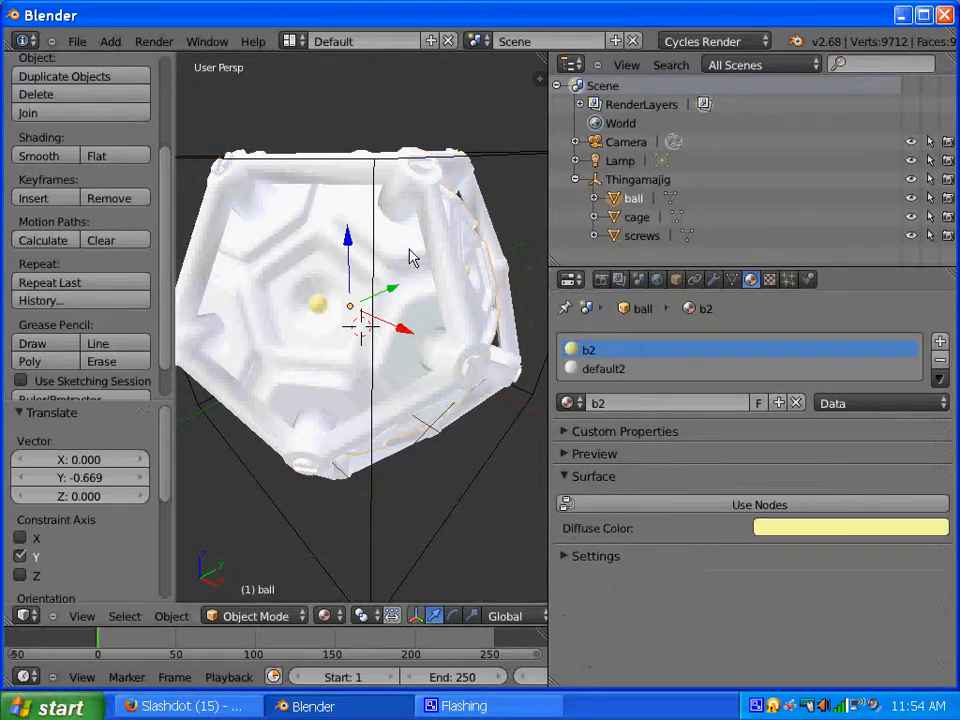
click(762, 505)
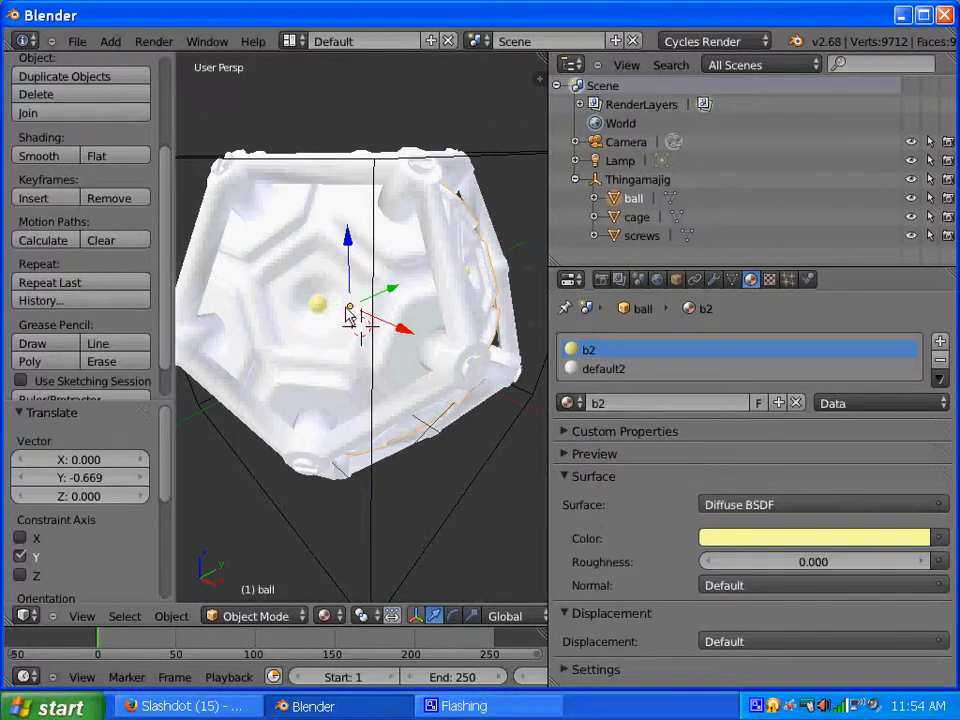
click(603, 369)
click(744, 507)
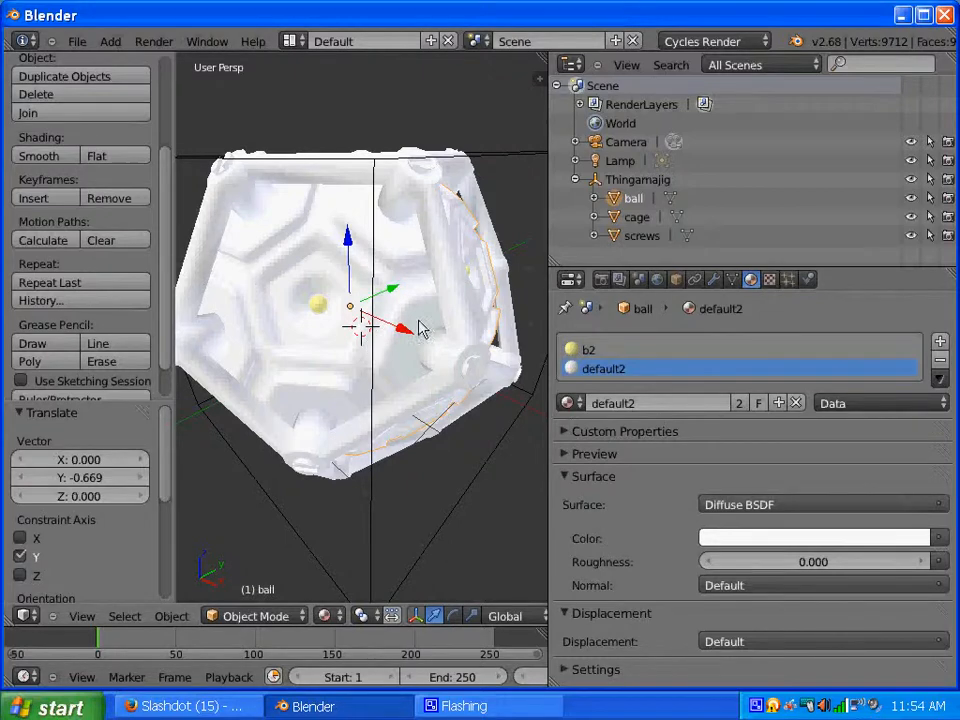
Make the cage's default2 material single-user and rename it CageMetal.
click(618, 218)
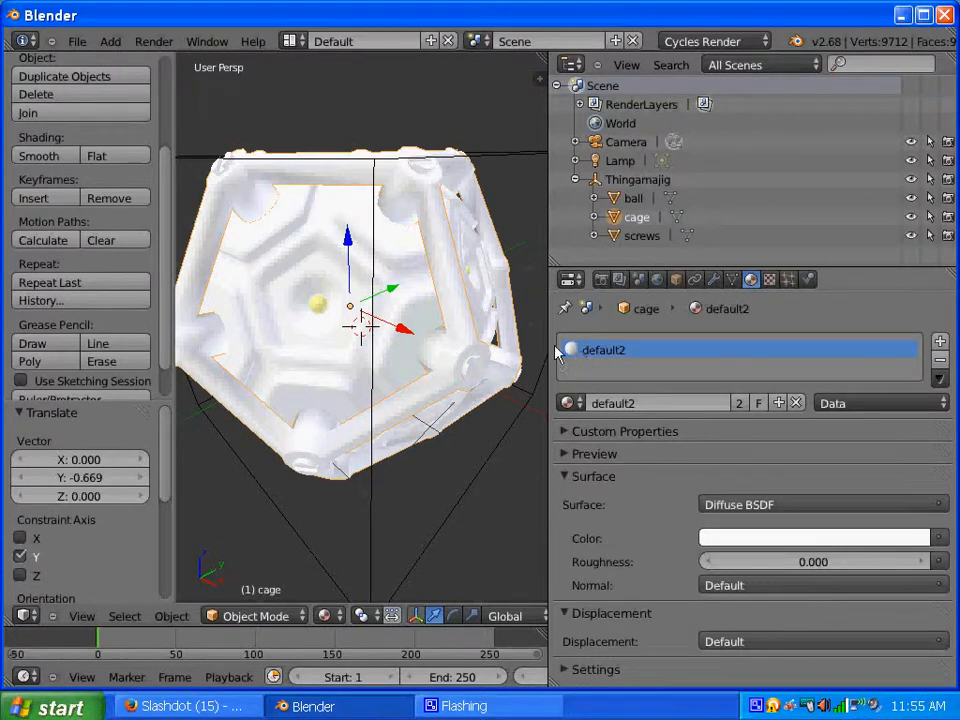
click(741, 405)
click(634, 403)
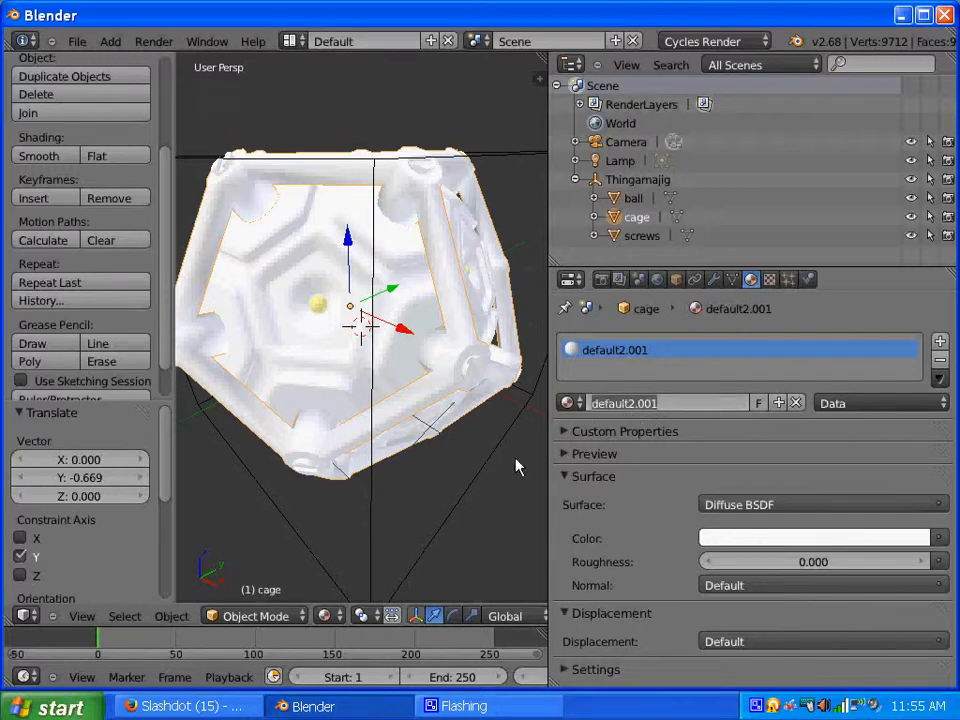
text(Cage)
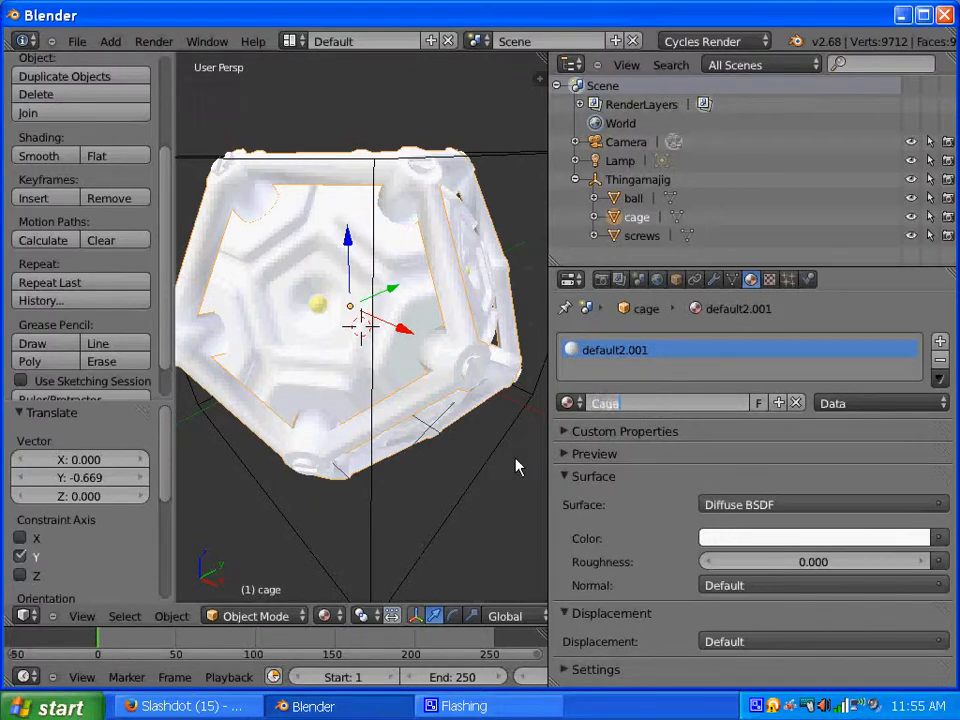
text(Metal)
key(Return)
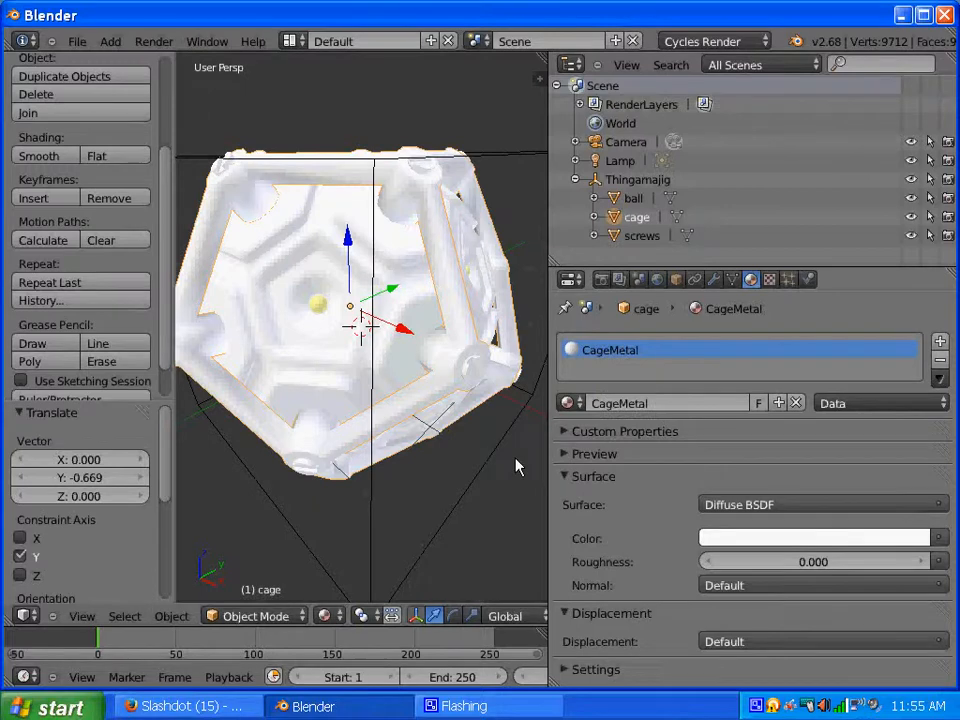
Select the ball and rename its default2 material MetalBall.
right_click(375, 253)
right_click(375, 250)
right_click(378, 247)
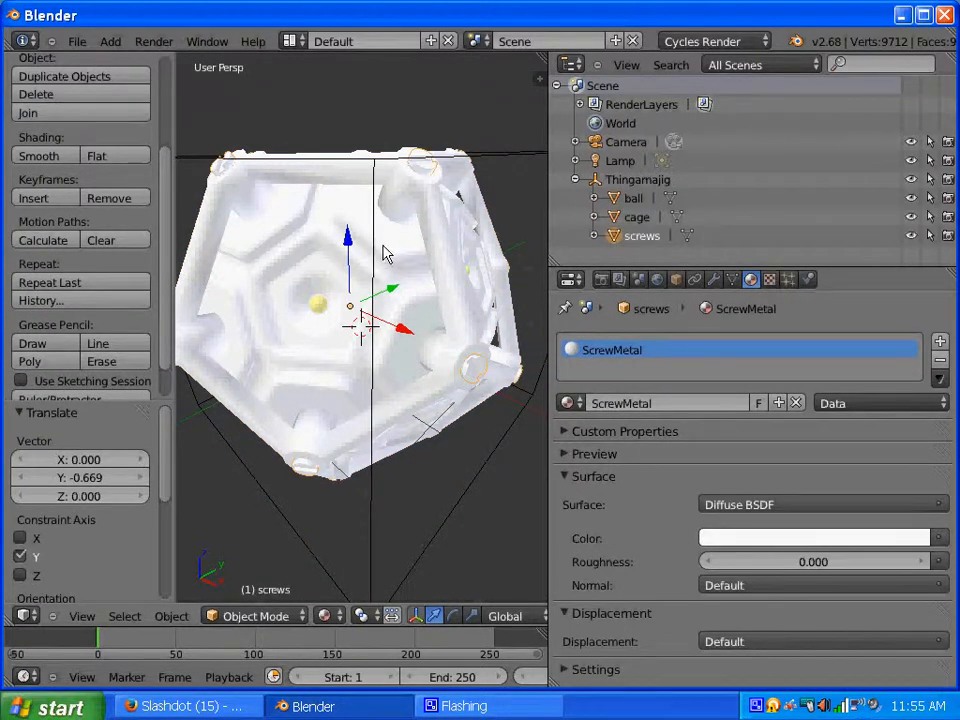
right_click(378, 249)
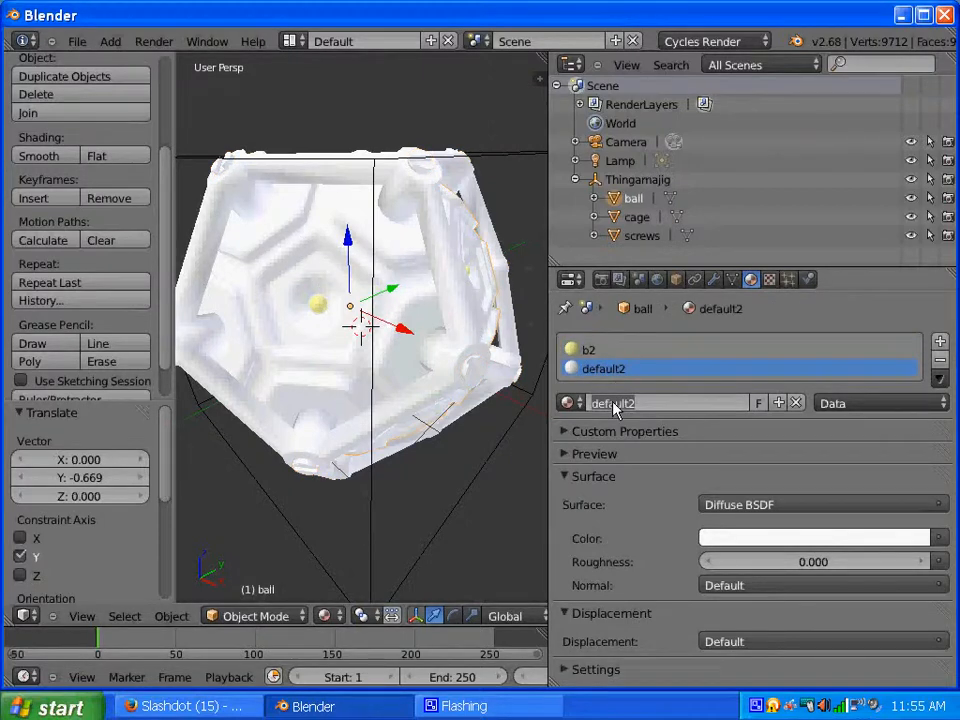
text(MetalBall)
key(Return)
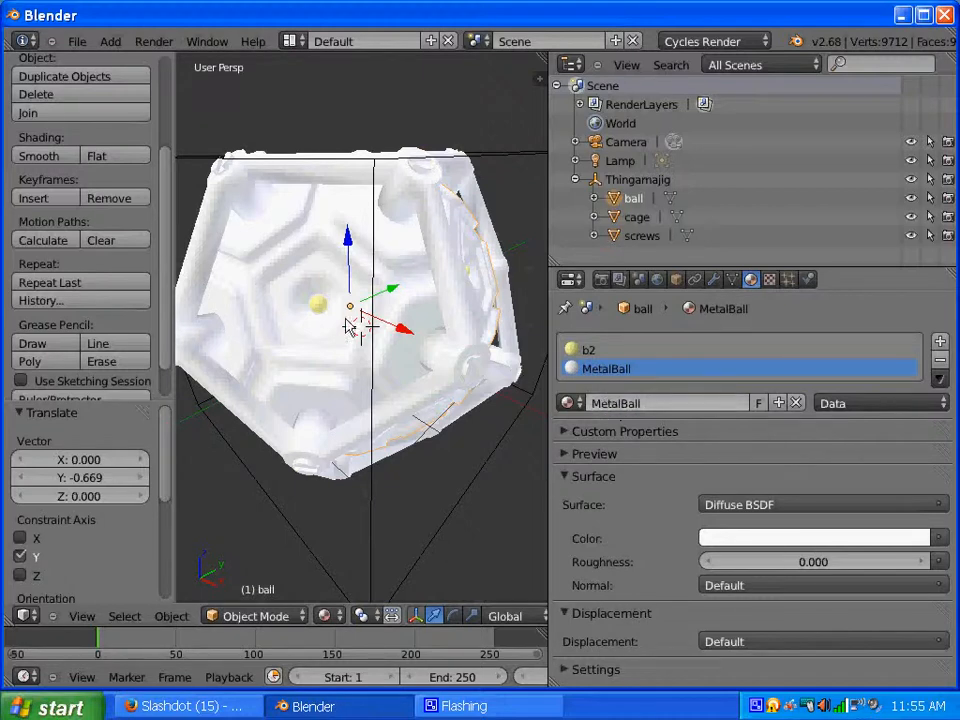
Rename the ball's b2 material GlowyLight.
click(573, 350)
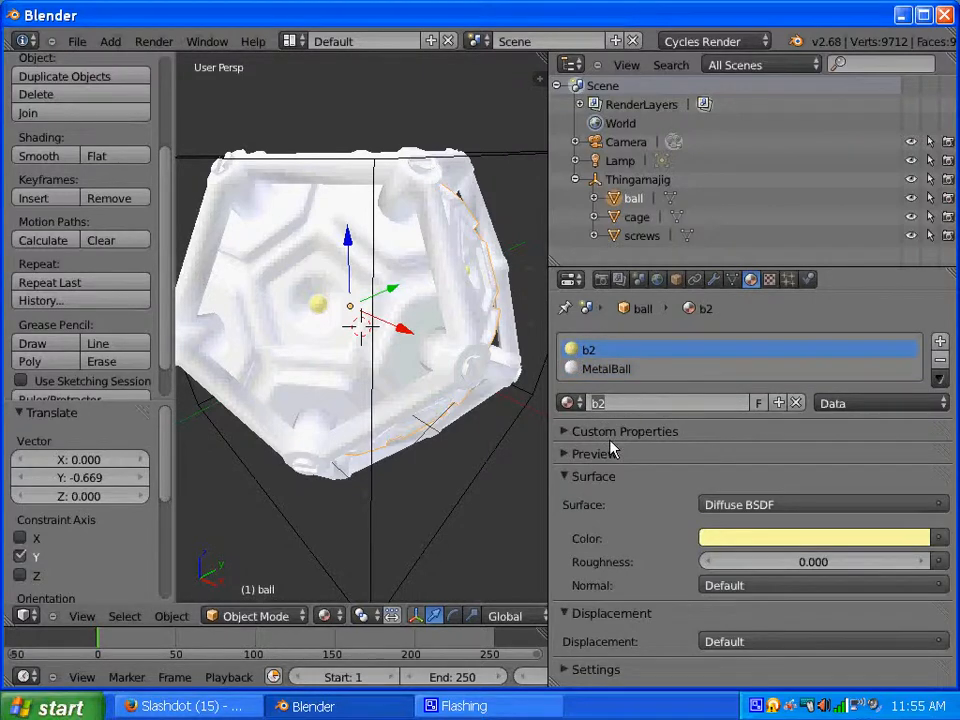
text(GlowyLight)
key(Return)
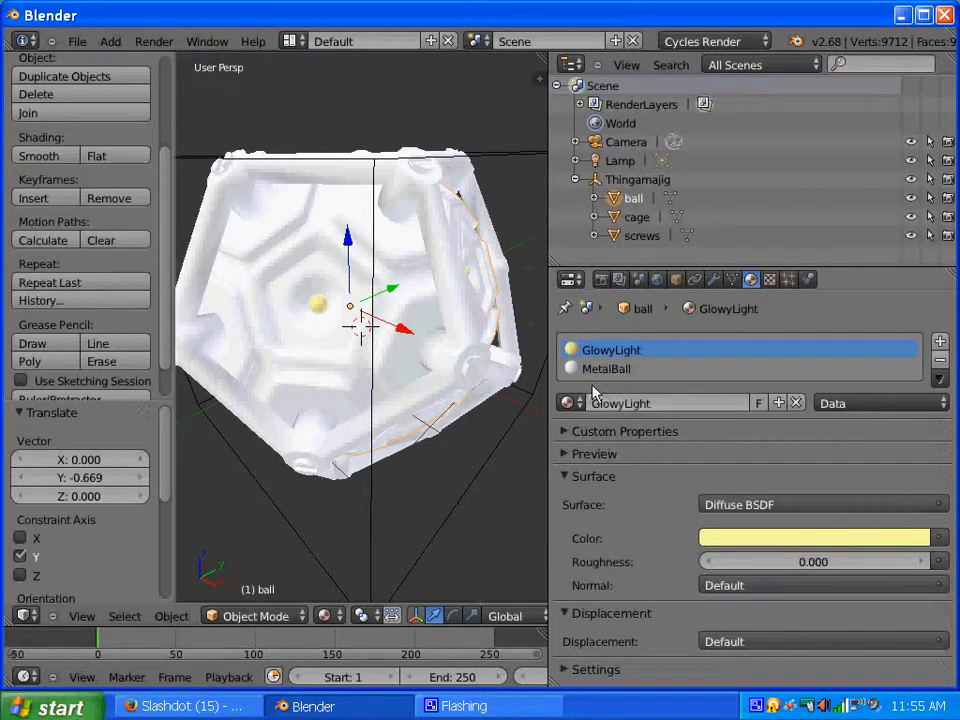
scroll(393, 402, down, 2)
scroll(367, 328, up, 2)
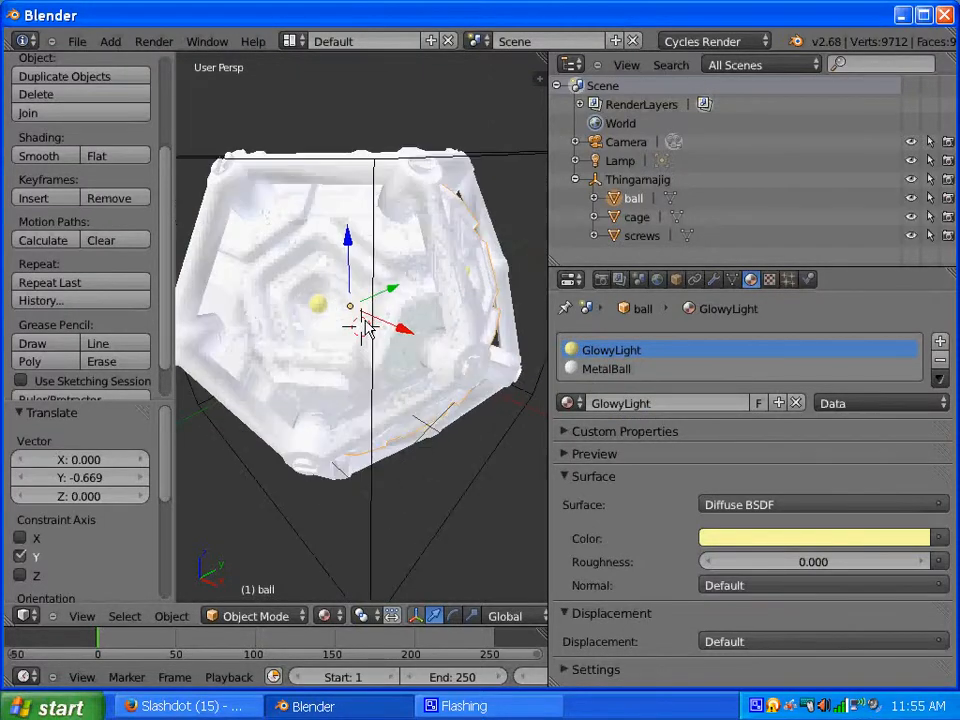
Change the GlowyLight material's surface shader to Emission and set its color to a bright green.
middle_drag(322, 332, 359, 335)
scroll(359, 335, up, 1)
scroll(371, 339, down, 2)
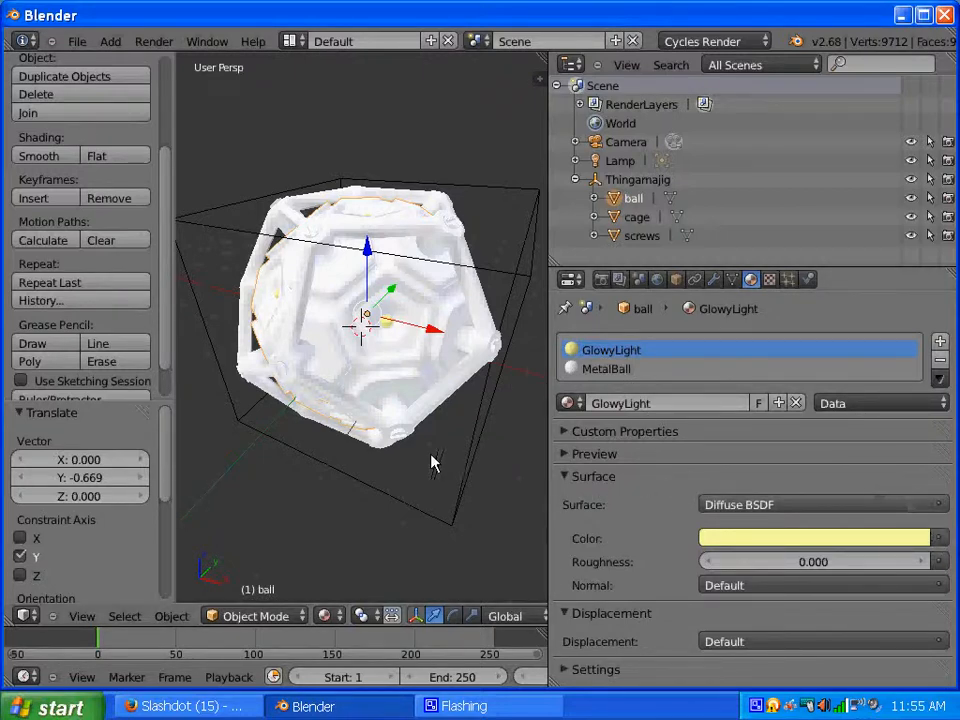
click(943, 505)
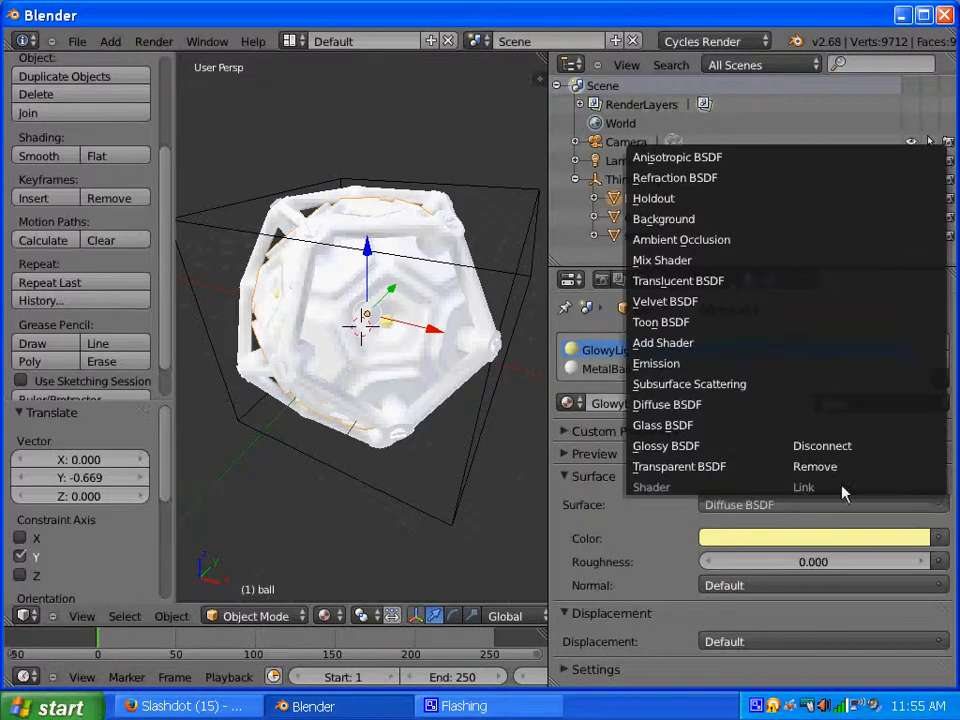
click(656, 363)
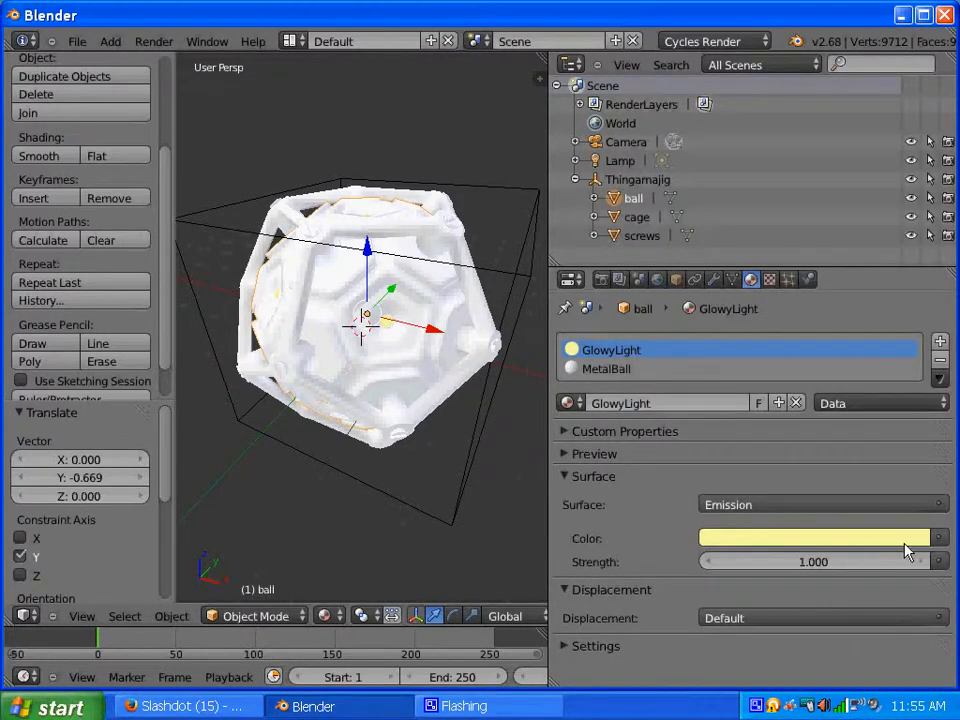
click(805, 538)
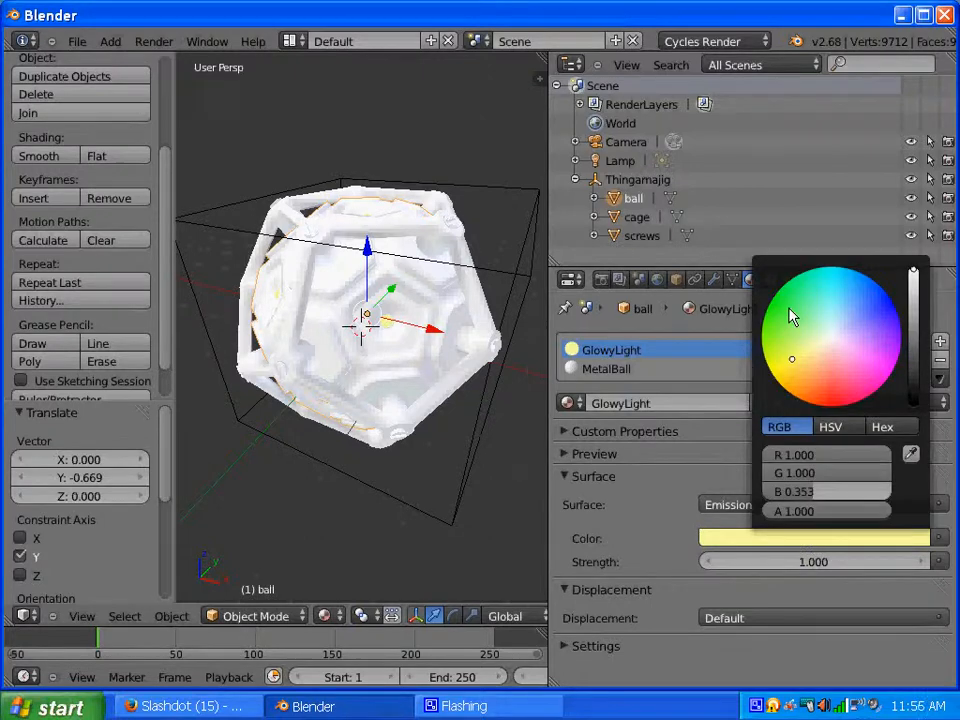
drag(790, 316, 777, 296)
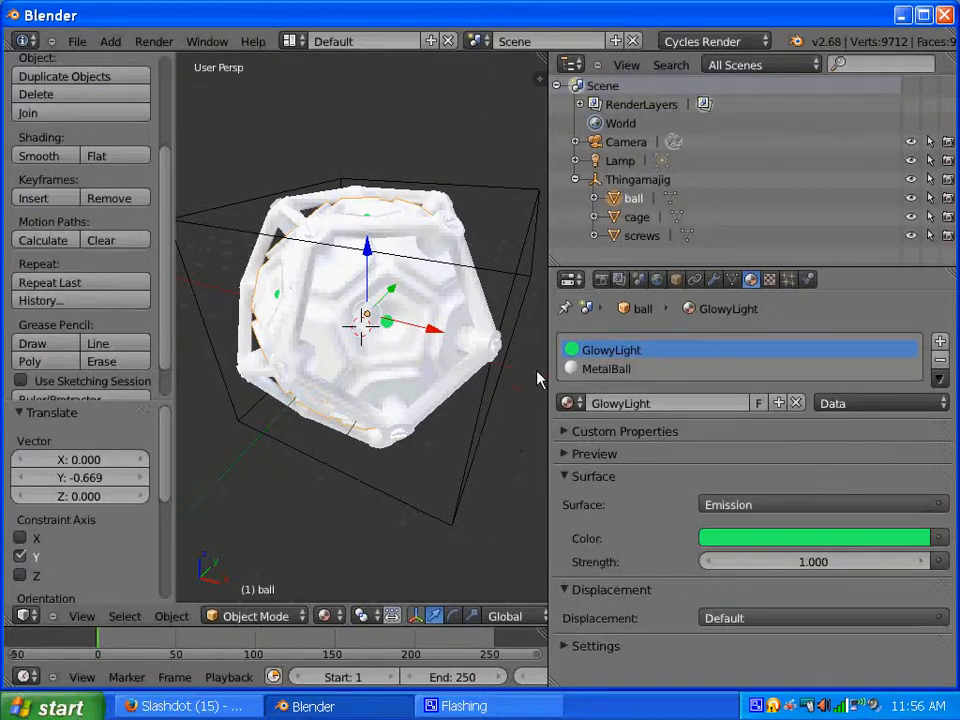
Make MetalBall the active material and show its shader nodes in the Compositing screen layout.
drag(548, 342, 688, 350)
click(710, 368)
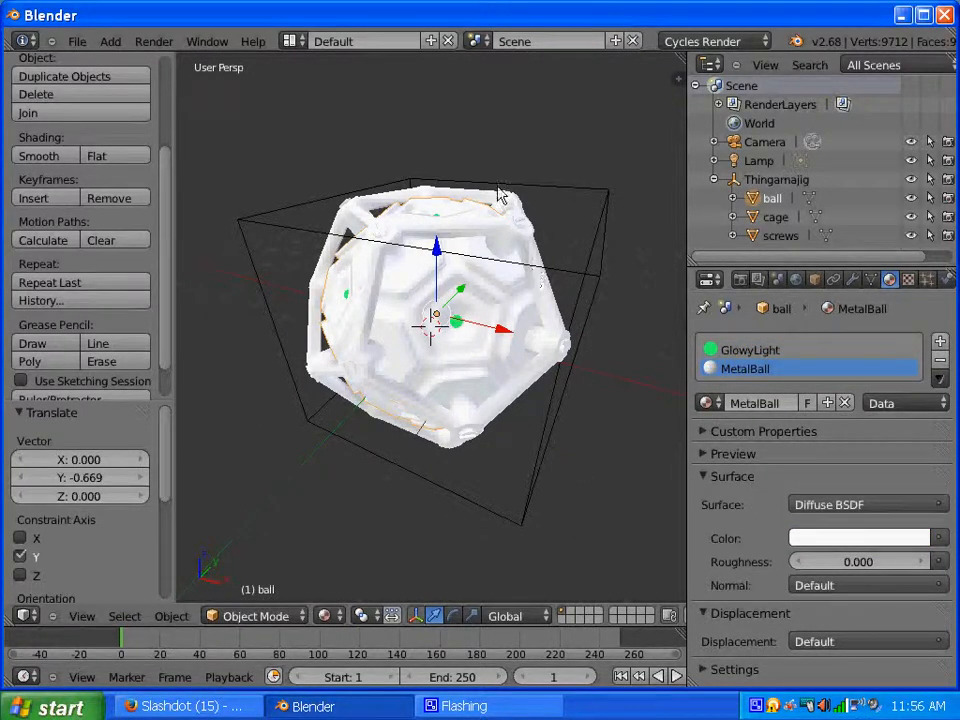
click(290, 41)
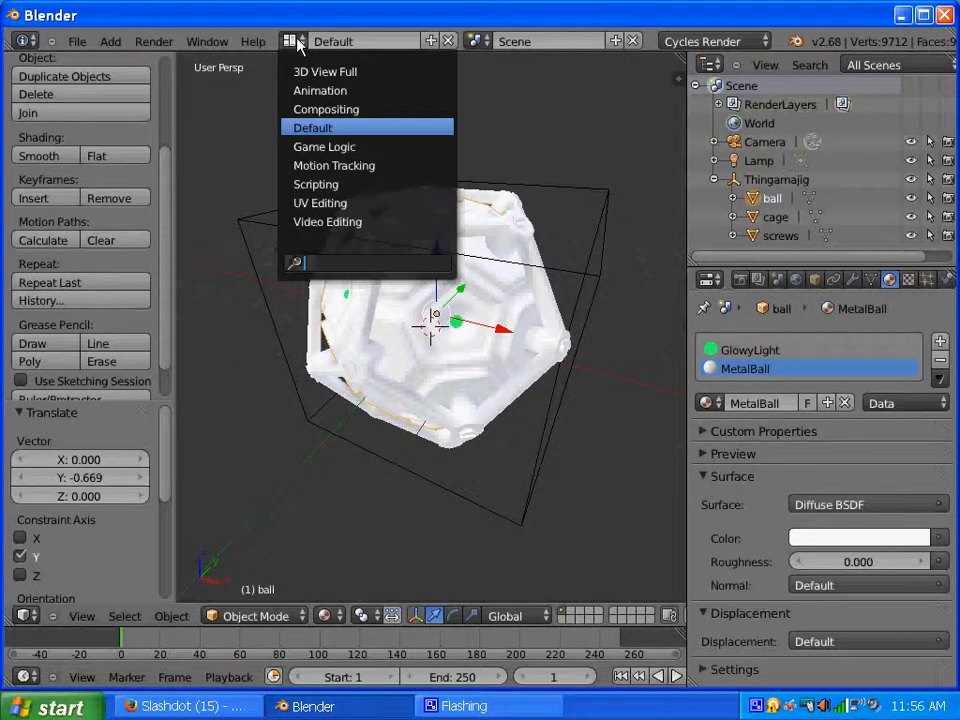
click(315, 109)
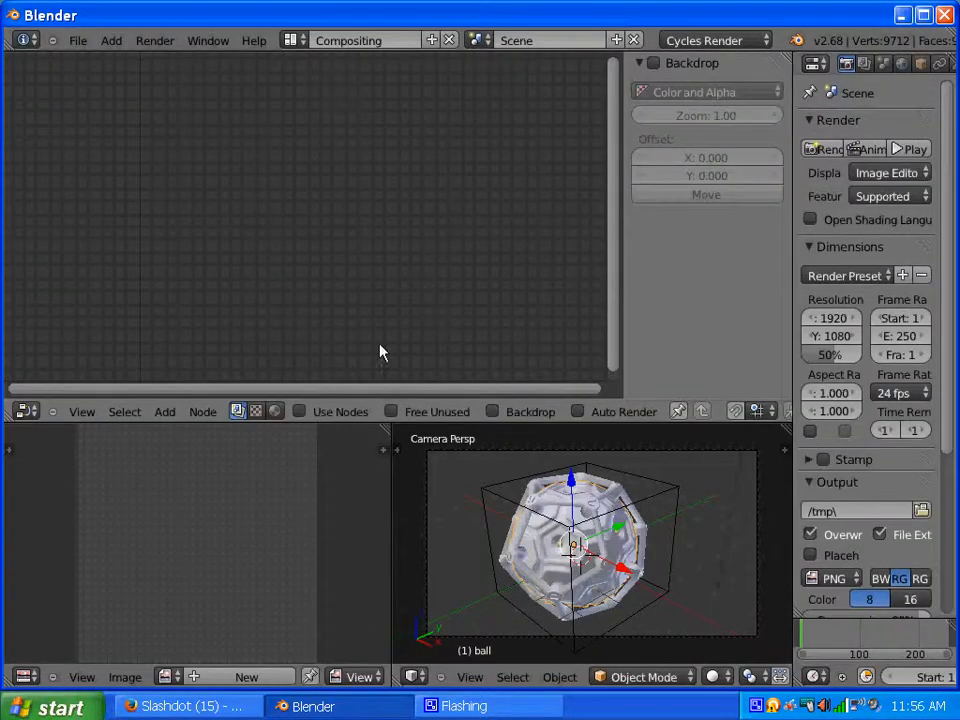
click(277, 411)
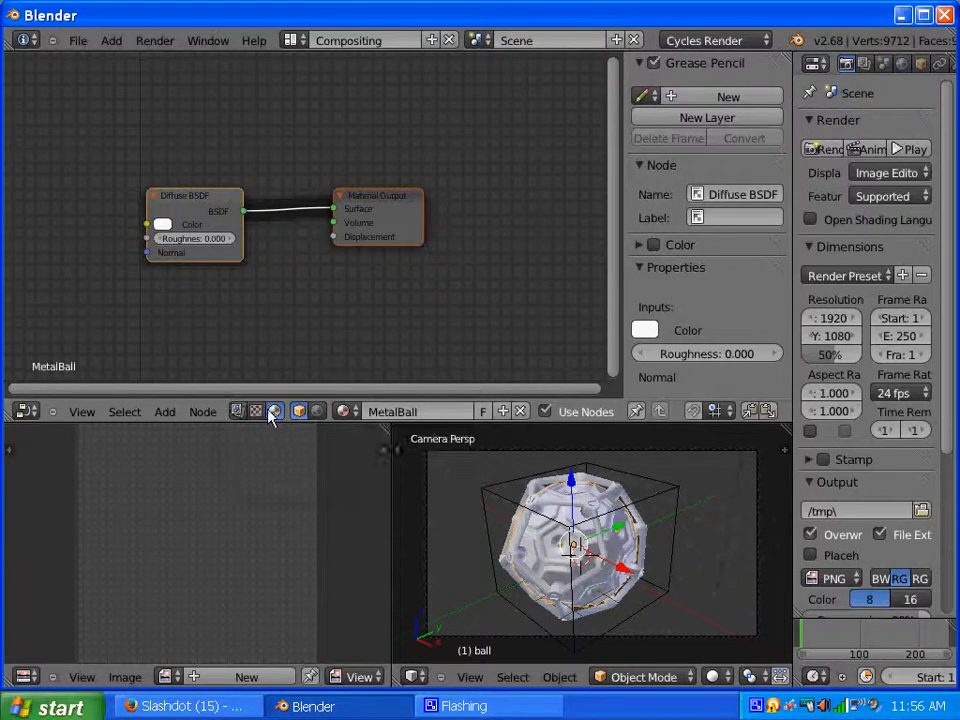
Darken the Background color in the World's shader nodes, then return to the object's material nodes.
click(318, 412)
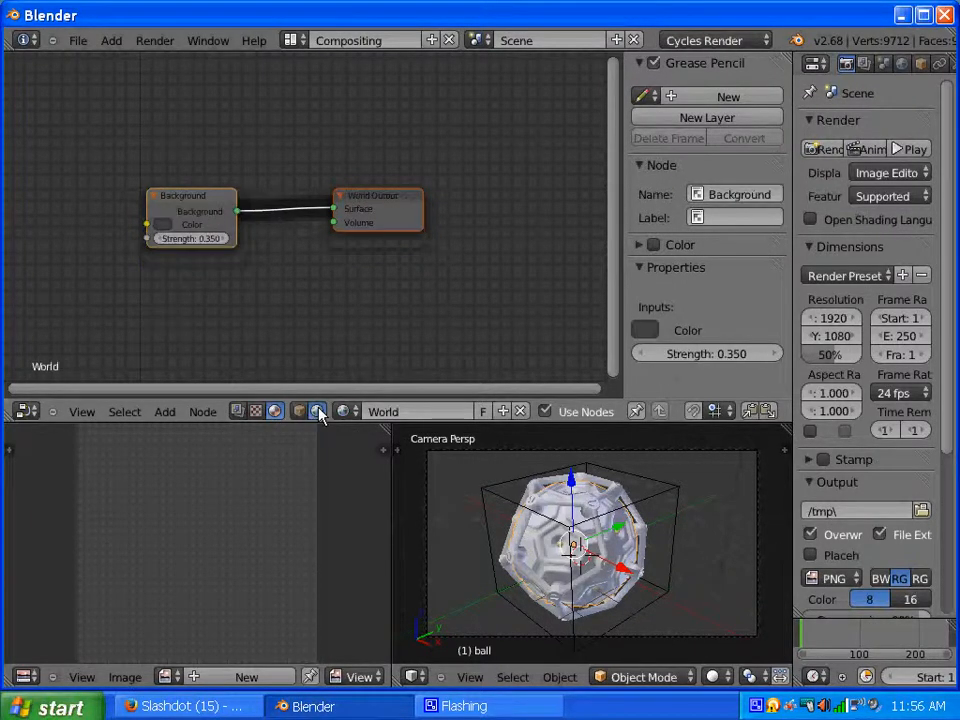
drag(184, 200, 199, 176)
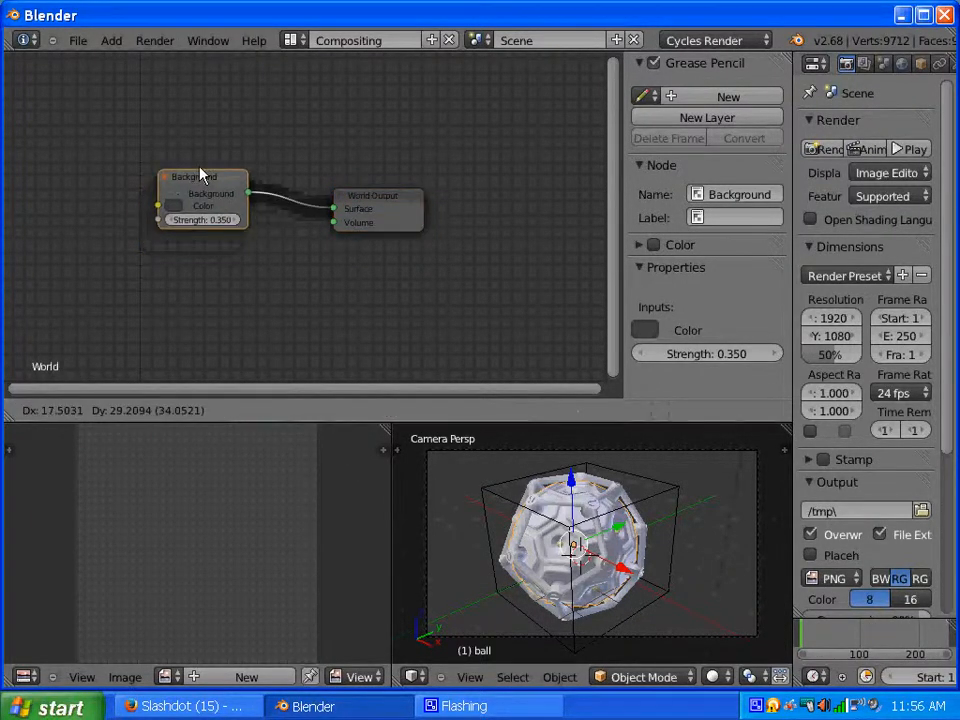
click(175, 210)
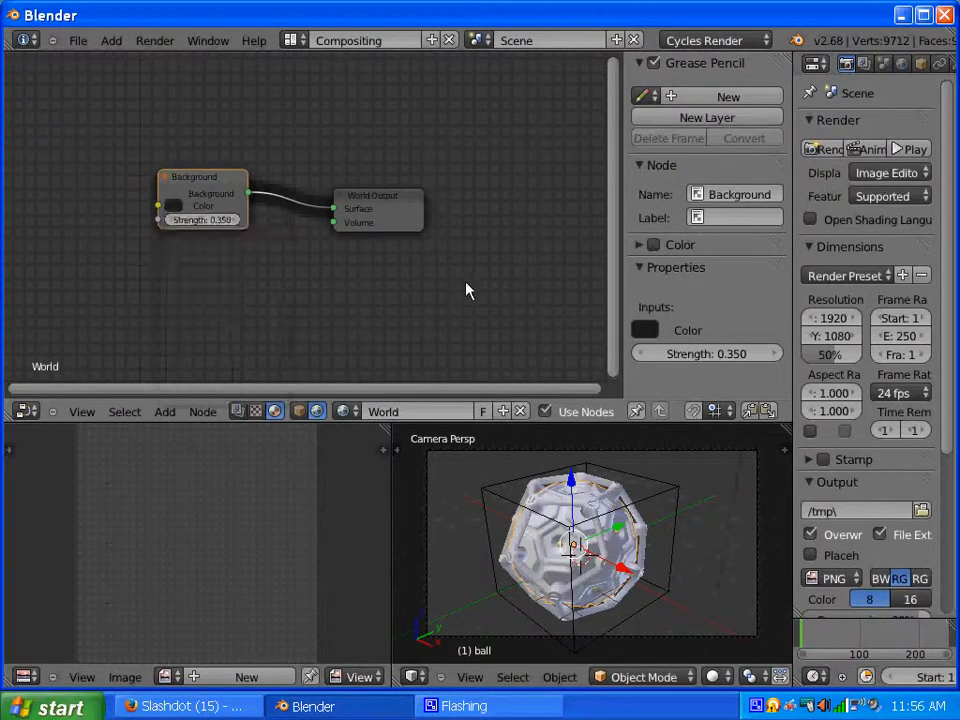
click(300, 411)
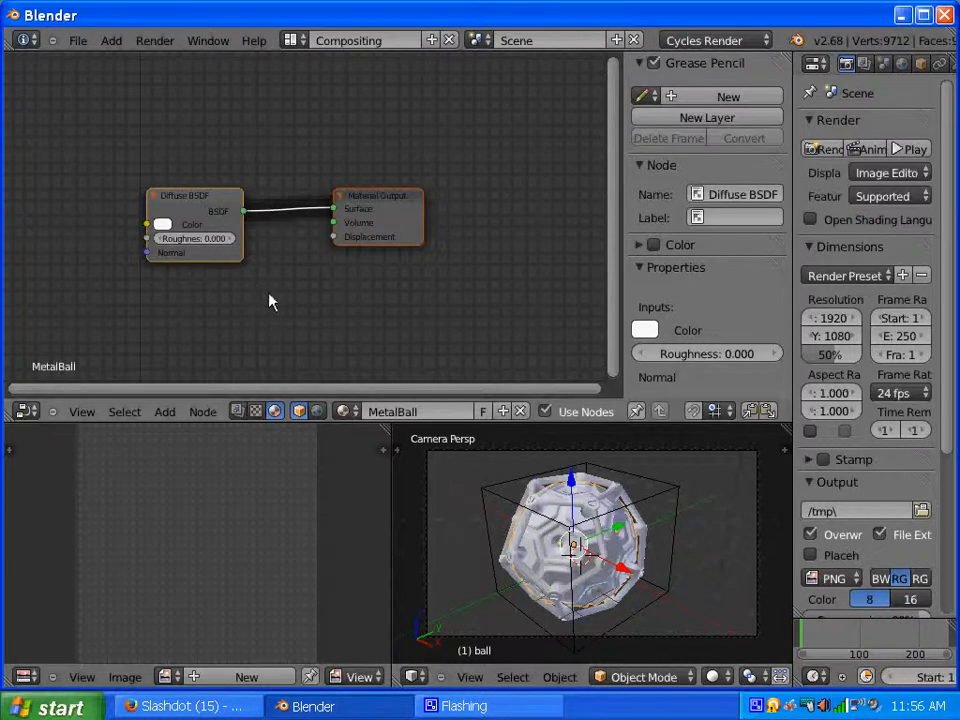
Compare the shader nodes of the cage and the ball, checking both GlowyLight and MetalBall in the ball's material properties.
right_click(553, 553)
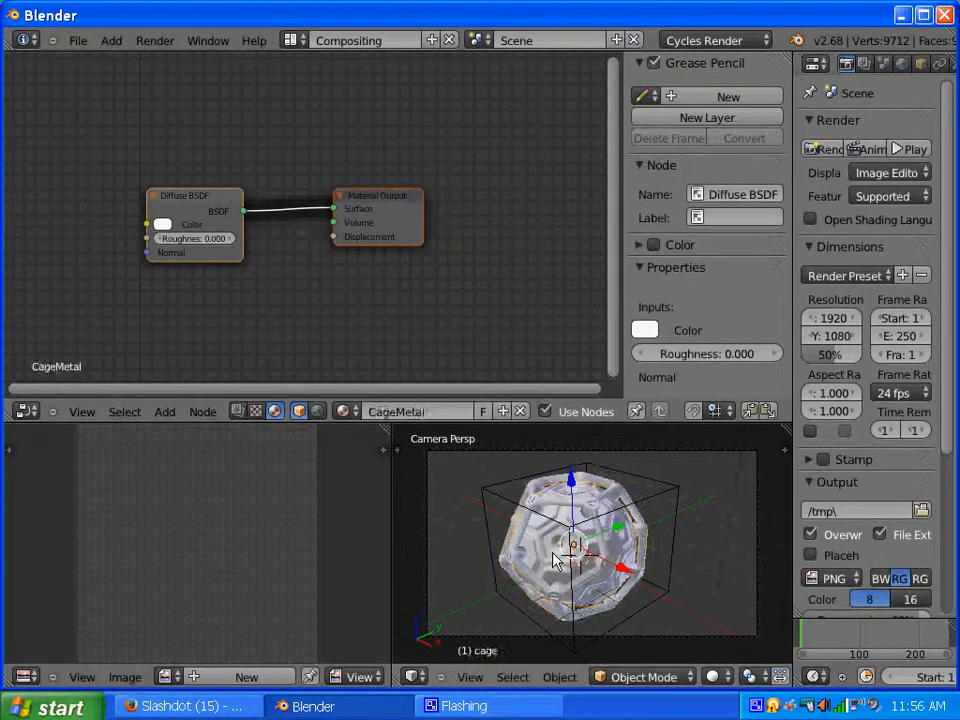
right_click(548, 556)
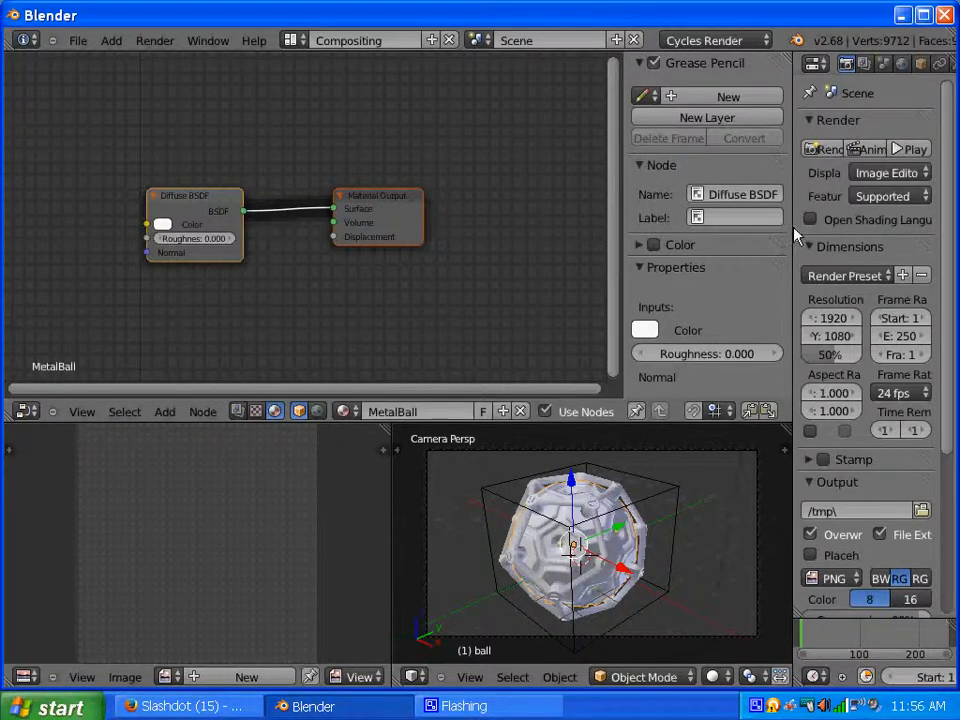
drag(793, 240, 772, 240)
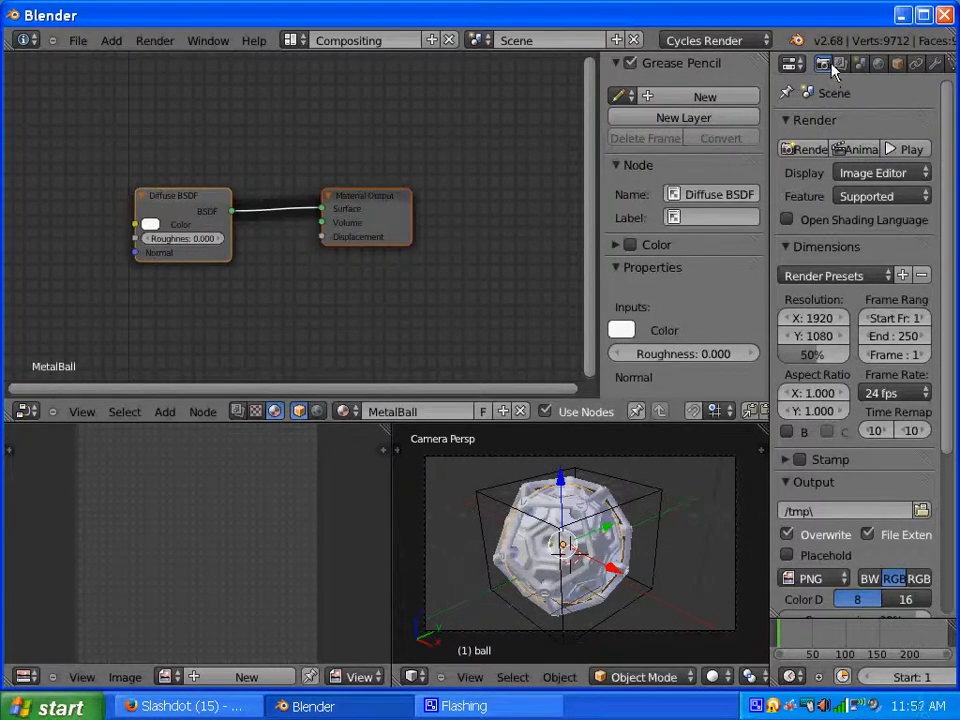
scroll(833, 70, down, 2)
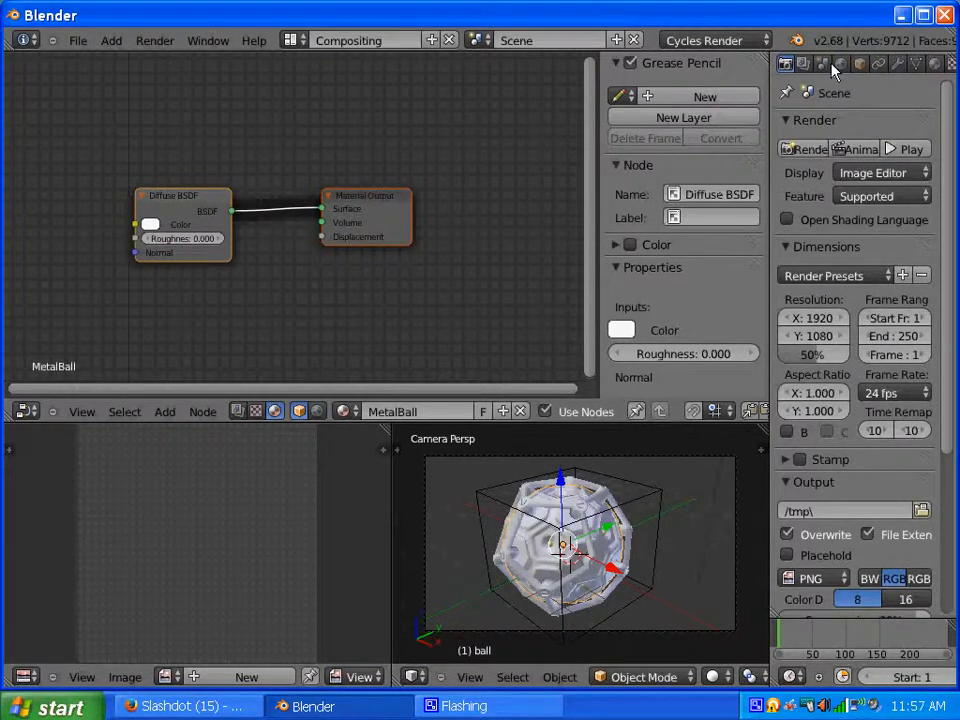
scroll(833, 70, down, 1)
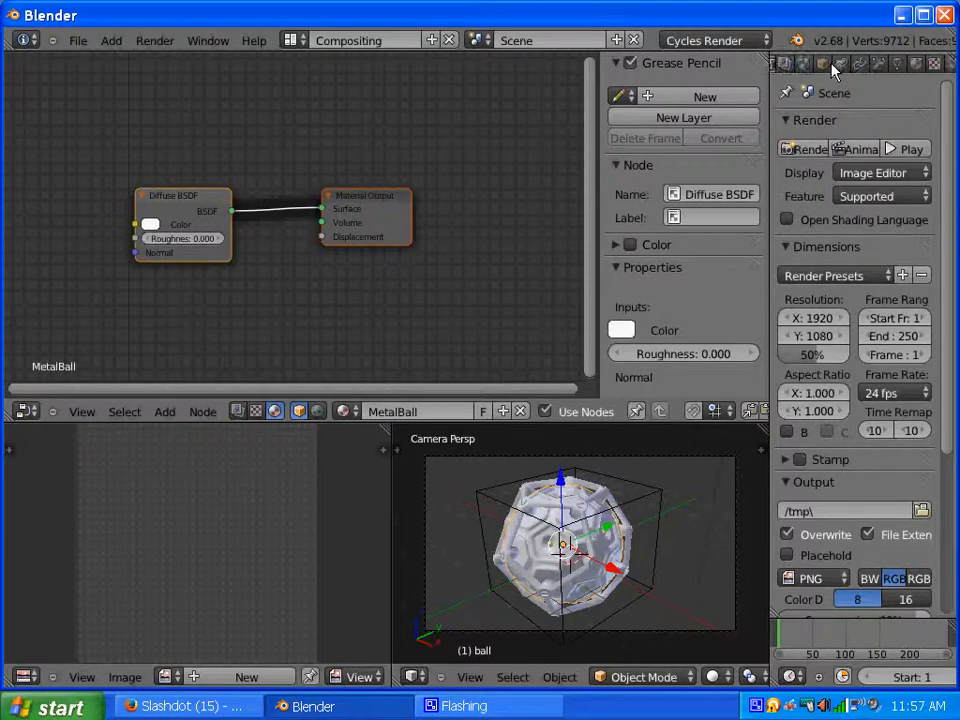
click(841, 65)
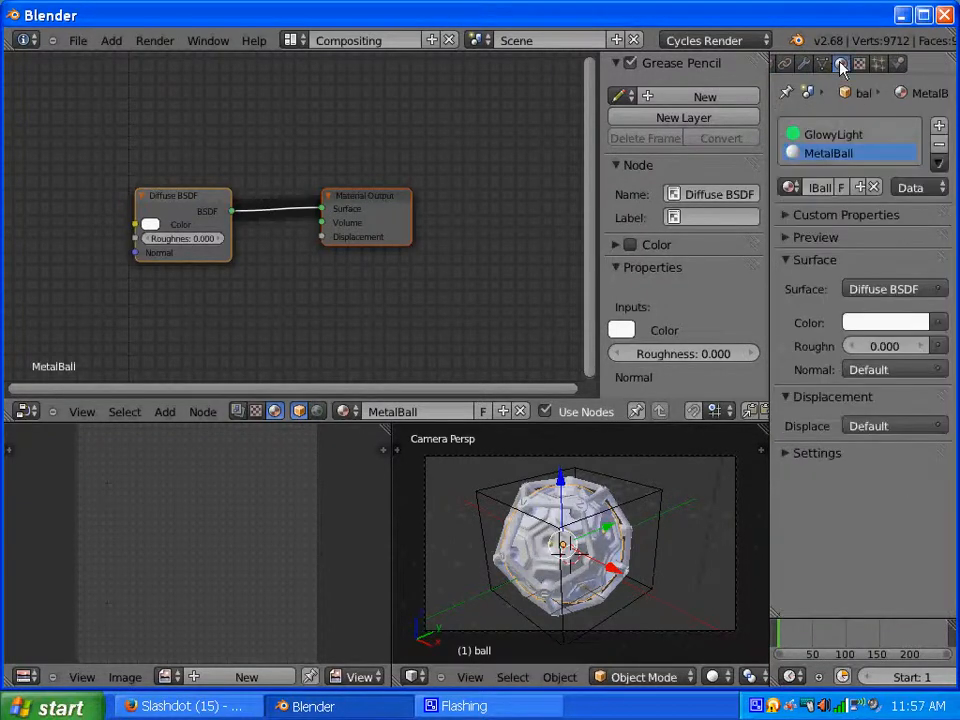
click(796, 136)
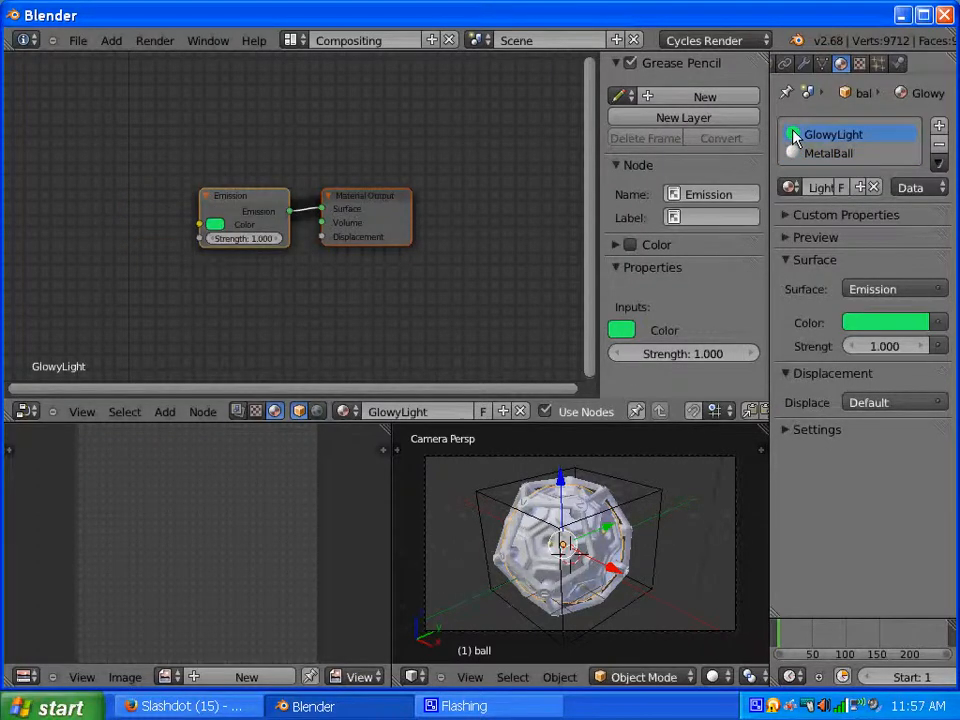
click(795, 157)
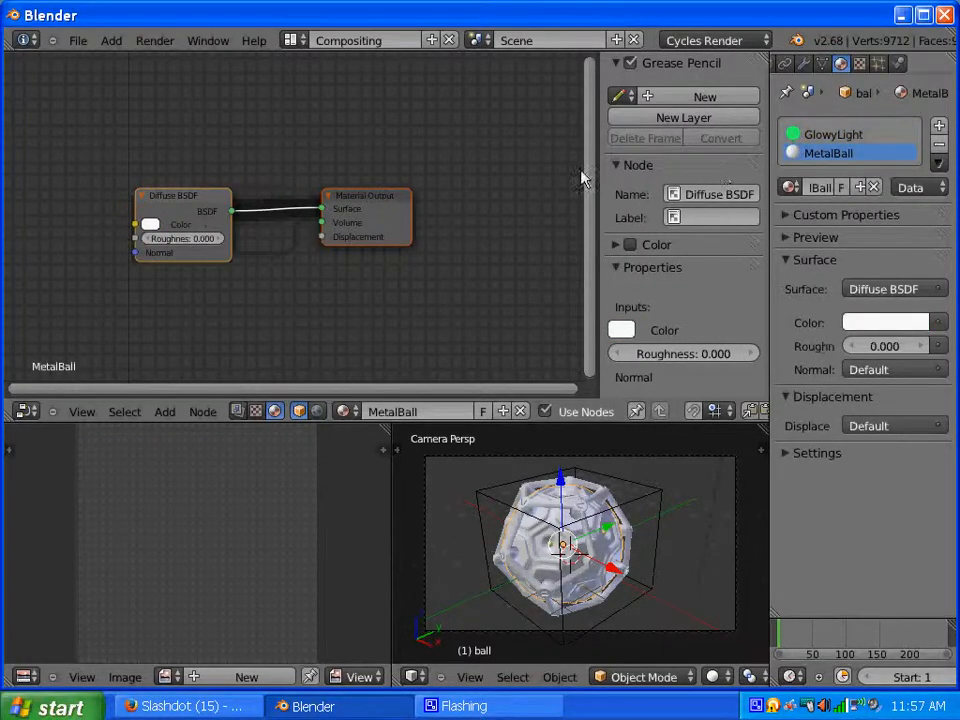
Space out MetalBall's Diffuse BSDF and Material Output nodes and place a new Glossy BSDF node below the Diffuse BSDF.
drag(369, 204, 469, 199)
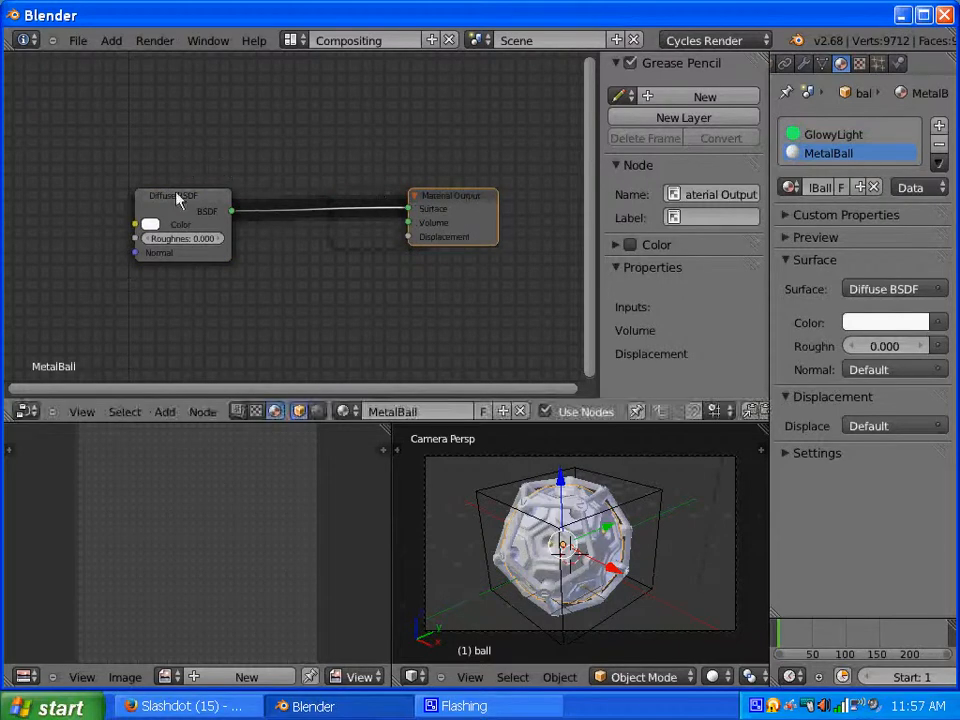
drag(178, 197, 169, 171)
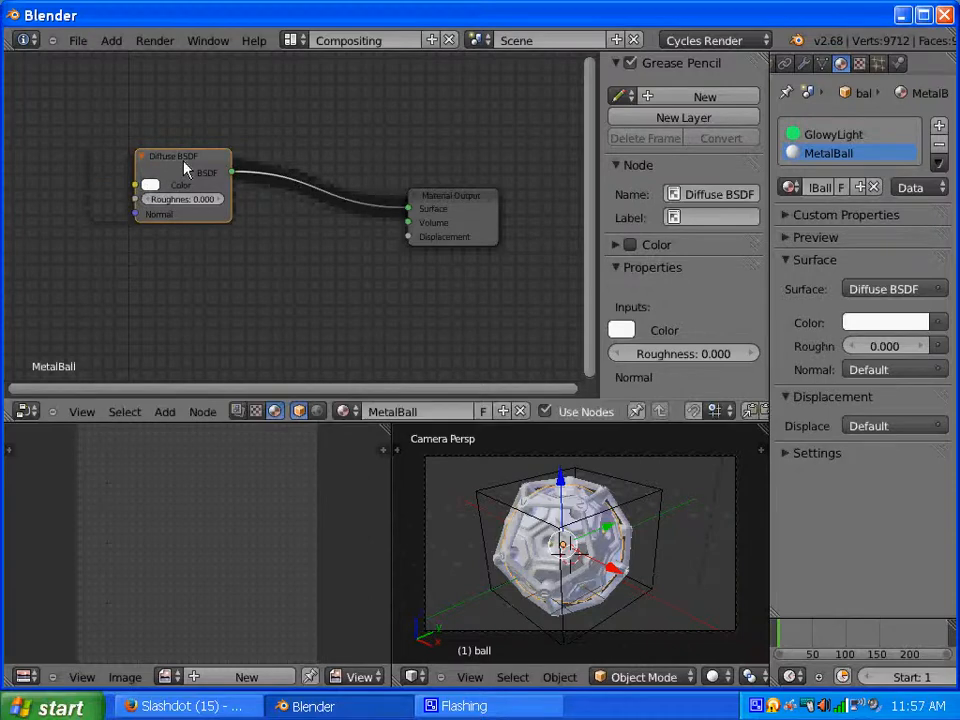
click(168, 414)
mouse_move(199, 381)
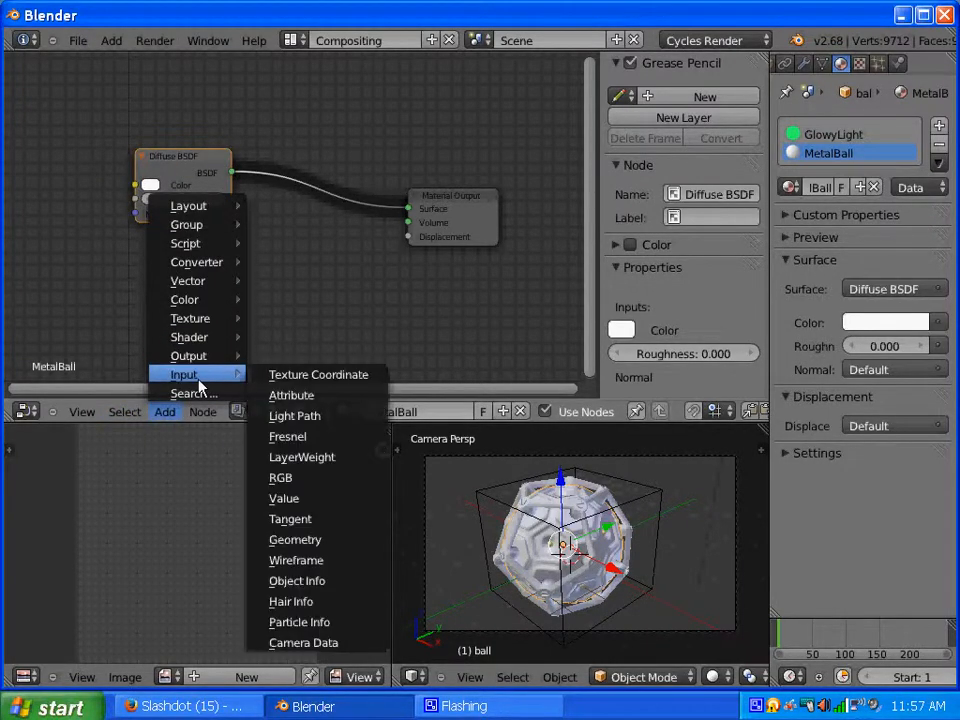
mouse_move(193, 337)
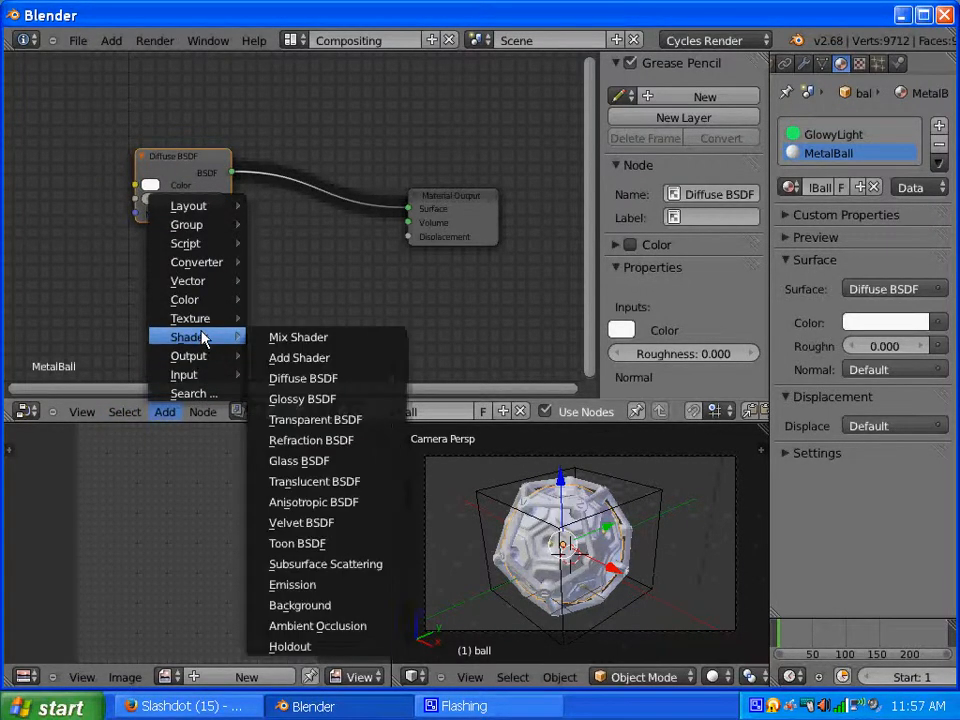
click(326, 400)
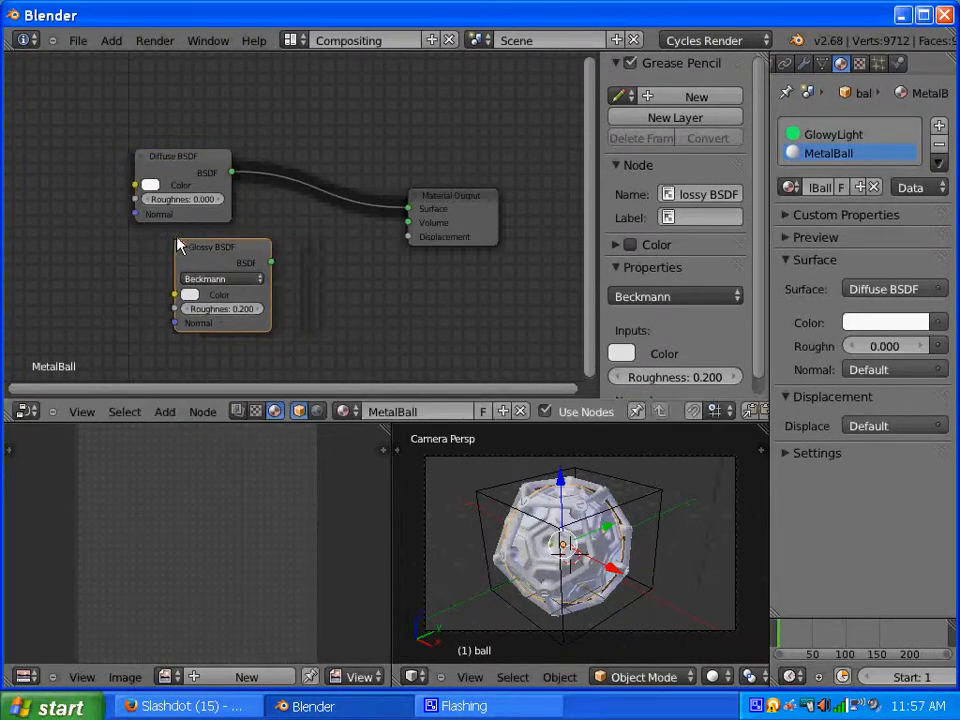
click(178, 245)
Delete the Diffuse BSDF node and connect the Glossy BSDF output to the Material Output's Surface input.
drag(176, 156, 175, 126)
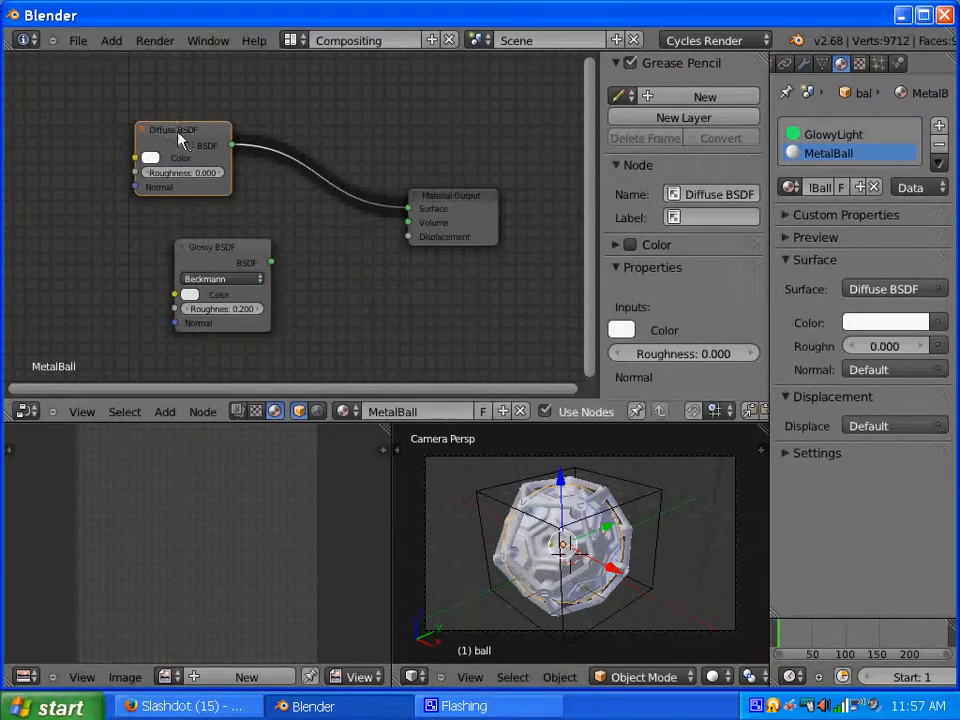
key(x)
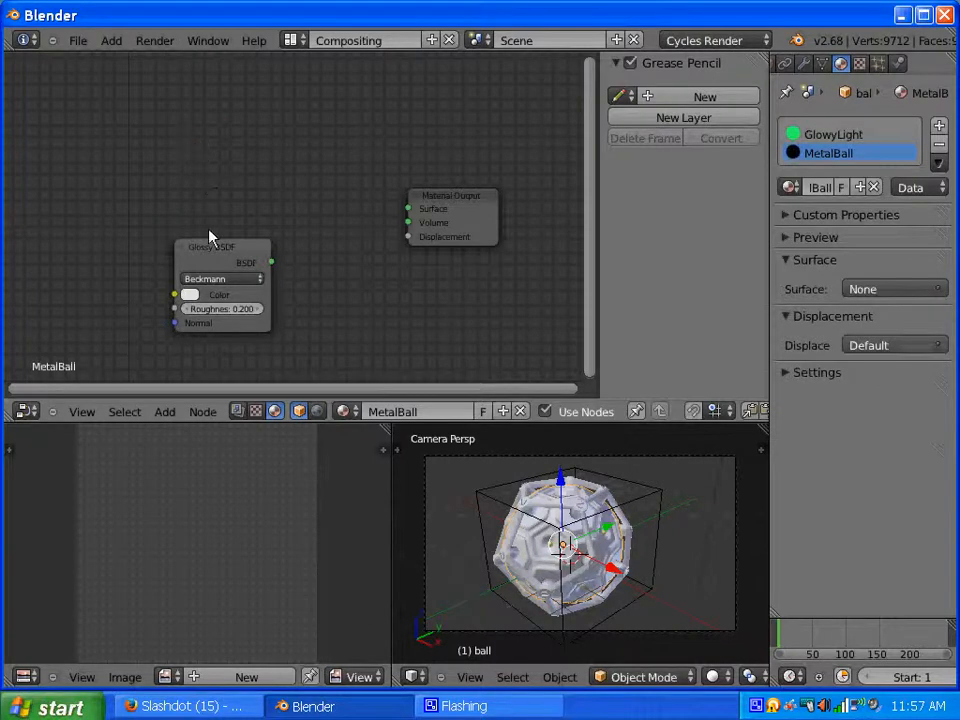
drag(210, 240, 407, 208)
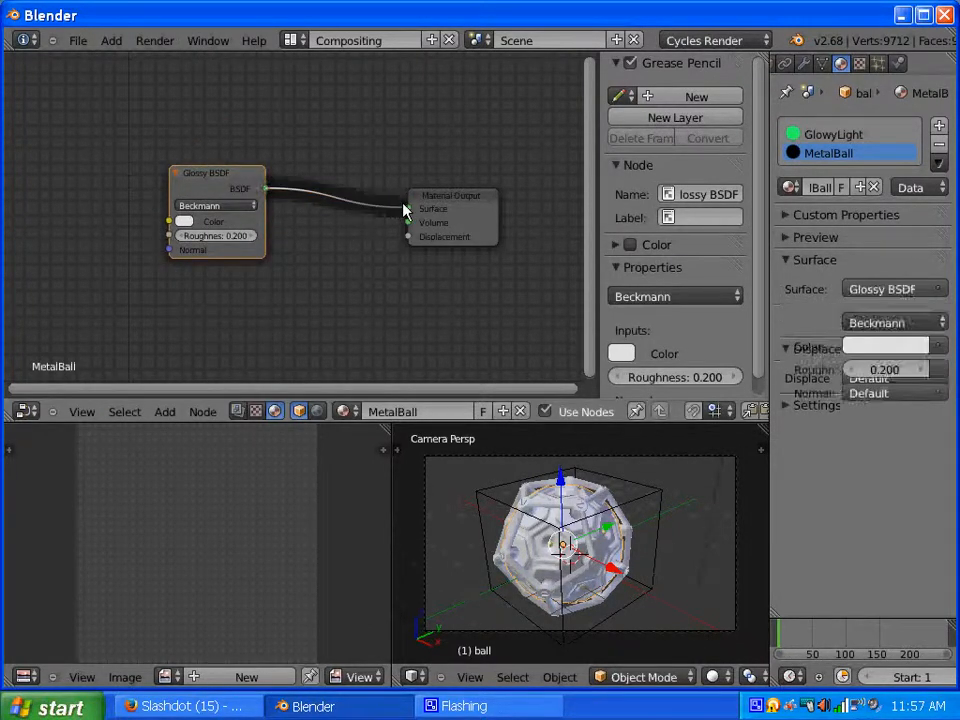
Move the Glossy BSDF node up and set its color to a darkened golden tan.
drag(204, 178, 196, 128)
click(173, 182)
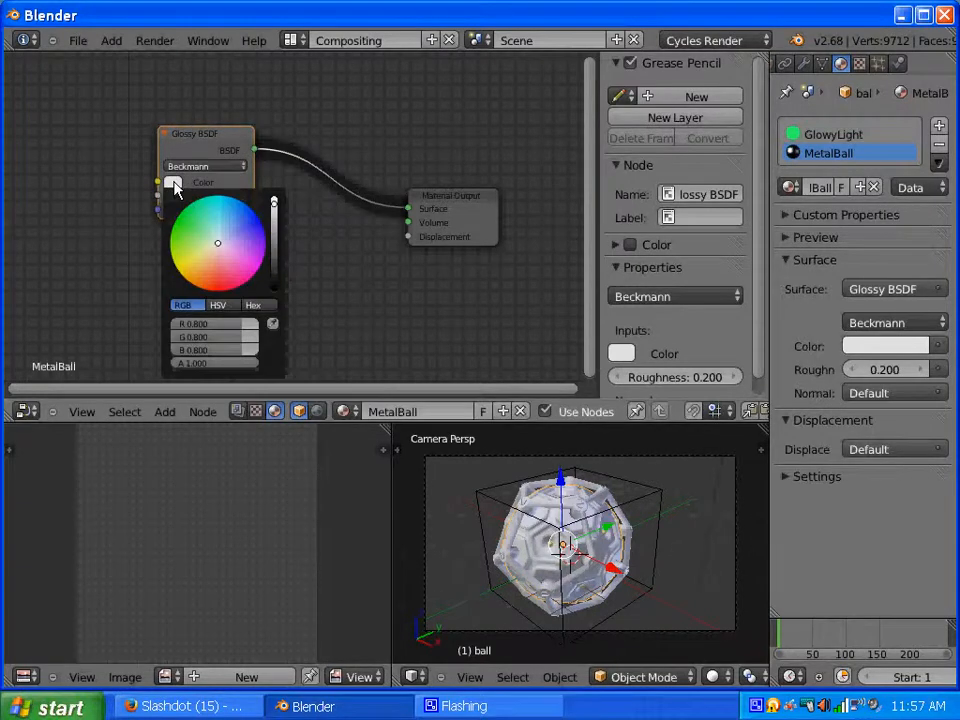
click(199, 272)
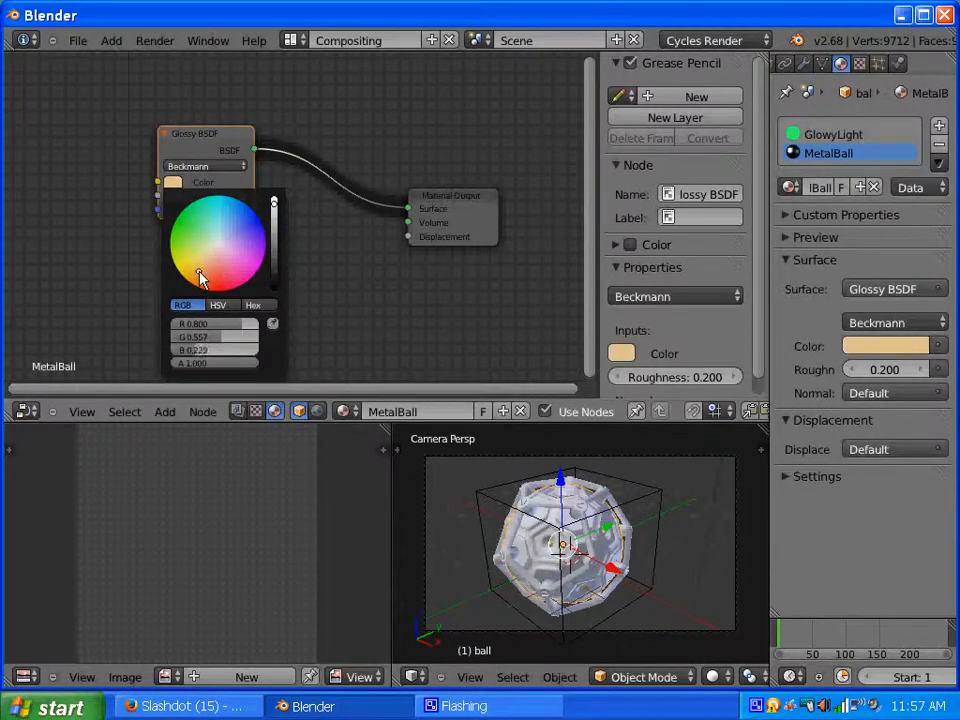
drag(274, 207, 276, 236)
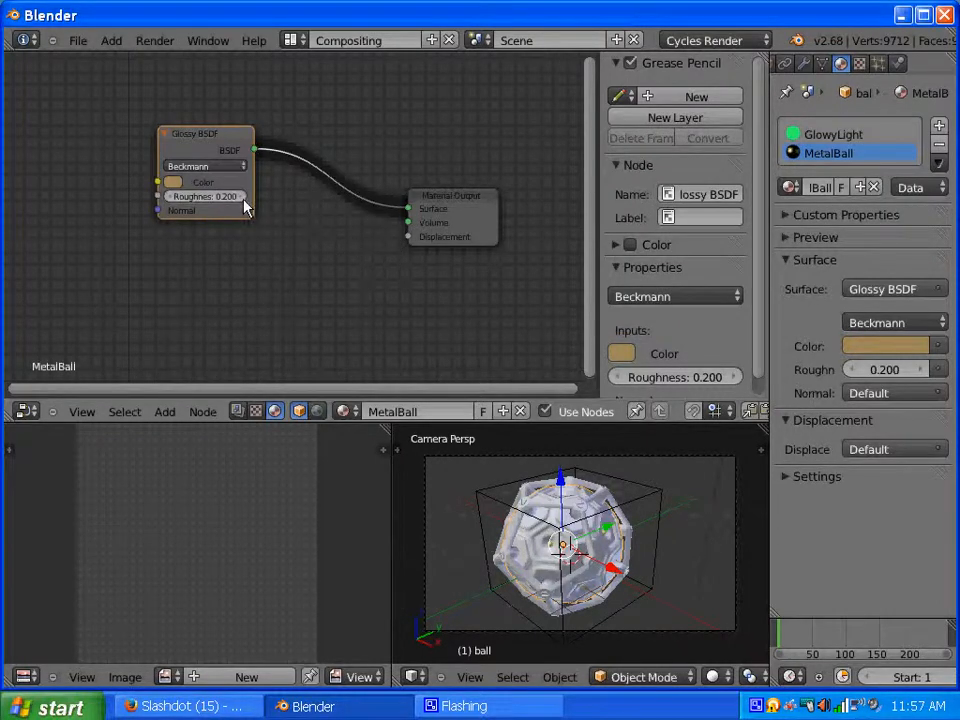
Set the Glossy BSDF's roughness to 0.300 and insert a Mix Shader into its link to the Material Output, spacing the nodes apart.
drag(200, 134, 157, 131)
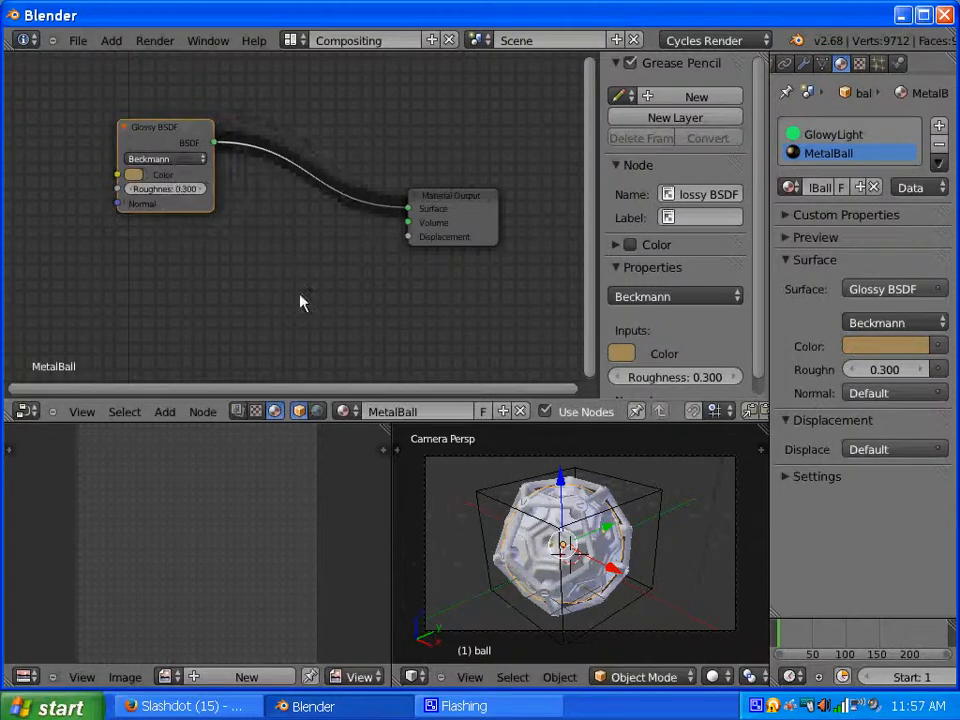
click(170, 412)
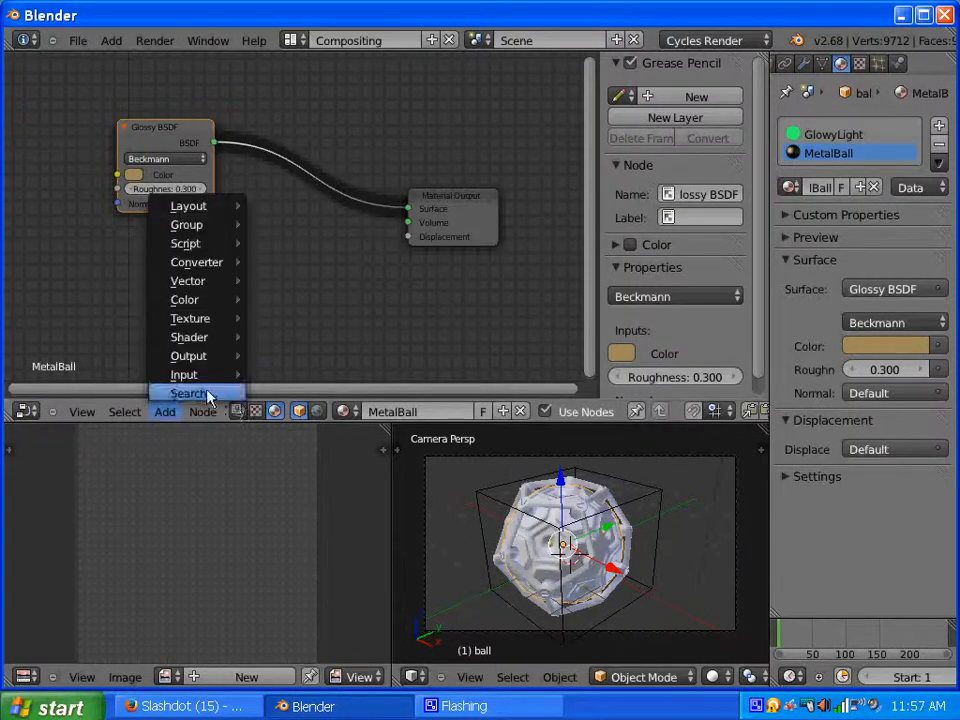
mouse_move(222, 345)
click(301, 342)
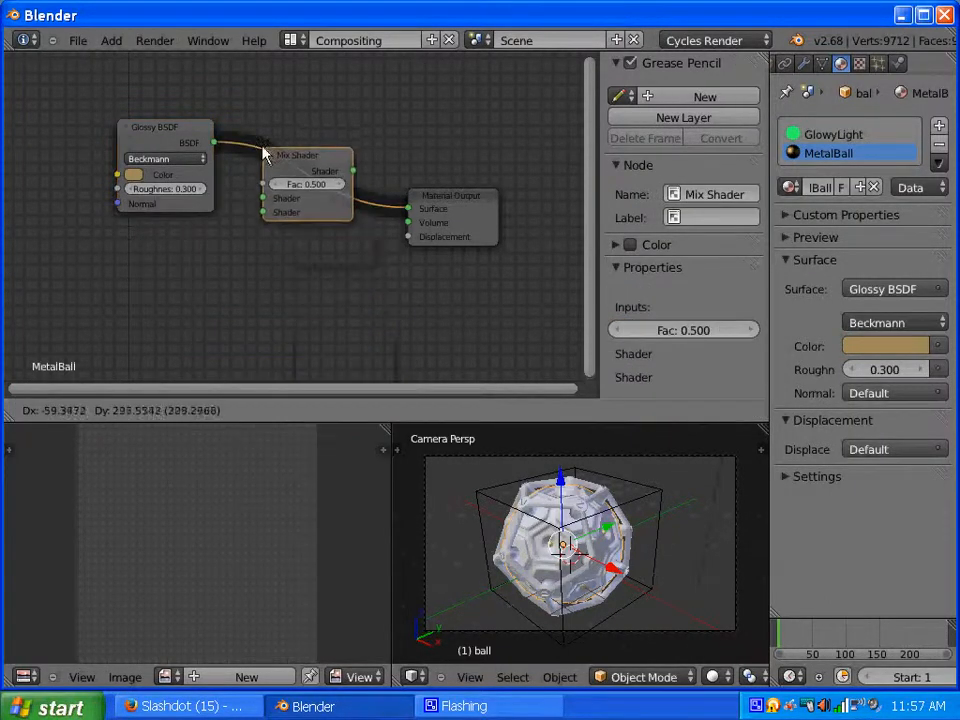
click(275, 156)
drag(157, 122, 123, 182)
Add a Fresnel node above the Glossy BSDF and connect its Fac output to the Mix Shader's Fac input.
click(165, 414)
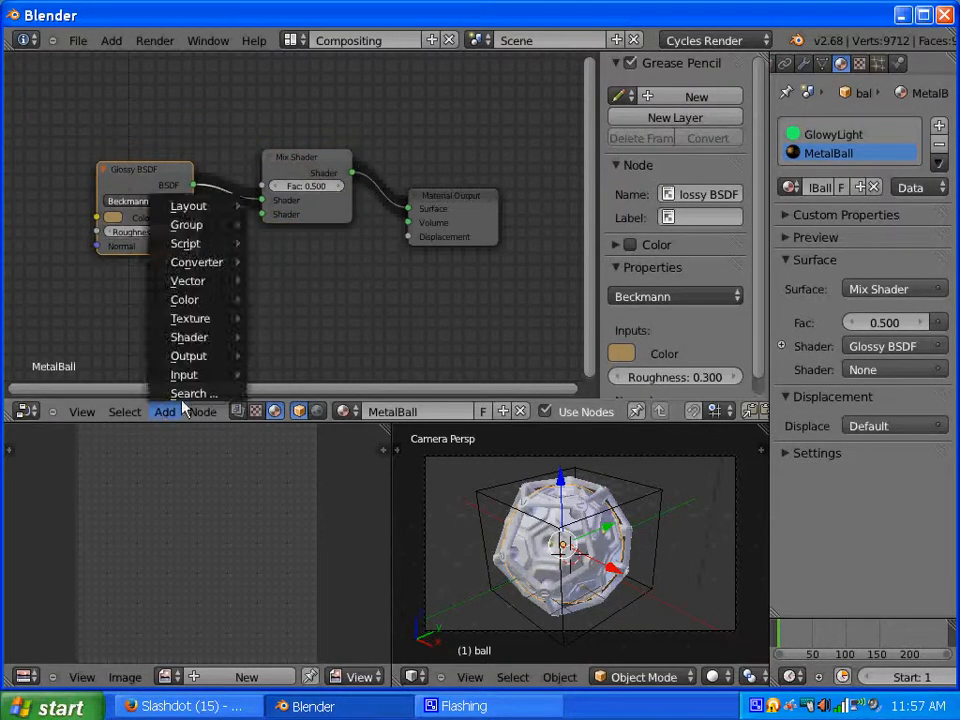
mouse_move(201, 379)
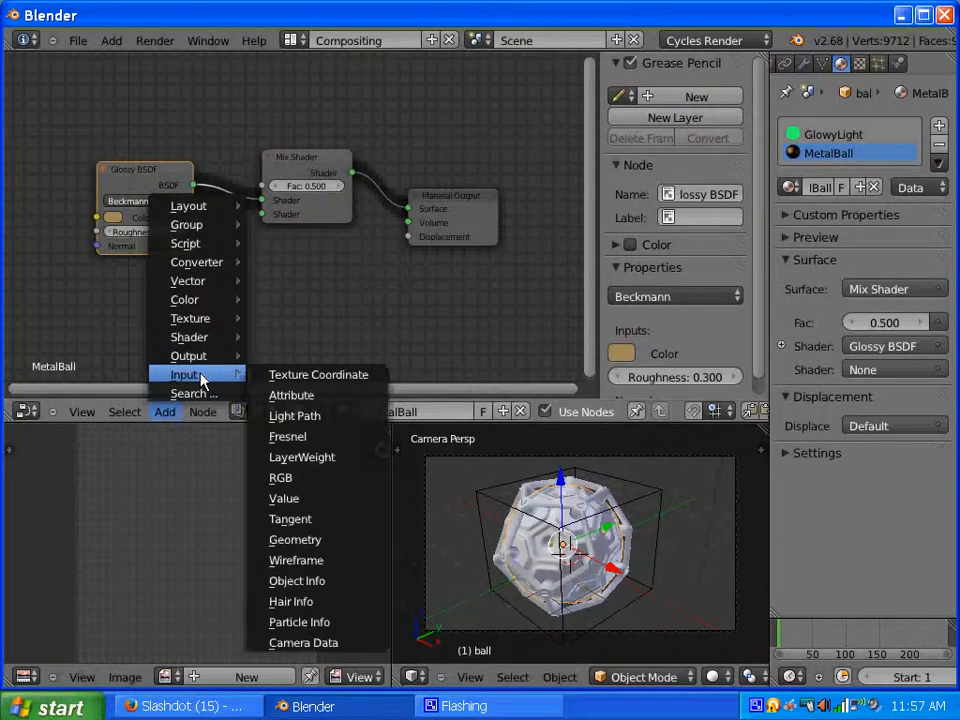
click(288, 440)
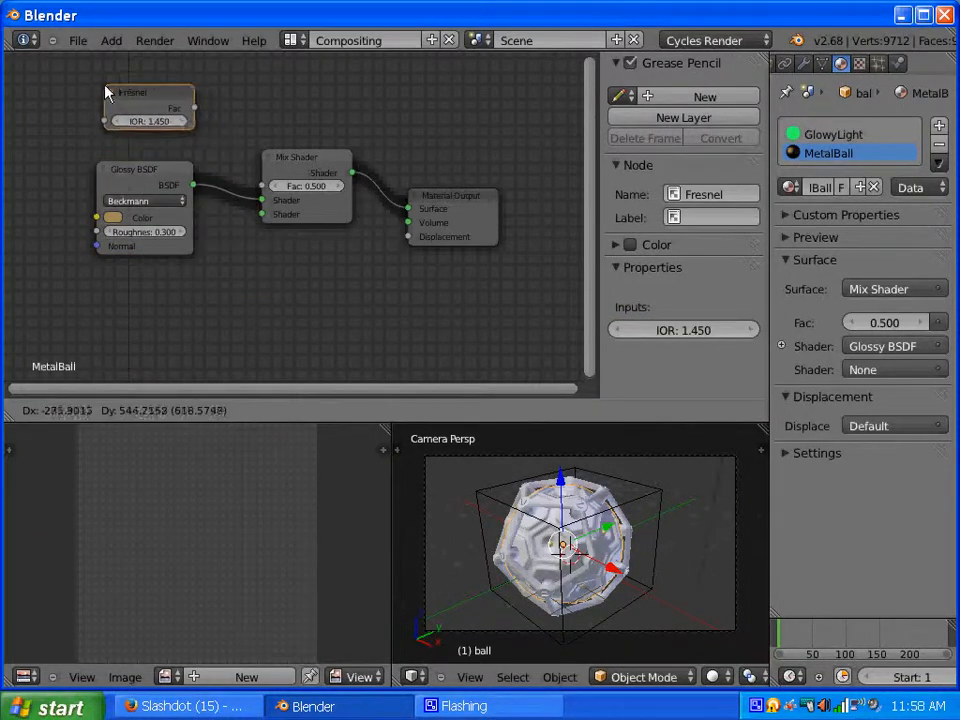
click(110, 92)
drag(198, 114, 260, 188)
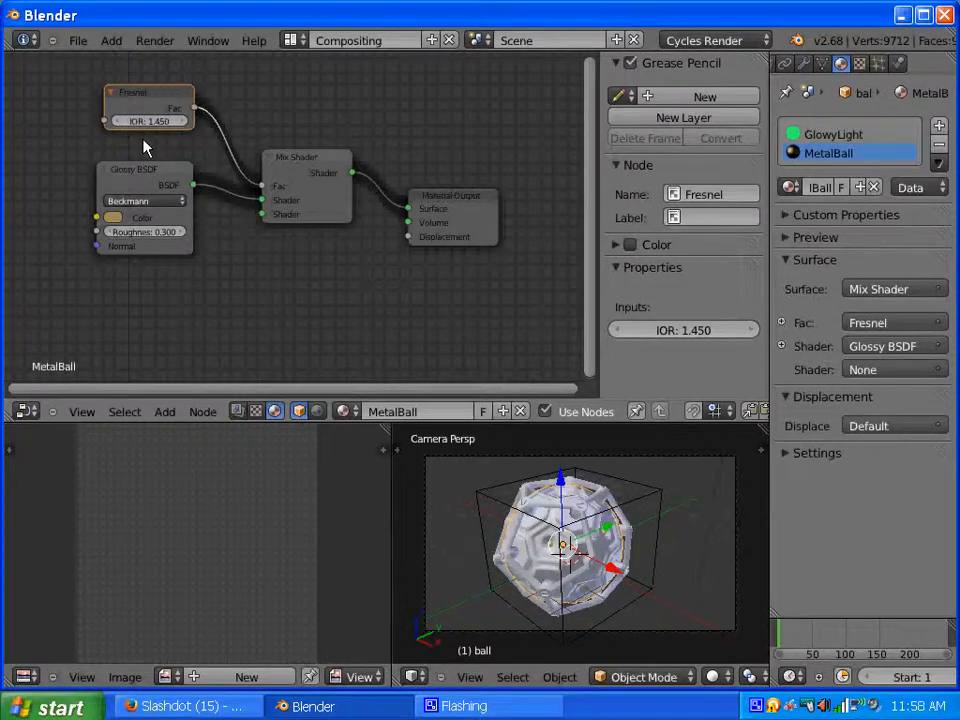
drag(141, 180, 131, 158)
Place a second Glossy BSDF node below the golden one and connect its output to the Mix Shader's second Shader input.
drag(248, 390, 208, 390)
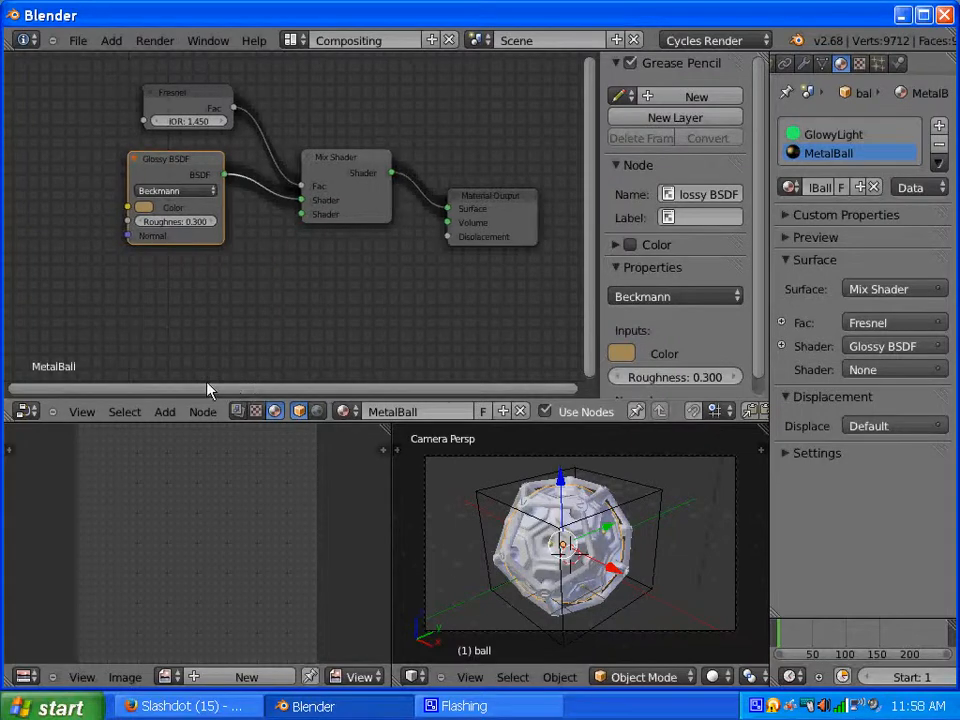
drag(588, 229, 596, 264)
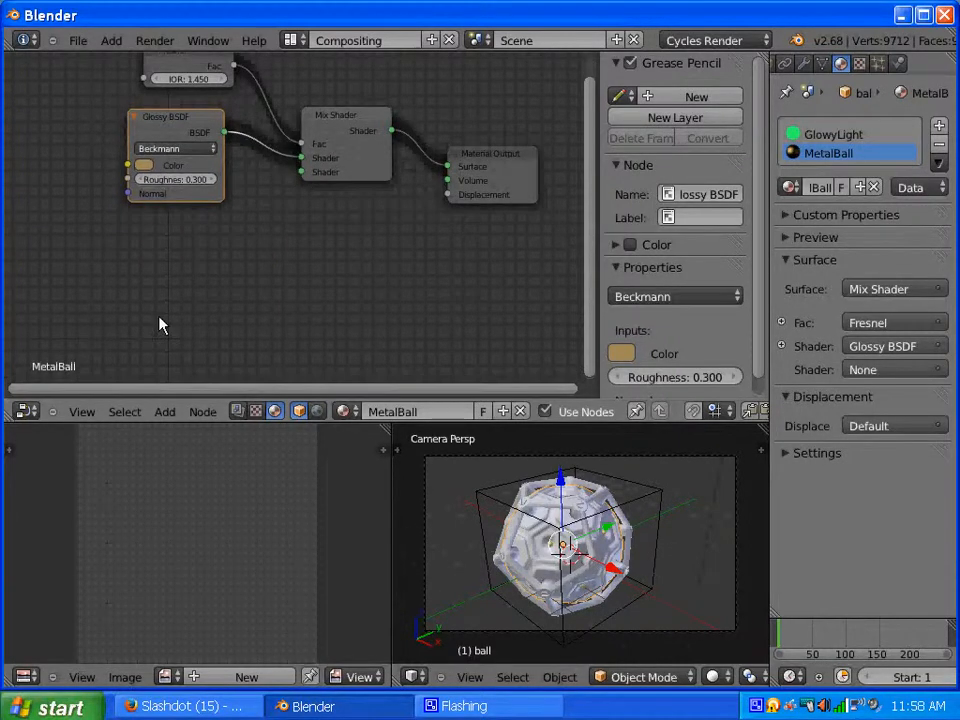
click(167, 412)
mouse_move(202, 377)
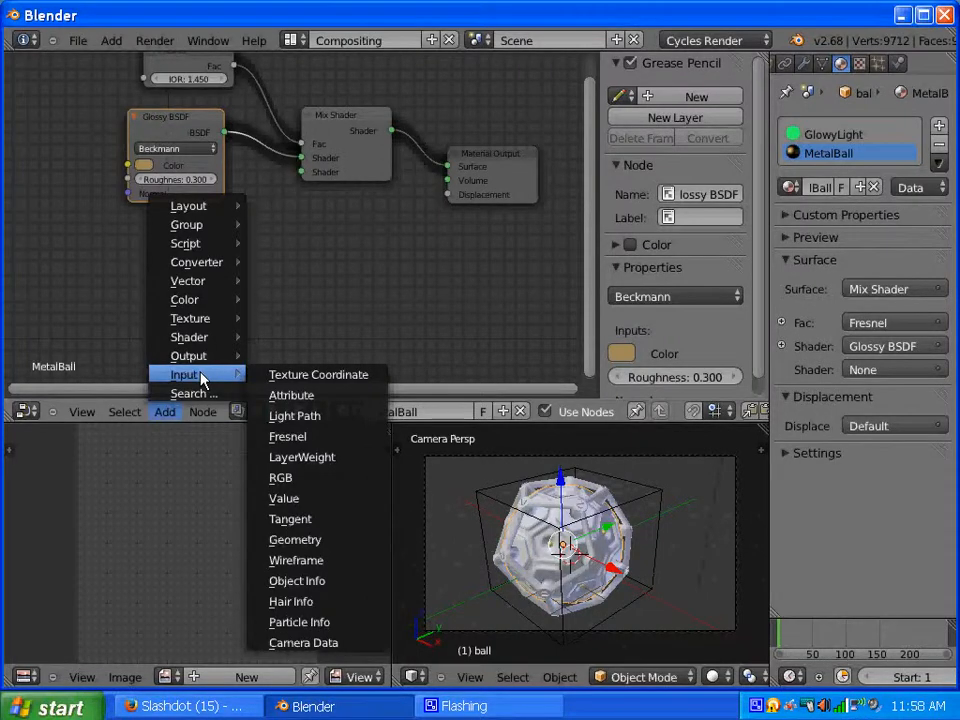
mouse_move(207, 338)
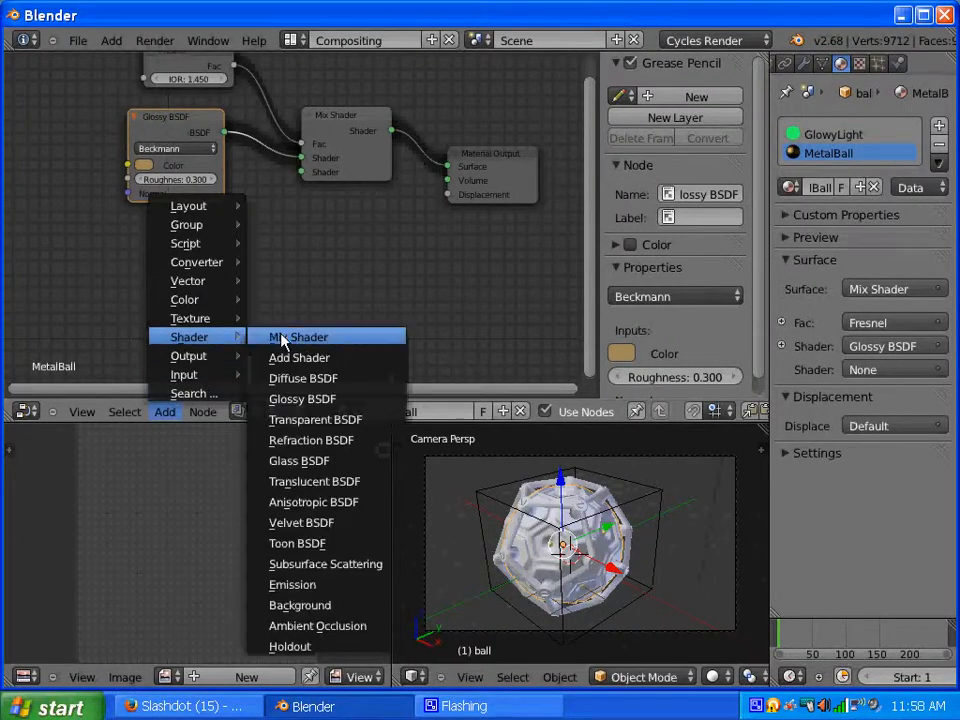
click(320, 400)
click(146, 227)
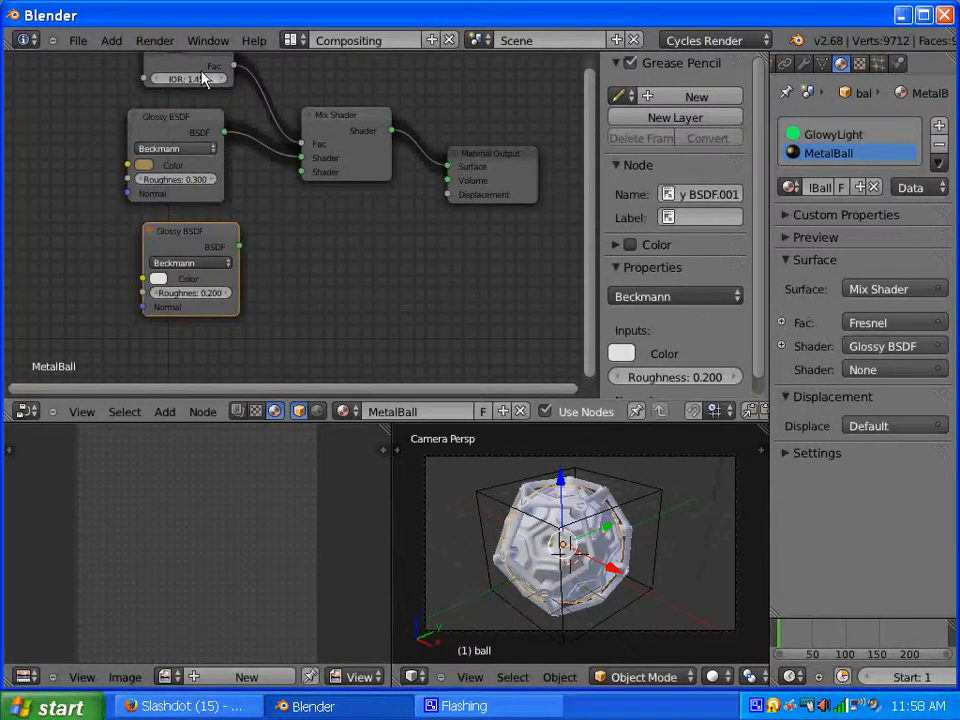
drag(591, 251, 587, 211)
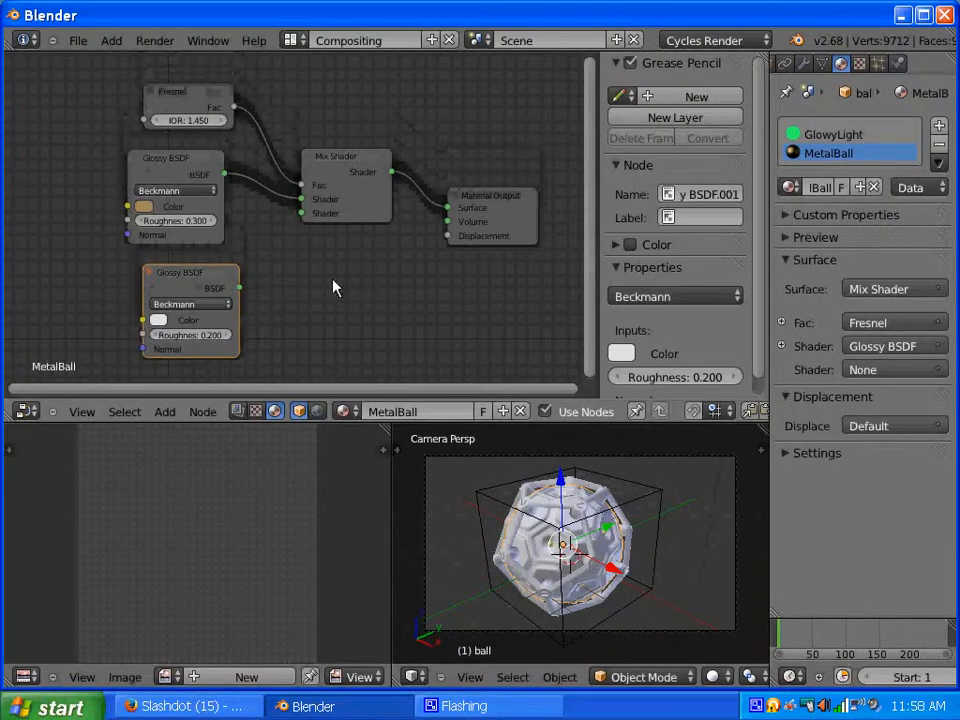
drag(238, 291, 298, 214)
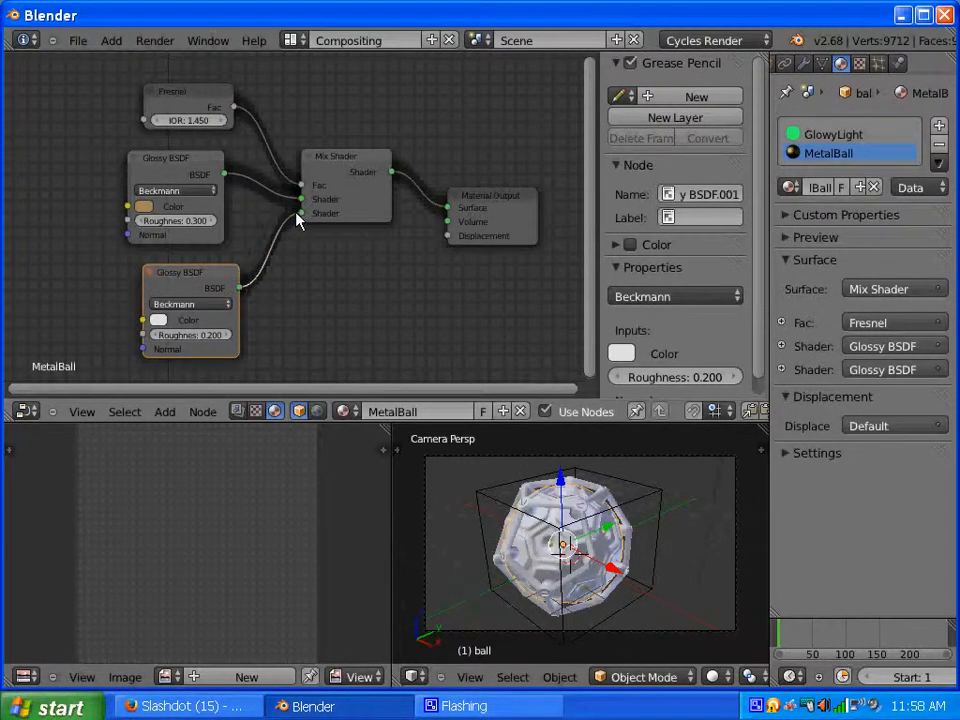
Set the second Glossy BSDF's roughness to 0.007 and its color to pure white.
click(207, 337)
key(BackSpace)
text(.007)
key(Return)
click(158, 320)
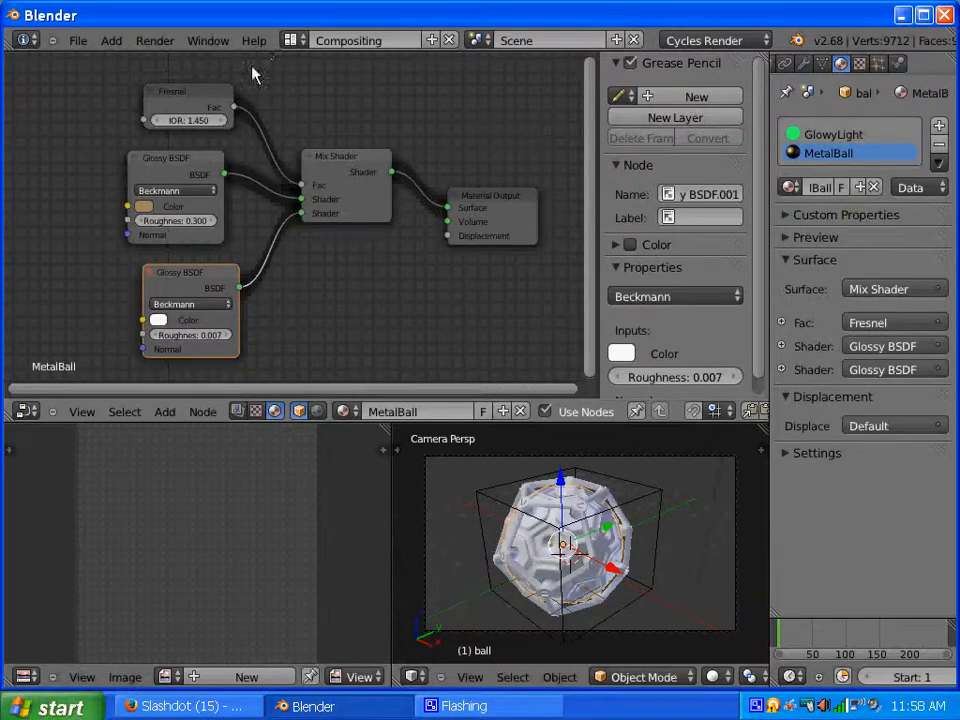
click(171, 166)
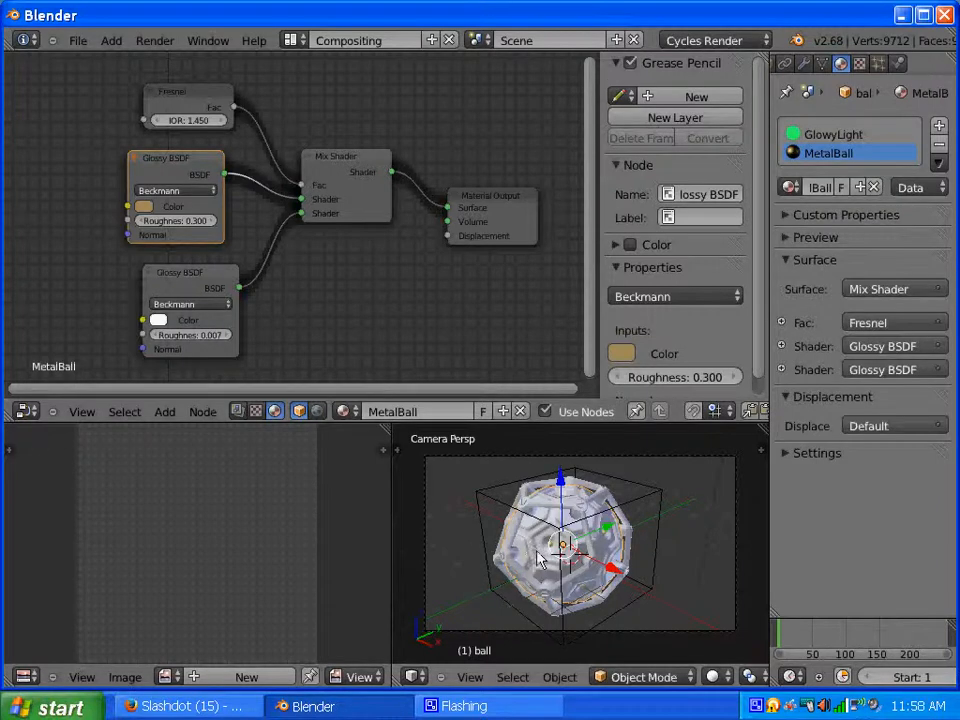
Check the program version on the splash screen and close it.
drag(594, 222, 599, 291)
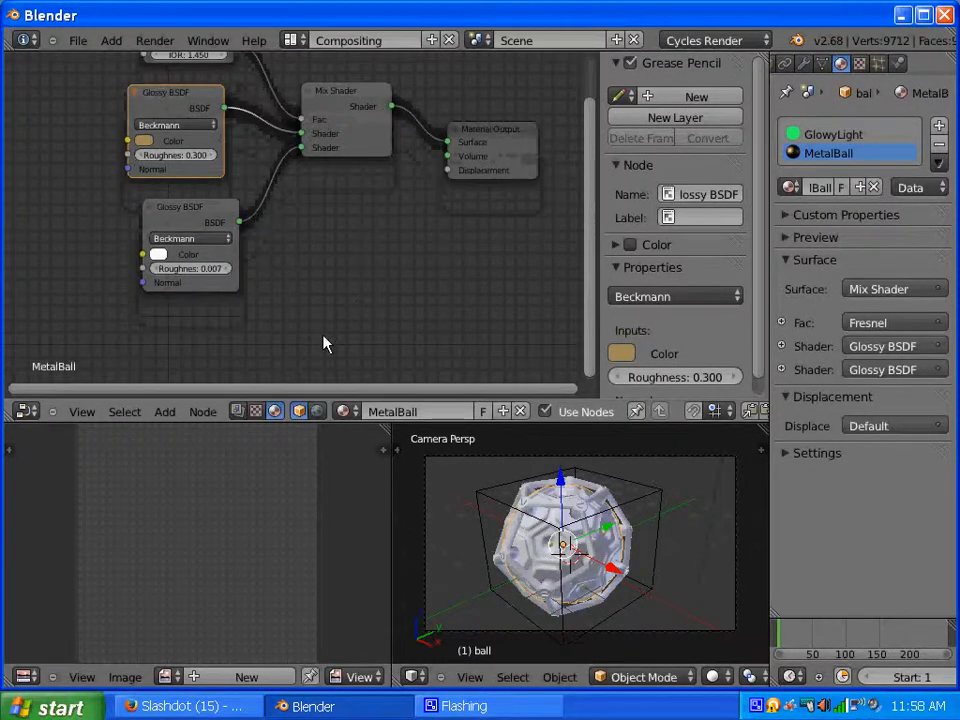
click(165, 412)
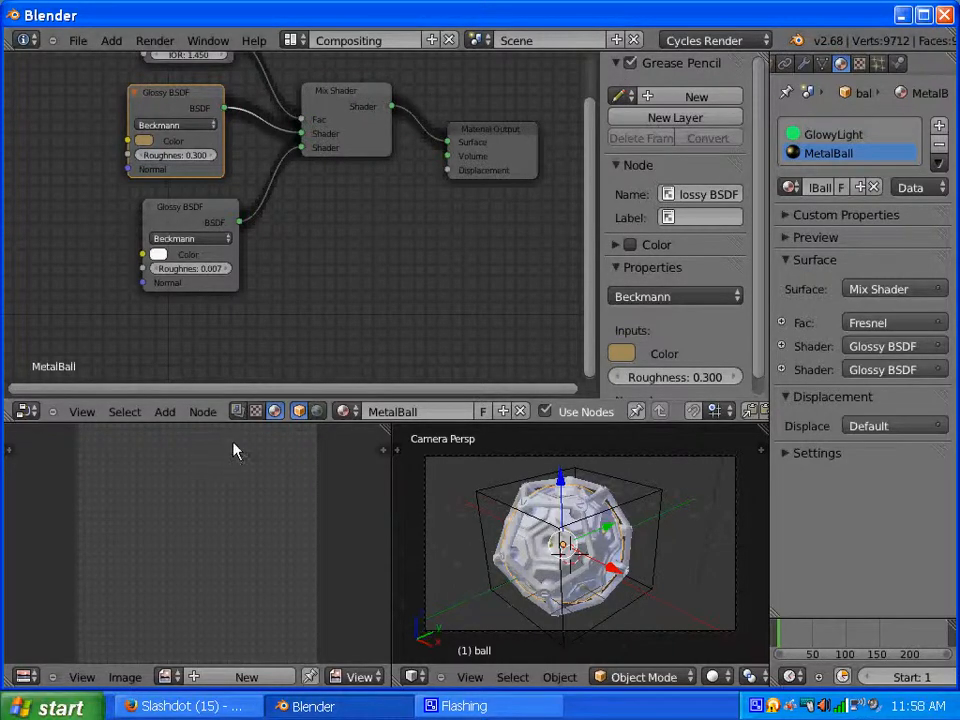
click(254, 40)
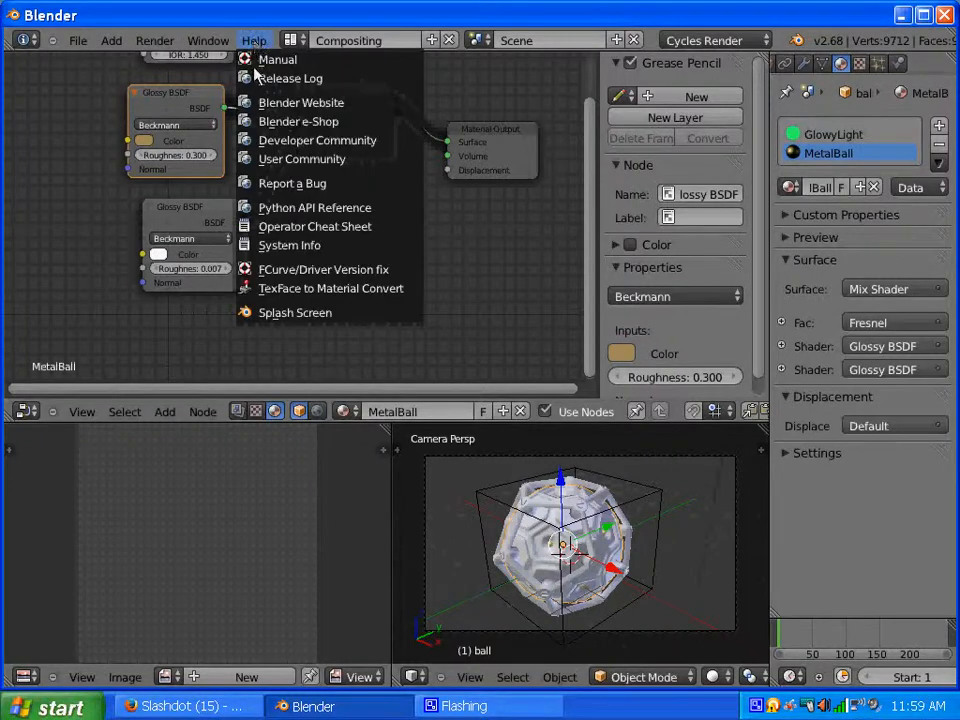
click(291, 314)
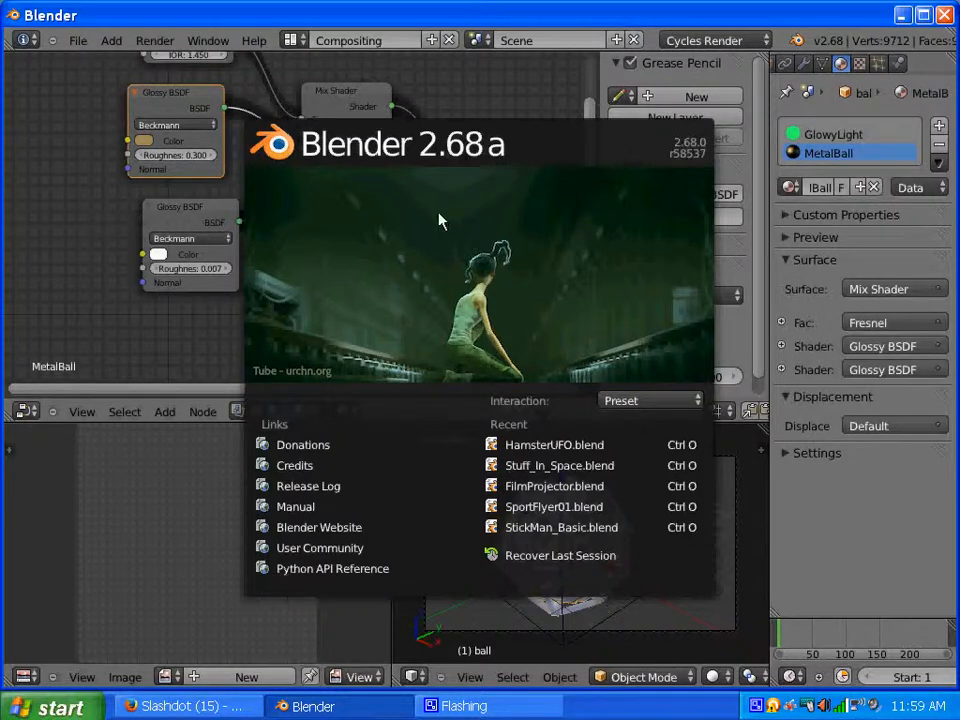
click(410, 172)
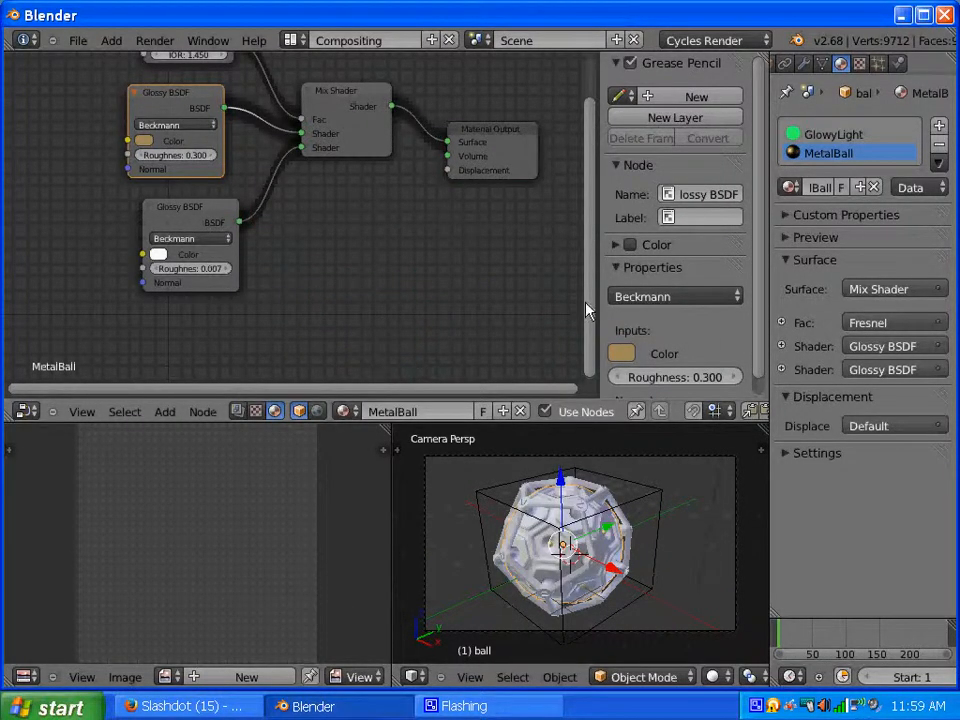
Place a Noise Texture node below the Mix Shader and connect its Fac output to the Material Output's Displacement input.
mouse_move(586, 302)
mouse_down()
mouse_move(592, 227)
mouse_move(593, 281)
mouse_up()
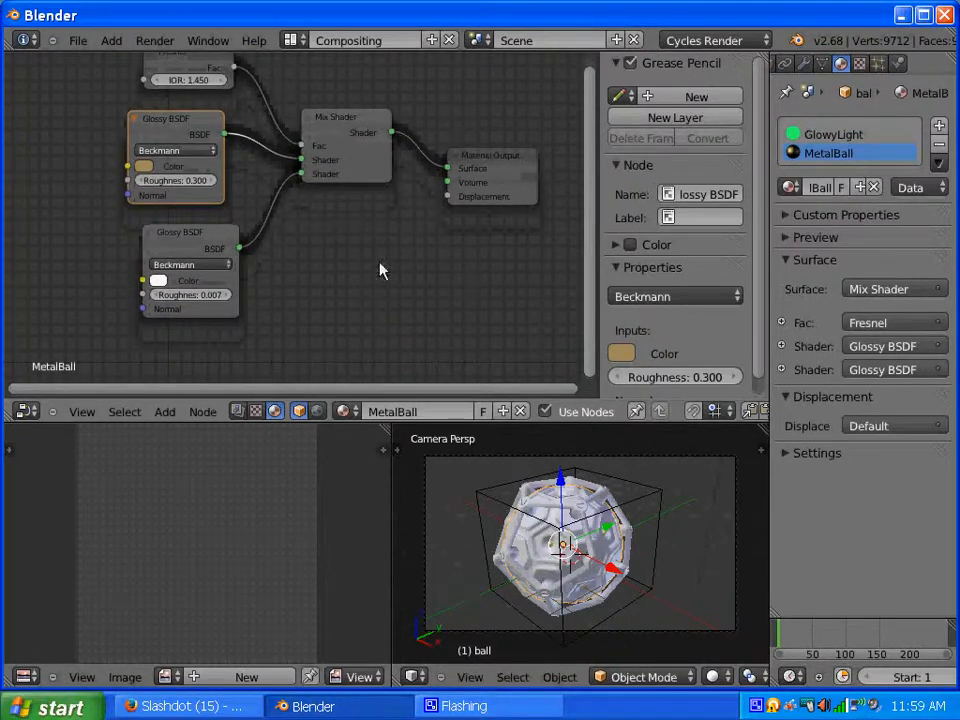
click(165, 412)
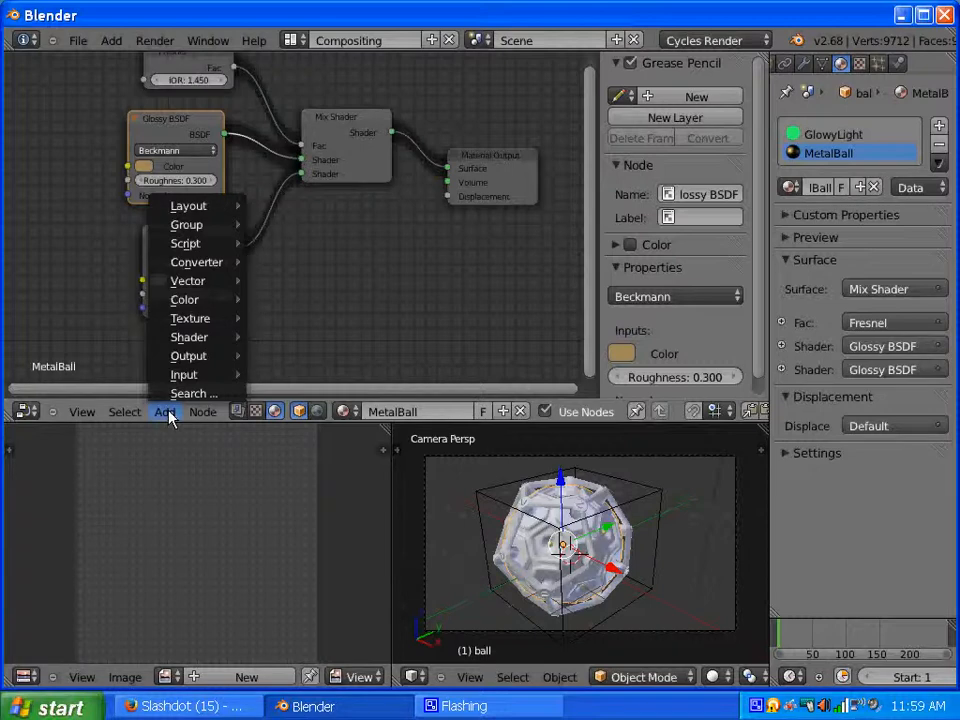
mouse_move(195, 318)
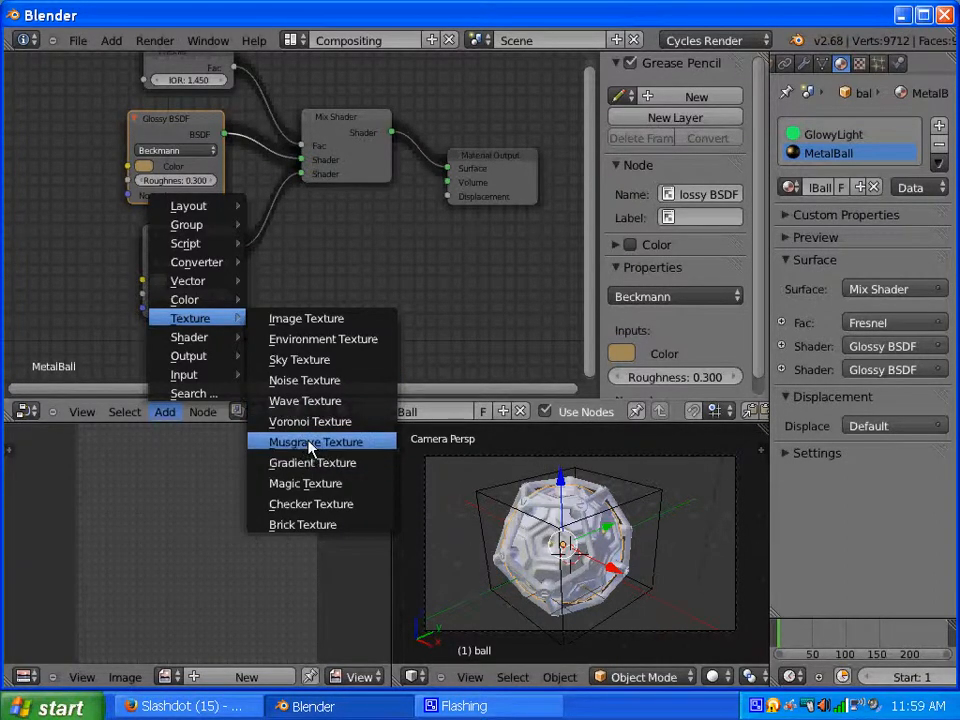
click(300, 382)
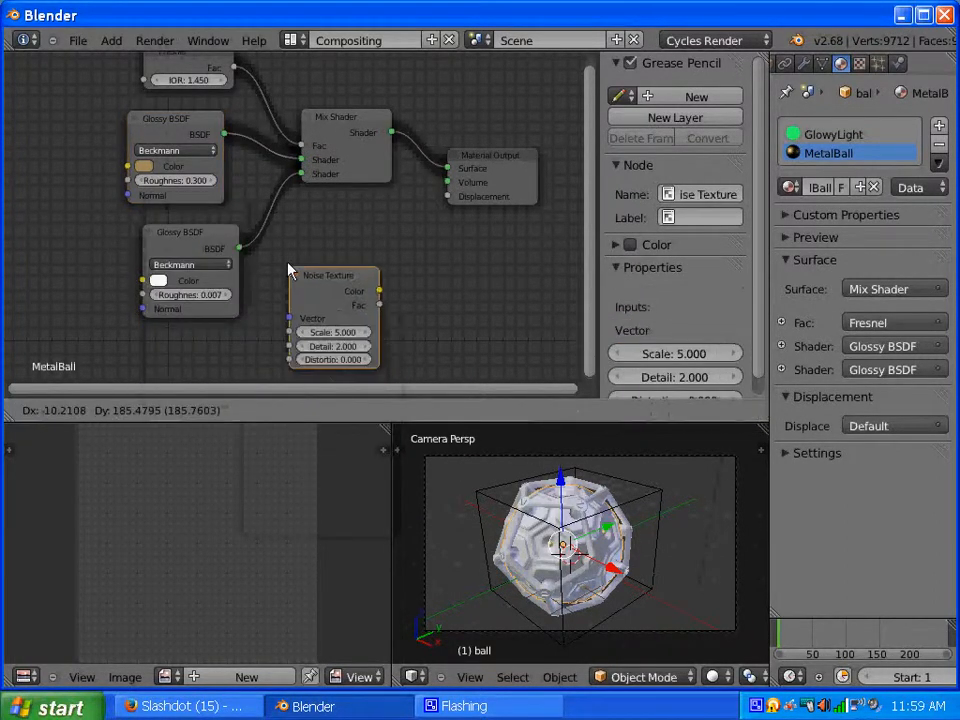
click(296, 221)
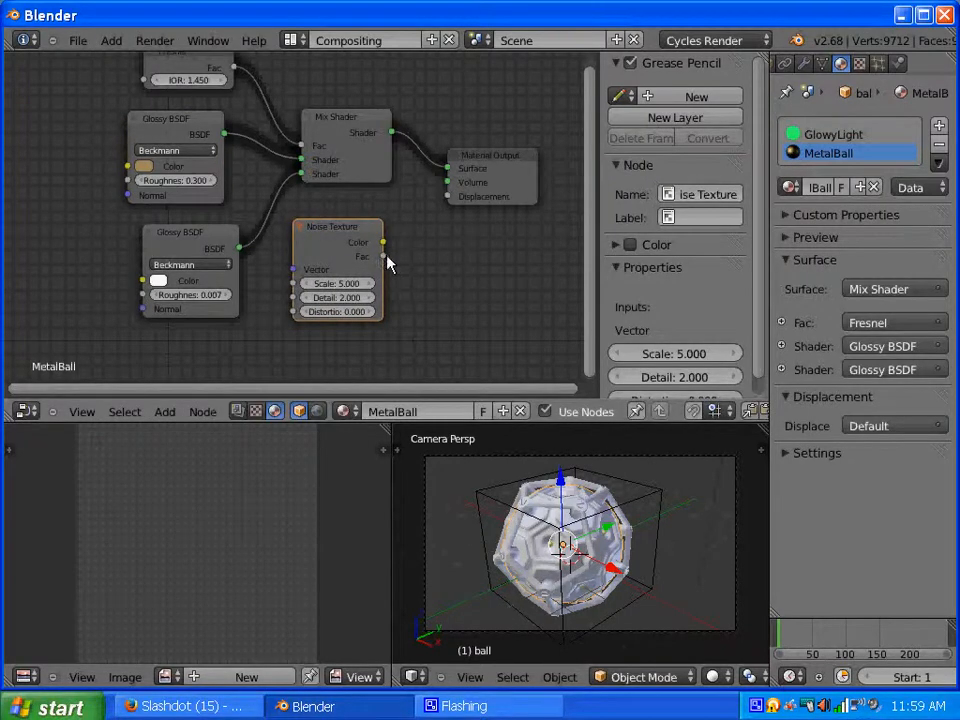
drag(383, 259, 442, 200)
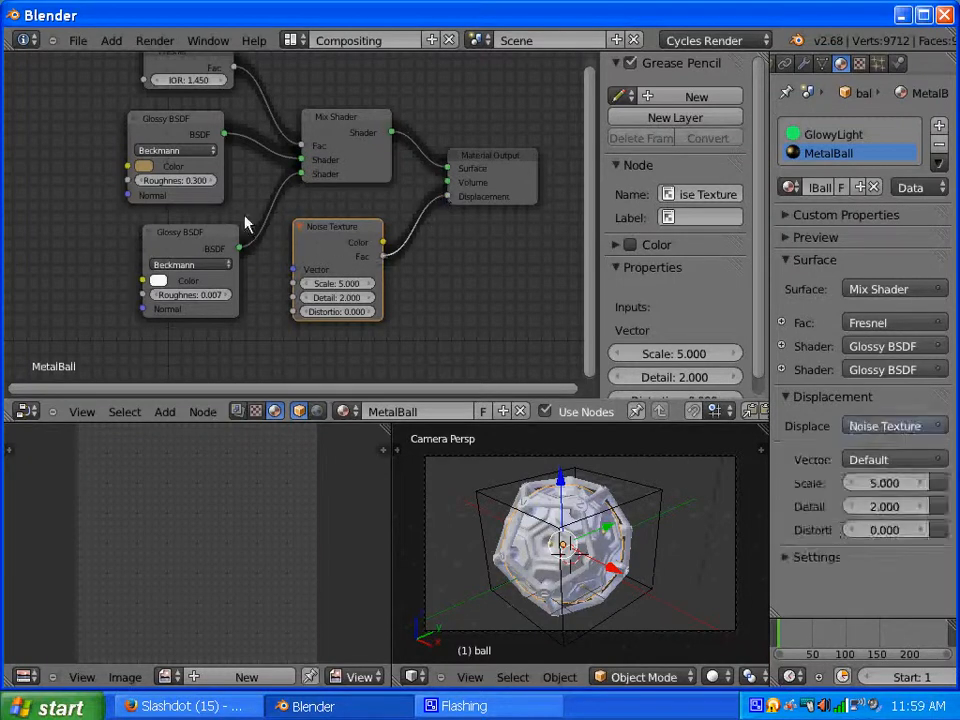
Shift the Fresnel node slightly to the left above the golden Glossy BSDF and review the whole MetalBall node network.
drag(586, 195, 567, 133)
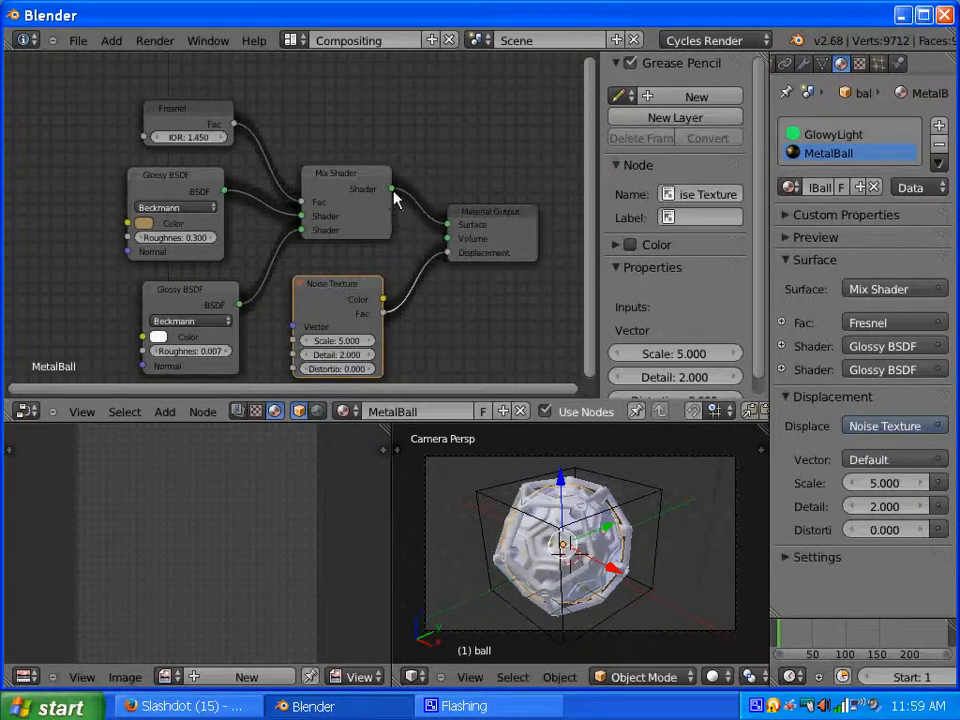
drag(601, 180, 607, 248)
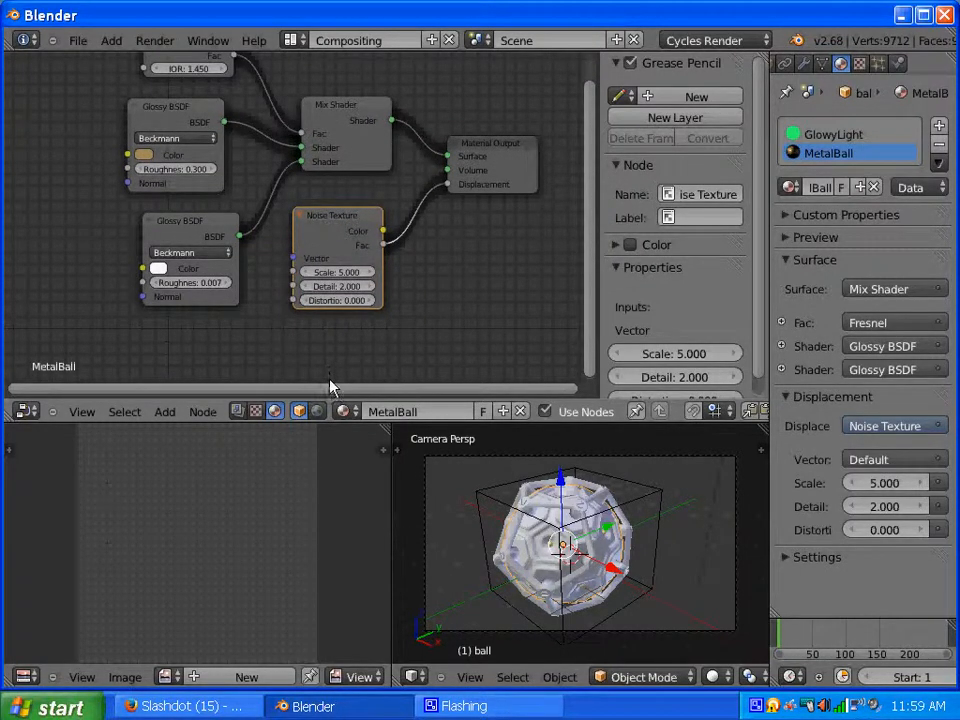
drag(332, 388, 245, 312)
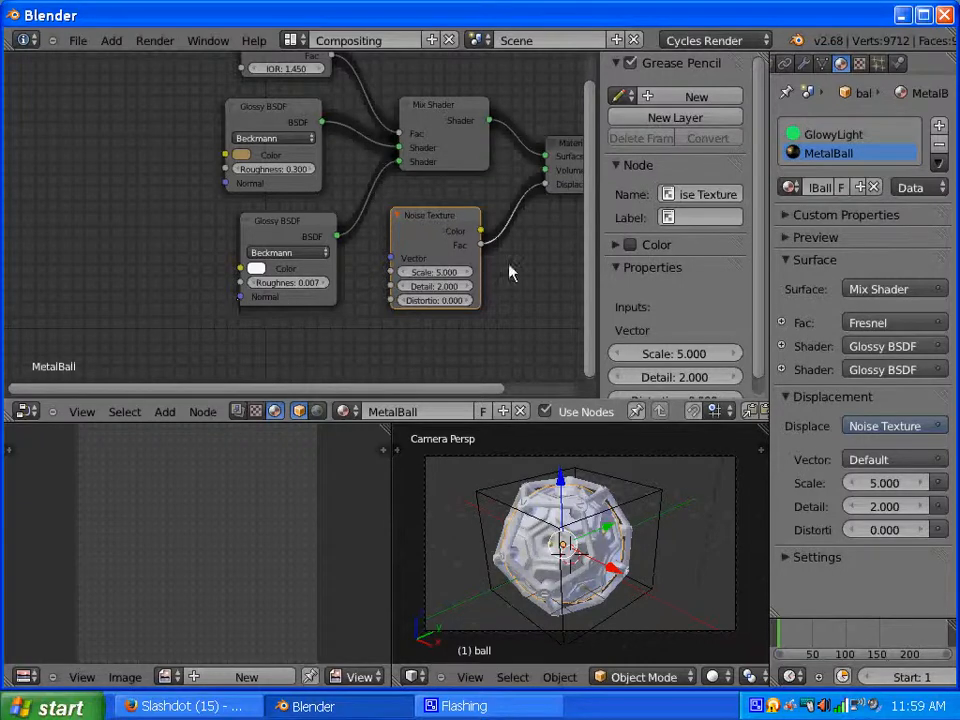
drag(596, 306, 615, 270)
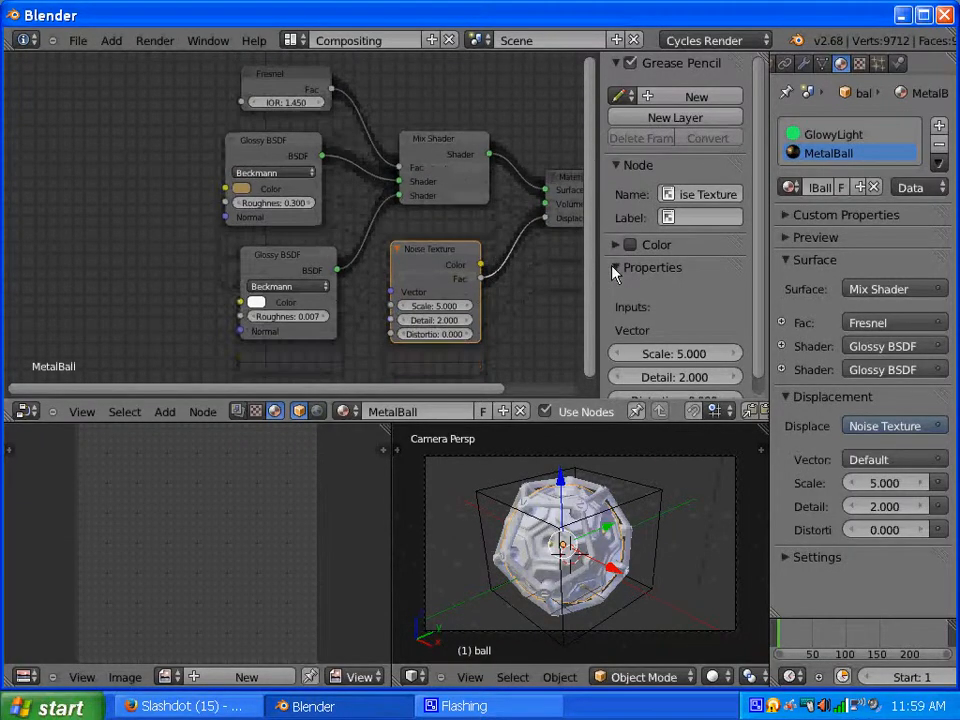
drag(467, 392, 548, 398)
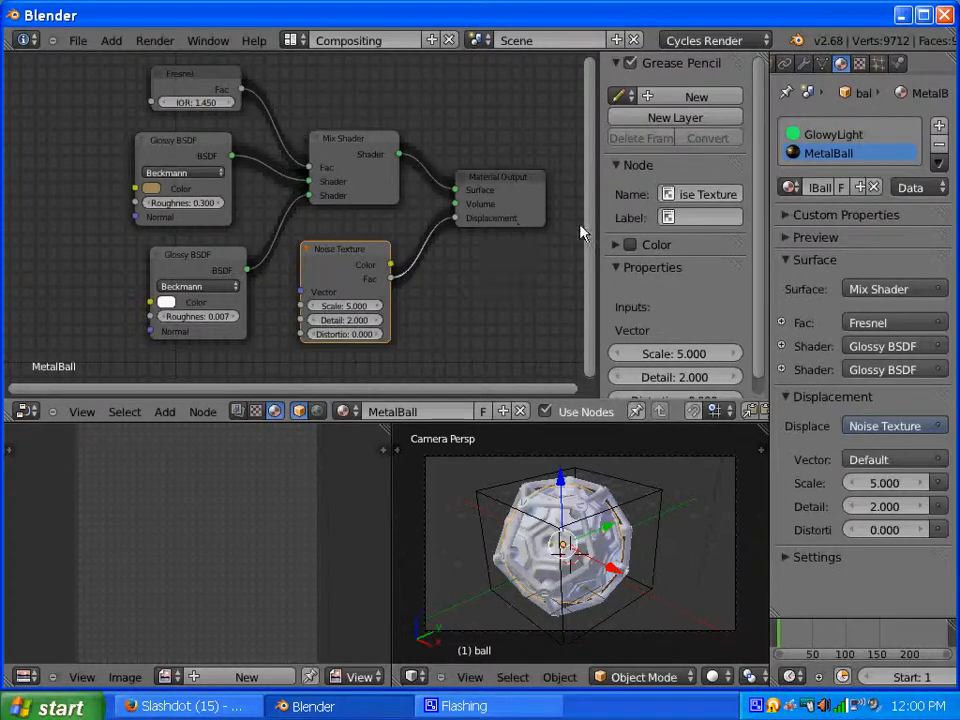
drag(588, 226, 591, 219)
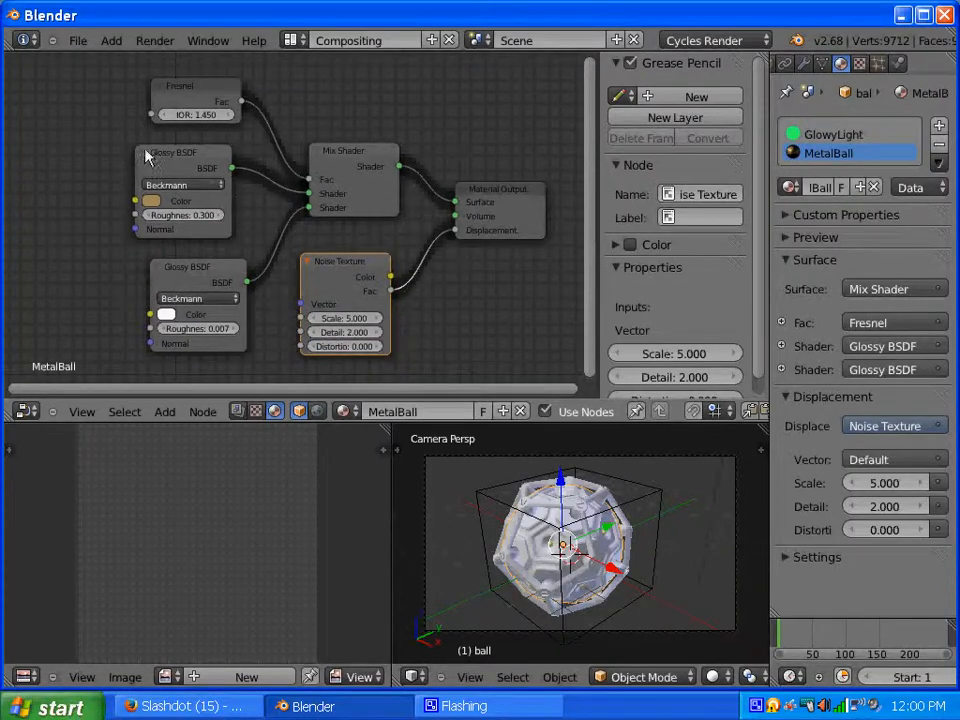
drag(190, 96, 171, 91)
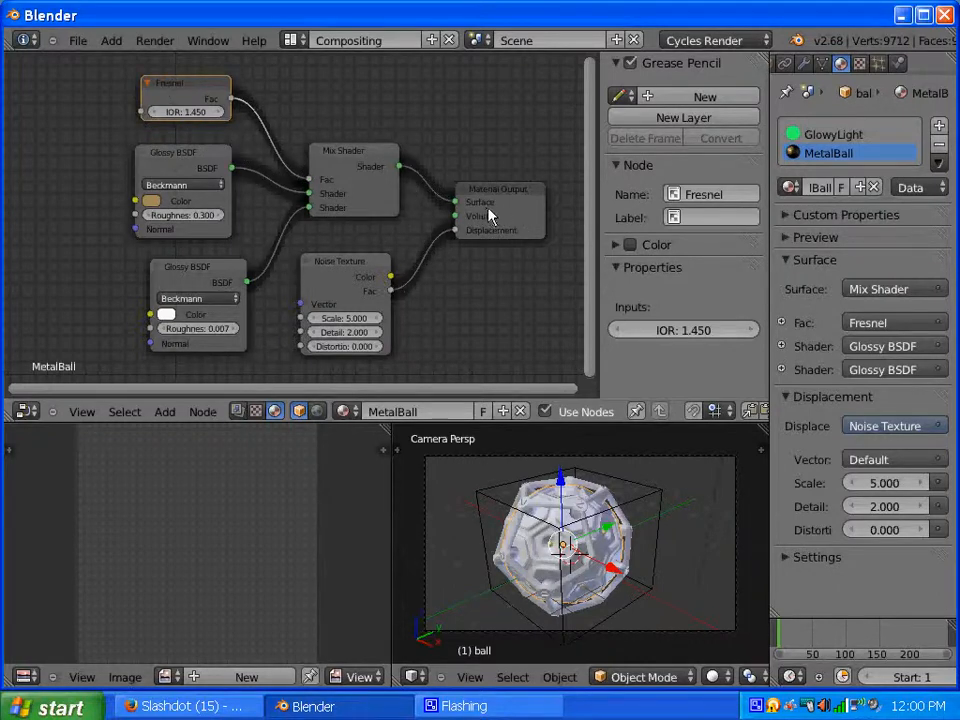
scroll(364, 184, down, 3)
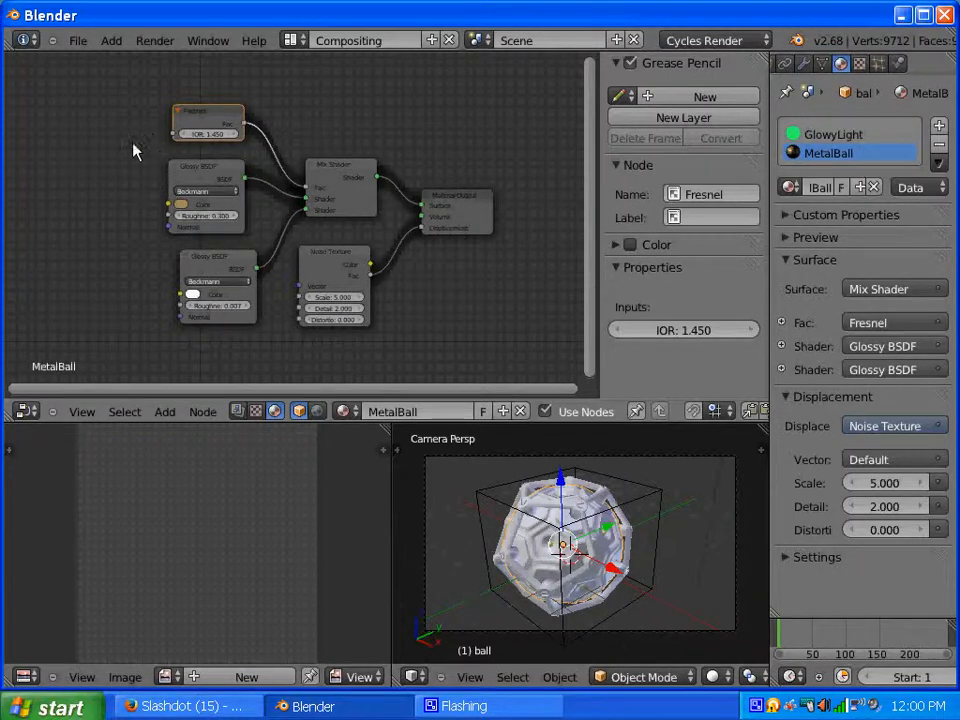
Select the Fresnel, golden Glossy BSDF and Mix Shader nodes and move them together to the left, away from the Material Output.
click(215, 183)
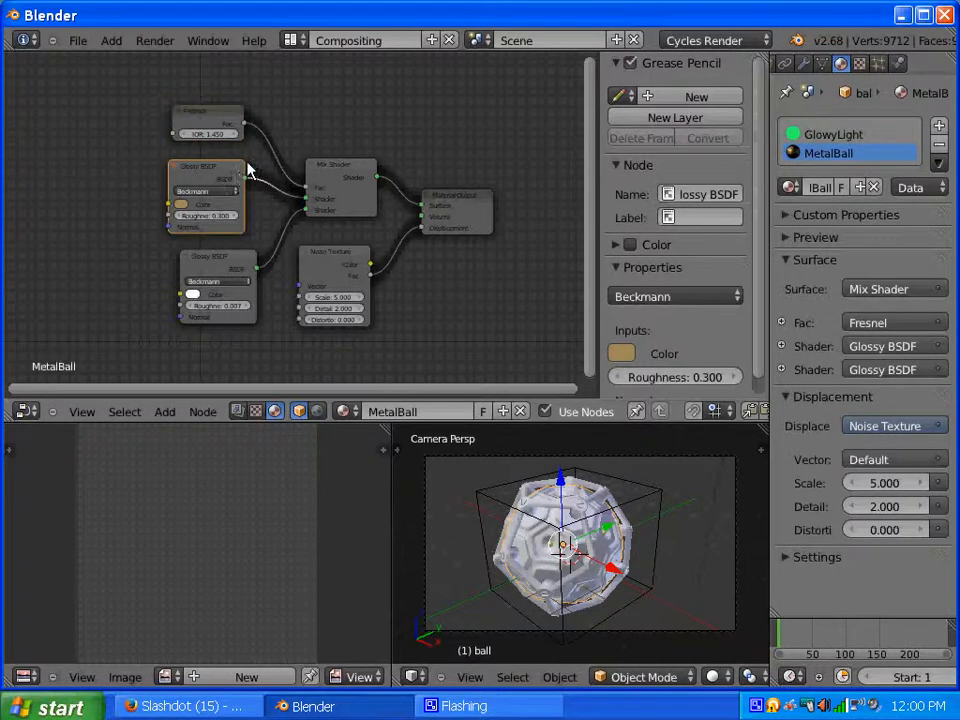
shift+click(208, 124)
shift+click(327, 176)
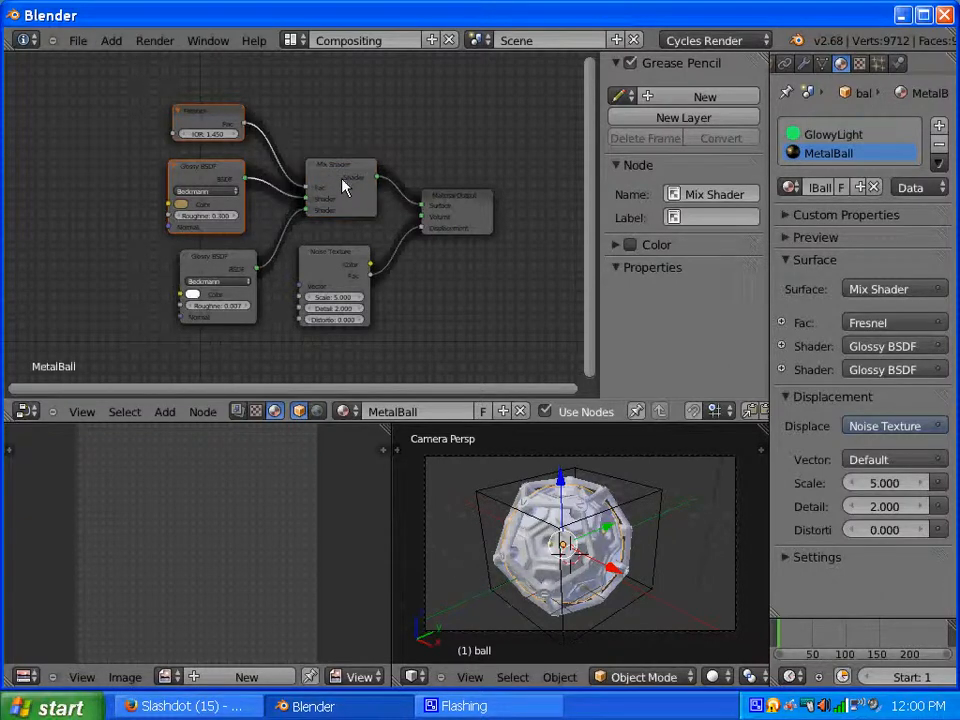
key(a)
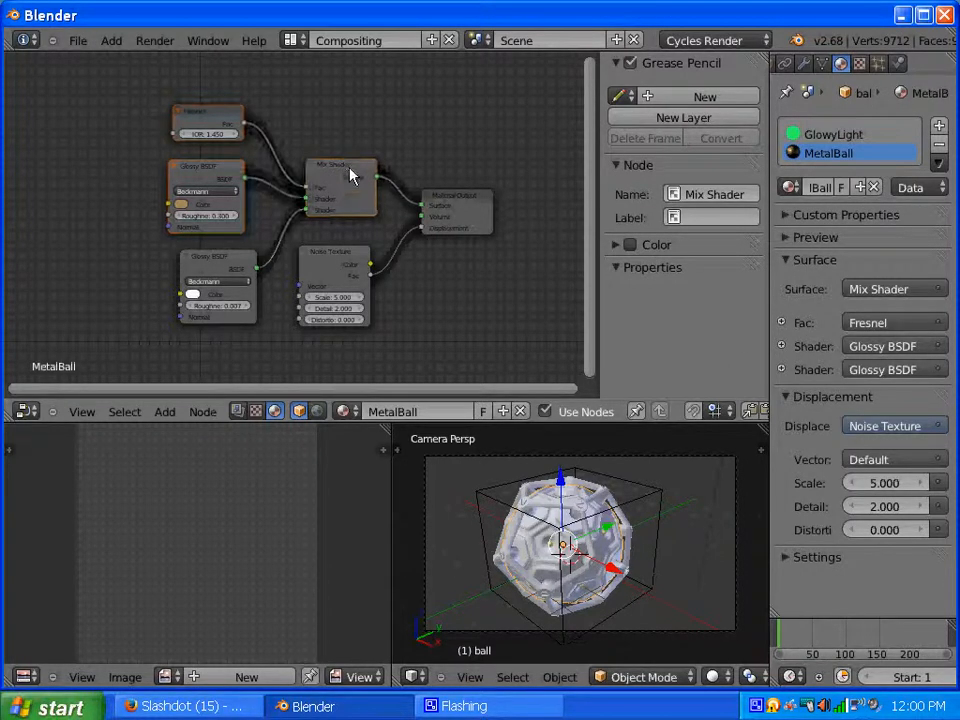
click(204, 124)
shift+click(210, 167)
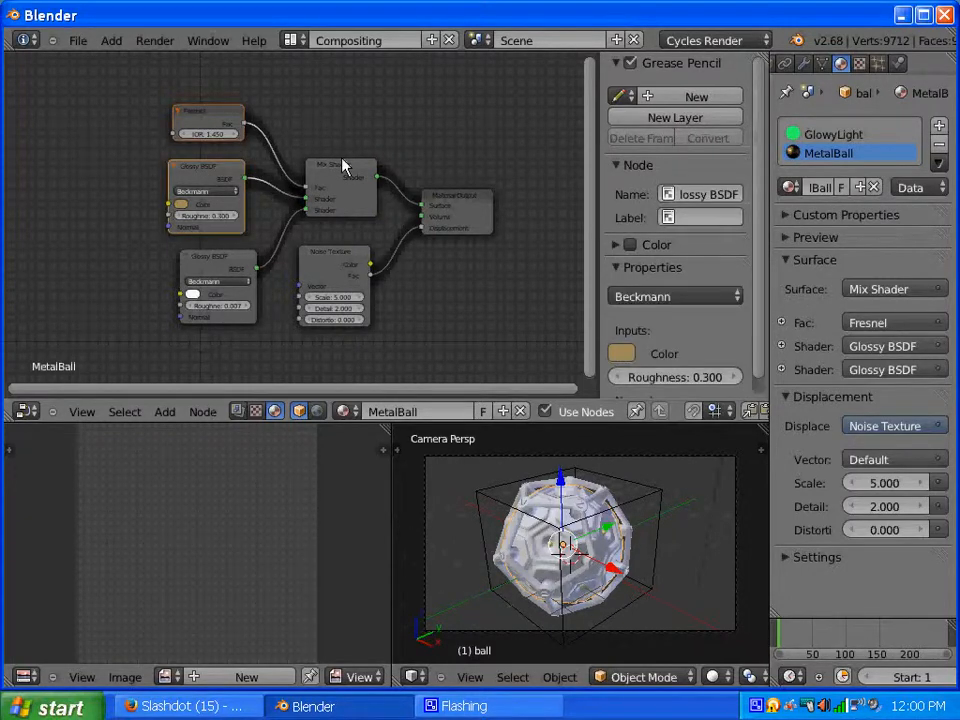
shift+click(341, 166)
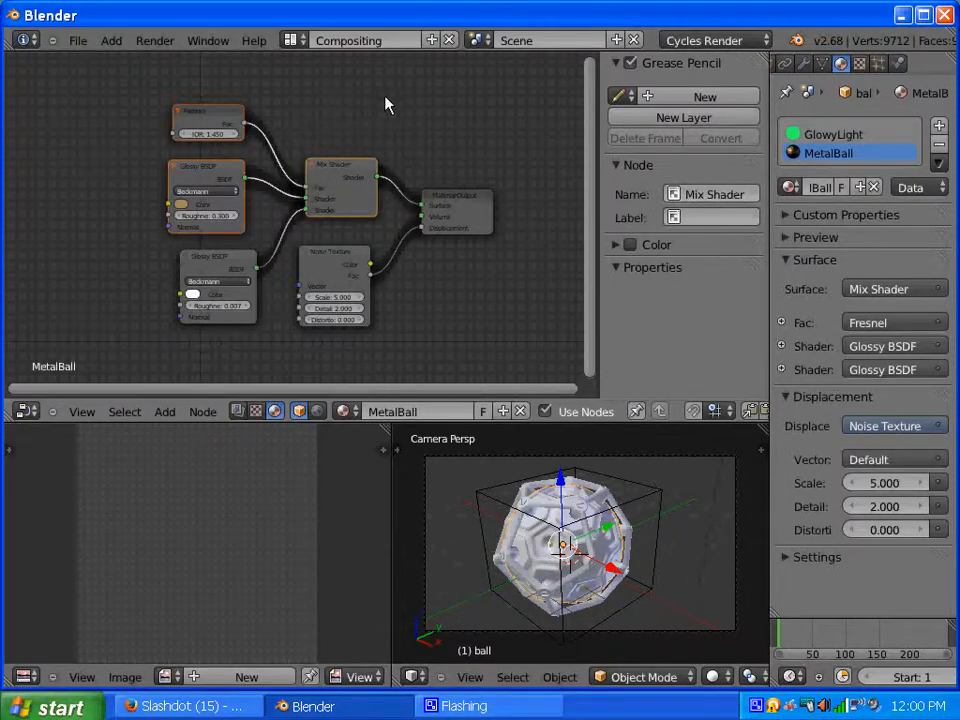
key(g)
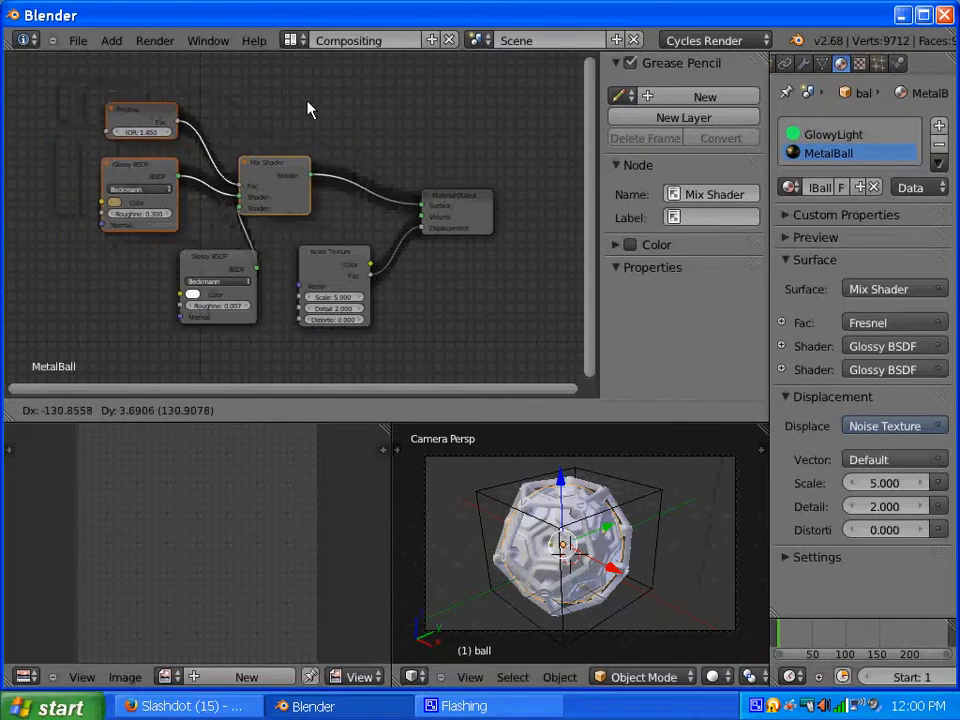
click(312, 116)
key(g)
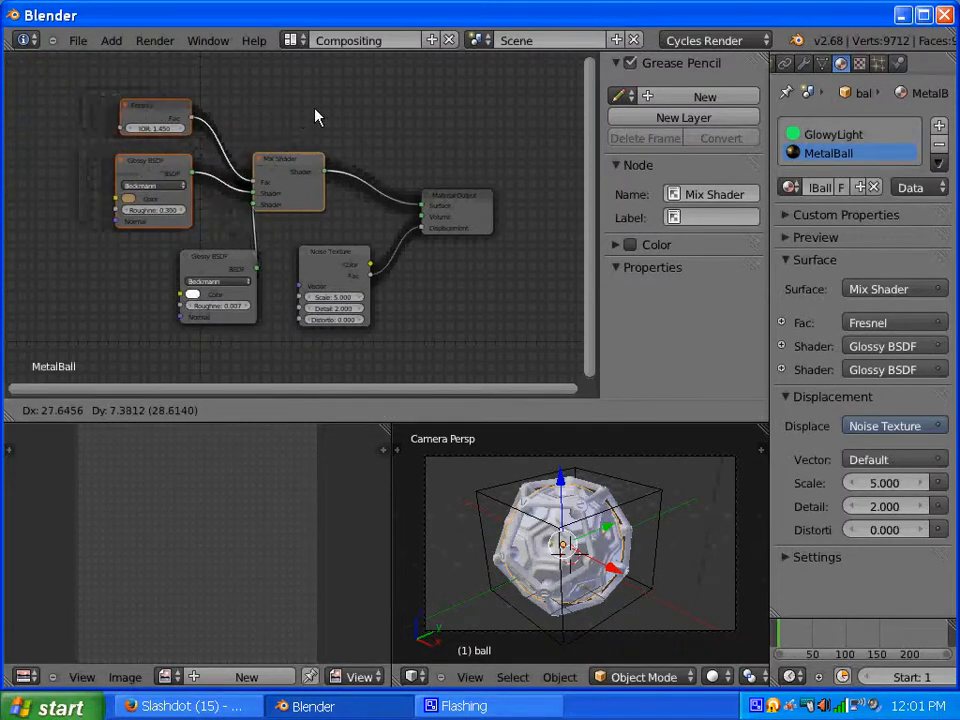
click(315, 117)
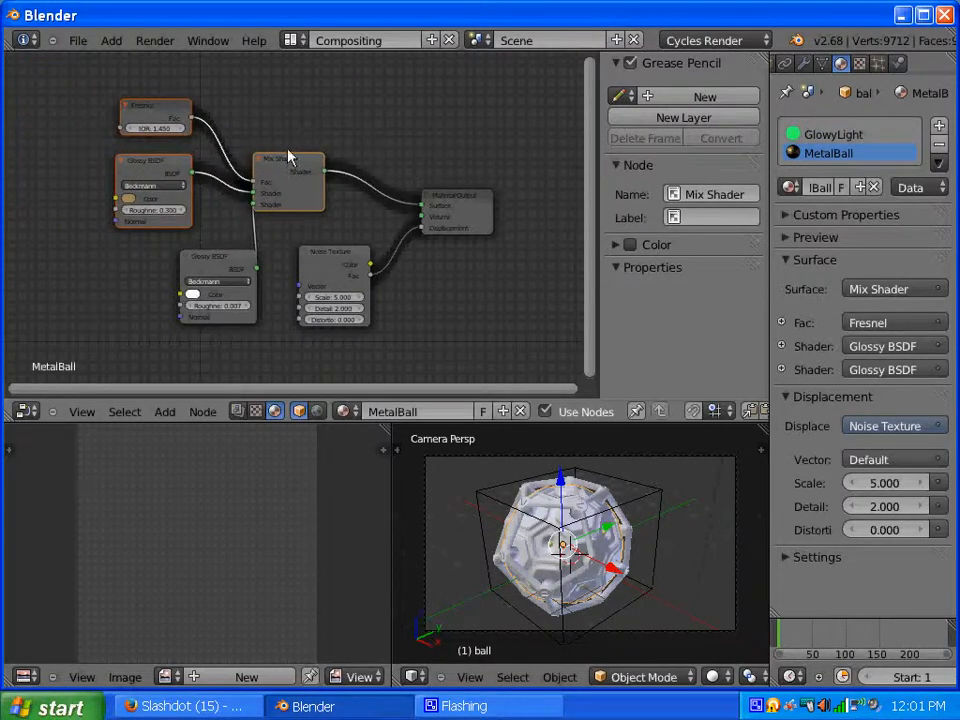
Join the selected Fresnel, golden Glossy BSDF and Mix Shader nodes in a new frame and shift the frame slightly up and right.
click(203, 412)
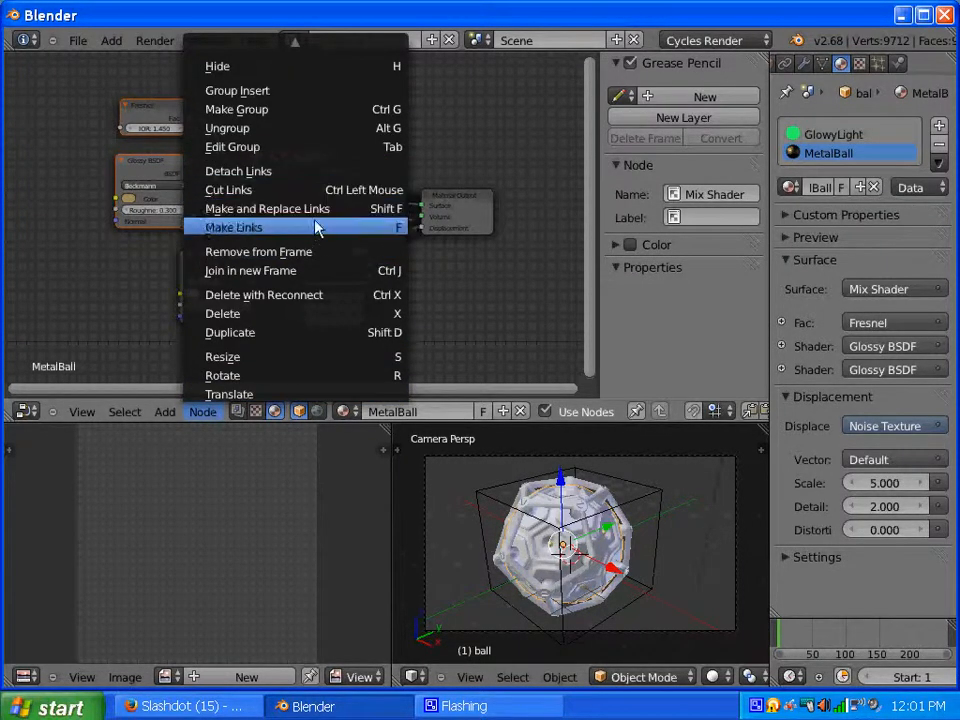
scroll(296, 128, up, 8)
scroll(296, 128, up, 5)
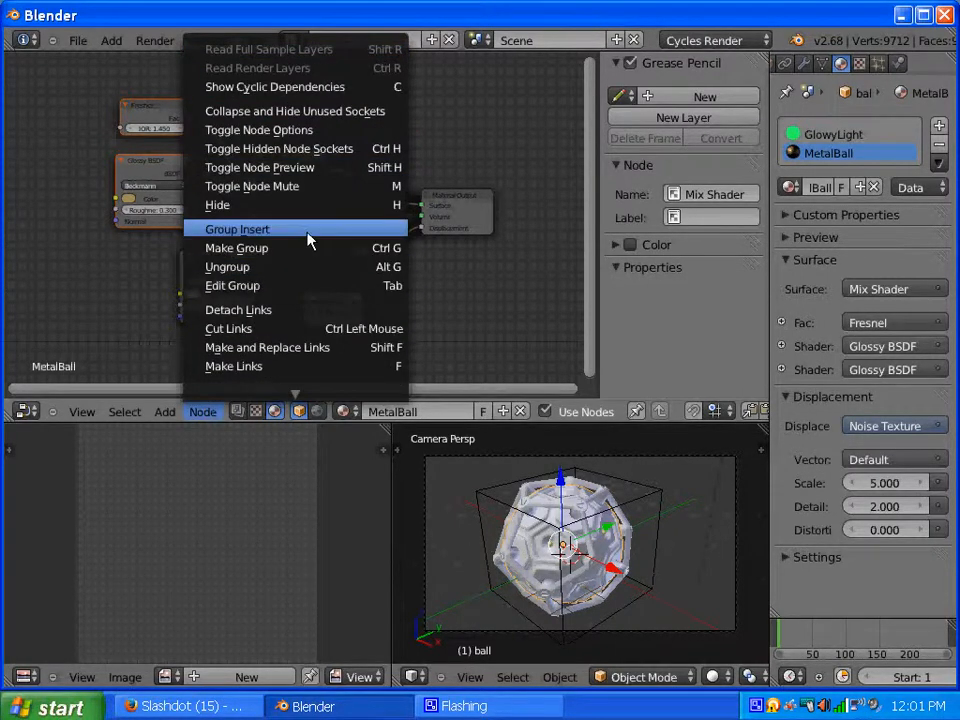
mouse_move(293, 388)
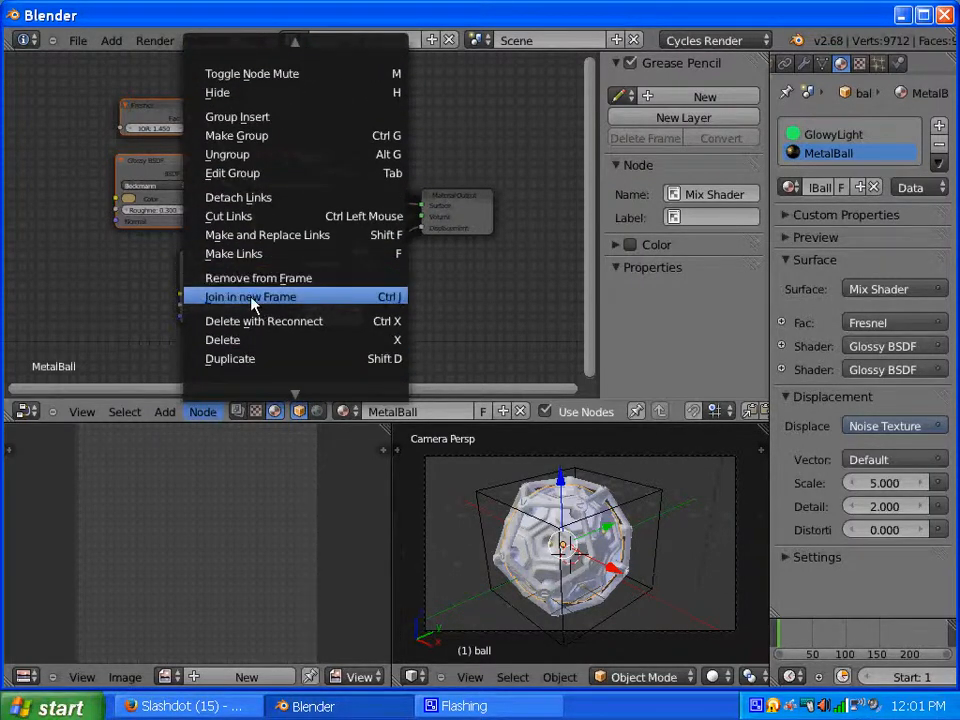
click(258, 298)
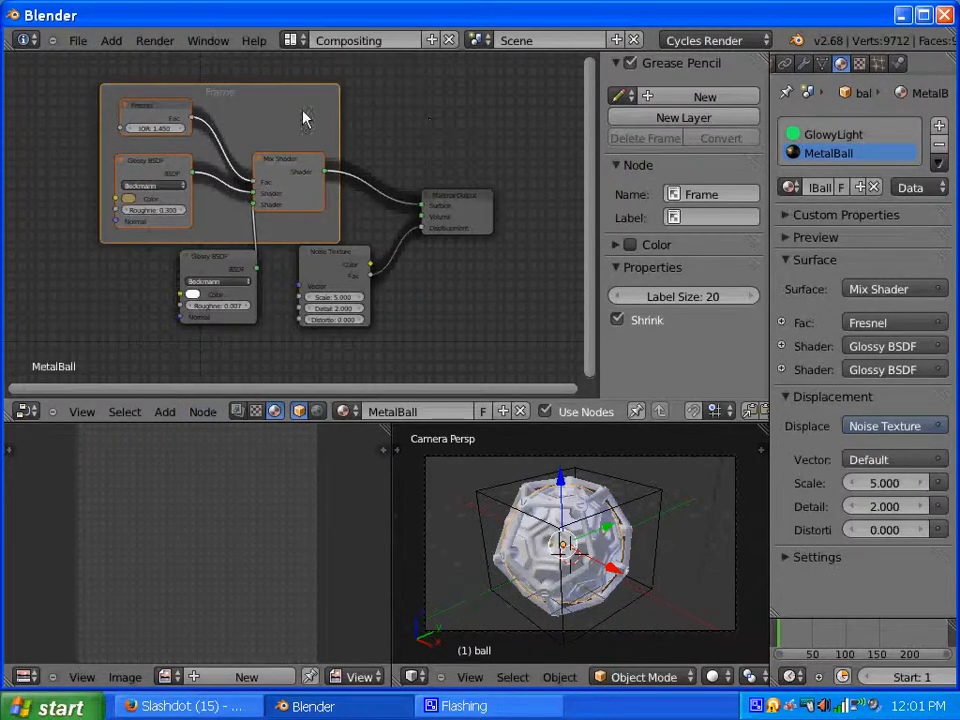
drag(295, 108, 312, 96)
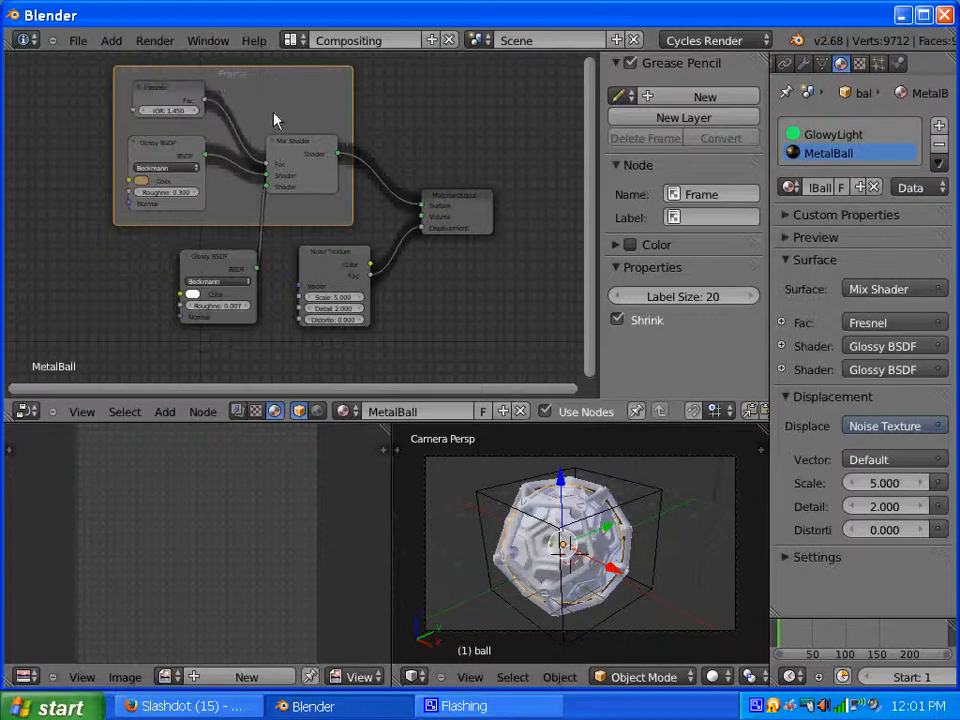
Remove the Fresnel, golden Glossy BSDF and Mix Shader nodes from the frame and delete the frame.
click(203, 411)
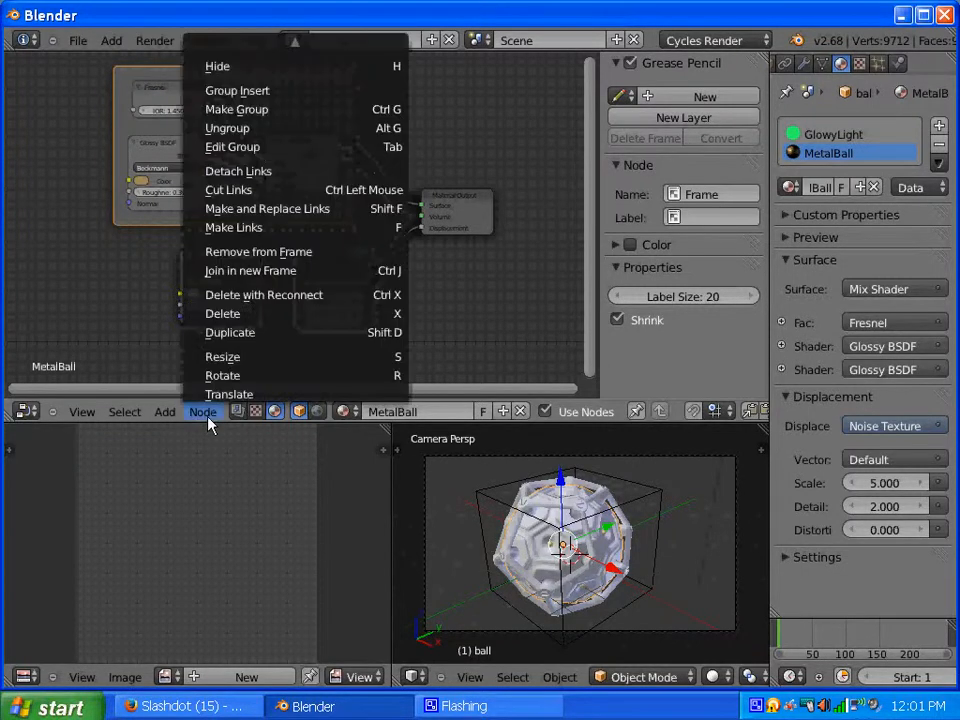
click(295, 255)
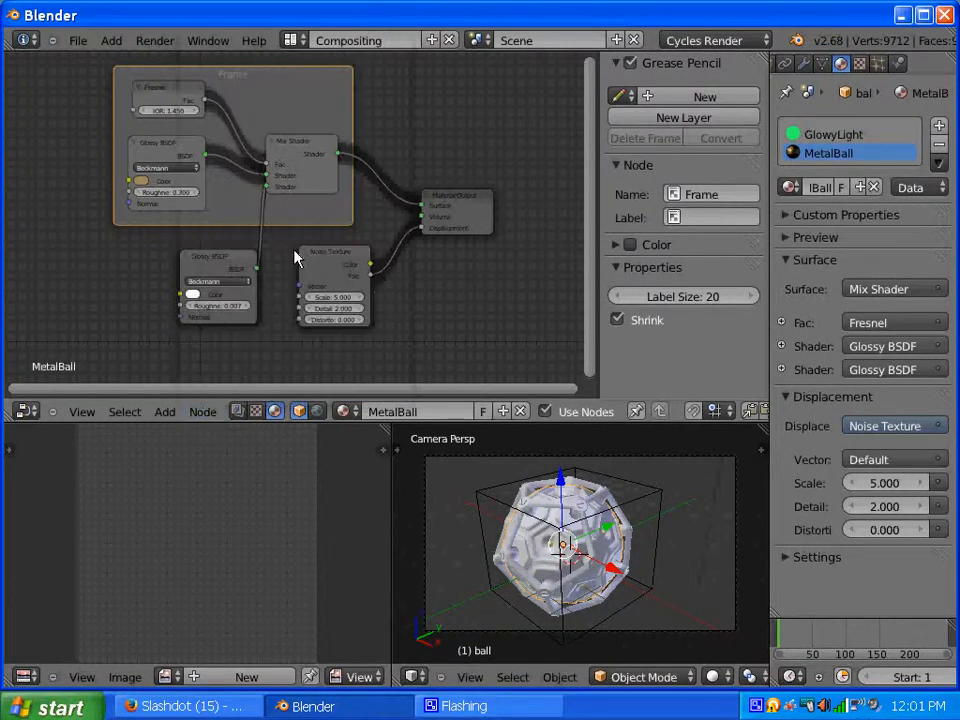
click(184, 101)
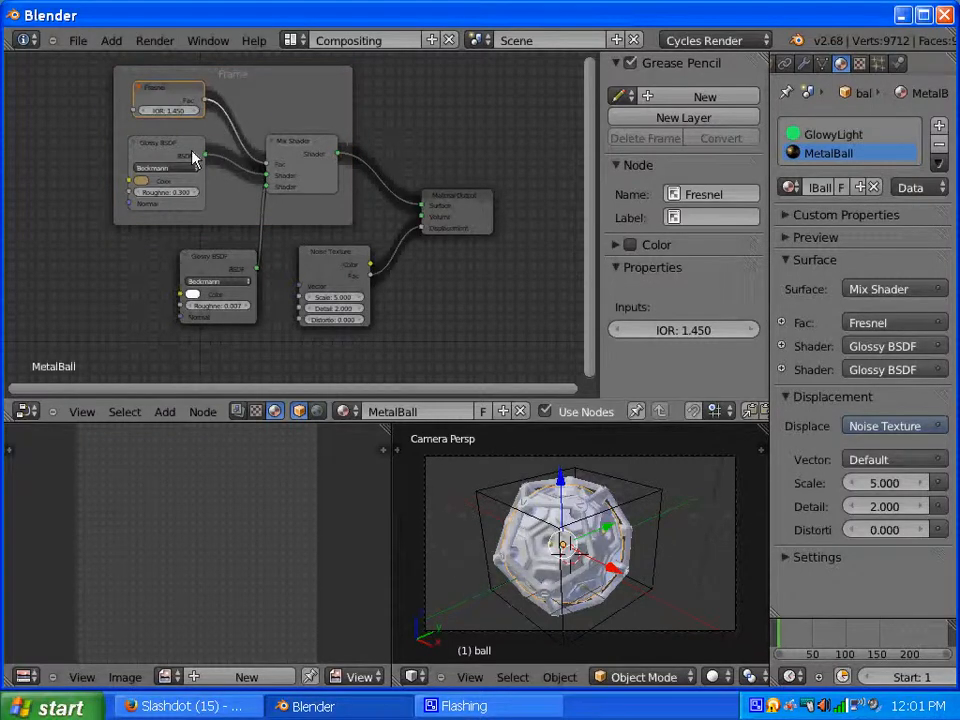
click(180, 150)
shift+click(298, 146)
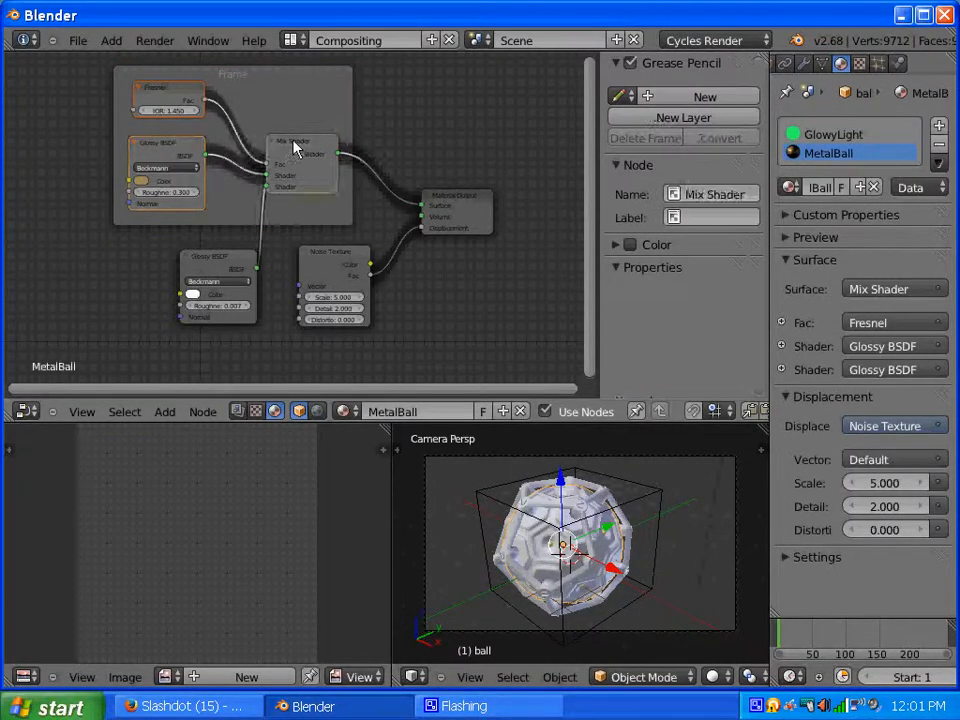
click(202, 414)
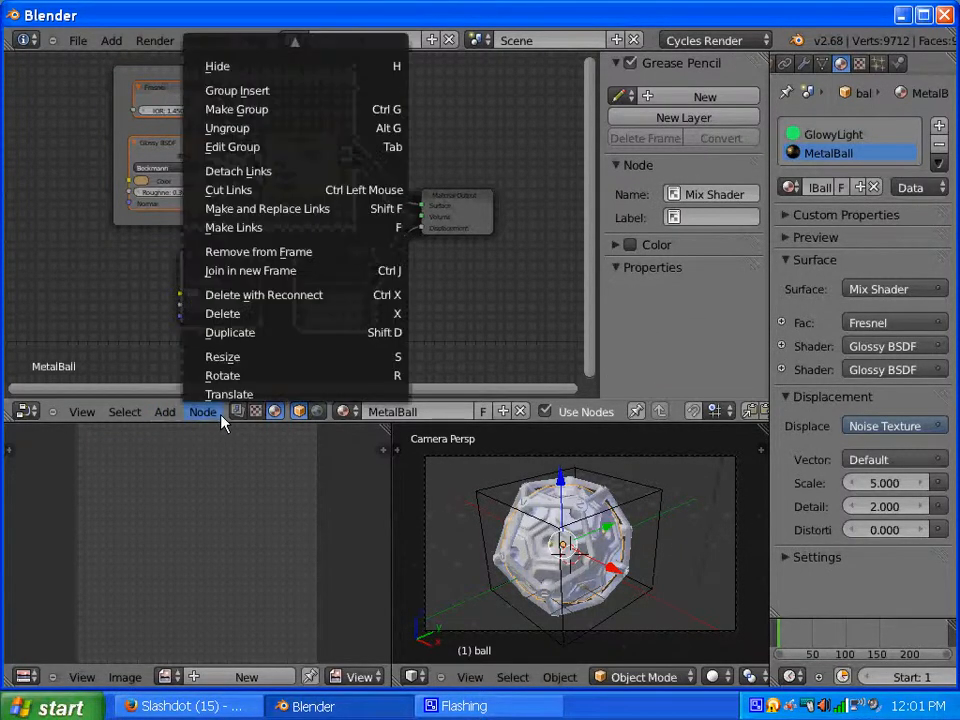
click(296, 256)
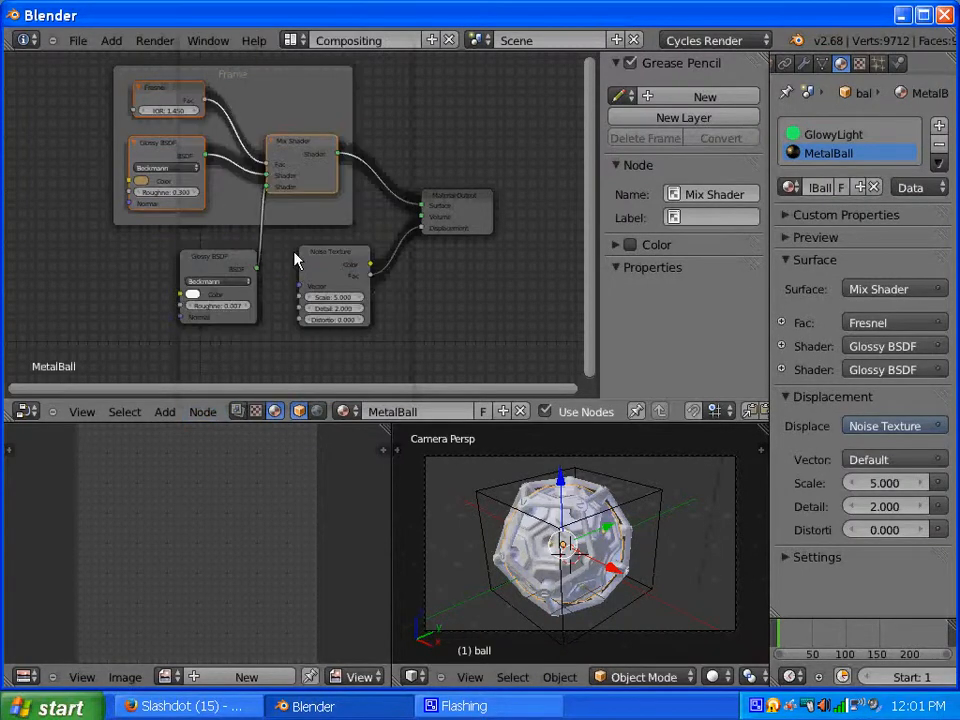
click(339, 96)
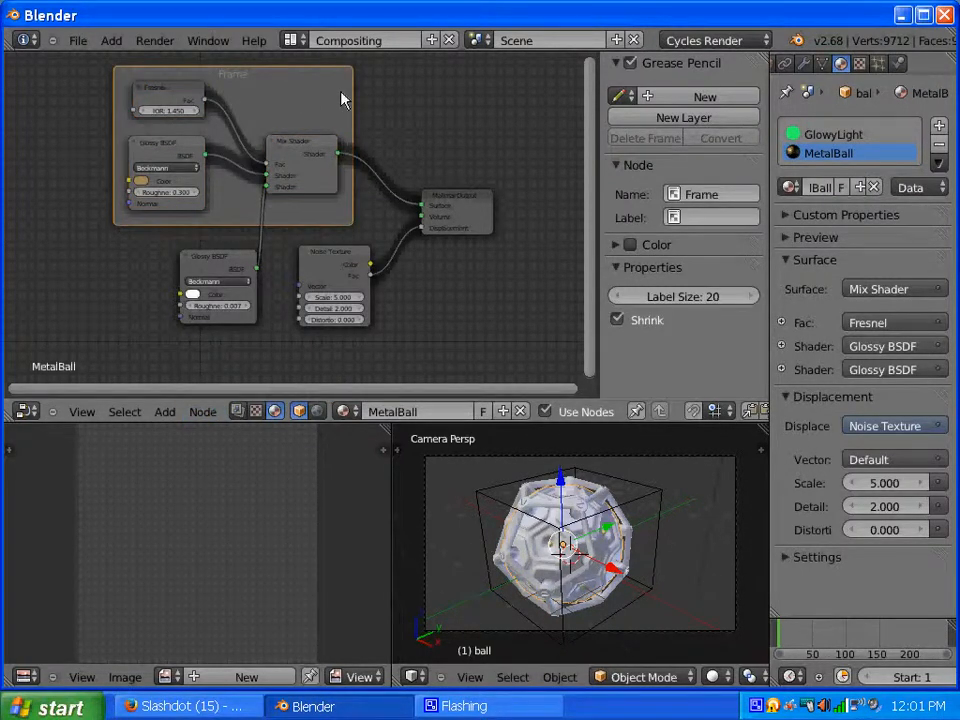
key(x)
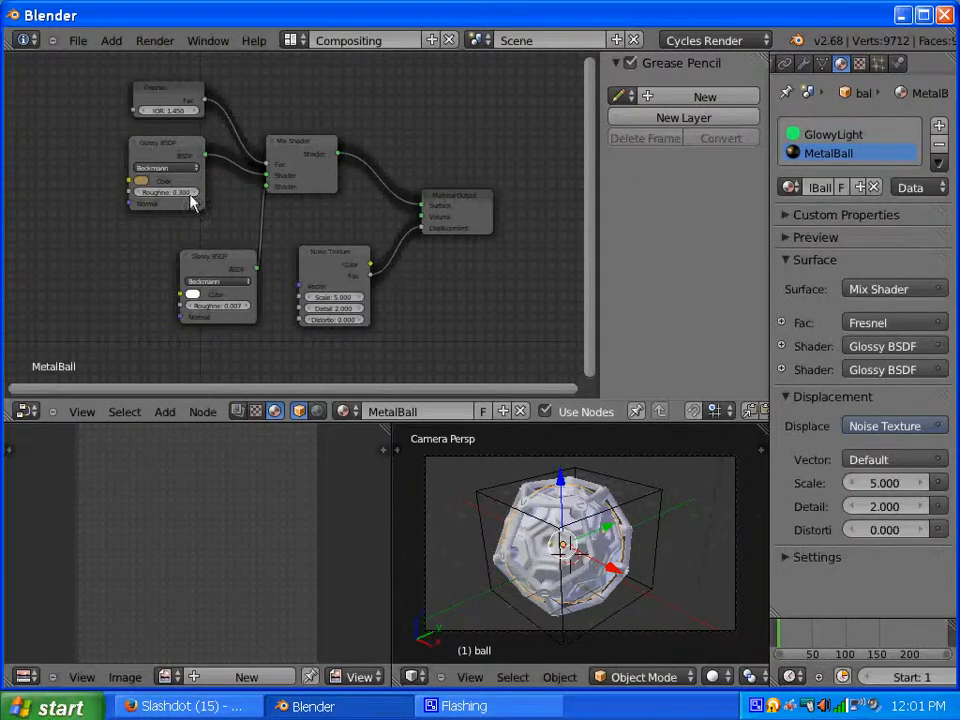
Move the white Glossy BSDF directly below the golden one and the Noise Texture node directly below the Mix Shader.
drag(229, 258, 165, 240)
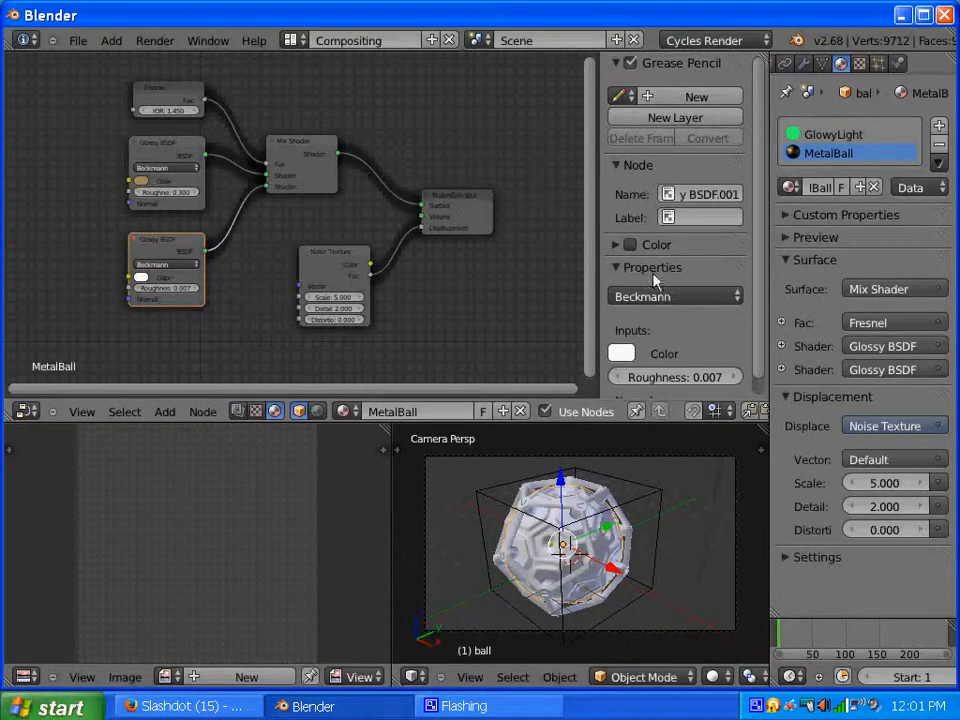
drag(343, 255, 299, 247)
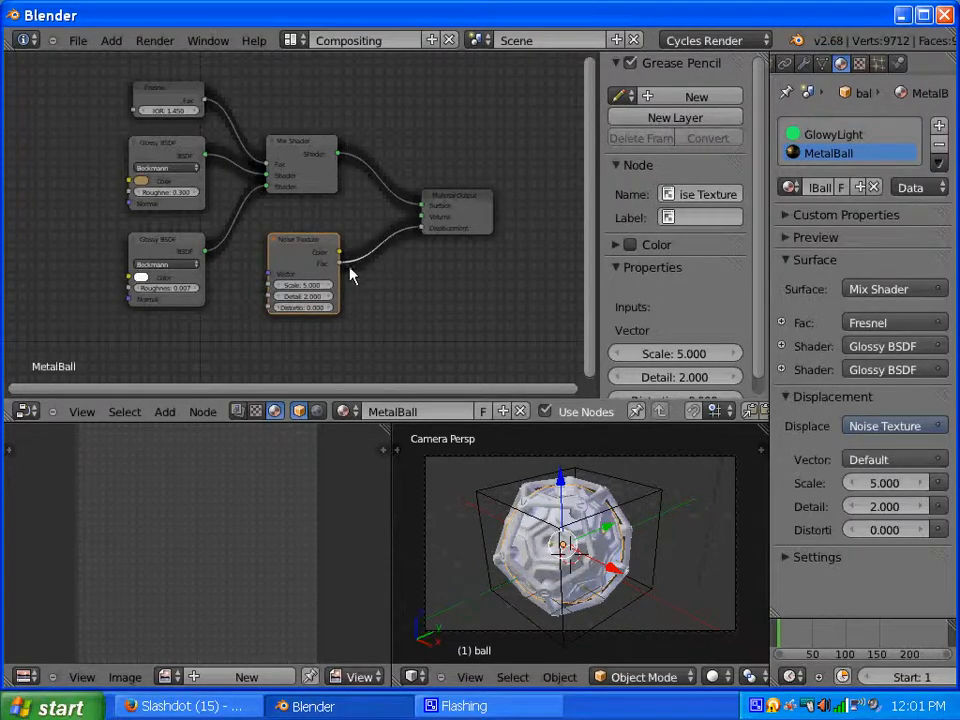
Switch to the Default screen layout and render the scene to check the ball's material.
click(291, 40)
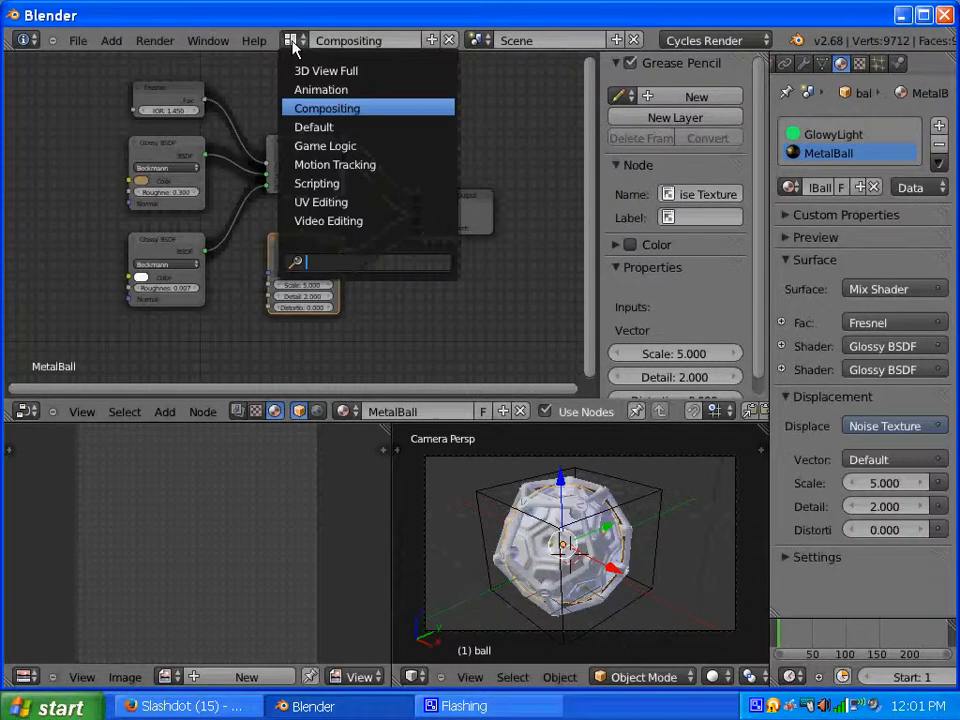
click(346, 130)
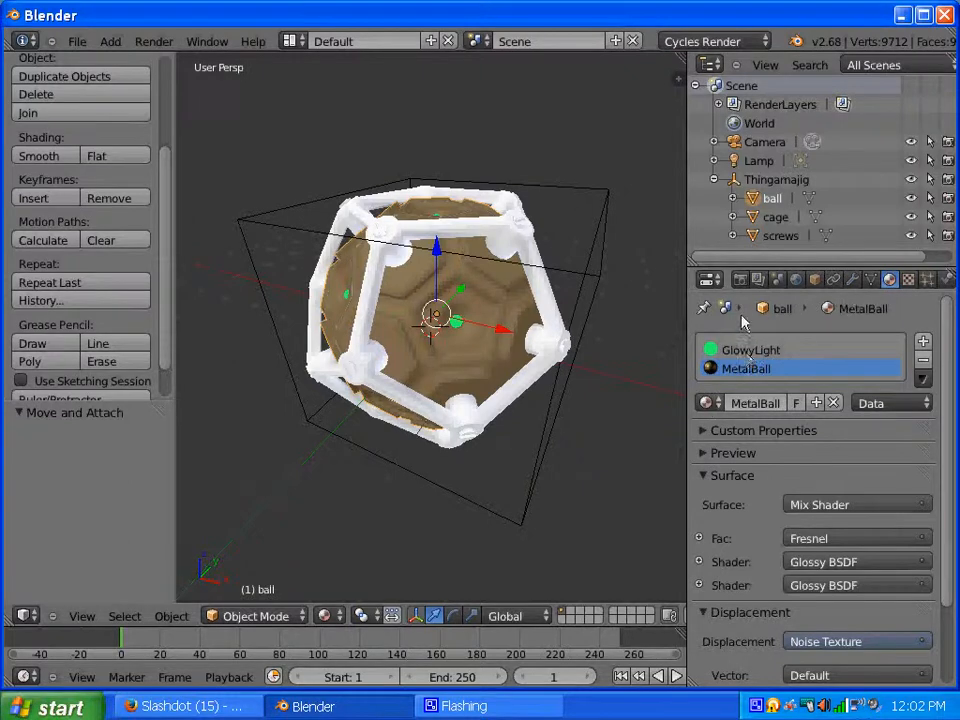
click(740, 281)
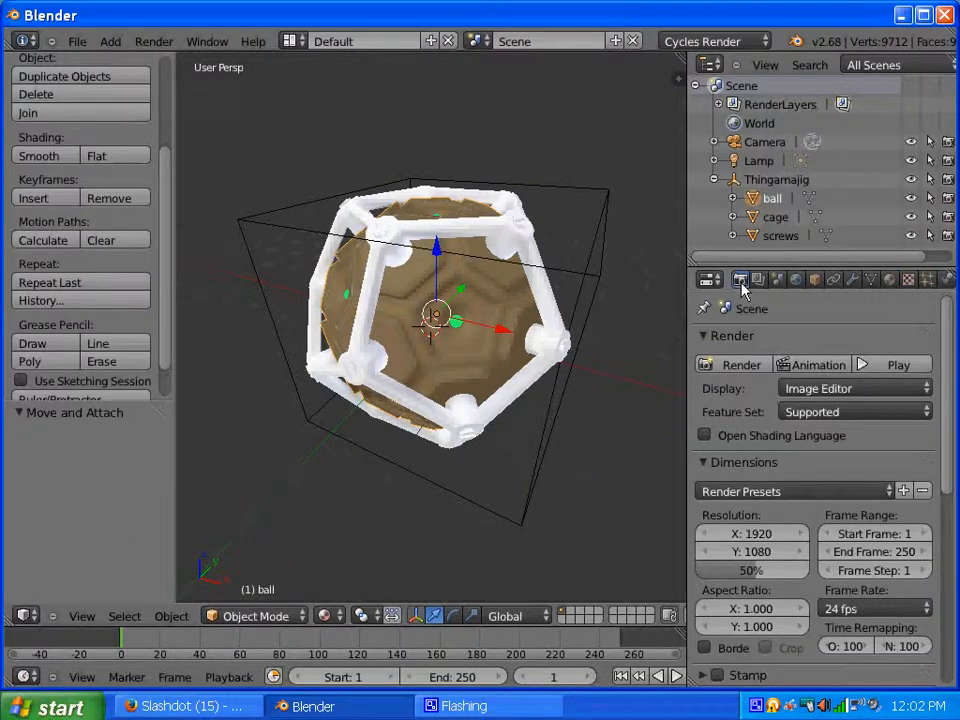
click(740, 367)
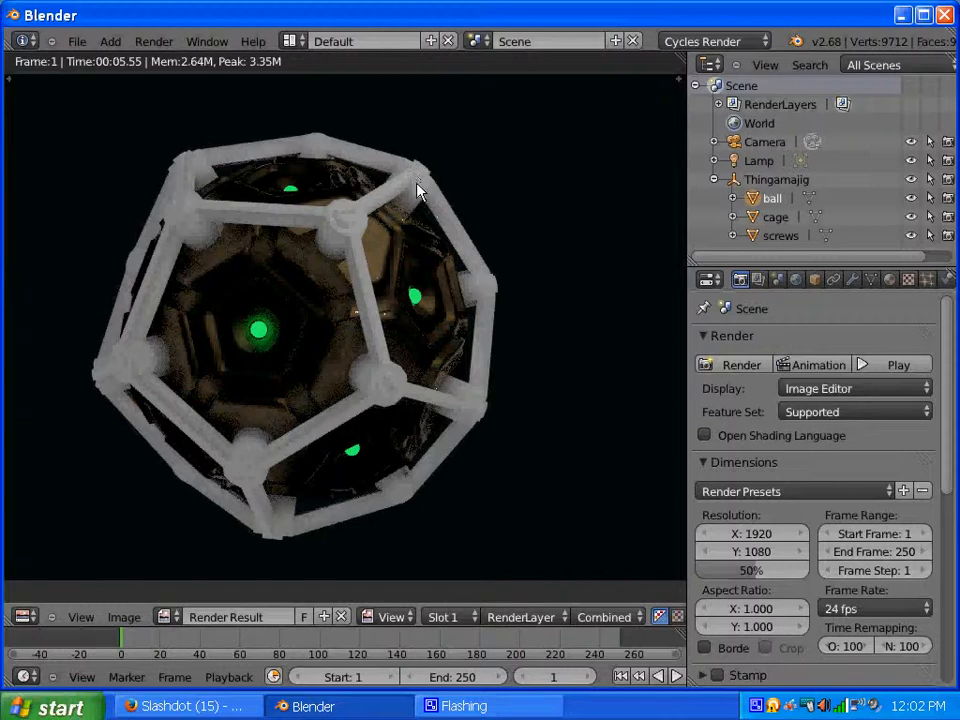
key(Escape)
Move the lamp about -0.91 along the Y axis and shift it along the X axis.
scroll(480, 290, down, 6)
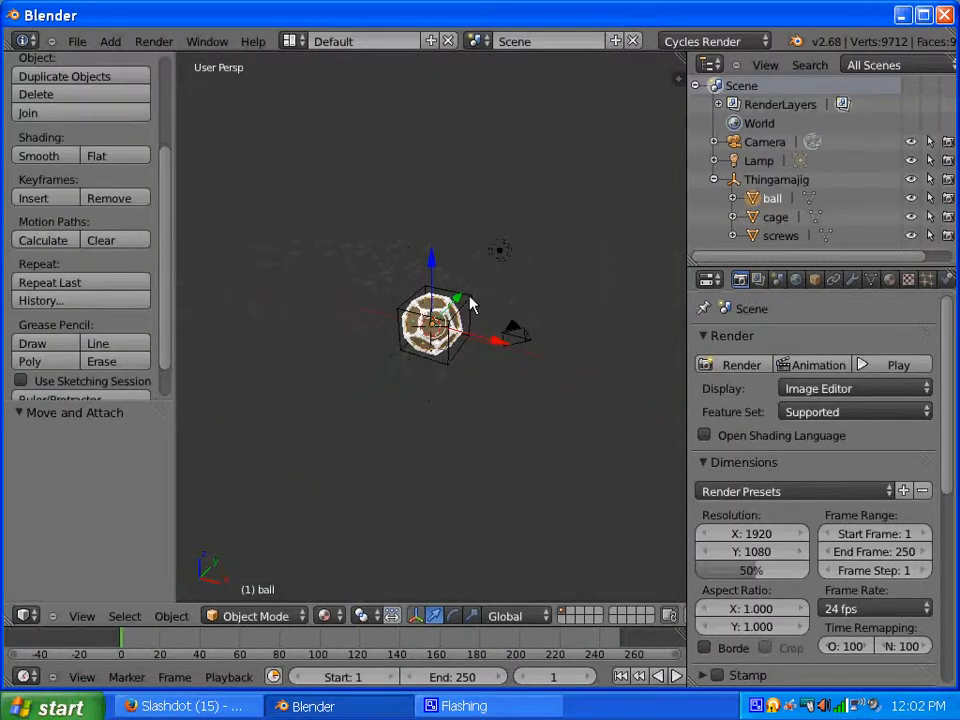
scroll(470, 303, up, 3)
middle_drag(484, 311, 433, 300)
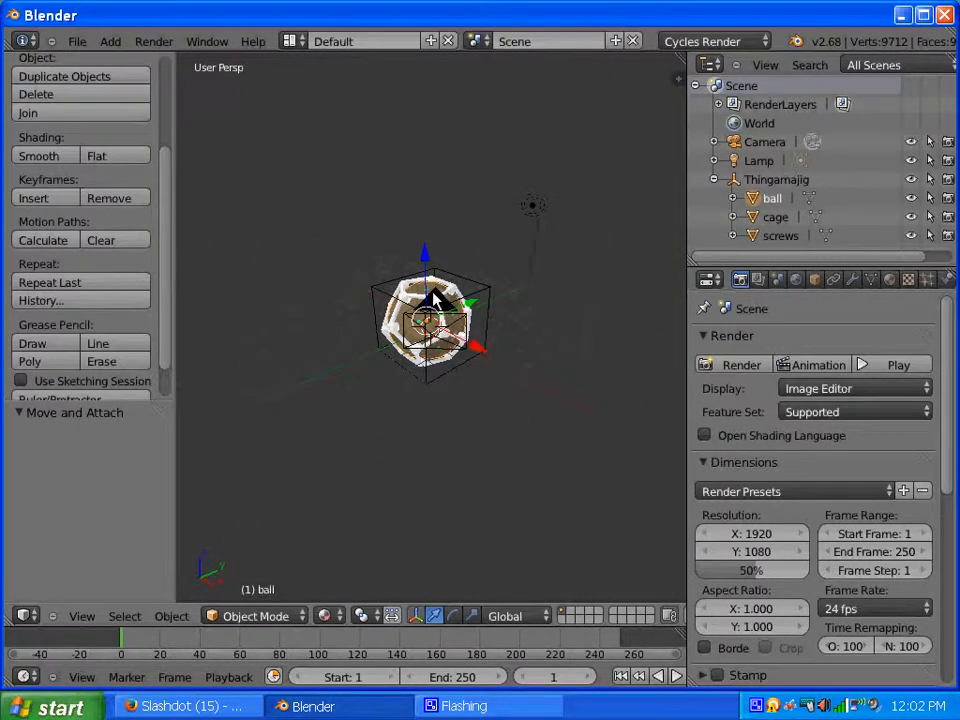
middle_drag(516, 278, 486, 279)
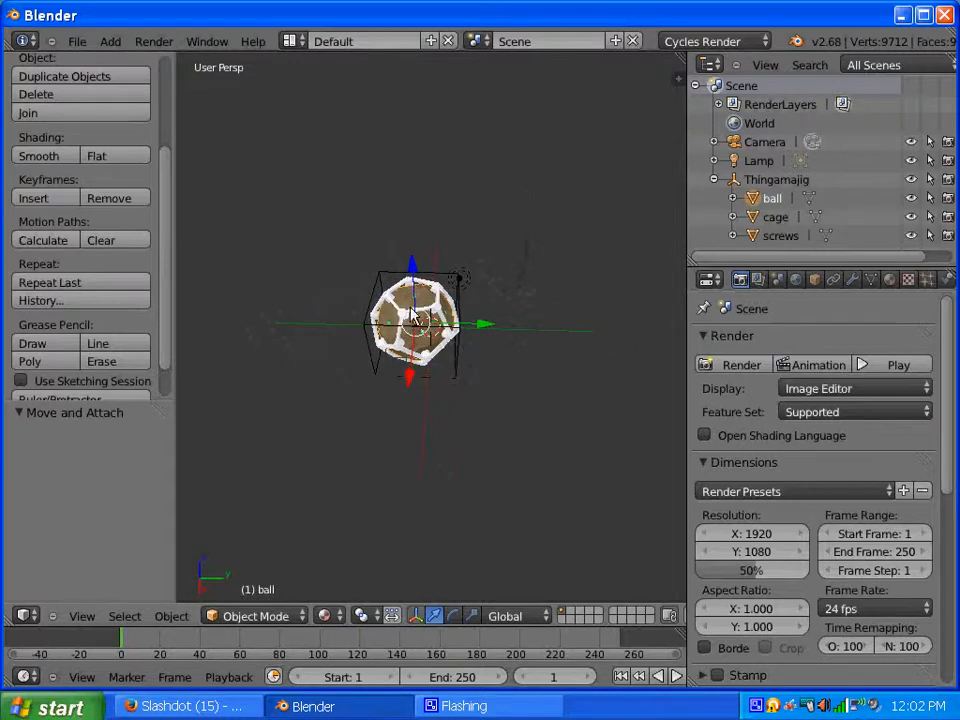
right_click(463, 280)
drag(528, 285, 492, 284)
key(g)
key(x)
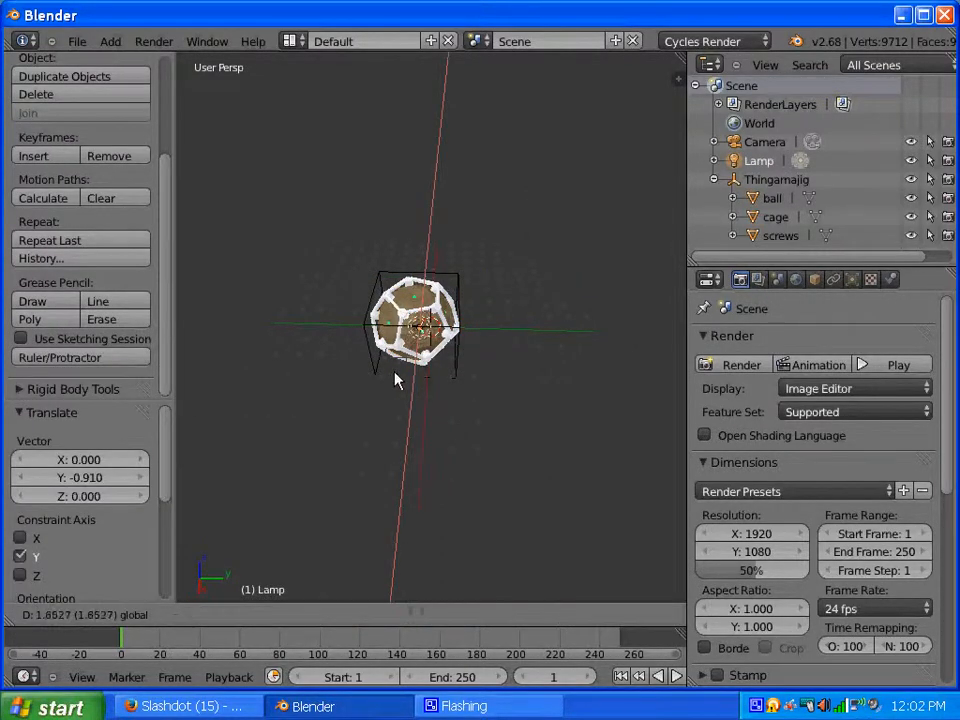
click(491, 328)
Move the lamp about -0.79 along the Y axis and raise it about 0.83 along Z.
key(g)
key(y)
click(452, 321)
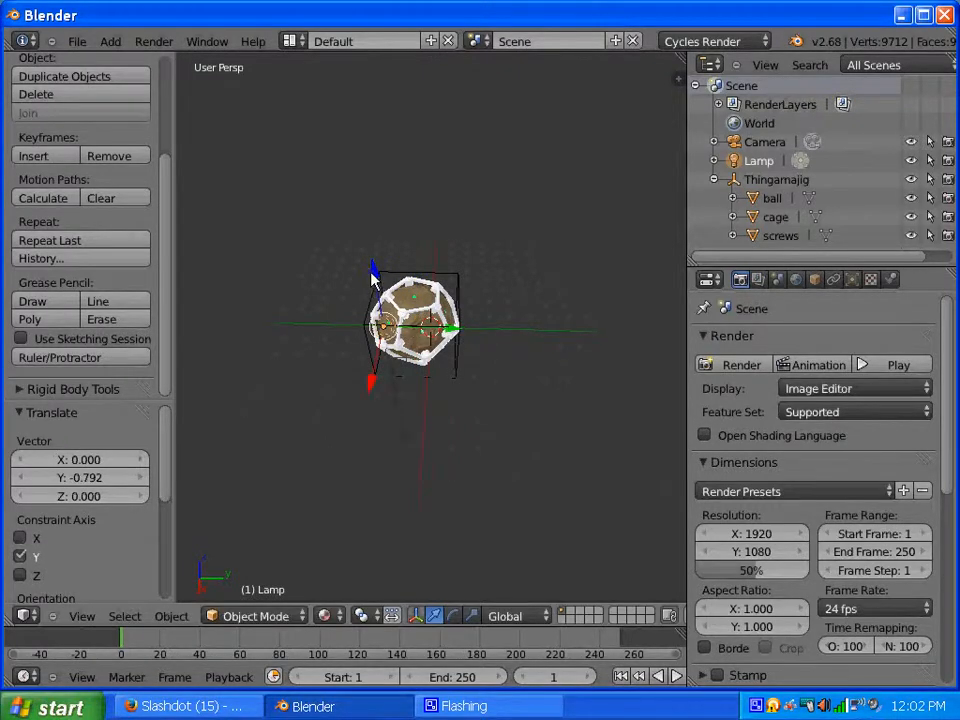
drag(372, 278, 377, 249)
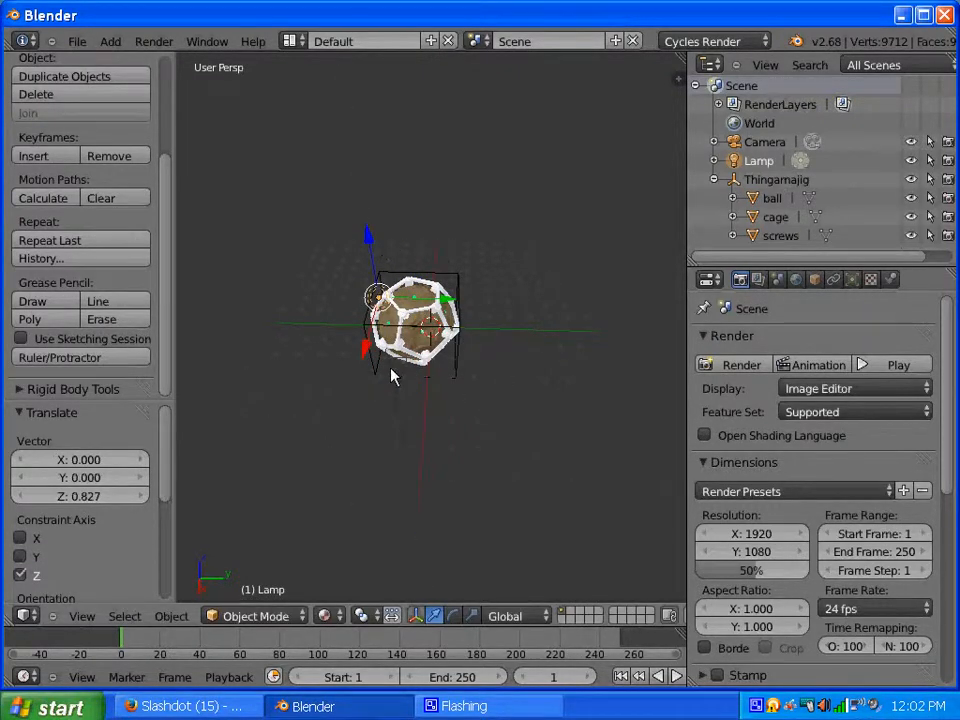
Move the lamp about -1.06 further along the Y axis, checking its position relative to the ball and camera.
middle_drag(392, 376, 508, 380)
scroll(578, 308, down, 4)
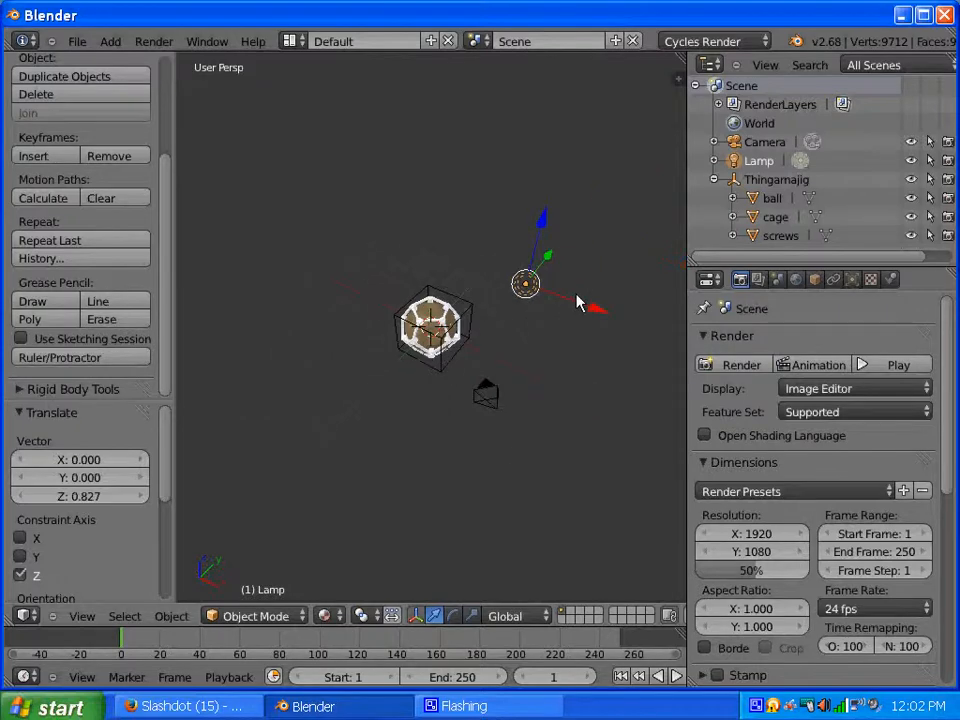
scroll(540, 344, up, 2)
middle_drag(527, 353, 454, 333)
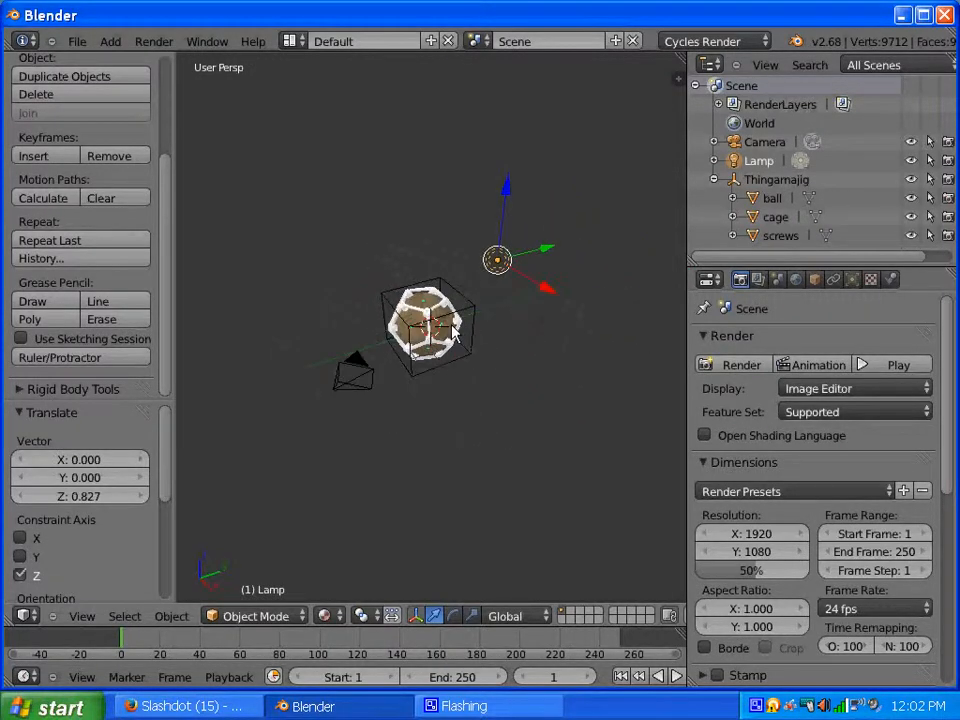
drag(543, 257, 514, 261)
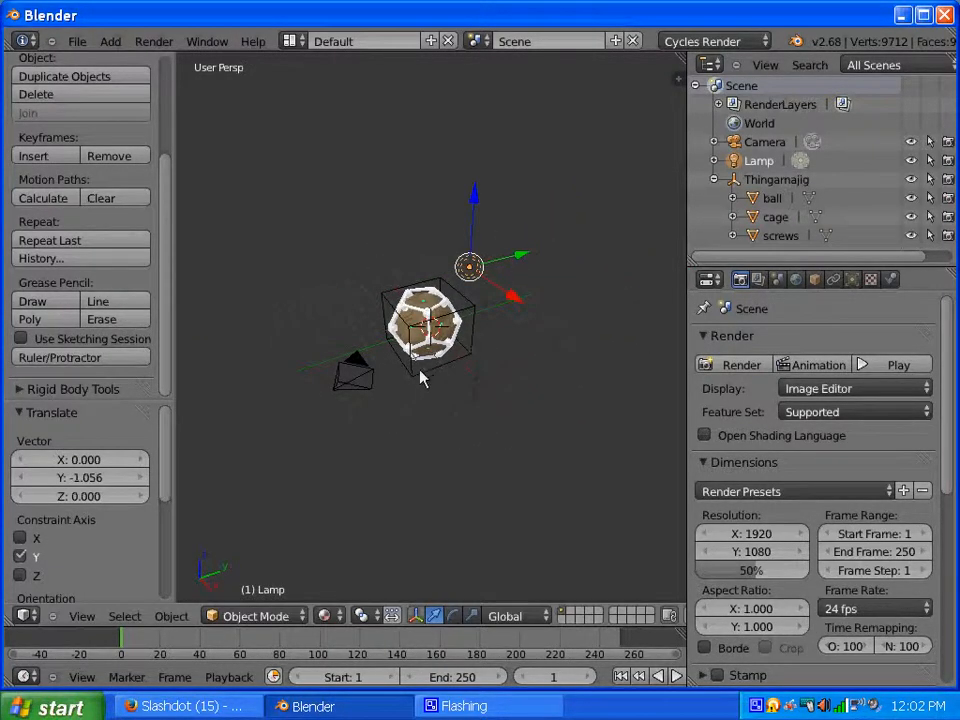
middle_drag(418, 368, 474, 388)
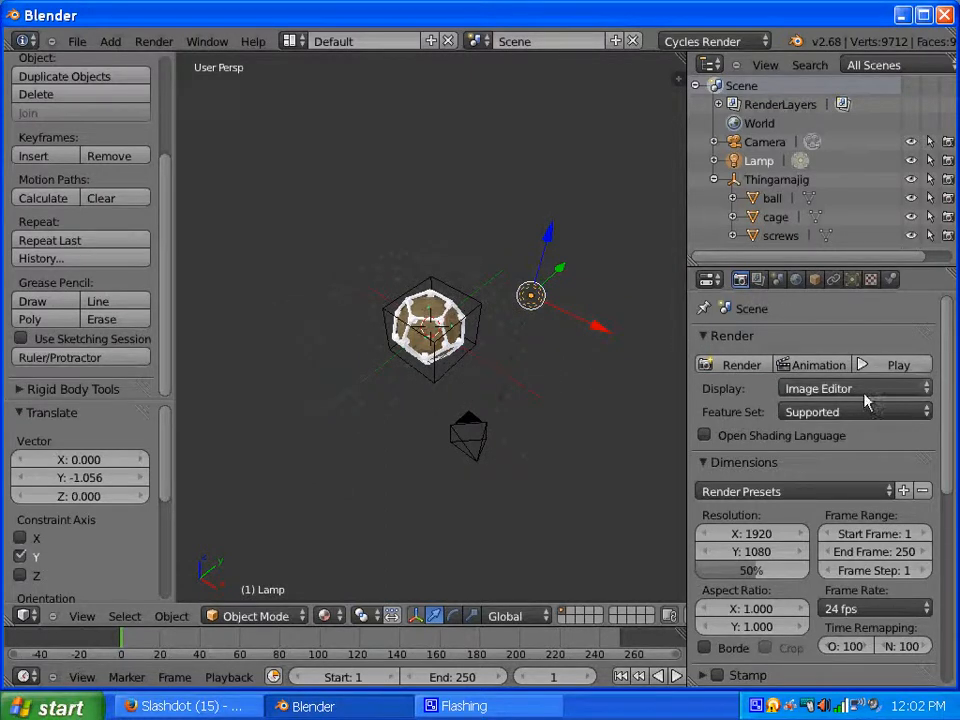
Enable nodes for the lamp and set its Emission strength to 1000.
click(852, 281)
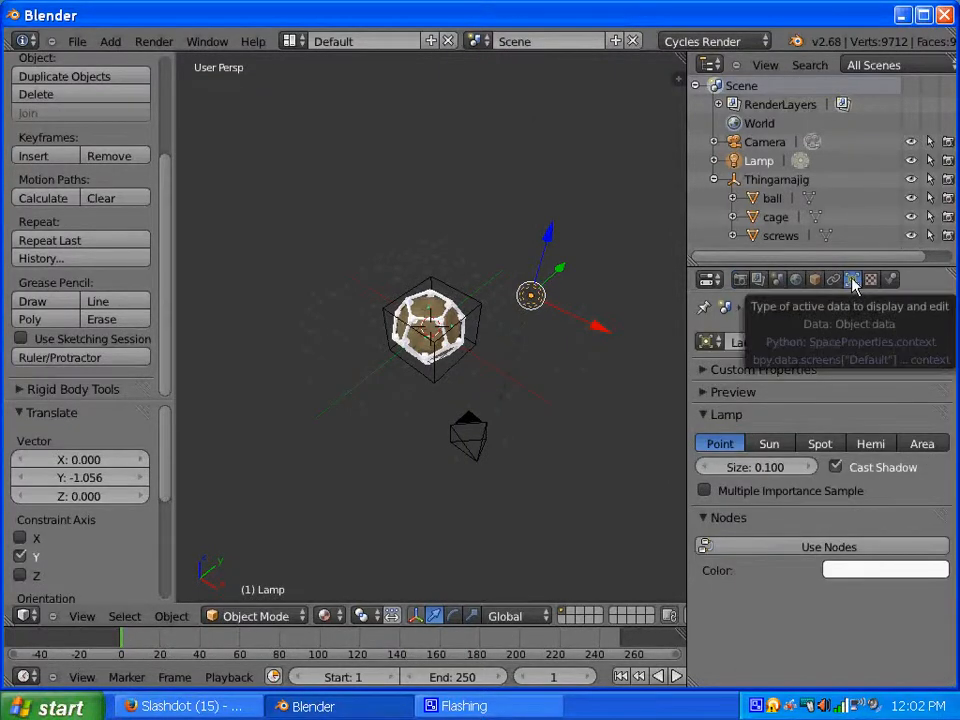
click(805, 549)
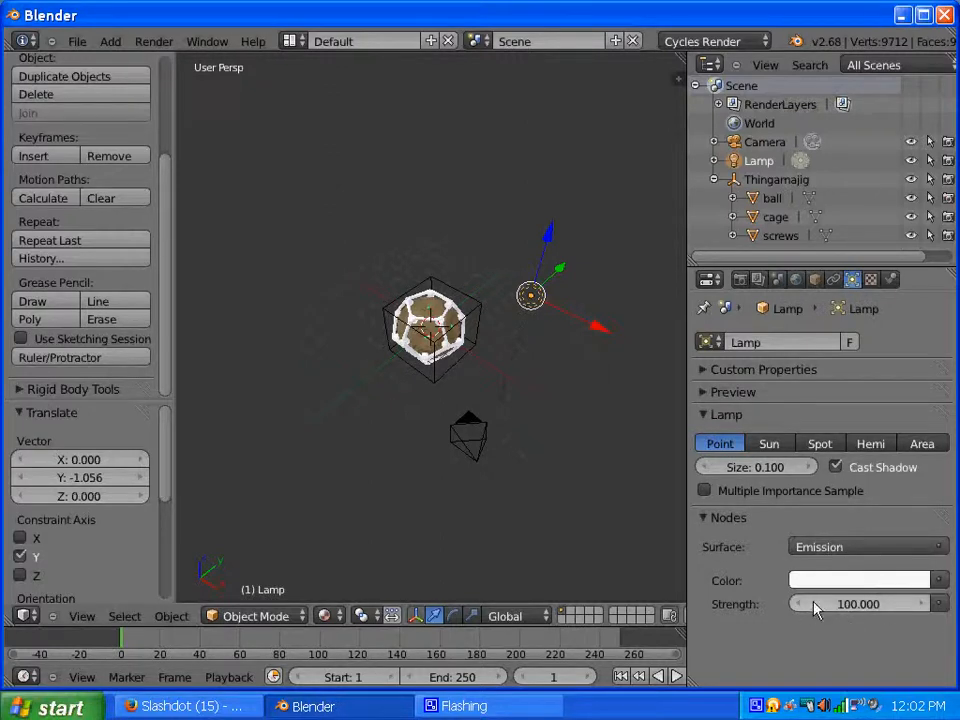
drag(880, 608, 846, 605)
click(847, 605)
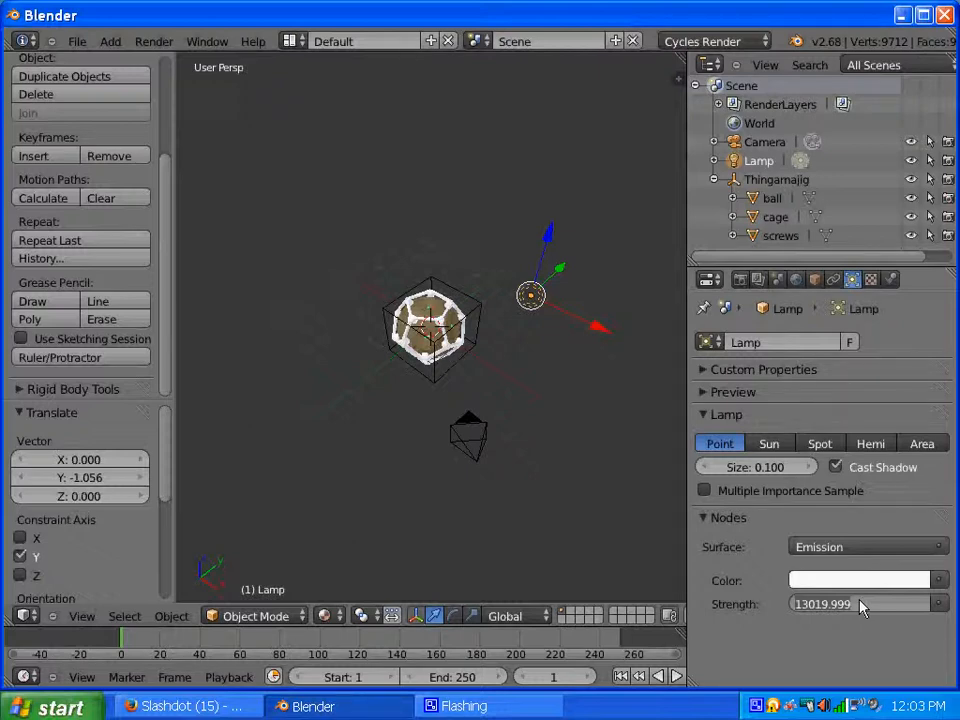
key(BackSpace)
text(1000)
key(Return)
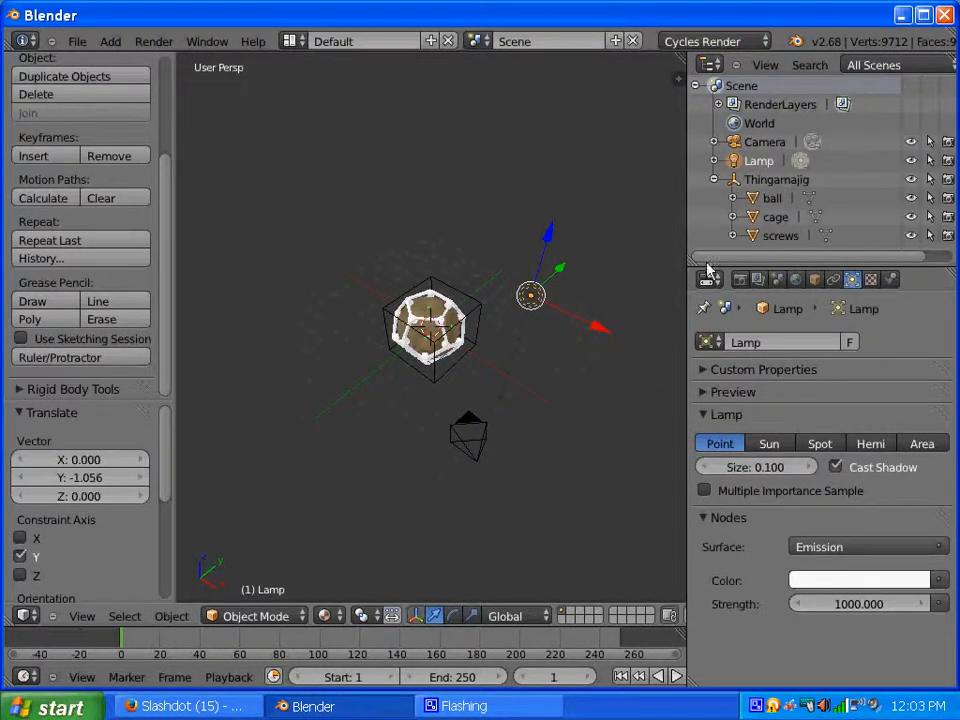
Render the scene to check the brighter lamp lighting, and return to the 3D view.
click(740, 279)
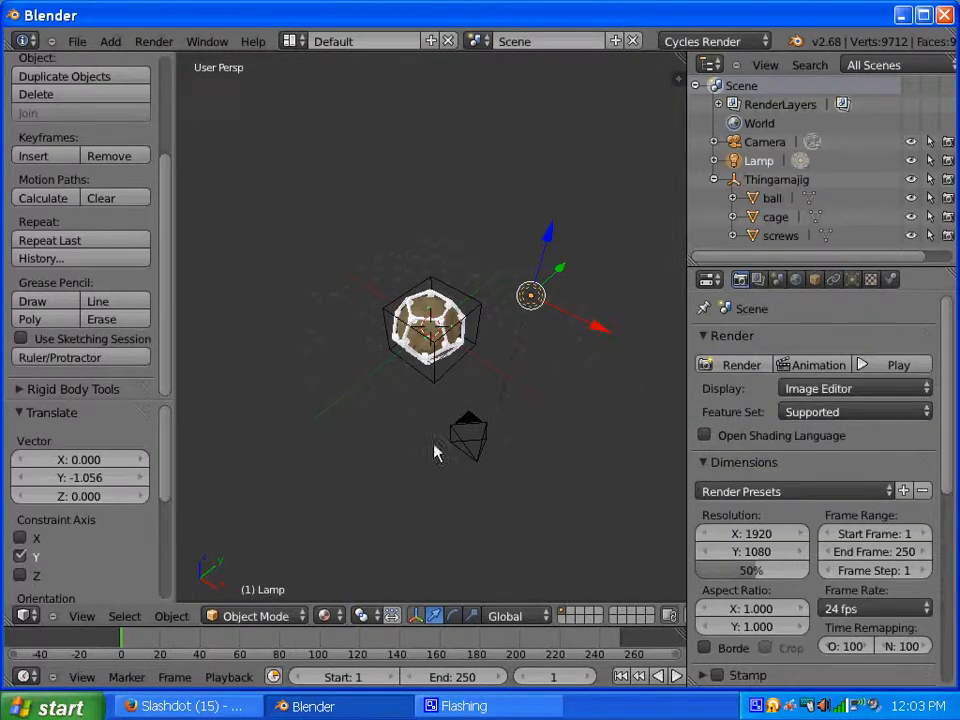
click(741, 365)
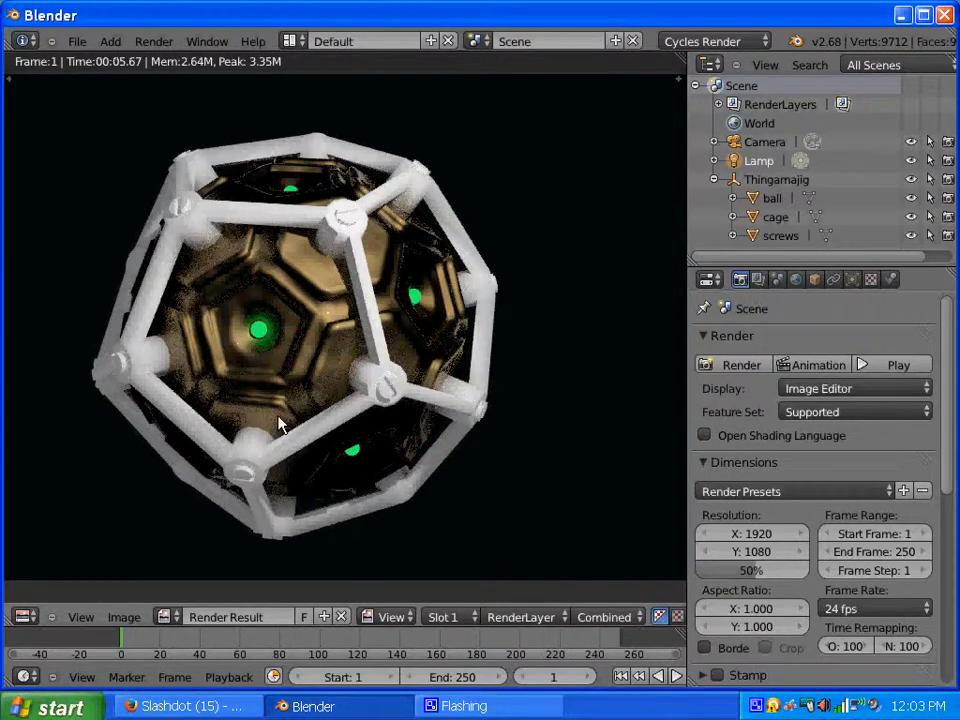
key(Escape)
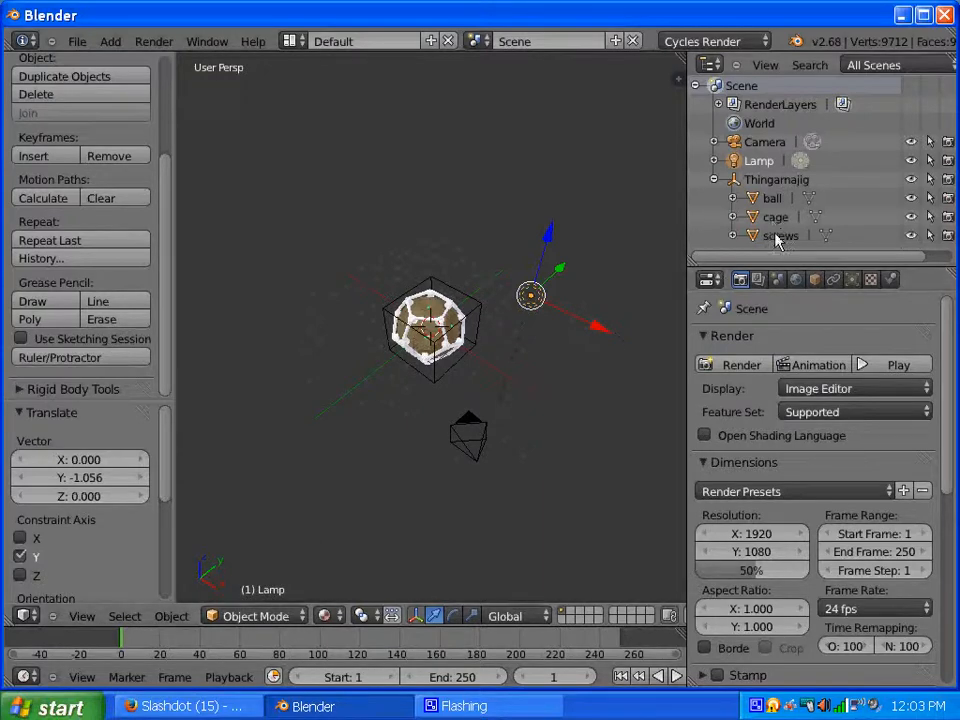
Set the noise texture displacement scale of the ball's MetalBall material to about 76.7 and render the scene.
click(757, 205)
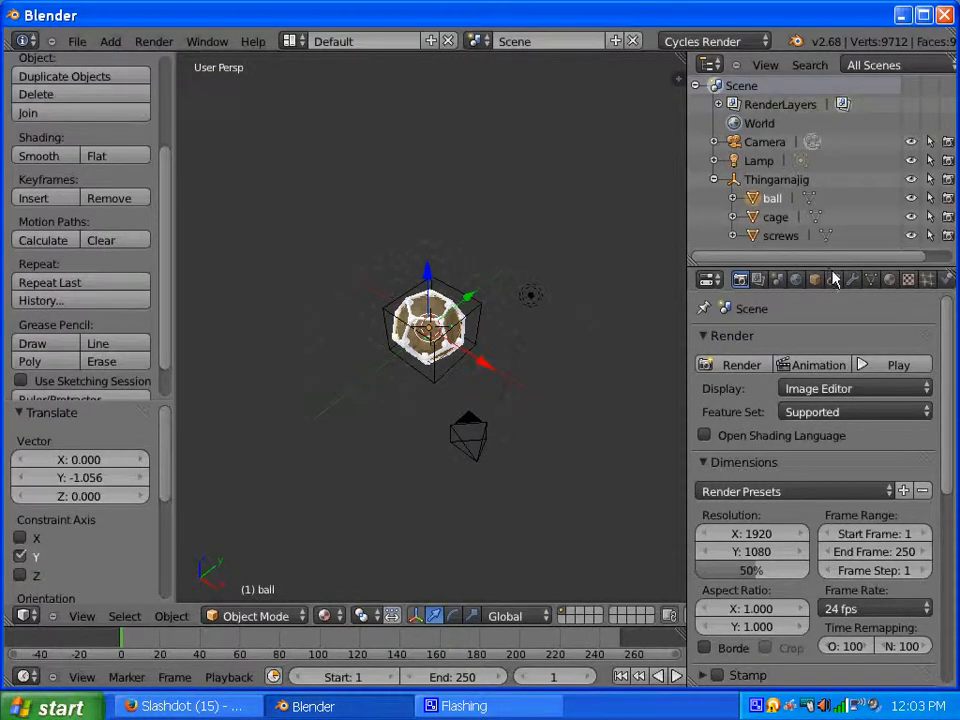
click(893, 280)
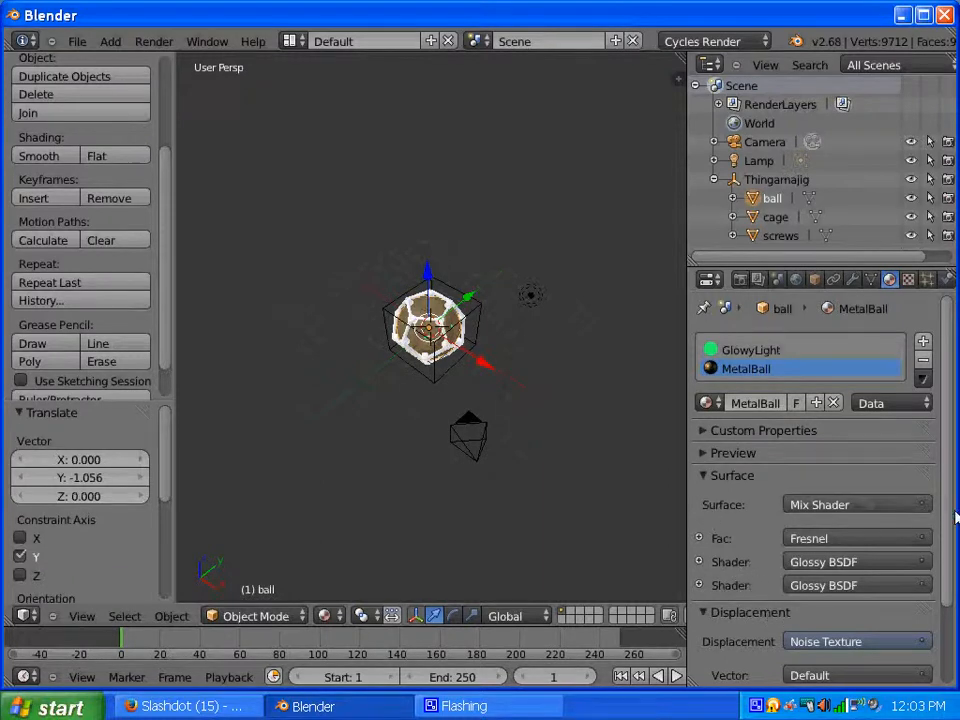
scroll(940, 517, down, 4)
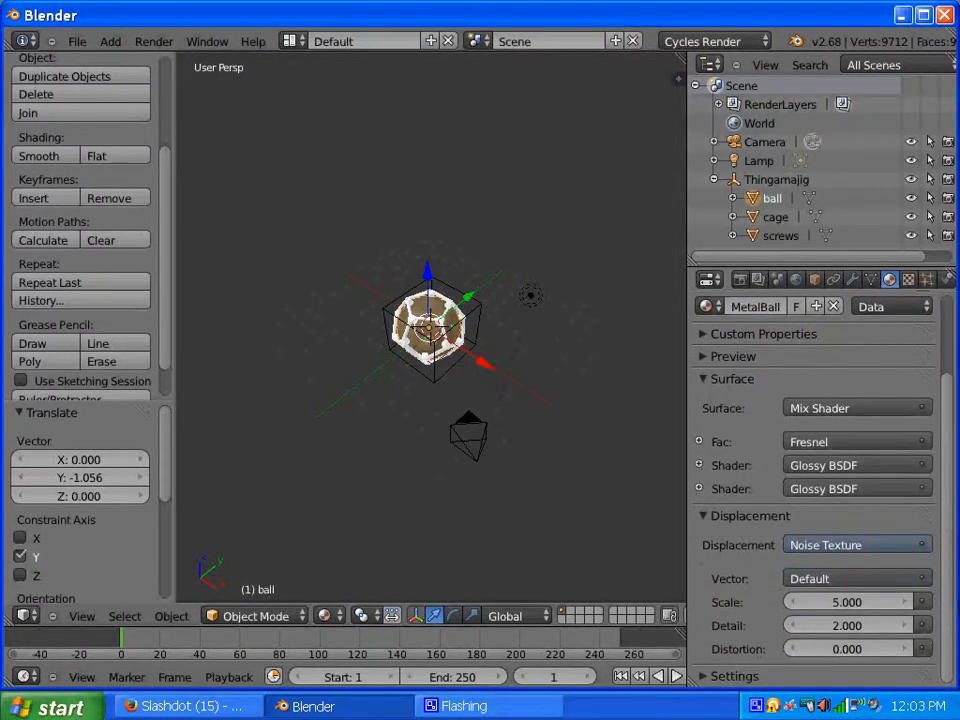
click(702, 466)
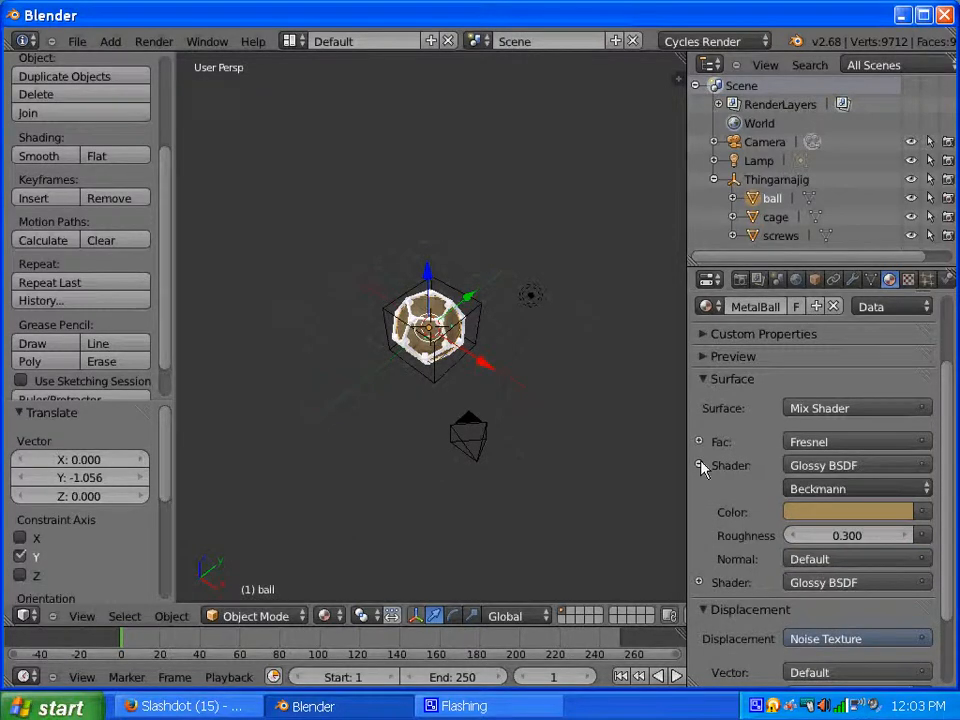
click(701, 465)
click(701, 489)
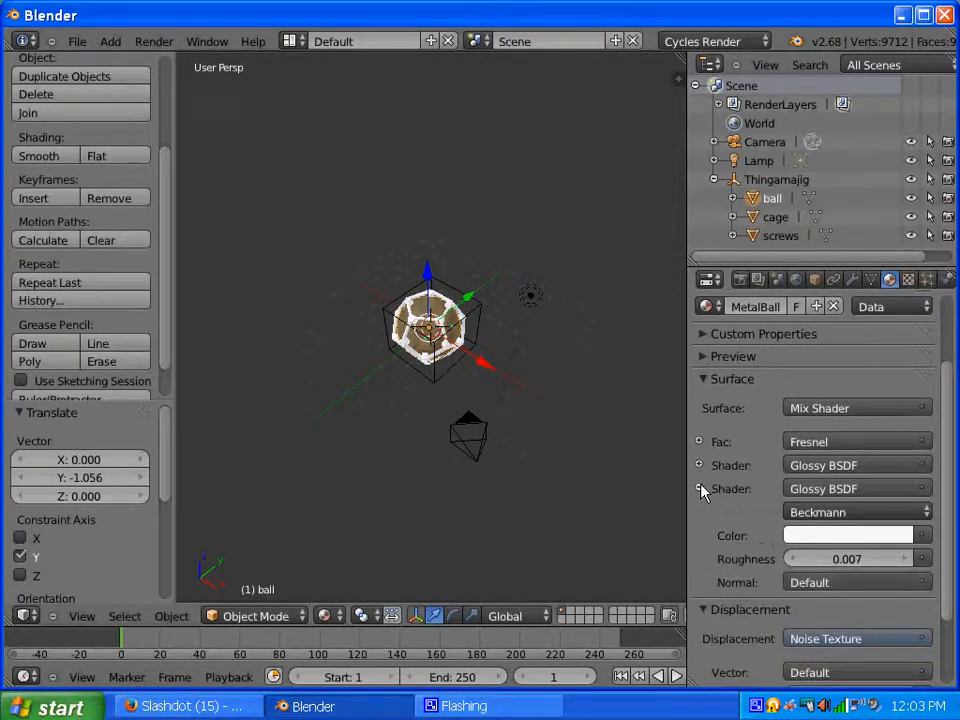
click(701, 489)
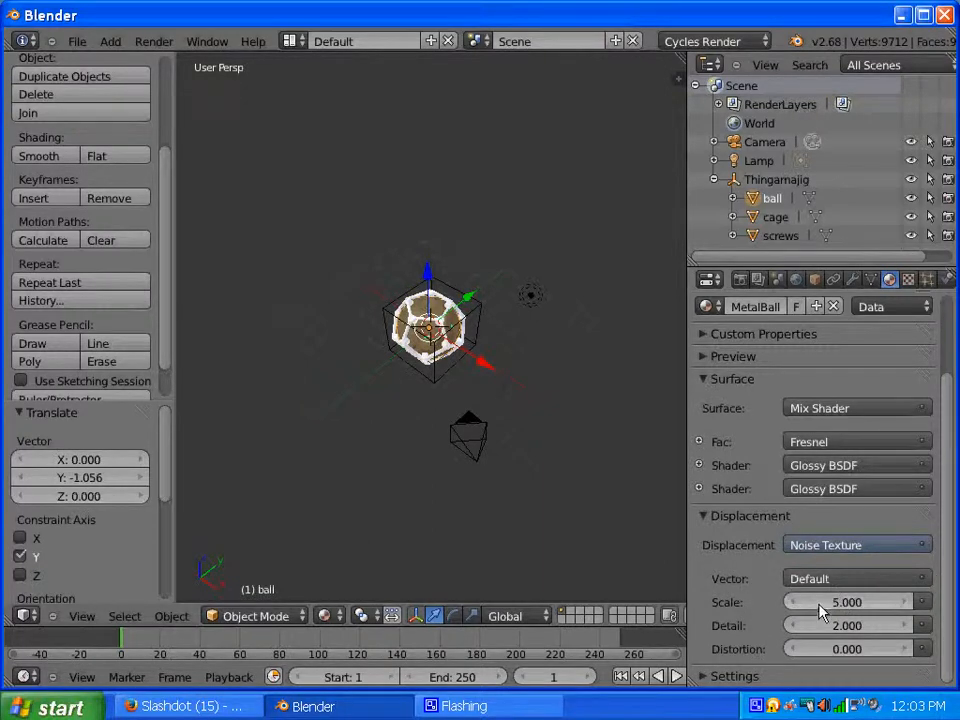
drag(820, 612, 937, 608)
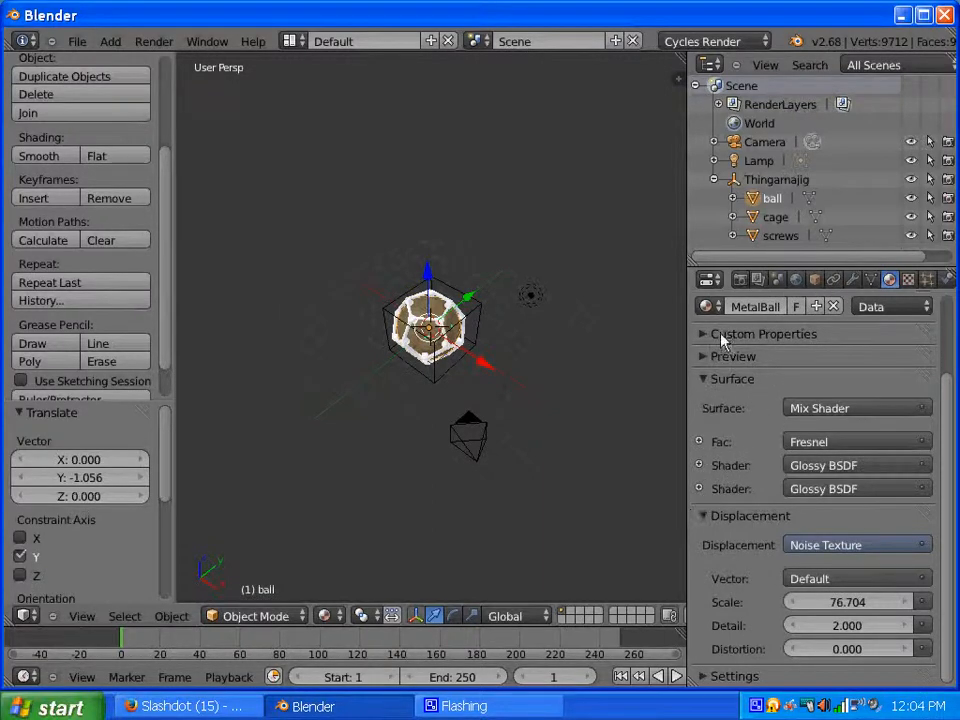
click(740, 281)
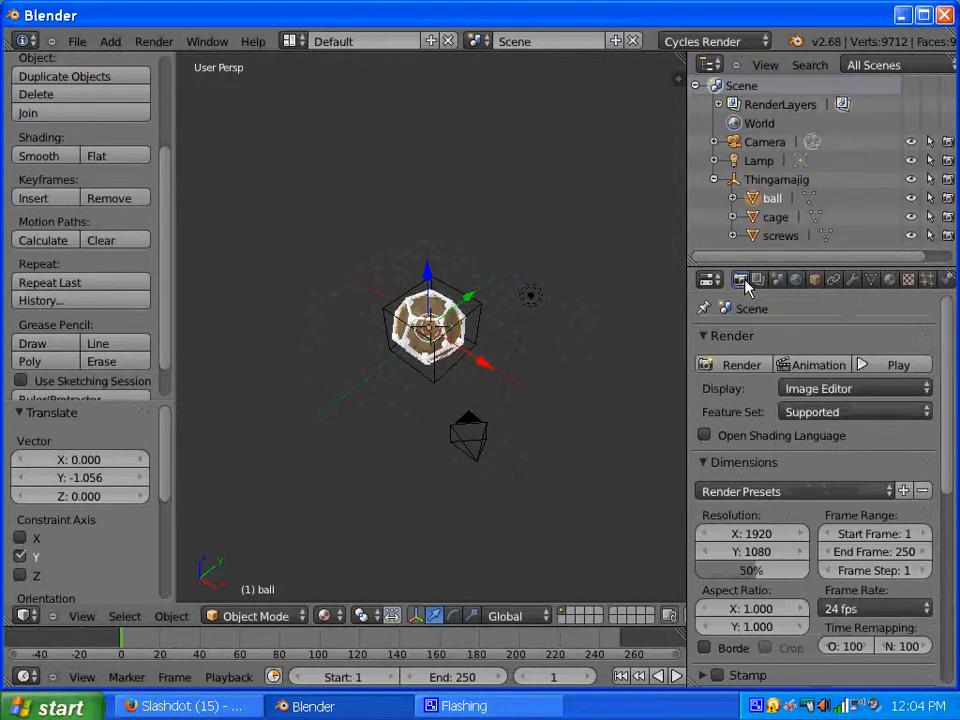
click(740, 366)
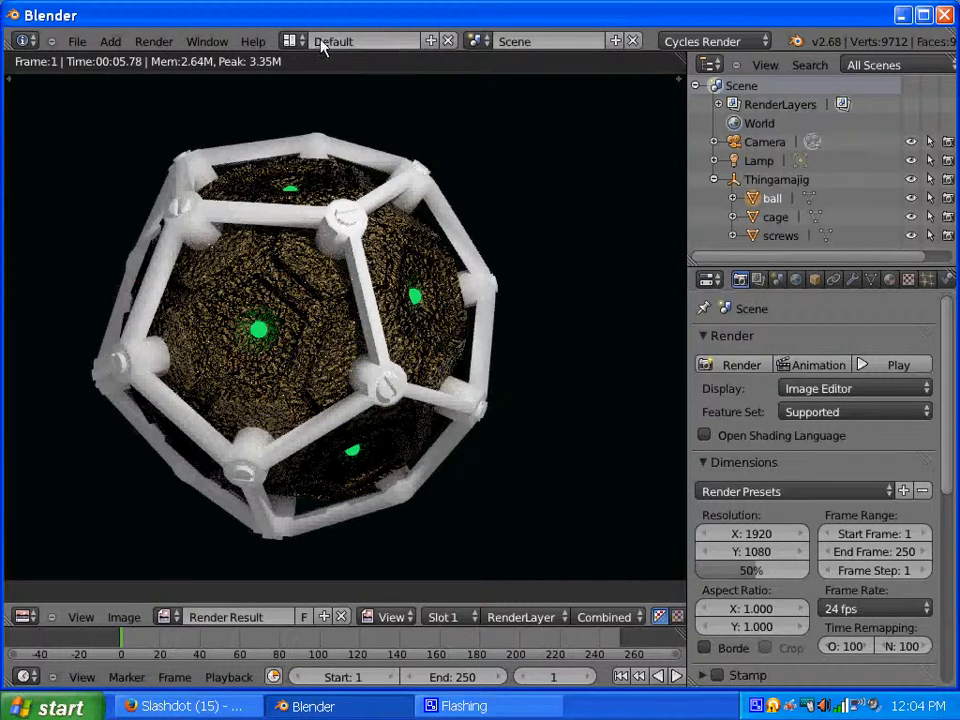
Switch to the Compositing screen layout and brighten the tan color of the Glossy BSDF node with roughness 0.300.
click(292, 41)
click(326, 107)
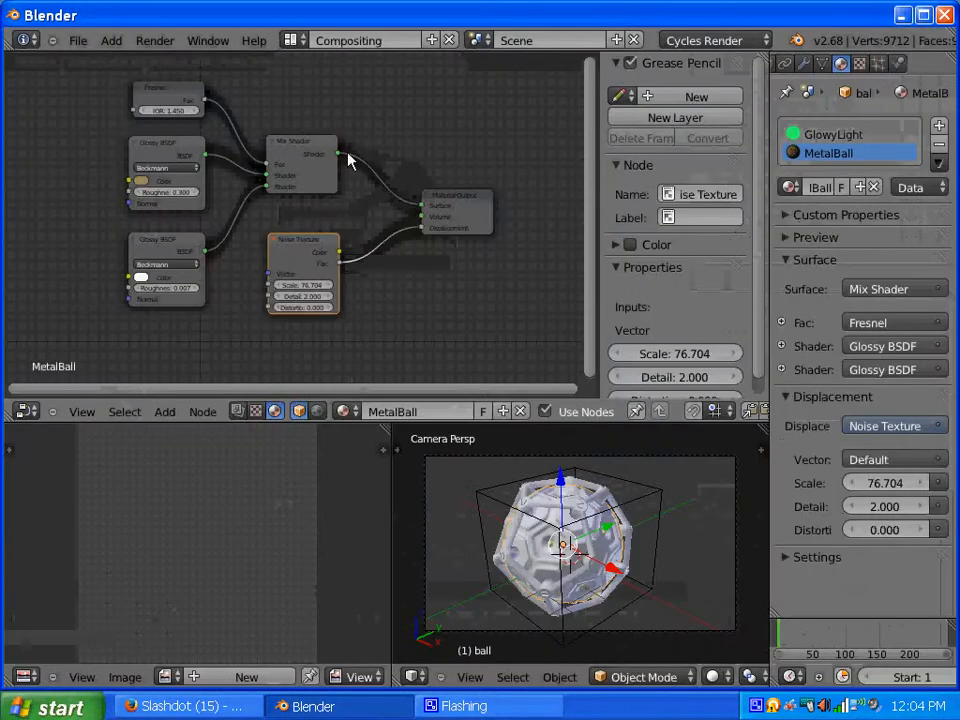
click(141, 182)
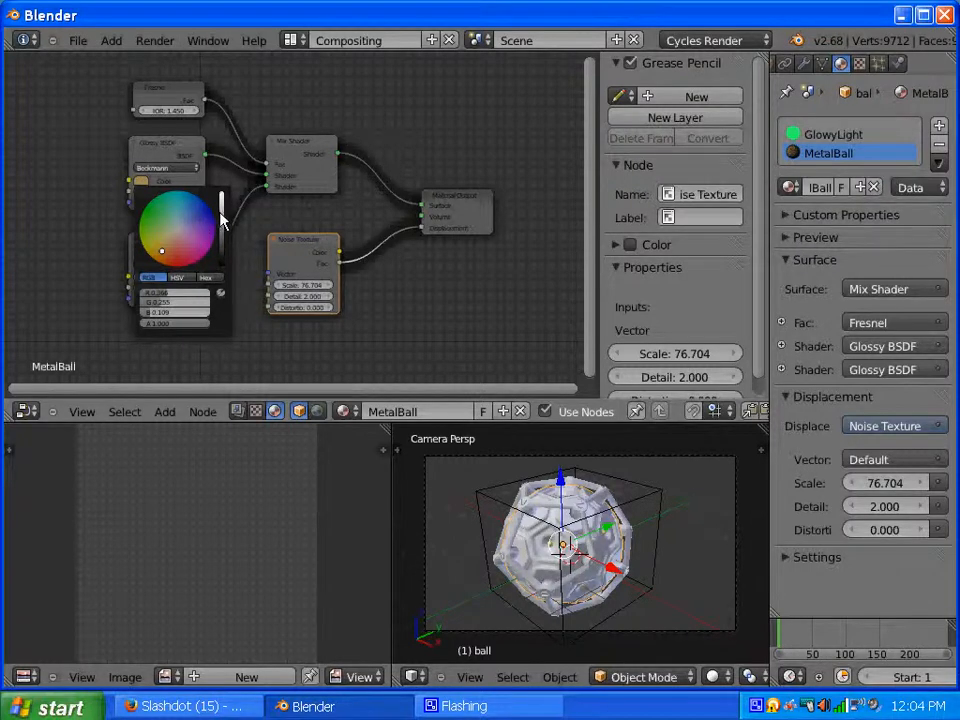
drag(221, 218, 224, 215)
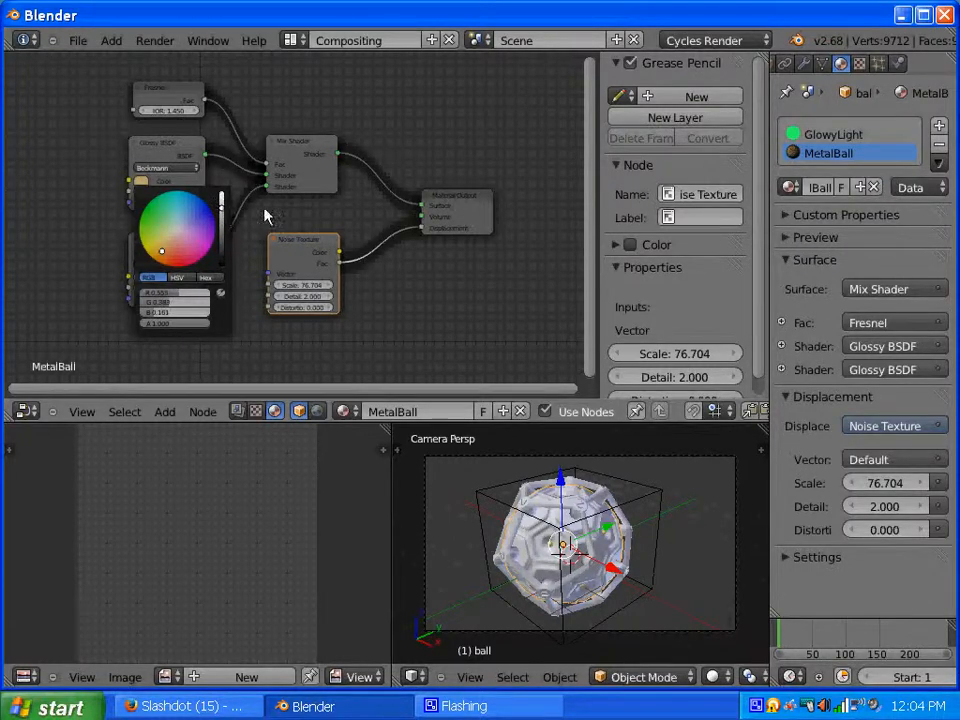
Move the Noise Texture node down and to the left, clear of the space beneath the Mix Shader node.
key(g)
click(365, 344)
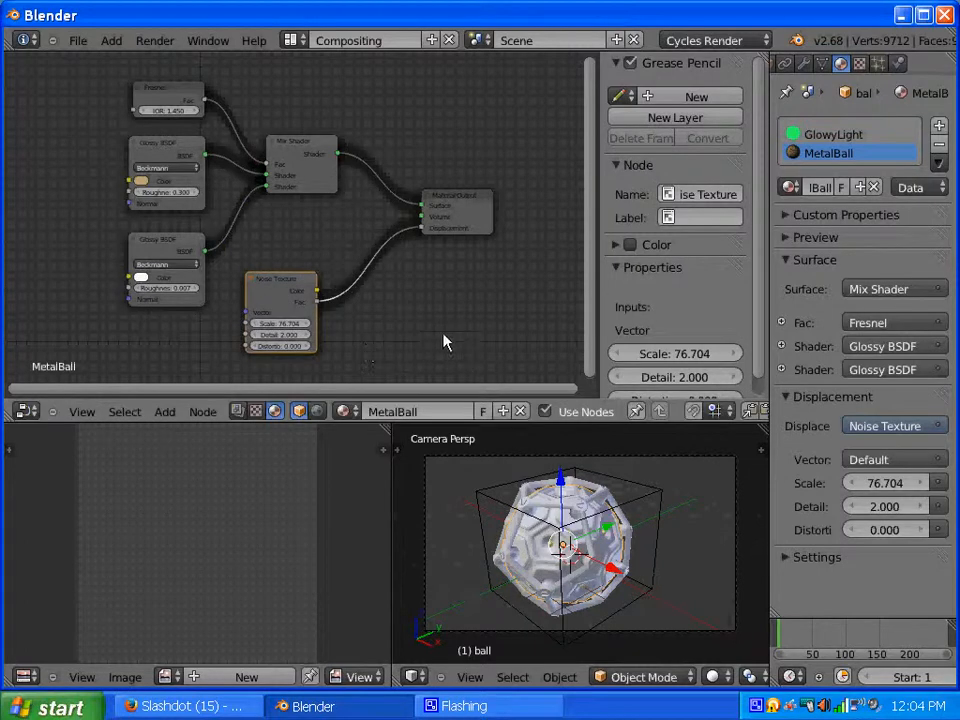
drag(284, 276, 266, 299)
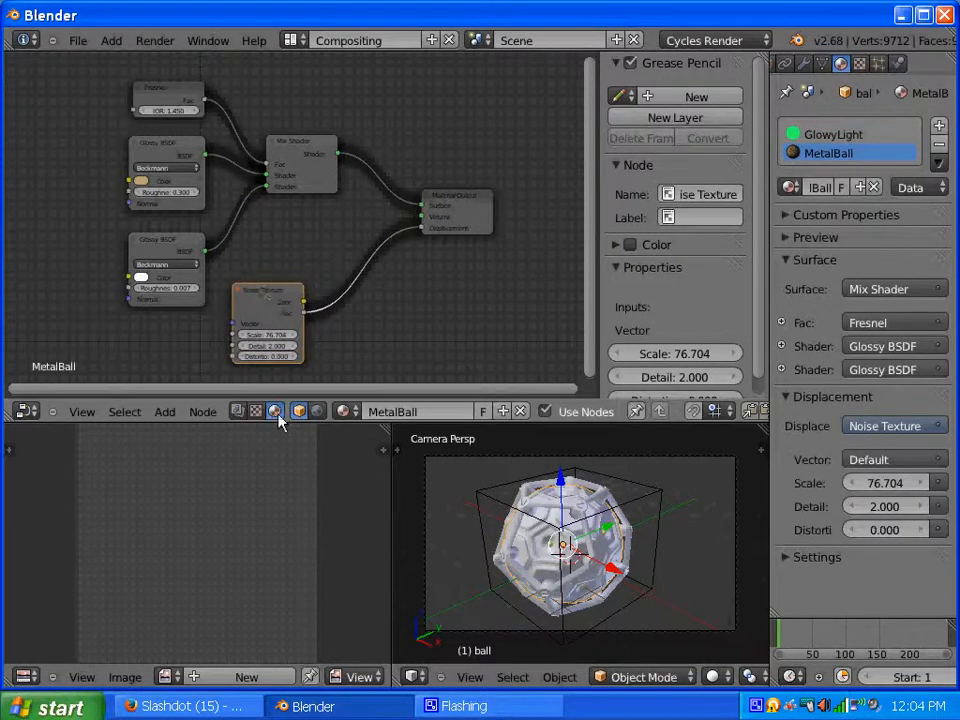
Insert a Math node between the Noise Texture's Fac output and the Material Output's Displacement input, and set its operation to Multiply.
click(158, 414)
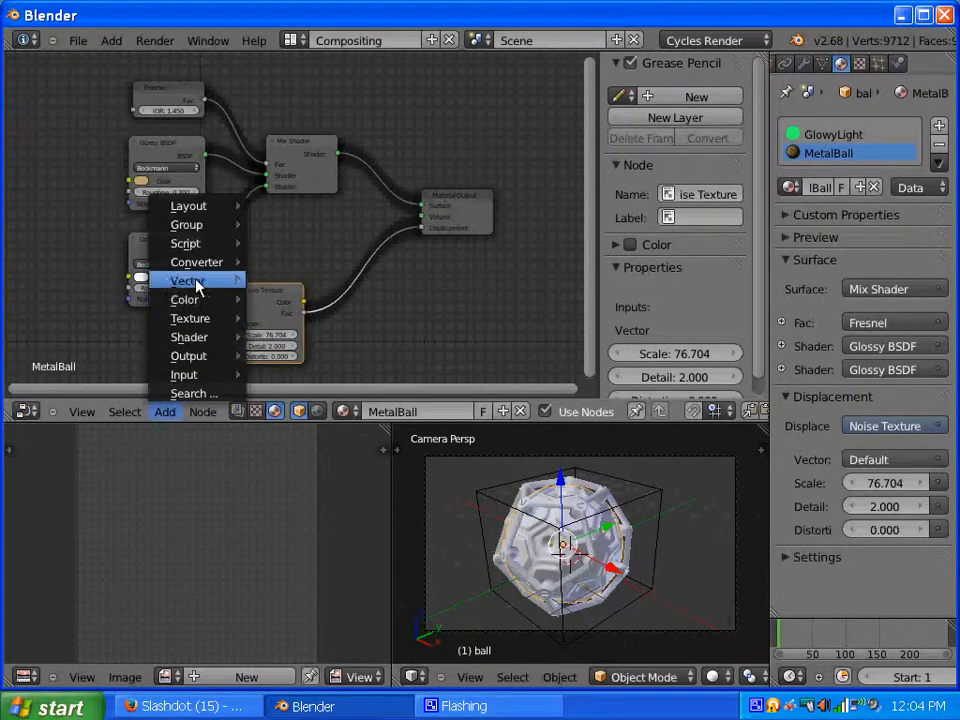
mouse_move(197, 266)
click(276, 261)
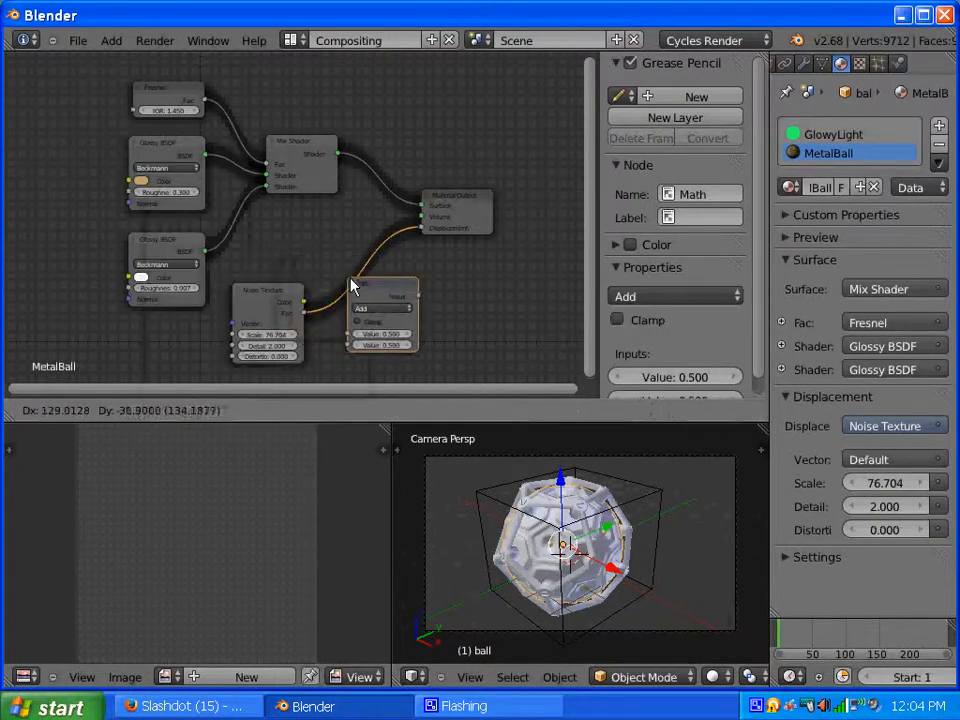
click(340, 277)
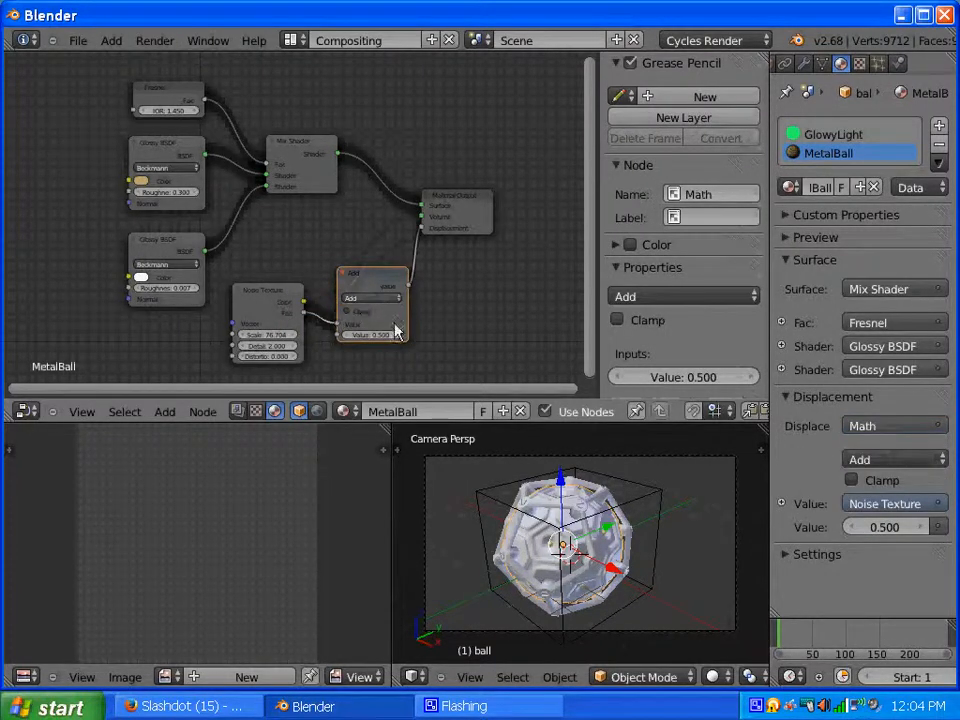
drag(364, 281, 355, 248)
click(380, 265)
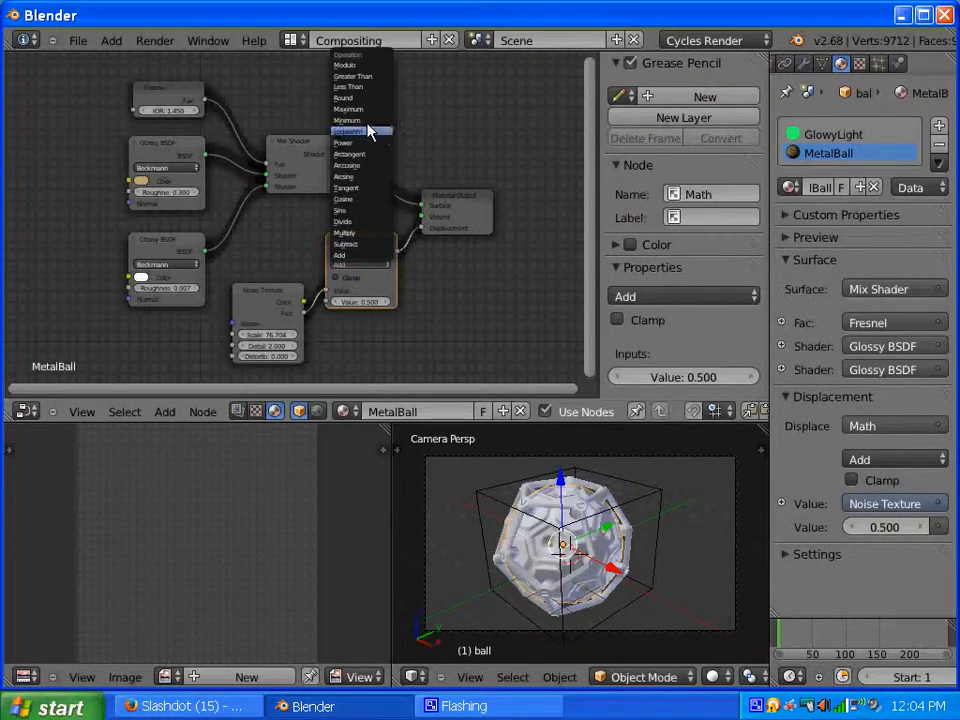
click(358, 236)
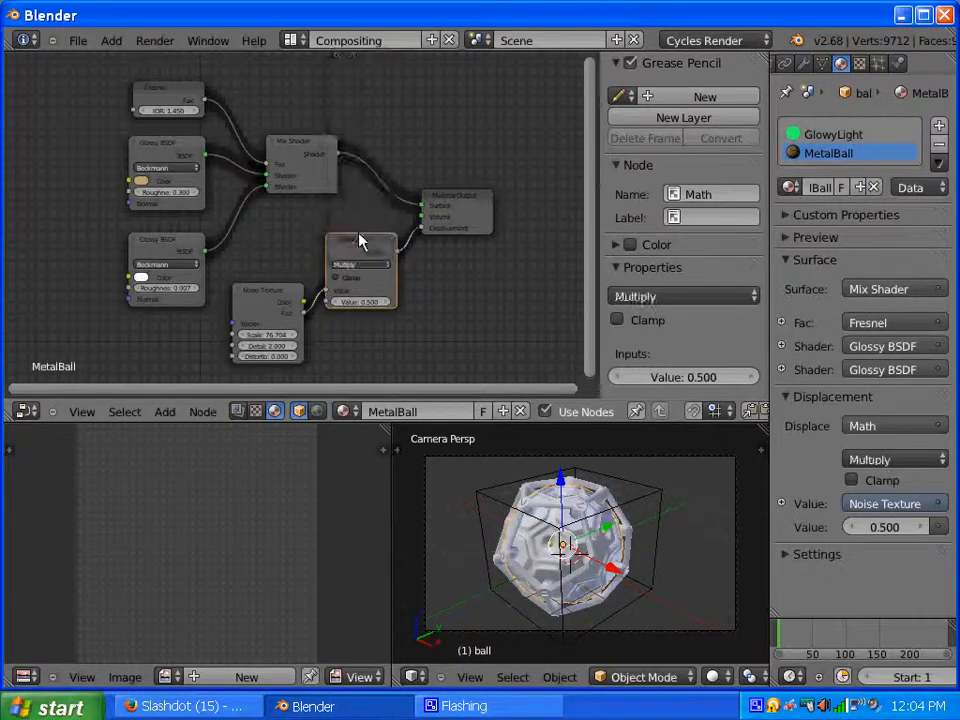
Set the second value of the Multiply node to 0.25.
scroll(364, 270, up, 3)
scroll(463, 294, up, 2)
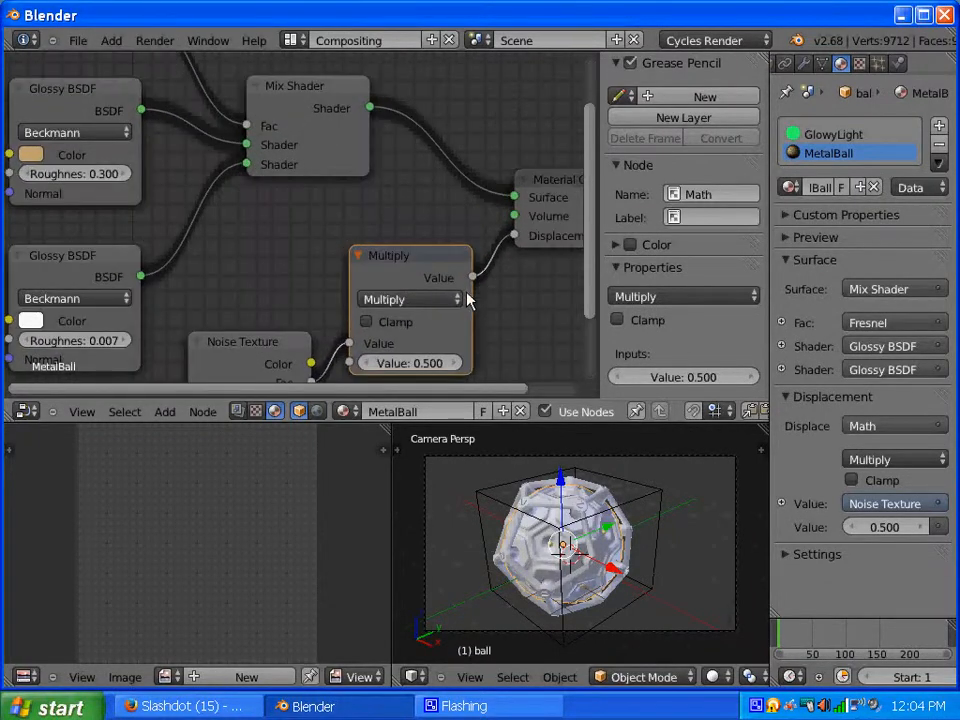
middle_drag(512, 329, 381, 186)
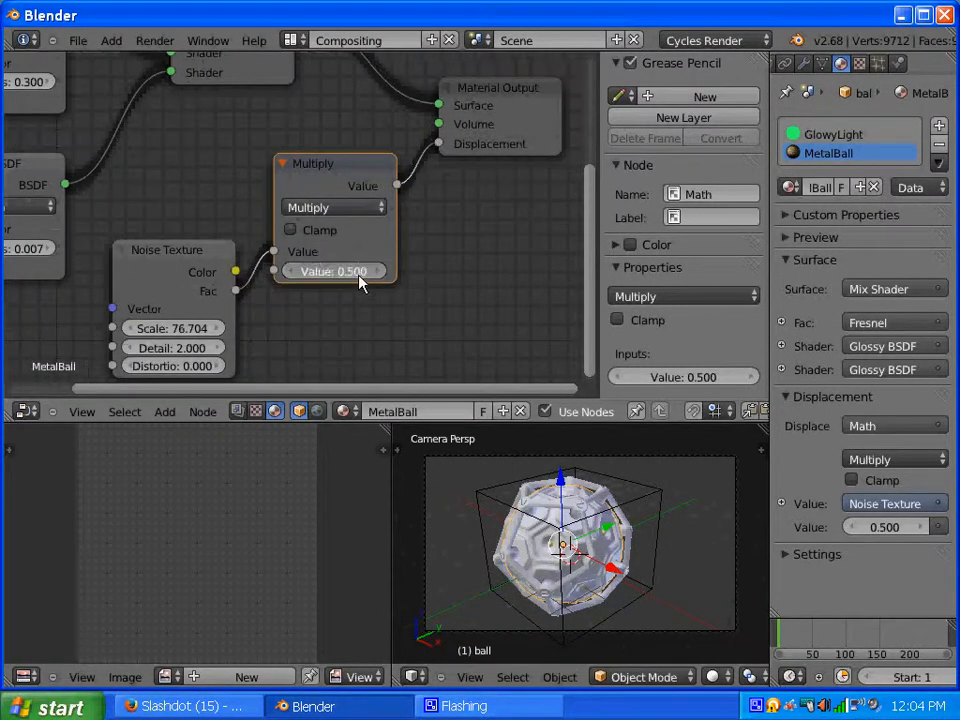
click(372, 276)
click(291, 271)
click(291, 271)
click(291, 271)
click(291, 271)
click(298, 271)
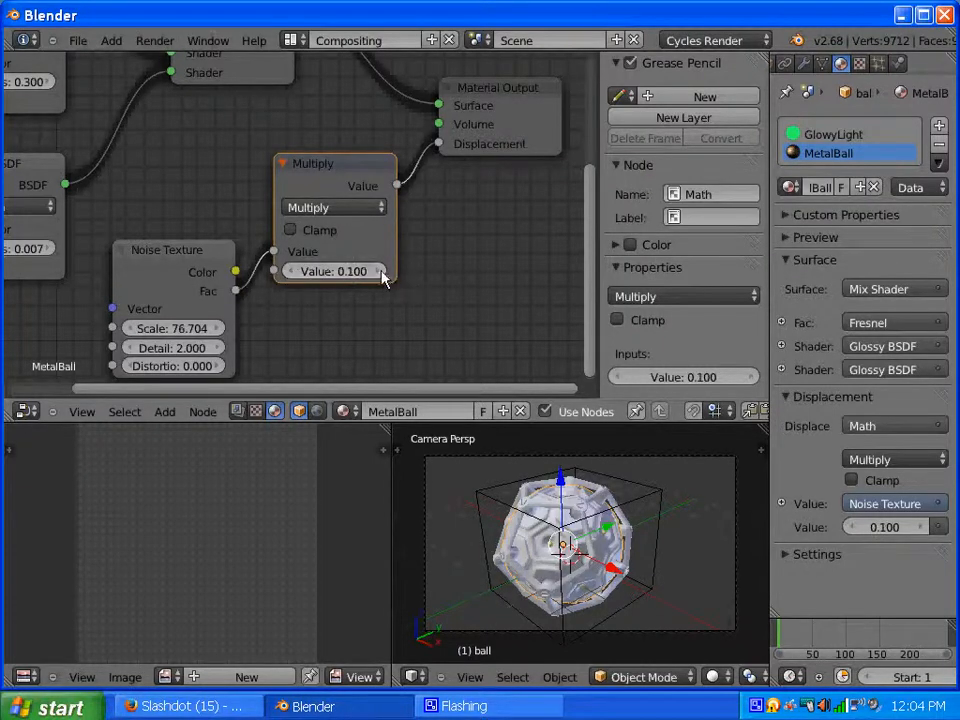
click(364, 272)
click(335, 273)
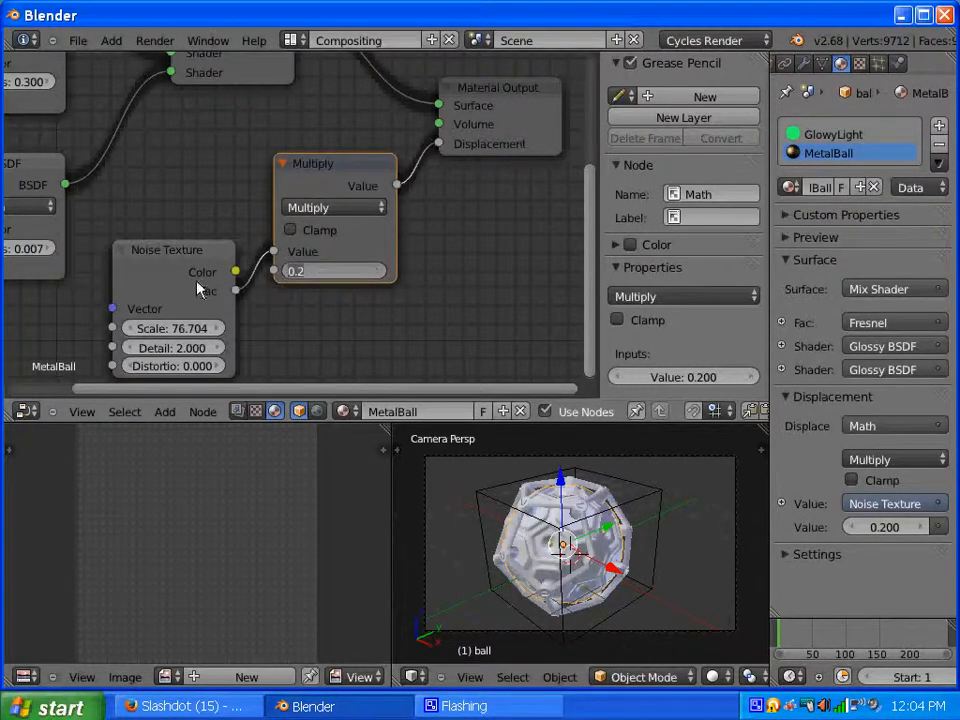
text(.25)
key(Return)
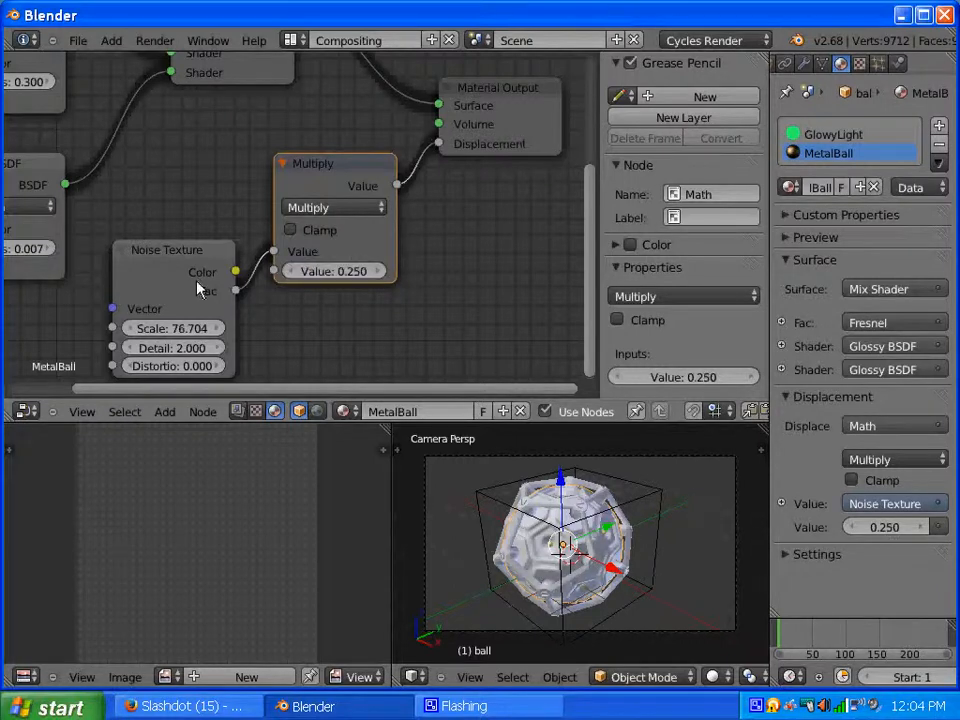
Switch to the Default screen layout and render the scene to check the reduced noise displacement.
click(300, 47)
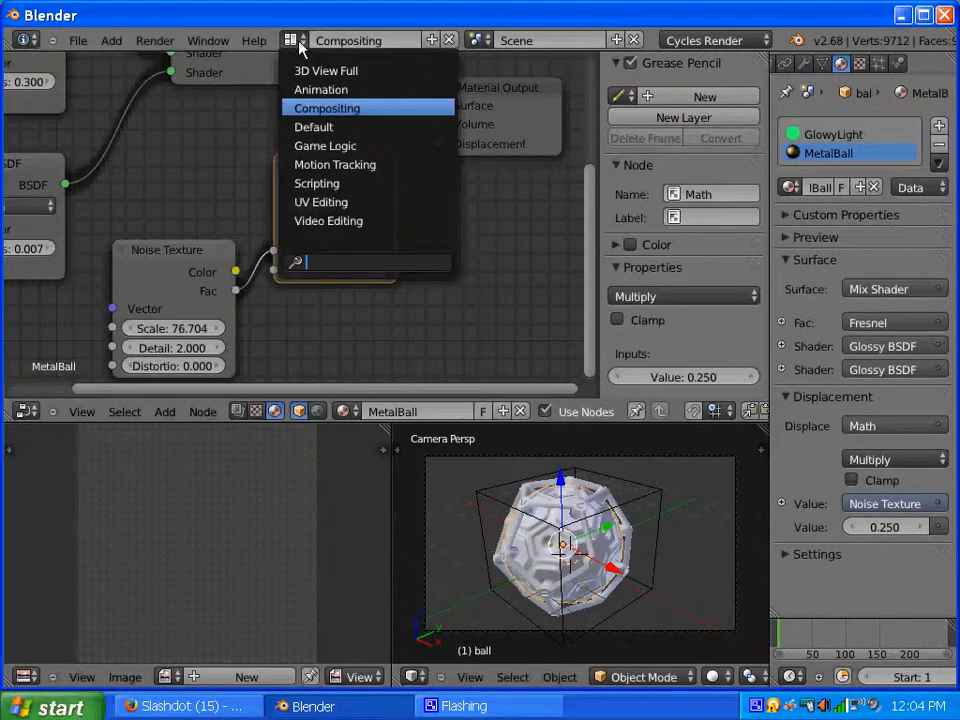
click(314, 127)
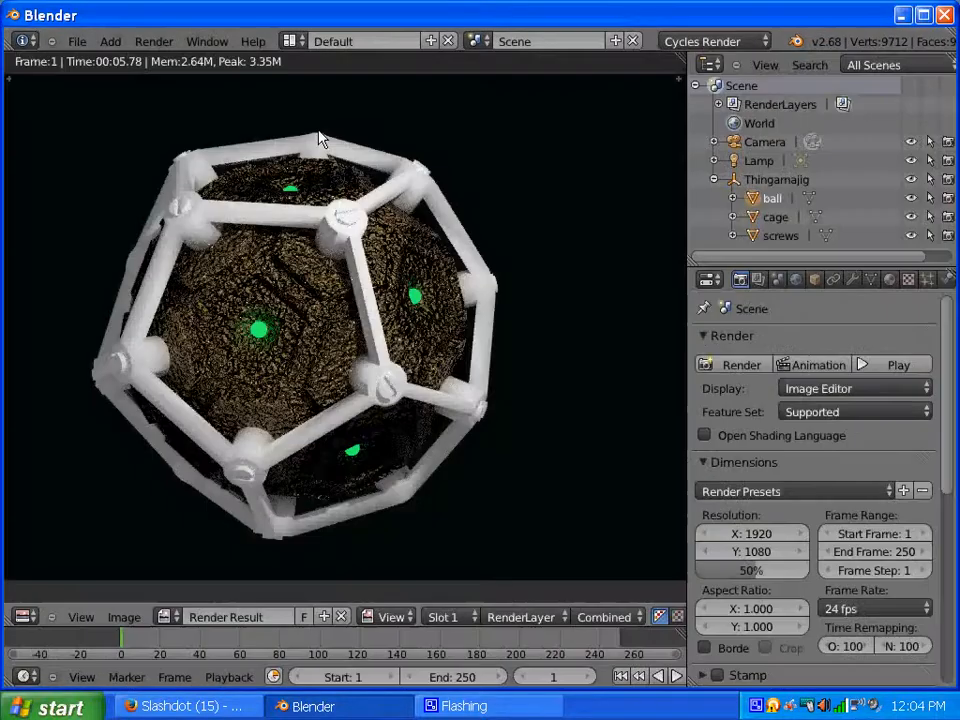
click(740, 365)
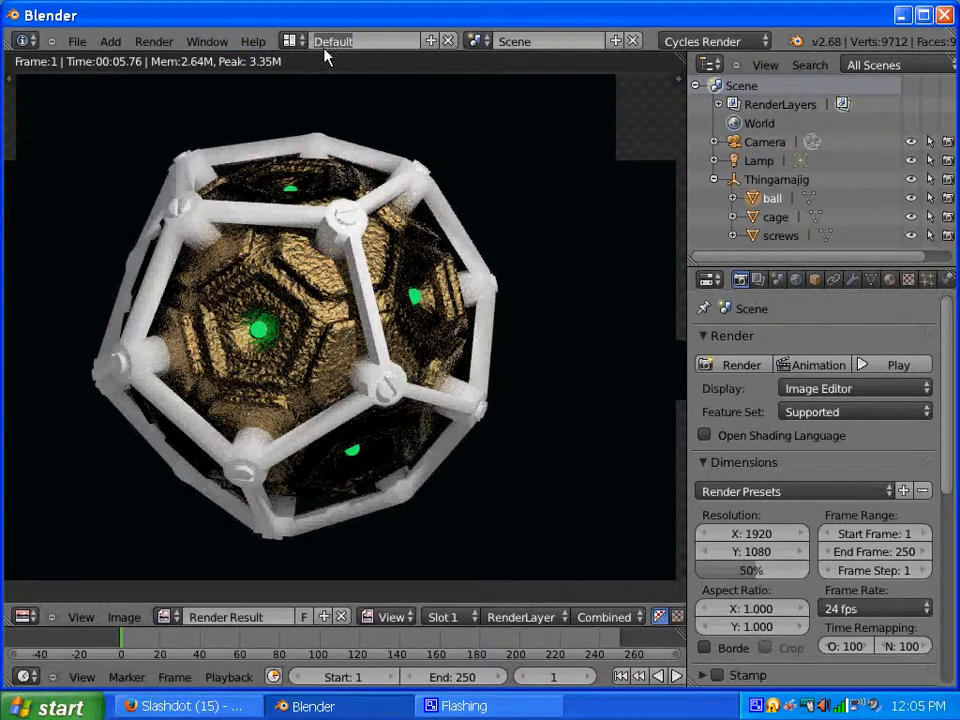
Return to the Compositing screen layout and add a Texture Coordinate node to the left of the Noise Texture node.
click(295, 45)
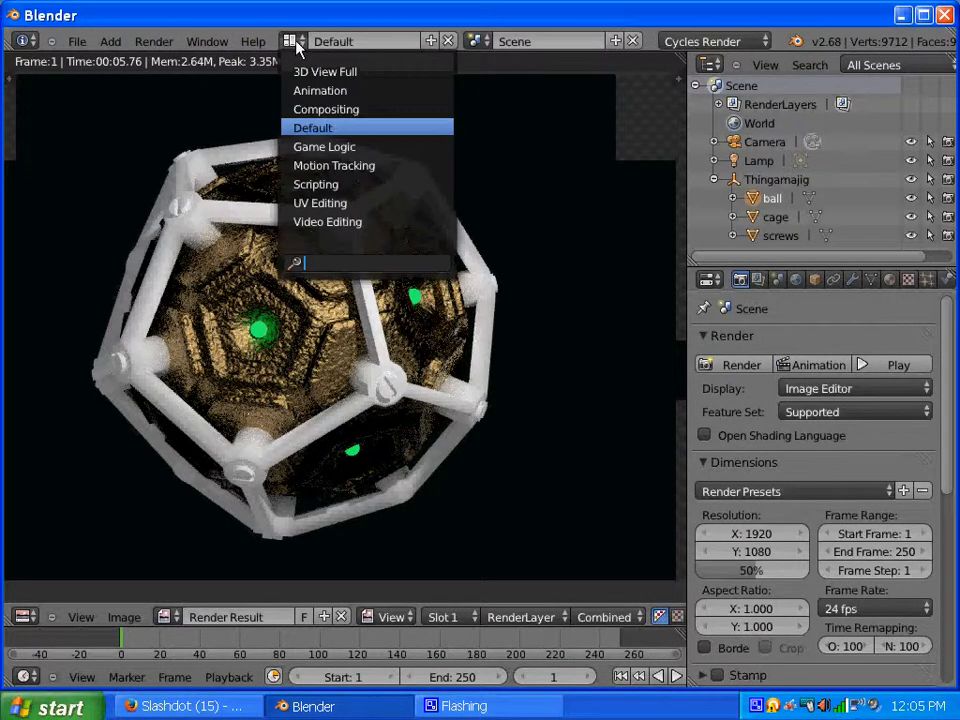
click(318, 108)
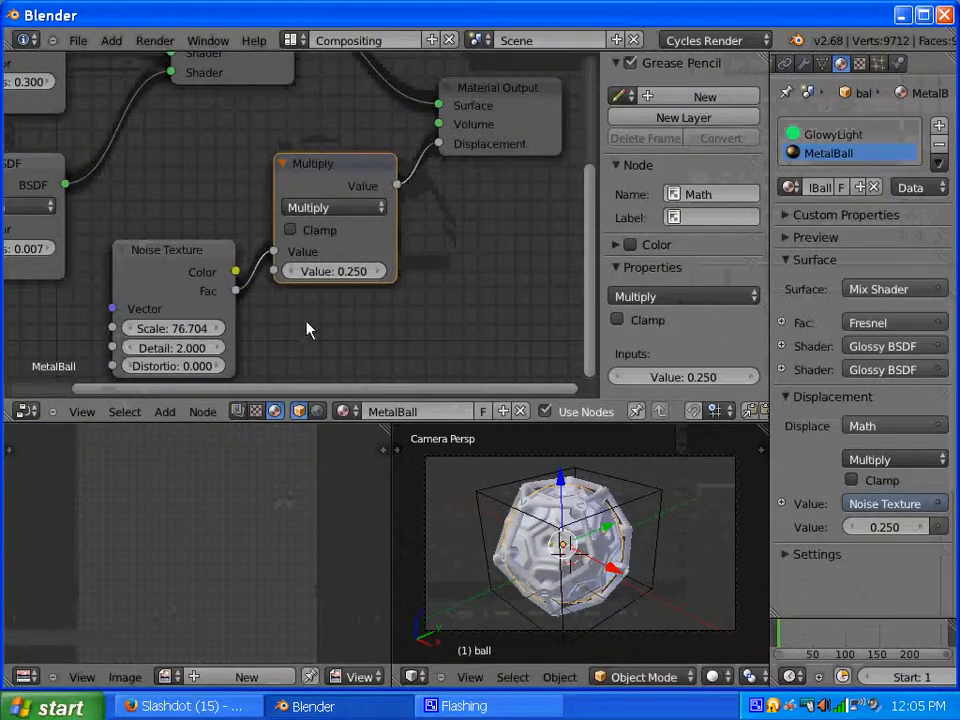
drag(464, 387, 397, 379)
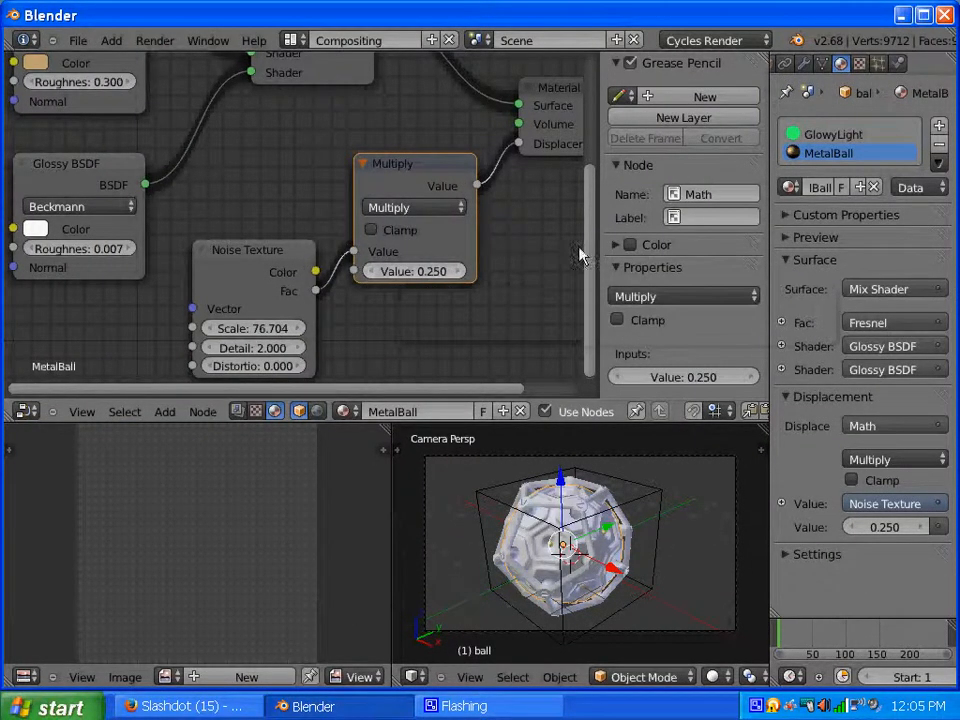
drag(589, 246, 565, 313)
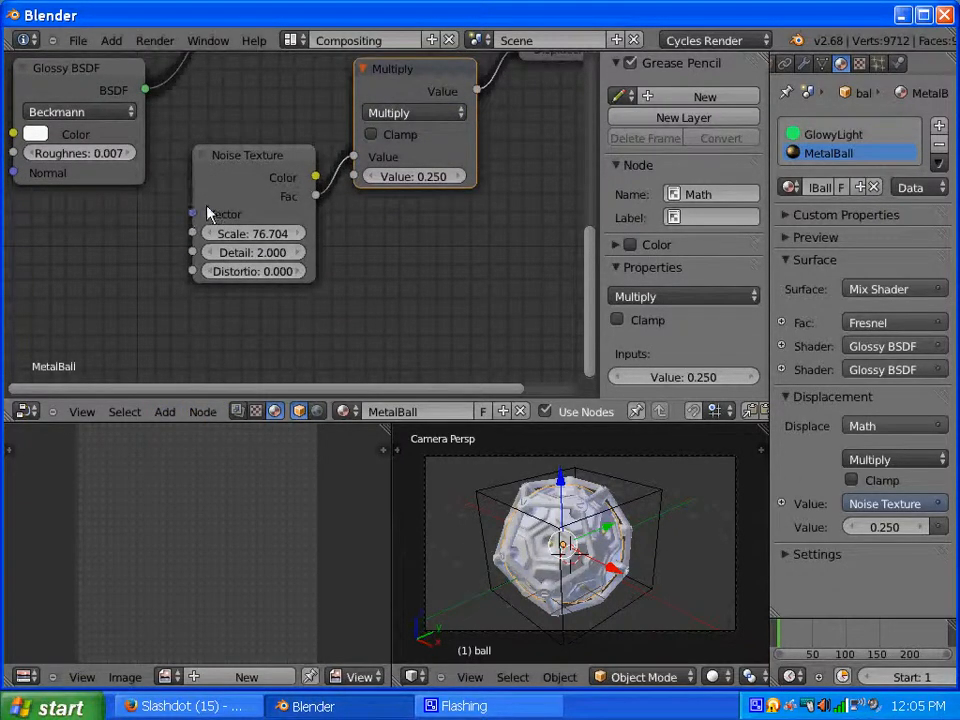
click(172, 418)
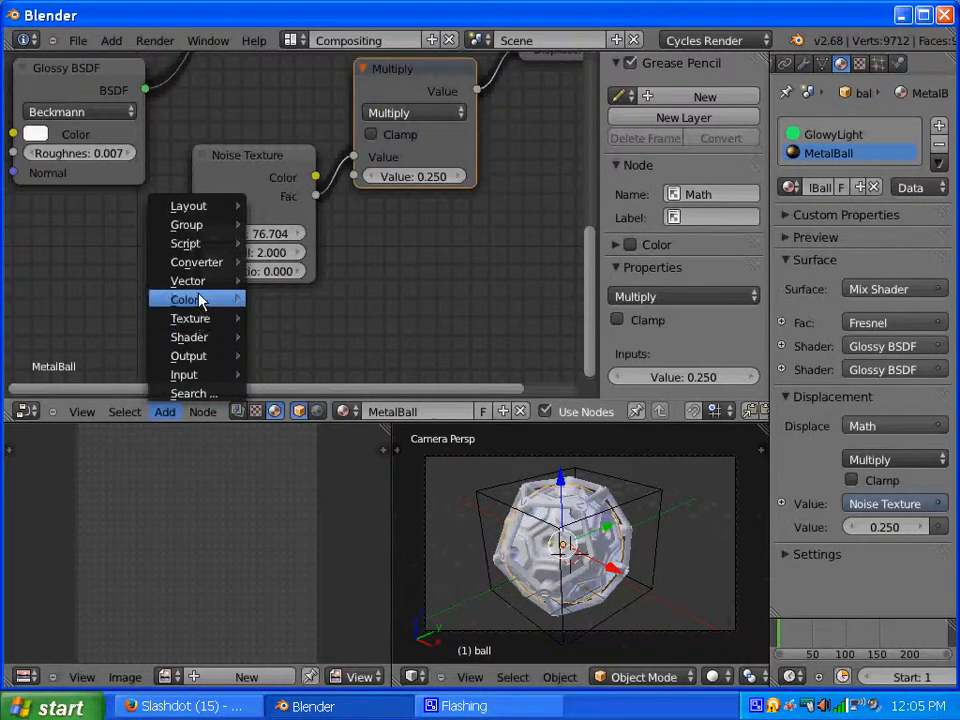
mouse_move(209, 282)
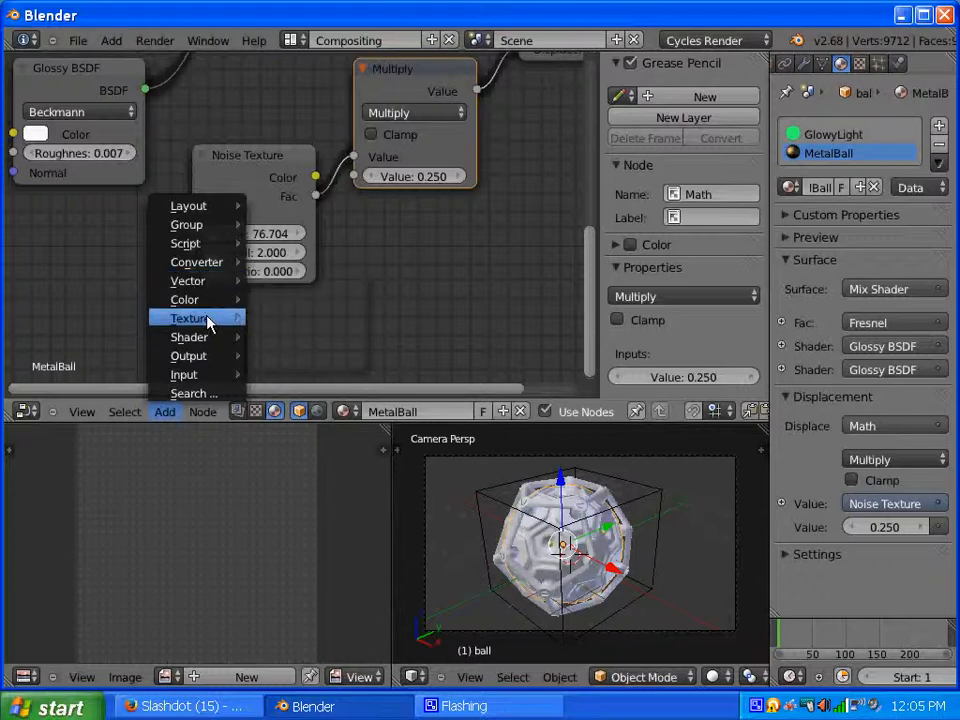
mouse_move(212, 375)
click(284, 376)
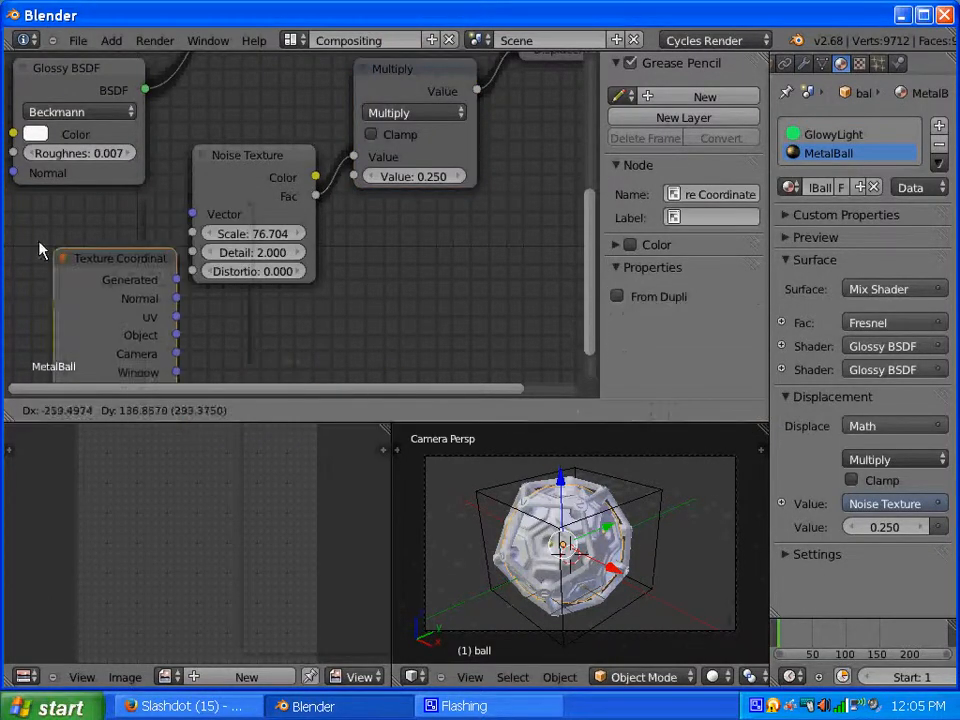
click(4, 222)
Connect the Texture Coordinate node's Object output to the Noise Texture's Vector input.
drag(599, 249, 592, 280)
drag(402, 390, 272, 391)
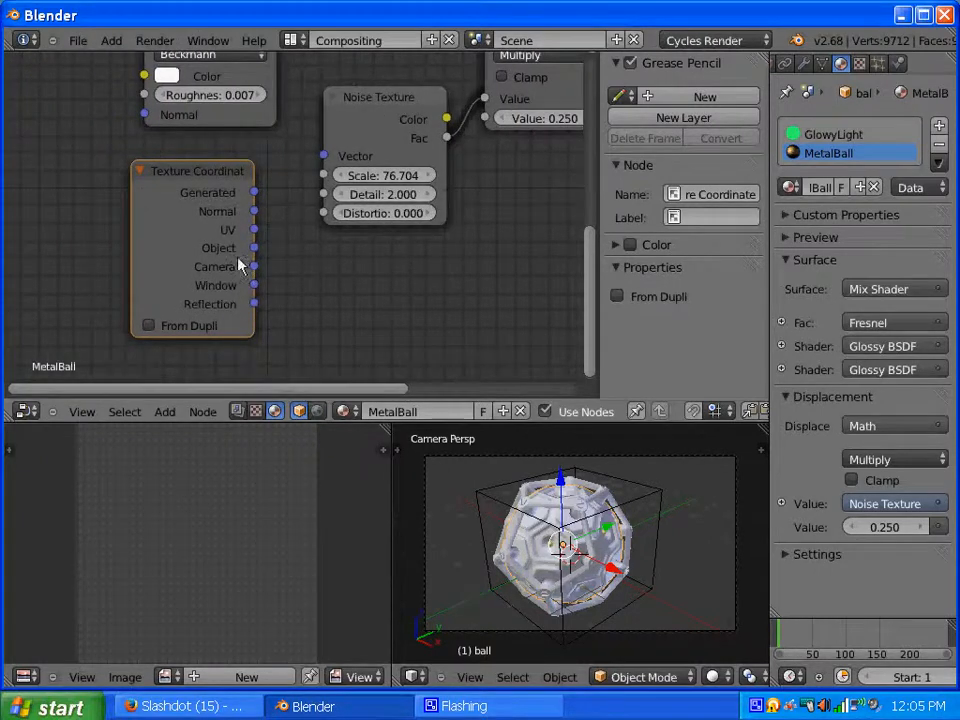
drag(254, 248, 323, 157)
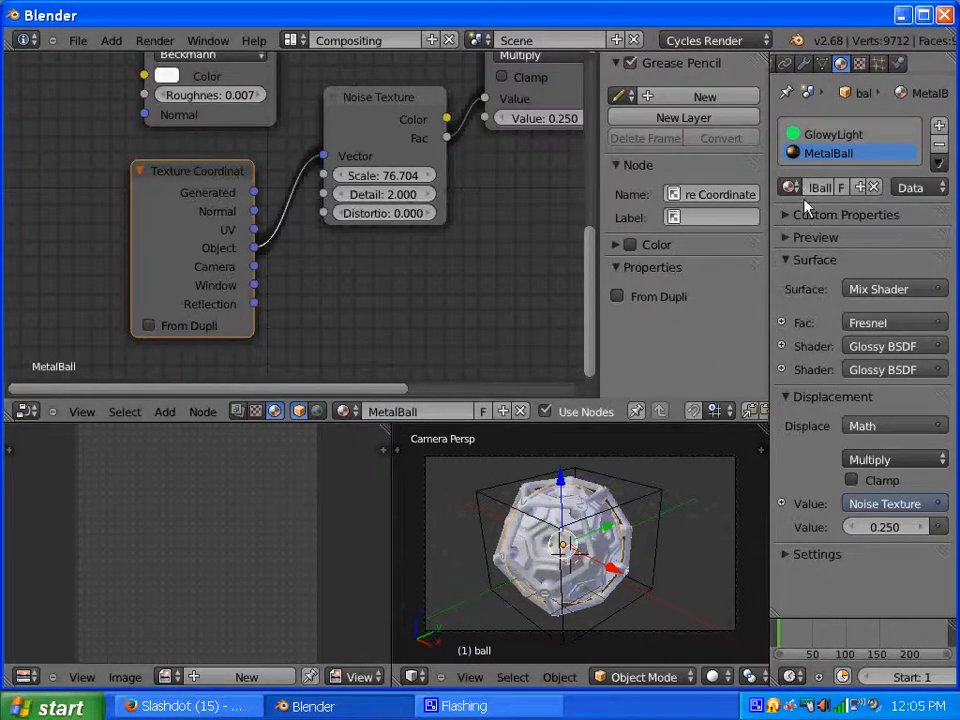
Render the scene to check the noise mapped with object coordinates.
scroll(821, 70, up, 6)
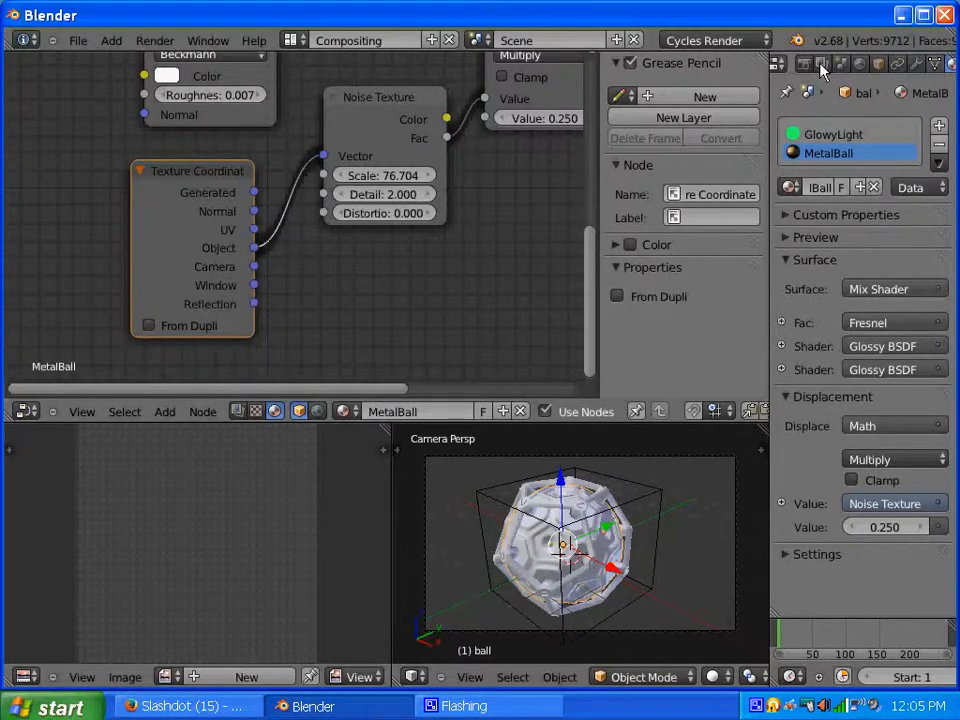
click(808, 65)
click(806, 150)
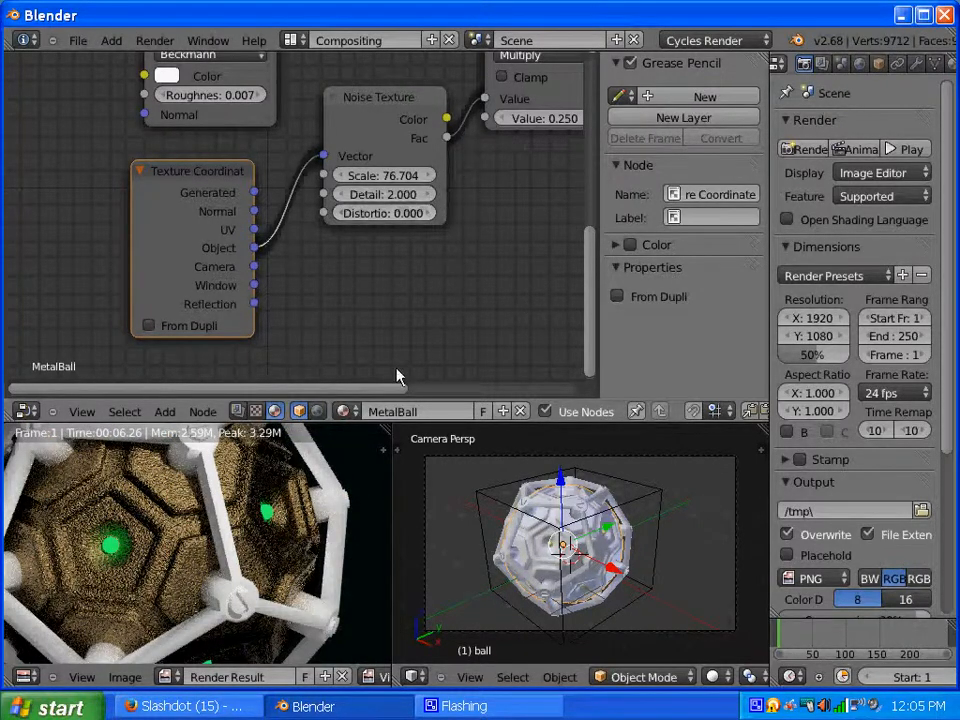
Set the Multiply node's value to 0.15 and render the scene again.
drag(306, 389, 491, 330)
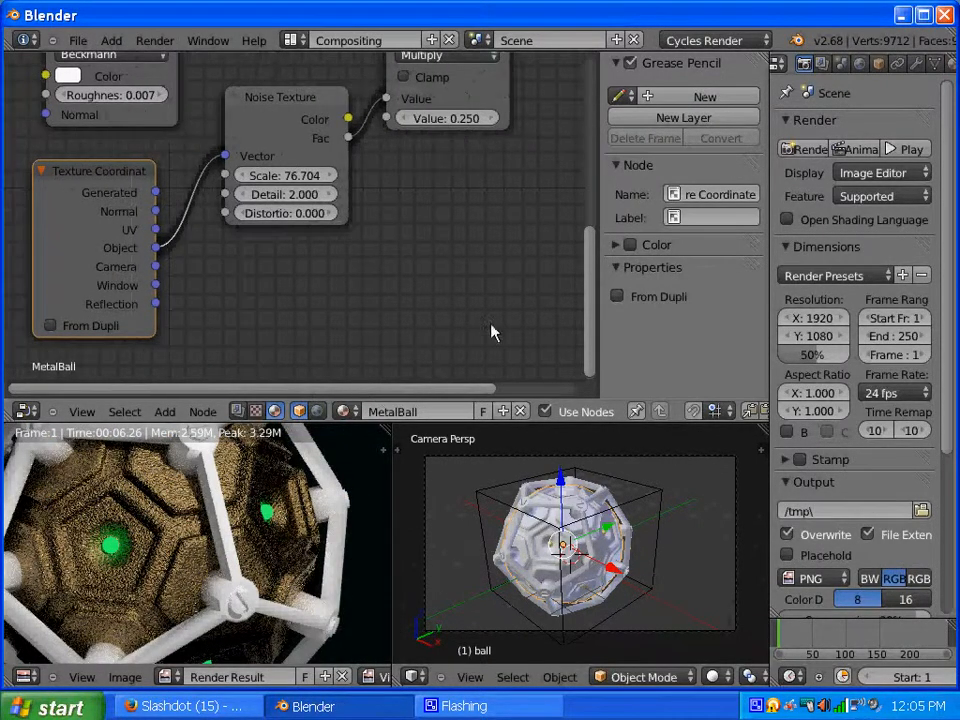
drag(590, 287, 446, 166)
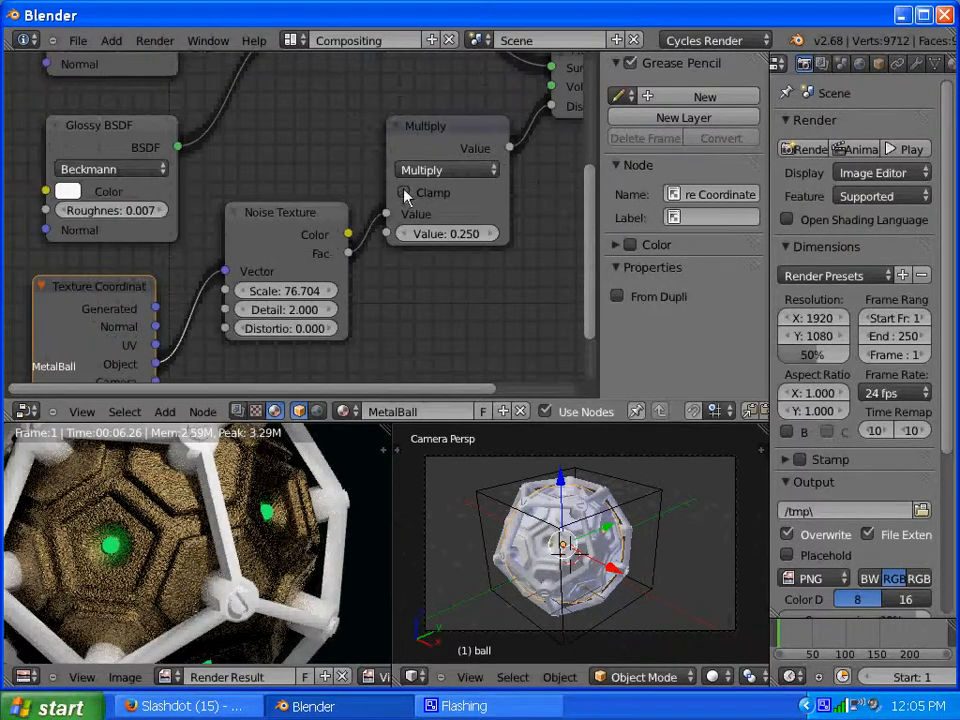
click(409, 236)
click(812, 150)
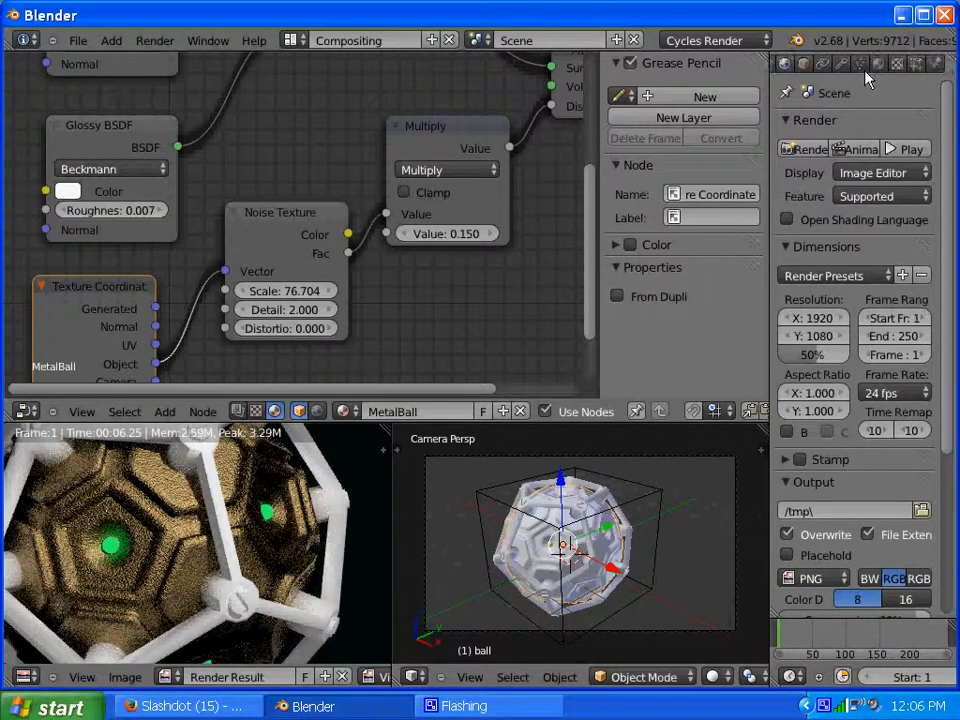
Raise the emission strength of the ball's GlowyLight material to 1.9 and render the scene.
click(879, 63)
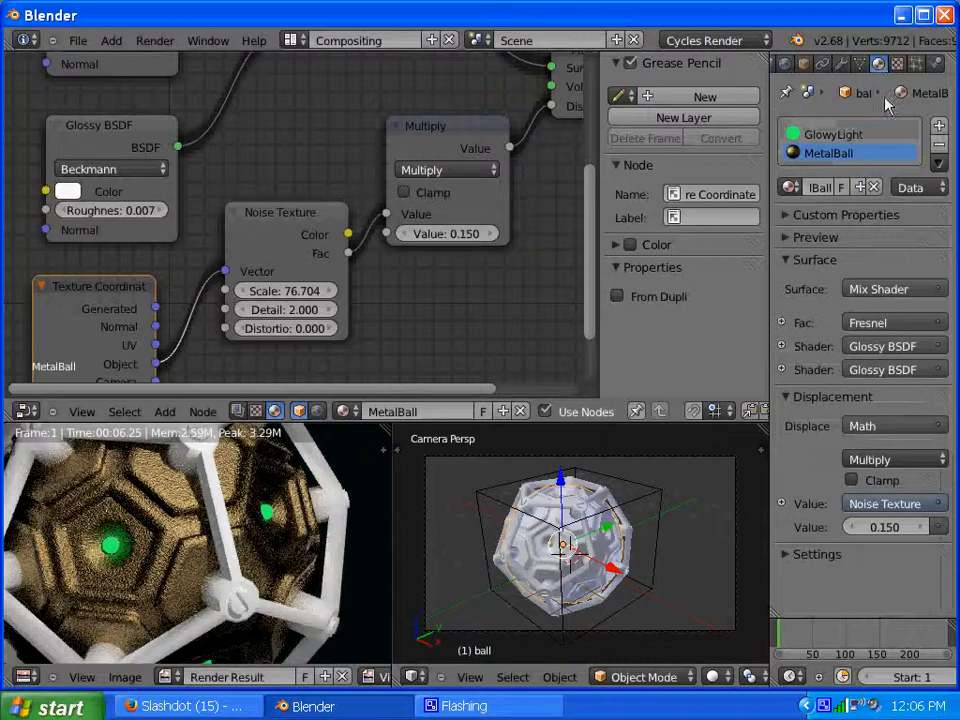
click(795, 135)
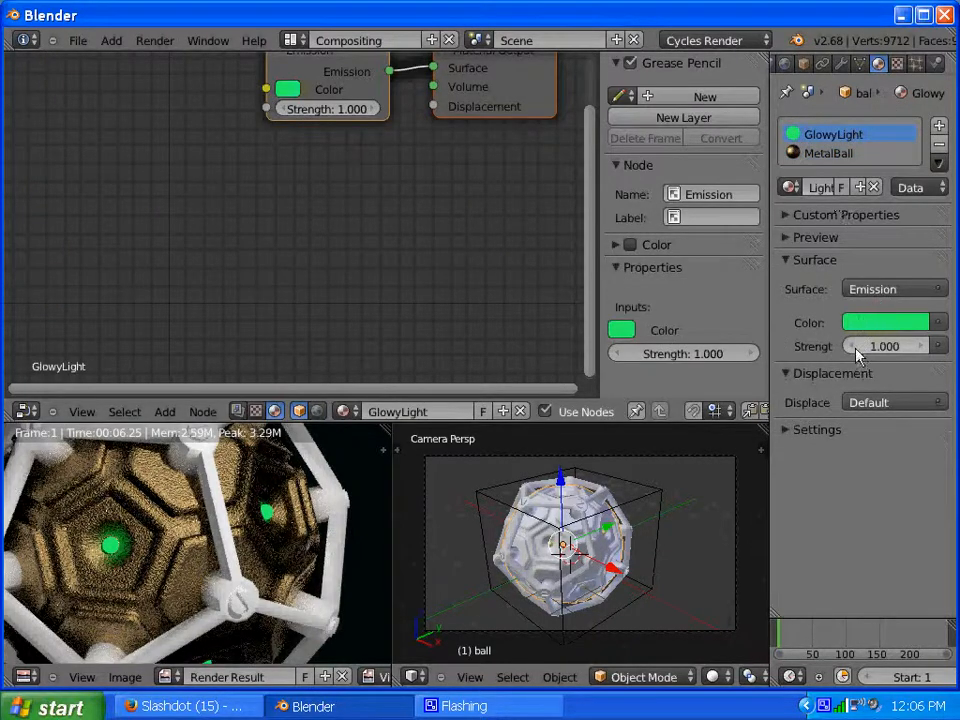
click(940, 346)
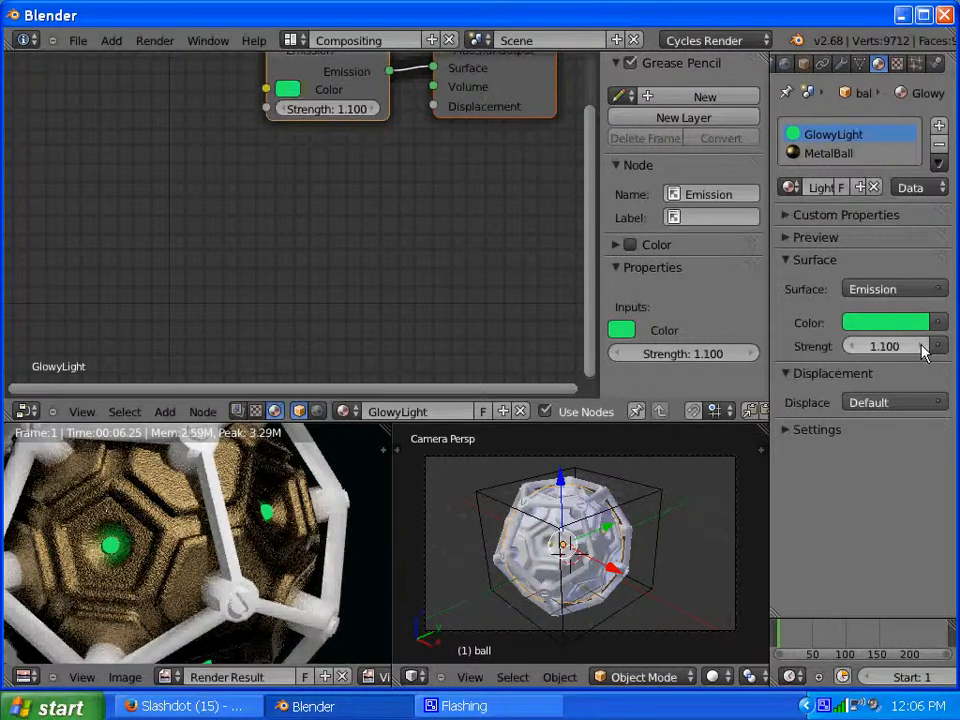
click(923, 346)
click(923, 346)
click(923, 346)
click(923, 346)
click(923, 346)
click(923, 346)
click(923, 346)
click(825, 65)
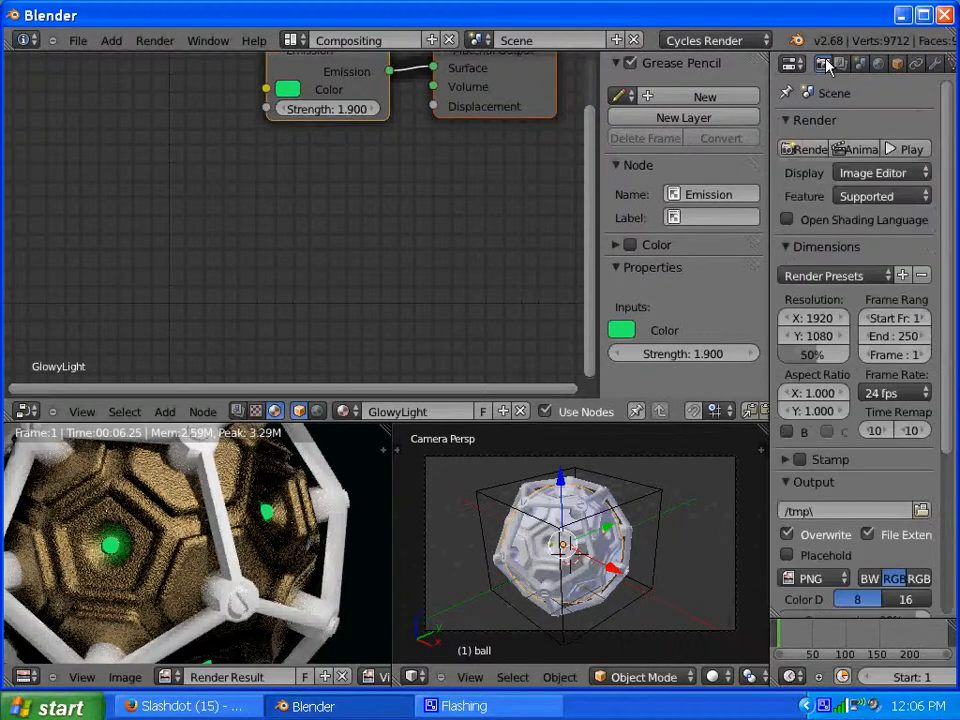
click(800, 148)
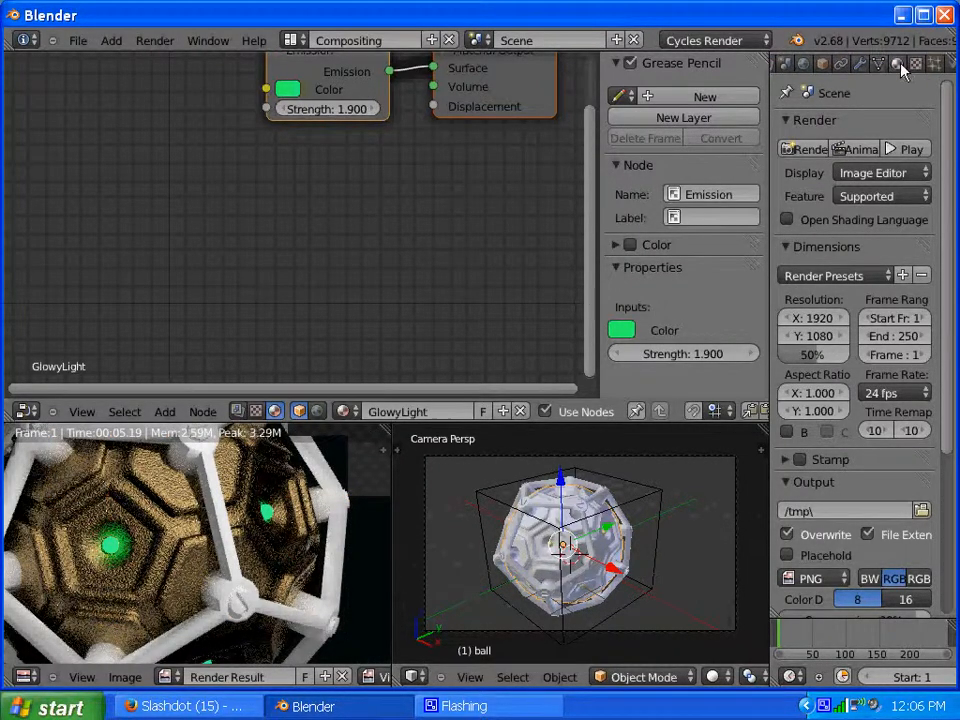
Set the emission strength of the GlowyLight material to 24.
click(897, 63)
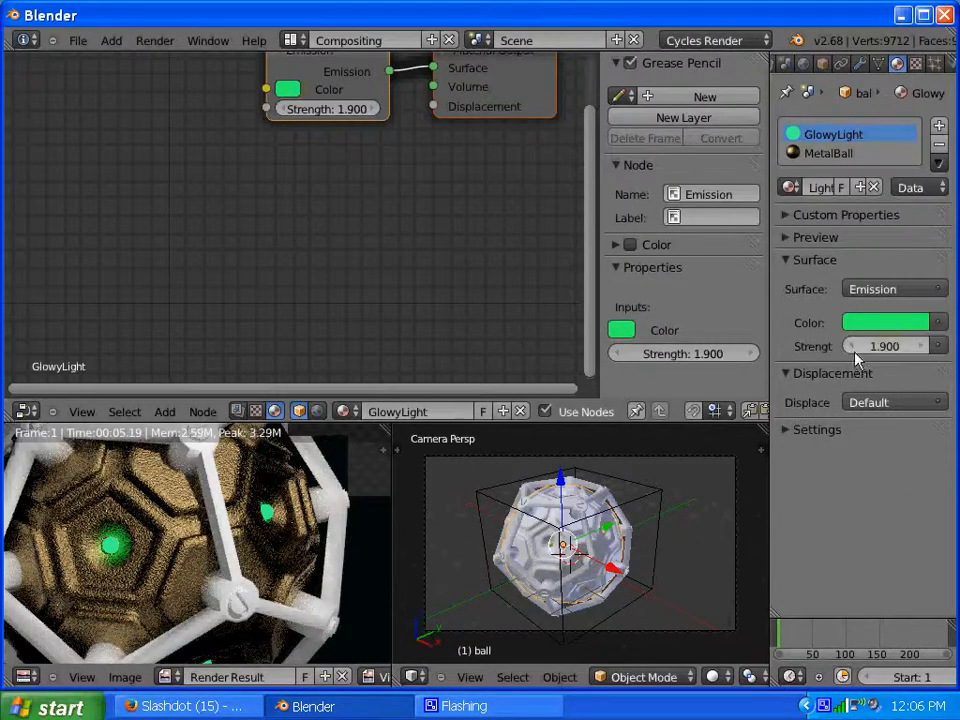
drag(883, 346, 871, 348)
click(880, 348)
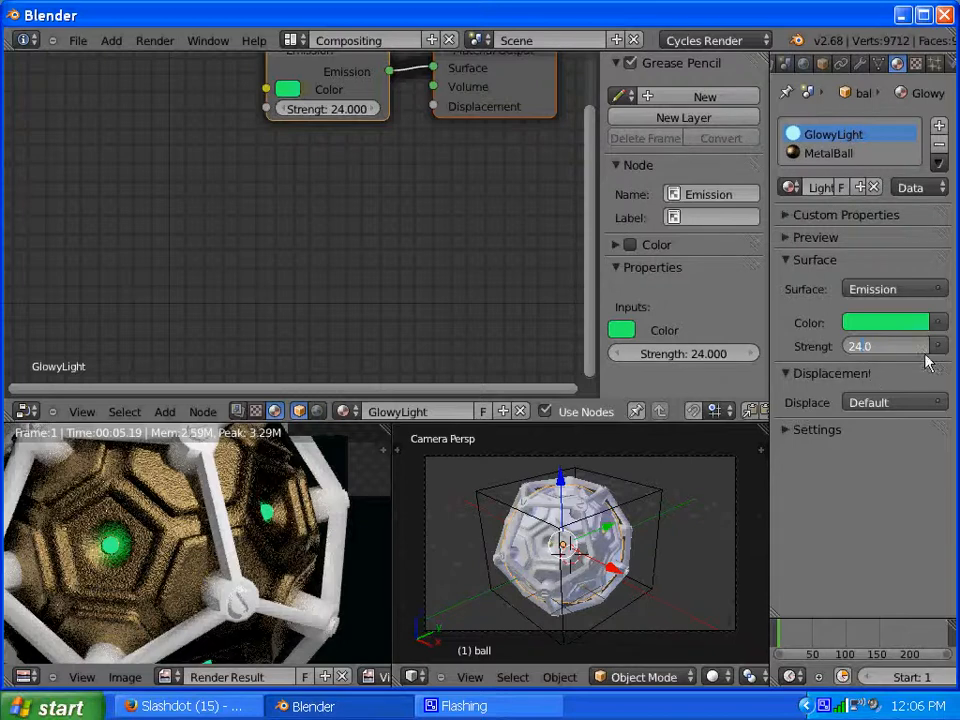
click(876, 383)
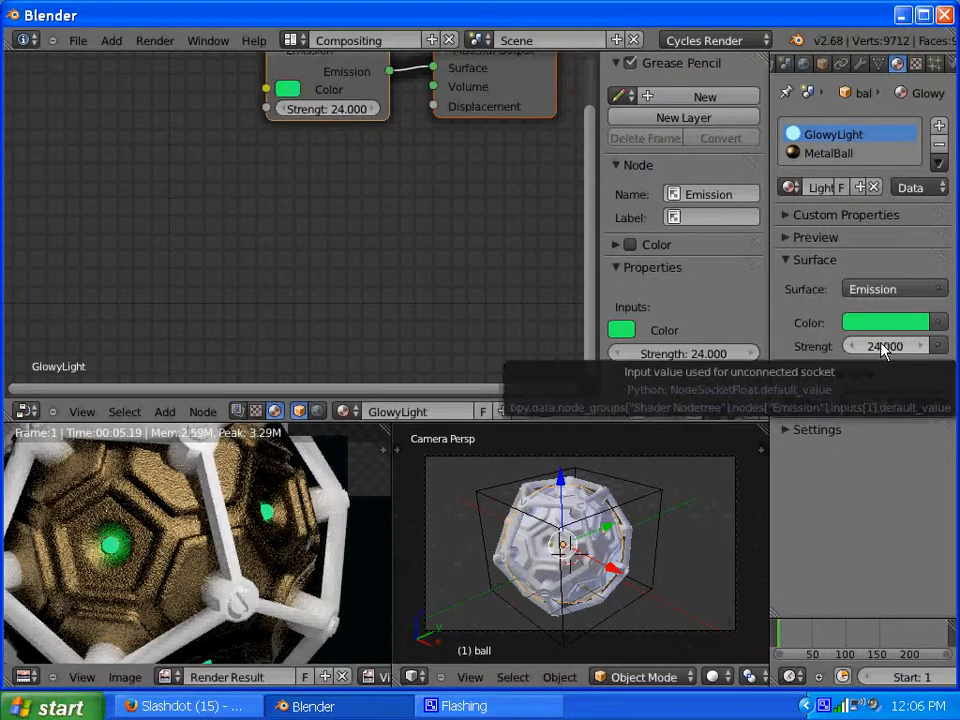
Set the emission strength of the GlowyLight material to 5.46 and render the scene.
drag(884, 348, 873, 350)
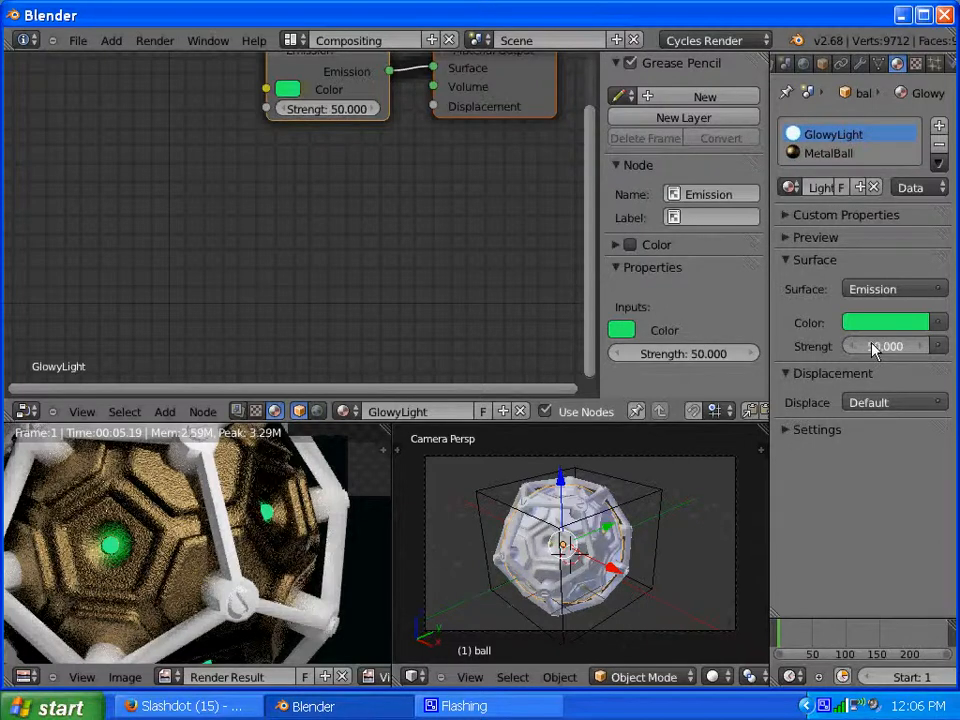
drag(872, 348, 851, 345)
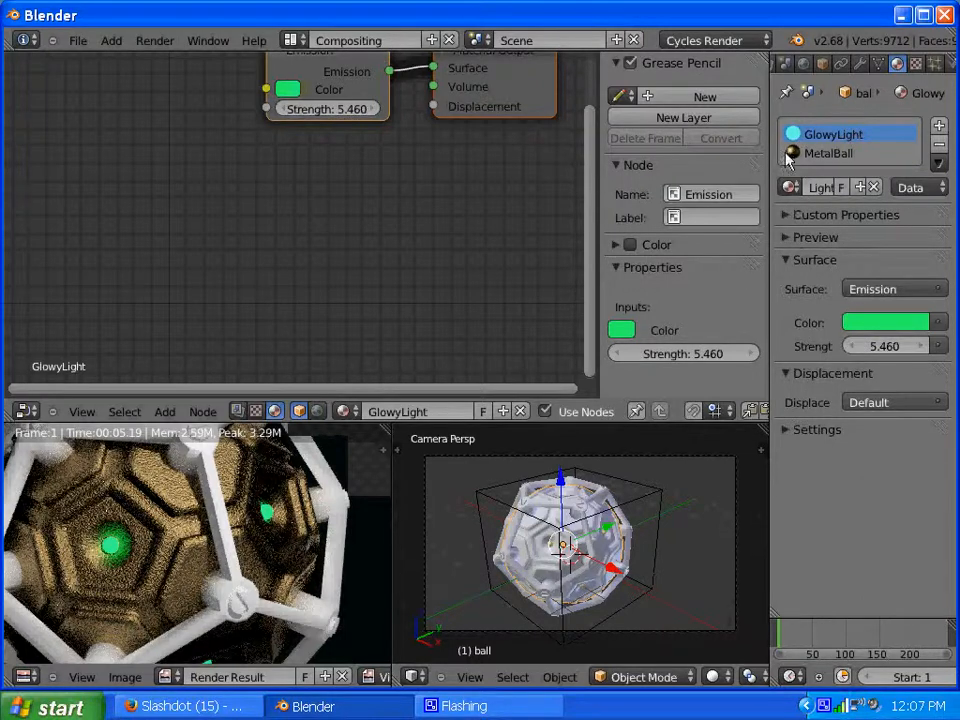
scroll(803, 67, up, 2)
click(824, 65)
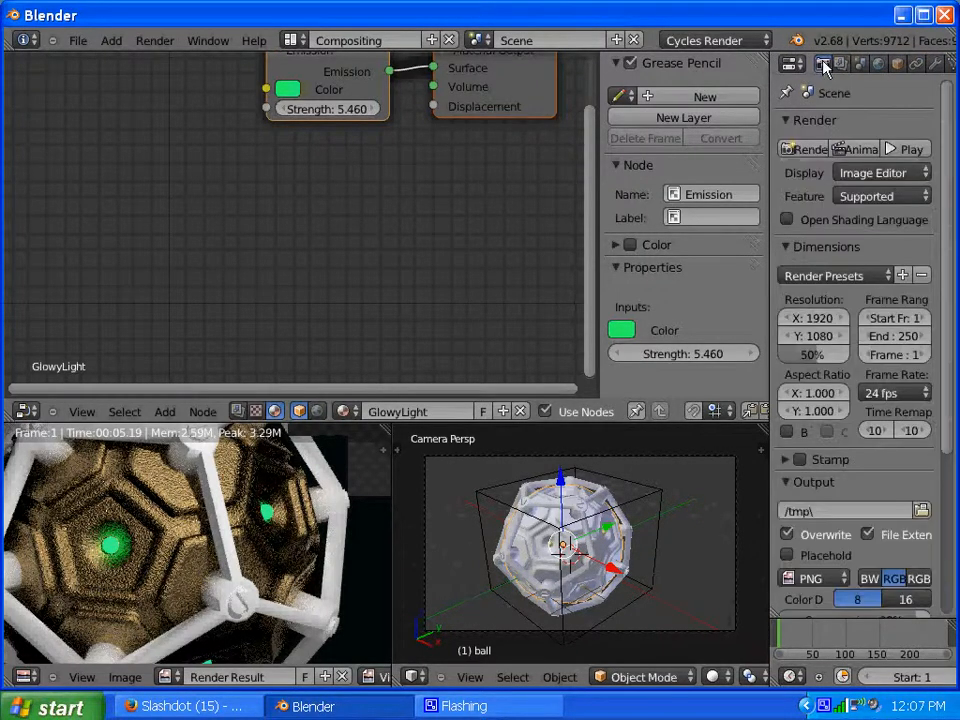
click(811, 149)
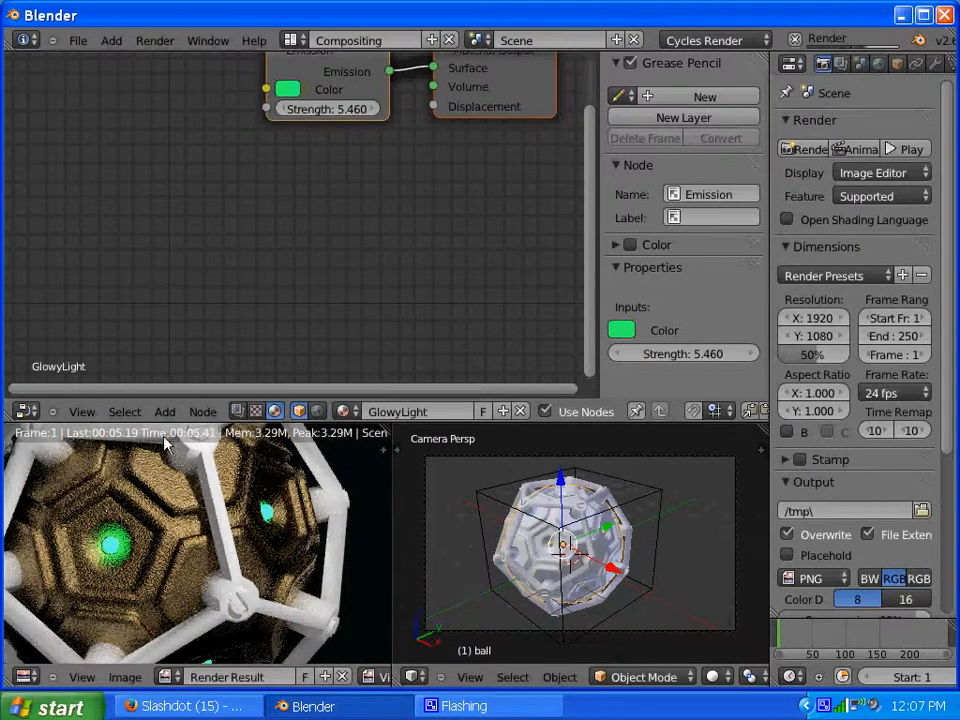
Set the emission strength of the GlowyLight material to 2.75 and render the scene again.
scroll(900, 76, down, 3)
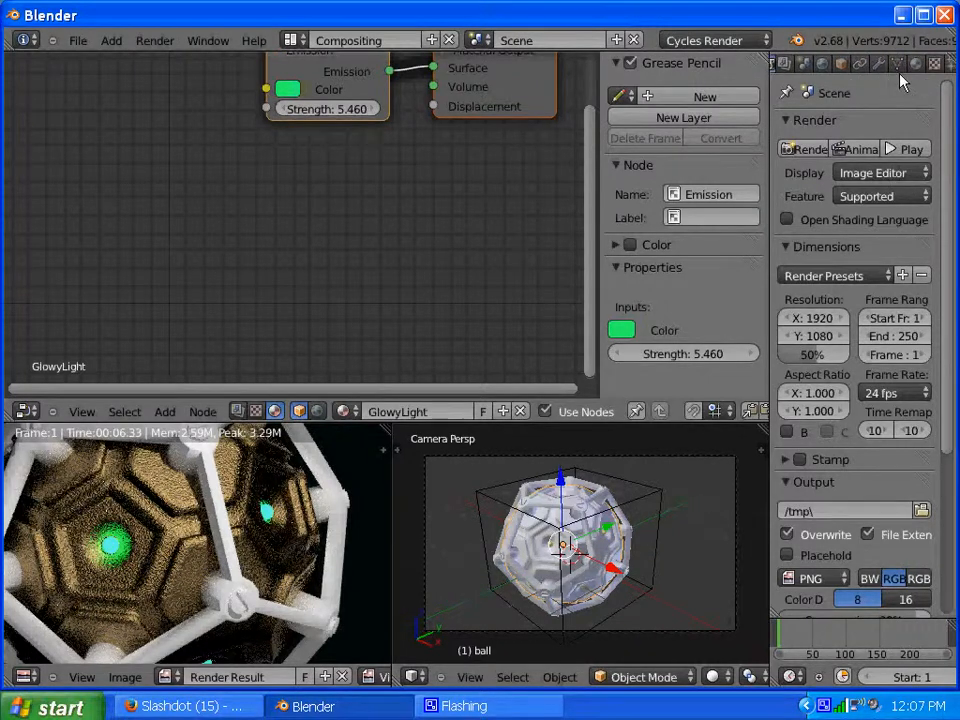
click(881, 65)
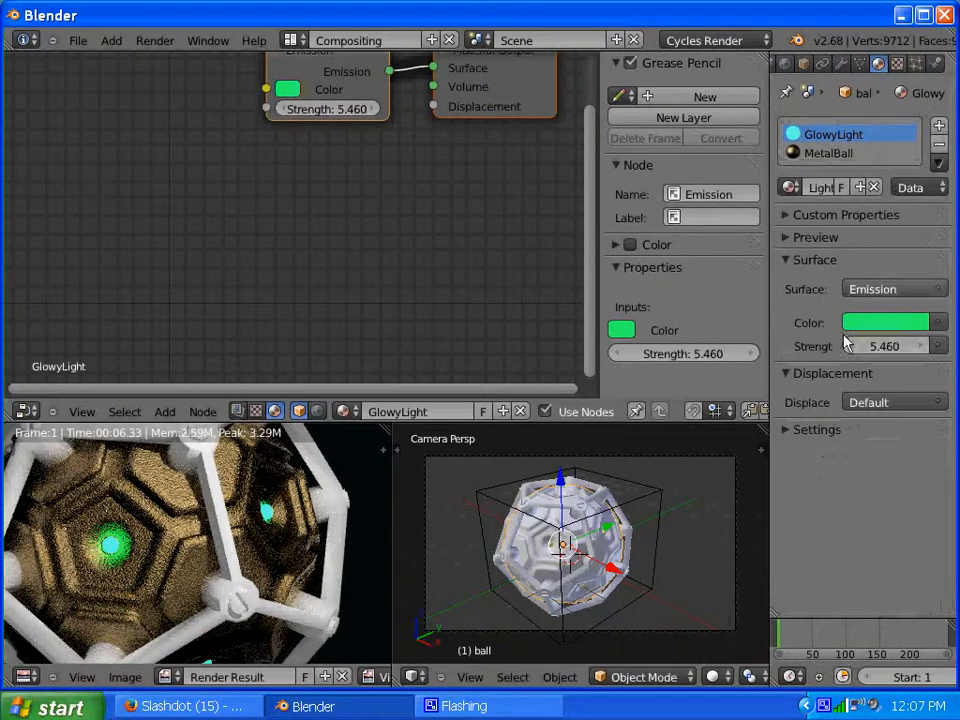
click(884, 349)
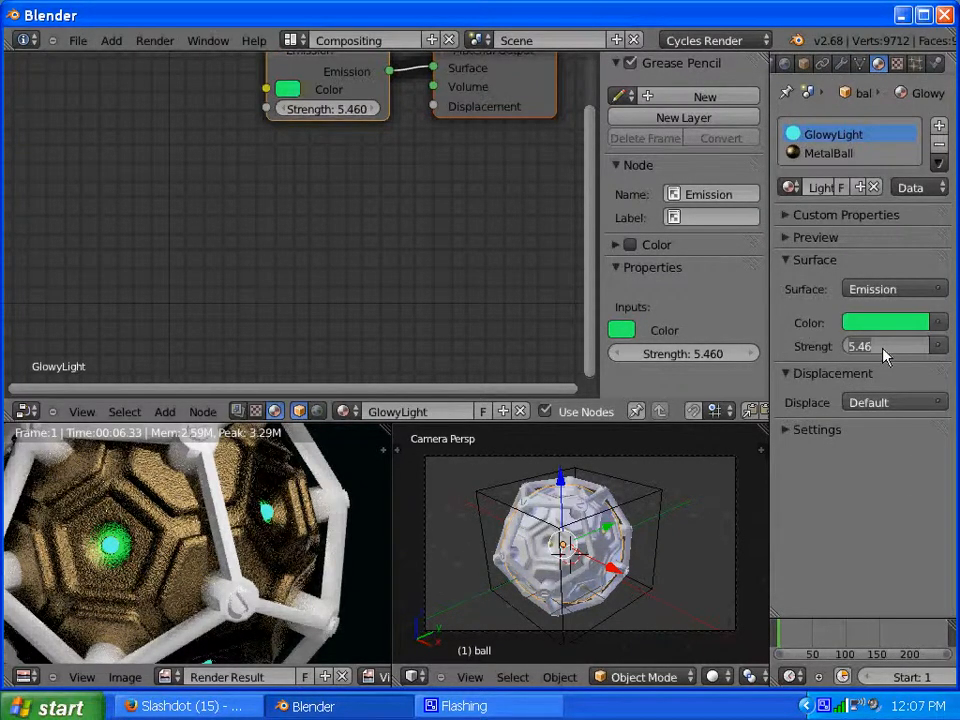
text(2.75)
key(Return)
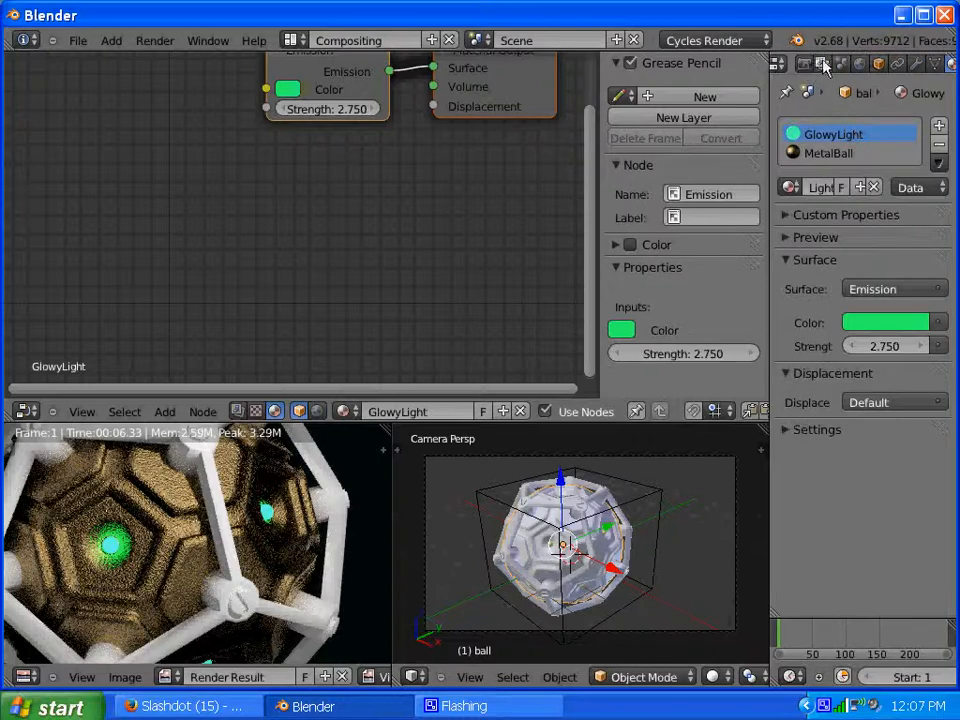
click(804, 65)
click(810, 152)
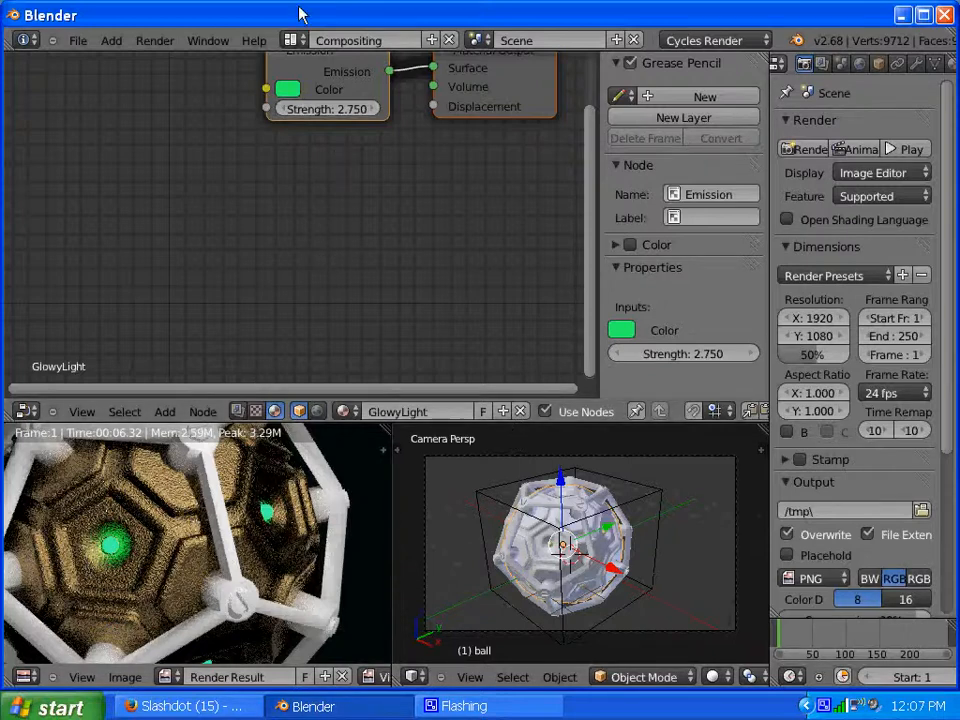
Switch to the Default screen layout and, after inspecting the enlarged render result, return to the 3D view.
click(298, 40)
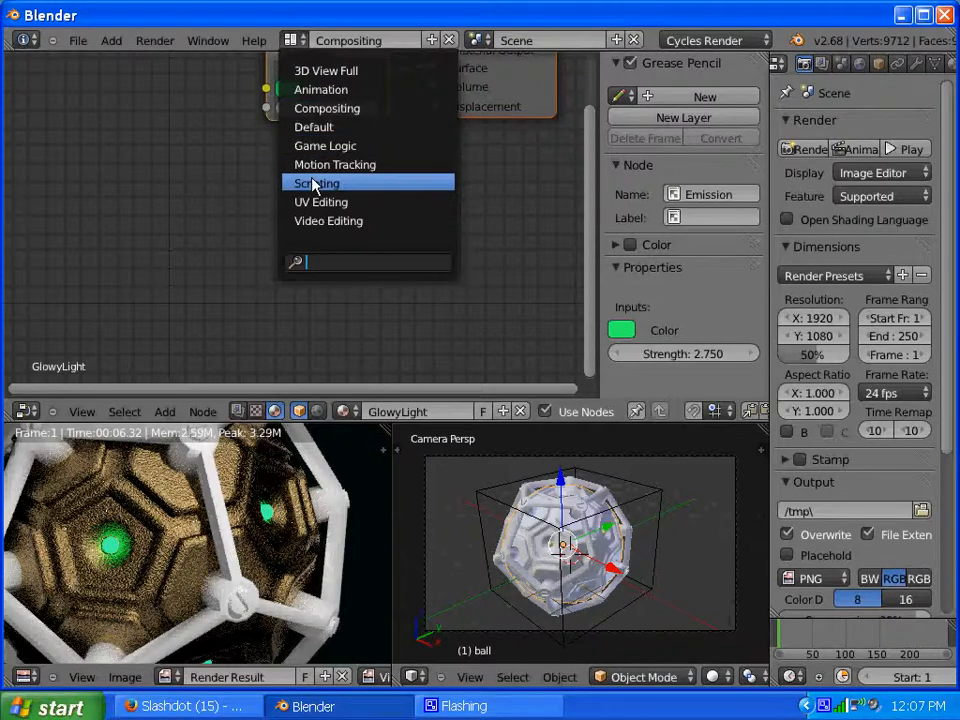
click(312, 127)
scroll(300, 245, down, 3)
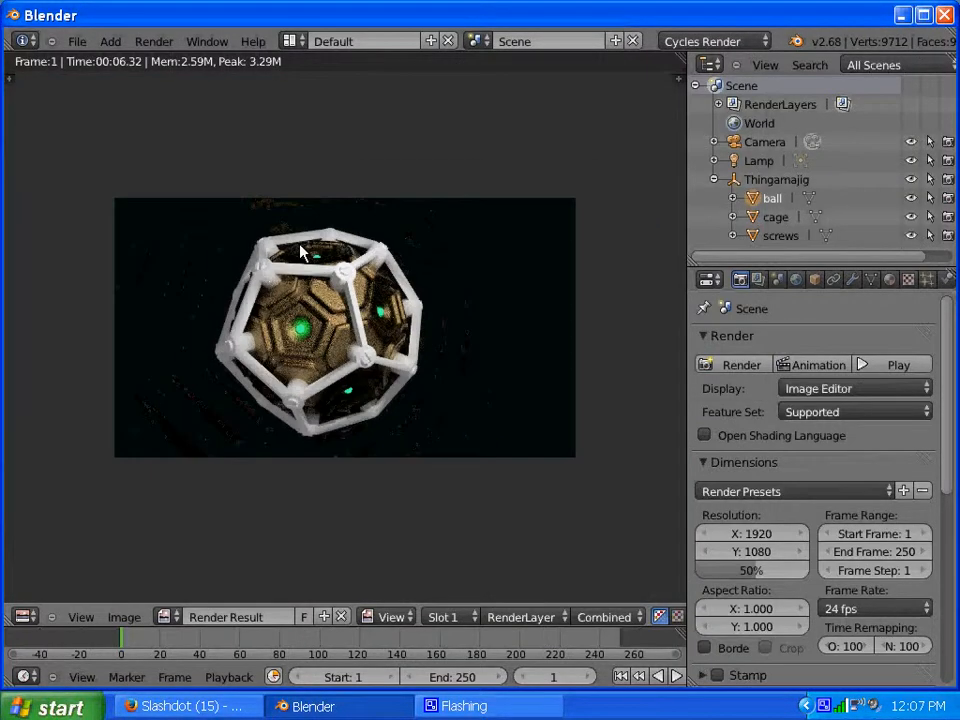
scroll(300, 245, up, 3)
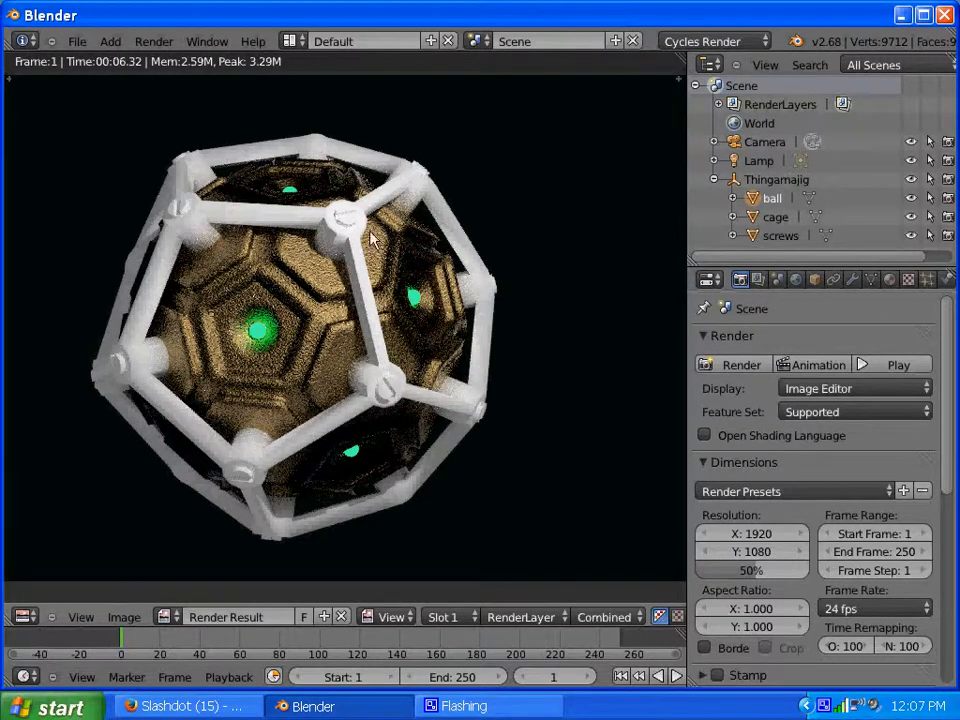
key(Escape)
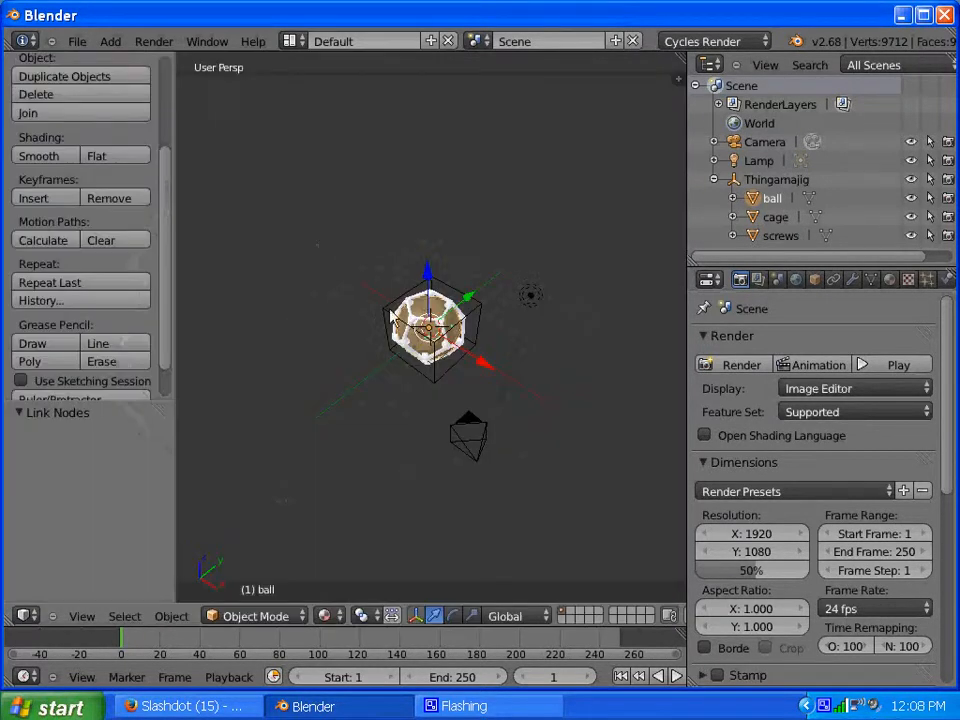
Select the camera and look at the scene through it.
right_click(480, 440)
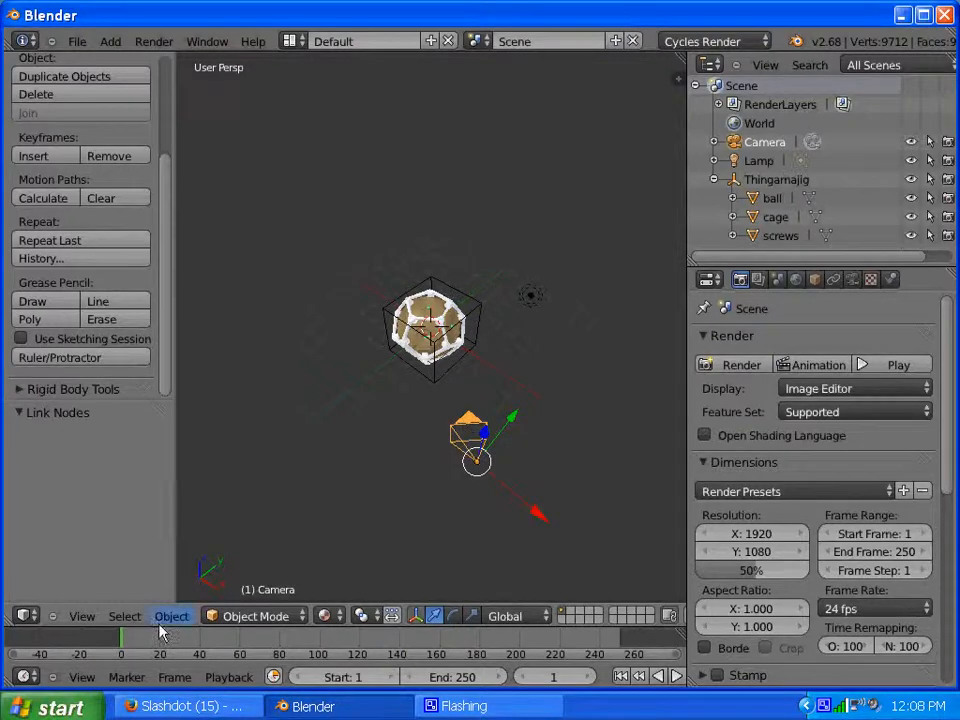
click(80, 617)
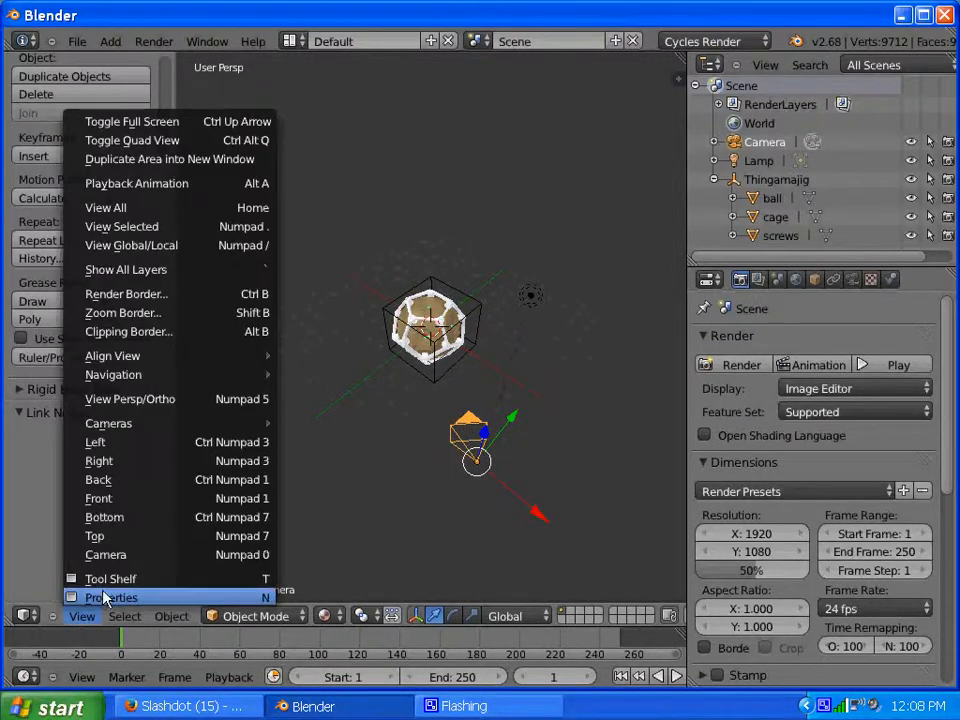
key(KP_0)
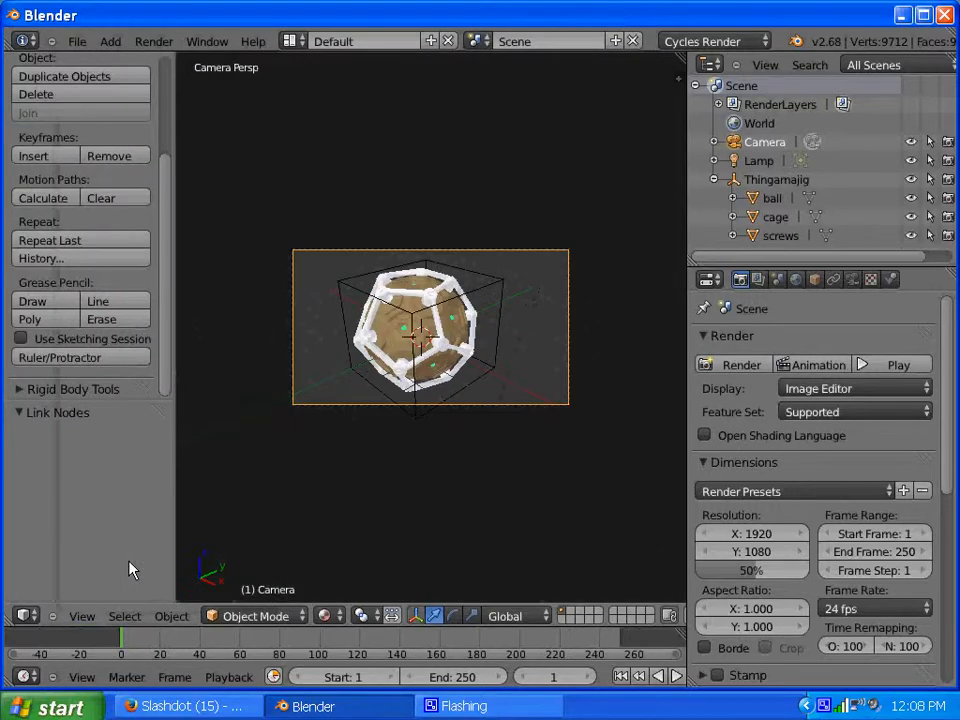
click(82, 616)
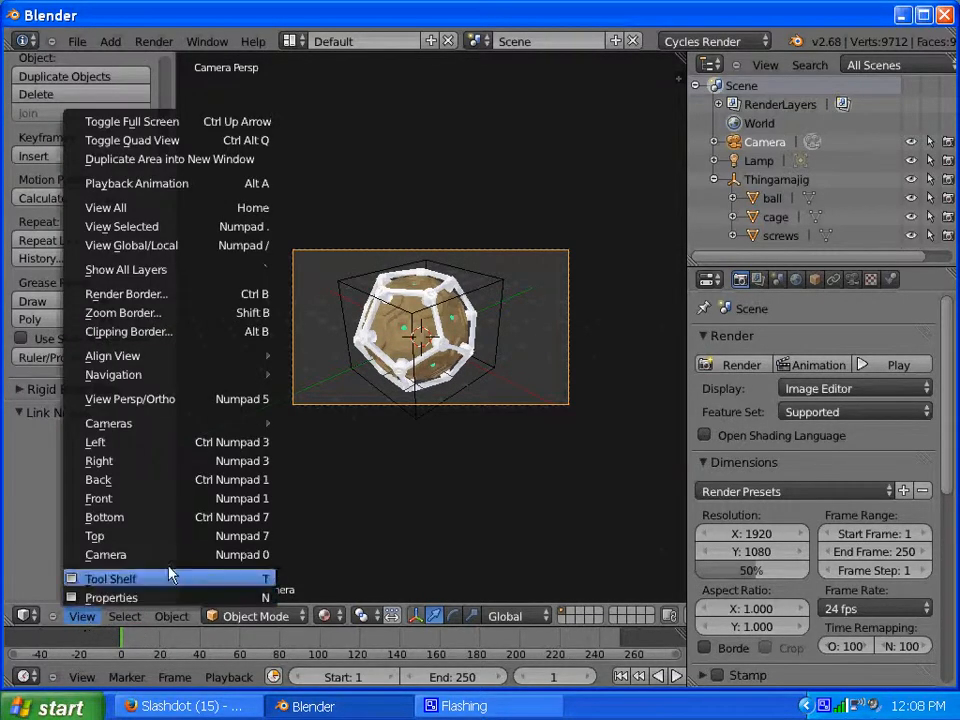
click(253, 555)
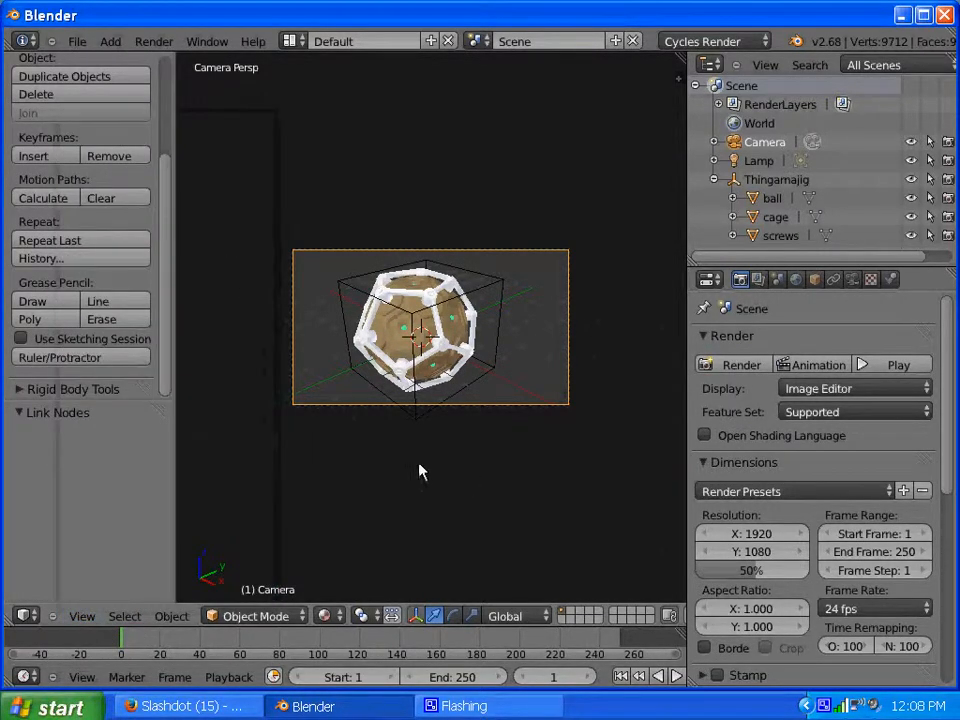
scroll(418, 471, up, 3)
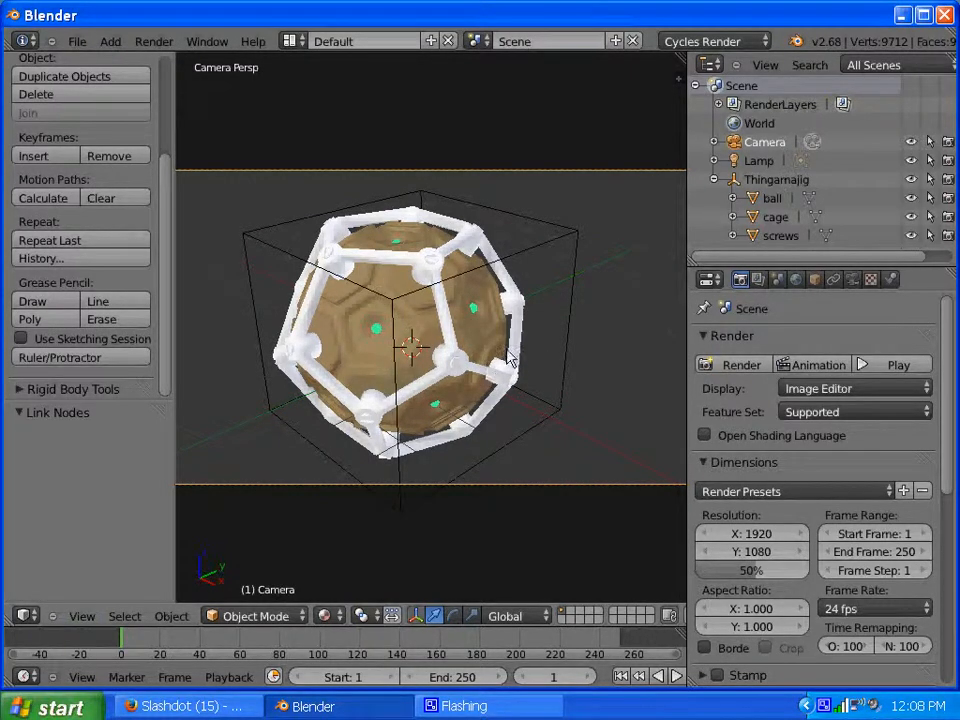
middle_drag(507, 350, 388, 366)
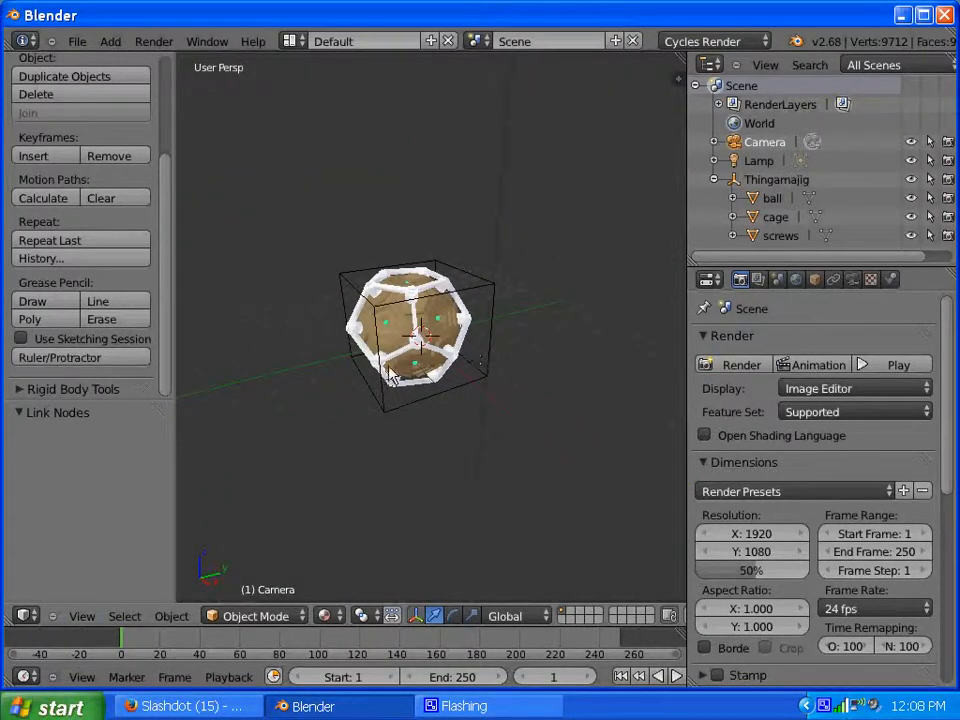
key(KP_0)
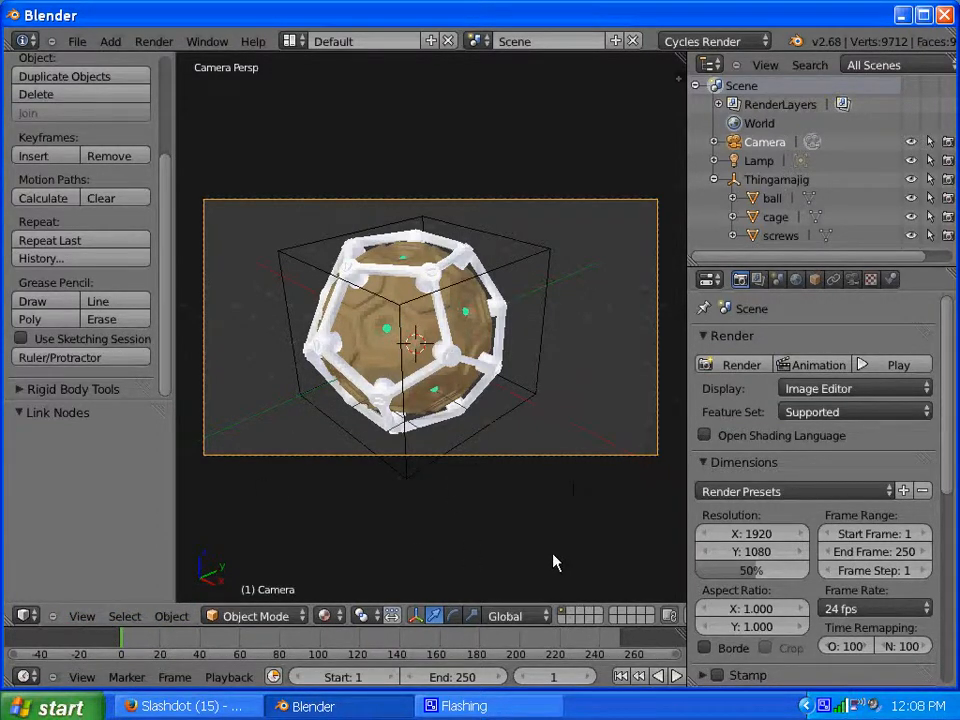
Lock the camera to the view and test the lock by moving the camera back and in again.
key(n)
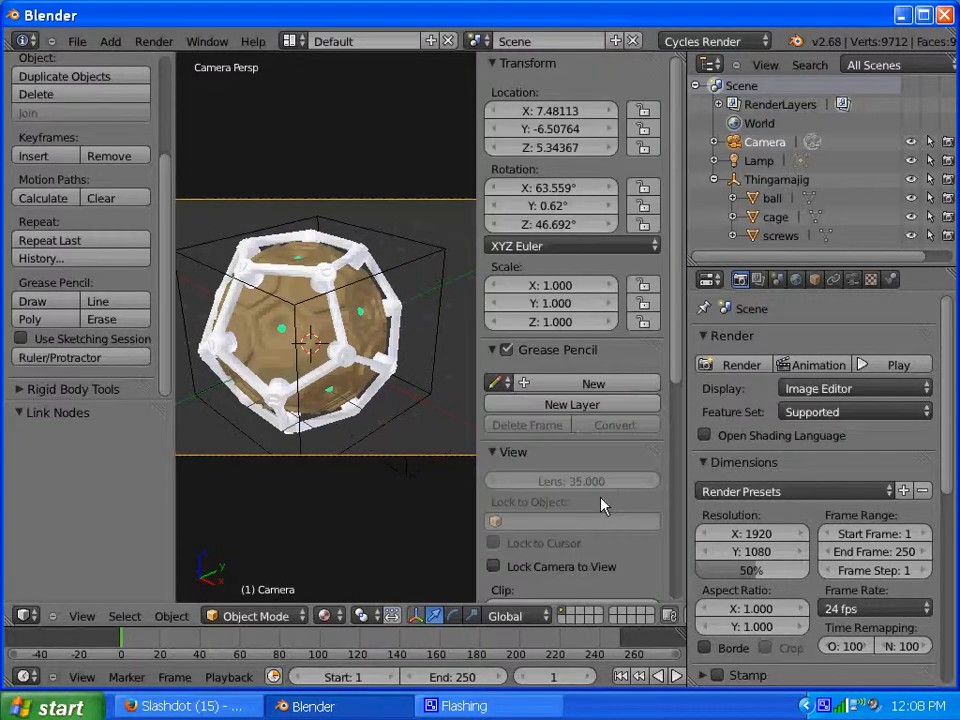
scroll(556, 527, down, 3)
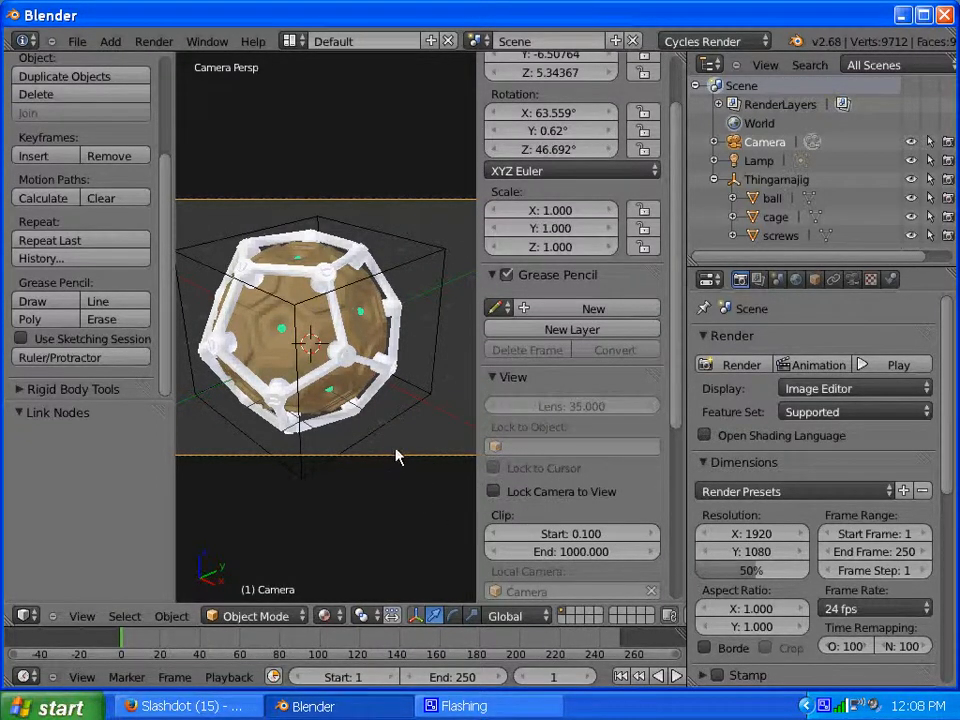
click(494, 491)
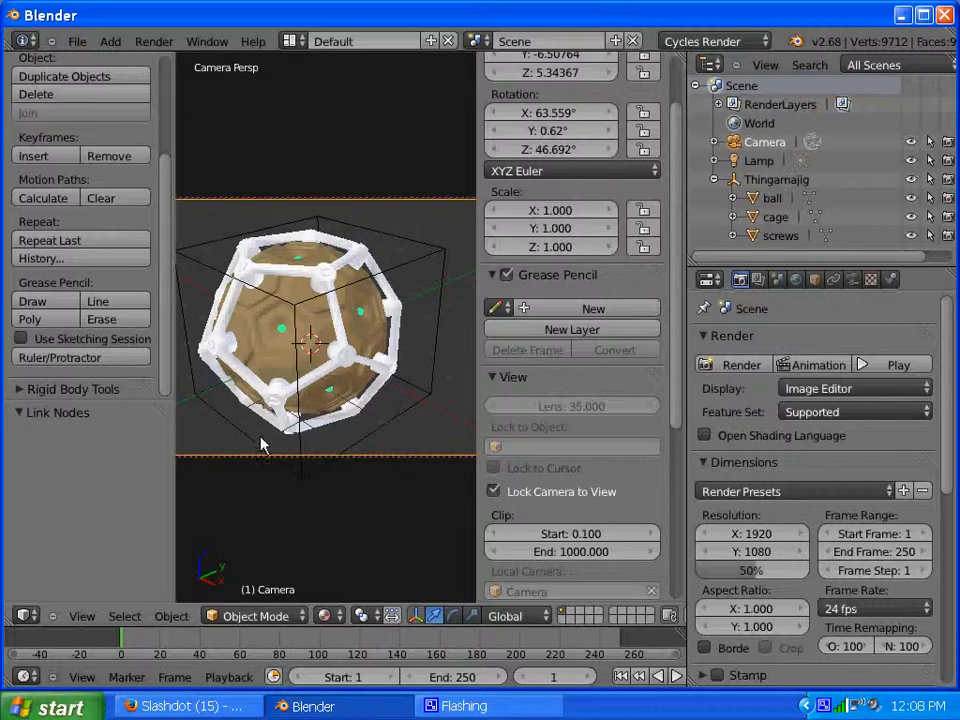
scroll(274, 252, down, 2)
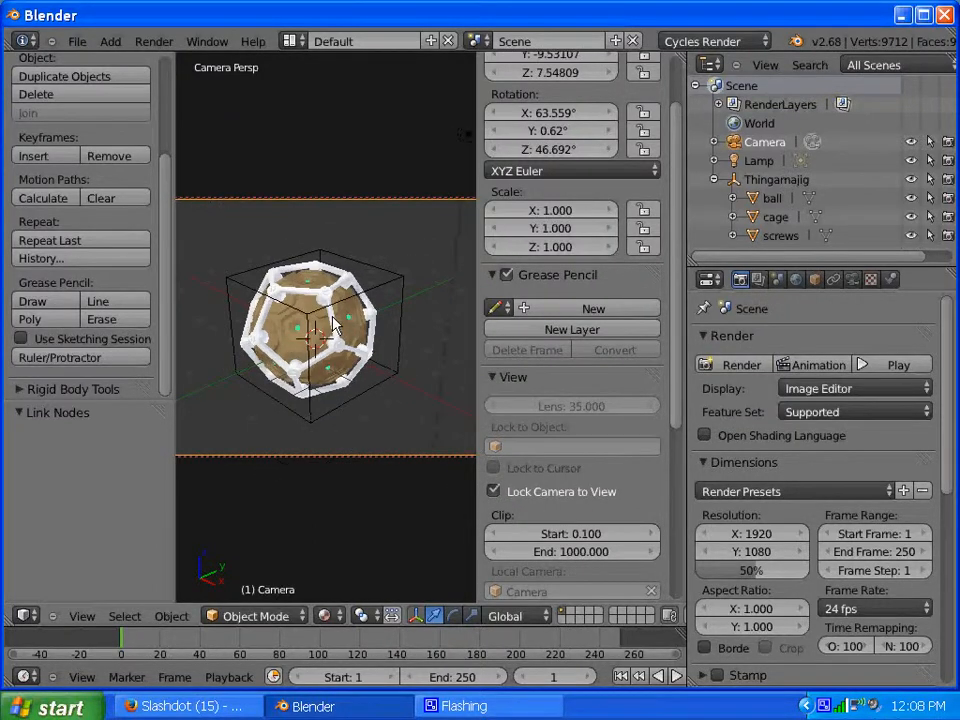
scroll(325, 315, up, 2)
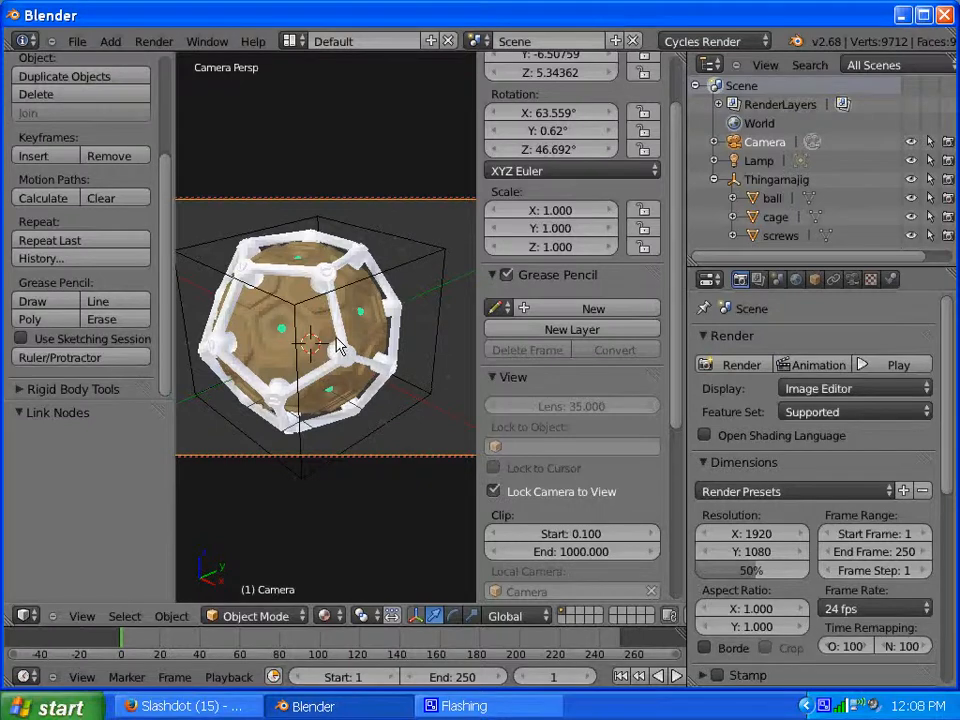
Orbit the locked camera to a lower viewpoint around the ball, rotated about X 77.6°, Y 0.7°, Z -14.1°.
key(n)
middle_drag(336, 337, 482, 309)
scroll(478, 315, up, 1)
scroll(478, 315, up, 1)
scroll(478, 315, down, 1)
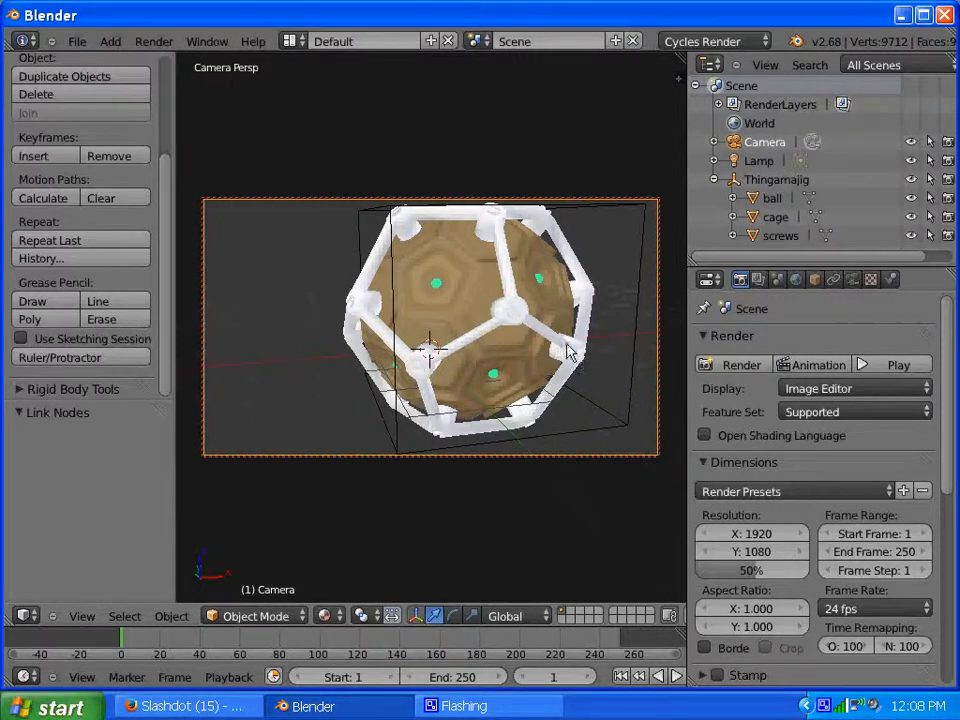
Unlock the camera from the view and render the scene from the new angle.
key(n)
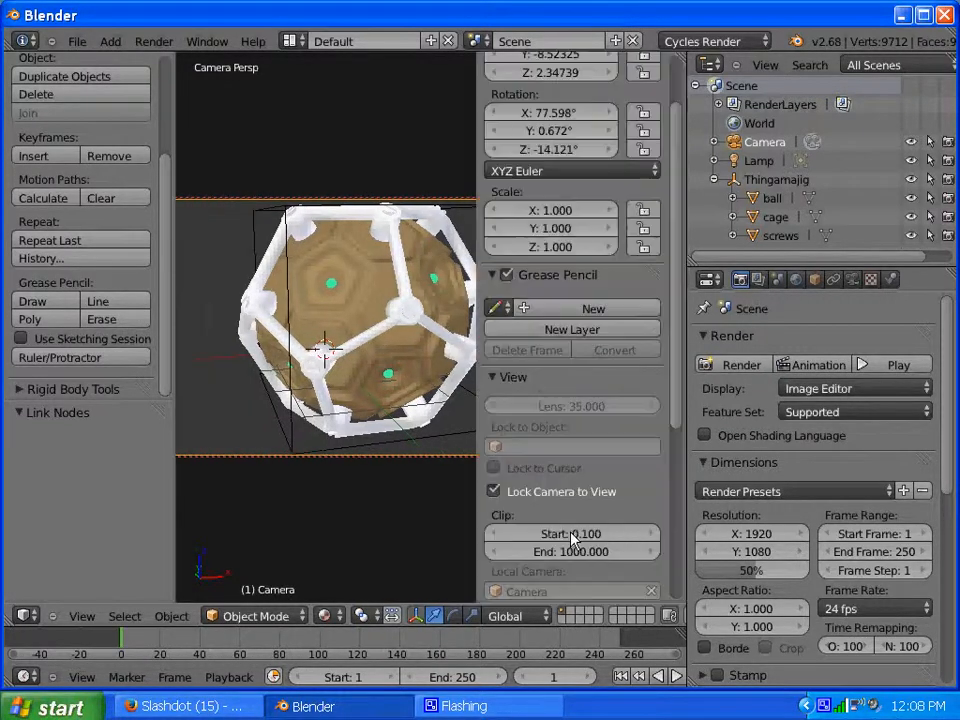
click(493, 491)
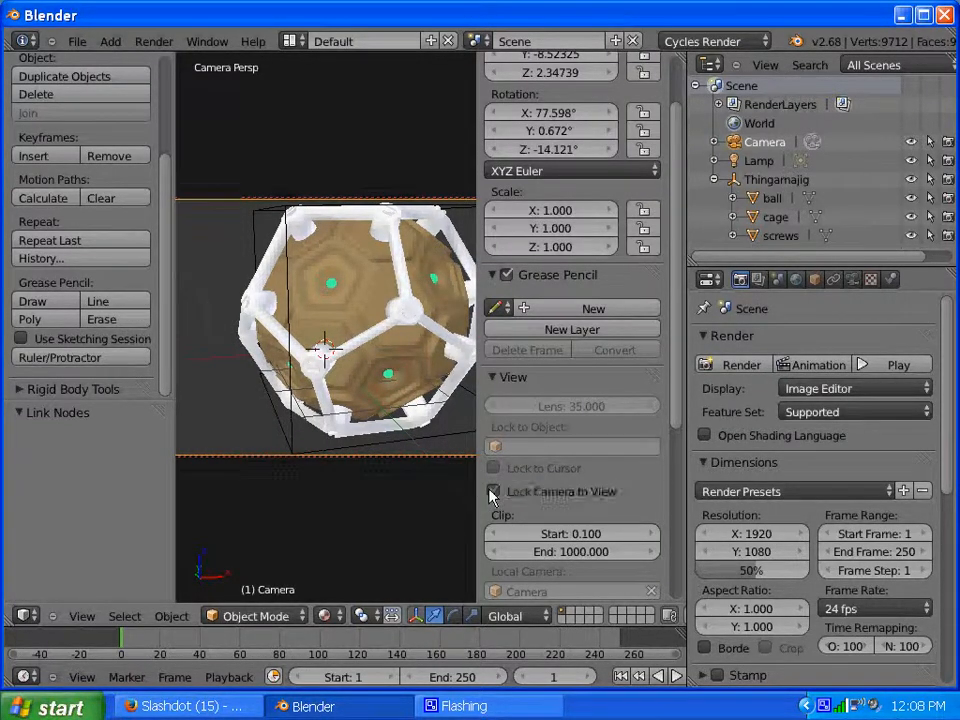
key(n)
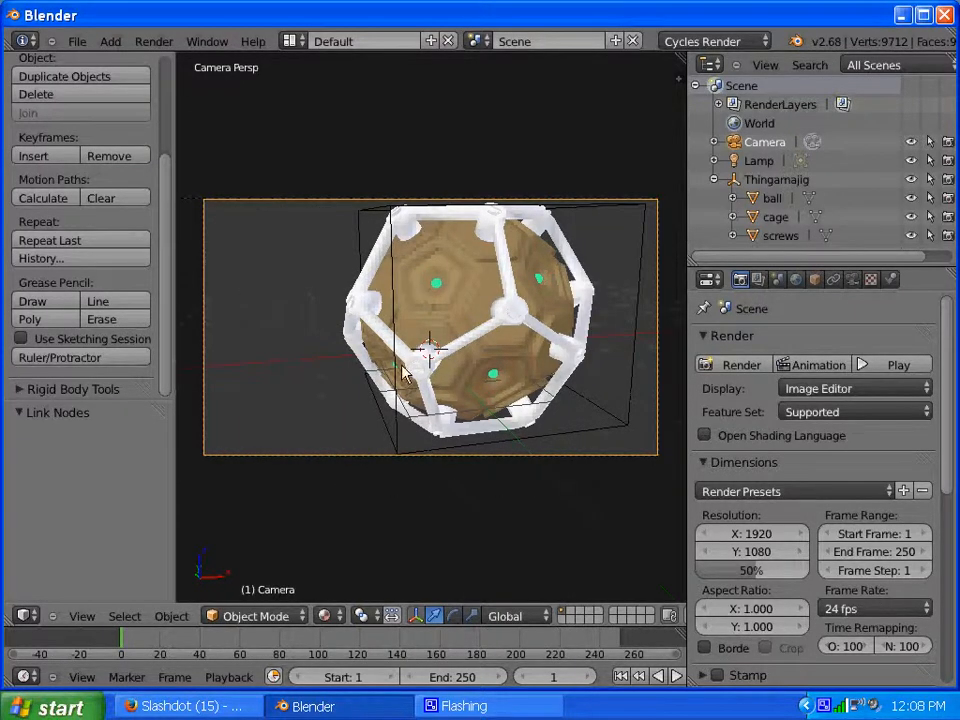
click(727, 366)
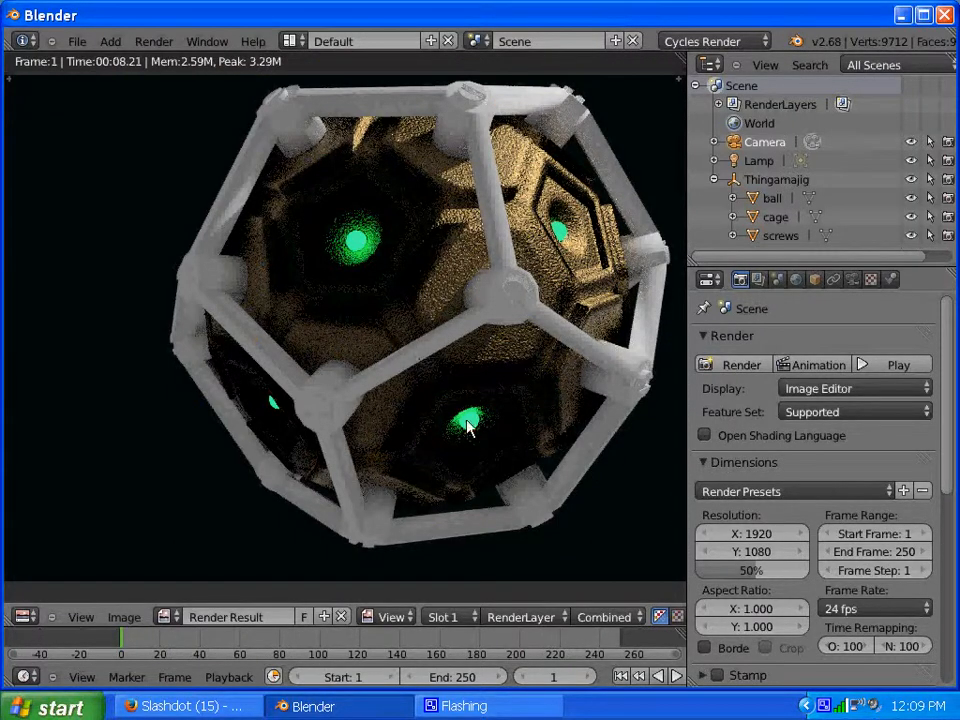
Close the render result and lock the camera to the view again.
key(n)
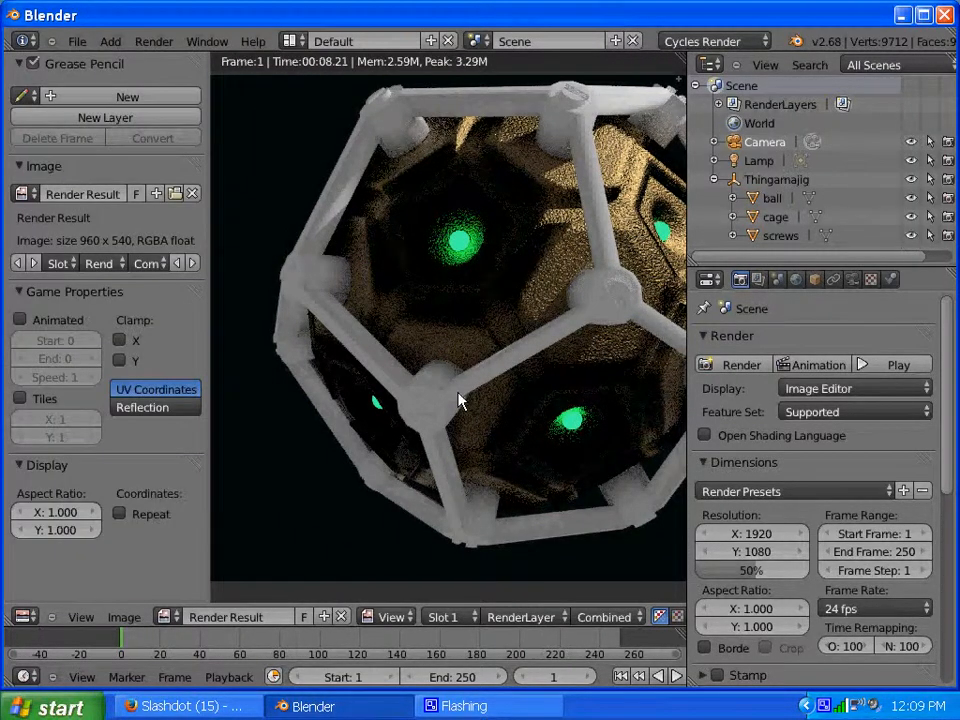
key(n)
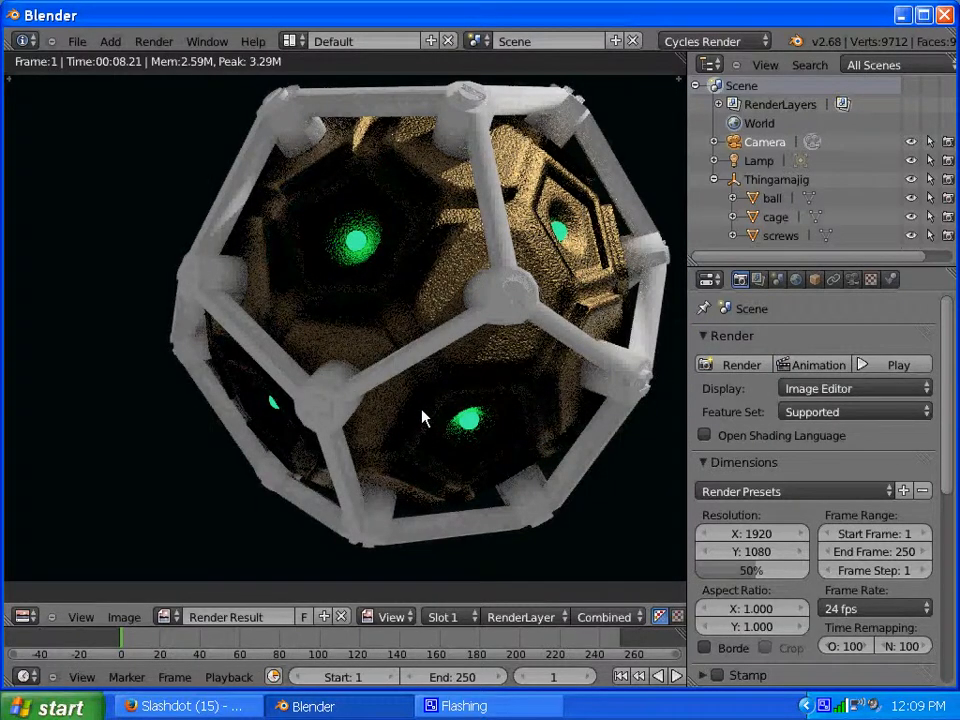
key(Escape)
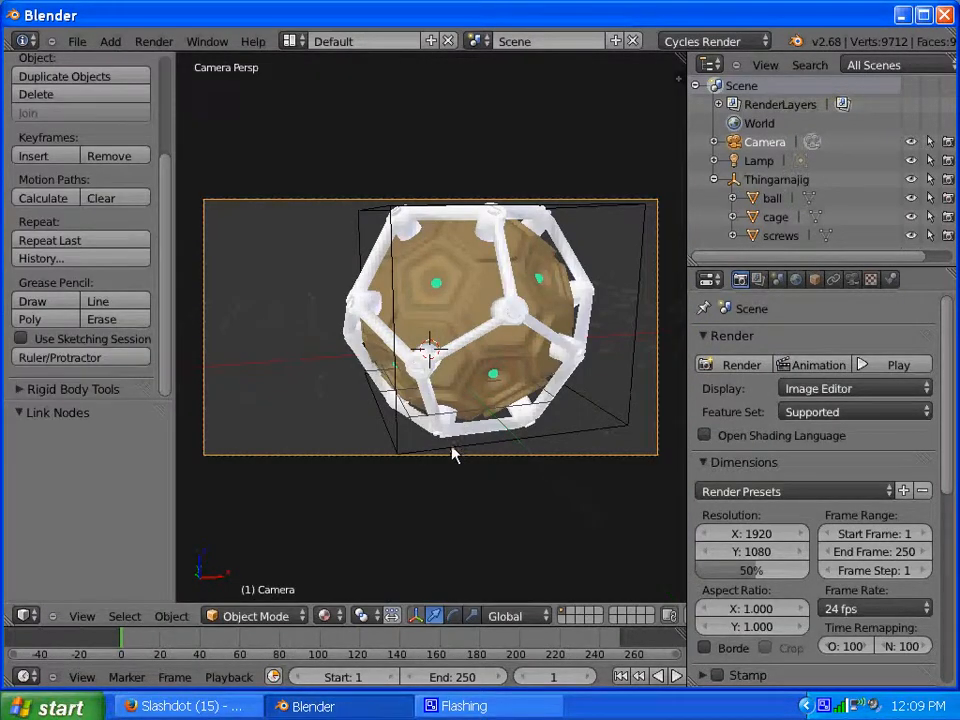
key(n)
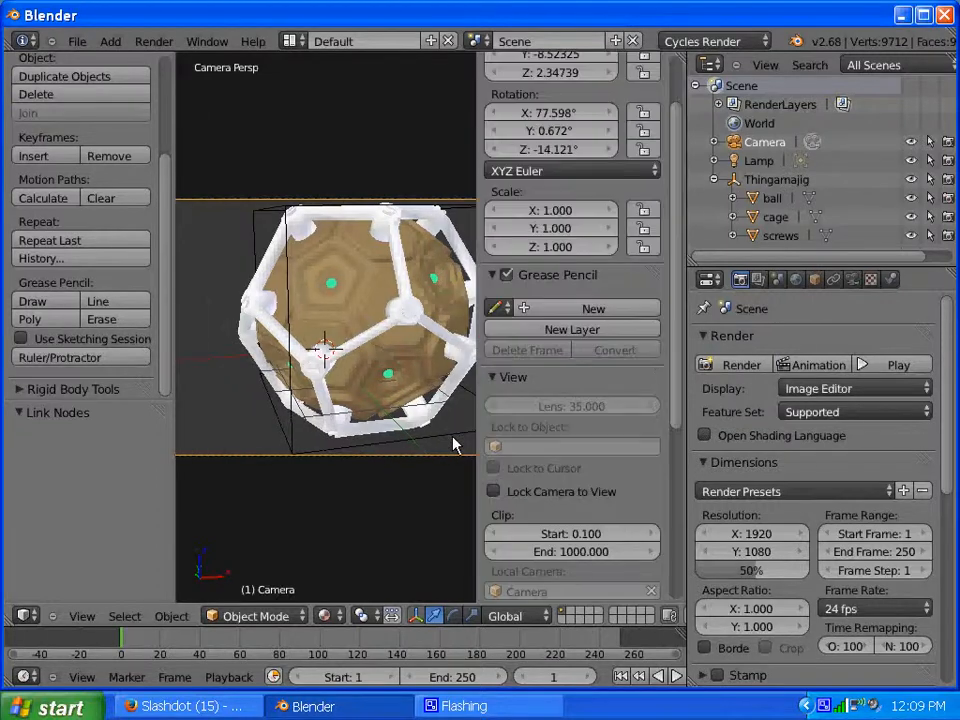
click(491, 491)
key(n)
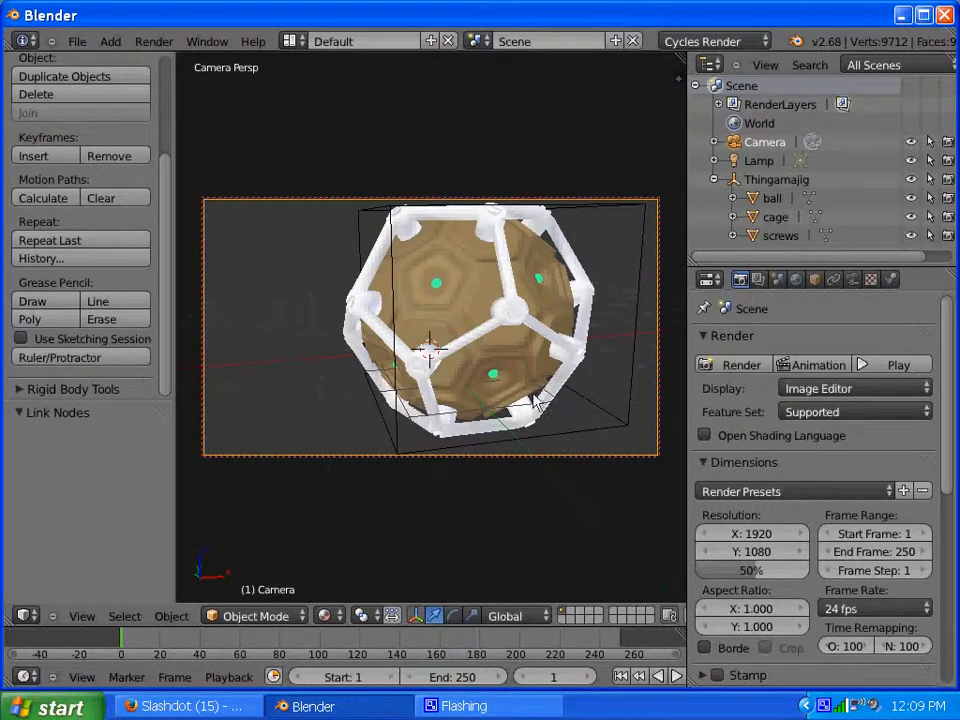
Orbit the locked camera around to another side of the ball and adjust its distance by moving it back and in.
middle_drag(532, 396, 381, 402)
scroll(377, 408, down, 3)
scroll(385, 405, down, 1)
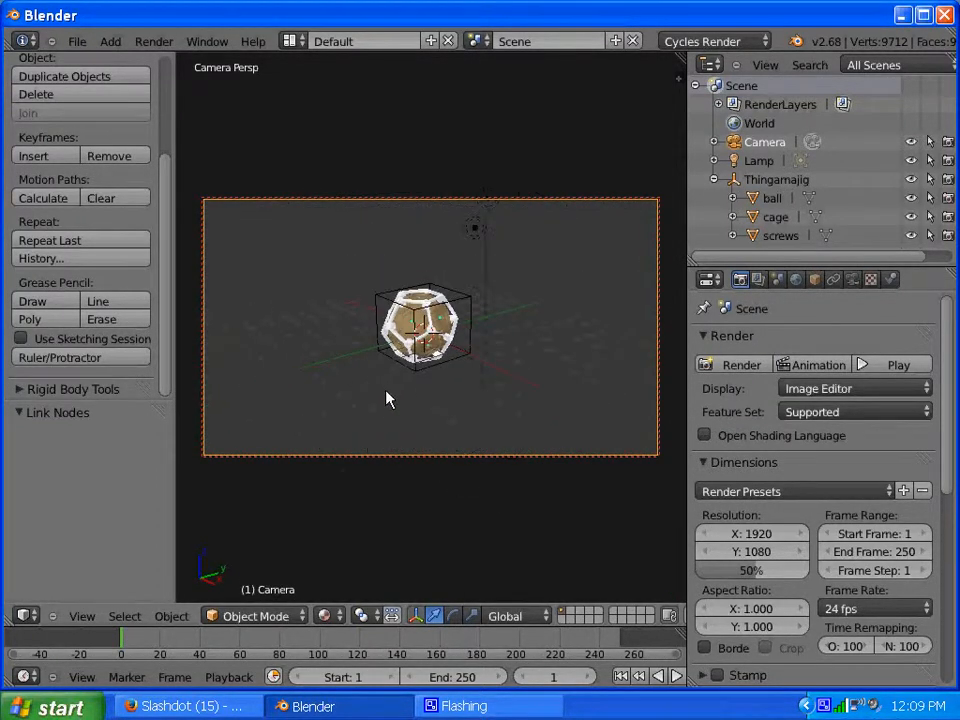
scroll(420, 350, up, 5)
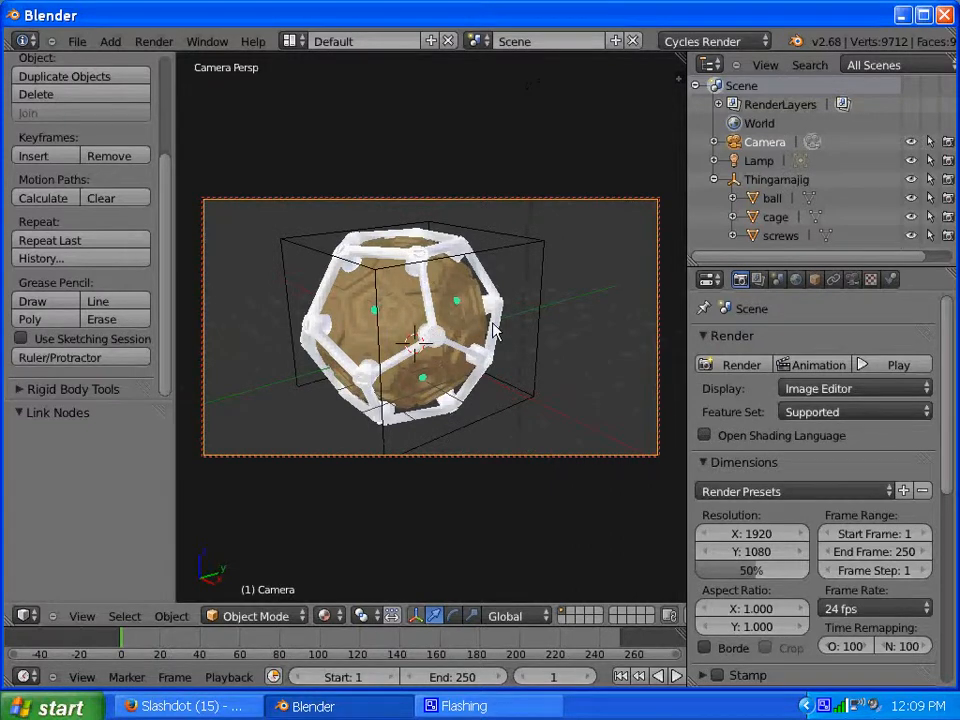
scroll(494, 331, down, 3)
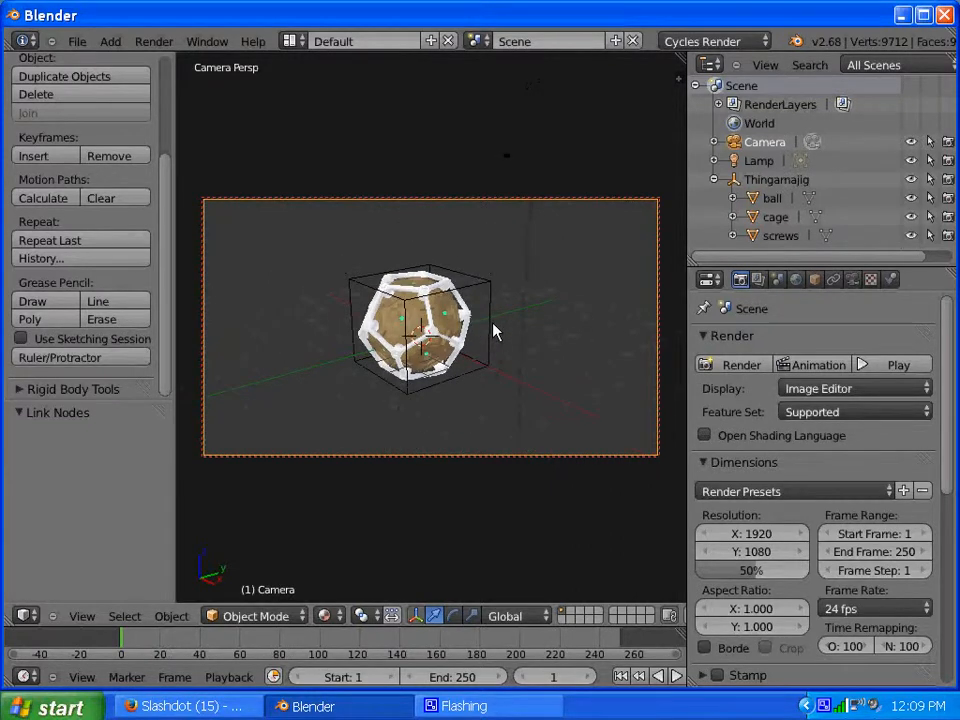
scroll(494, 331, up, 2)
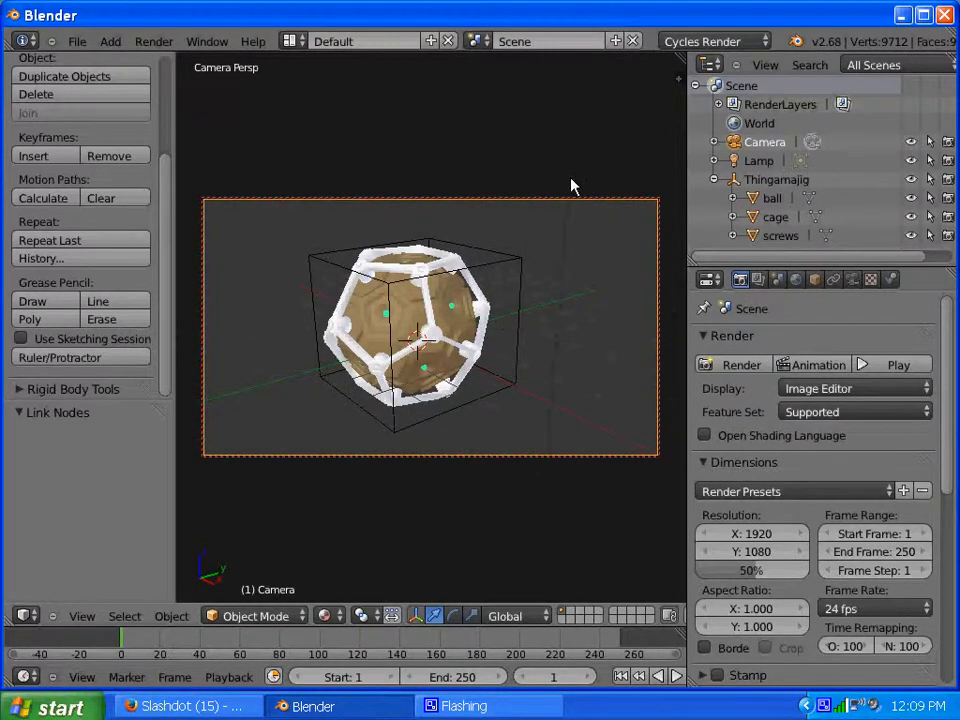
scroll(568, 216, down, 5)
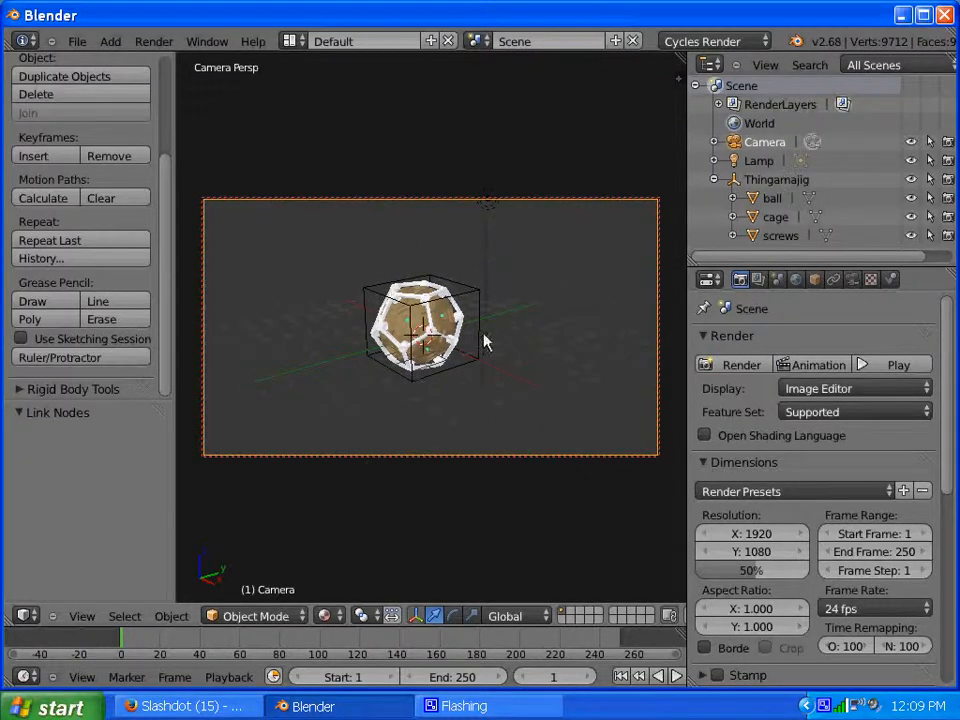
scroll(489, 341, up, 5)
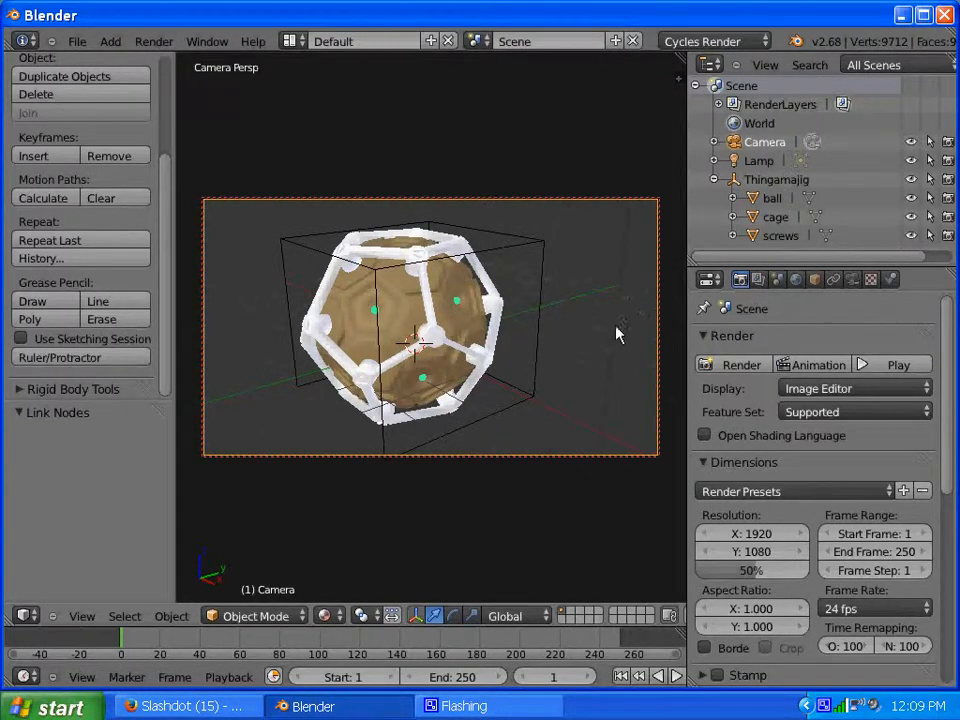
Reframe the ball closer and left of centre with the locked camera, and render the scene from this angle.
middle_drag(553, 360, 460, 362)
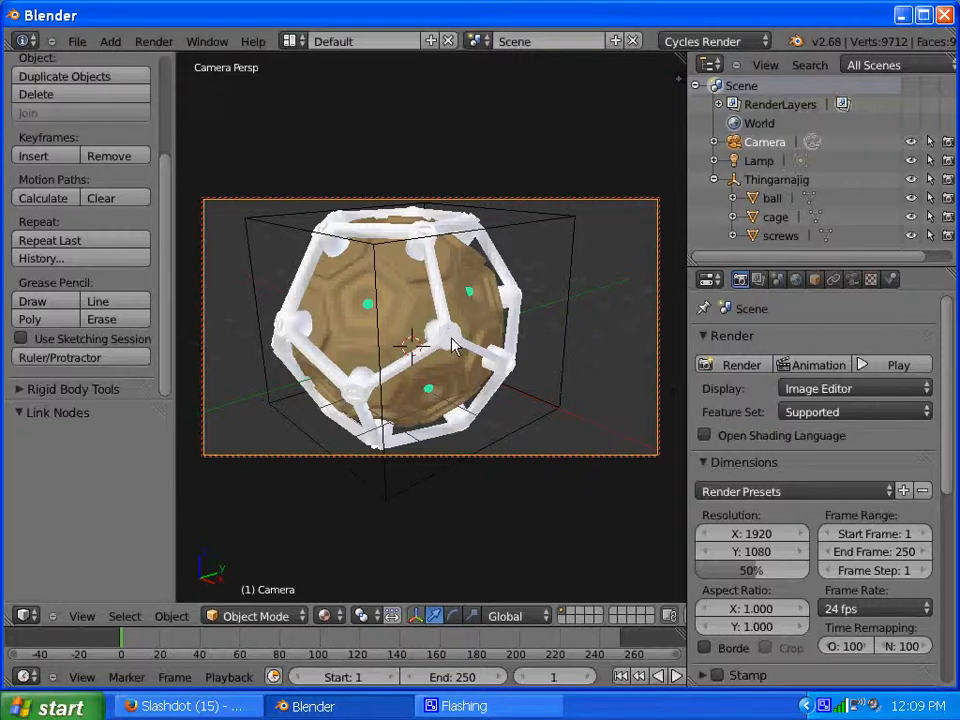
mouse_move(448, 300)
middle_down()
mouse_move(452, 314)
mouse_move(435, 329)
mouse_move(455, 300)
middle_up()
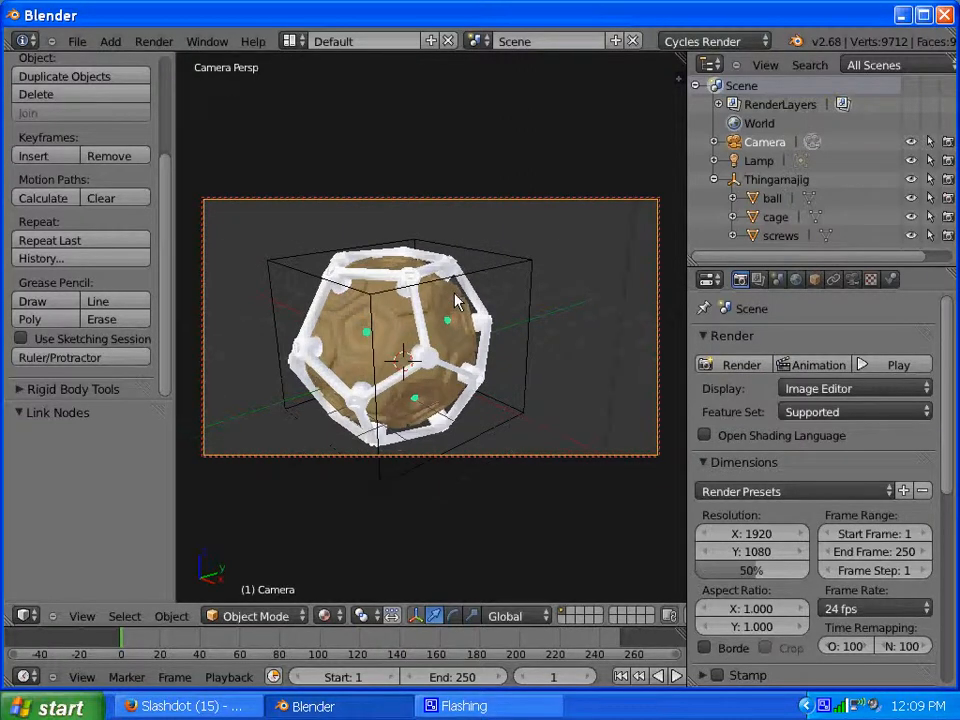
middle_drag(455, 300, 428, 322)
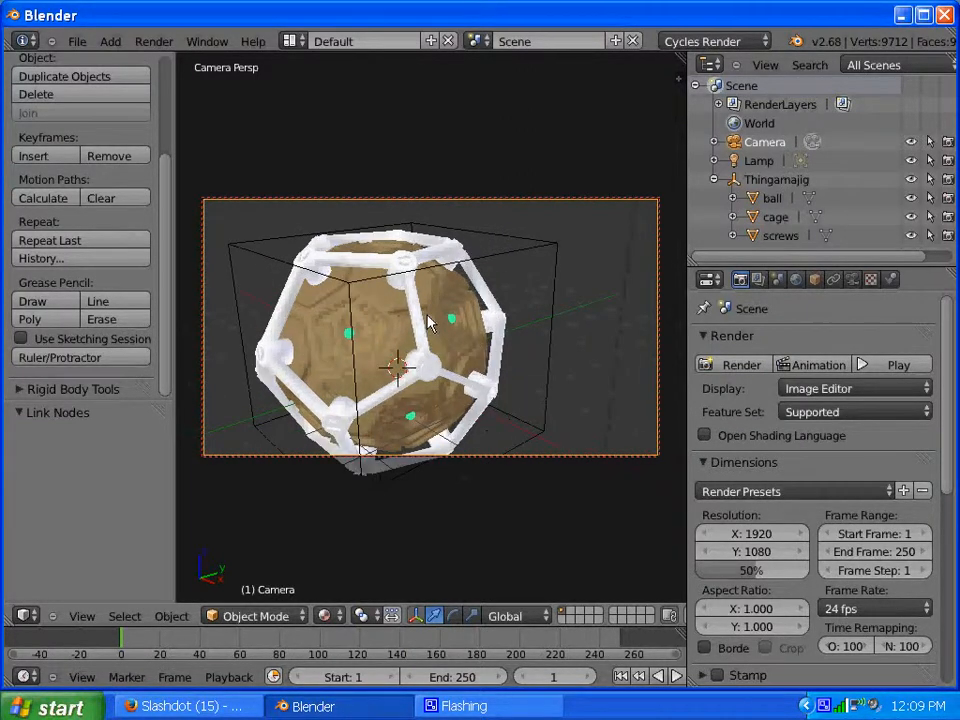
scroll(428, 322, down, 1)
scroll(428, 322, up, 3)
scroll(428, 322, down, 1)
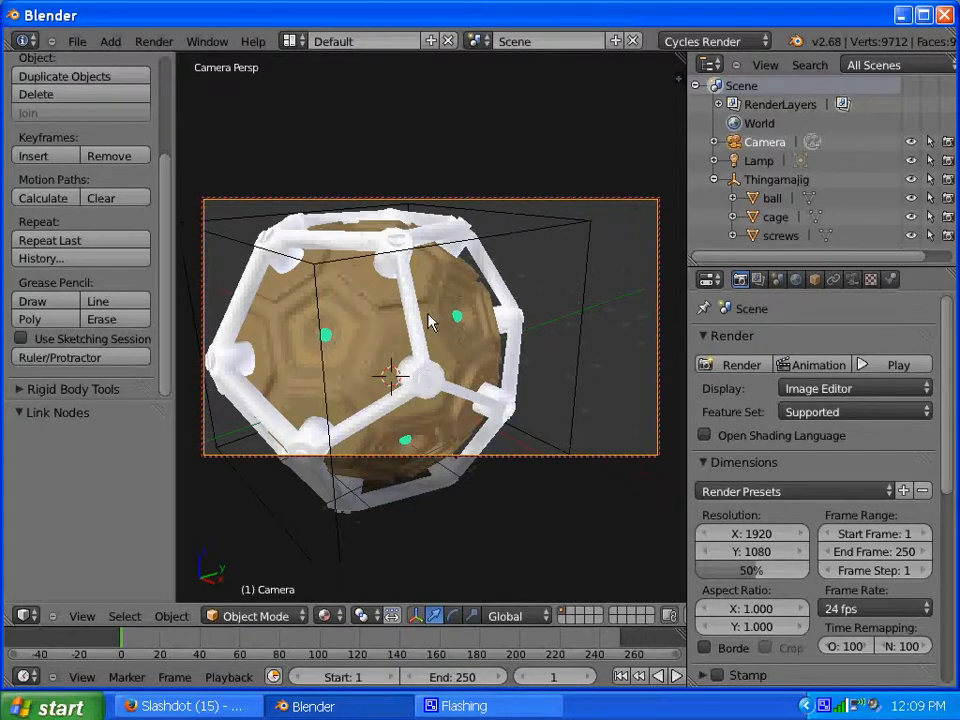
scroll(428, 320, down, 1)
scroll(428, 320, up, 1)
middle_drag(380, 260, 430, 298)
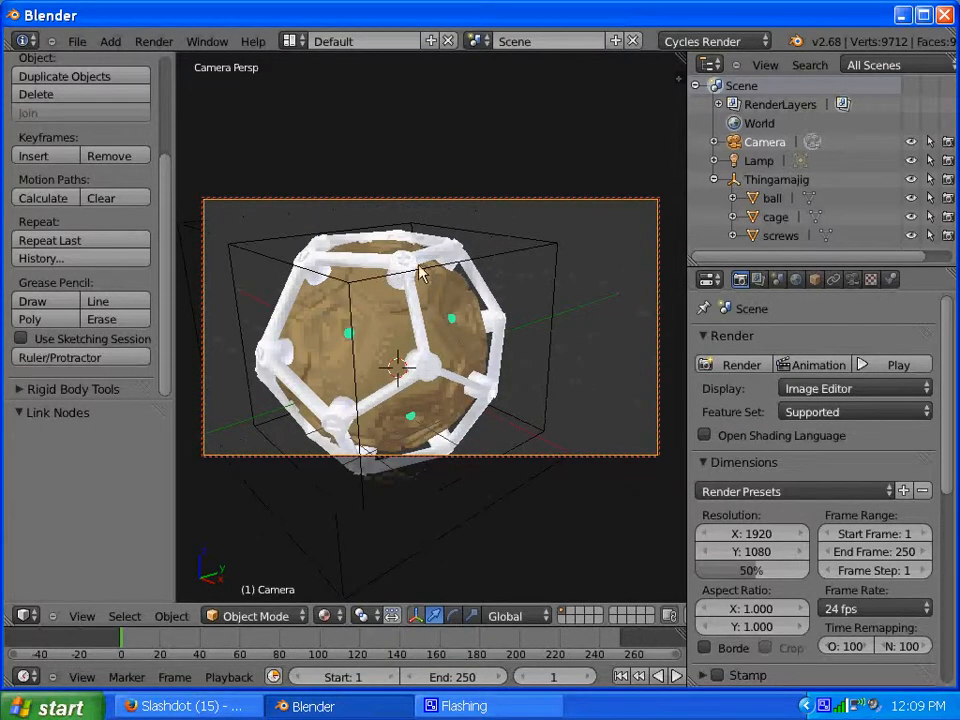
click(729, 366)
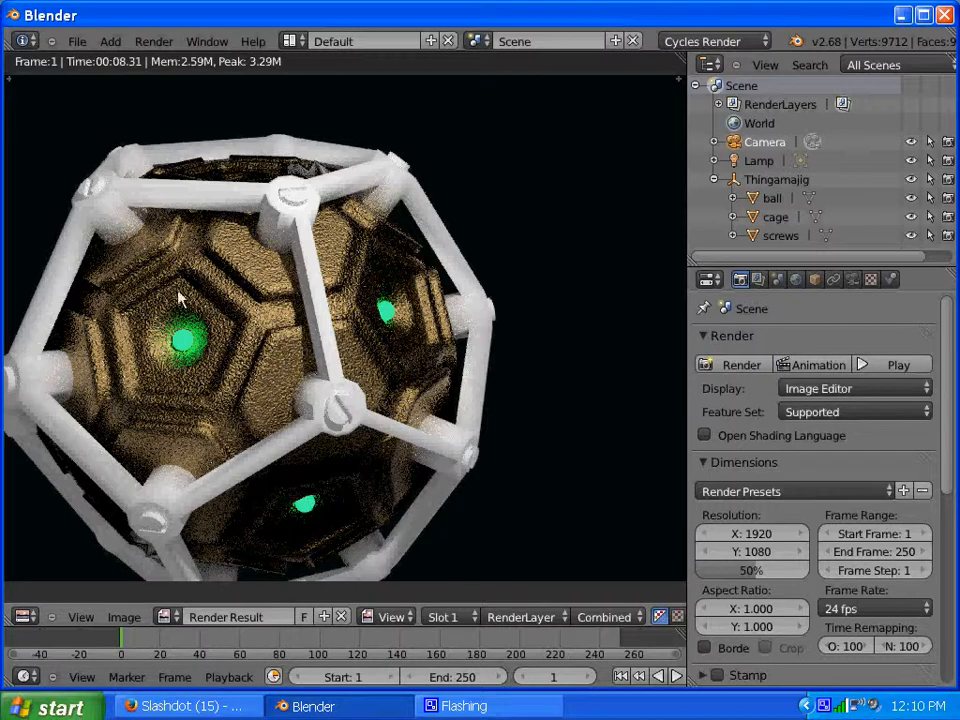
key(Escape)
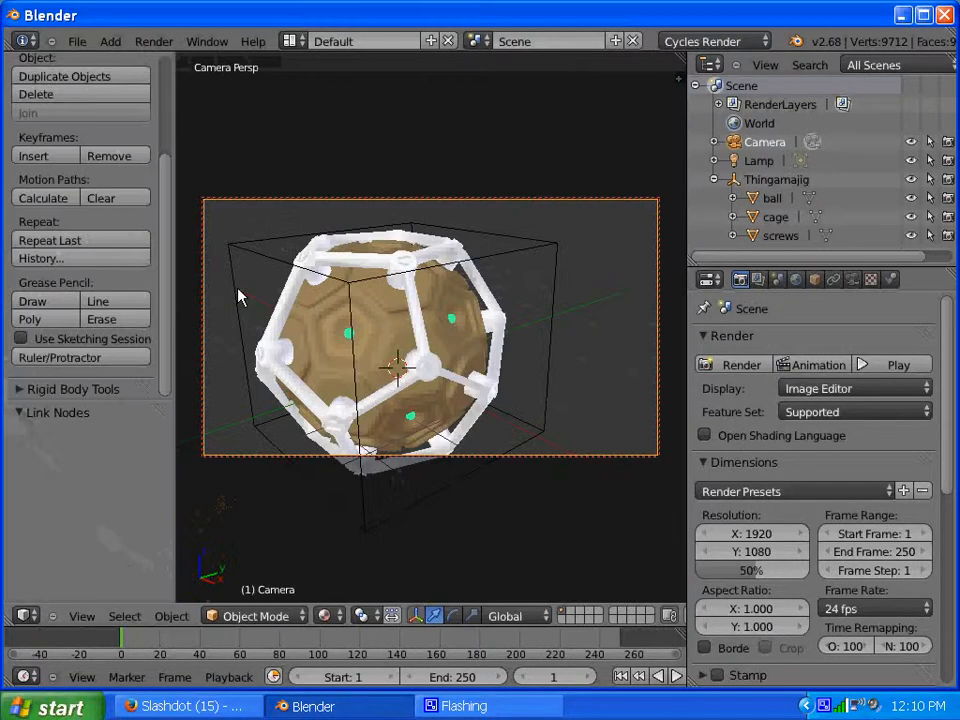
Set the cage to smooth shading, comparing it with flat, and check it with a test render.
click(755, 219)
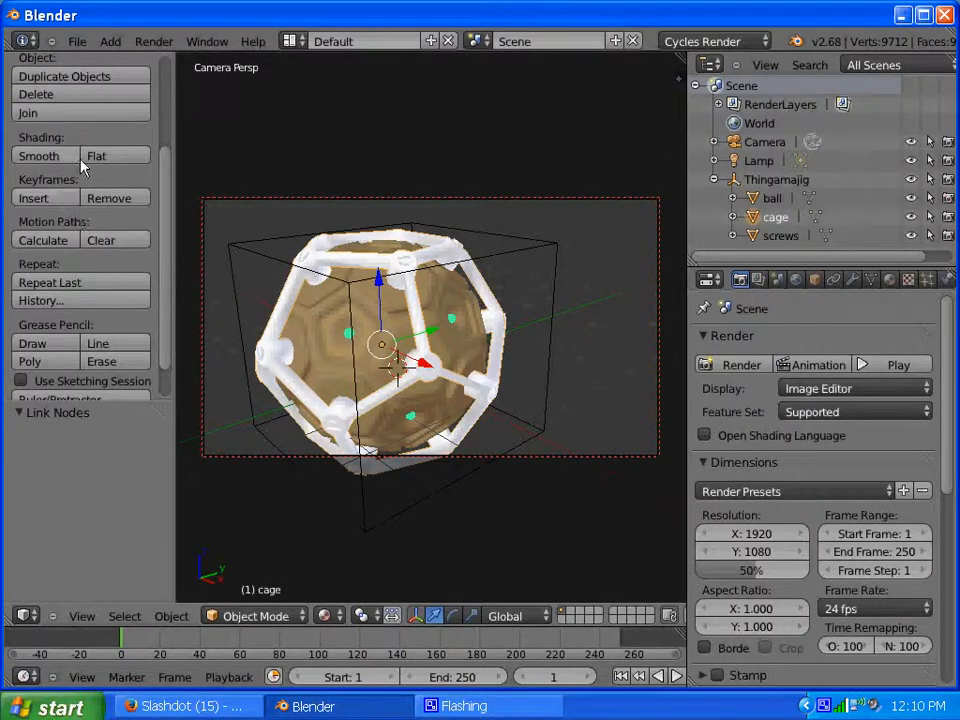
click(43, 158)
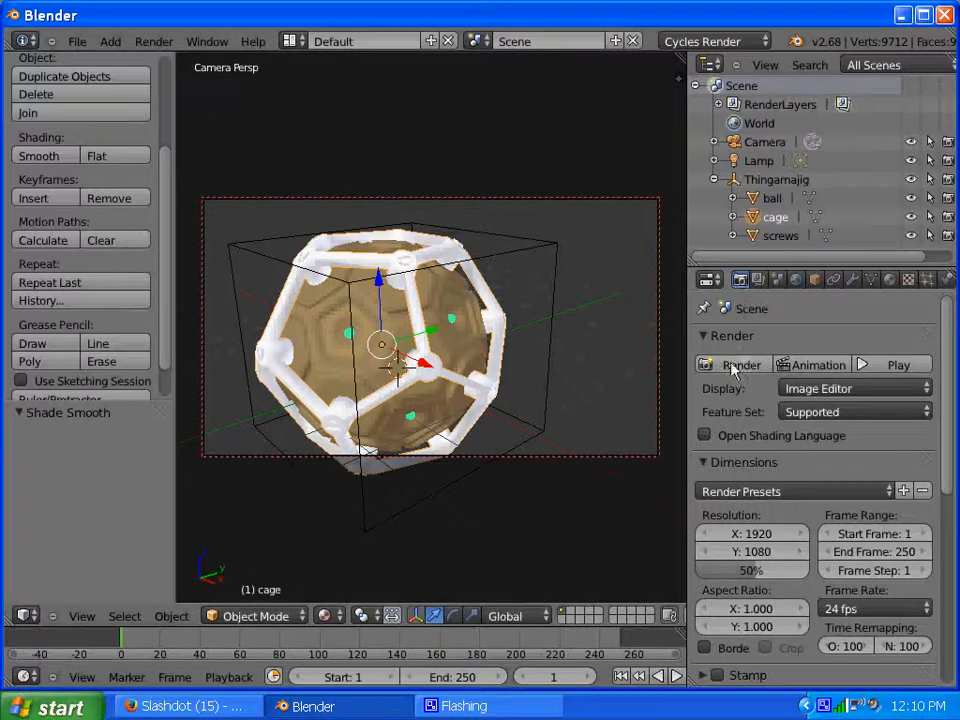
click(115, 155)
click(30, 156)
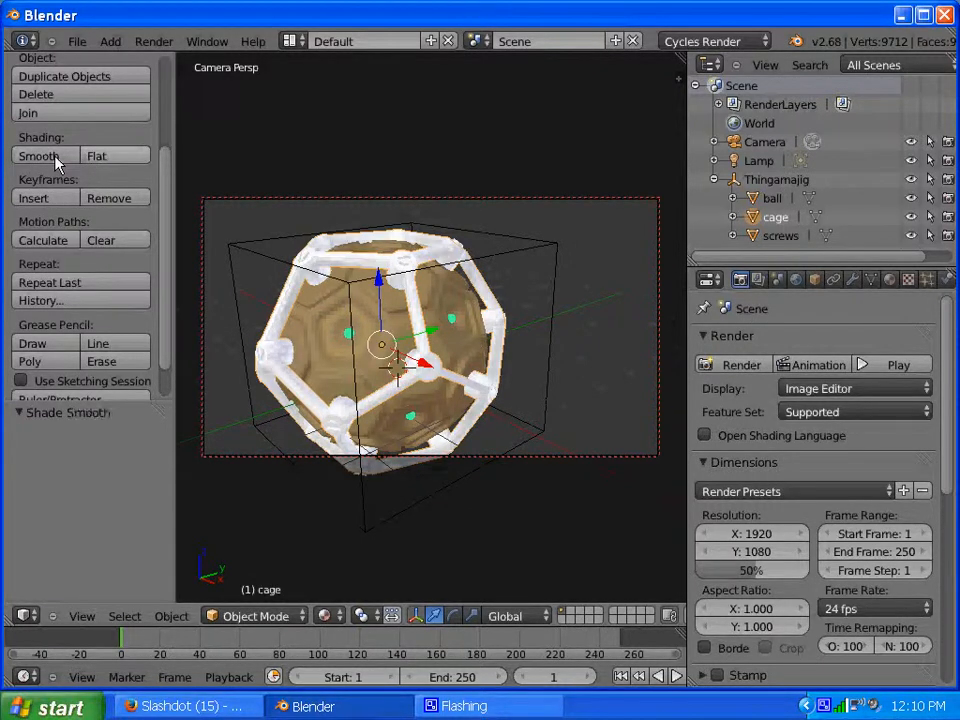
click(730, 368)
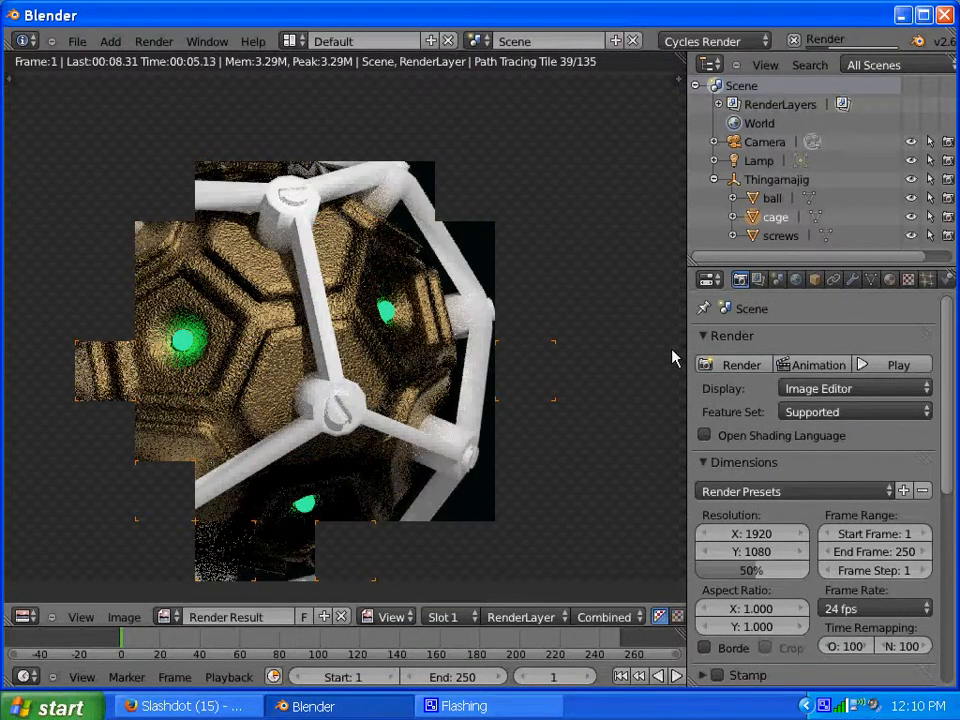
key(Escape)
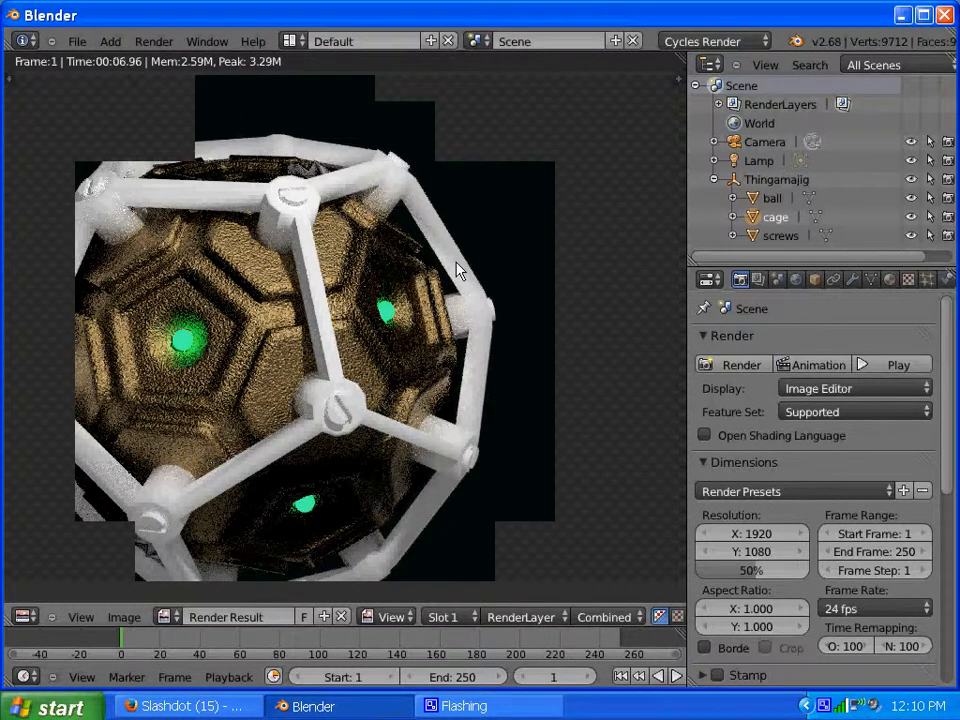
key(Escape)
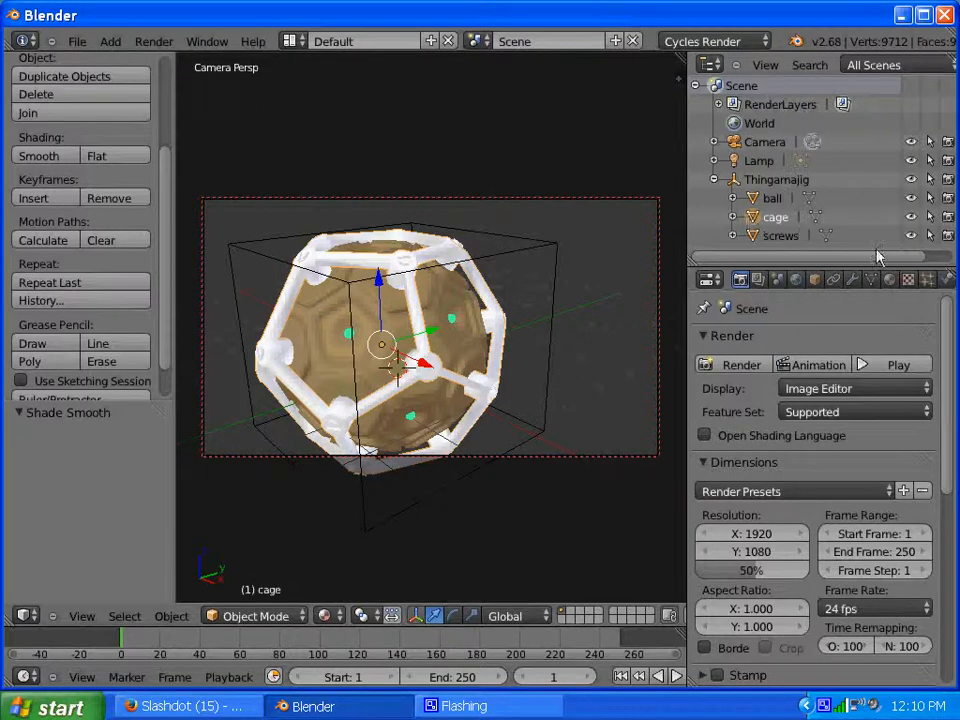
Add a Subdivision Surface modifier to the cage with 2 view subdivisions.
click(853, 280)
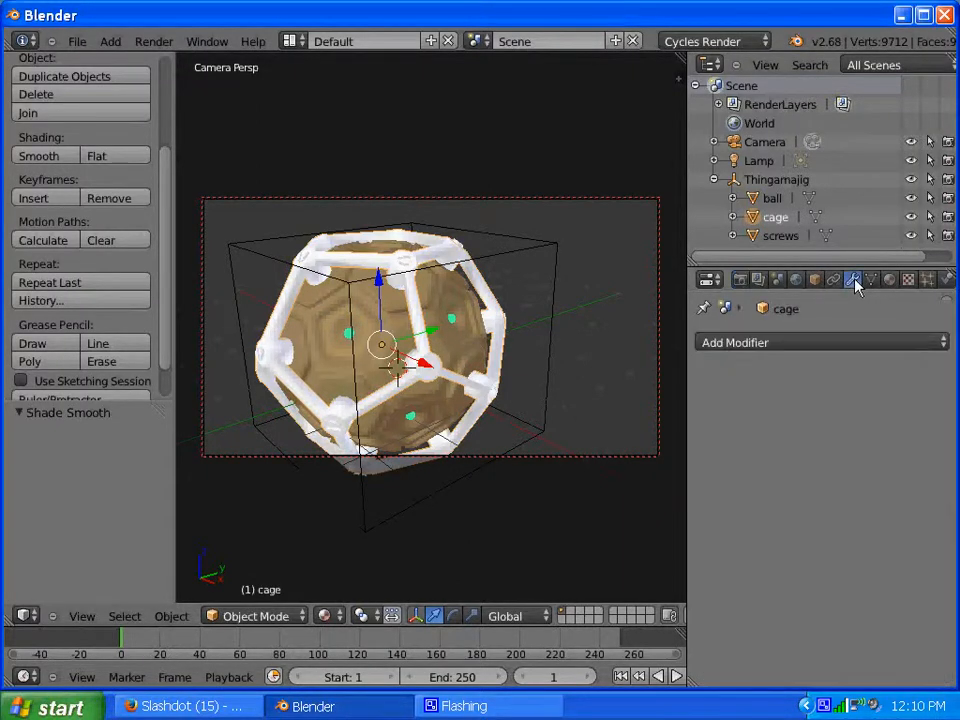
click(945, 343)
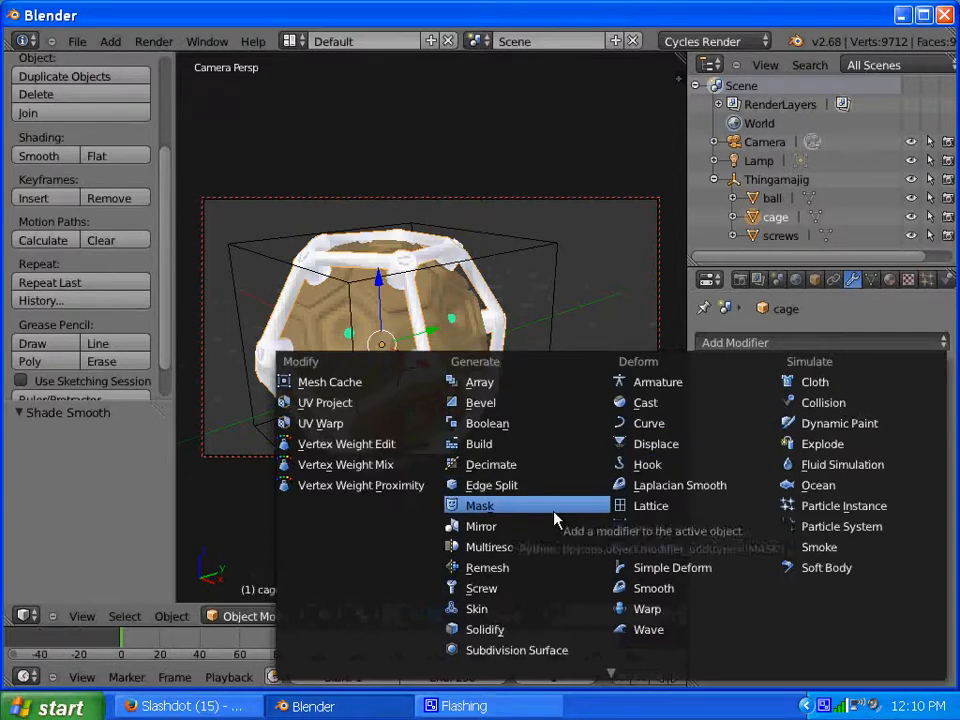
click(524, 655)
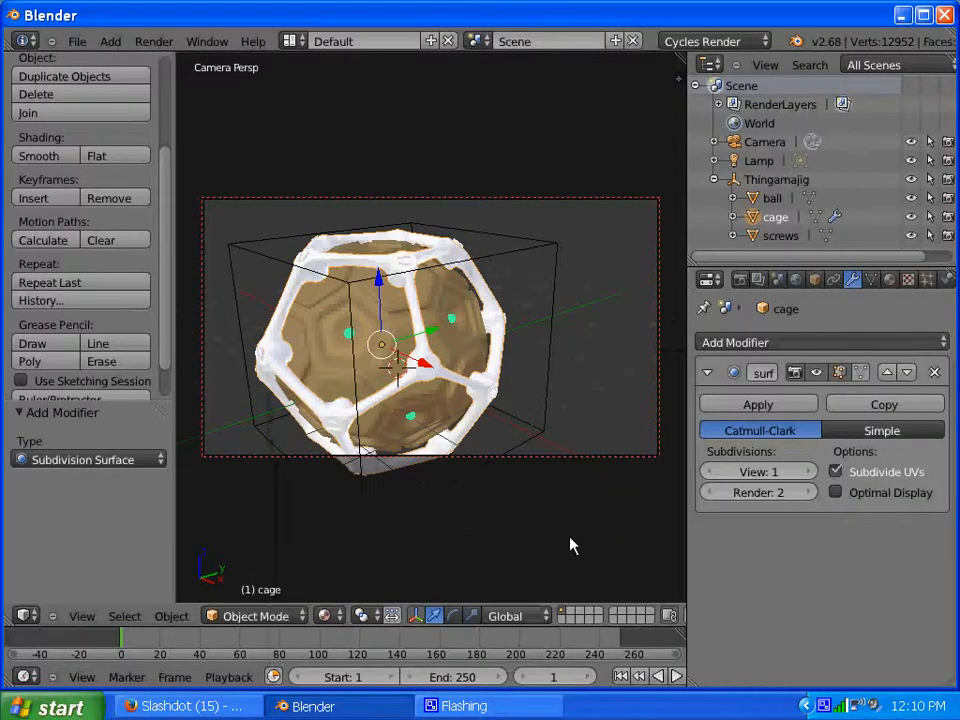
click(810, 471)
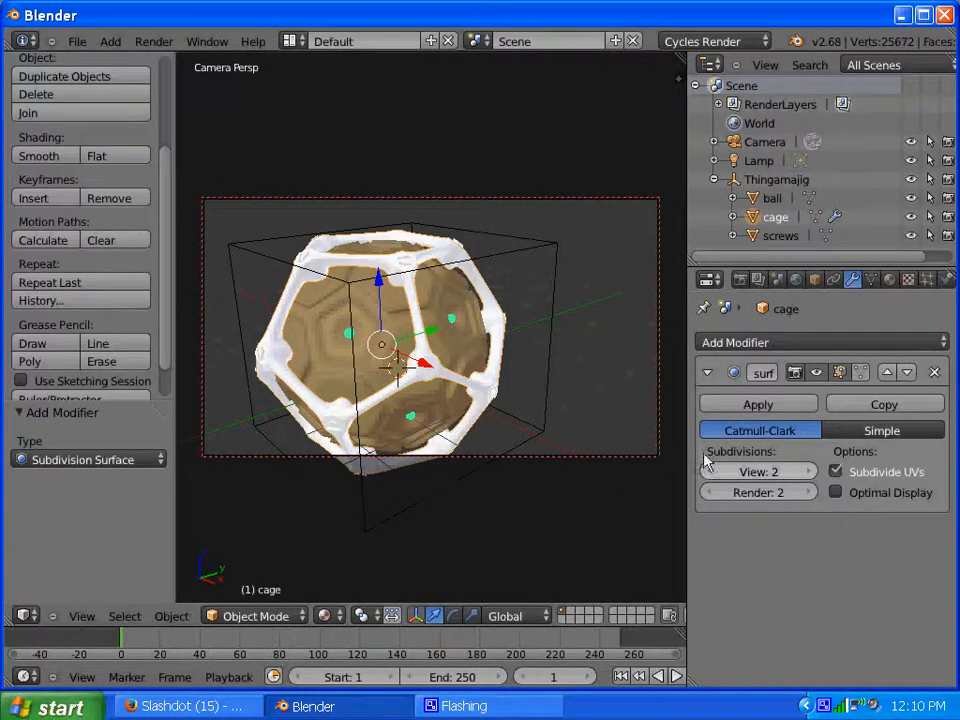
Test-render the scene to examine the subdivided cage, and return to the 3D view.
click(740, 280)
click(735, 370)
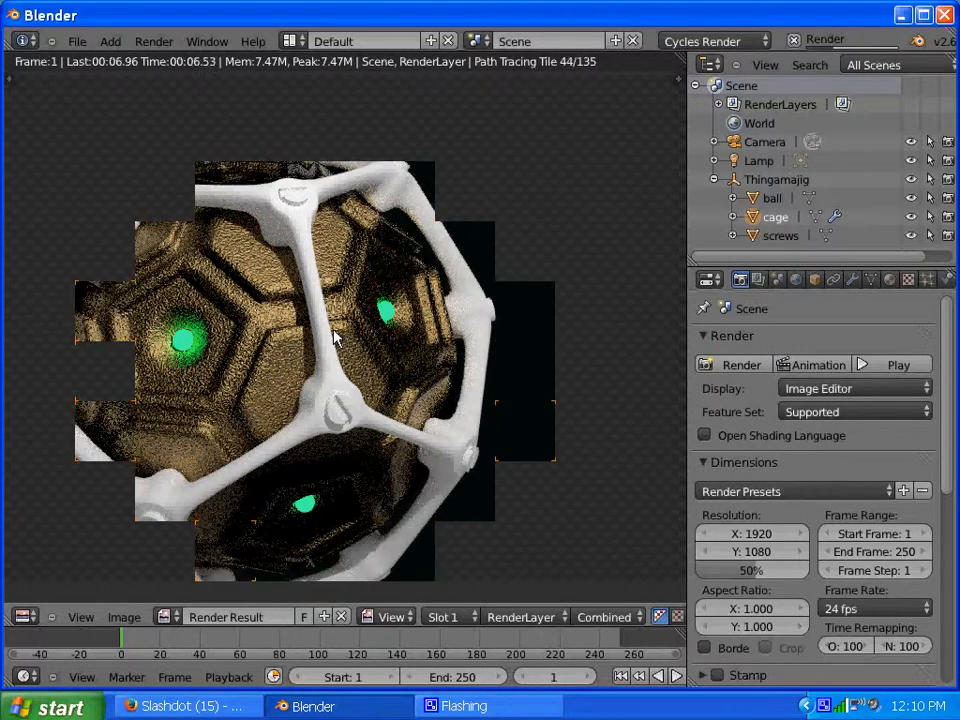
key(Escape)
key(Escape)
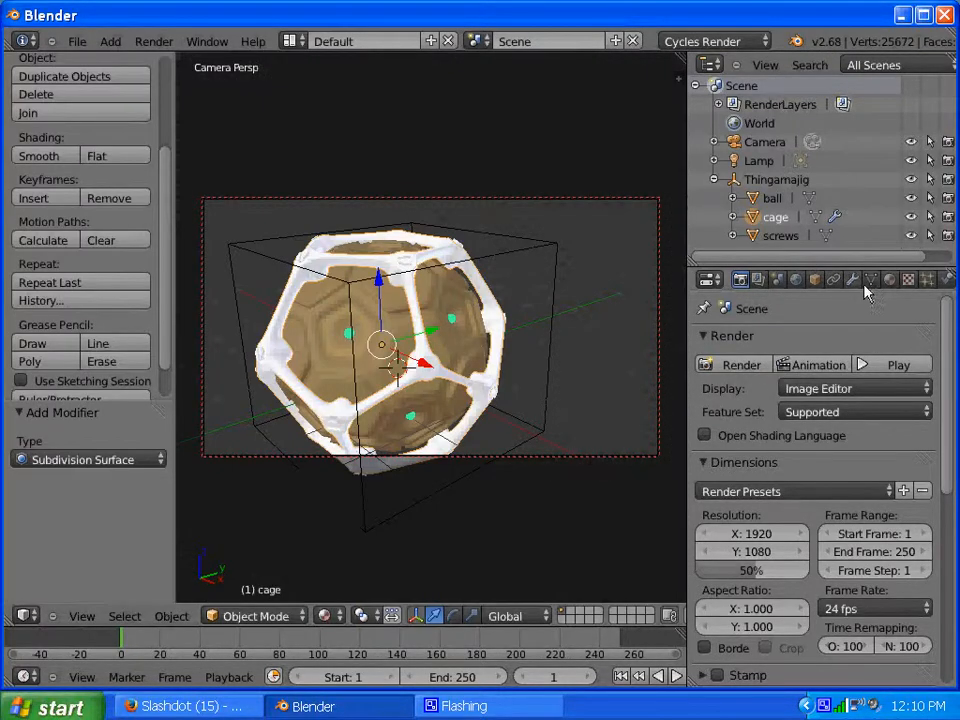
Add an Edge Split modifier to the cage, try it above the Subdivision Surface modifier, and move Subdivision Surface back above it.
click(855, 281)
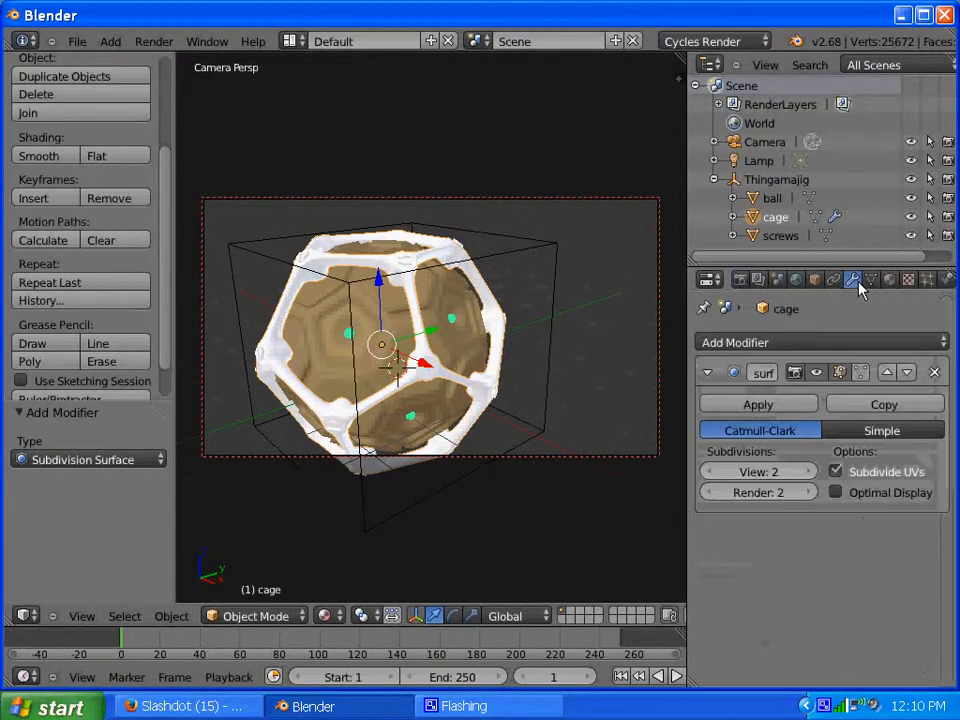
click(944, 342)
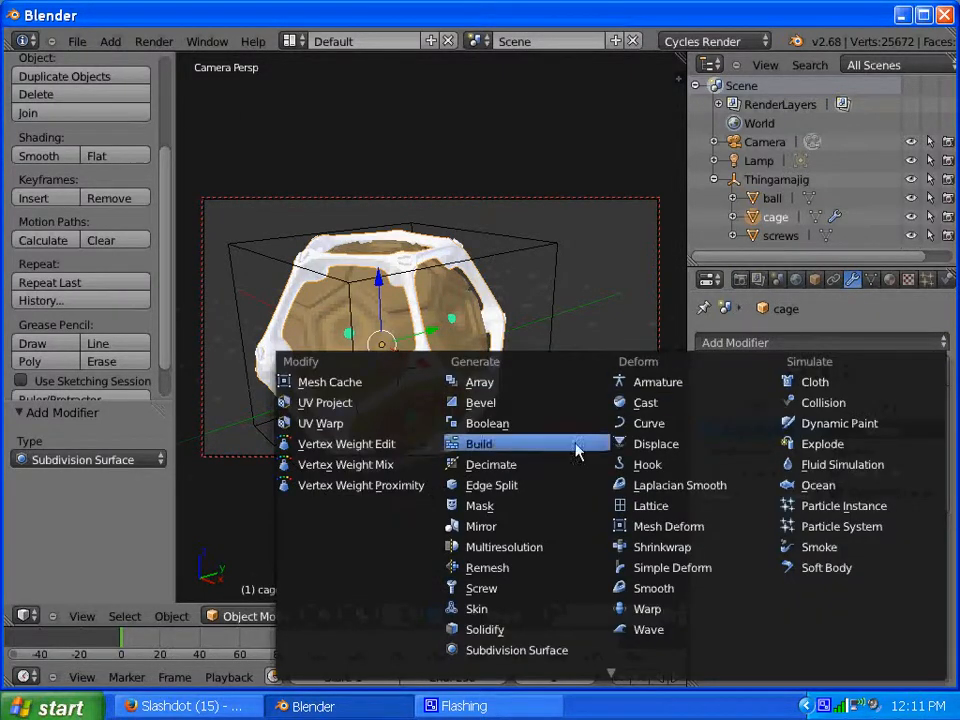
click(483, 487)
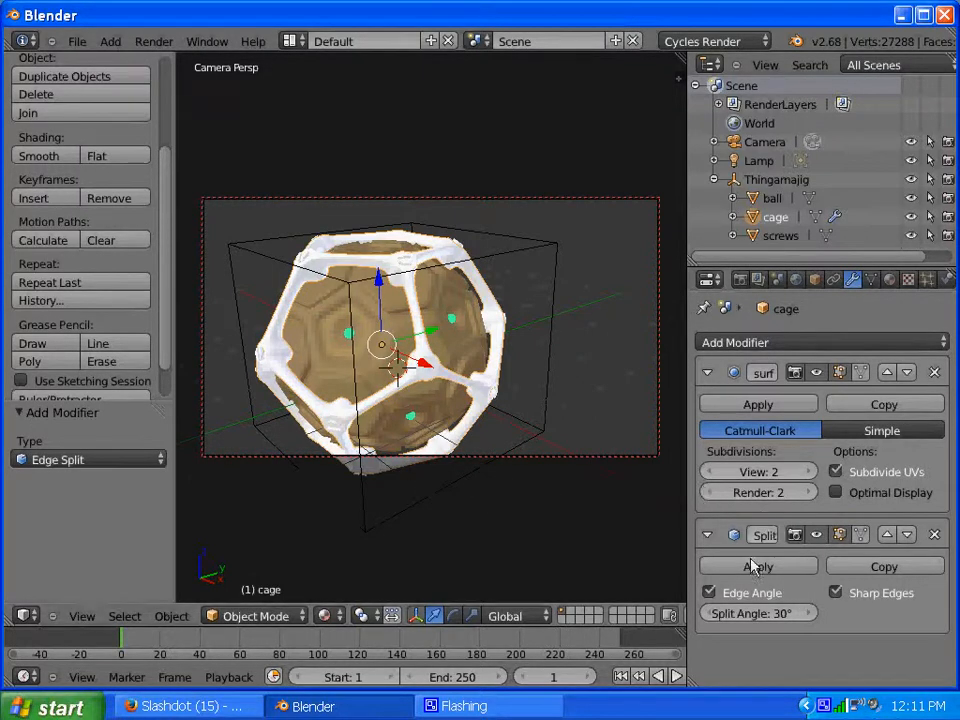
click(886, 536)
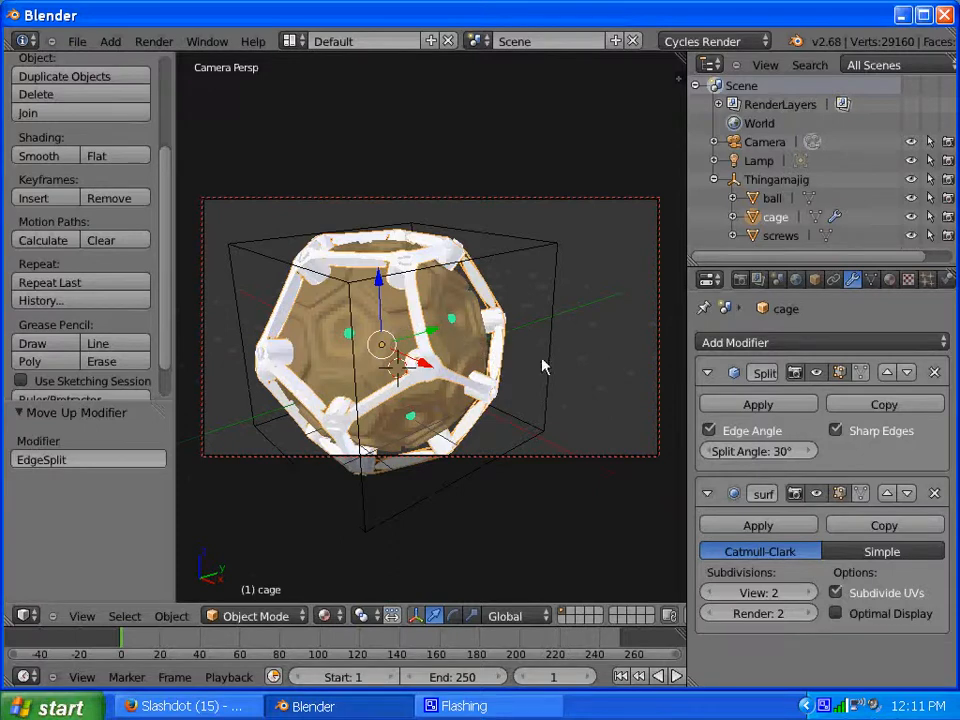
click(888, 494)
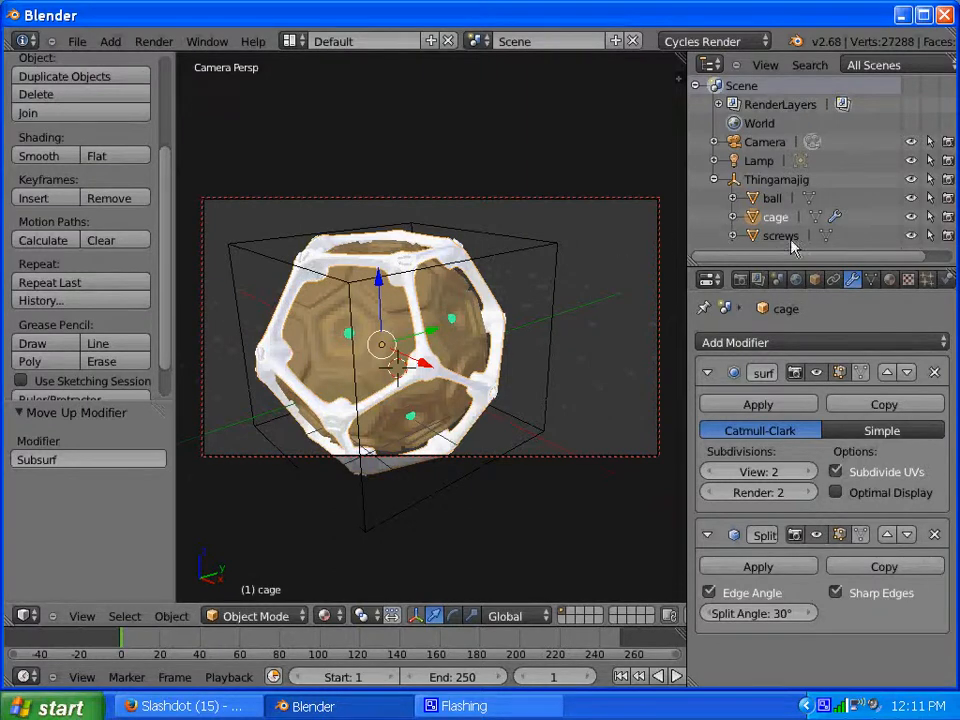
Test-render the scene to check the cage with Edge Split placed below Subdivision Surface.
click(739, 280)
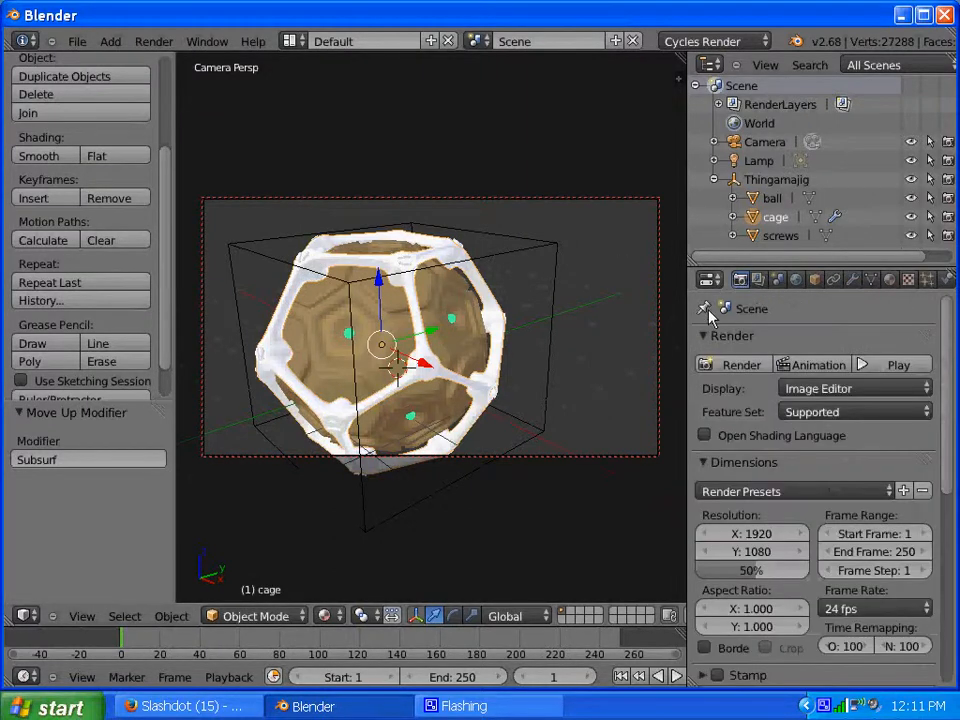
click(733, 364)
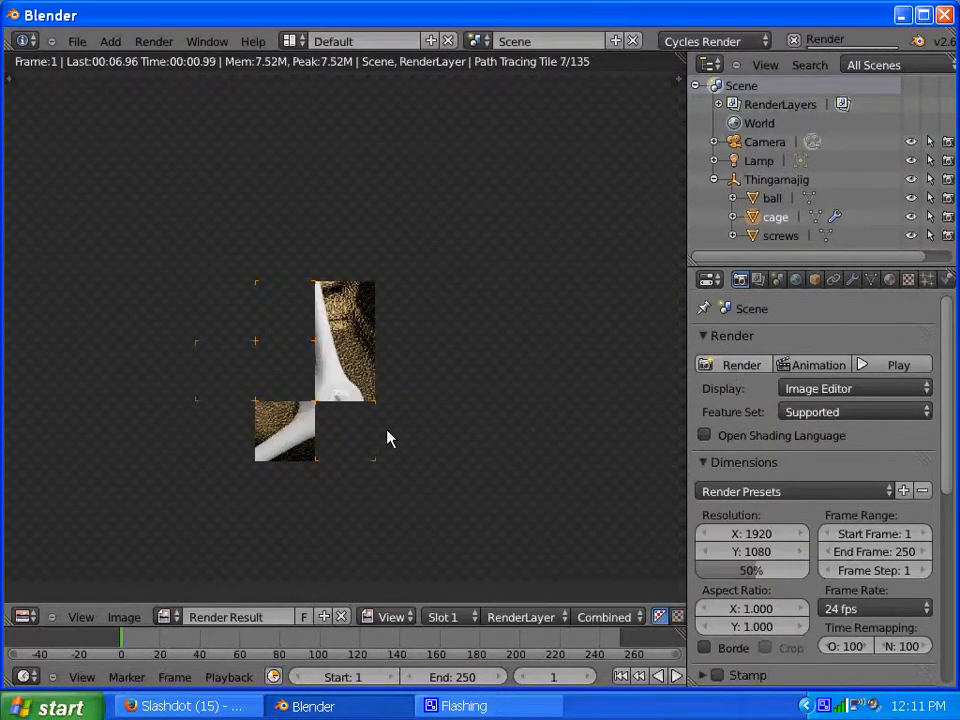
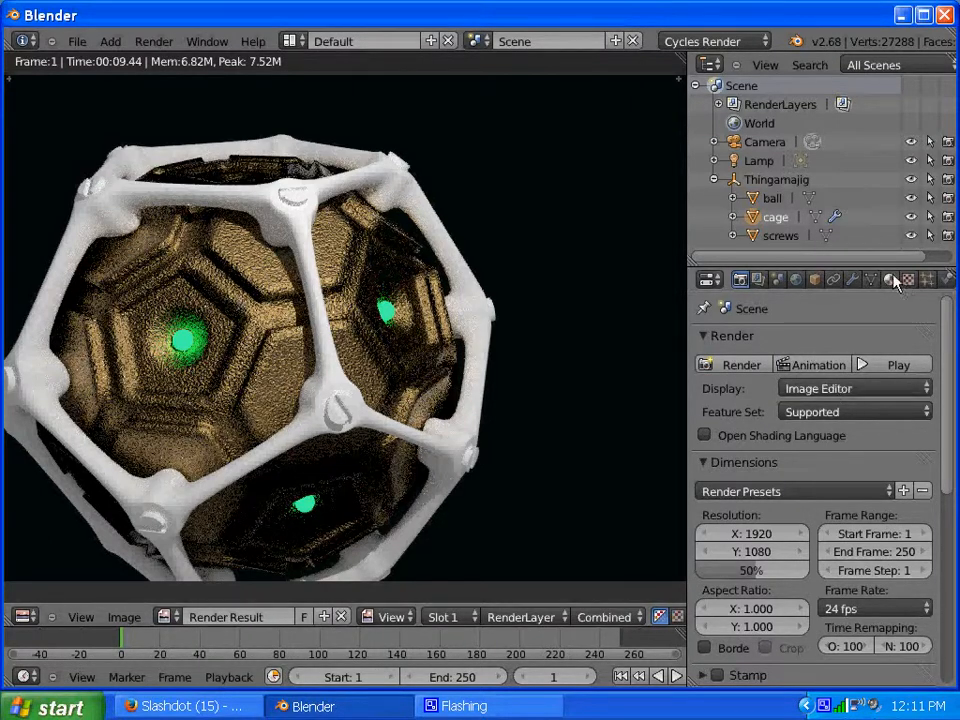
Try an Edge Split angle of 25° on the cage and check it with a test render.
click(854, 280)
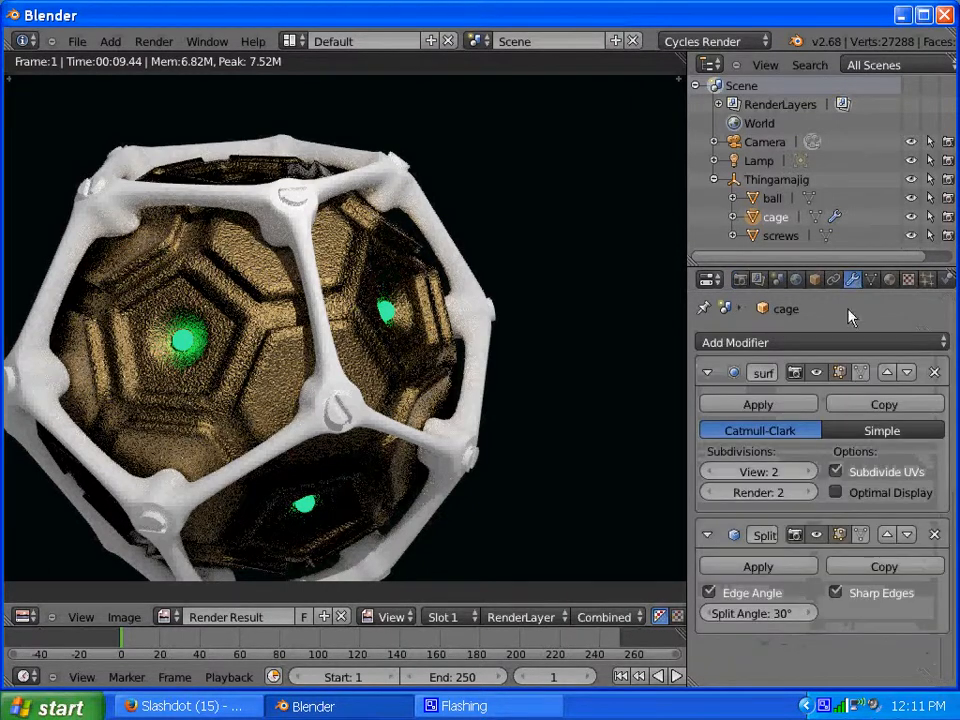
click(709, 613)
click(709, 613)
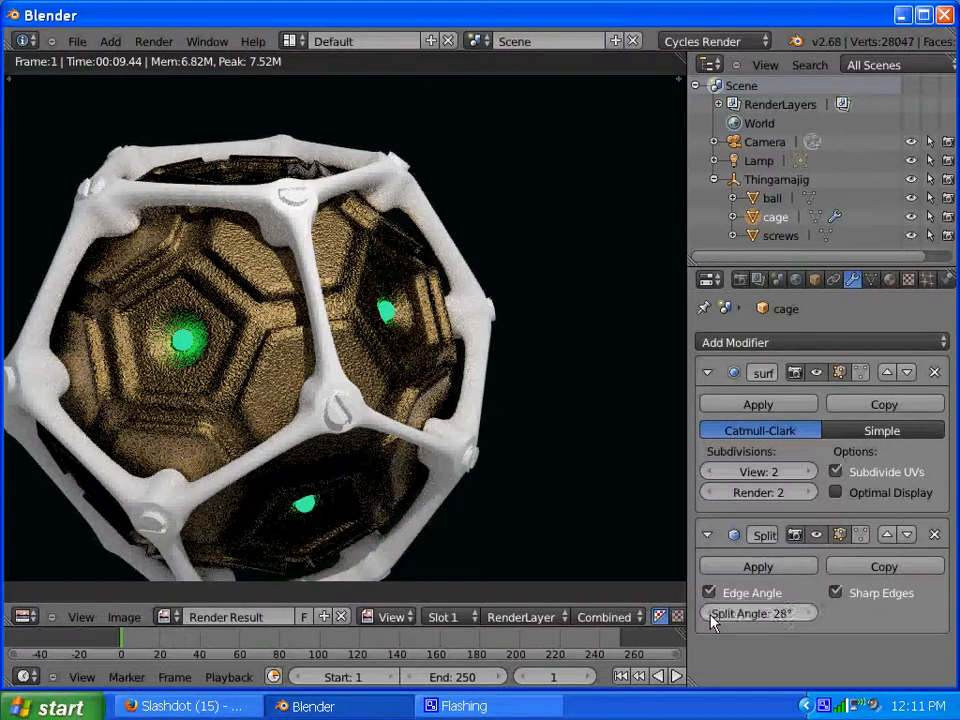
click(710, 613)
click(710, 613)
click(711, 613)
click(711, 613)
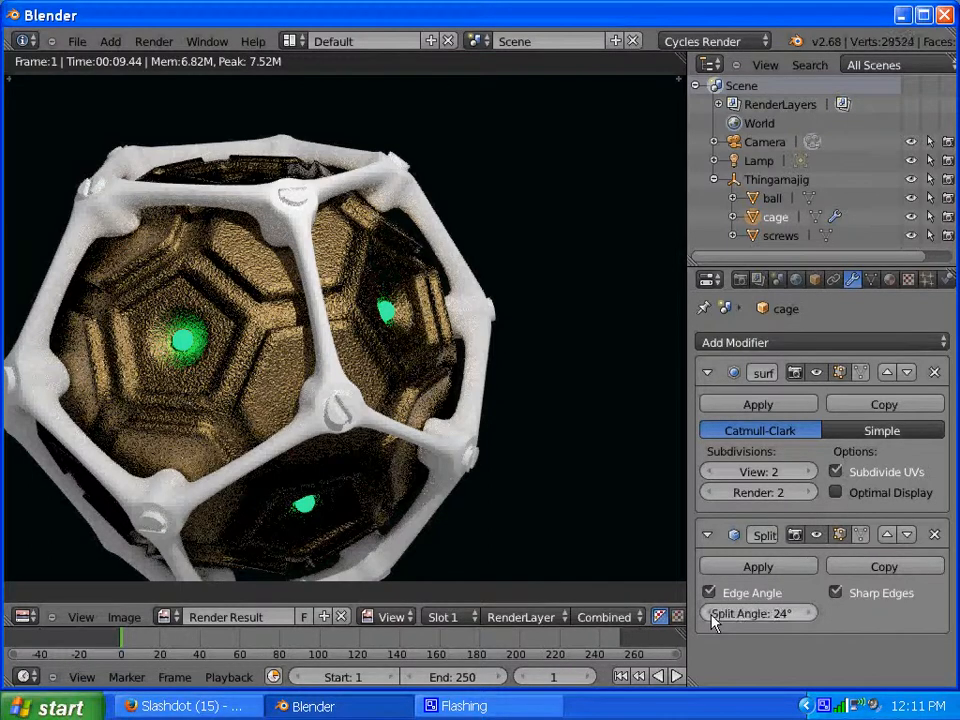
click(810, 614)
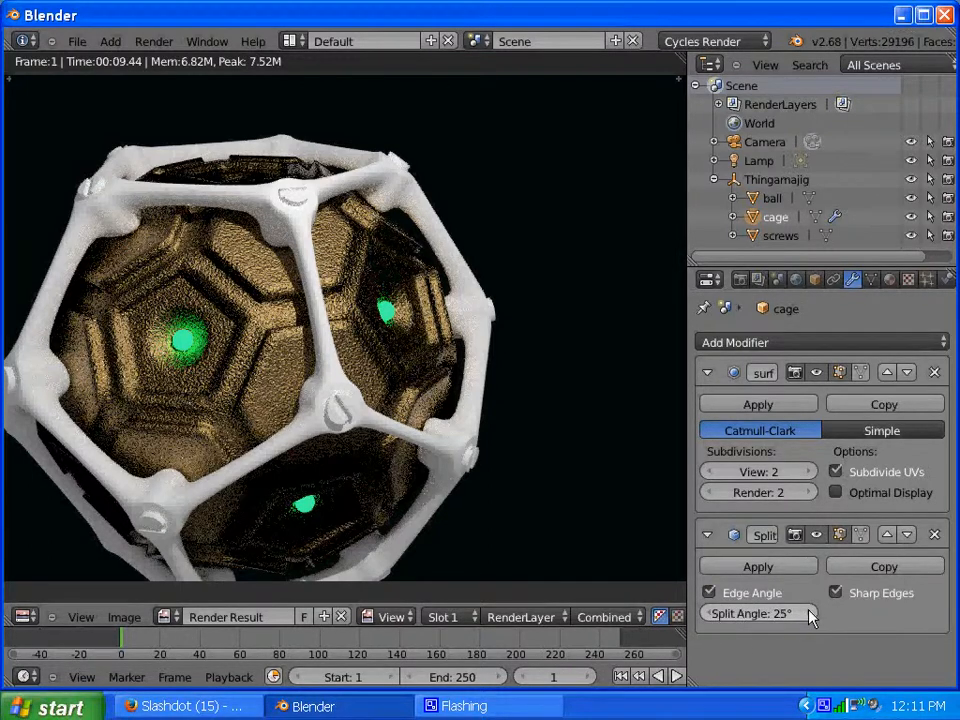
click(741, 280)
click(724, 364)
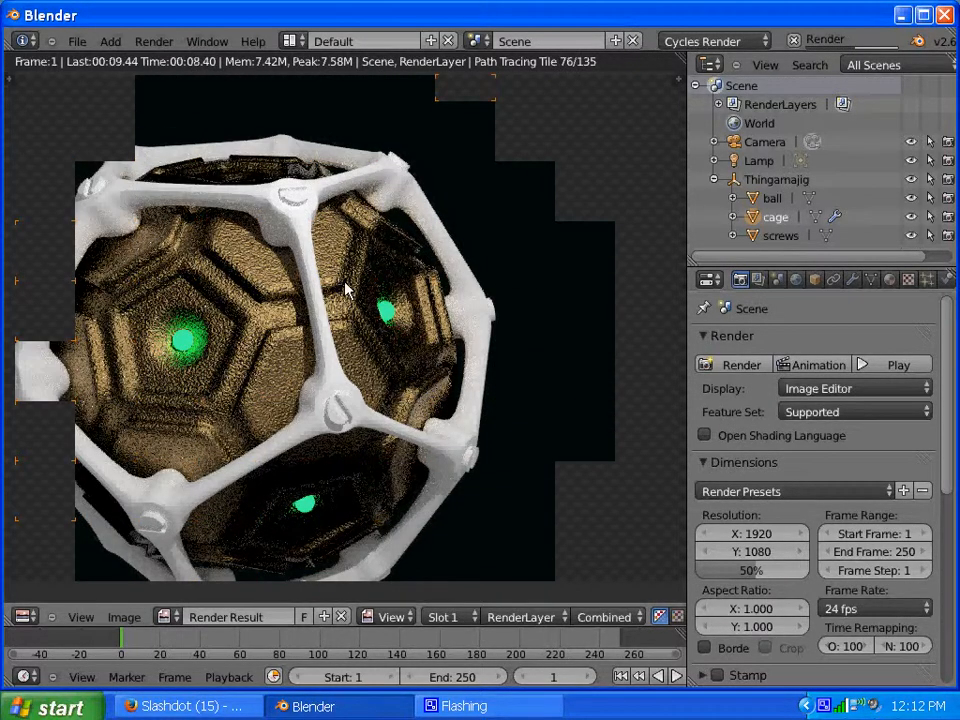
Set the cage's Edge Split angle to 27°, check it with a partial test render, and return to the 3D view.
click(858, 280)
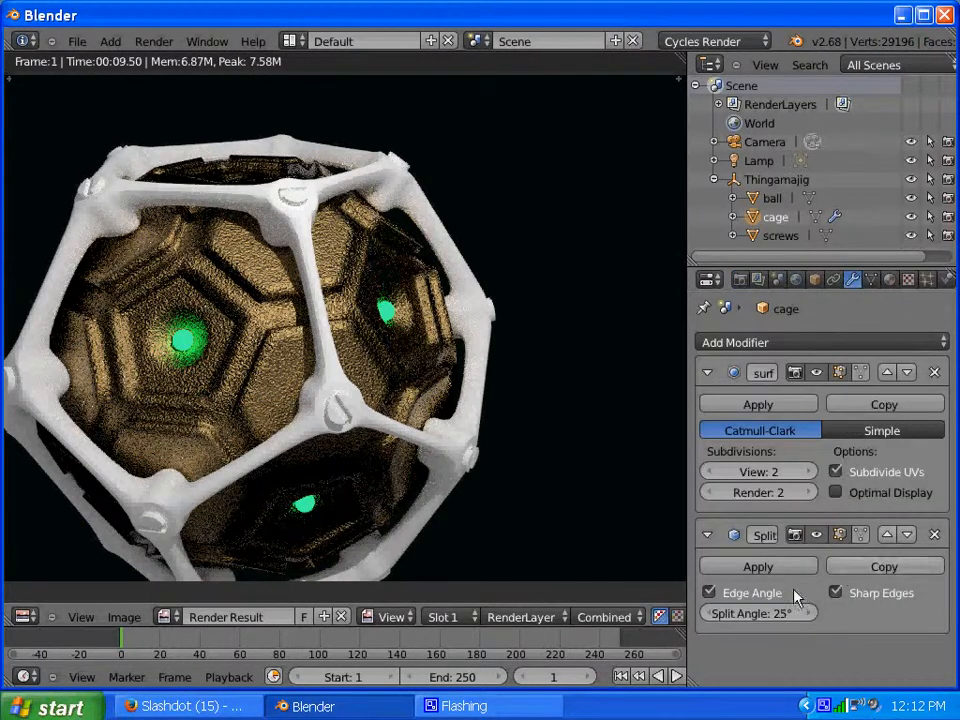
click(808, 613)
click(808, 613)
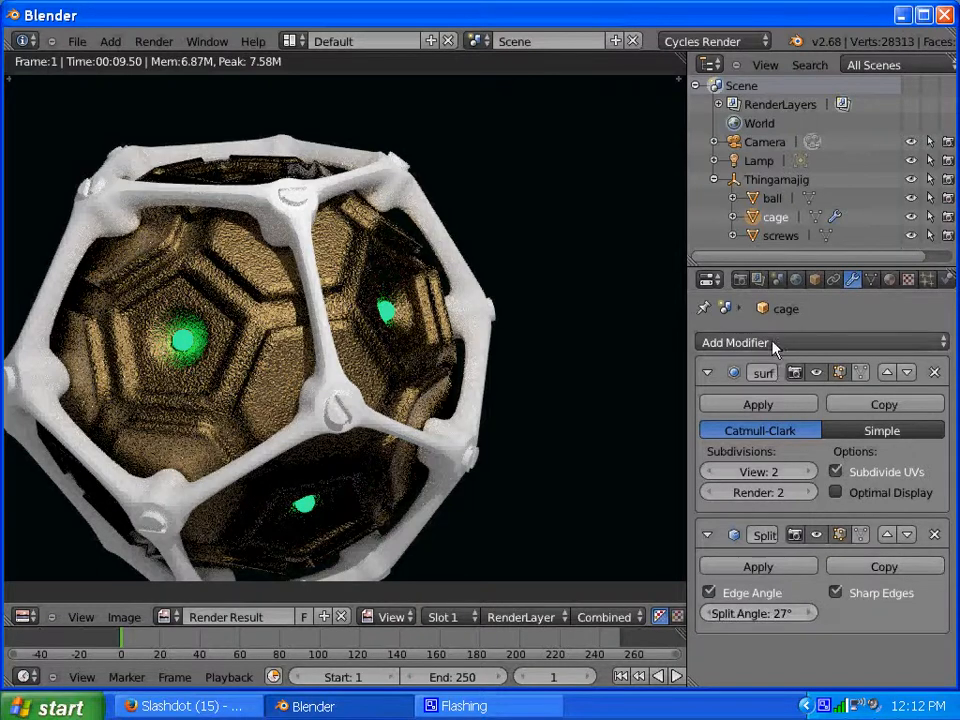
click(741, 281)
click(718, 364)
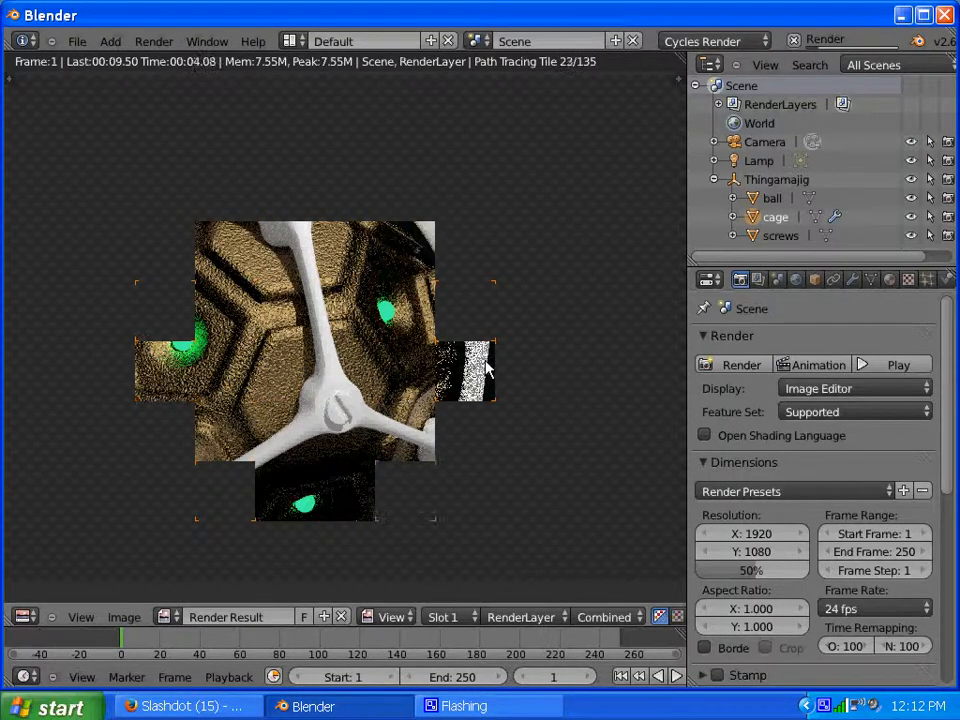
key(Escape)
key(Escape)
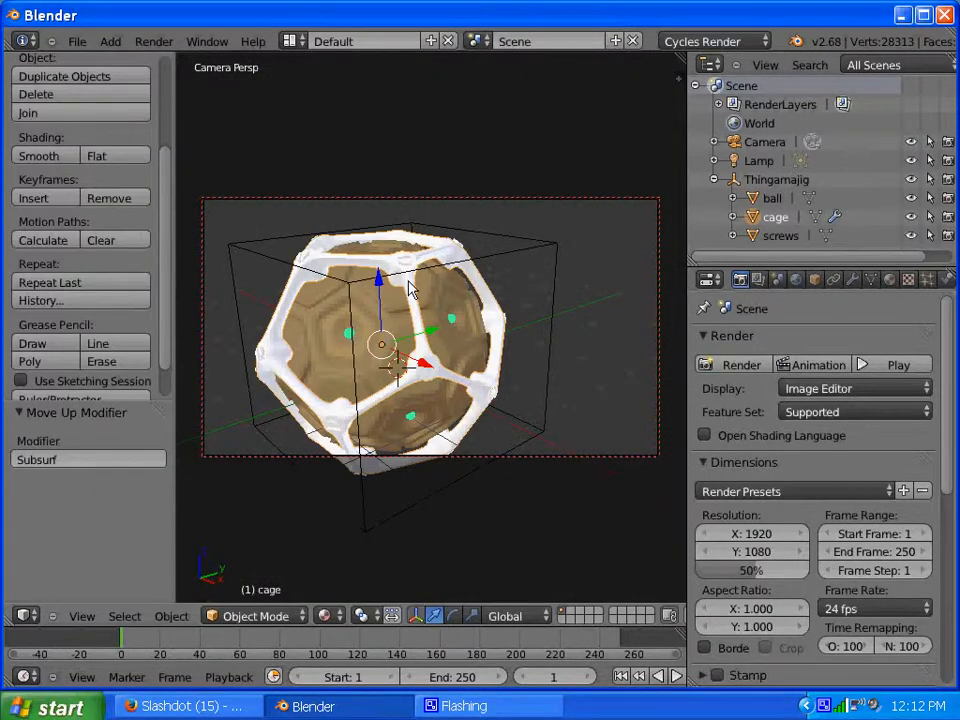
Change the cage's CageMetal surface shader to Glossy BSDF and set its roughness to 0.346.
click(903, 203)
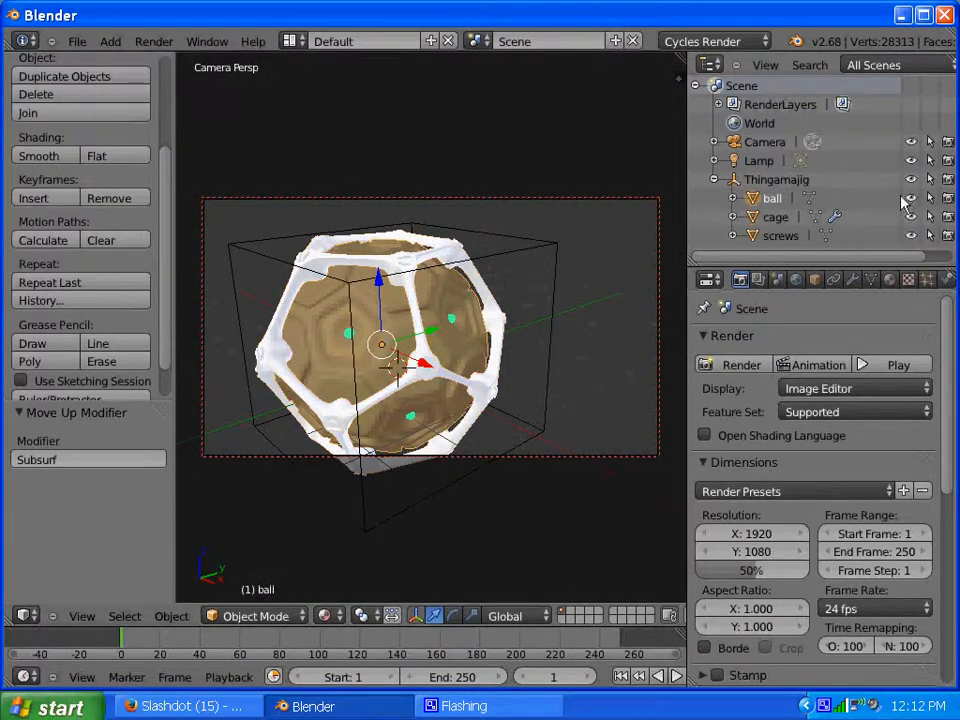
click(889, 281)
scroll(939, 435, up, 3)
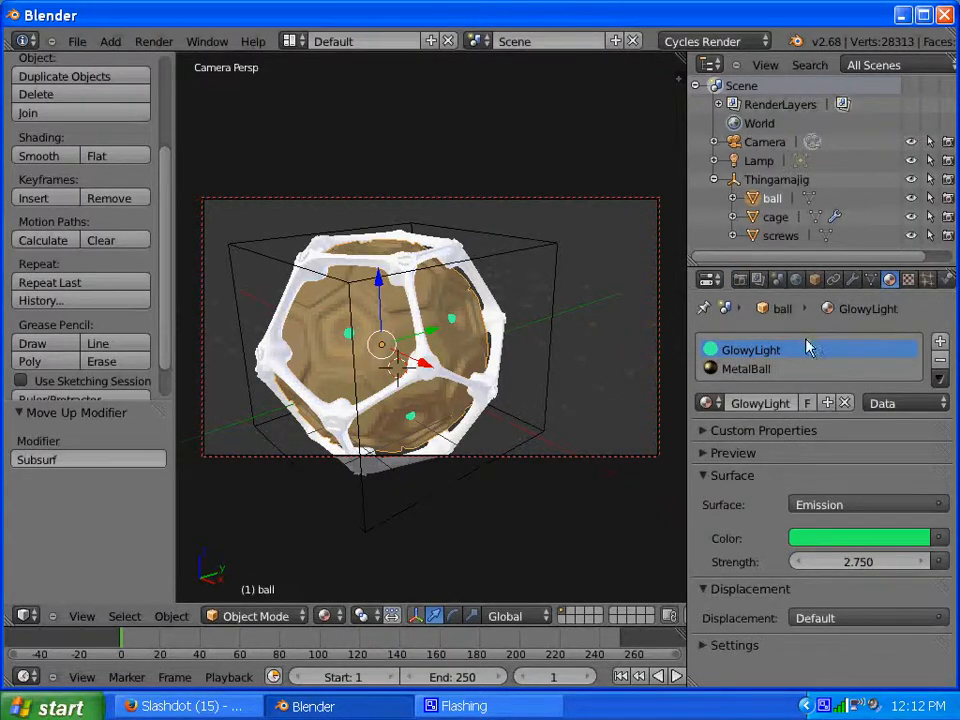
click(752, 219)
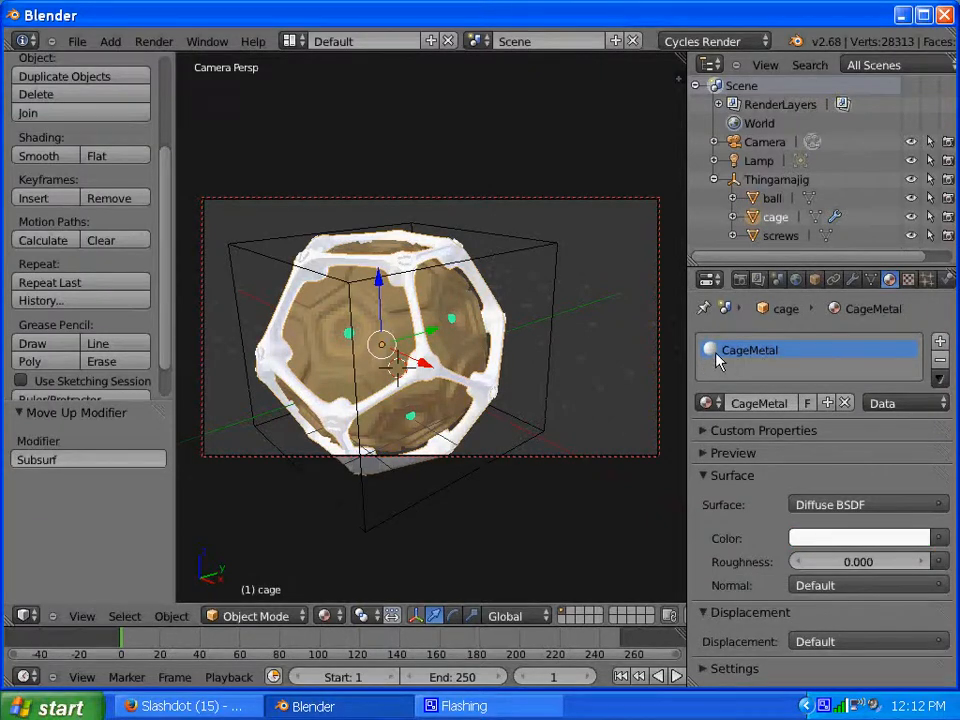
click(938, 506)
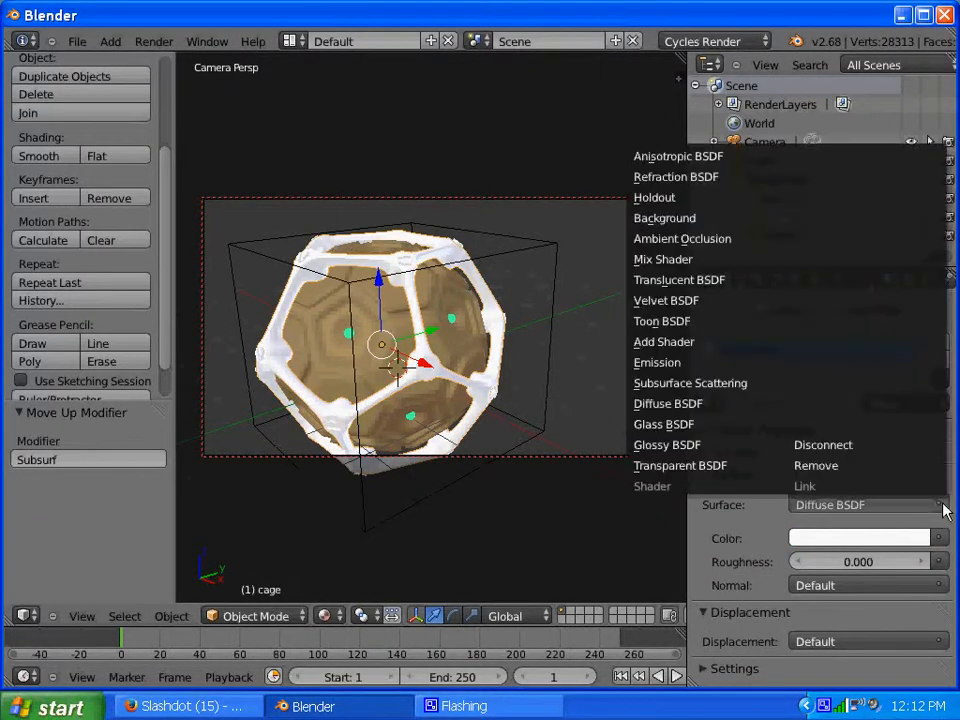
click(691, 444)
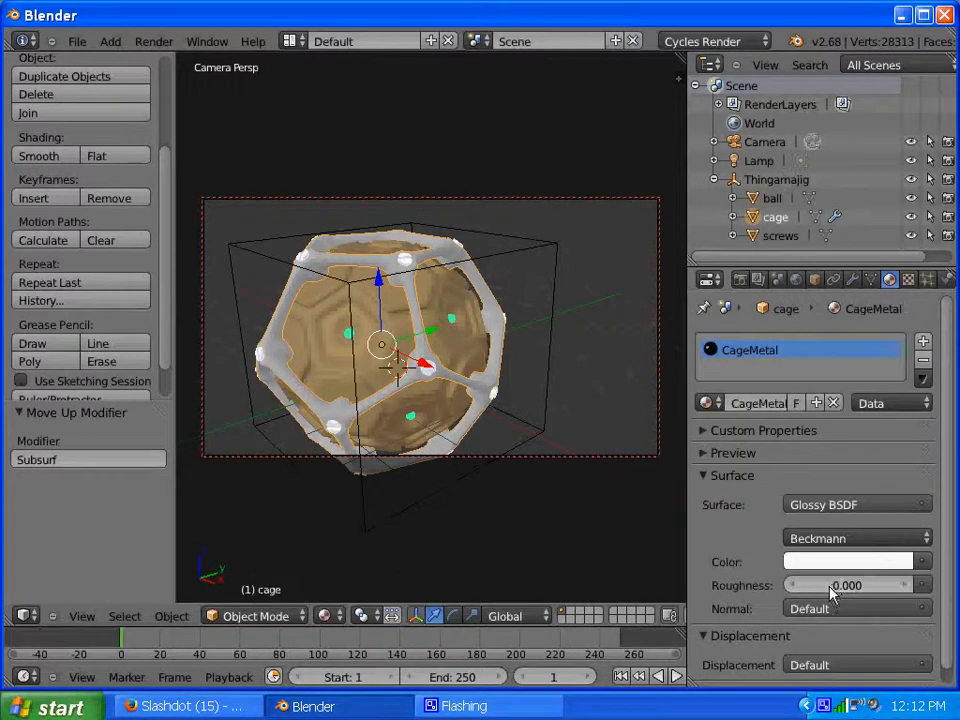
drag(831, 585, 911, 594)
Darken the CageMetal colour to a brightness of about 0.6 and tint it to a muted blue-grey.
click(874, 564)
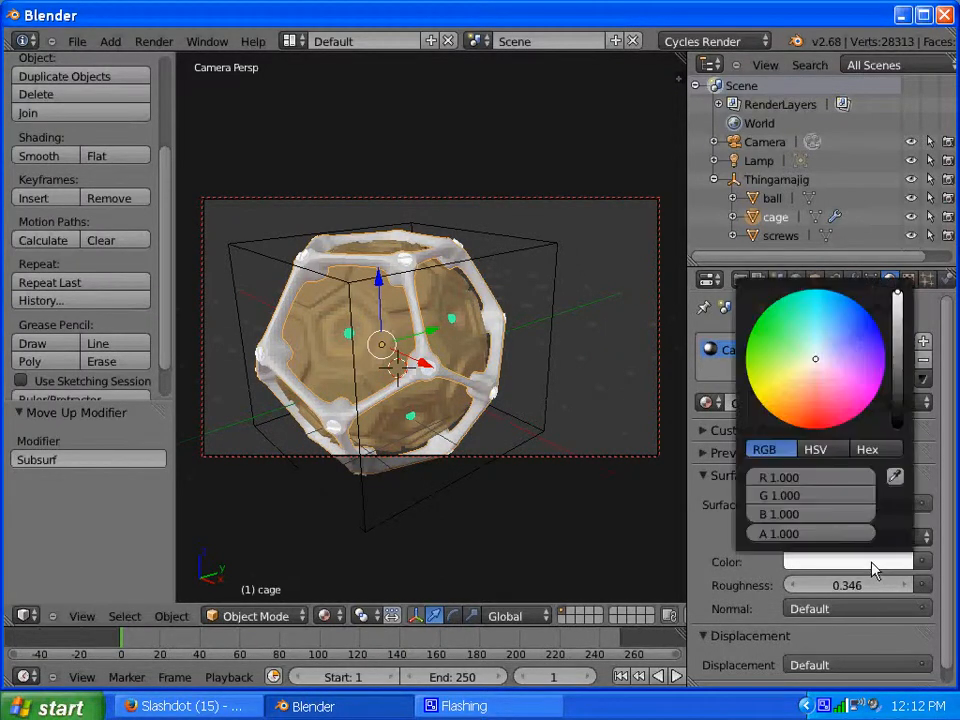
click(897, 318)
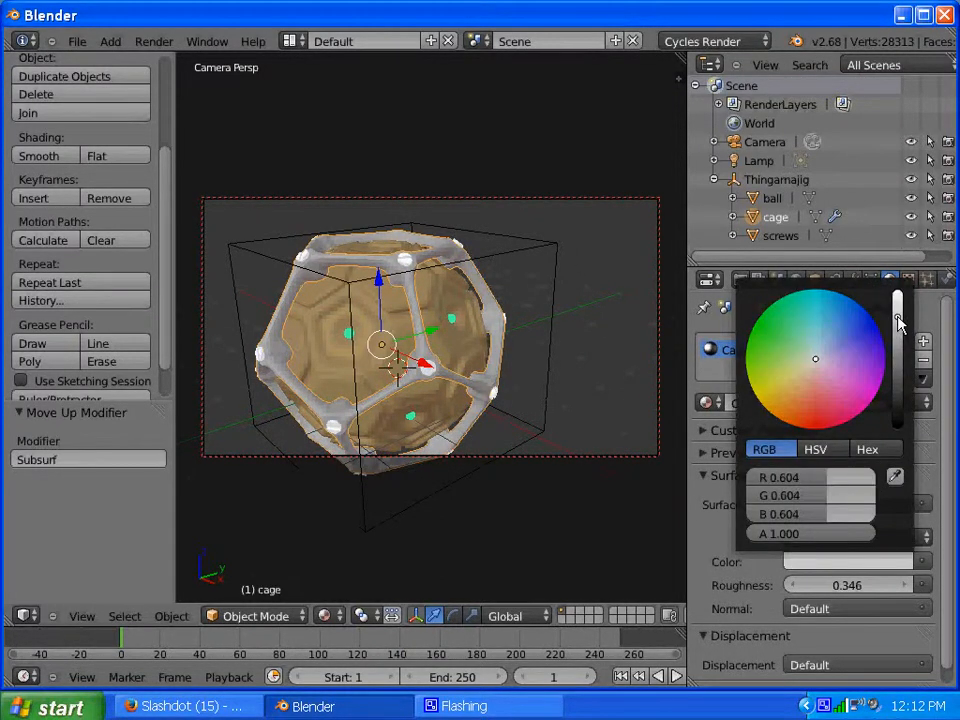
click(823, 347)
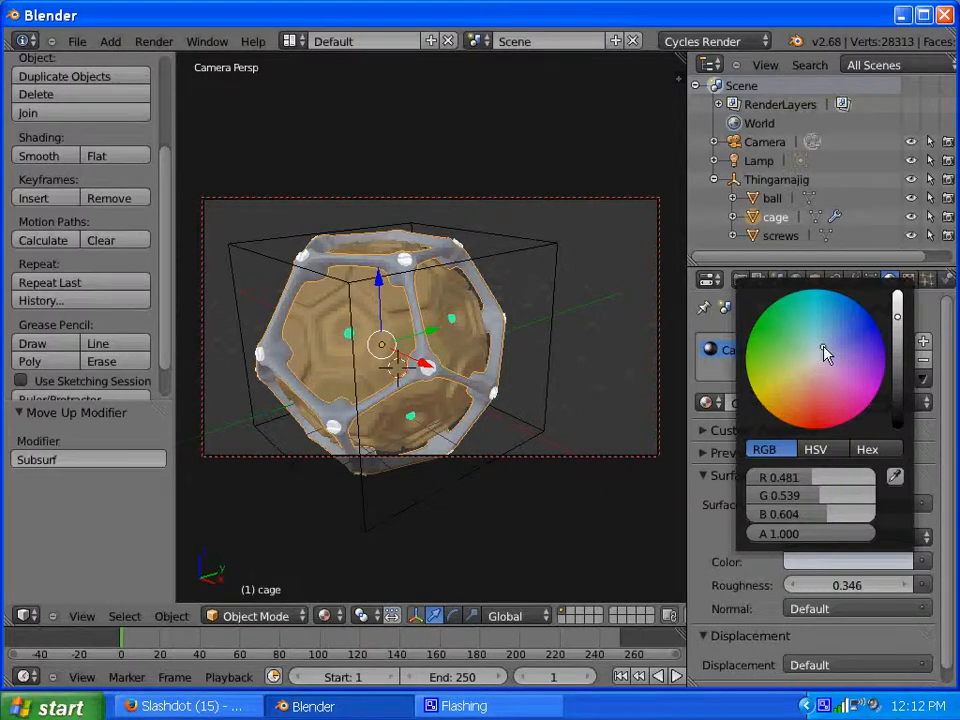
click(827, 348)
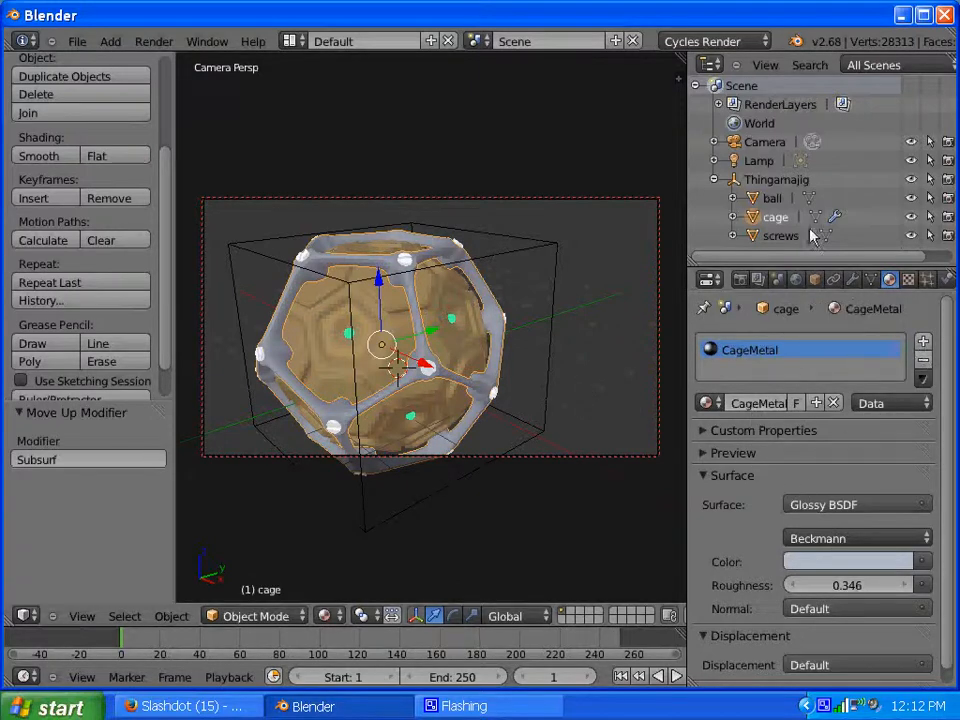
Change the screws' ScrewMetal shader to Anisotropic BSDF with roughness 0.168, anisotropy 0.256 and rotation 0.066.
click(778, 236)
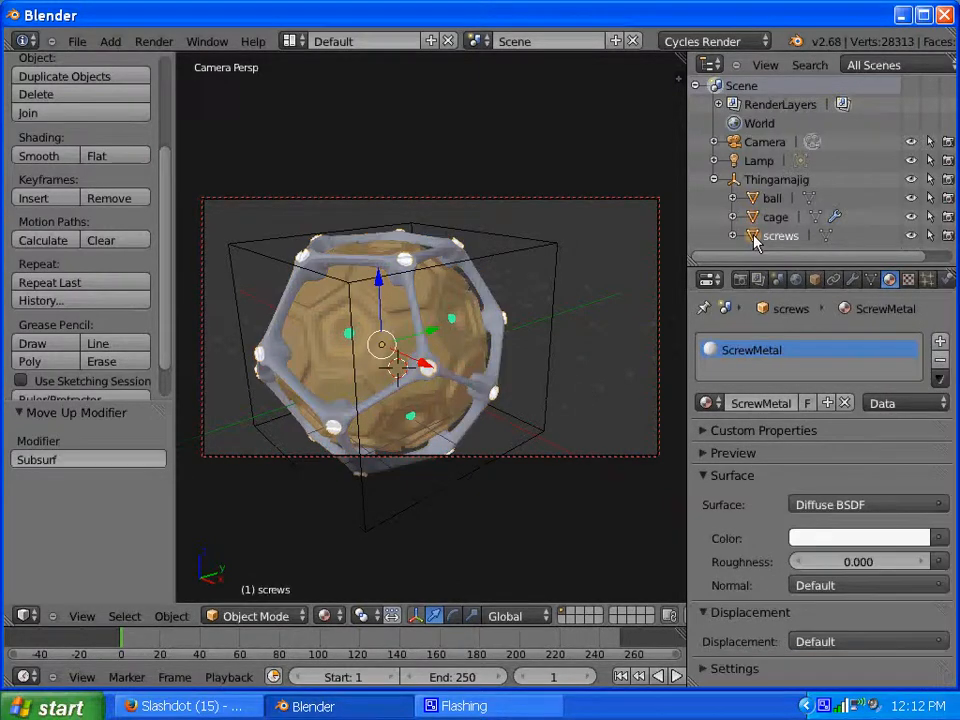
click(934, 506)
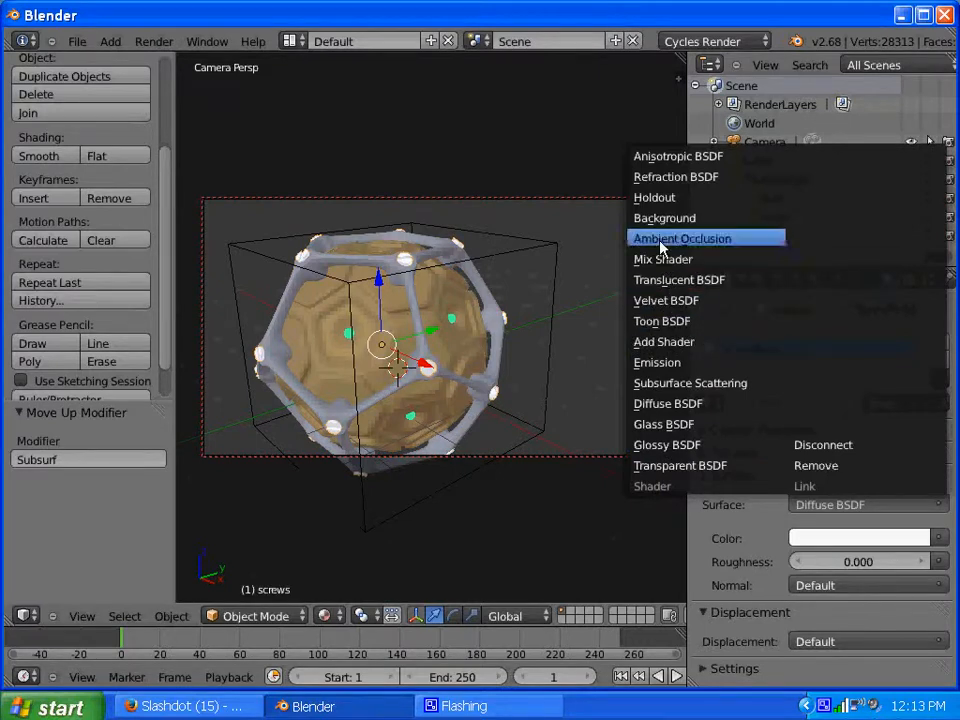
click(665, 157)
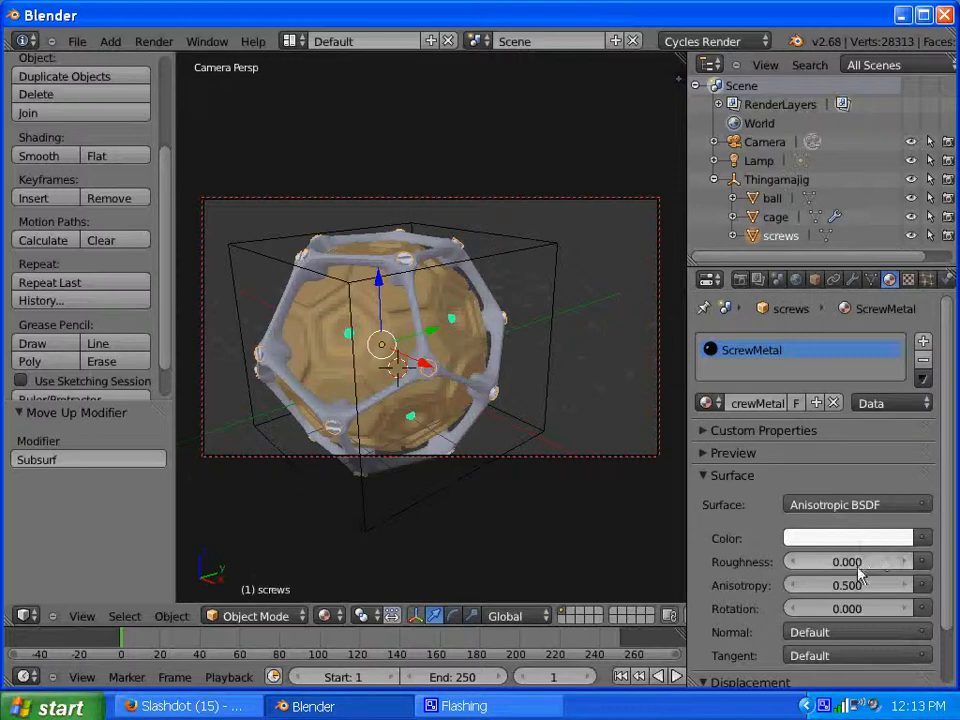
drag(839, 562, 909, 564)
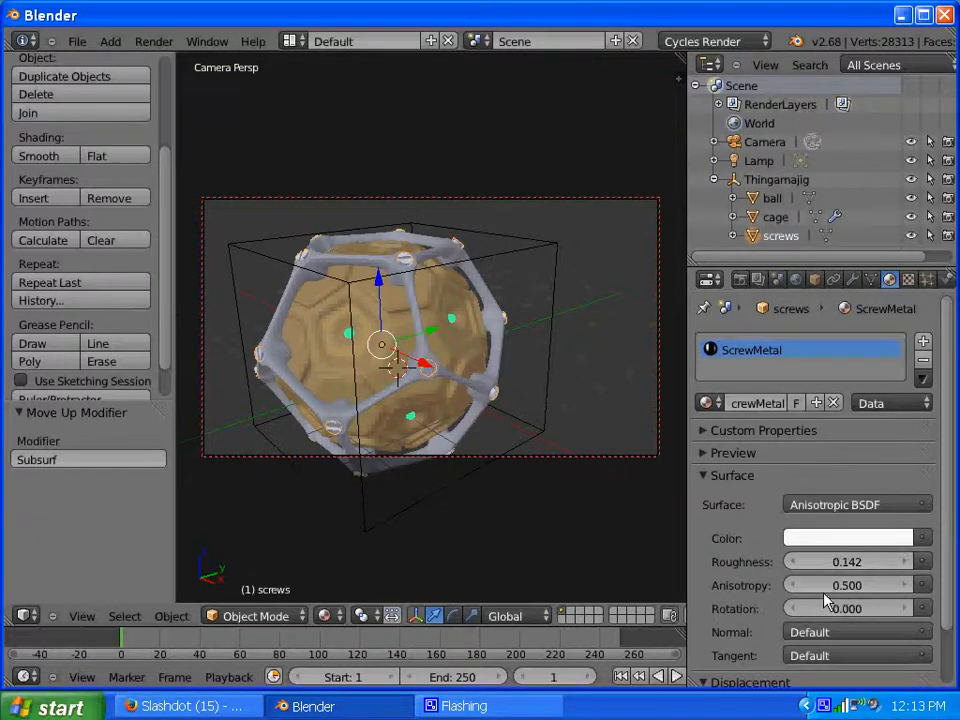
drag(846, 584, 880, 614)
drag(866, 562, 871, 566)
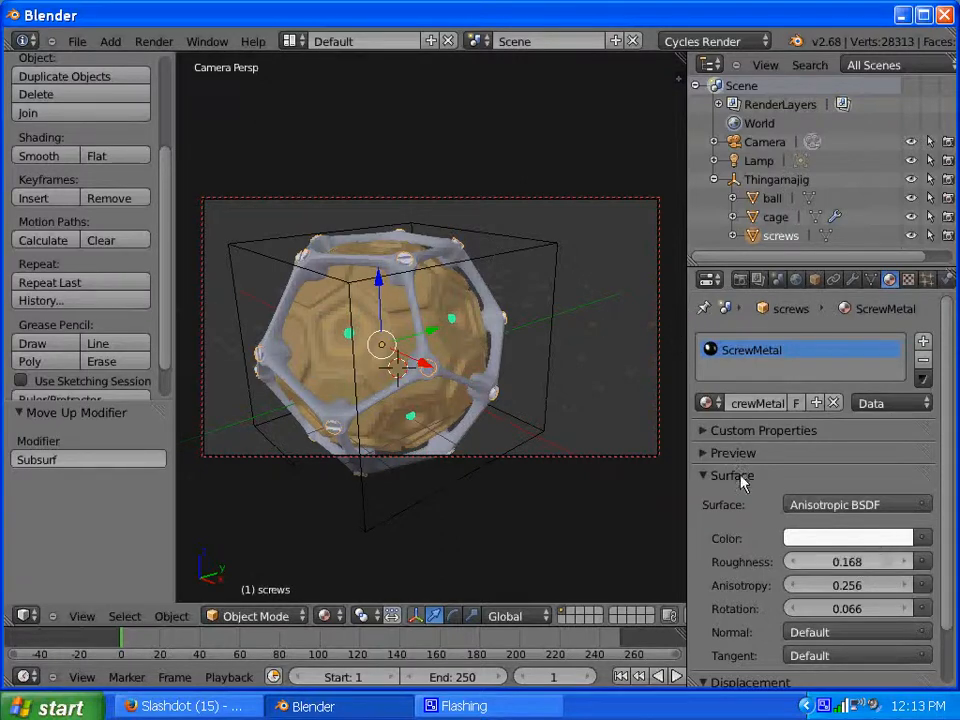
Test-render the scene to examine the new cage and screw metals, and return to the 3D view.
click(740, 279)
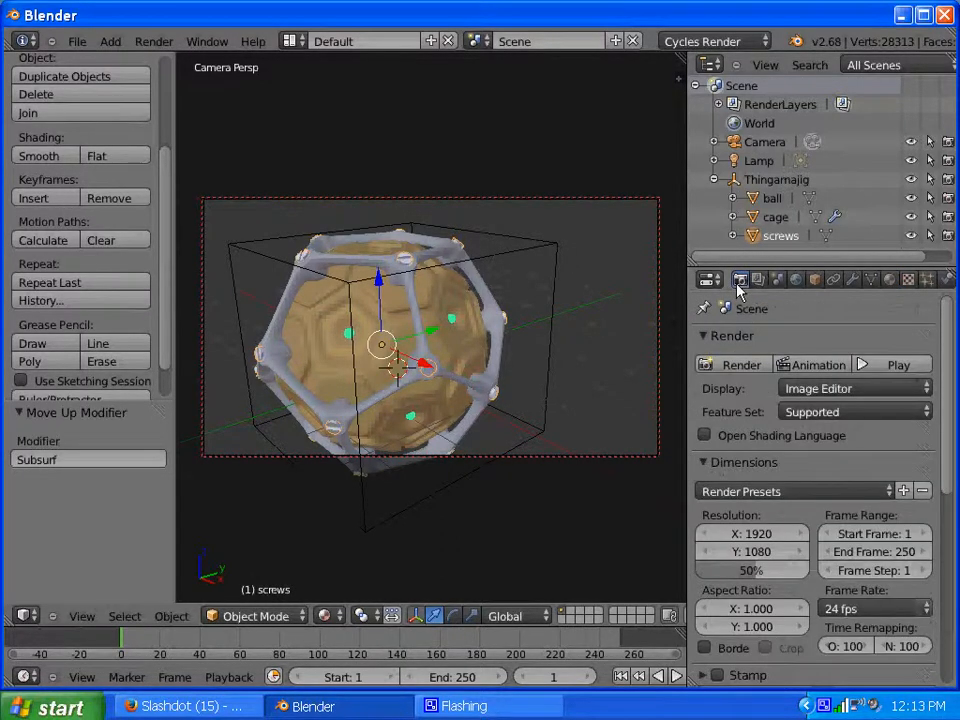
click(727, 366)
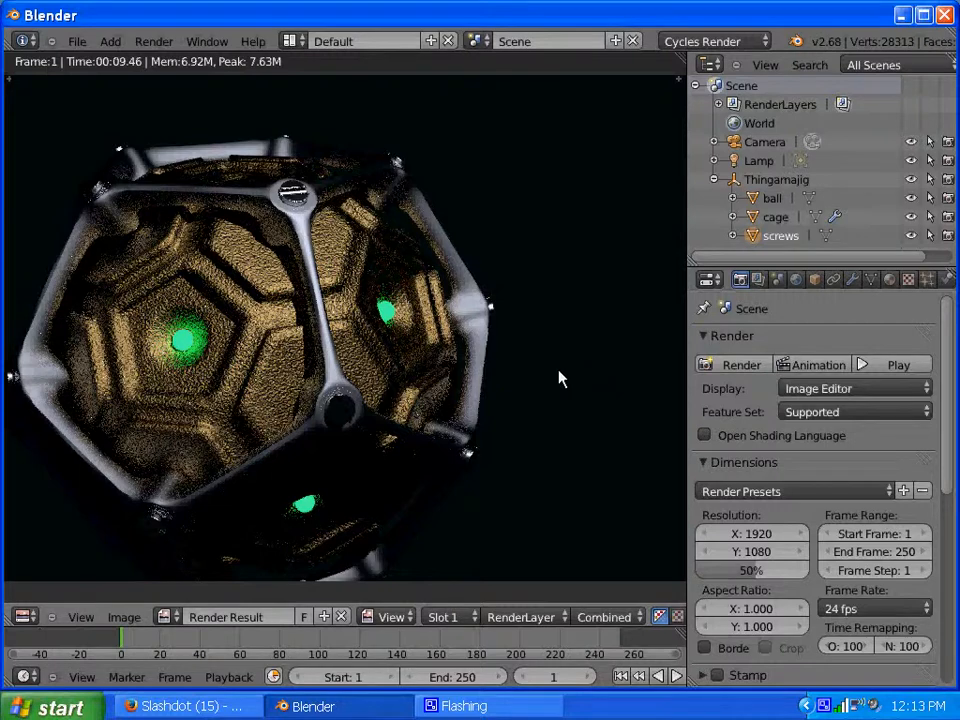
key(Escape)
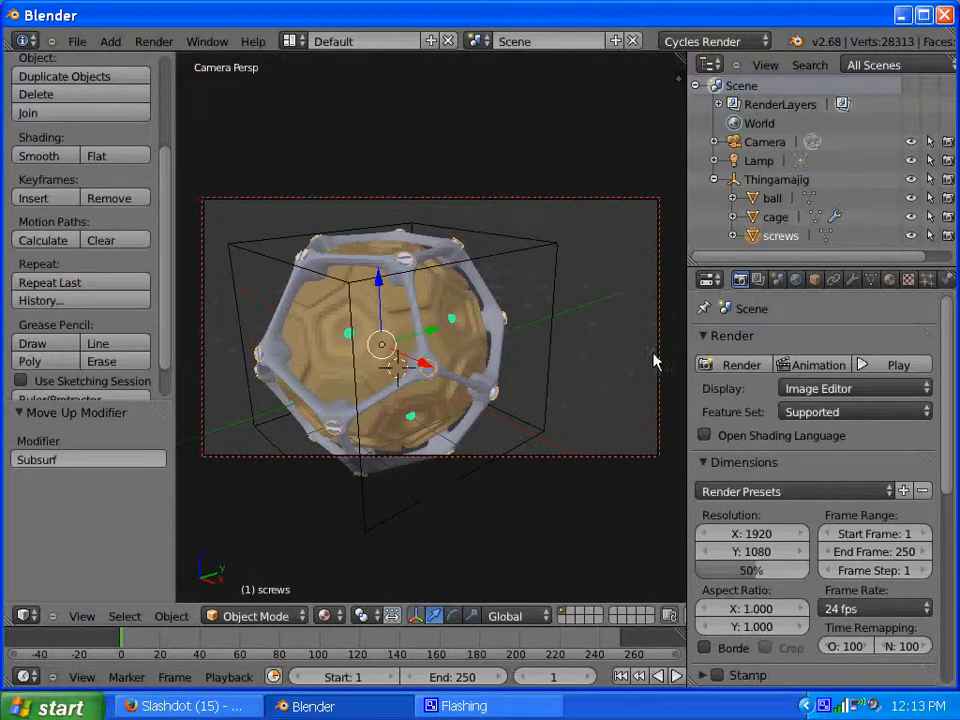
Set the point lamp's size to 0.600 and enable Multiple Importance Sample for it.
click(790, 161)
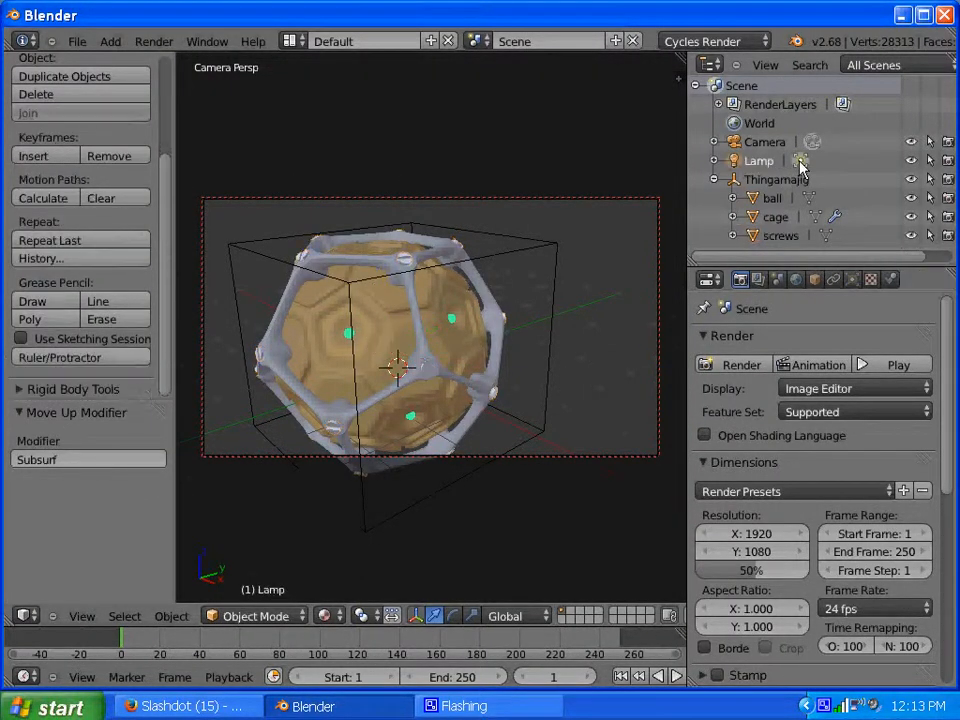
click(852, 280)
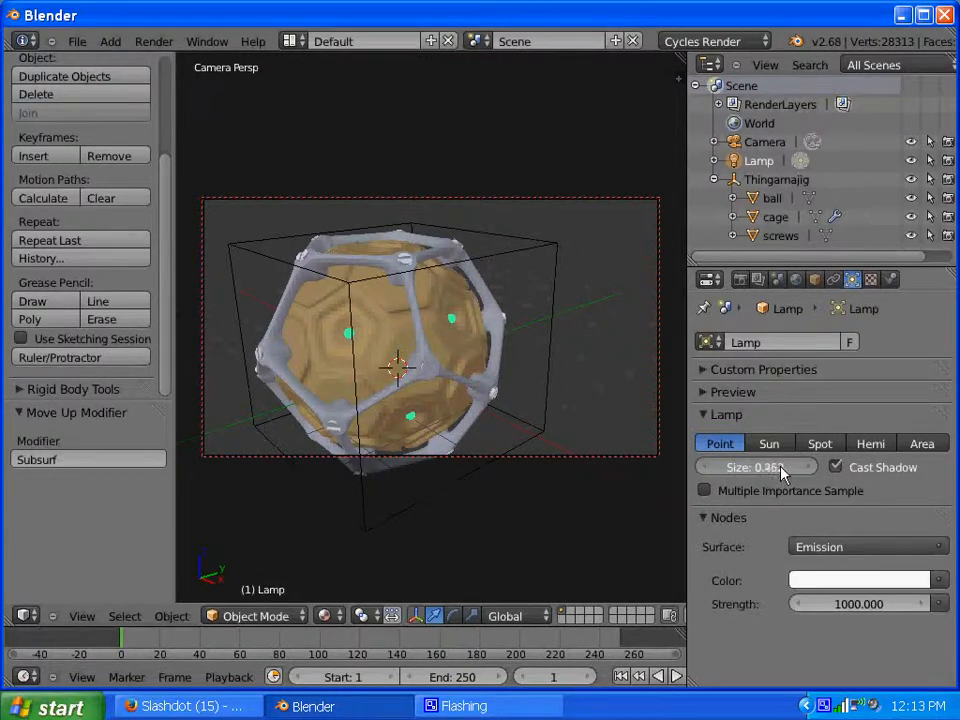
drag(783, 475, 780, 469)
click(705, 491)
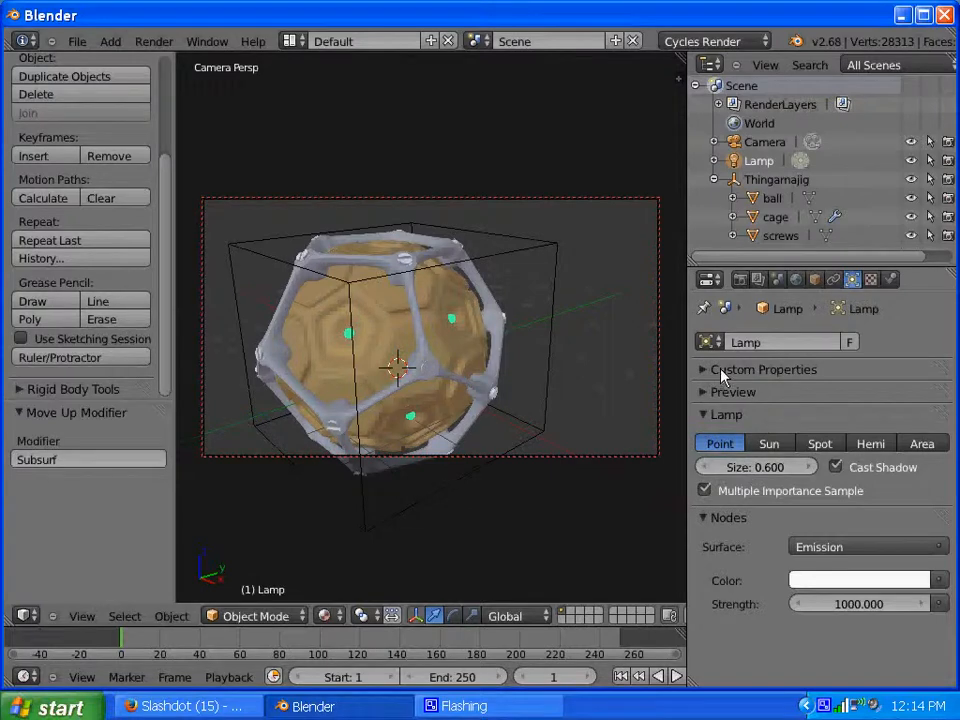
Start a test render to check the changed lamp, and stop it partway.
click(739, 280)
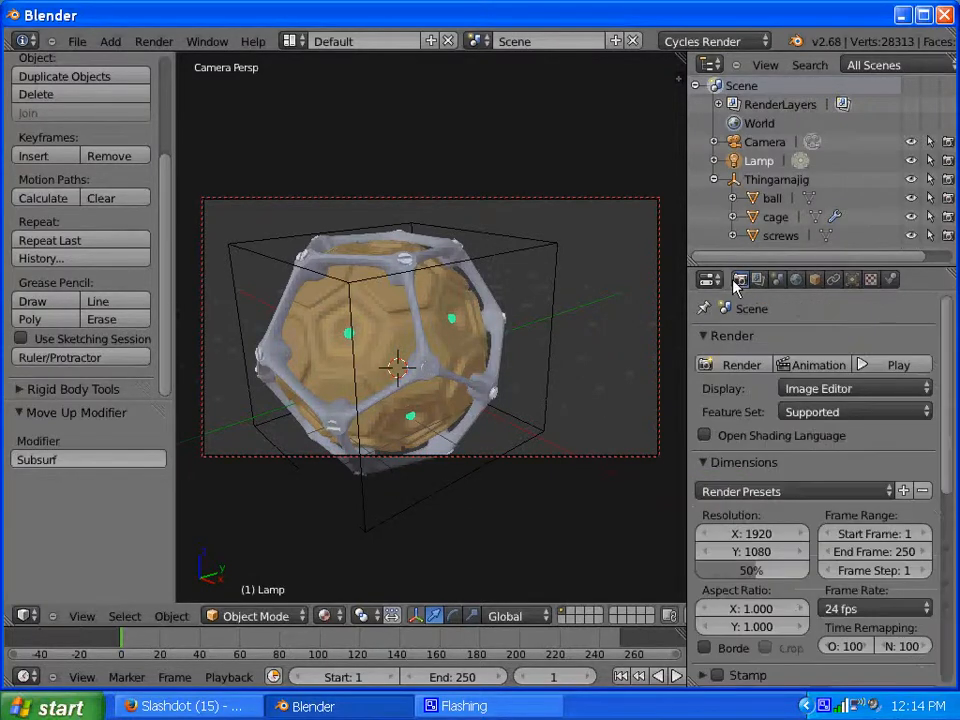
click(732, 370)
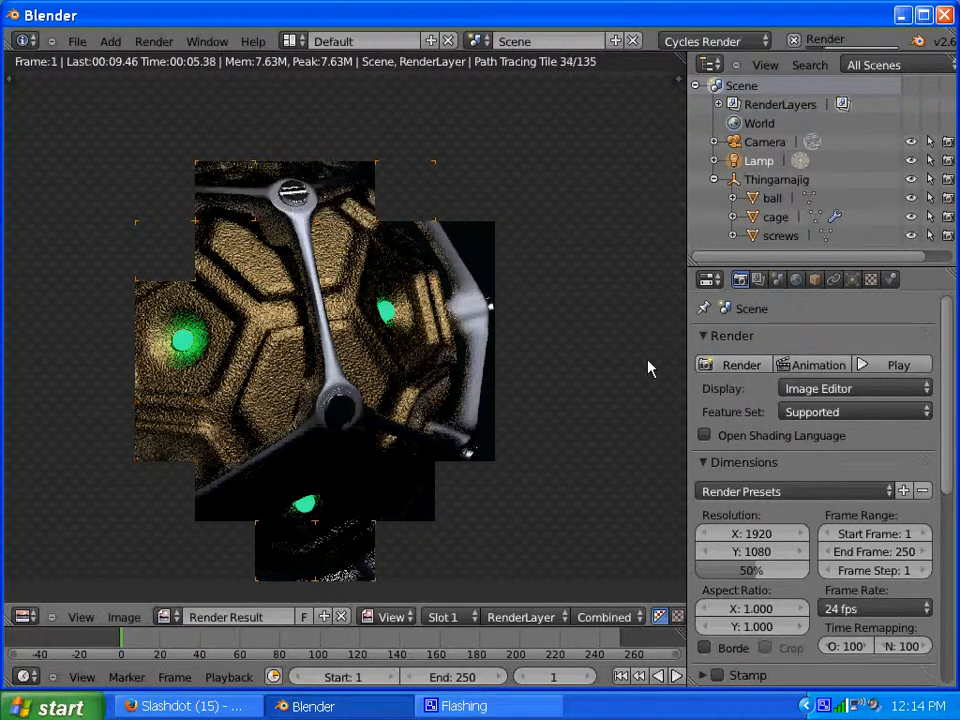
key(Escape)
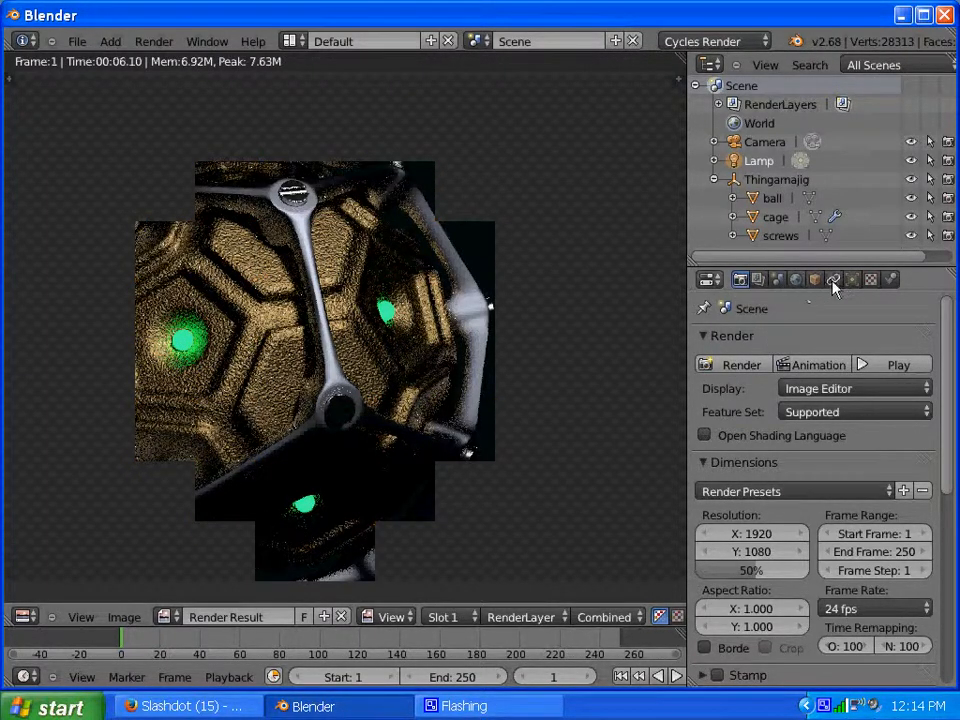
Set the world's ambient occlusion factor to 0.32.
click(797, 282)
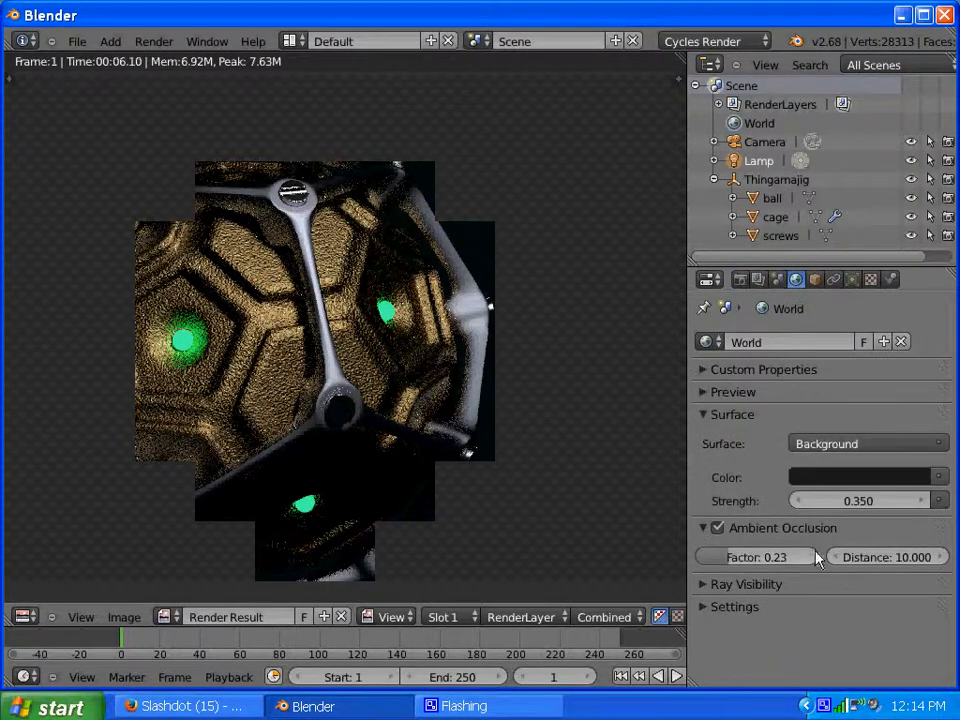
click(740, 561)
text(0.32)
key(Return)
Set the strength of the world's background surface to 0.800.
click(820, 501)
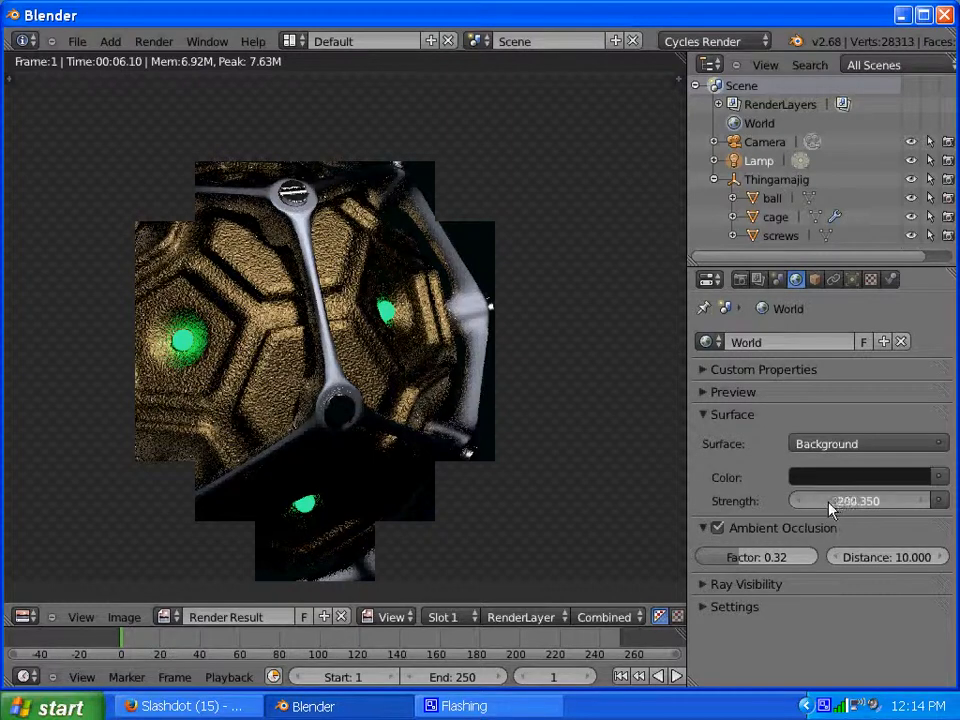
text(0)
key(Return)
drag(814, 503, 819, 503)
click(832, 503)
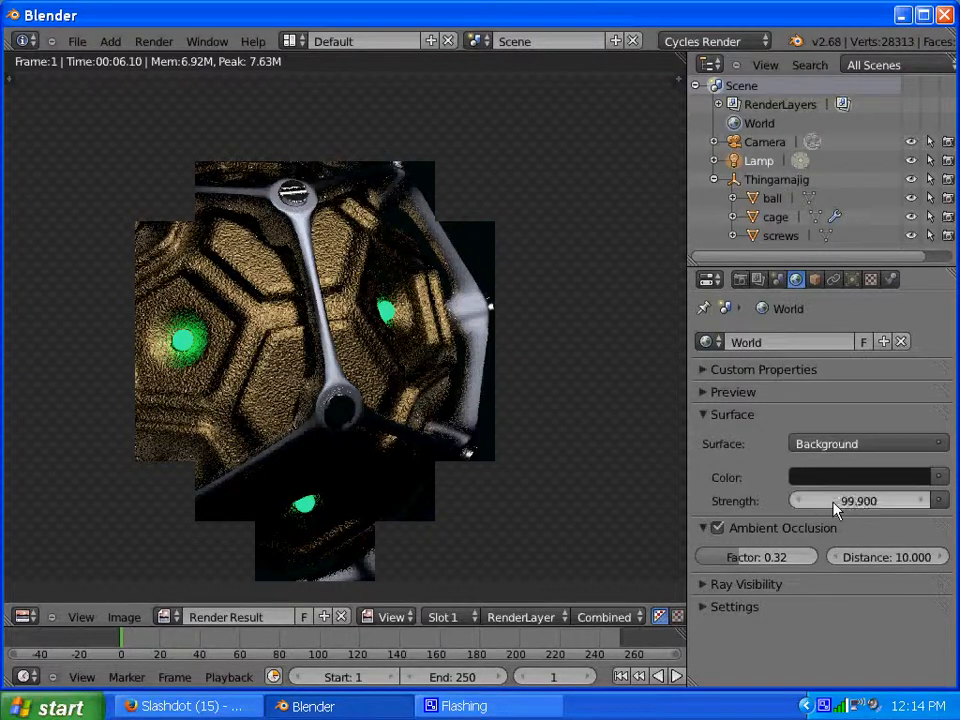
click(798, 501)
click(798, 501)
click(843, 503)
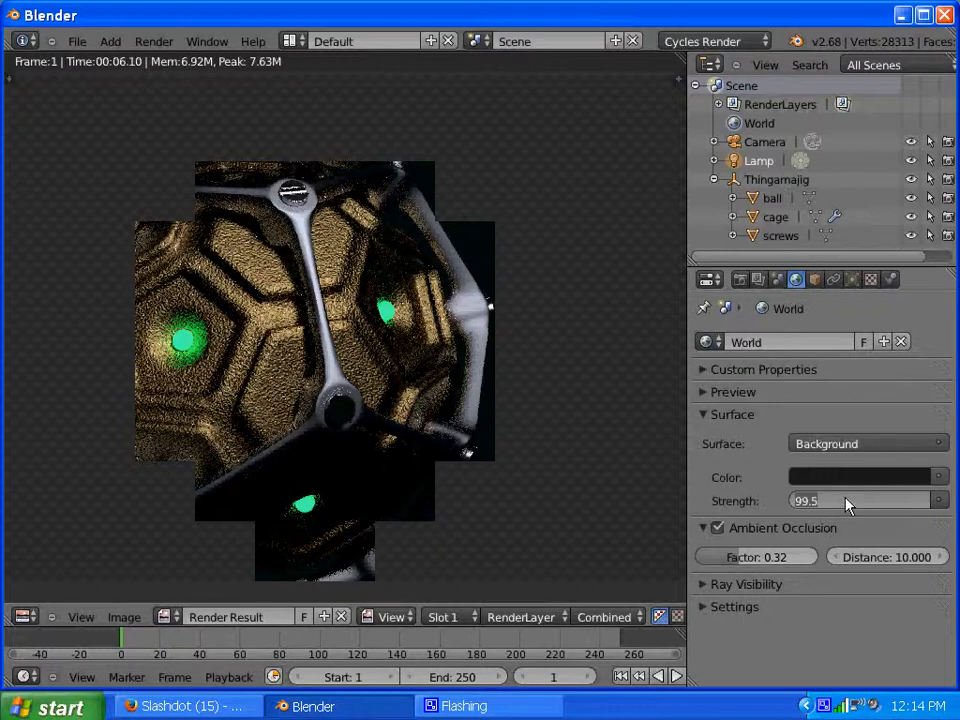
key(BackSpace)
text(.8)
key(Return)
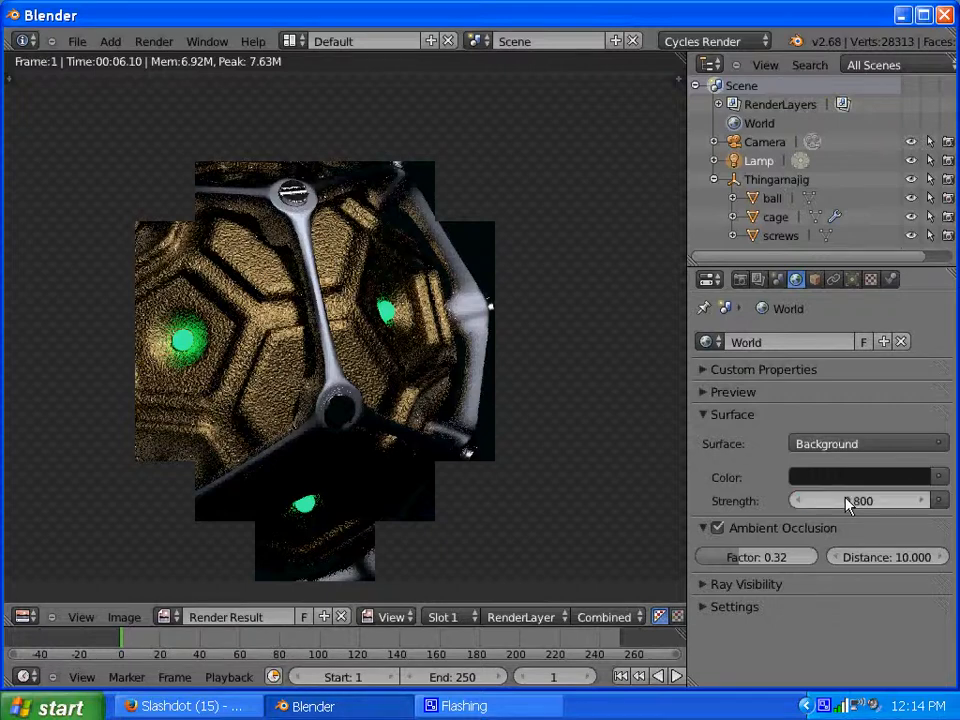
Test-render the scene to check the changed world lighting, and return to the world's surface settings.
click(741, 281)
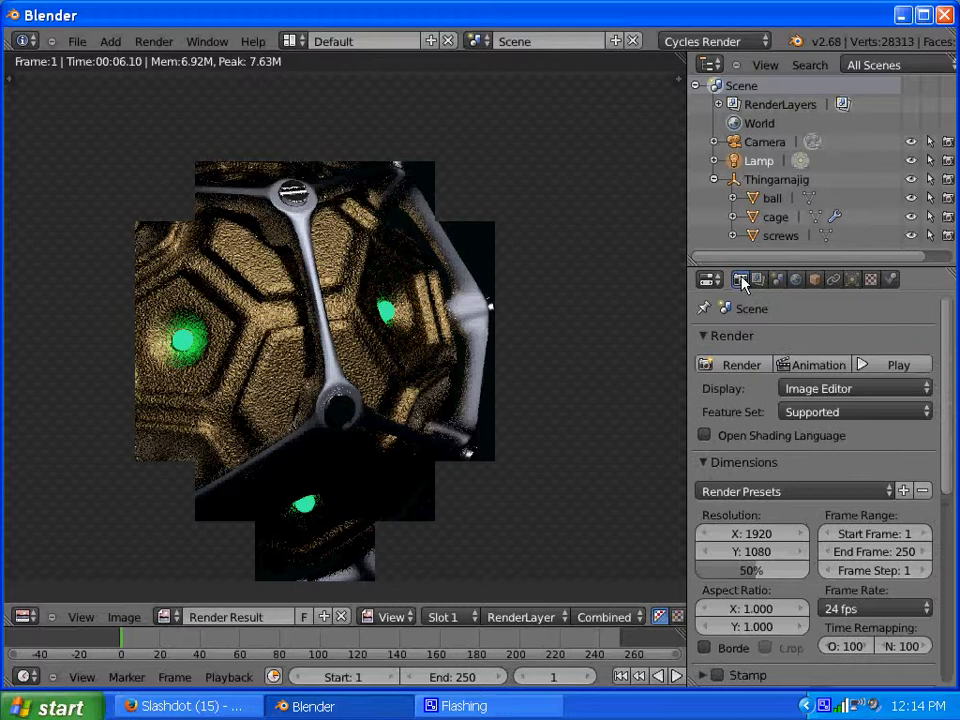
click(742, 366)
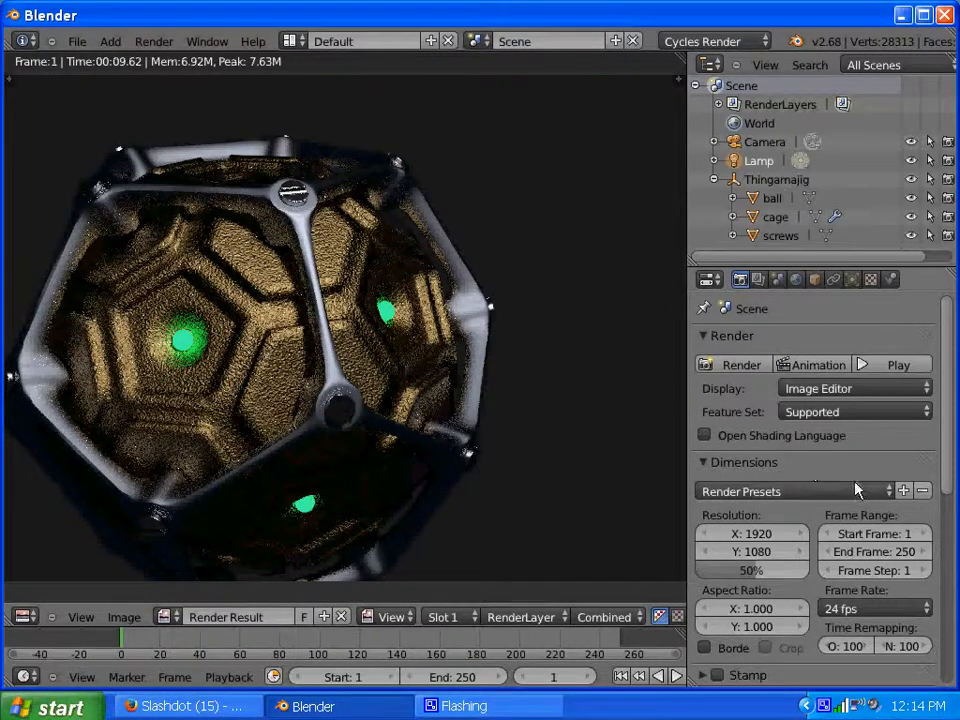
click(797, 281)
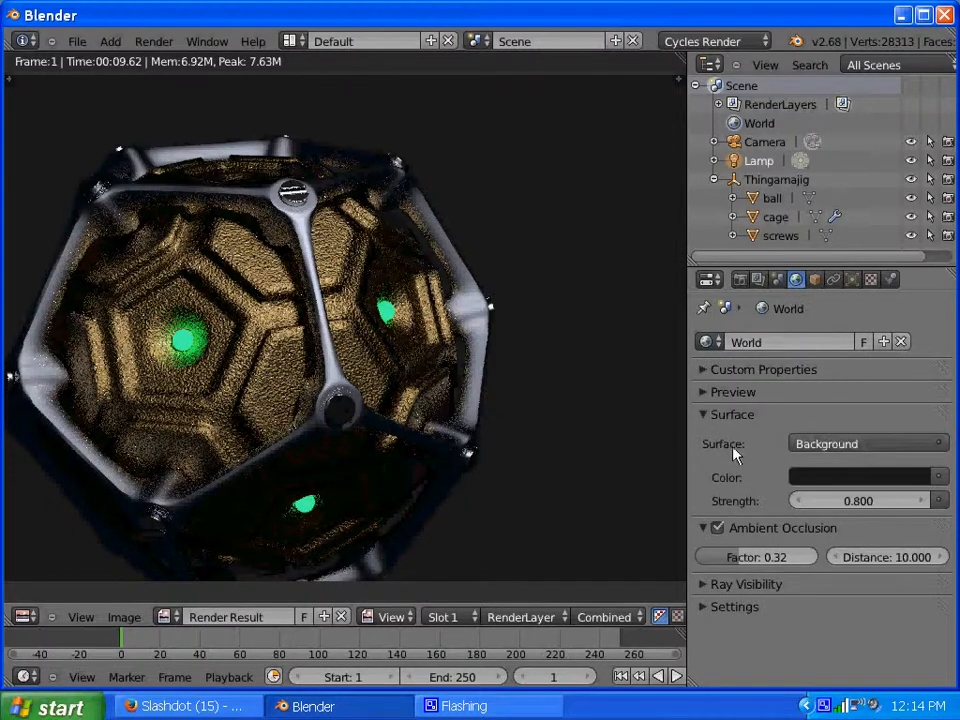
click(938, 444)
click(943, 446)
Show the world's shader nodes in the Compositing screen layout and move the Background node closer to World Output.
click(300, 40)
click(326, 107)
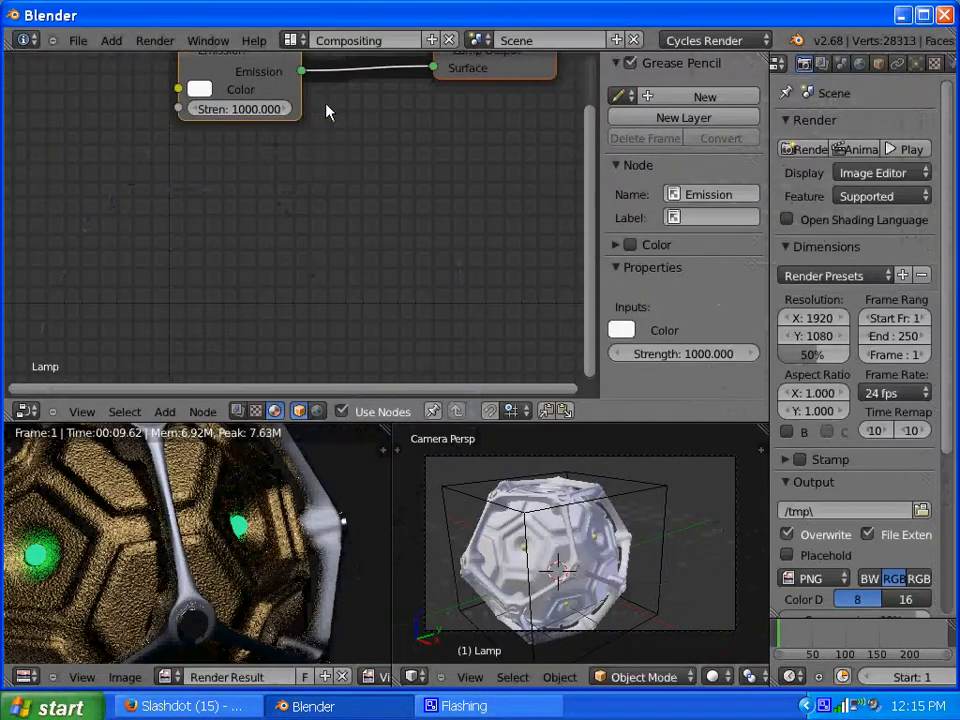
drag(592, 255, 597, 149)
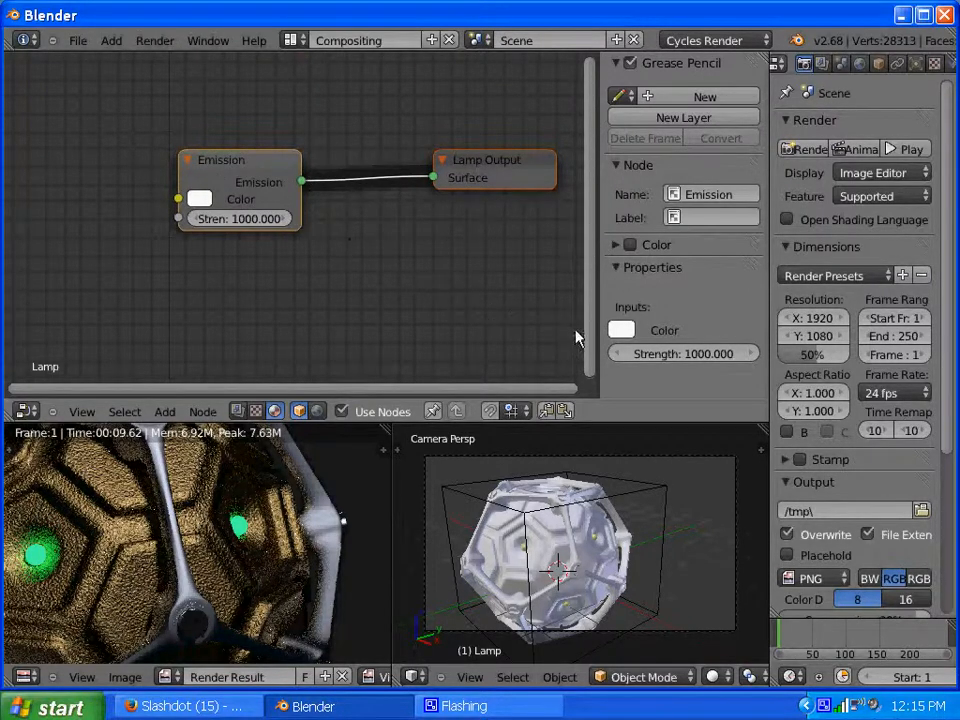
click(317, 411)
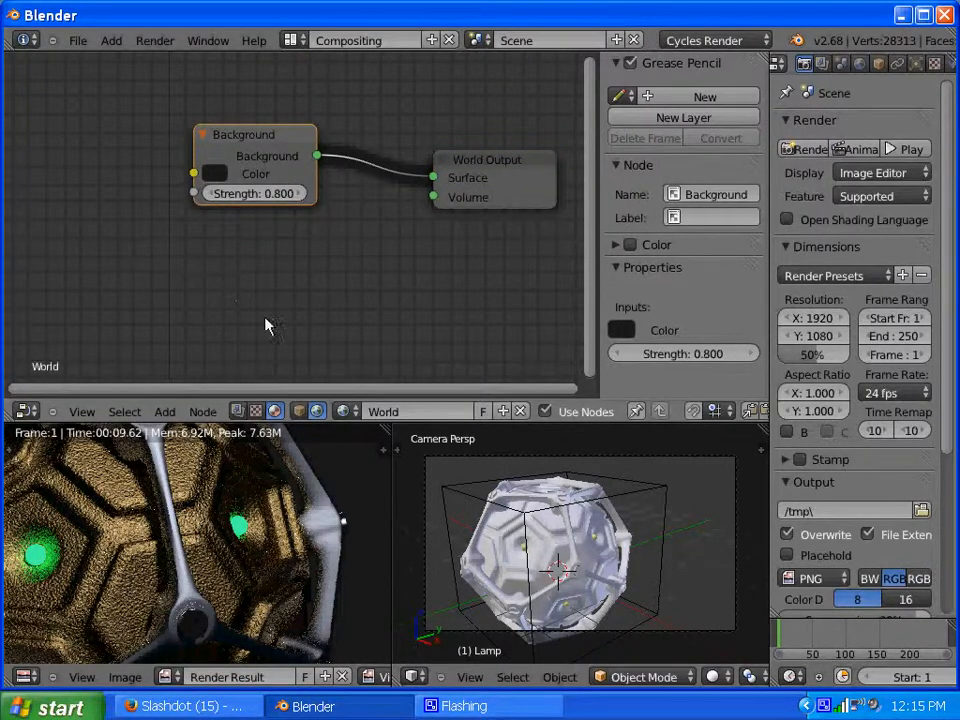
drag(315, 391, 242, 390)
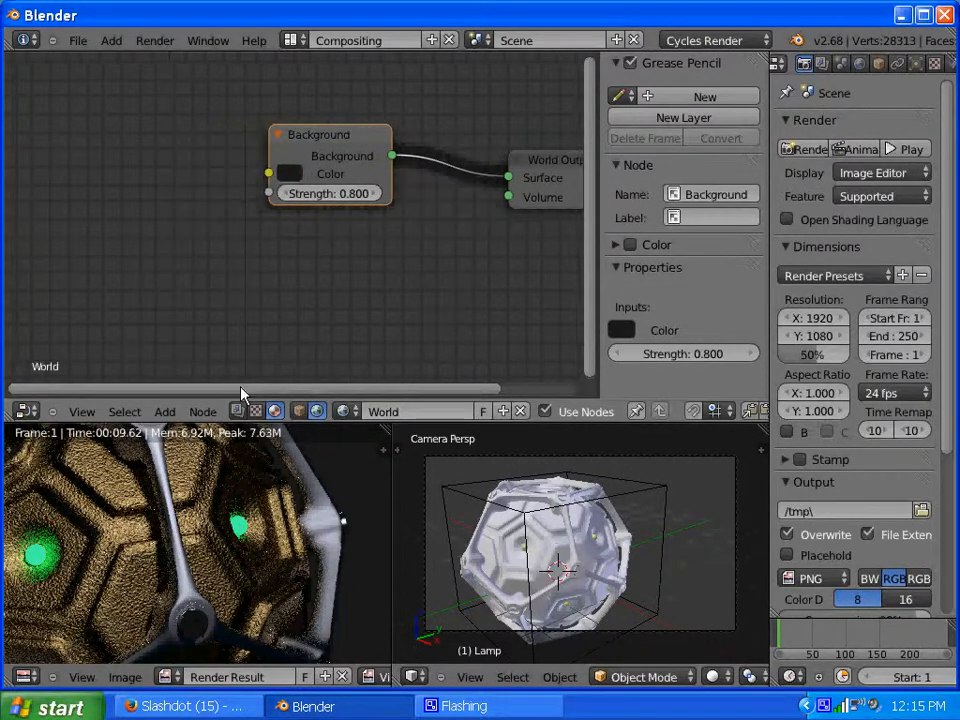
drag(322, 132, 367, 126)
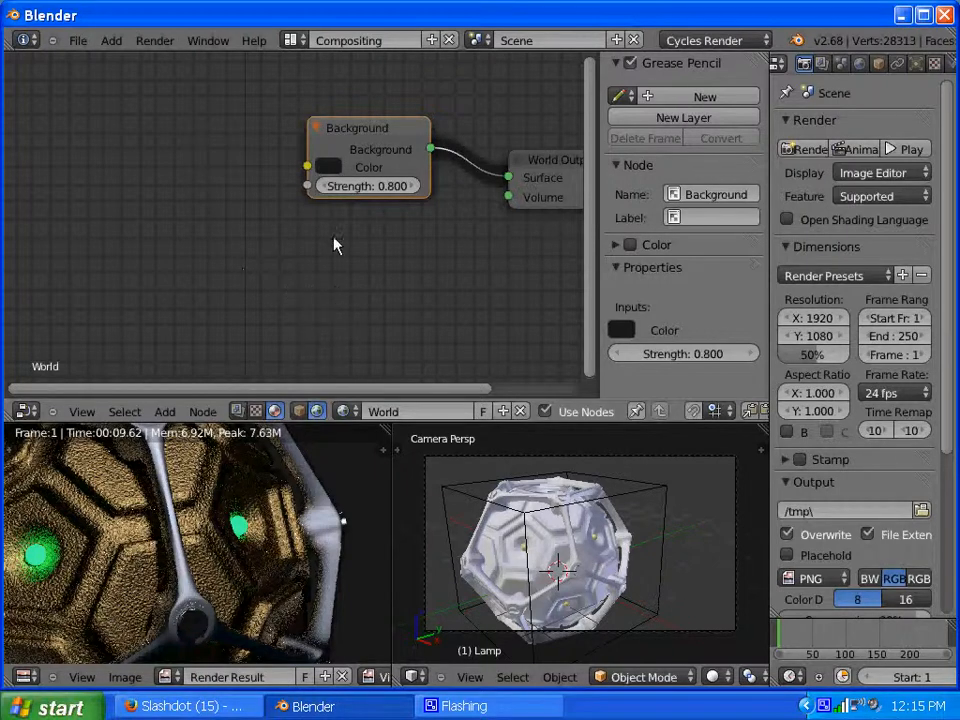
Add a Sky Texture node to the world nodes, placed well to the left of the Background node.
click(178, 413)
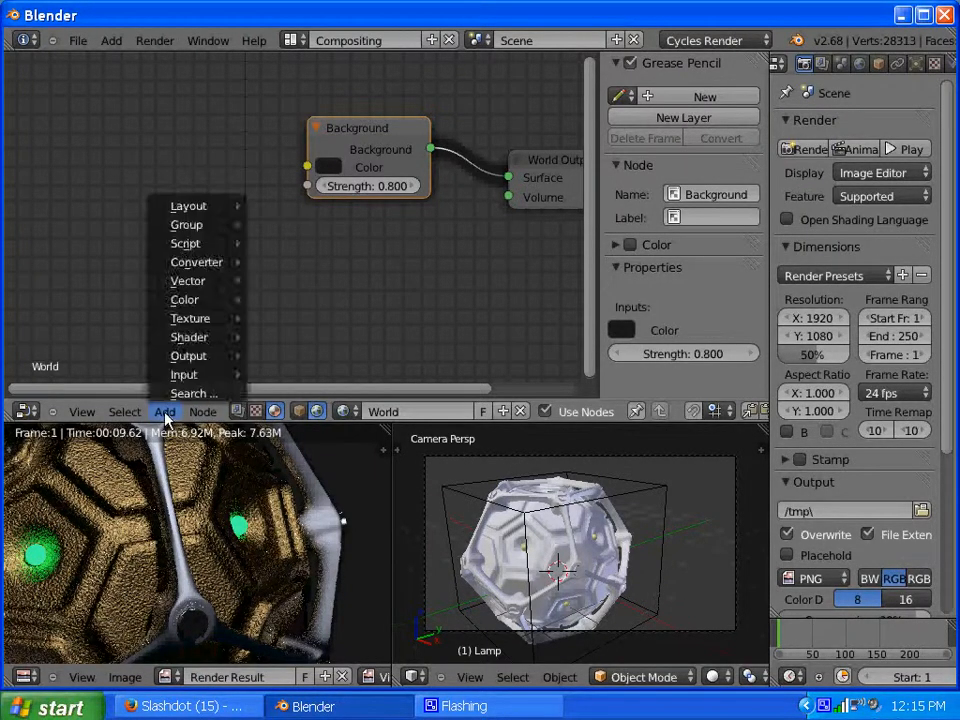
mouse_move(202, 377)
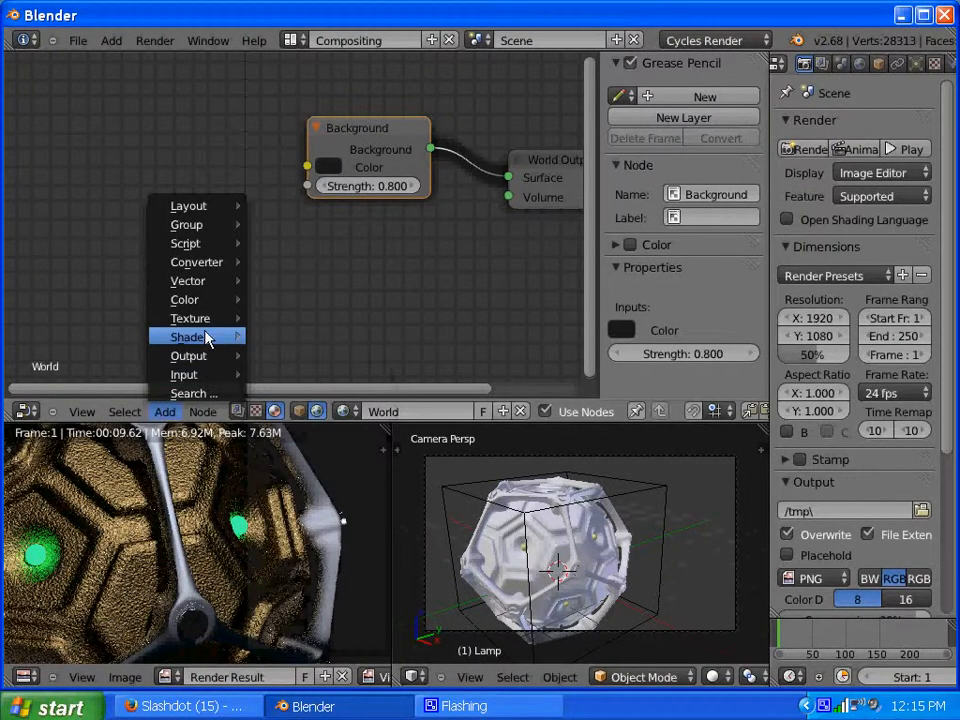
mouse_move(210, 336)
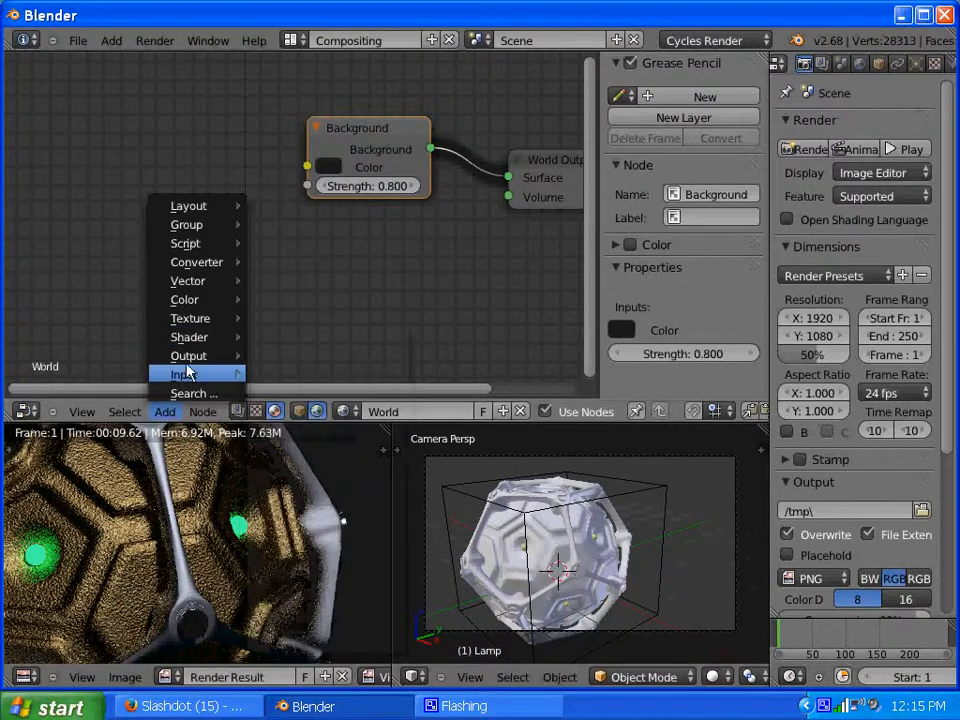
mouse_move(184, 321)
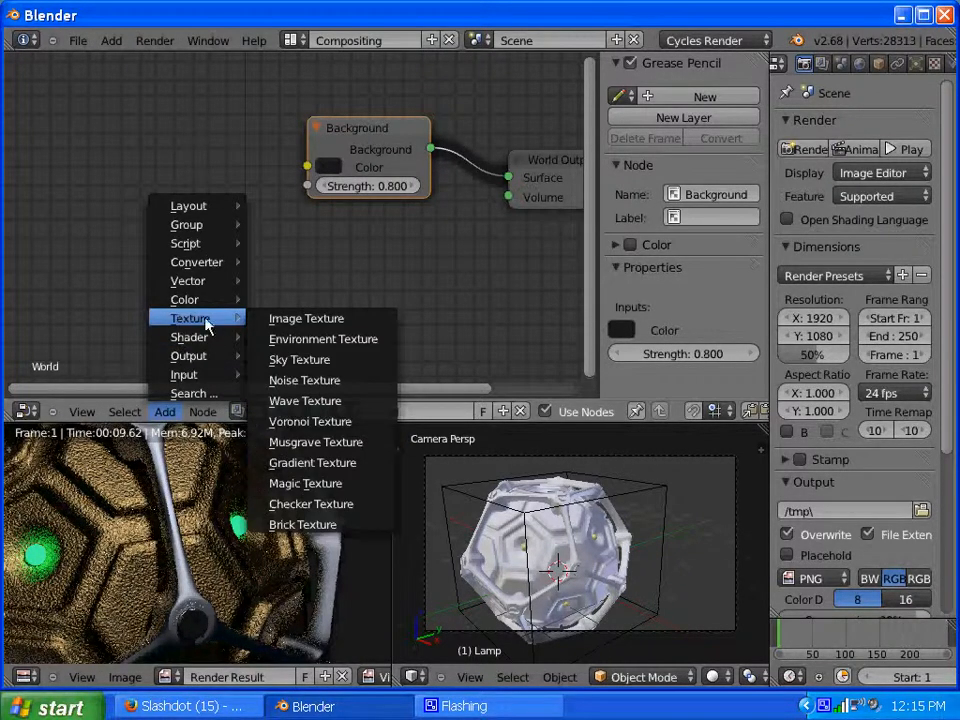
click(299, 359)
click(29, 90)
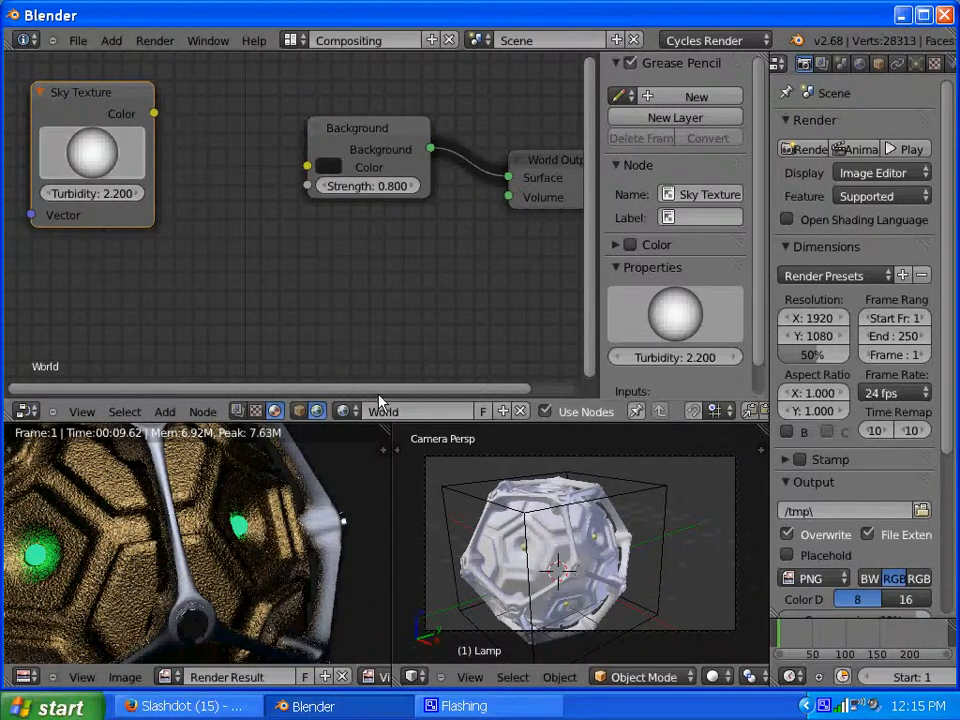
drag(378, 391, 176, 375)
drag(246, 96, 97, 68)
click(160, 411)
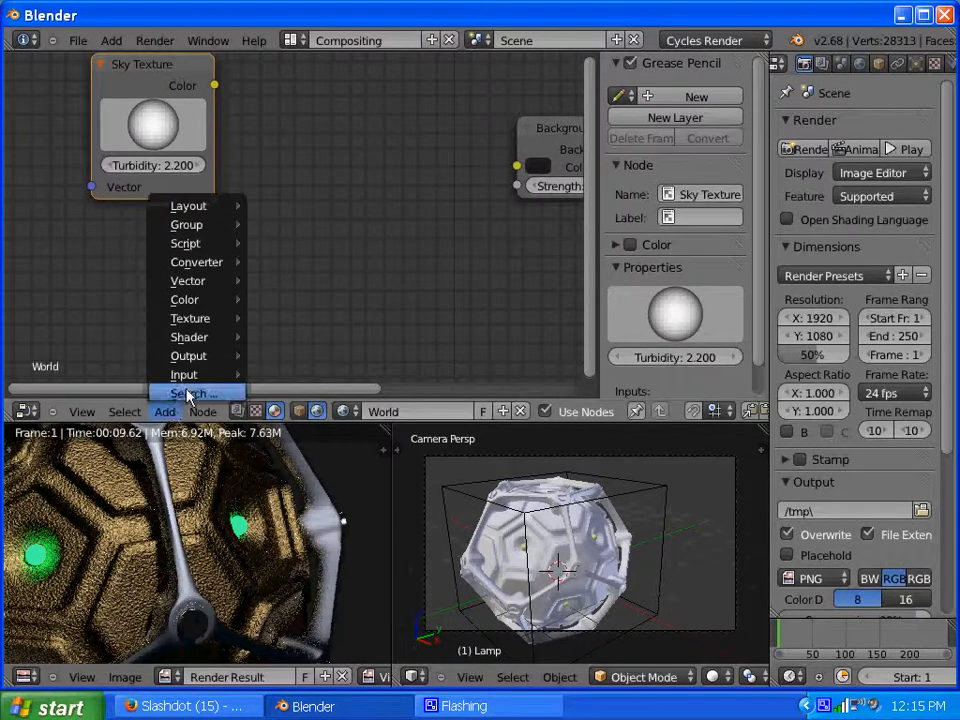
mouse_move(224, 378)
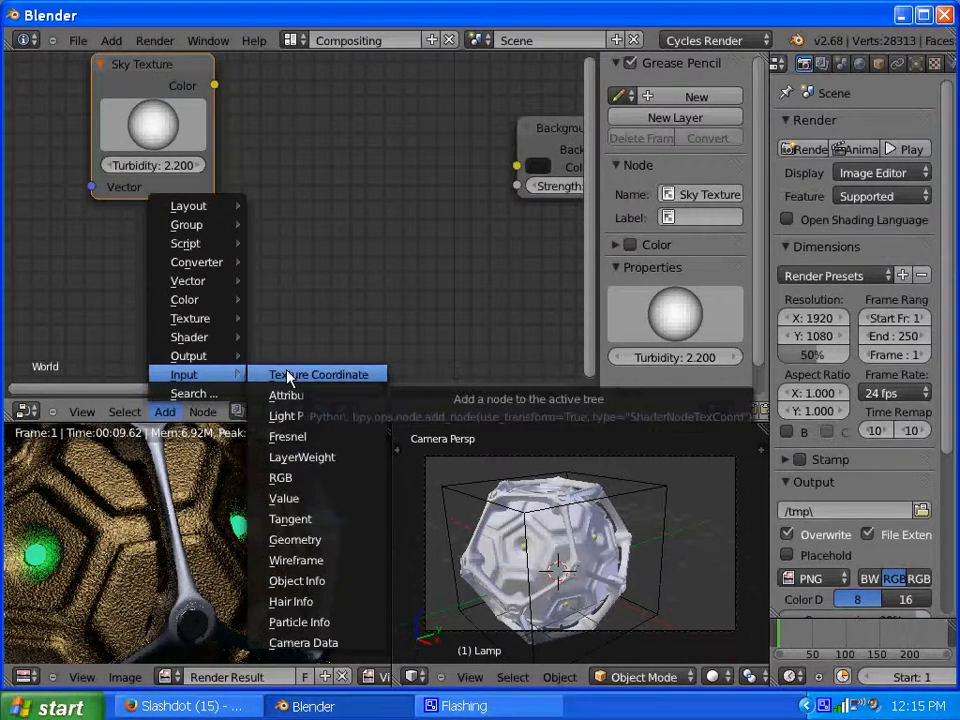
mouse_move(175, 340)
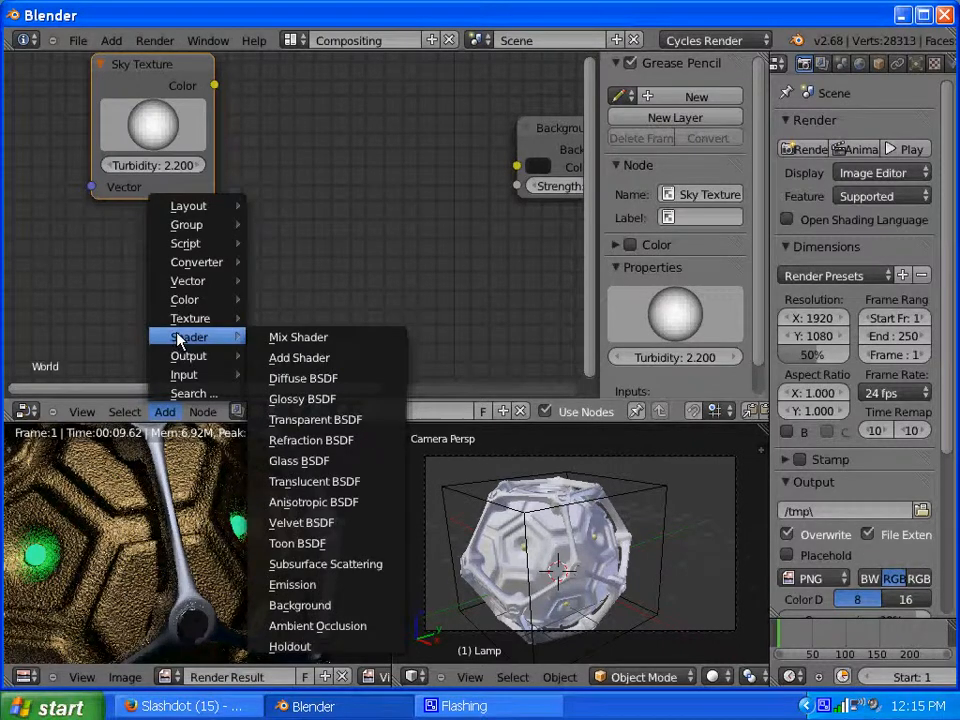
click(279, 338)
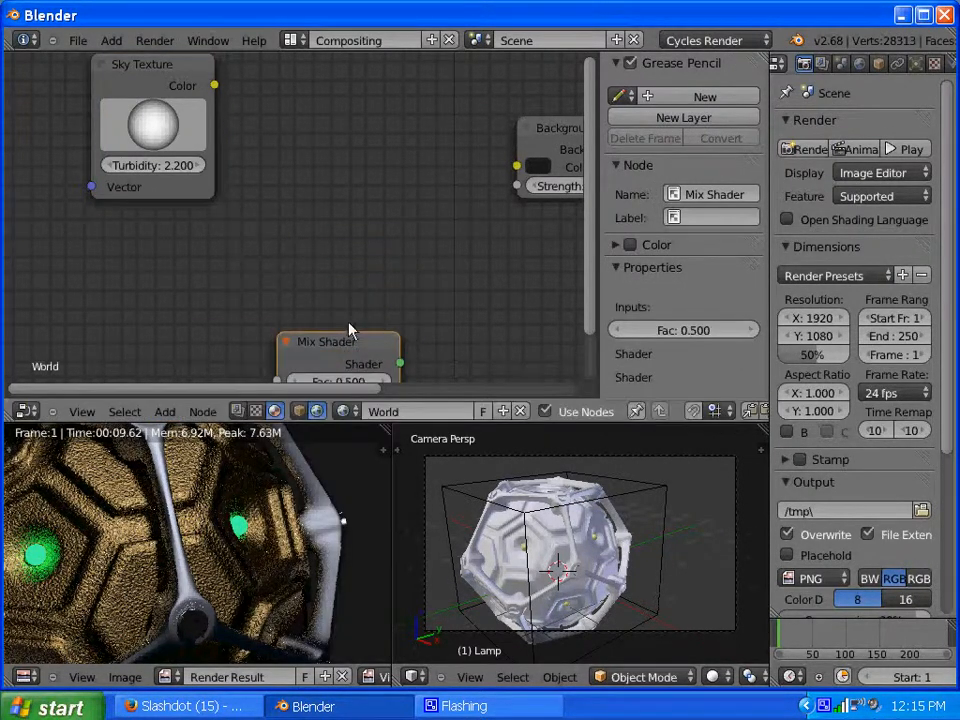
key(x)
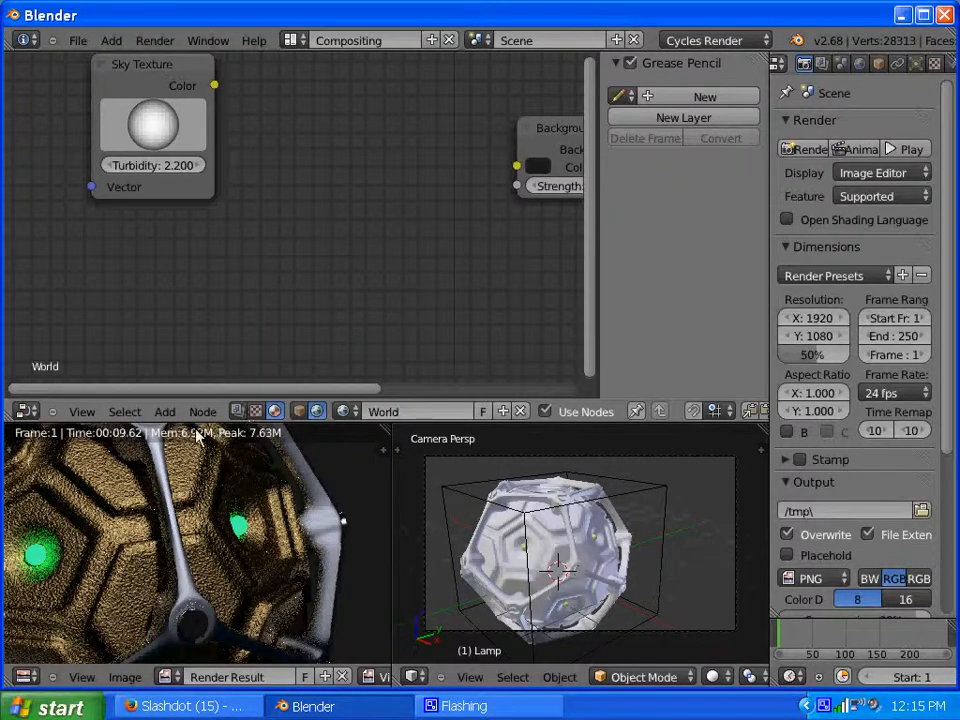
Add a Musgrave Texture node below the Sky Texture node and set its type to Ridged Multifractal.
click(164, 412)
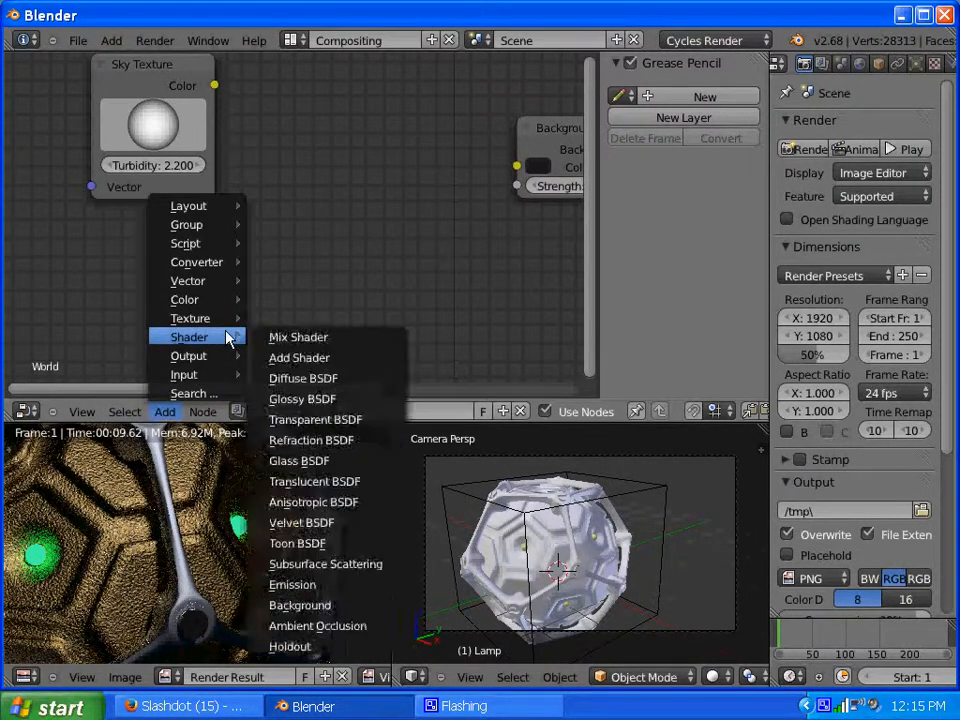
mouse_move(201, 300)
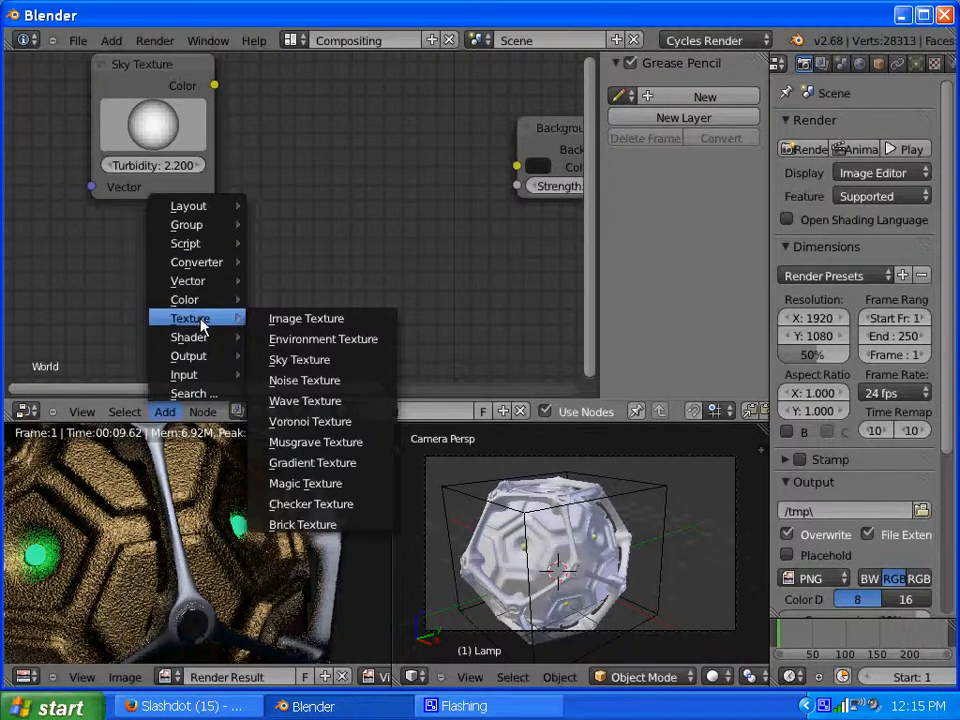
mouse_move(194, 343)
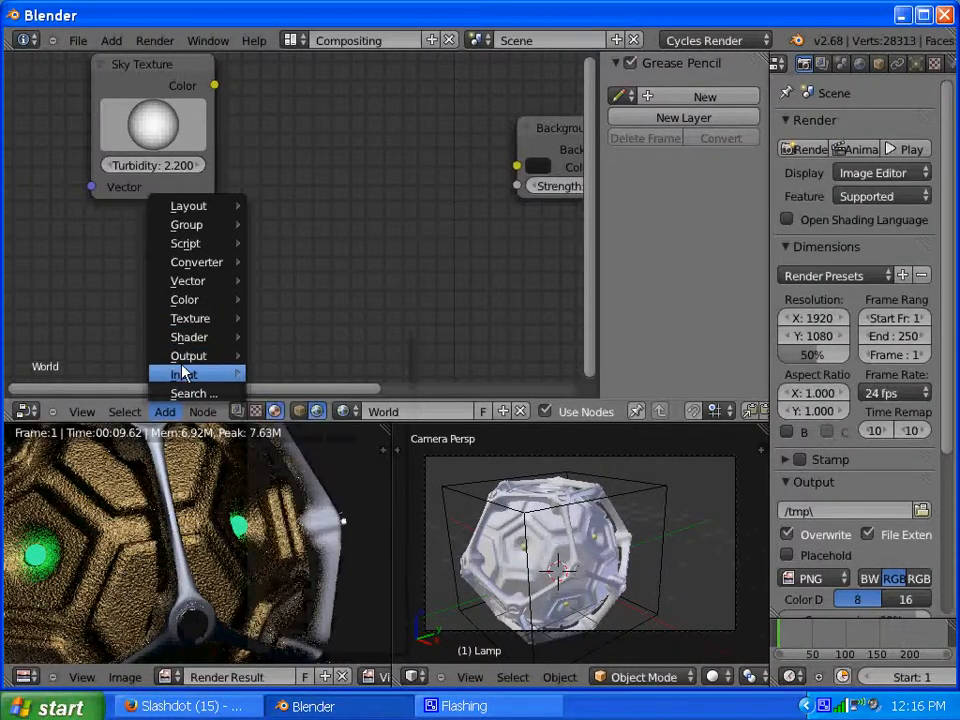
mouse_move(188, 373)
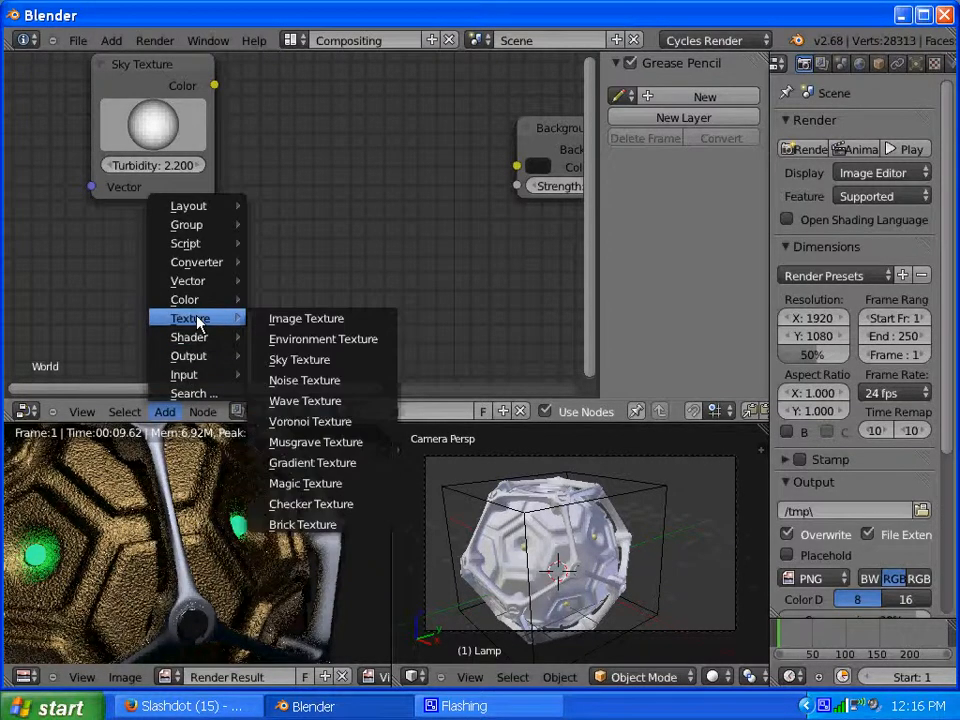
click(300, 442)
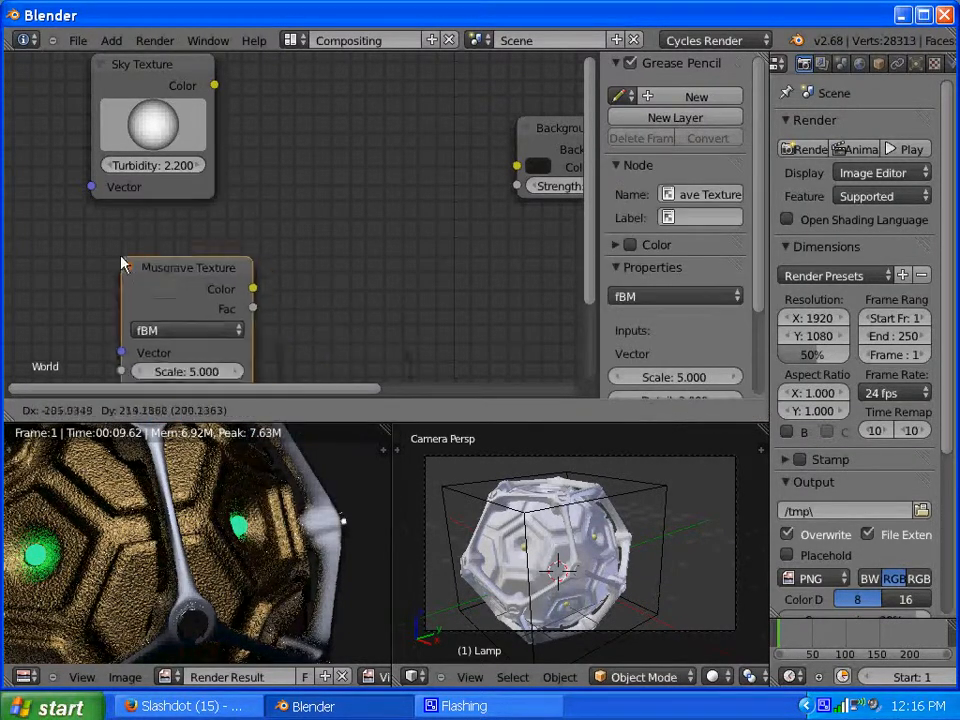
click(94, 215)
click(160, 281)
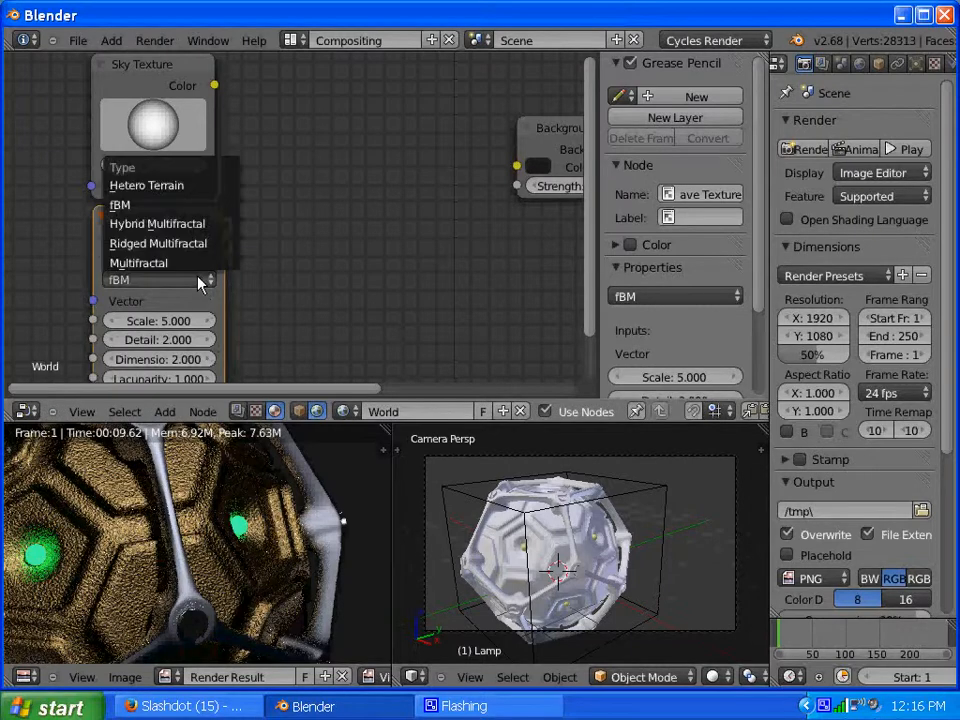
click(192, 243)
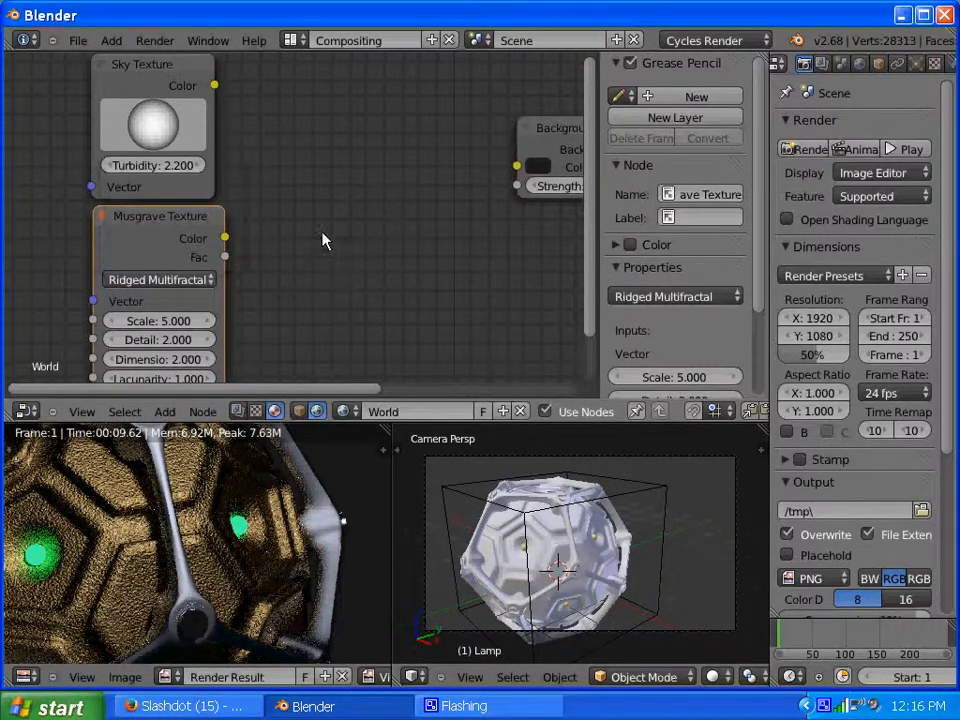
drag(158, 220, 149, 231)
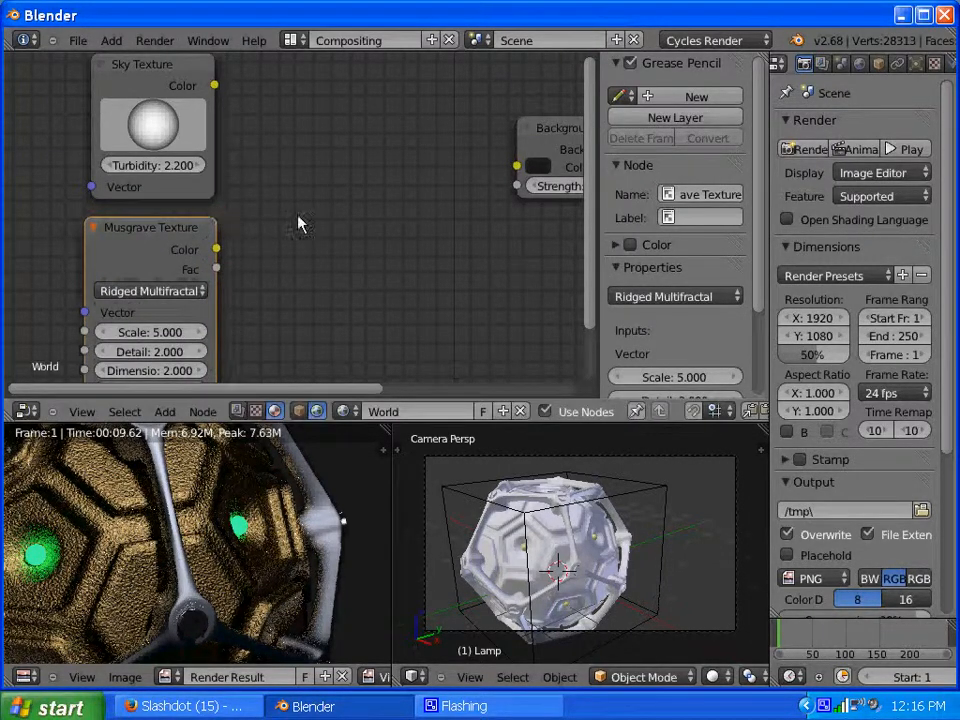
Add a MixRGB node between the texture nodes and the Background node, with its blend type set to Overlay.
drag(589, 158, 588, 115)
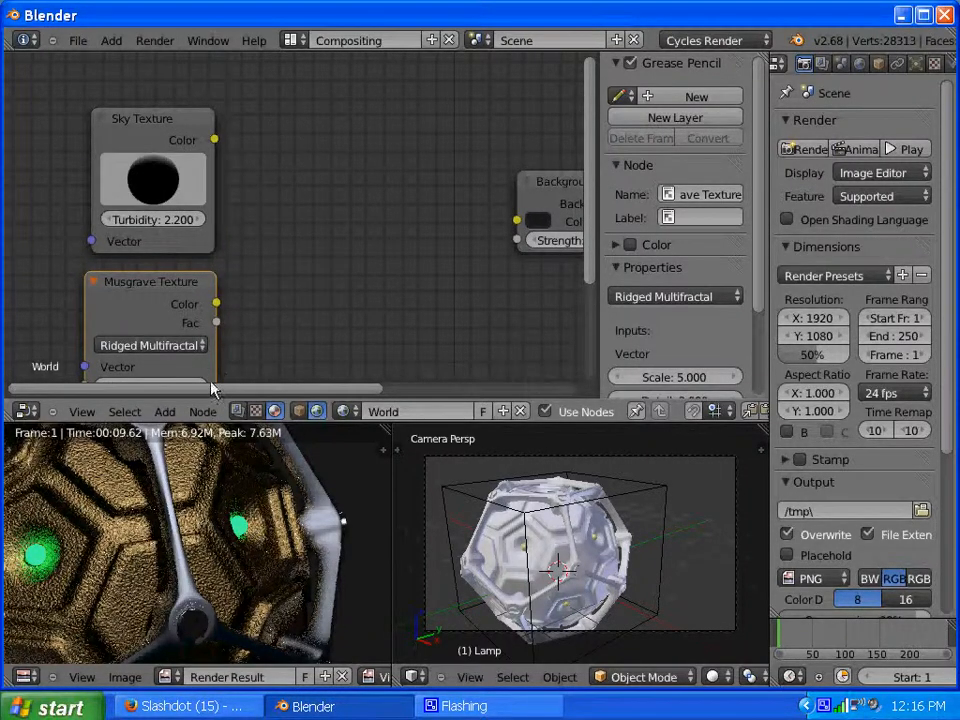
click(166, 413)
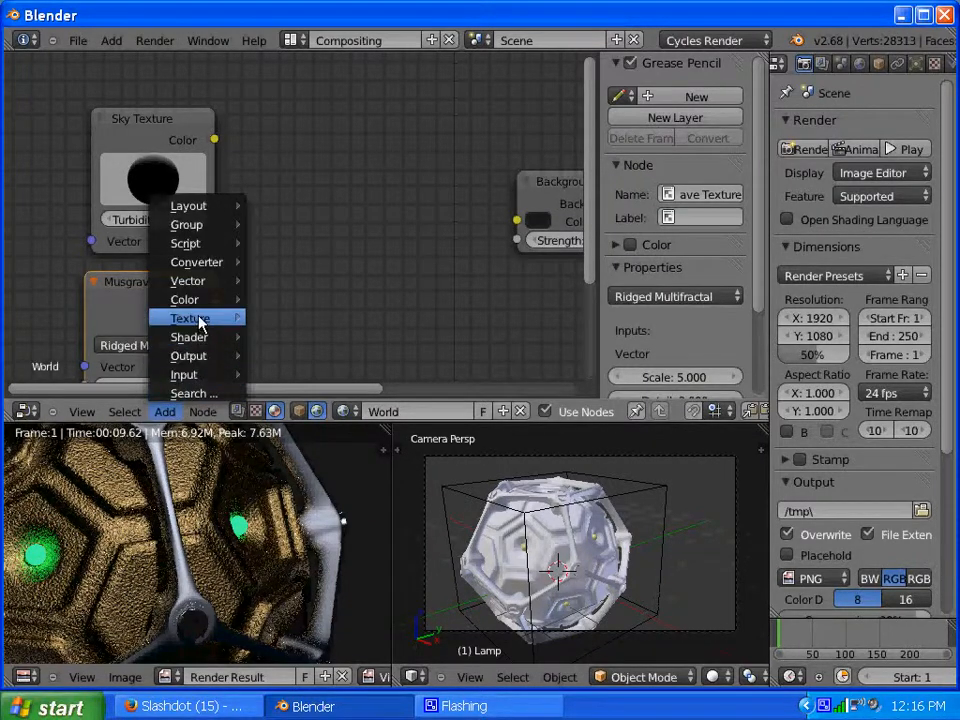
mouse_move(198, 302)
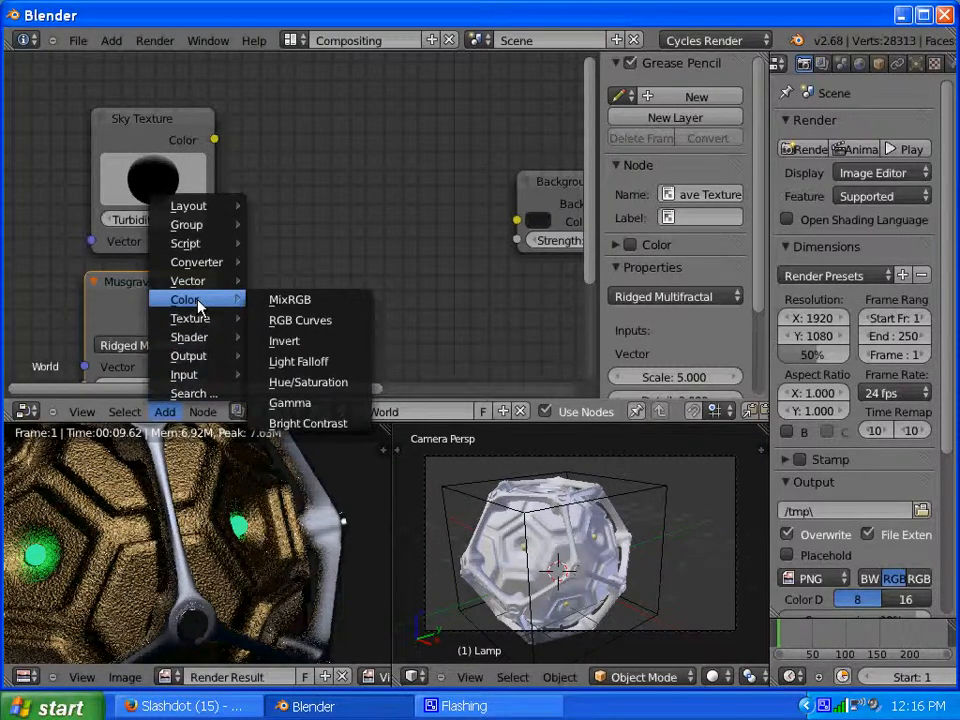
click(278, 300)
click(296, 146)
click(405, 195)
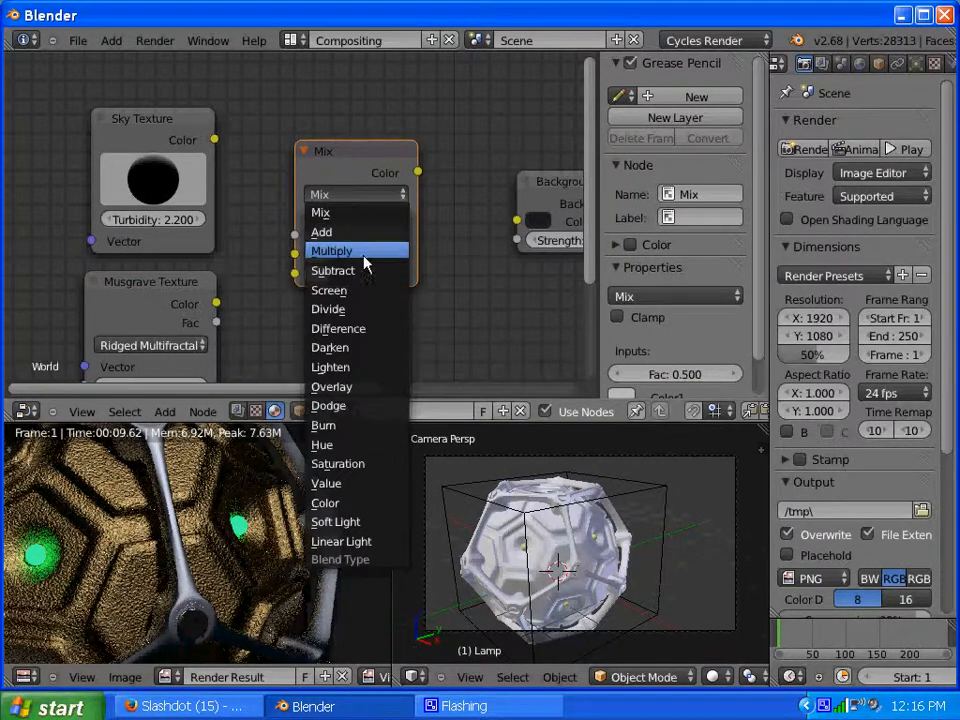
click(350, 387)
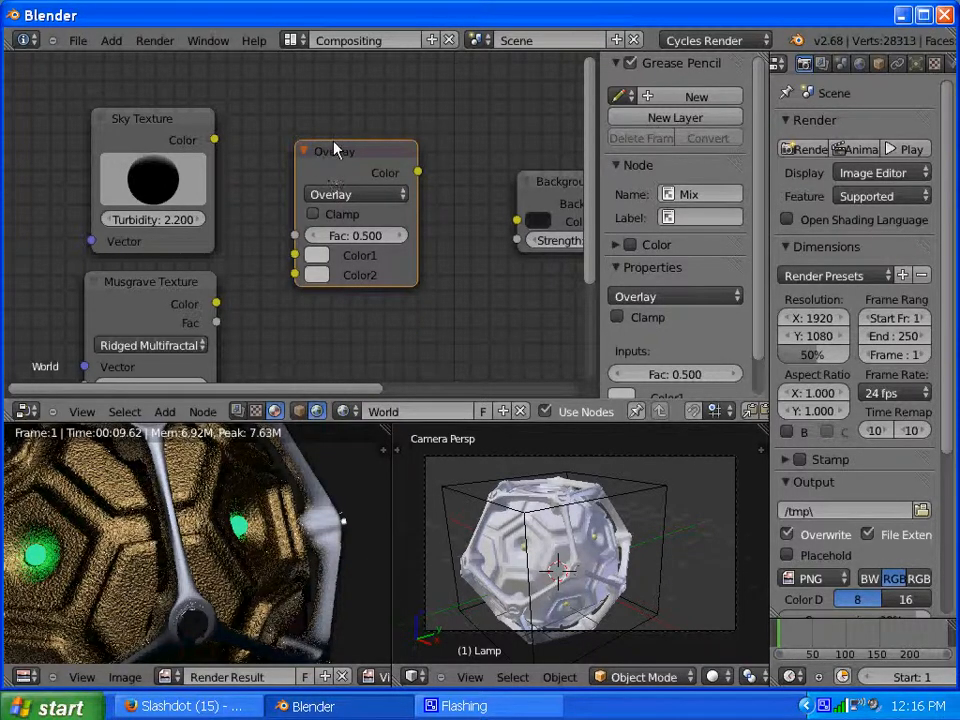
drag(335, 150, 383, 122)
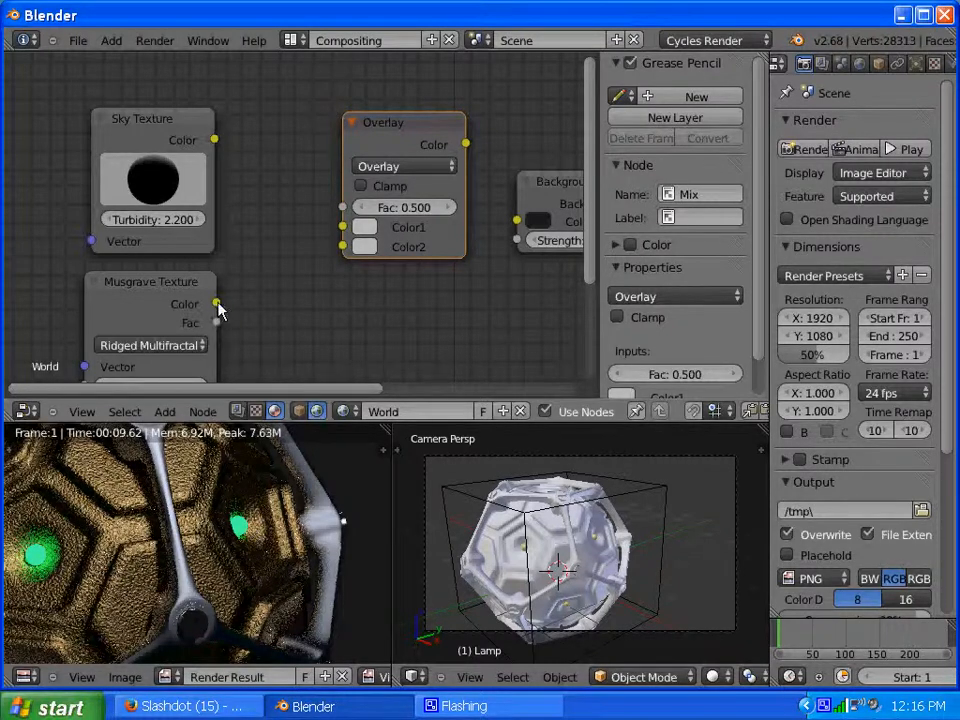
Connect Sky Texture to Overlay's Color1, Musgrave Texture's Color to Color2 and Overlay's output to the Background Color, then test-render.
drag(216, 303, 342, 246)
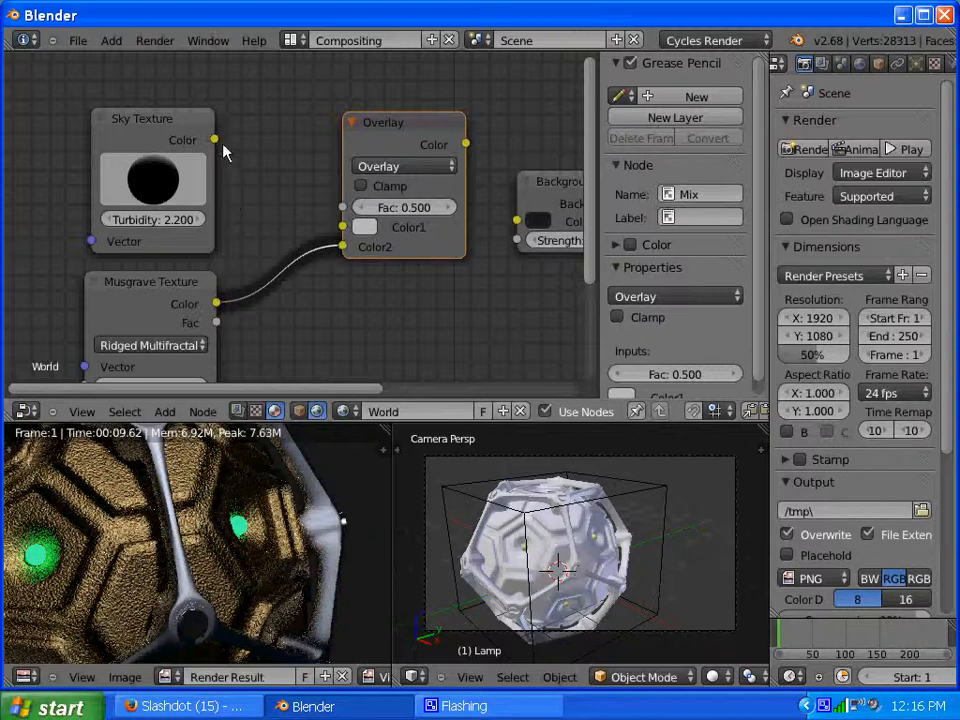
drag(214, 139, 342, 227)
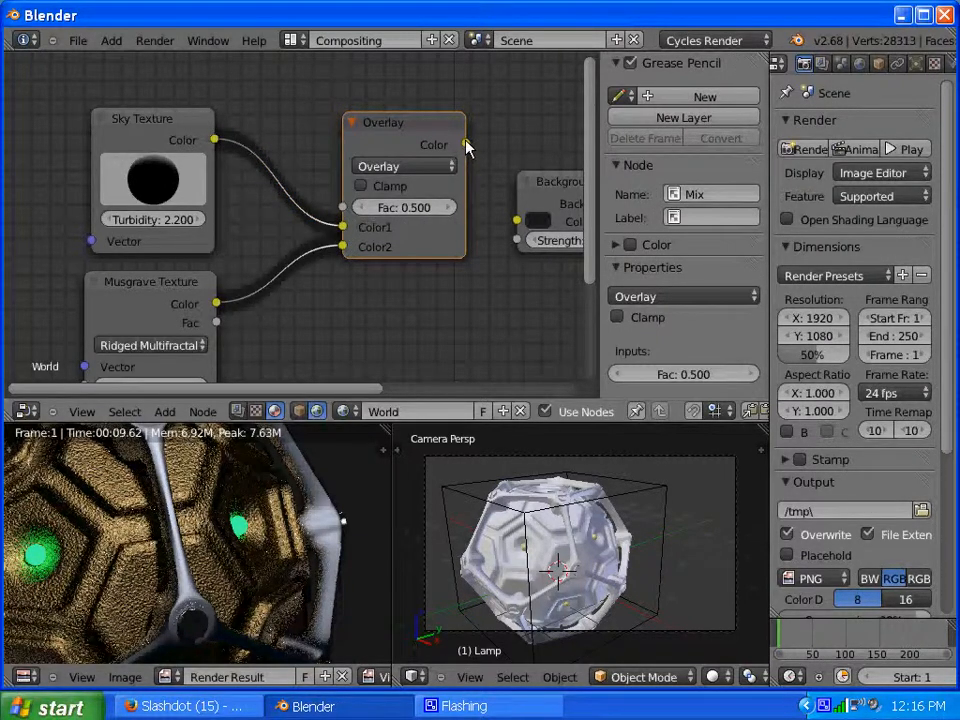
drag(477, 158, 517, 221)
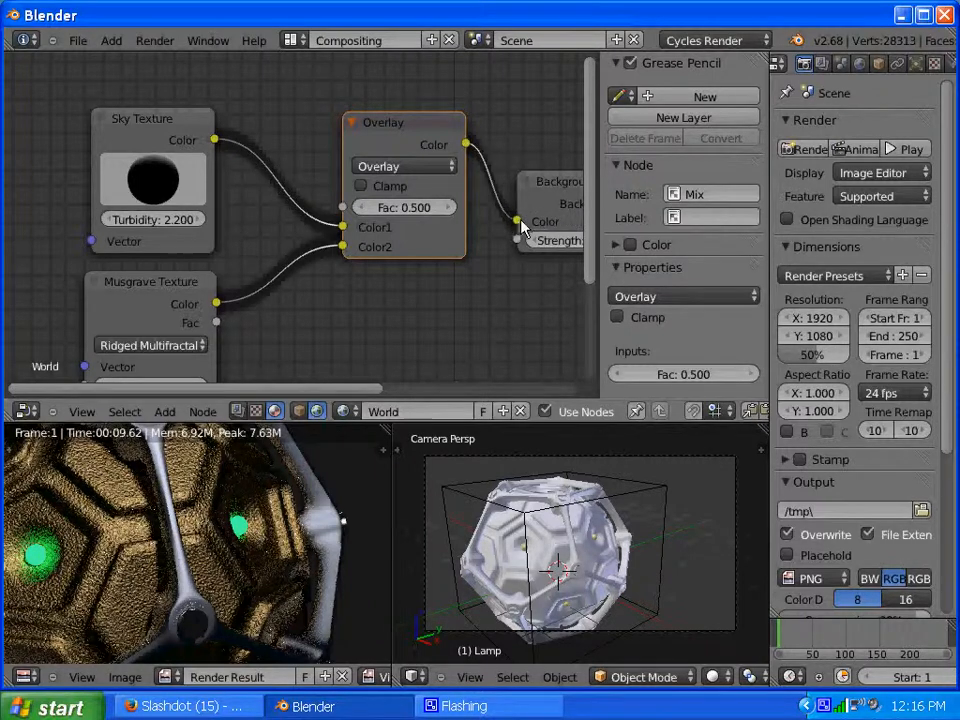
click(810, 149)
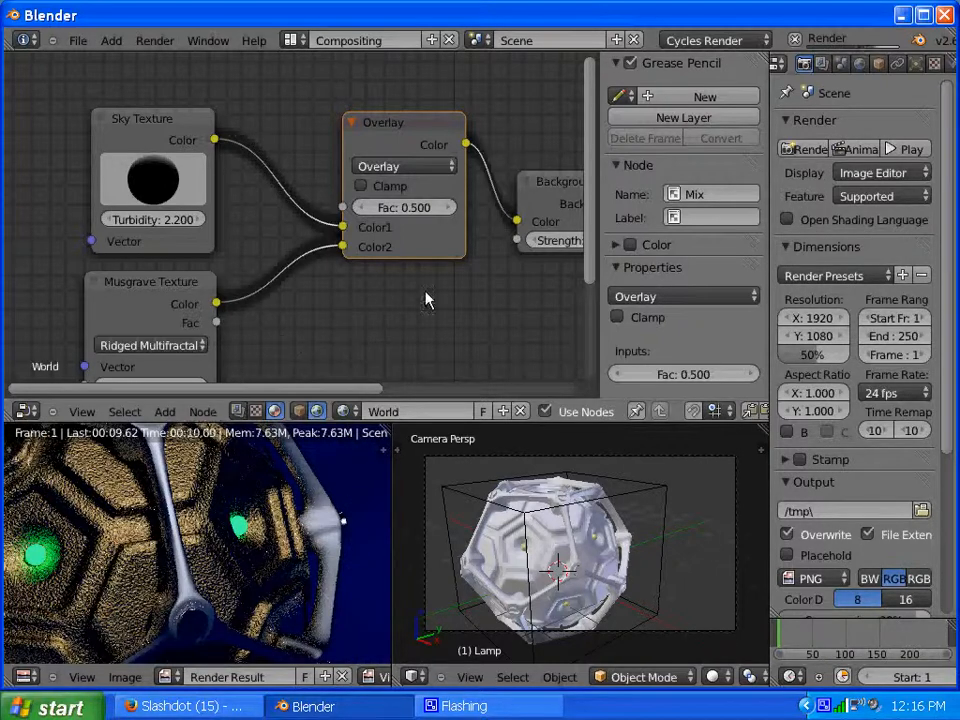
Set the Musgrave Texture's Scale to 76.064 and test-render the scene in the Default screen layout.
drag(592, 211, 588, 312)
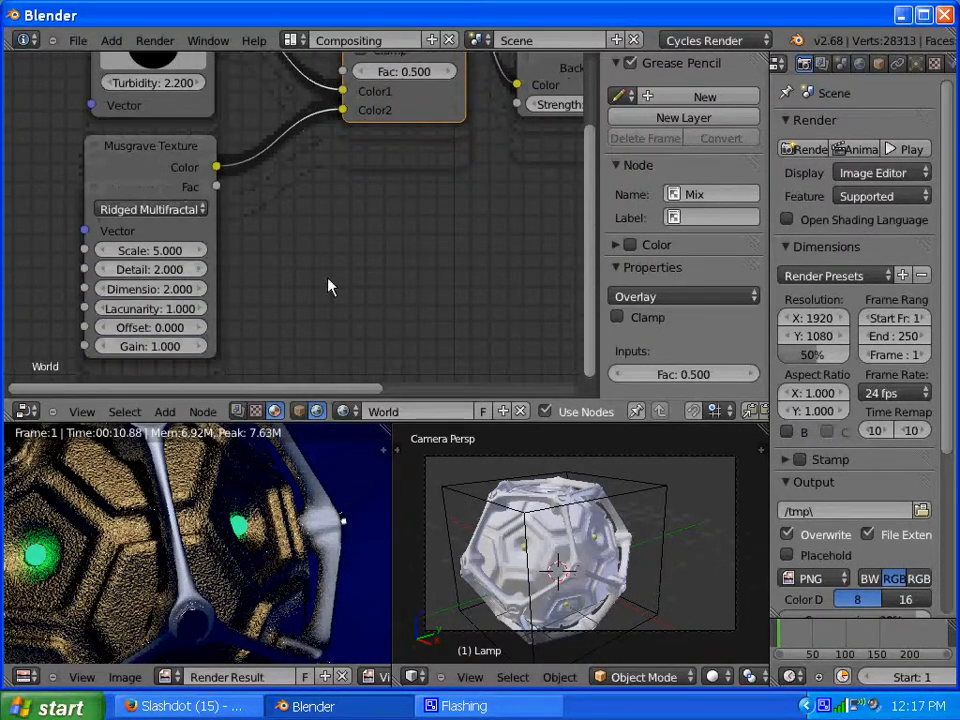
drag(139, 250, 250, 260)
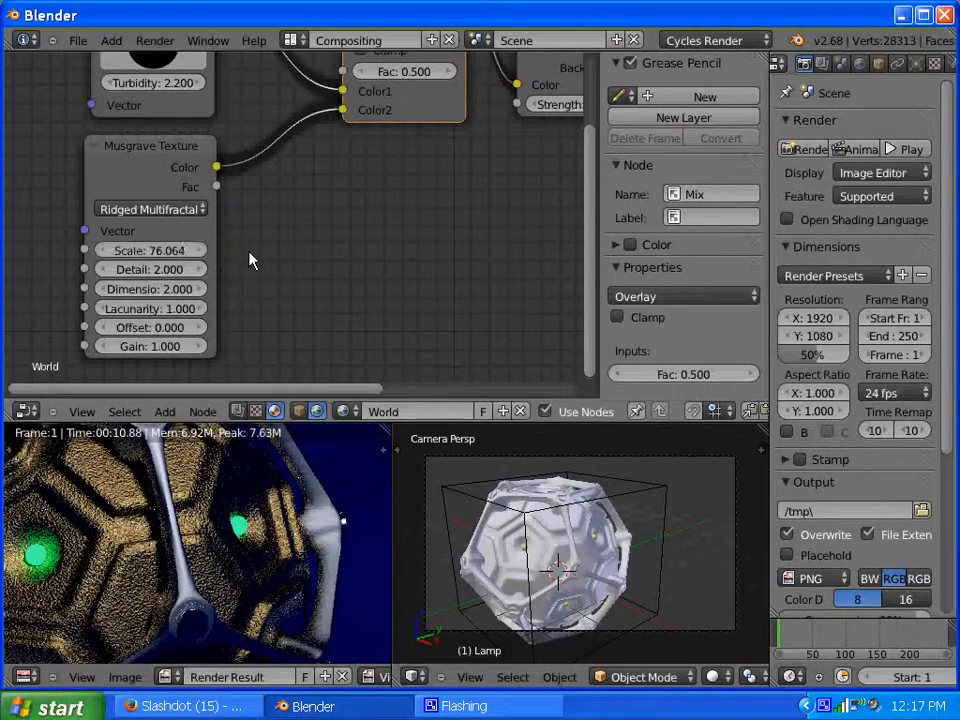
click(291, 40)
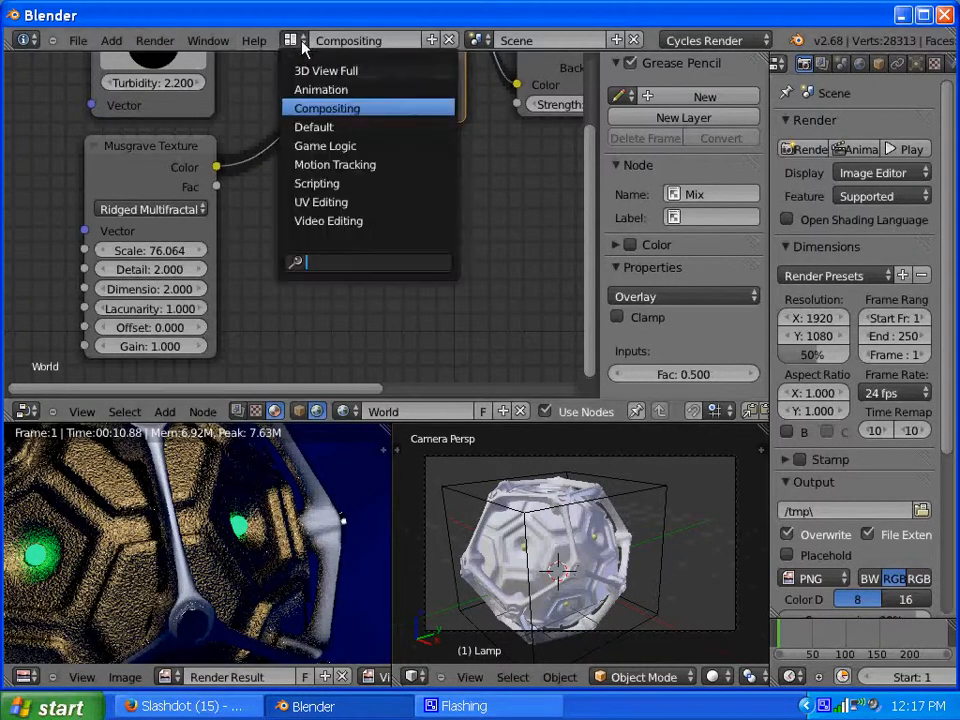
click(309, 126)
click(740, 281)
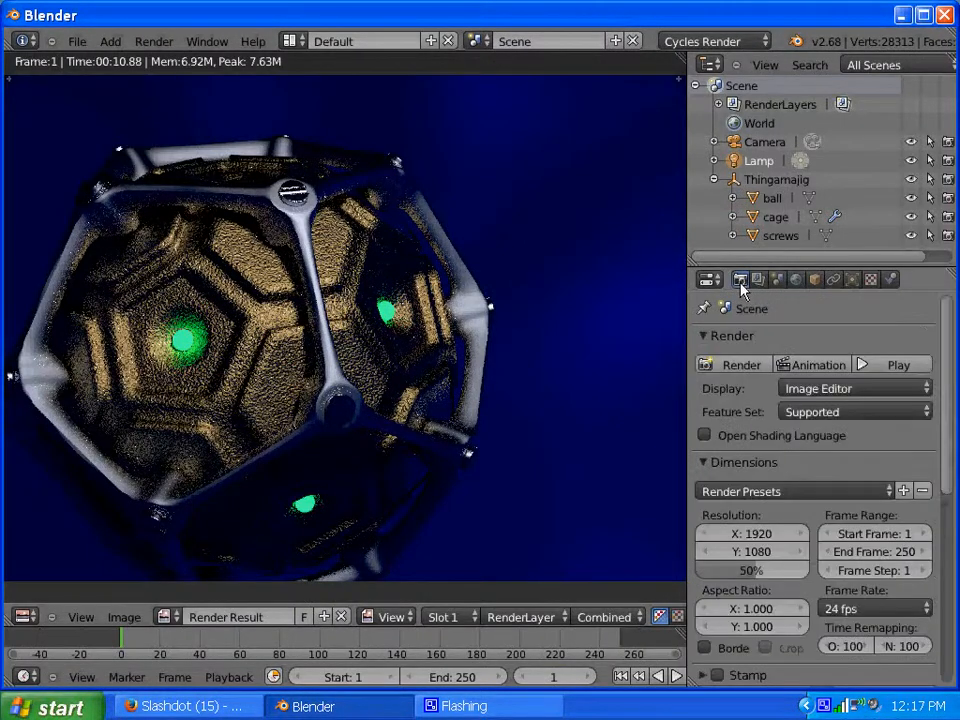
click(733, 367)
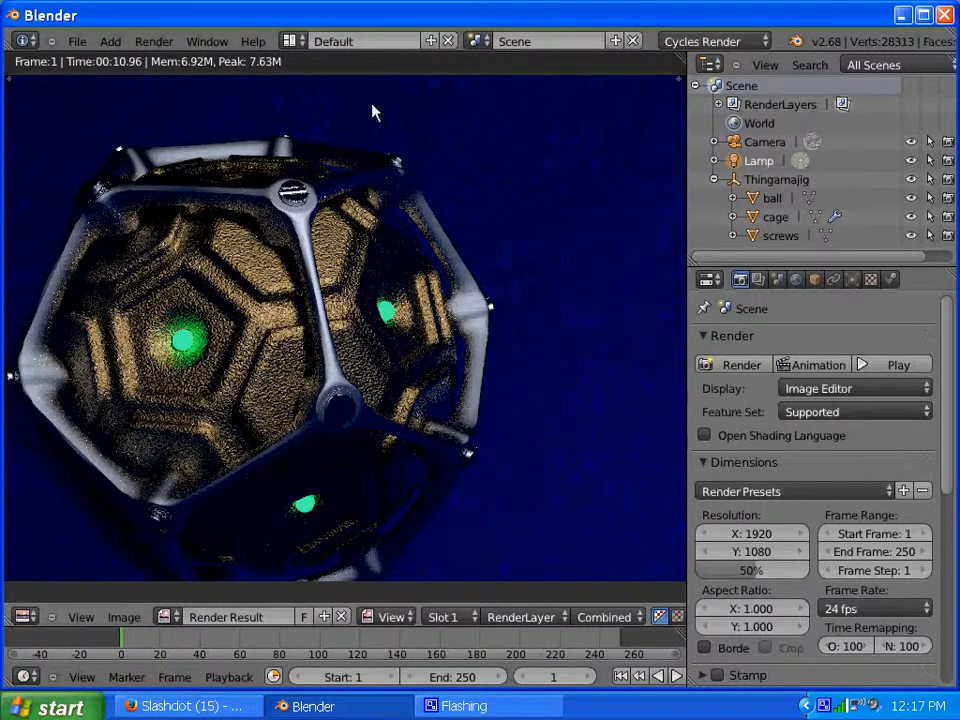
Return to the world nodes in the Compositing screen layout and move the Musgrave Texture node farther away from the Overlay node.
click(291, 40)
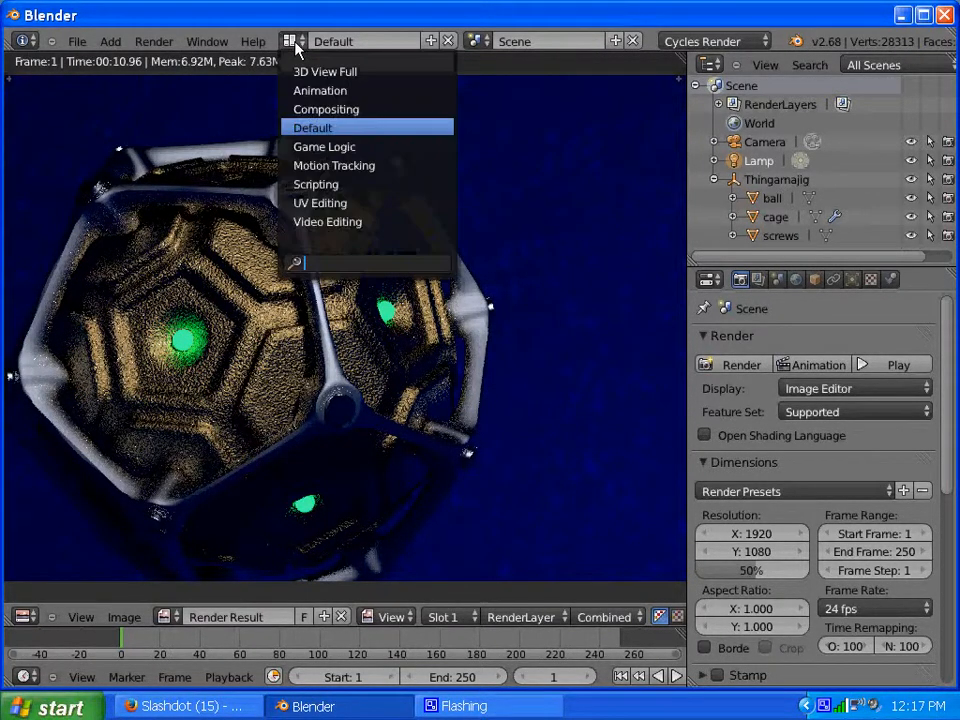
click(318, 107)
scroll(222, 285, down, 1)
drag(208, 167, 80, 213)
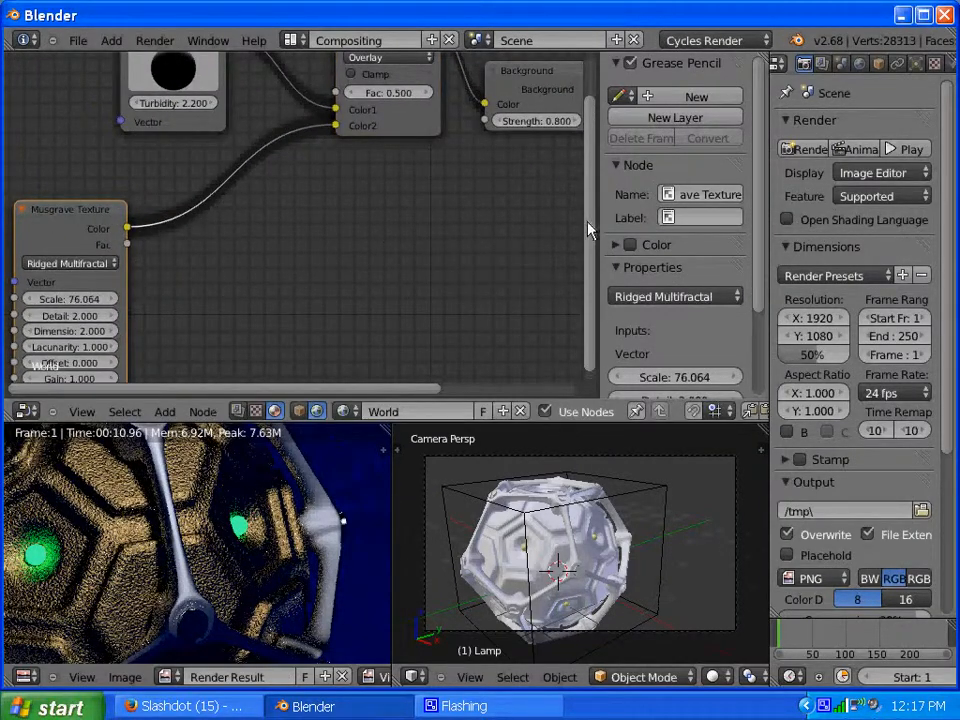
Set the Musgrave Texture's Gain to 8.504, Lacunarity to 9.716 and Dimension to 3.276, with test renders of the changes.
drag(588, 228, 579, 274)
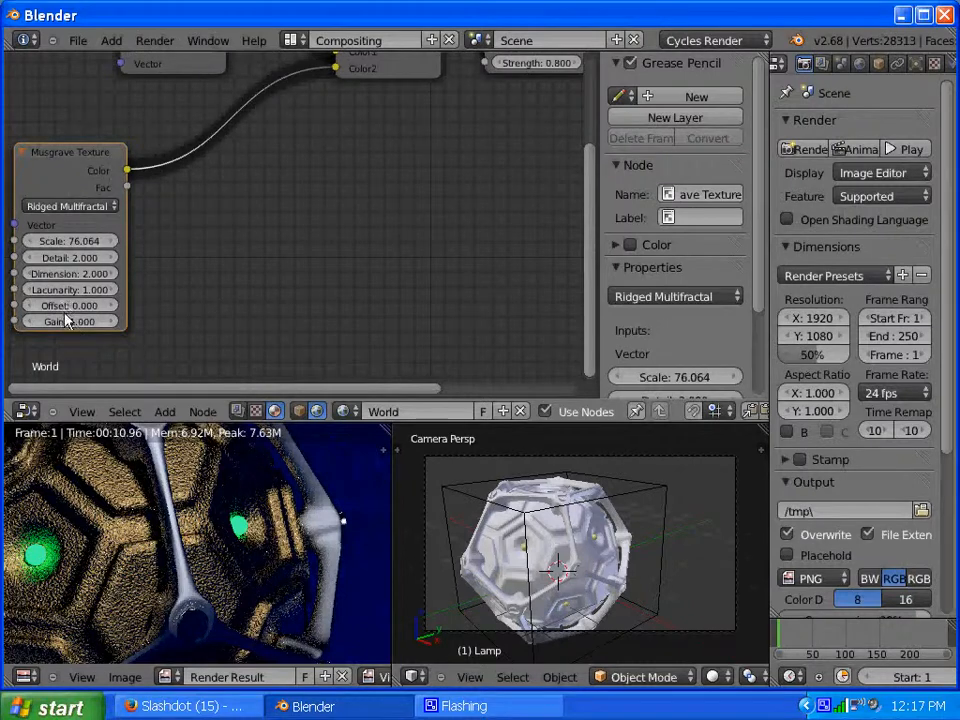
drag(60, 324, 95, 325)
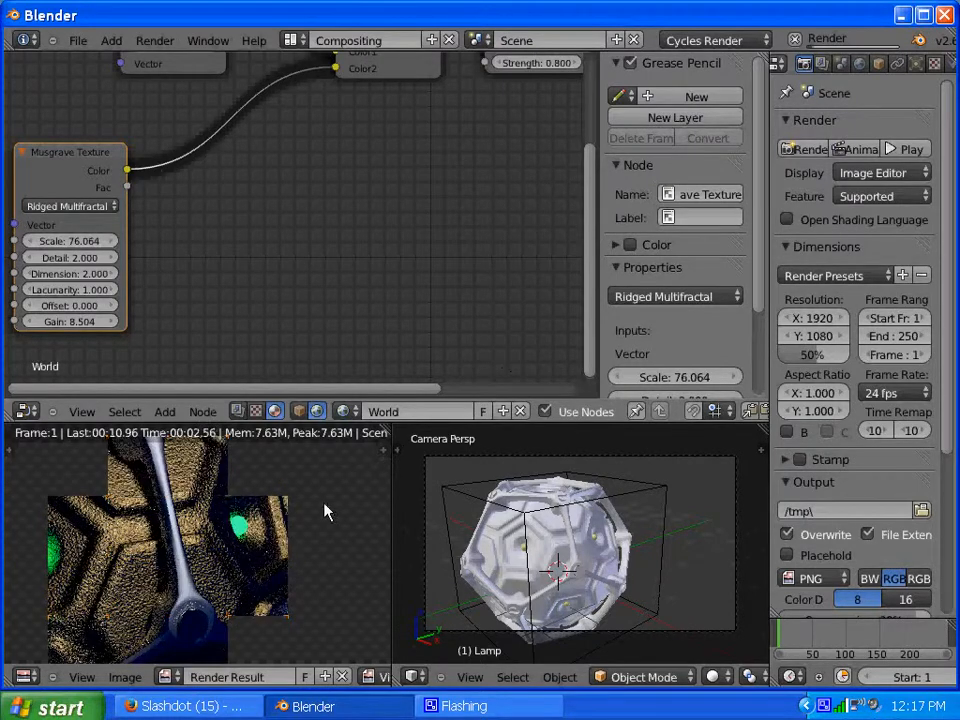
middle_drag(312, 508, 270, 535)
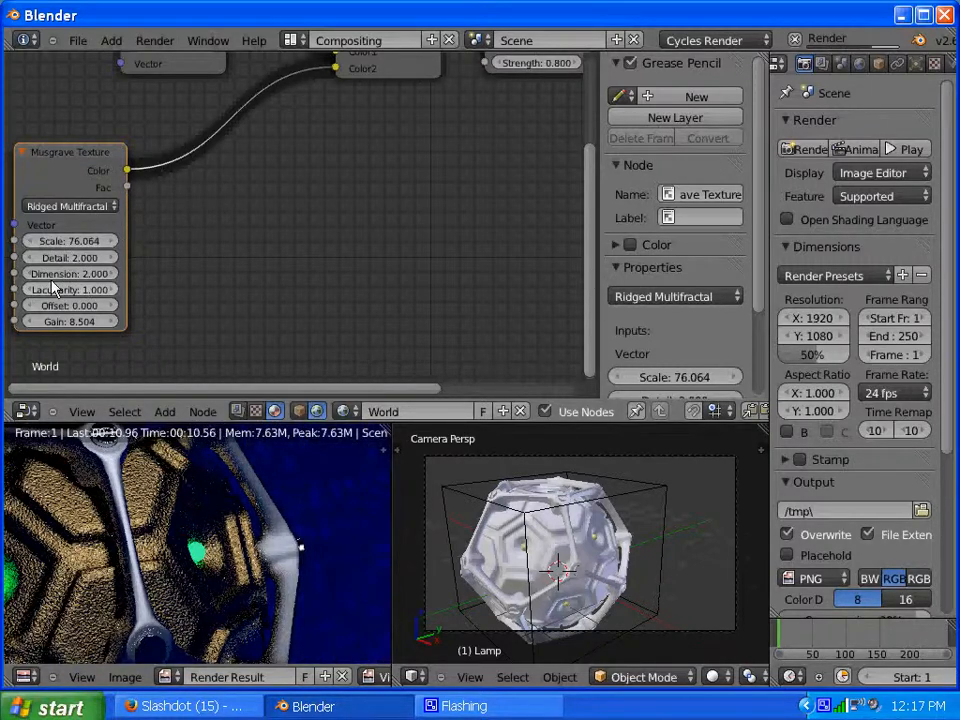
drag(53, 289, 80, 273)
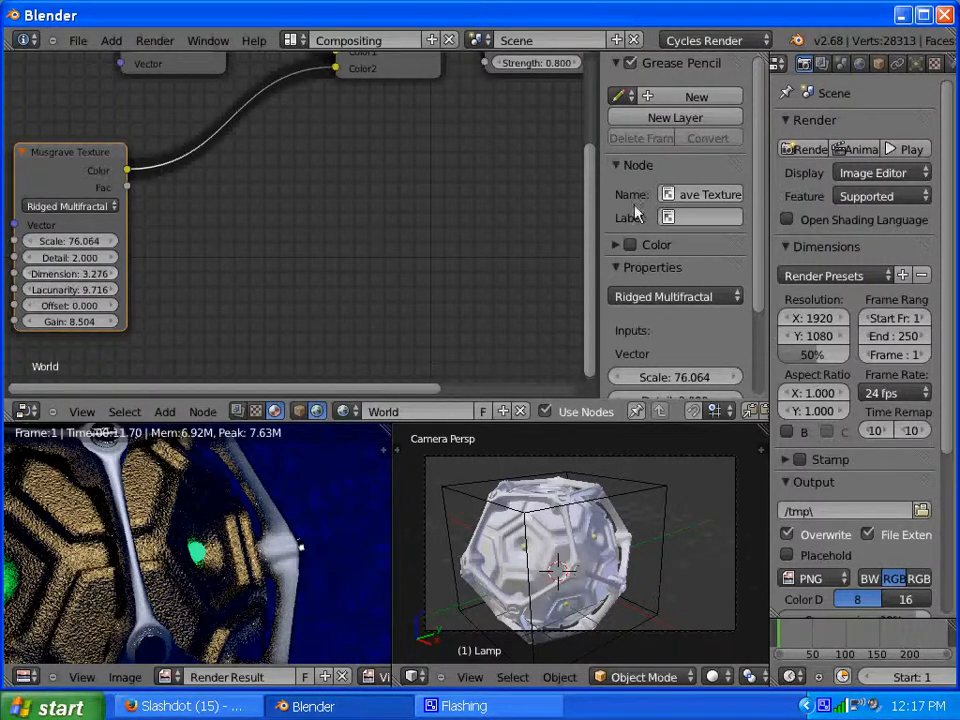
click(810, 150)
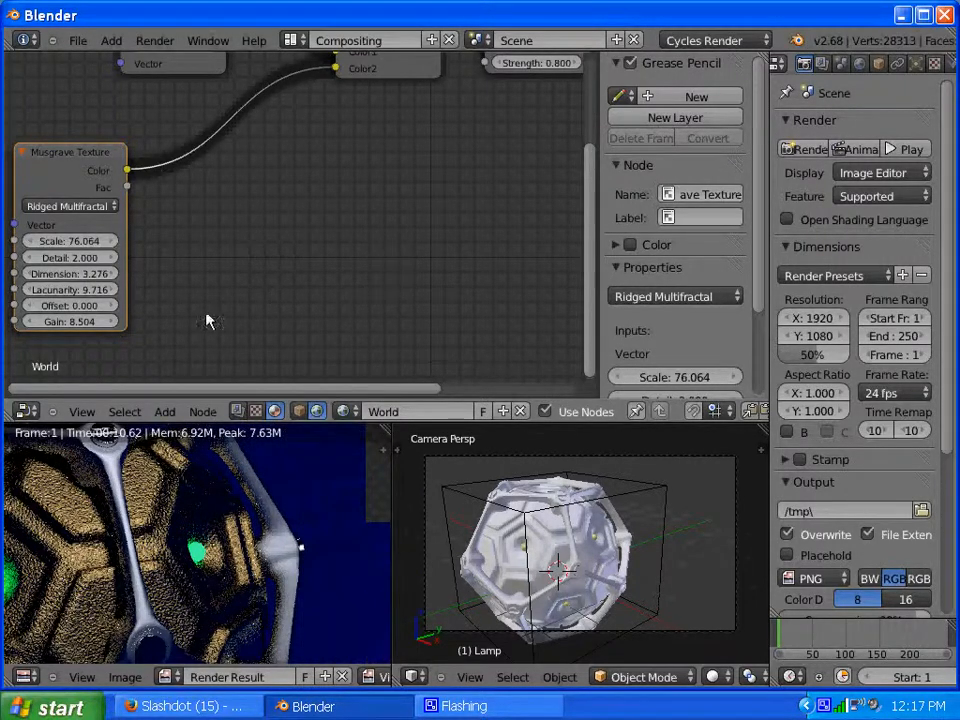
Insert a Bright/Contrast node into the Musgrave-to-Overlay link, set Bright to 0.272 and Contrast to 31.033, and test-render.
click(165, 411)
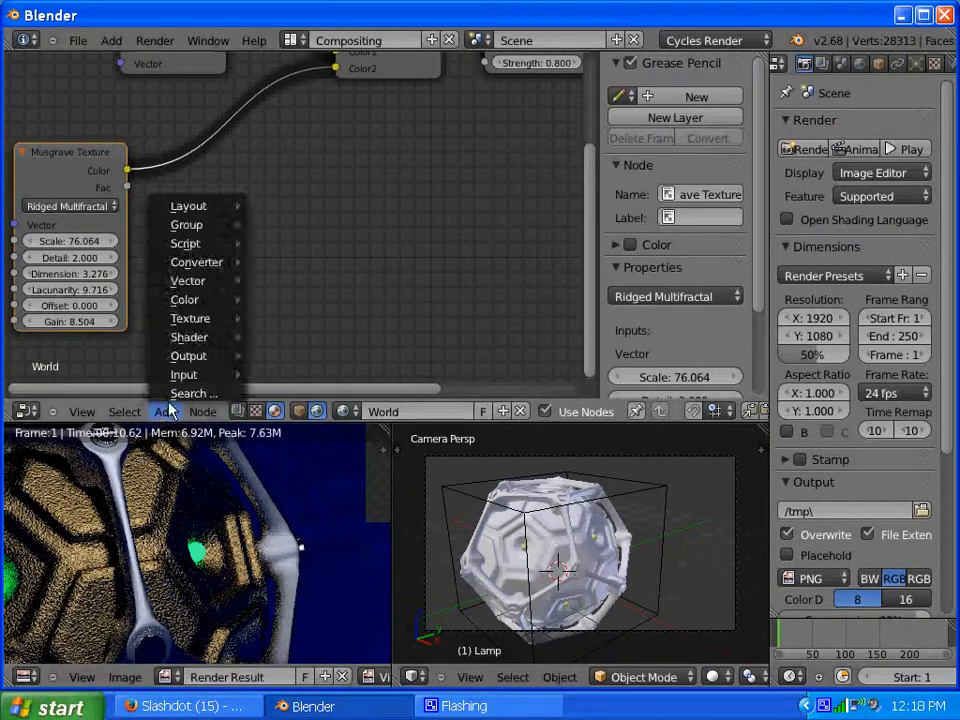
mouse_move(196, 352)
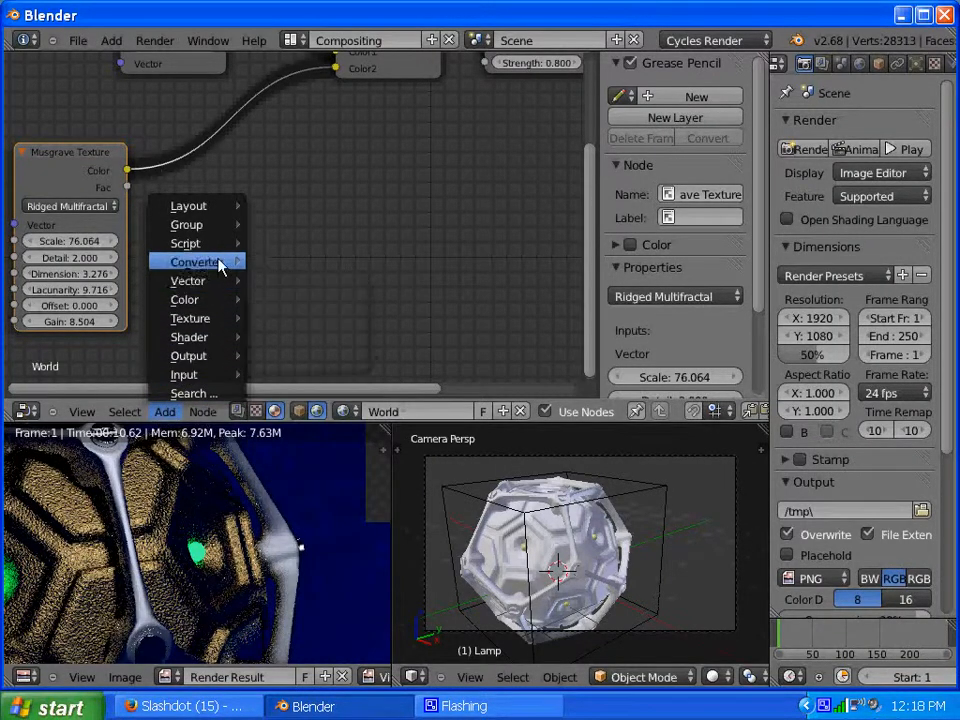
mouse_move(220, 263)
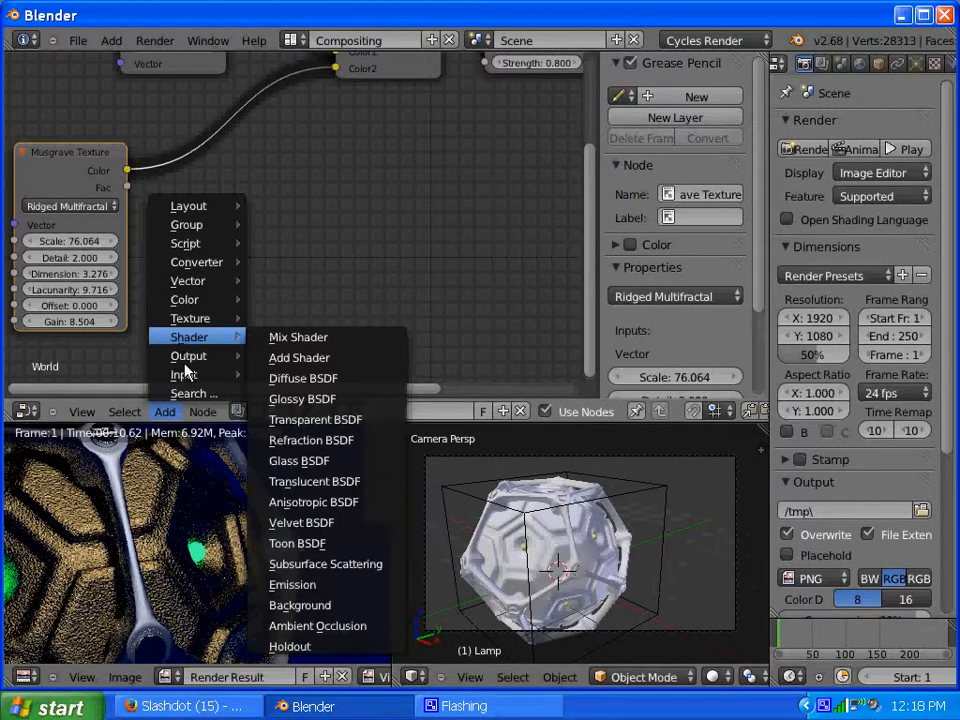
mouse_move(181, 379)
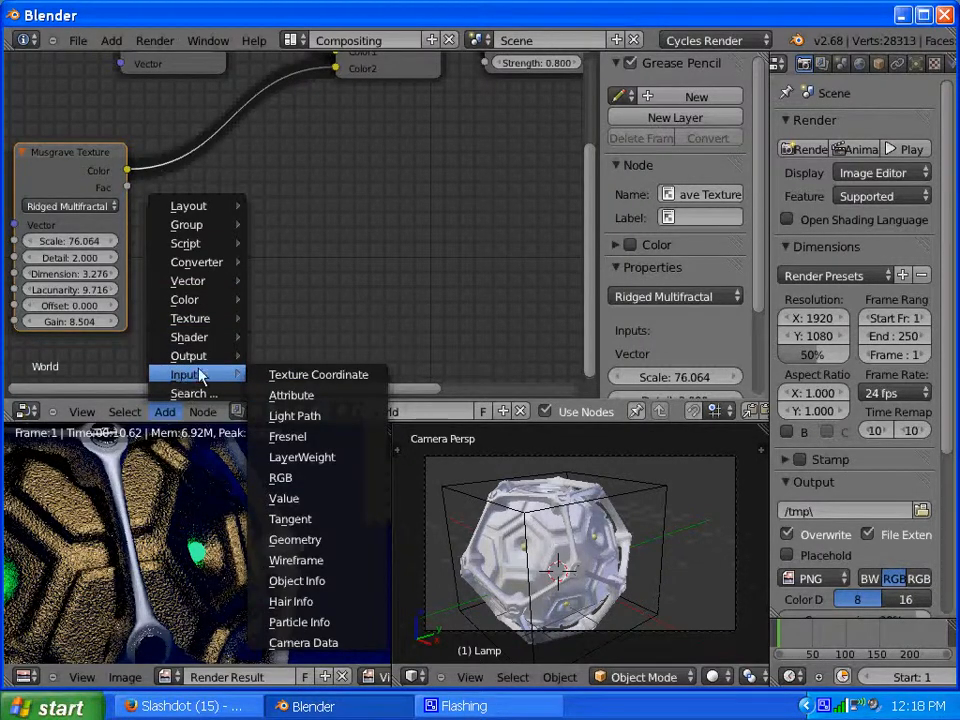
mouse_move(208, 310)
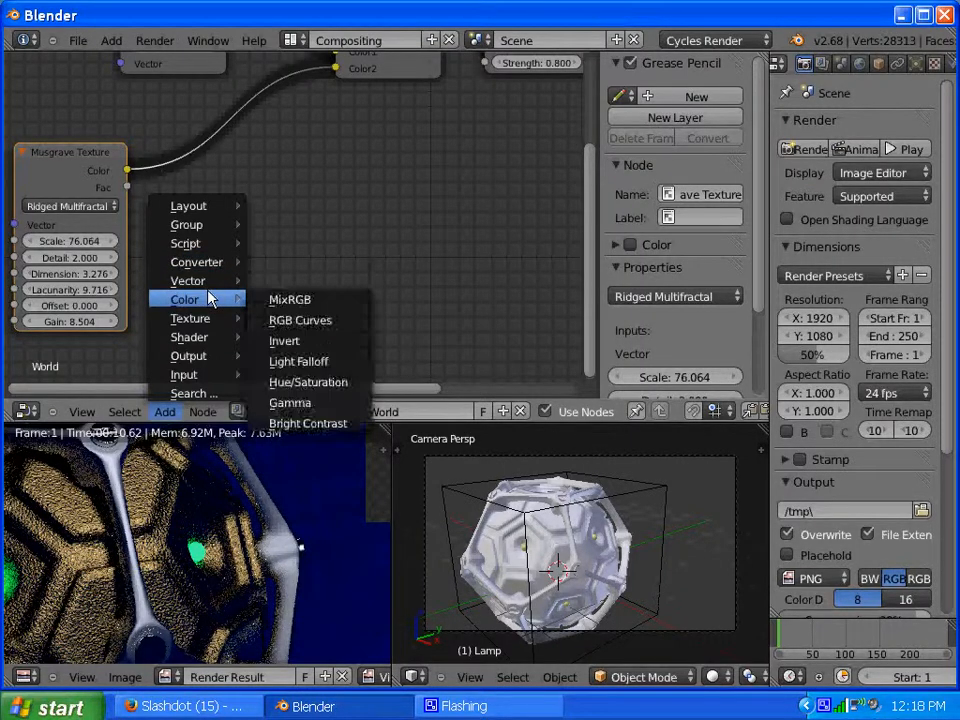
click(306, 423)
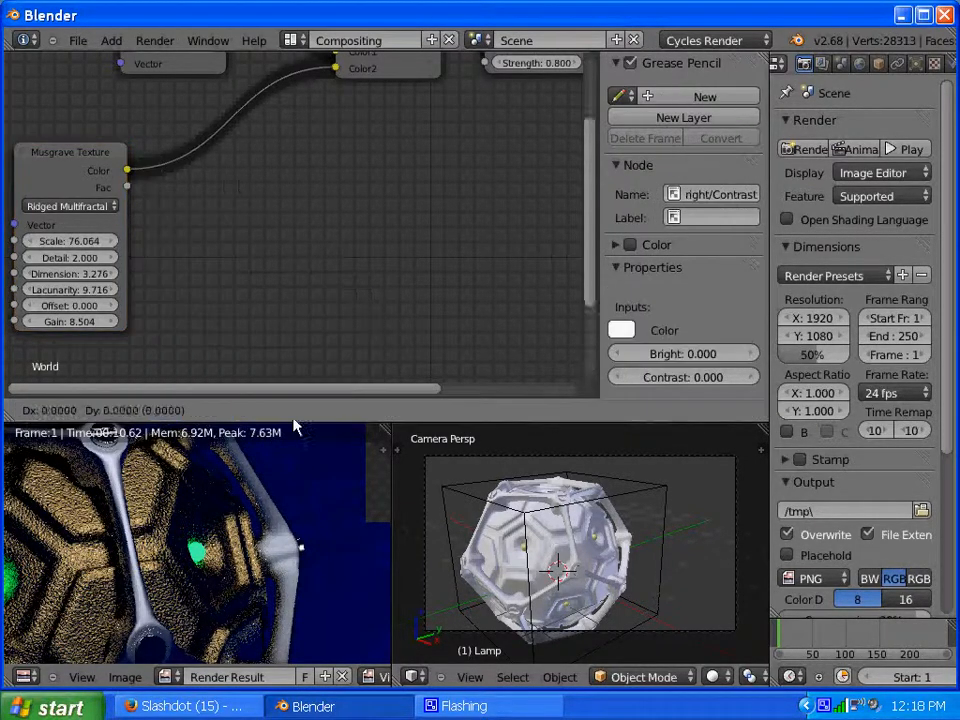
click(222, 140)
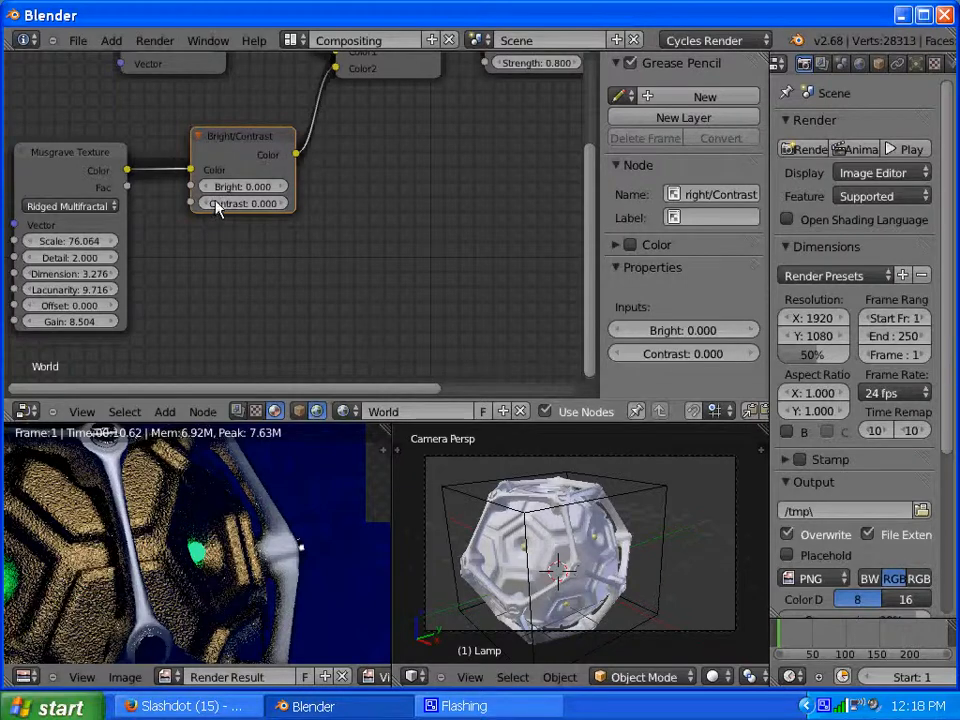
drag(226, 193, 433, 206)
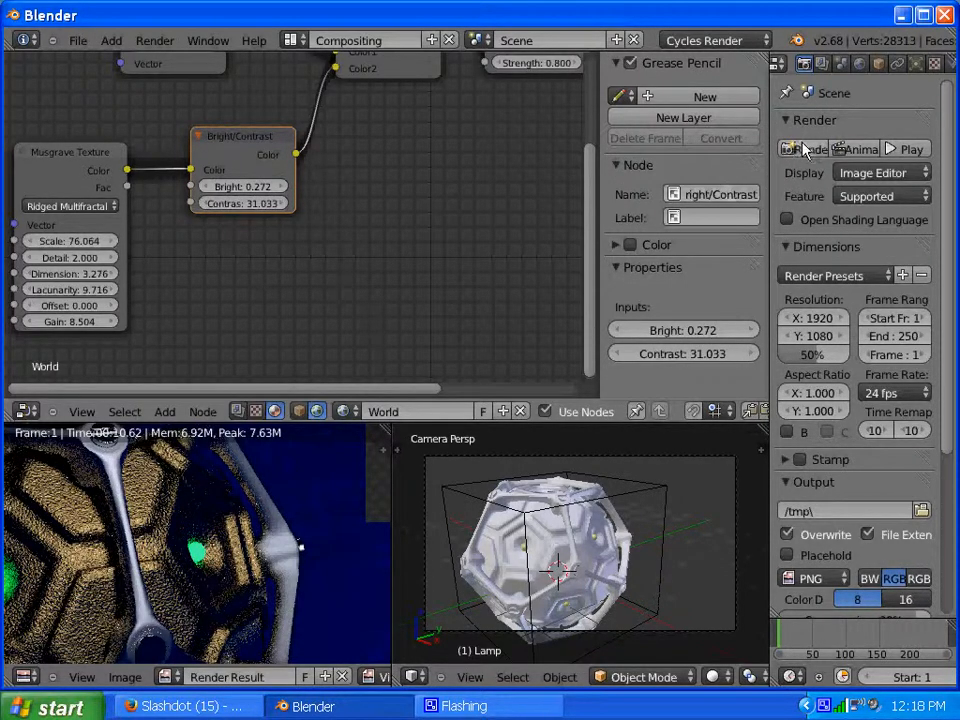
click(806, 150)
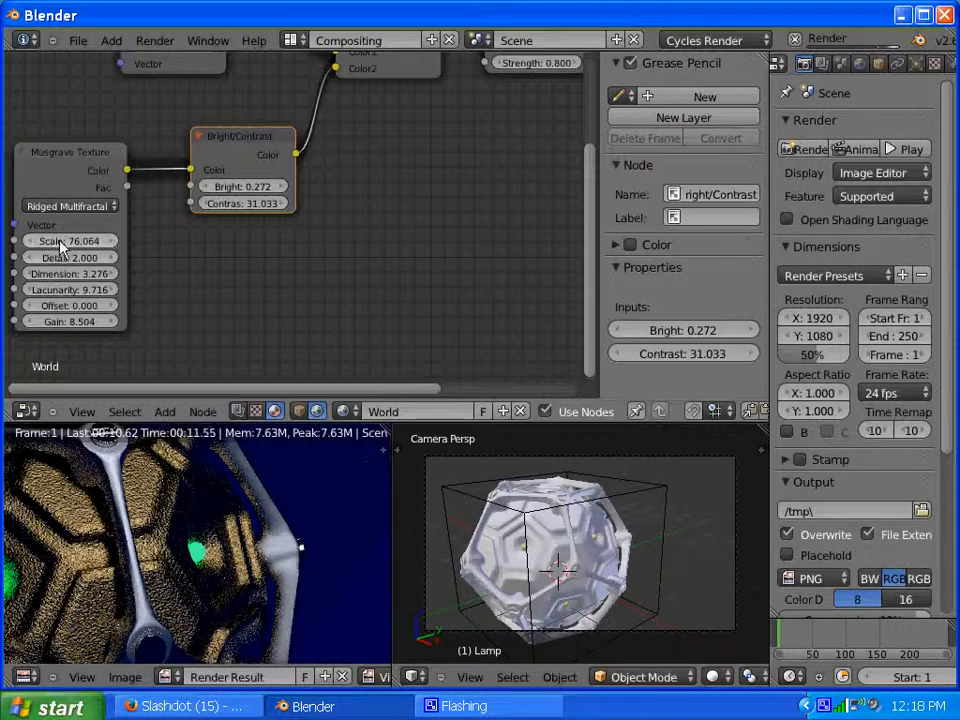
Set the Musgrave Texture's Scale to 50.972, Detail to 2.082, Dimension to 8.324 and Lacunarity to 5.416, and test-render.
drag(62, 247, 29, 248)
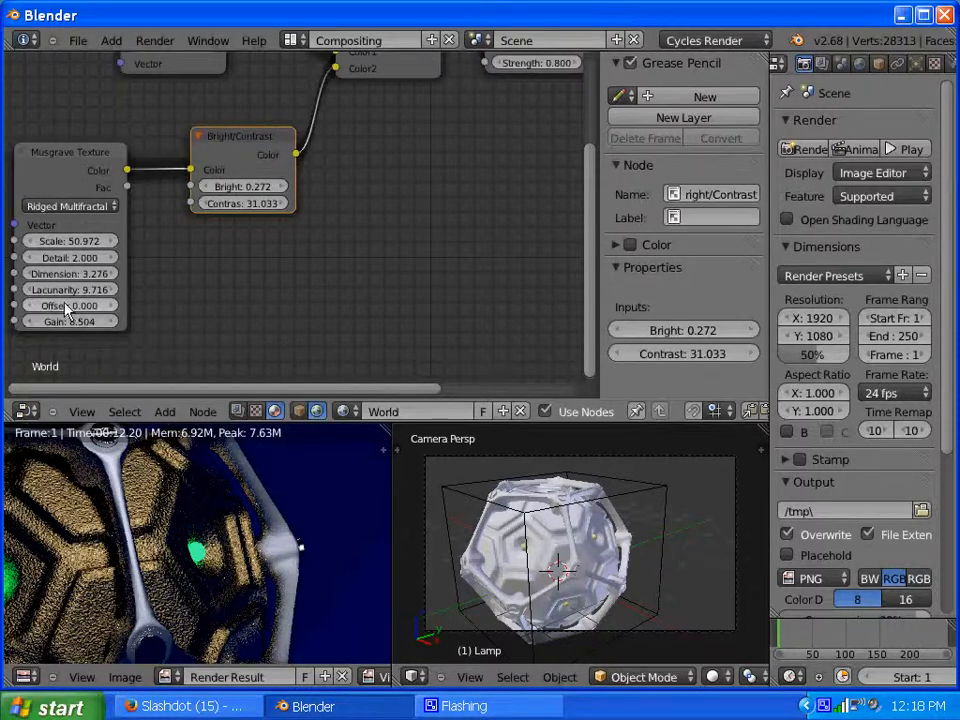
drag(71, 295, 97, 258)
click(810, 148)
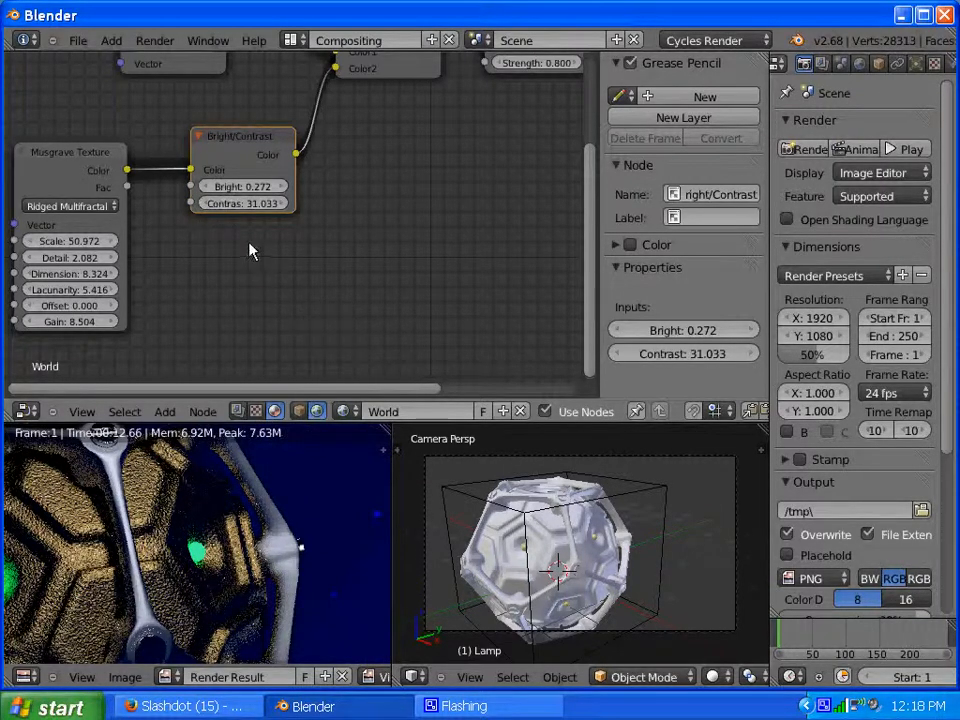
Raise the Bright/Contrast node's Contrast considerably further and test-render the scene in the Default screen layout.
drag(229, 204, 420, 207)
click(291, 40)
click(302, 124)
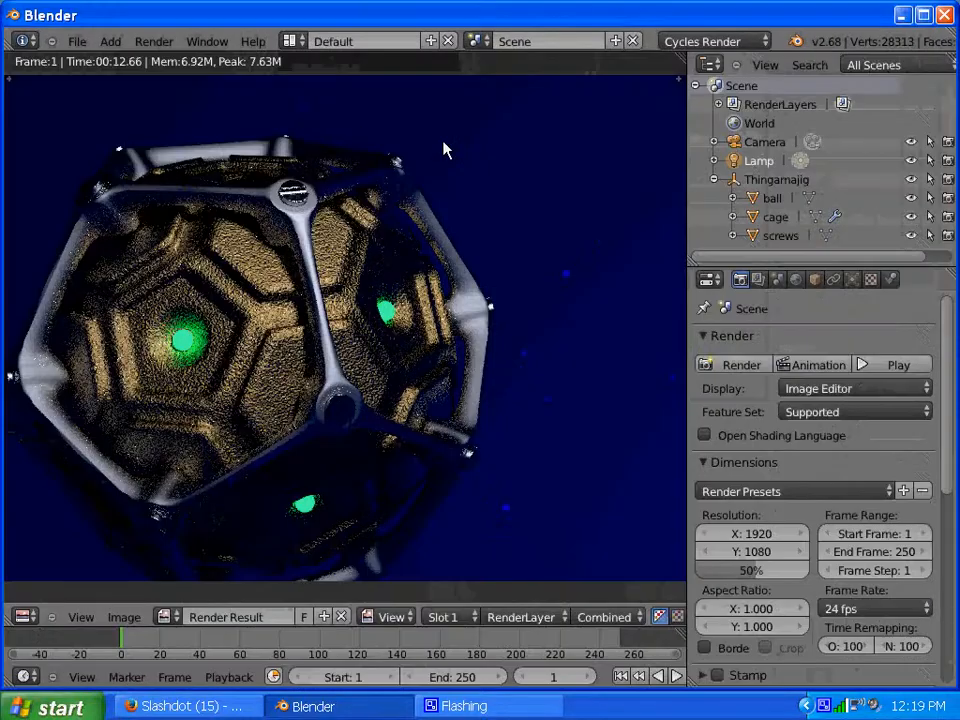
click(737, 365)
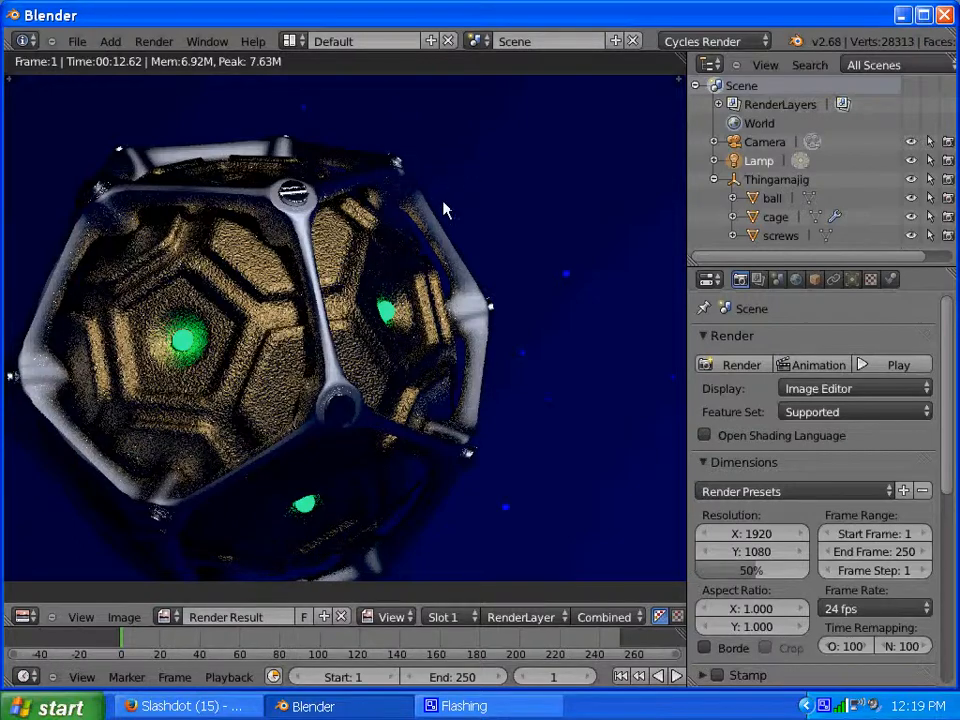
In the Compositing layout, set the Musgrave Texture's Scale to 52.284 and test-render the Bright/Contrast node's Bright at 0.562 and 1.185.
key(Escape)
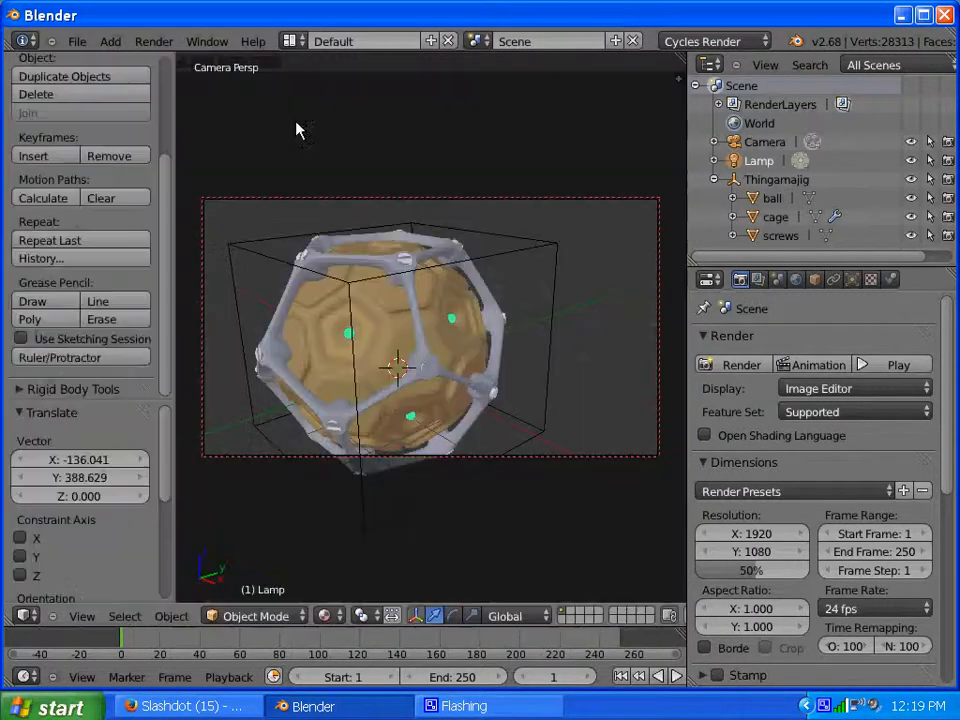
click(296, 42)
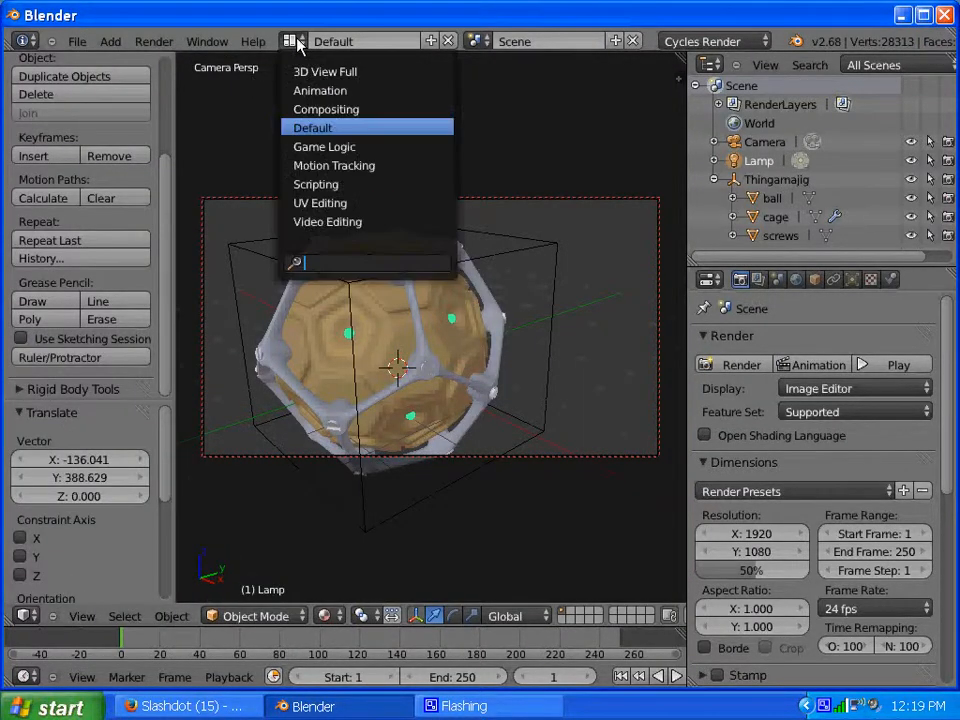
click(320, 110)
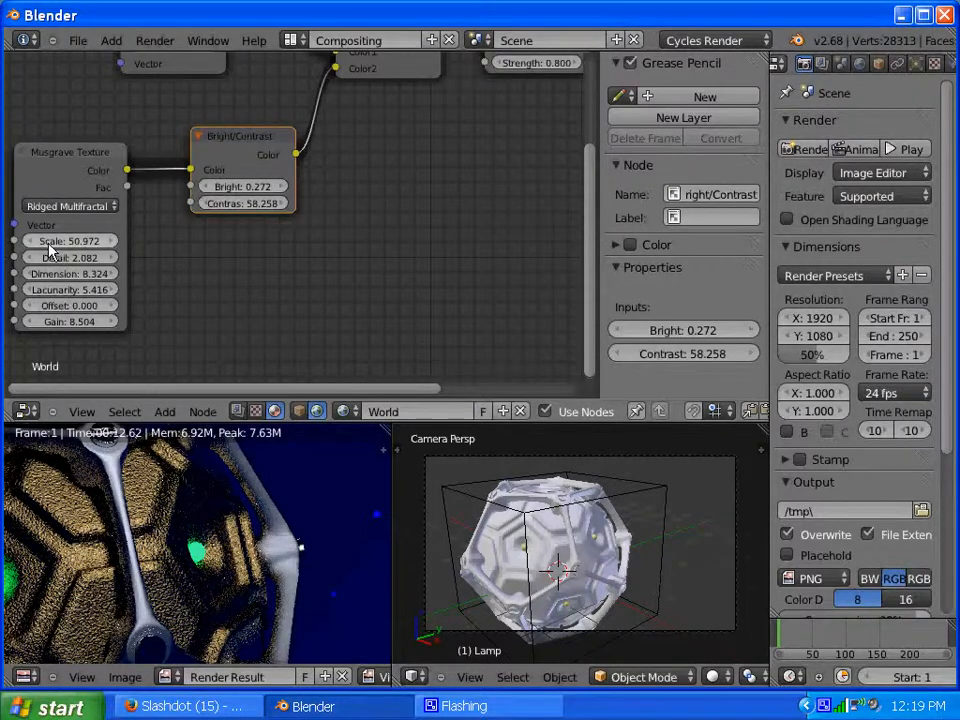
drag(46, 244, 59, 244)
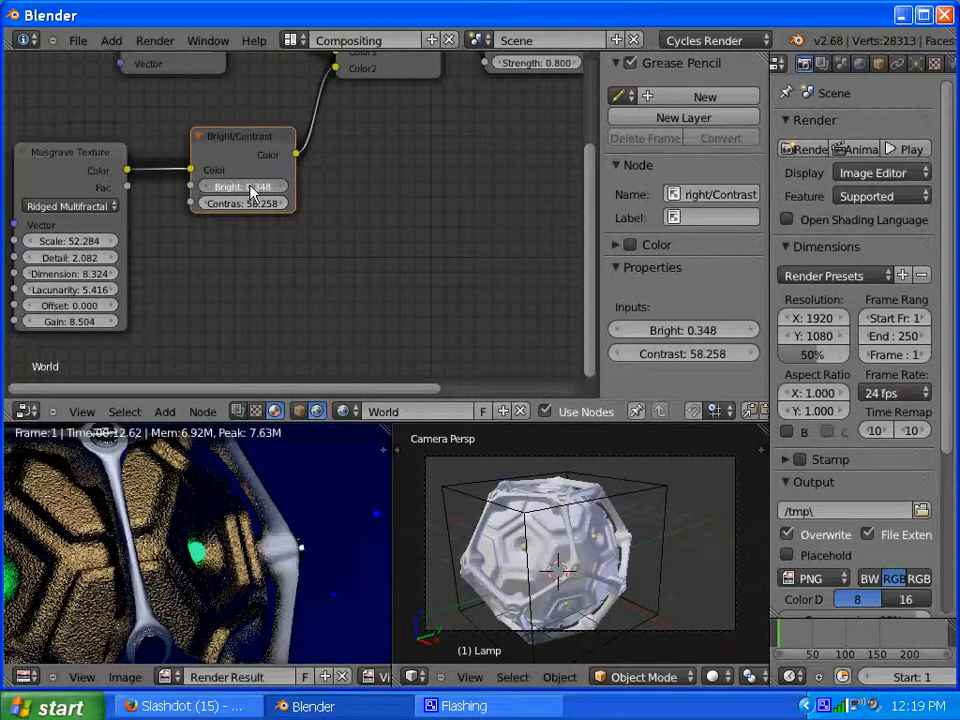
drag(251, 193, 265, 187)
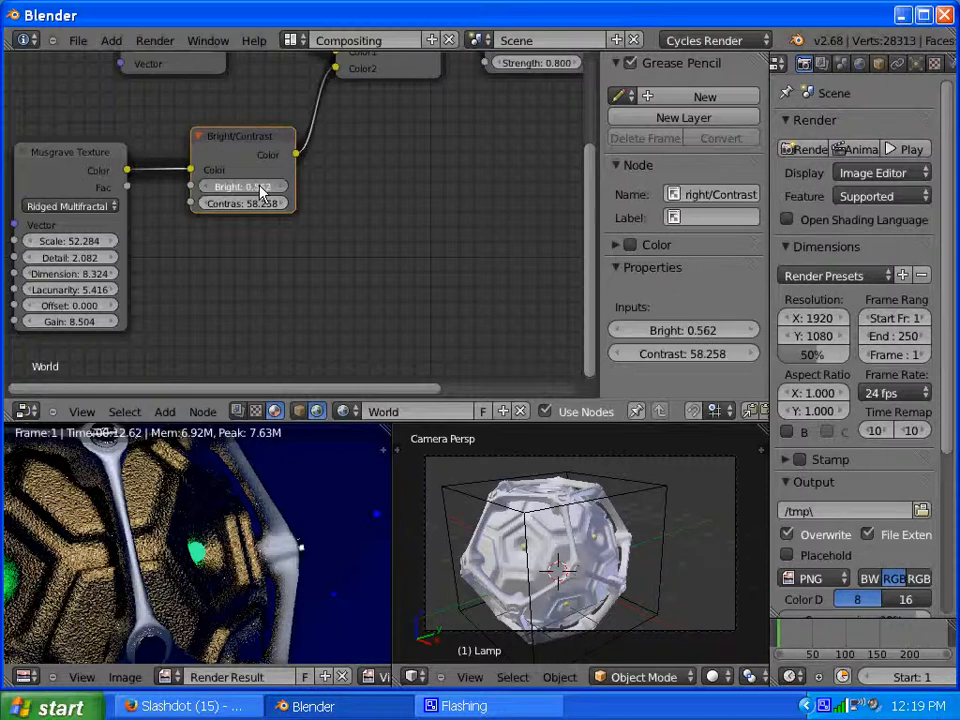
click(810, 148)
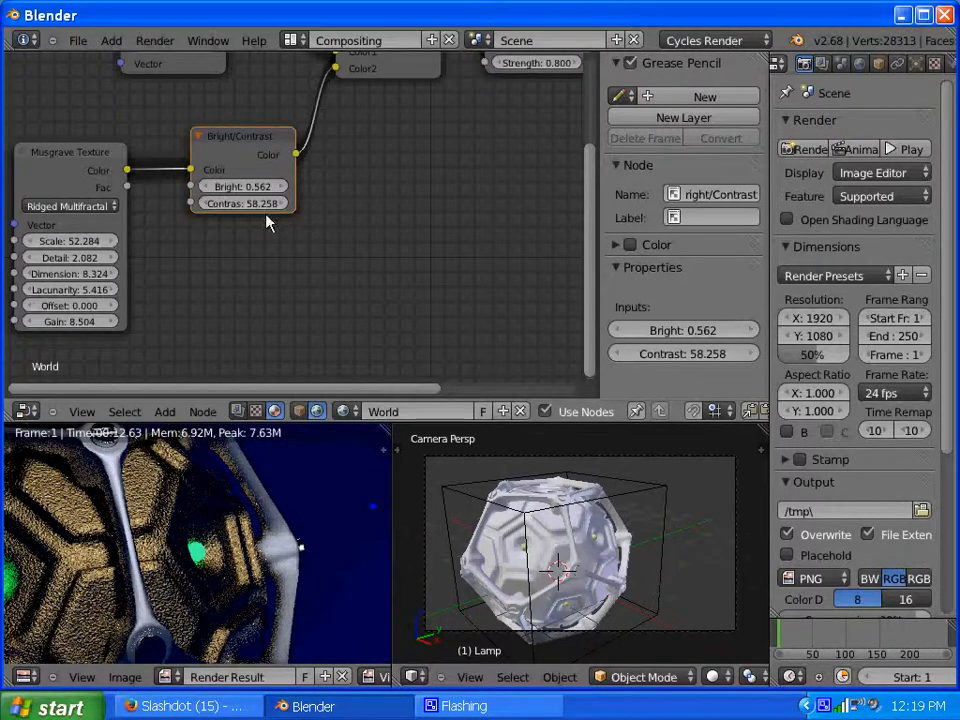
drag(215, 190, 304, 189)
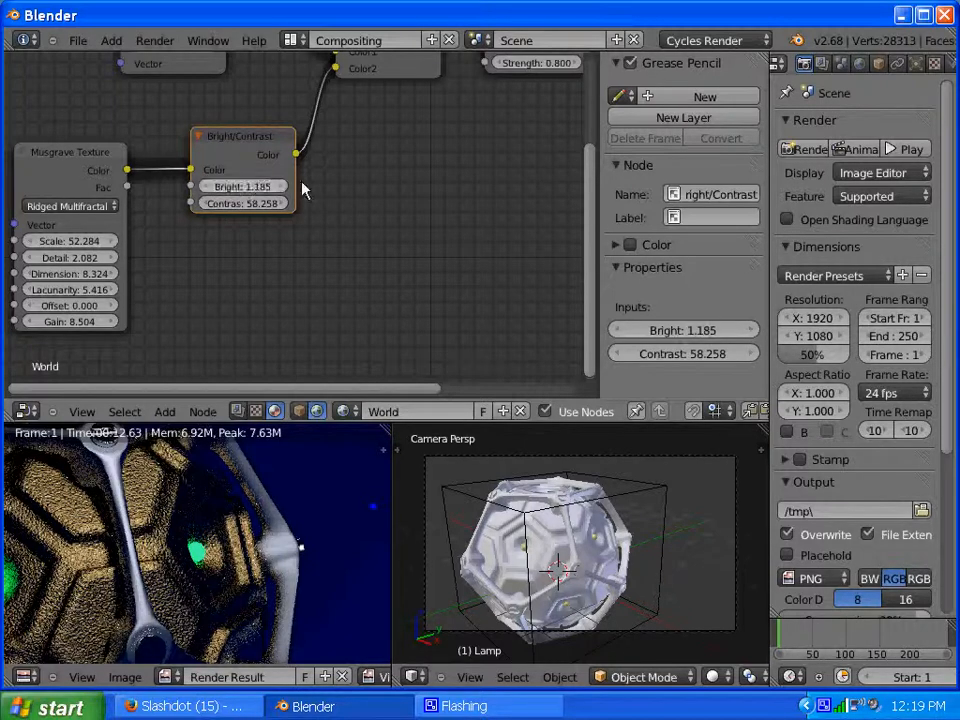
click(806, 150)
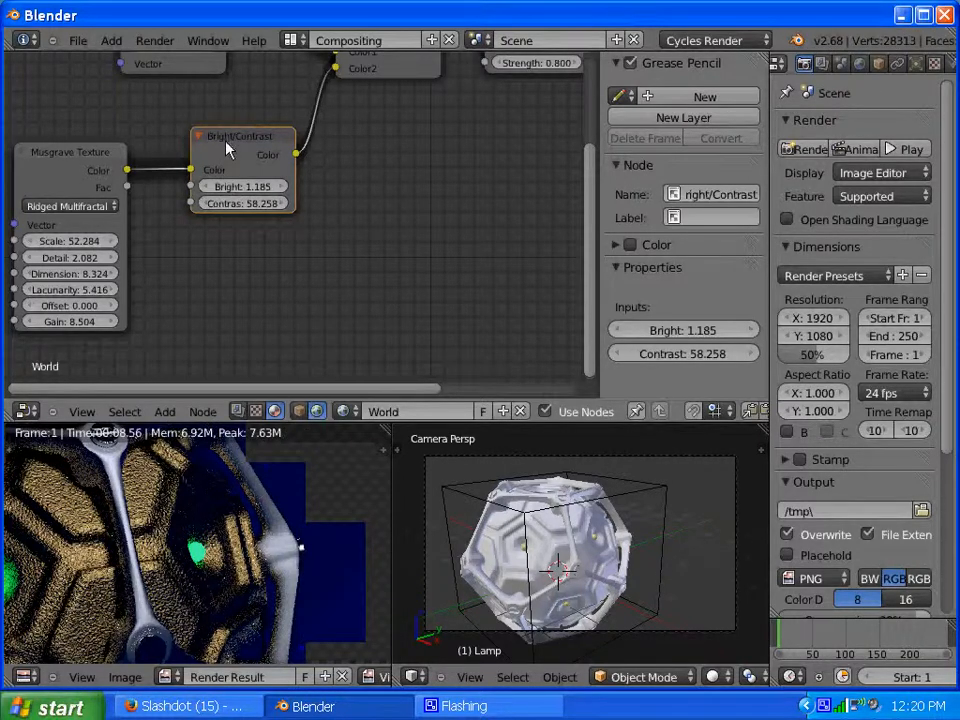
Replace the Bright/Contrast node with a Math node set to Power beside the Musgrave Texture.
key(x)
click(165, 412)
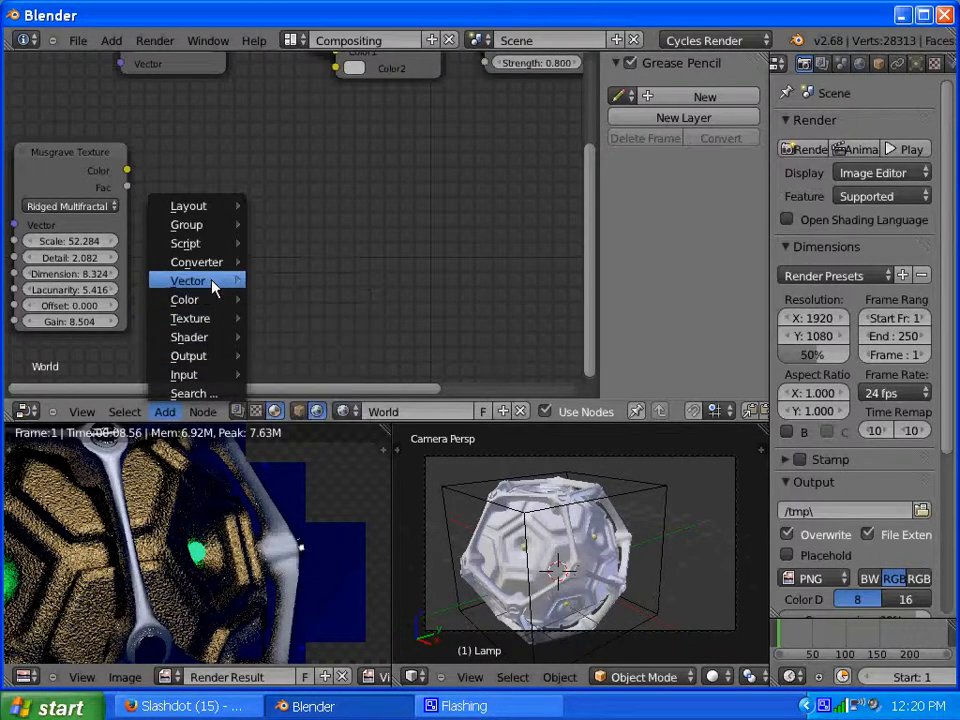
mouse_move(213, 287)
mouse_move(225, 265)
click(285, 259)
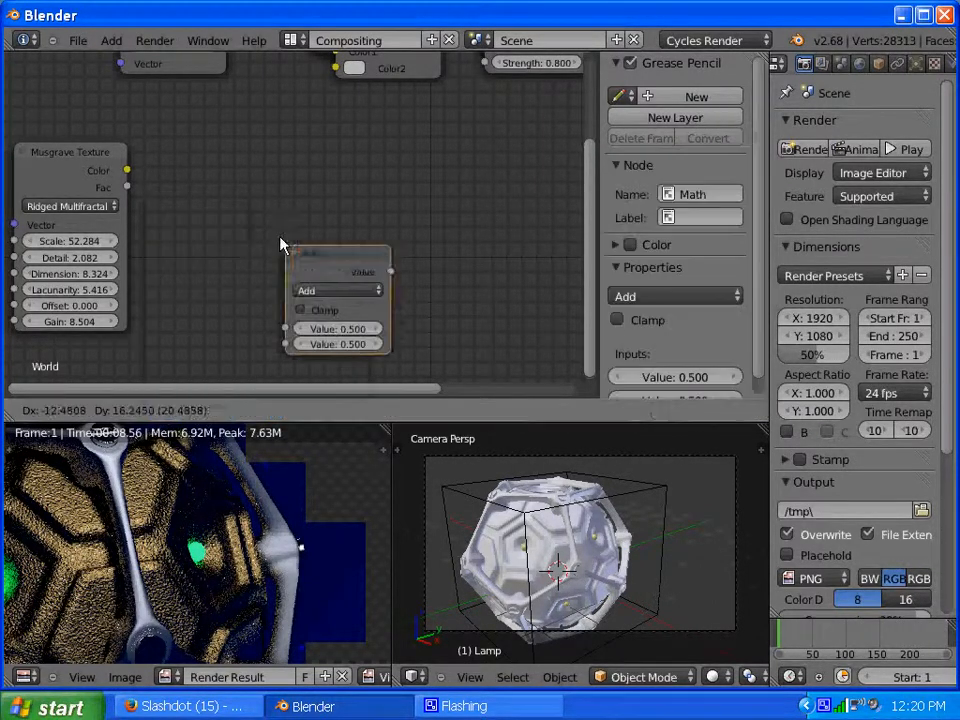
click(174, 131)
click(224, 169)
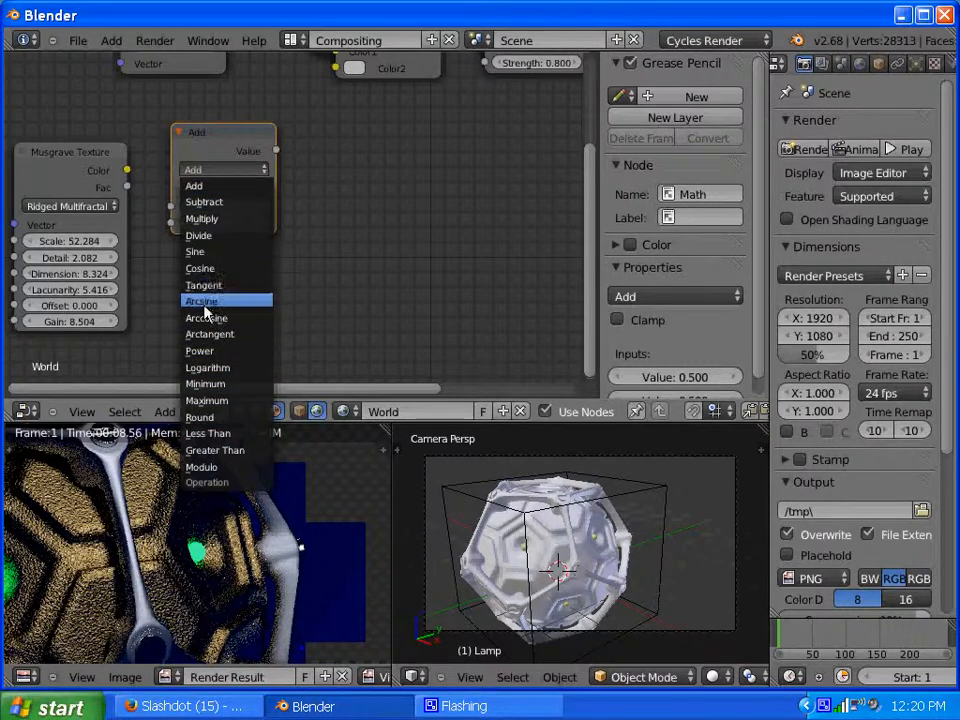
click(205, 351)
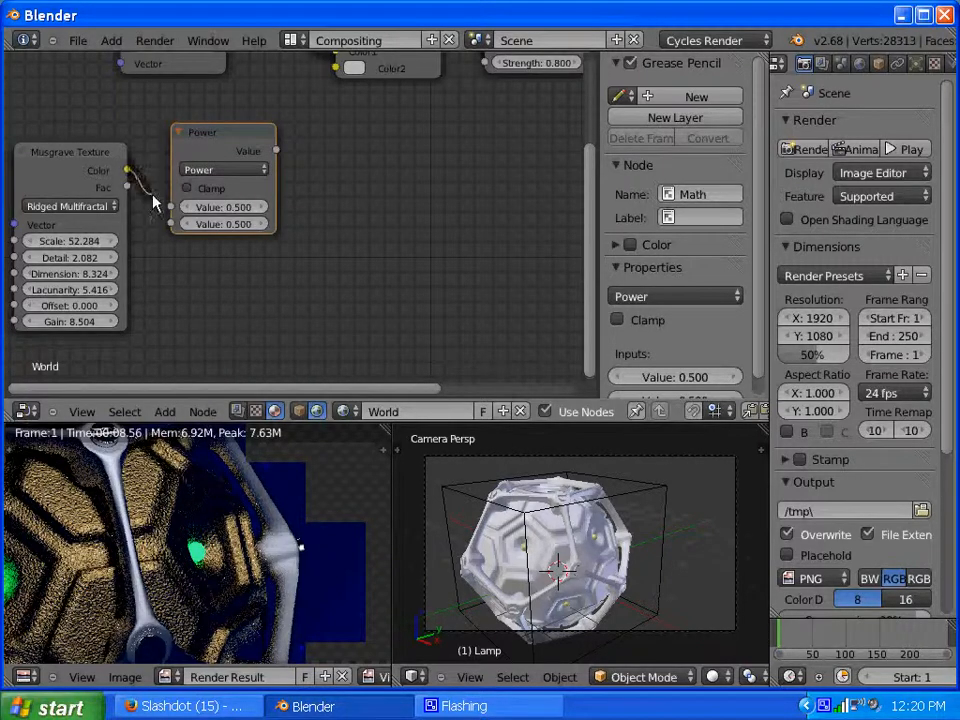
Link the Musgrave Color through the Power node to the Overlay's Color2, set its exponent value to 8.742, and test-render.
drag(153, 202, 171, 207)
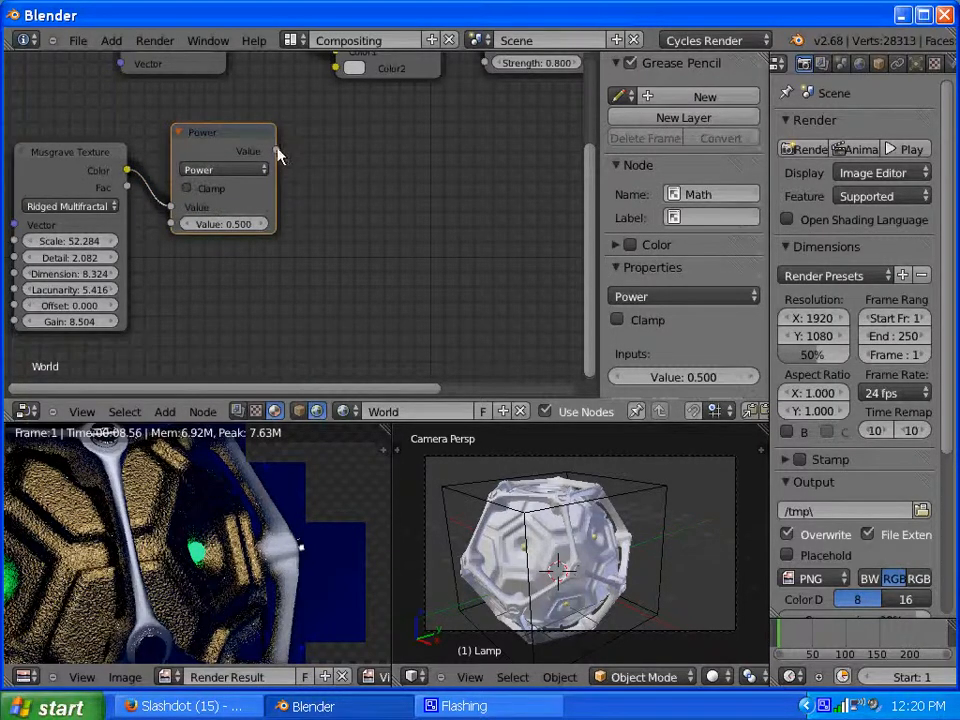
drag(277, 151, 335, 75)
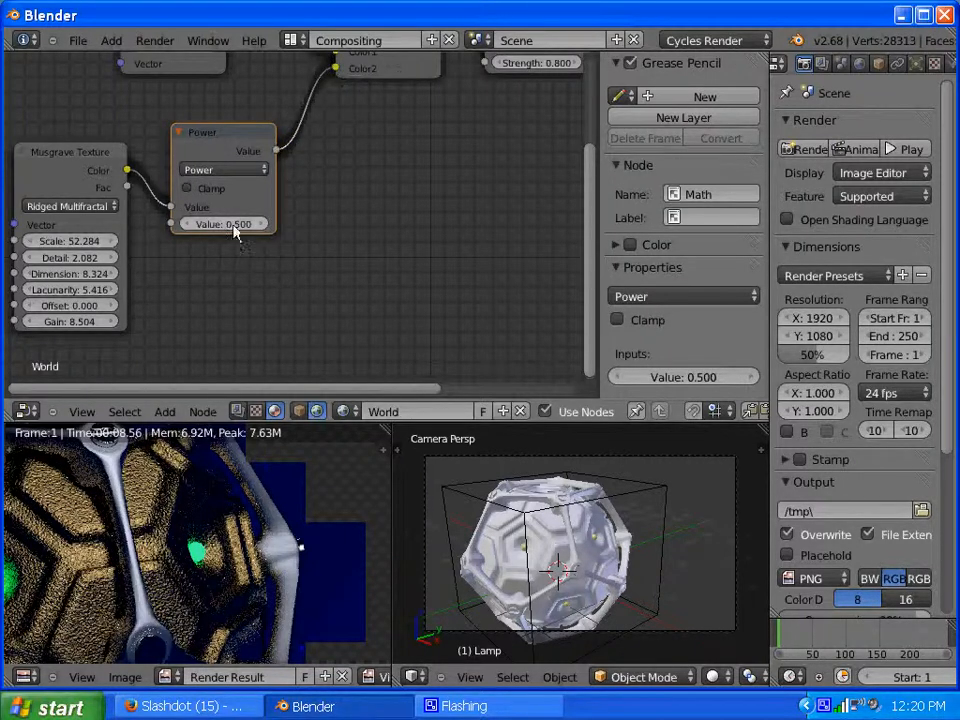
drag(236, 228, 246, 229)
click(799, 149)
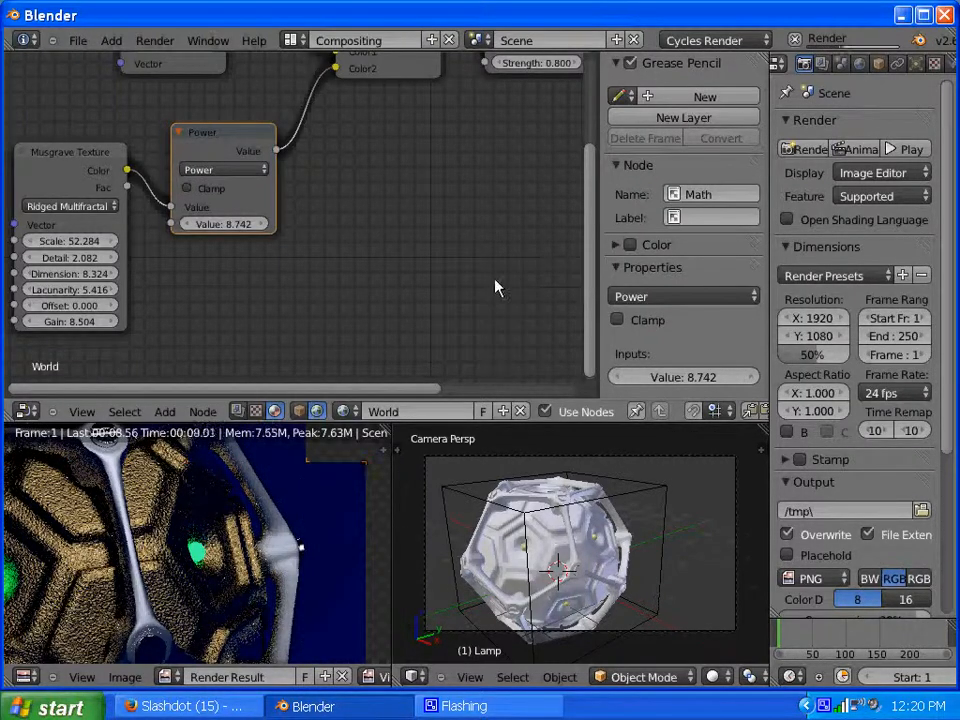
Change the blend type of the Overlay mix node to Screen and test-render the scene.
drag(585, 255, 597, 142)
click(422, 145)
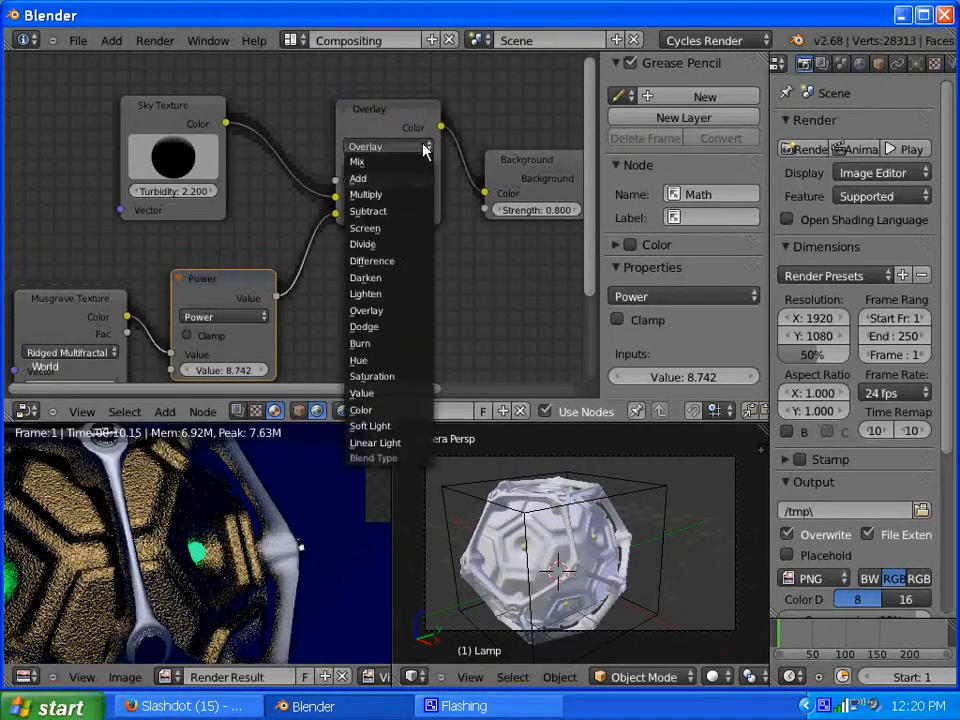
click(389, 230)
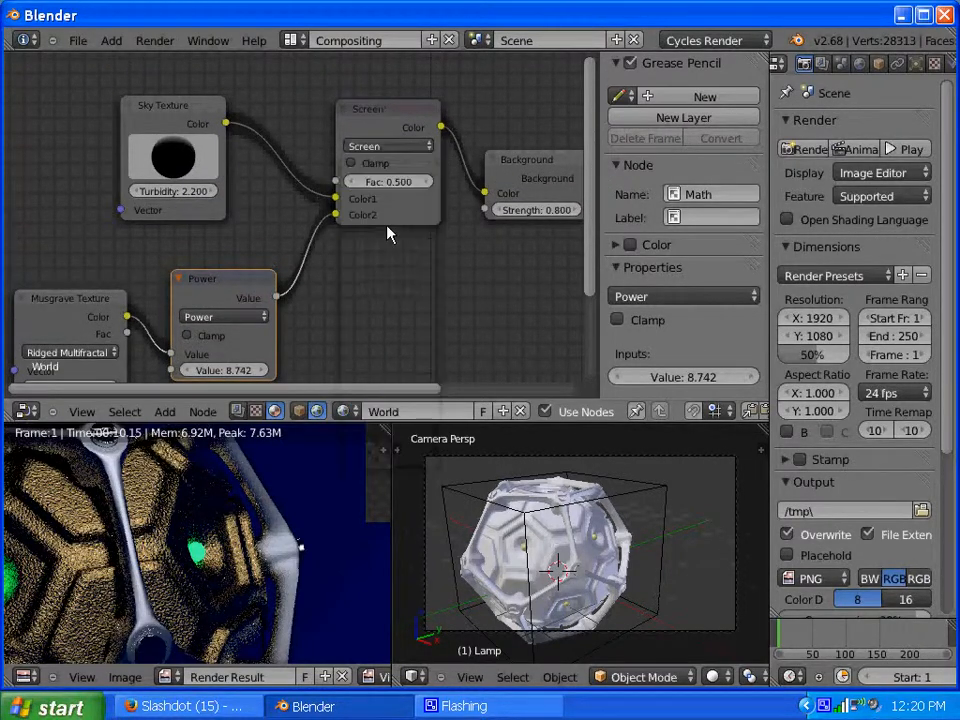
click(800, 149)
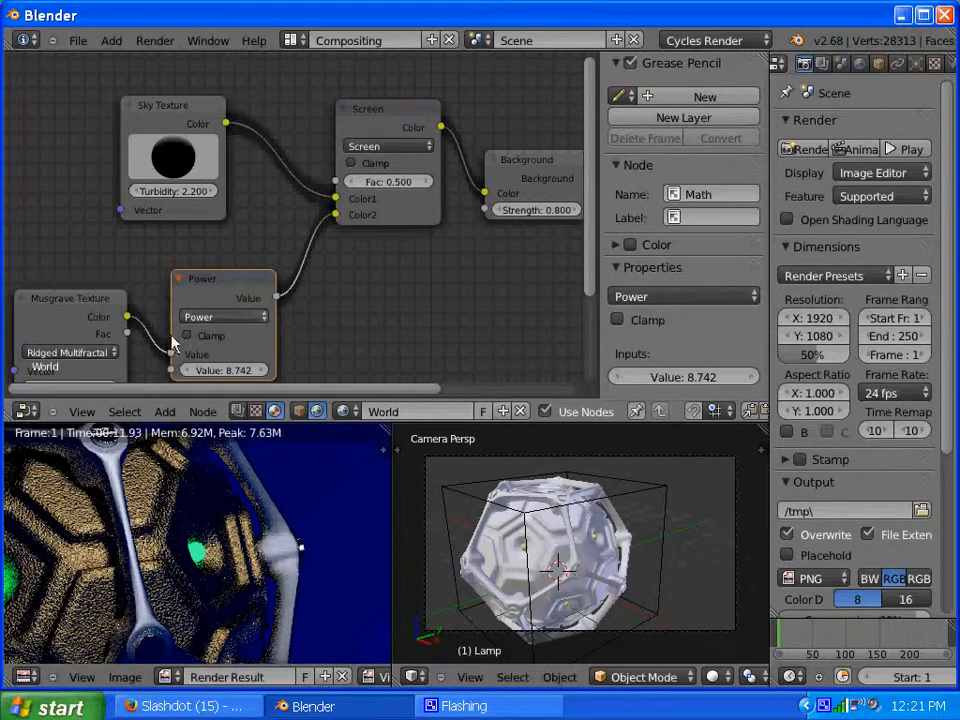
Replace the Power node with a Bright/Contrast node linked between the Musgrave Color output and the Screen node's Color2.
key(x)
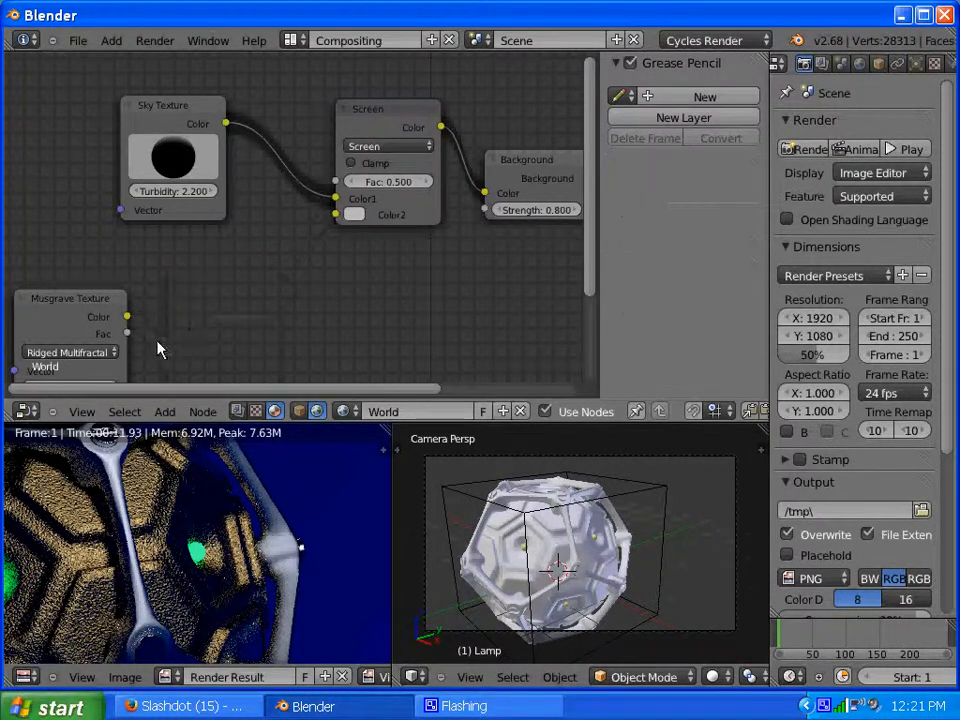
click(163, 411)
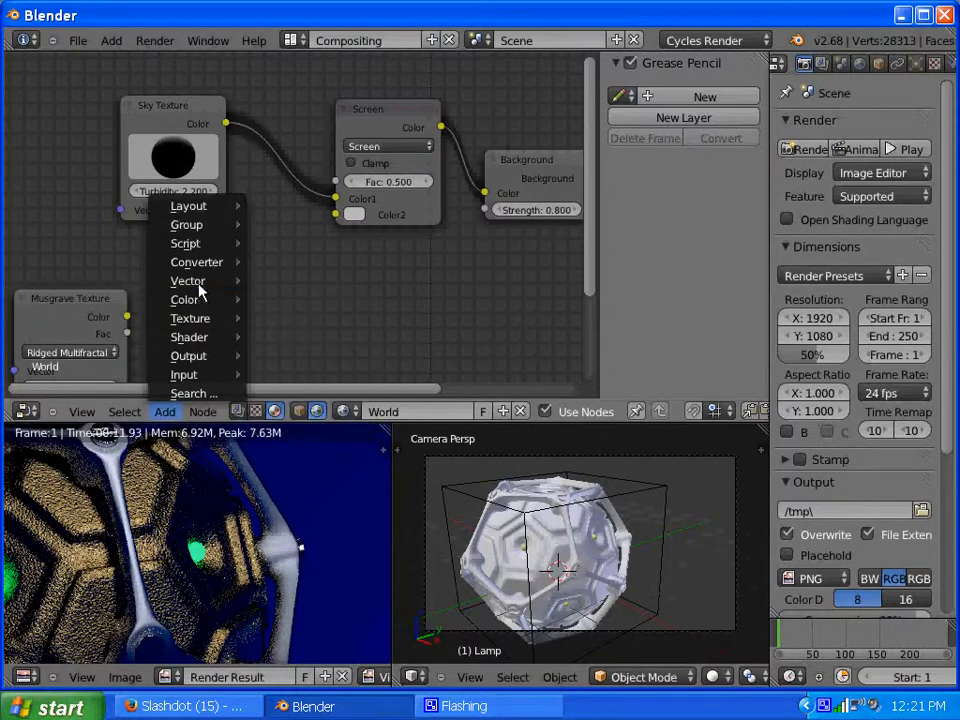
mouse_move(198, 302)
click(285, 423)
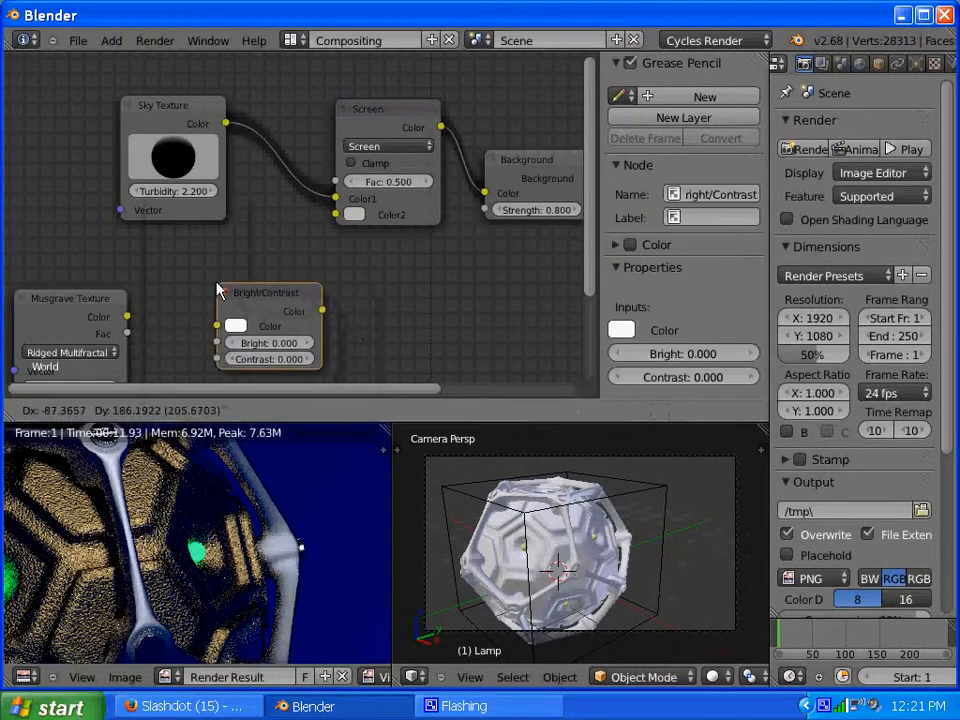
click(190, 262)
drag(127, 316, 189, 297)
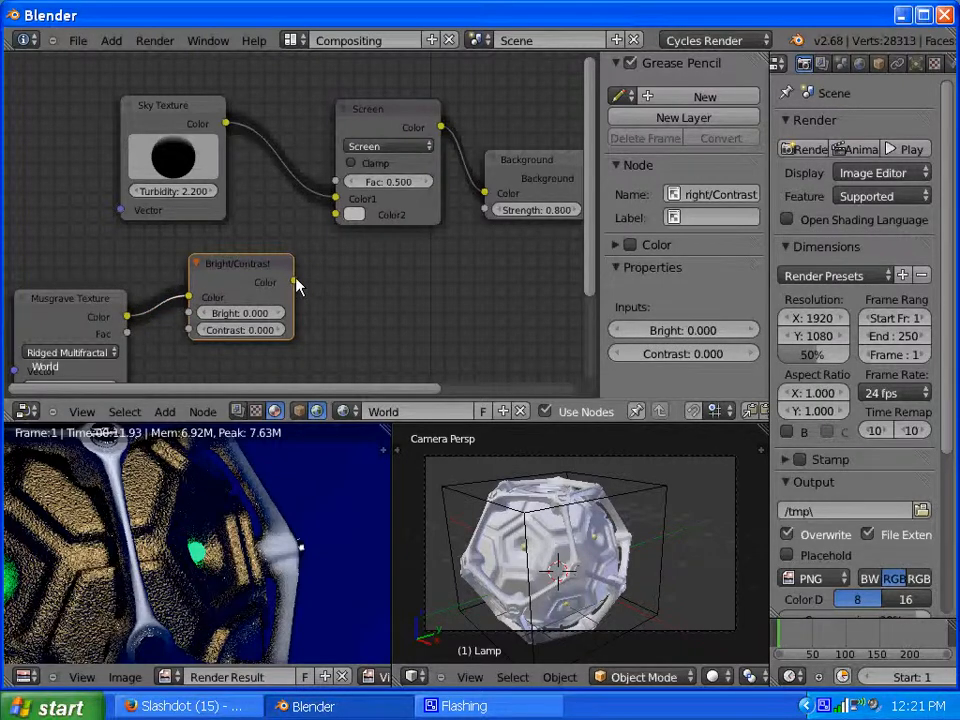
drag(295, 283, 336, 214)
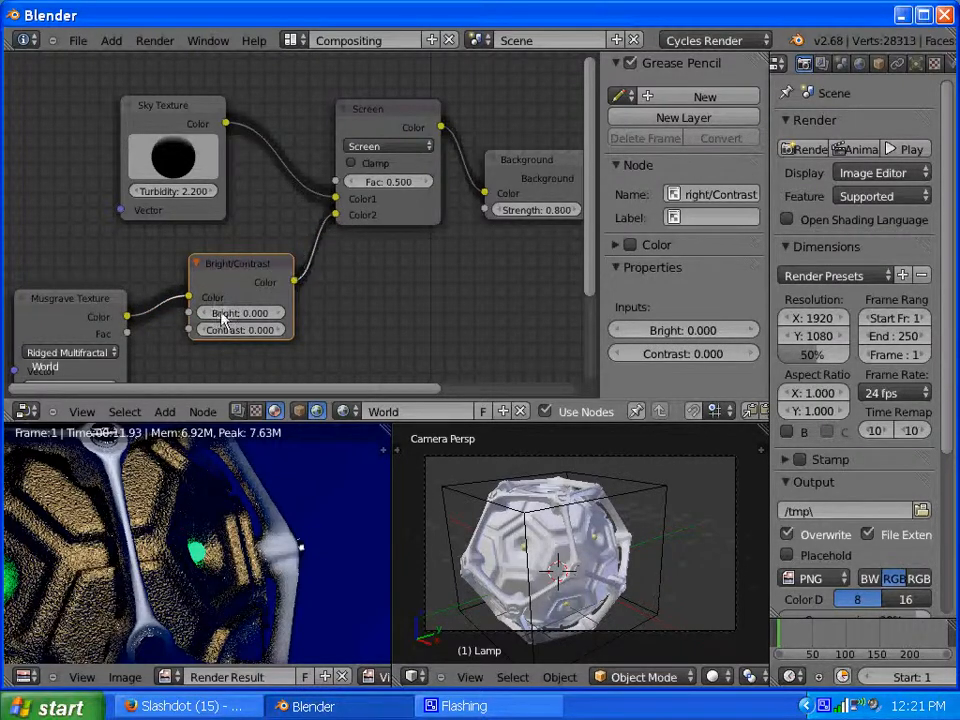
Set the Bright/Contrast node's Bright to 0.376 and Contrast to 54.200, and test-render, including in the Default screen layout.
mouse_move(223, 317)
mouse_down()
mouse_move(253, 317)
mouse_move(216, 326)
mouse_up()
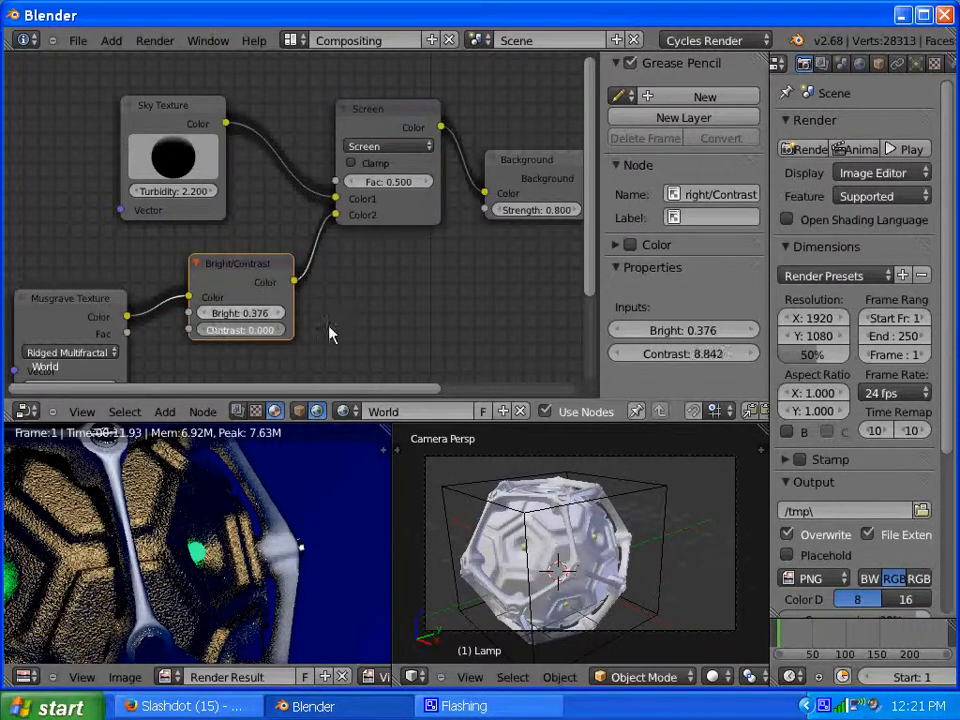
drag(331, 335, 484, 330)
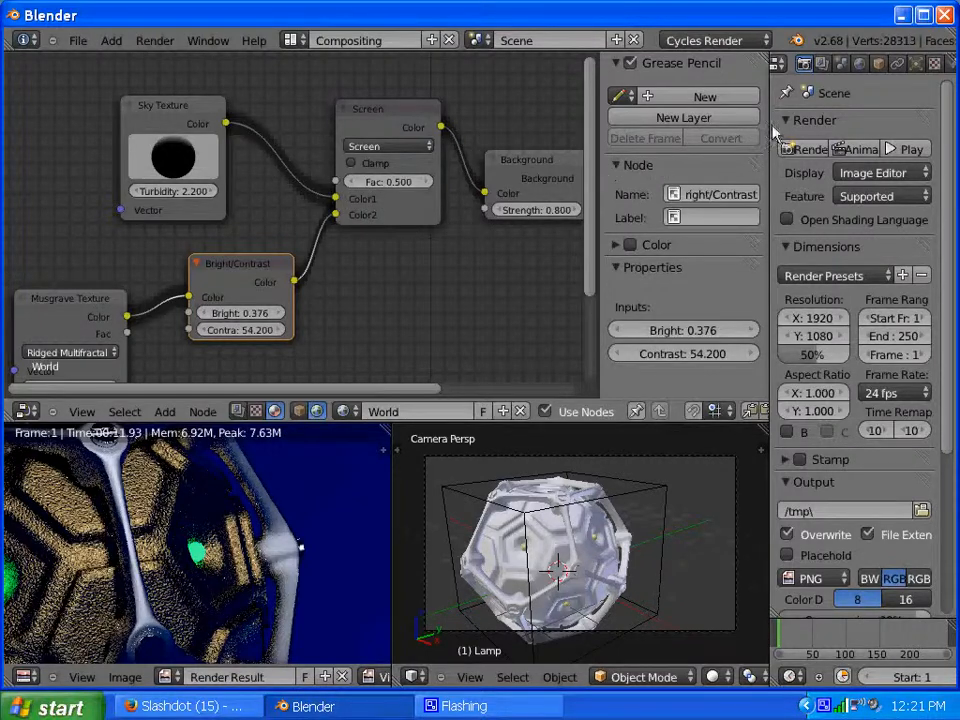
click(796, 149)
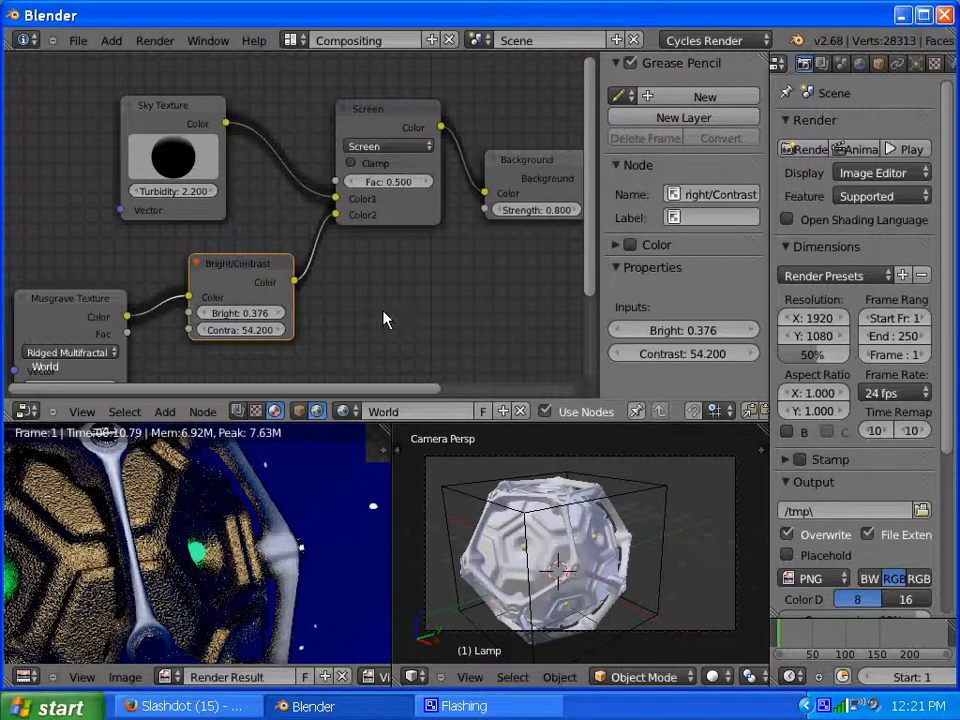
click(290, 40)
click(310, 127)
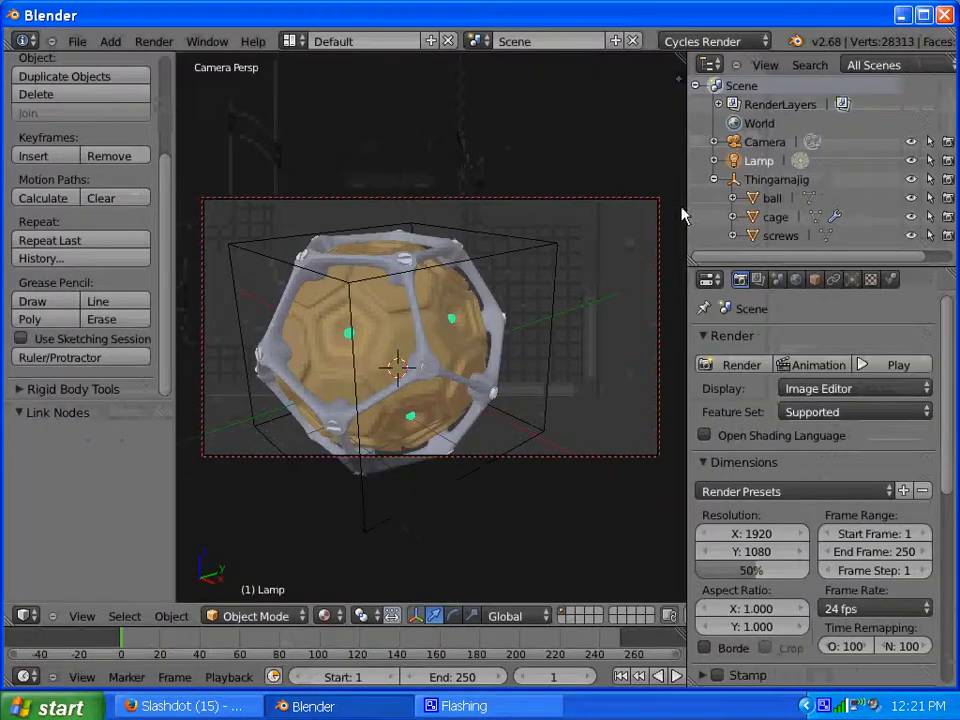
click(726, 364)
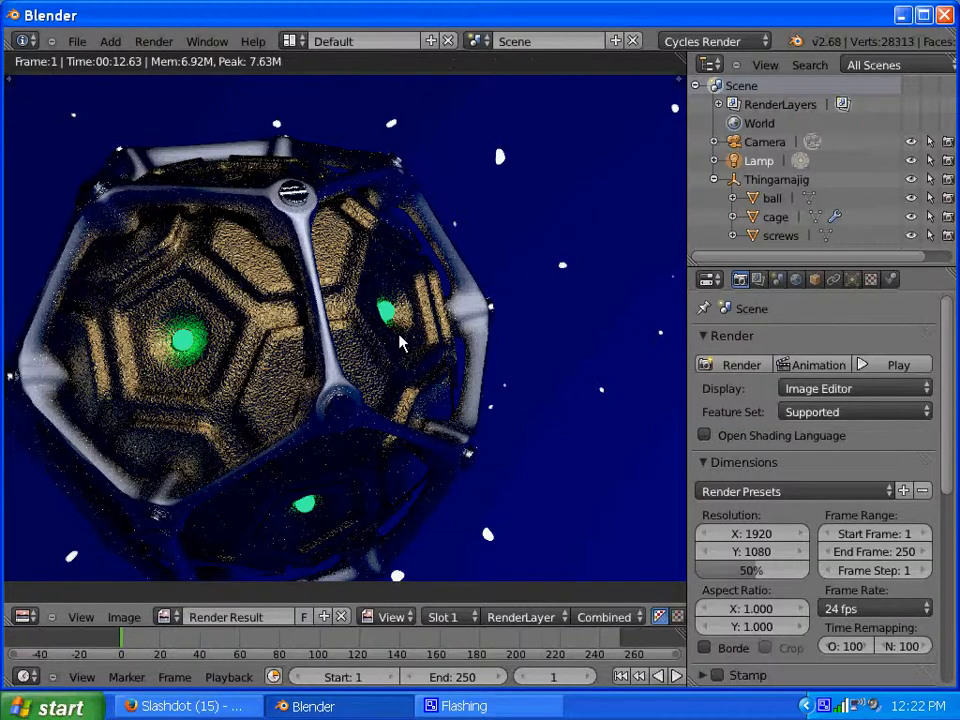
Close the render, return to the Compositing layout, and set the Screen node's Fac to 0.392.
key(Escape)
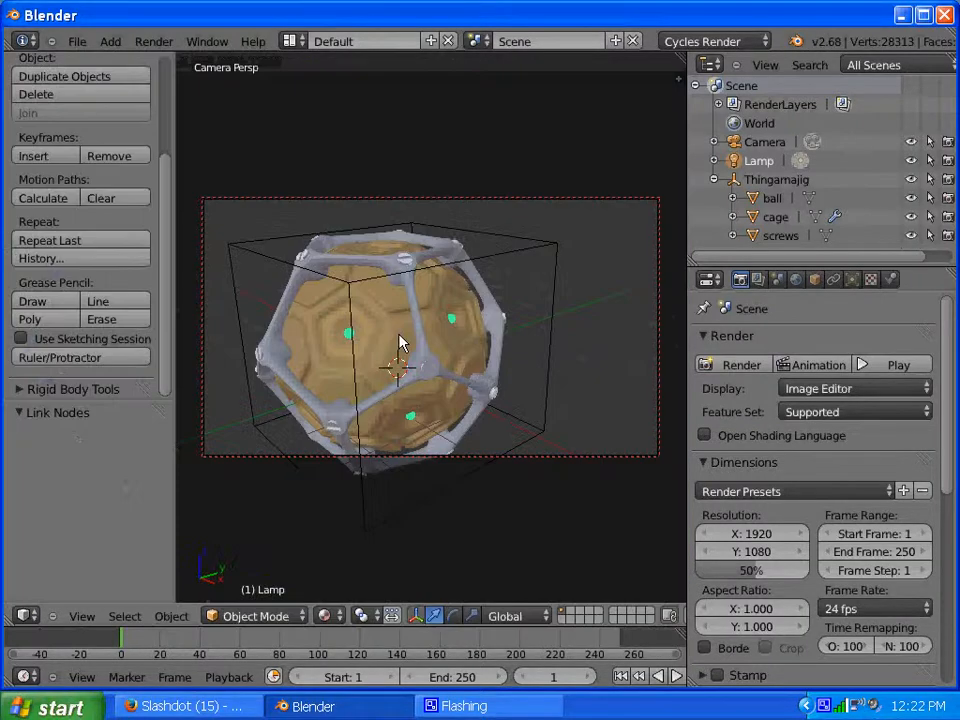
click(298, 42)
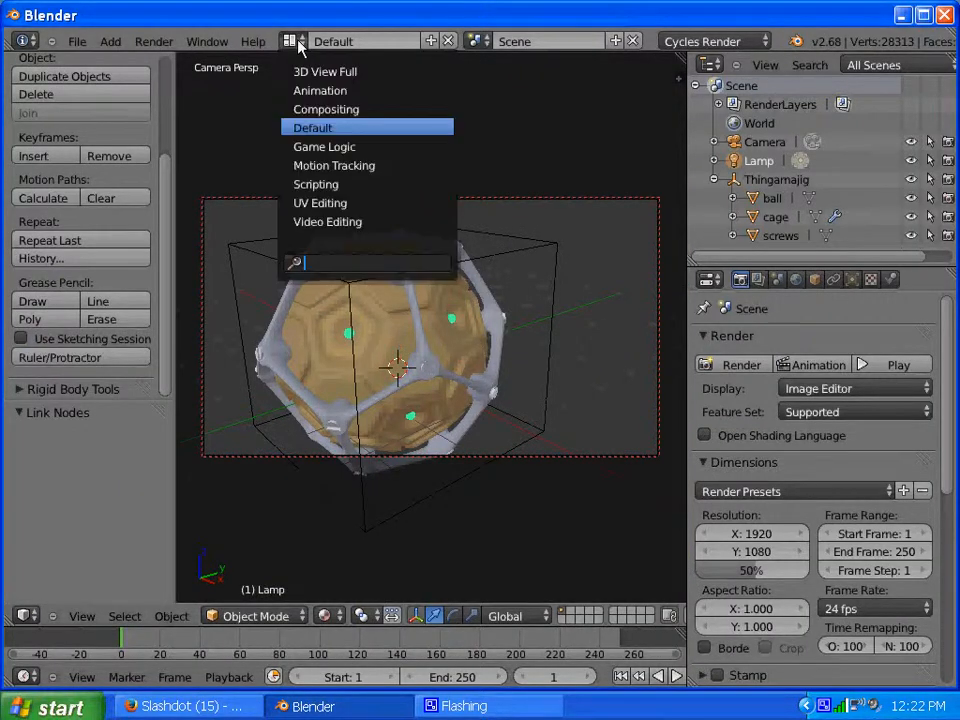
click(318, 110)
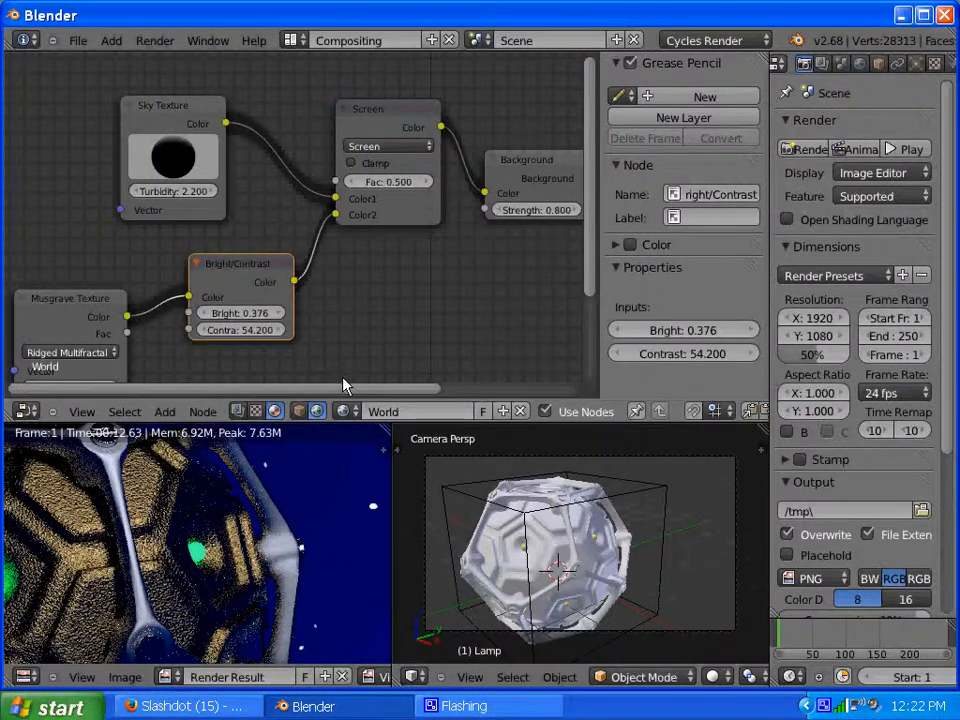
drag(343, 385, 272, 396)
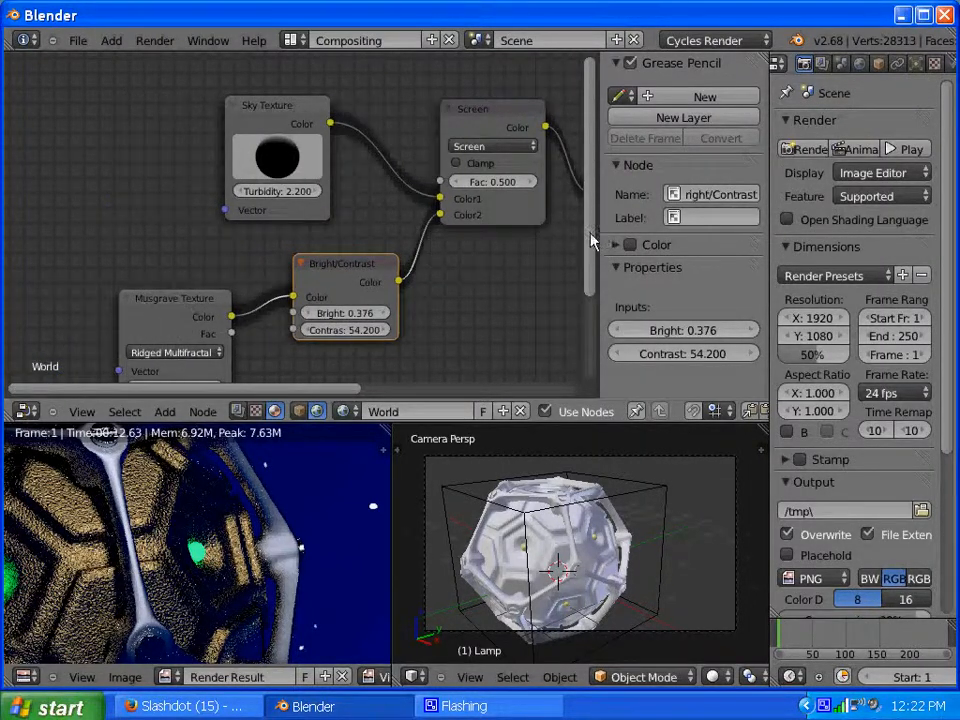
mouse_move(590, 242)
mouse_down()
mouse_move(585, 296)
mouse_move(590, 247)
mouse_up()
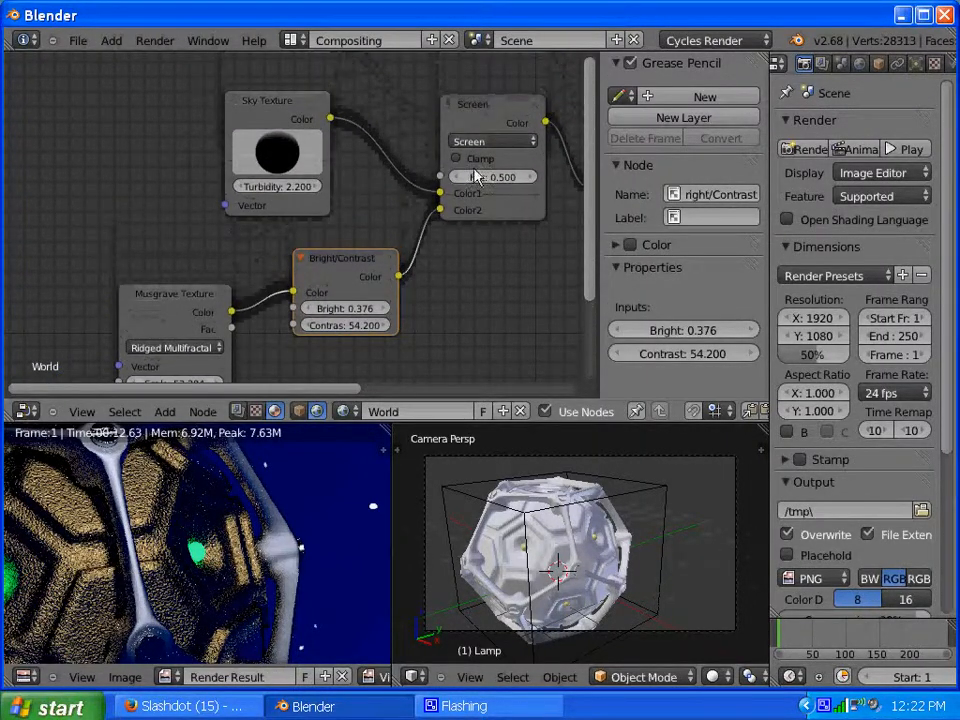
drag(476, 186, 455, 187)
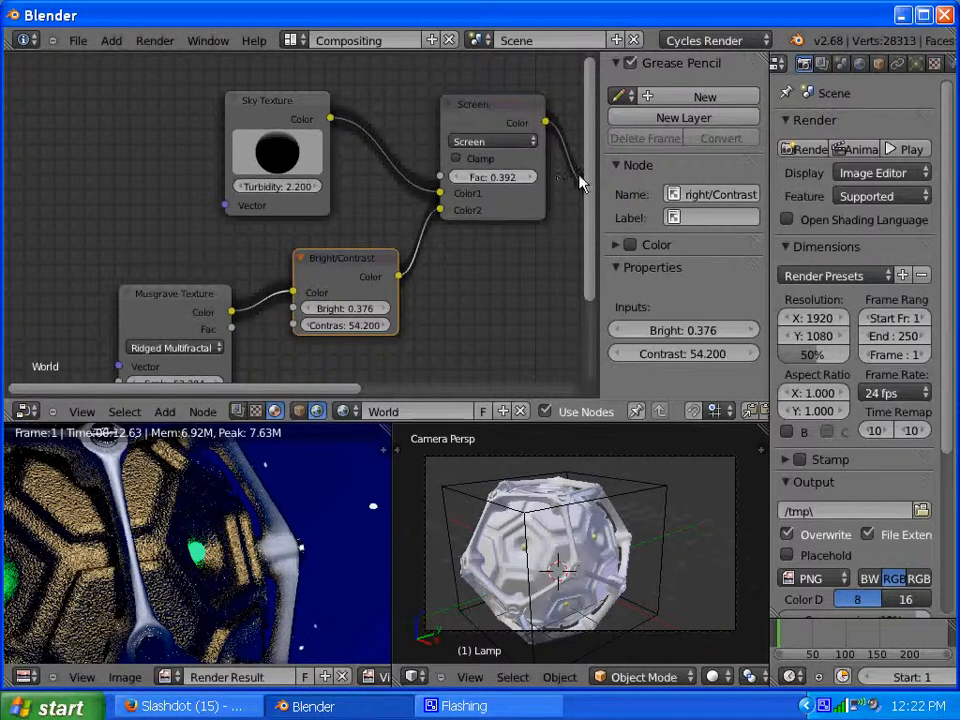
drag(588, 185, 574, 259)
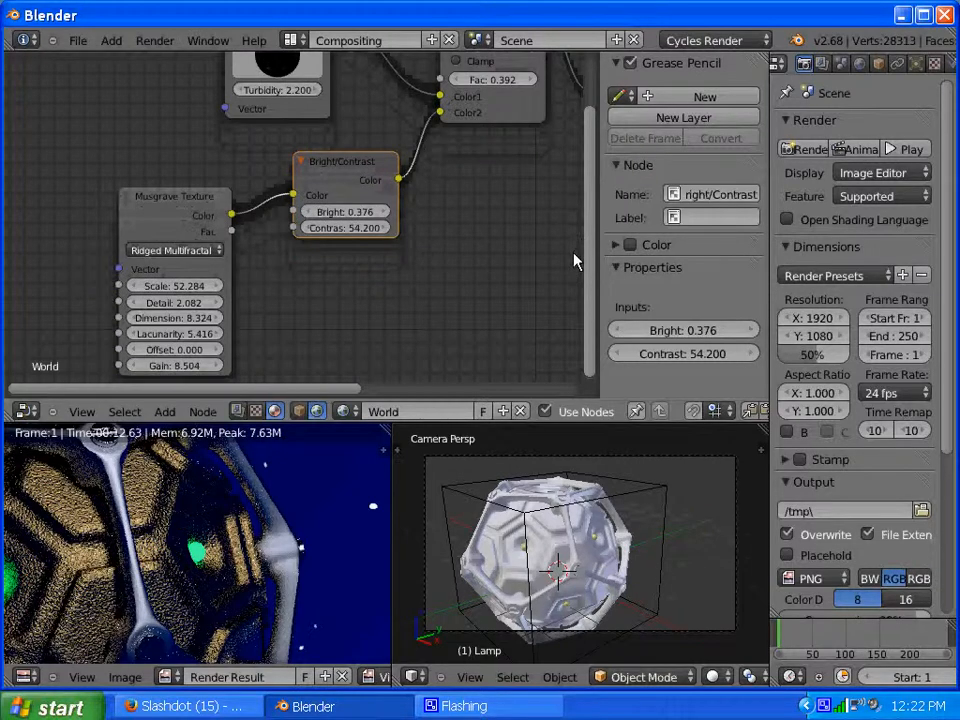
Set the Musgrave Texture node's Scale to 104.076 and the Bright/Contrast node's Bright to 0.176.
drag(185, 284, 242, 293)
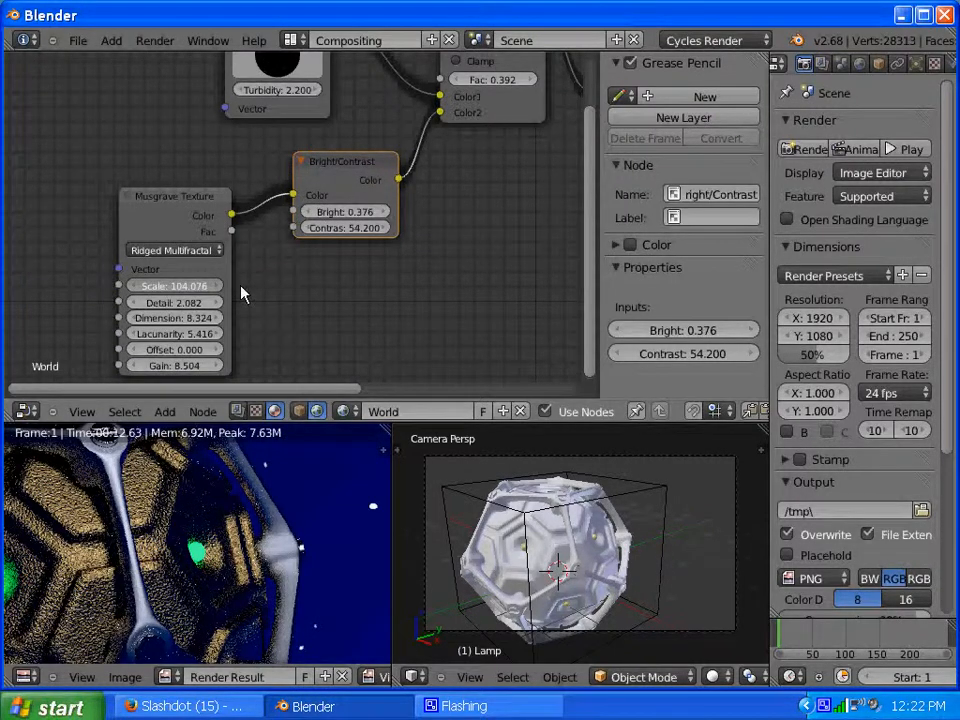
click(291, 40)
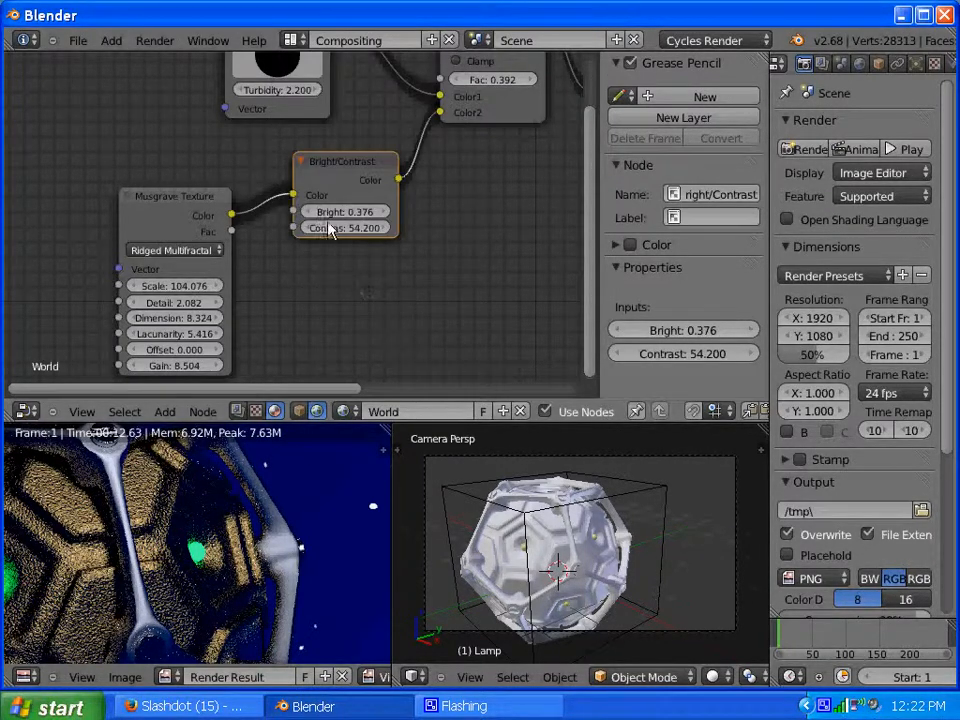
click(307, 212)
click(307, 212)
click(307, 212)
Switch to the Default screen layout and test-render the scene, closing the render after viewing it.
click(290, 40)
click(323, 128)
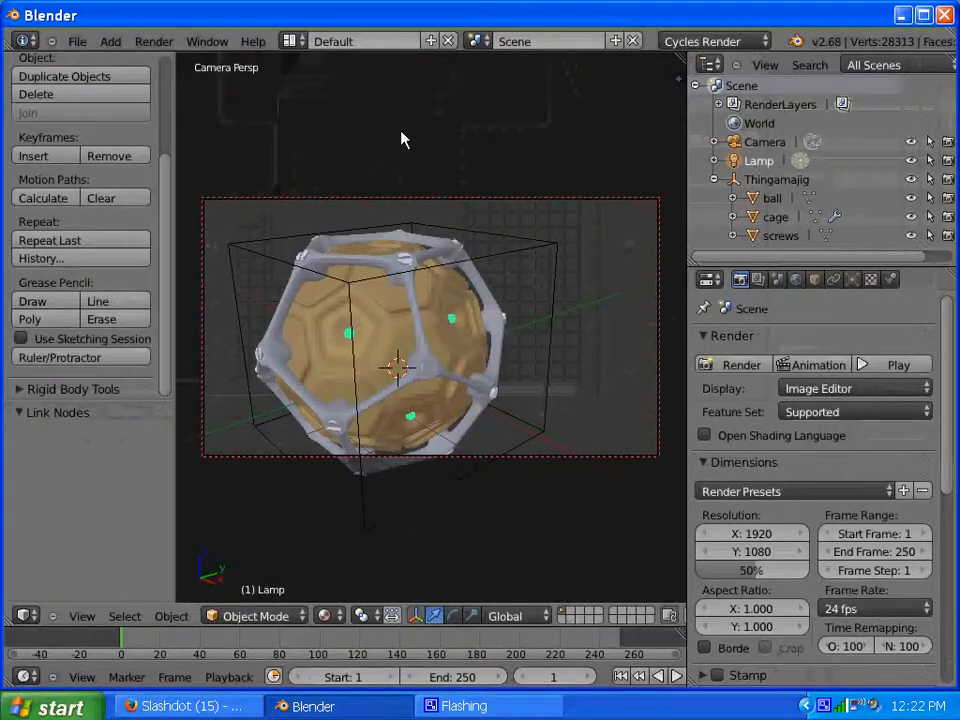
click(757, 368)
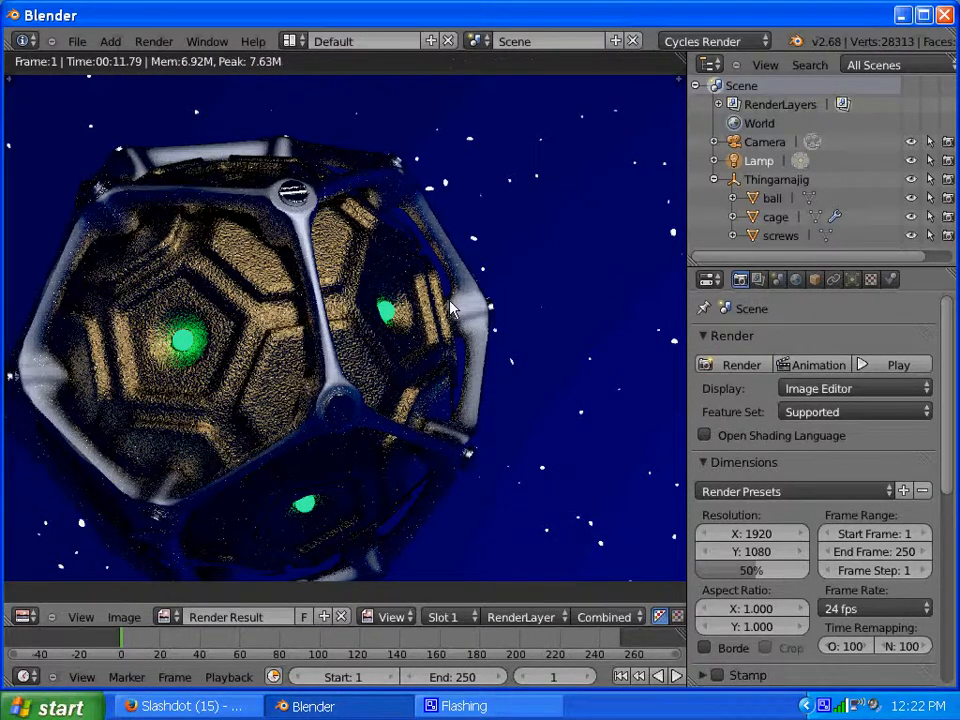
key(Escape)
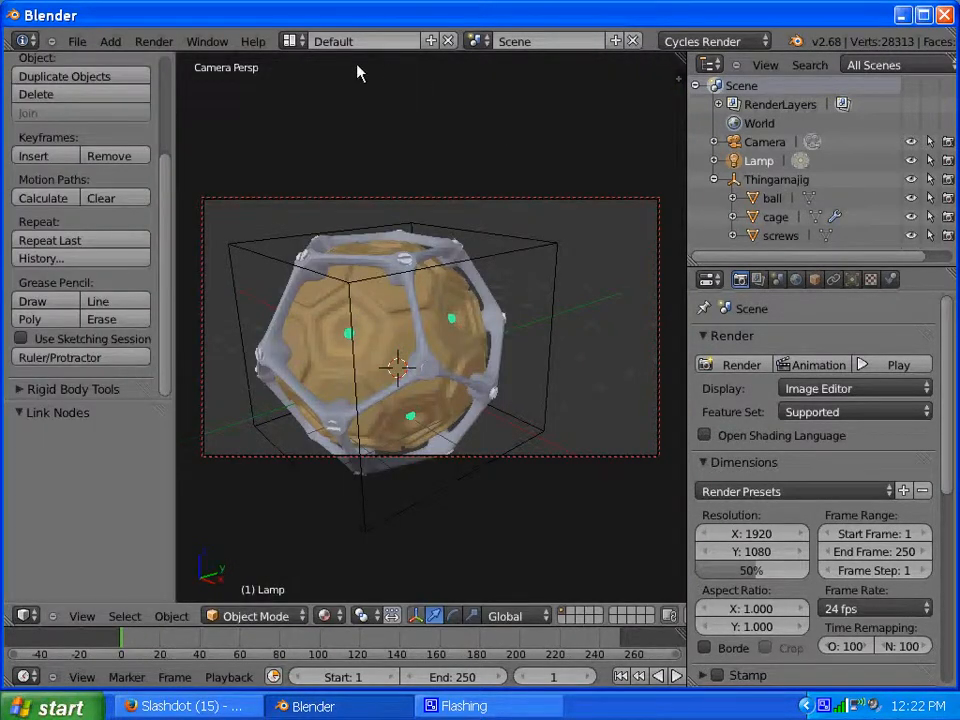
In the Compositing layout, set the Bright/Contrast node's Contrast to 52.343 and the Screen node's Fac to 0.302.
click(289, 42)
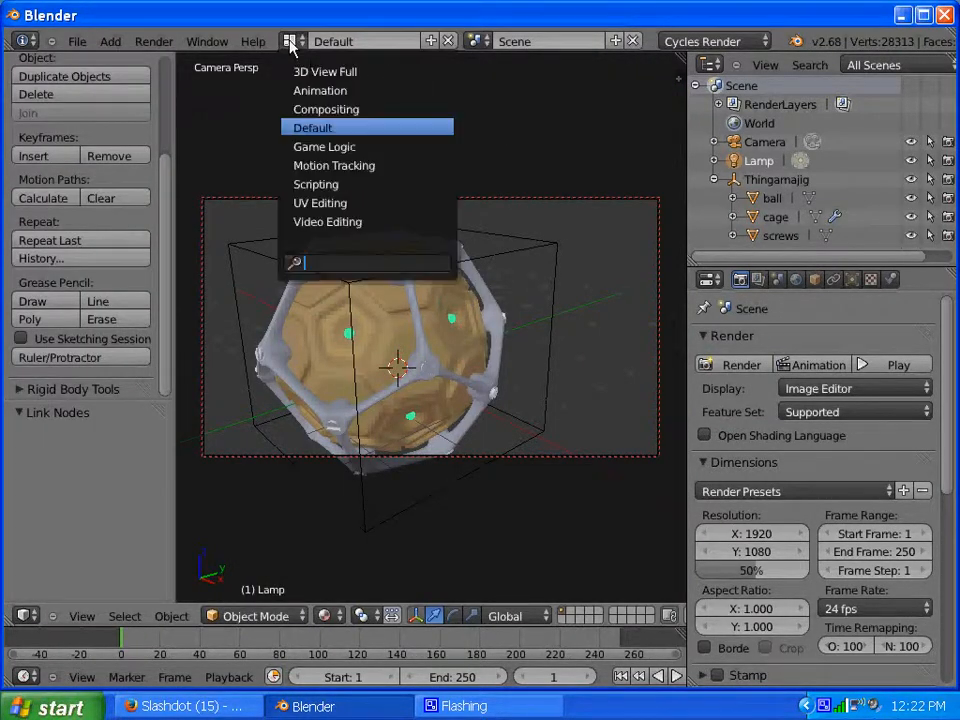
click(325, 109)
drag(336, 226, 289, 231)
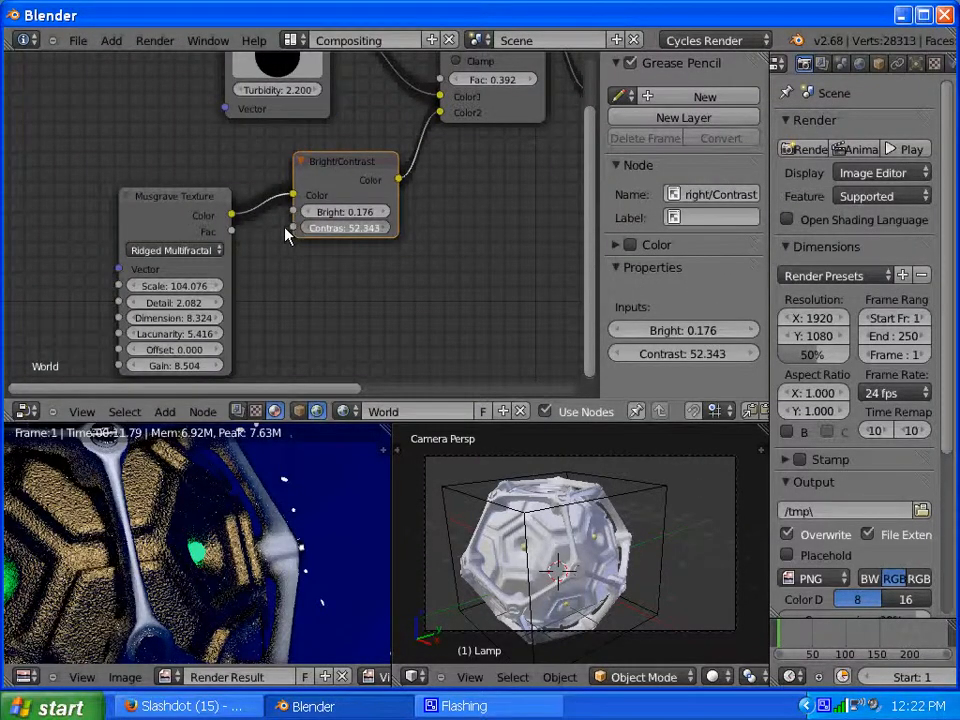
drag(587, 206, 586, 129)
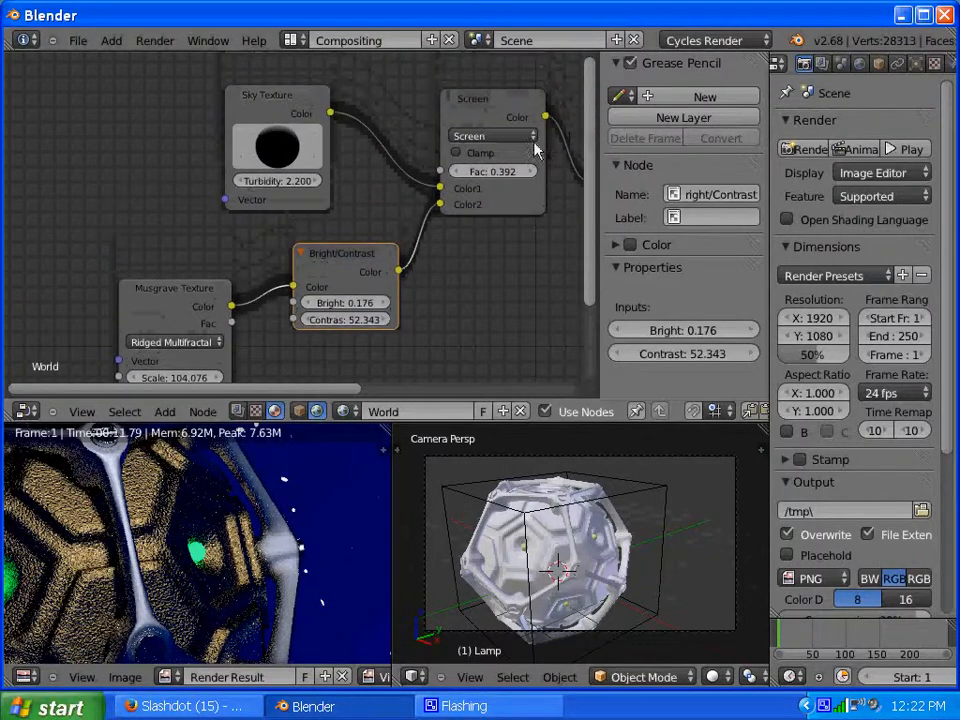
drag(476, 177, 448, 178)
Test-render the scene in the Default layout and expand the render Sampling settings before closing the render.
click(290, 40)
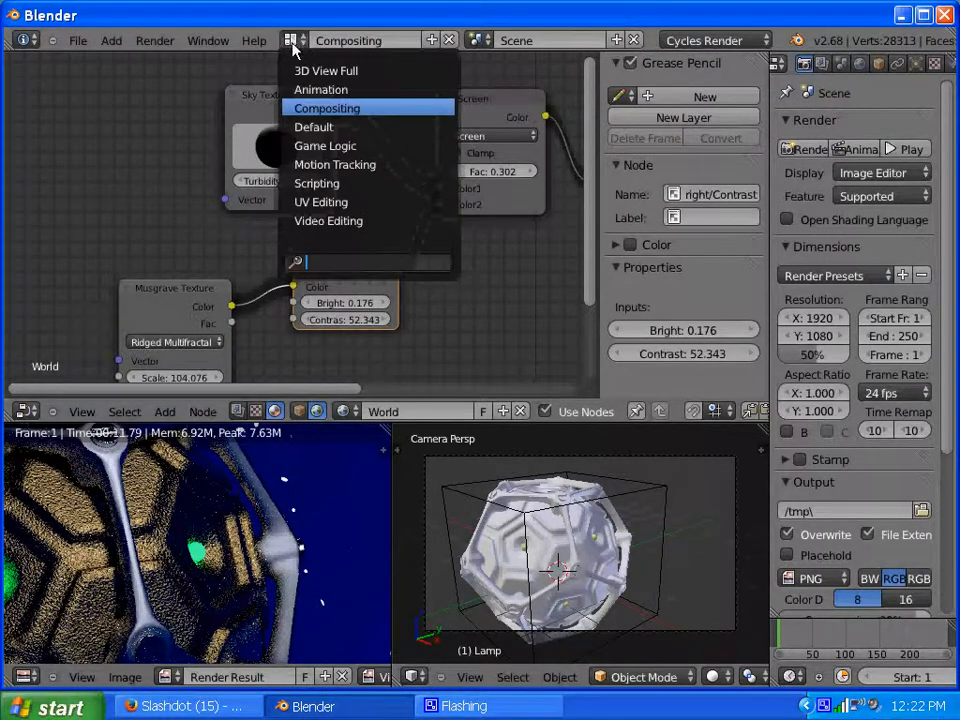
click(305, 127)
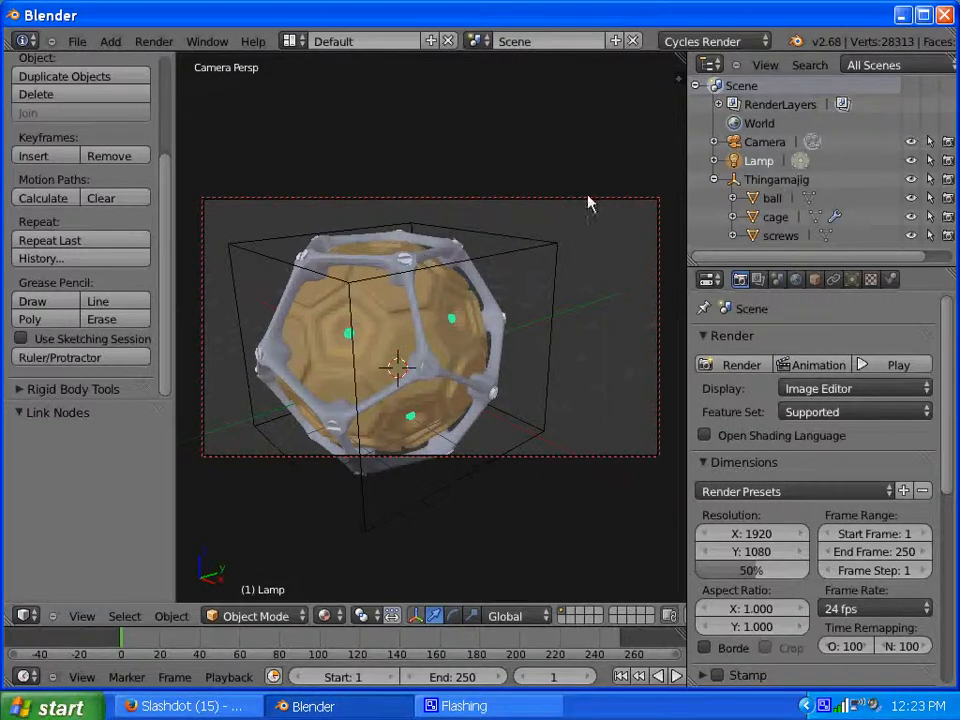
click(712, 366)
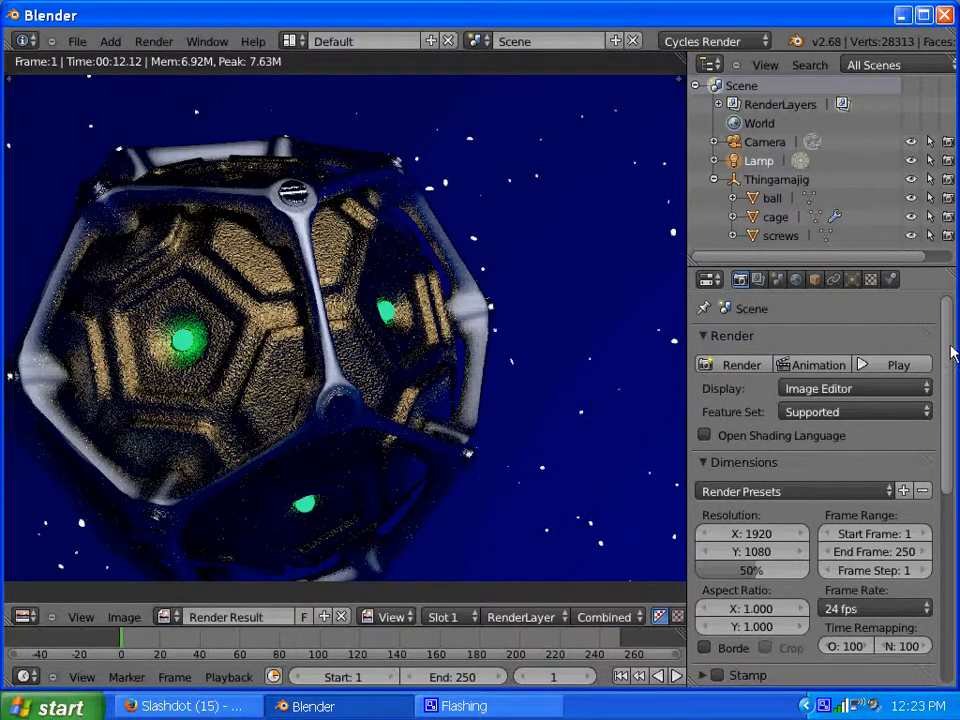
scroll(949, 388, down, 10)
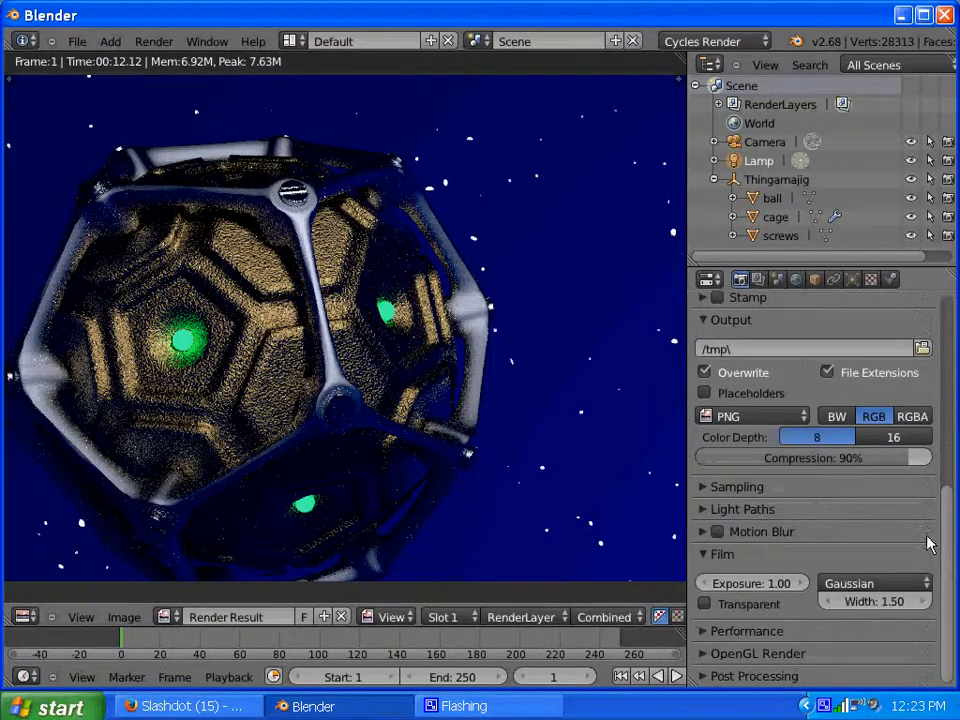
click(702, 487)
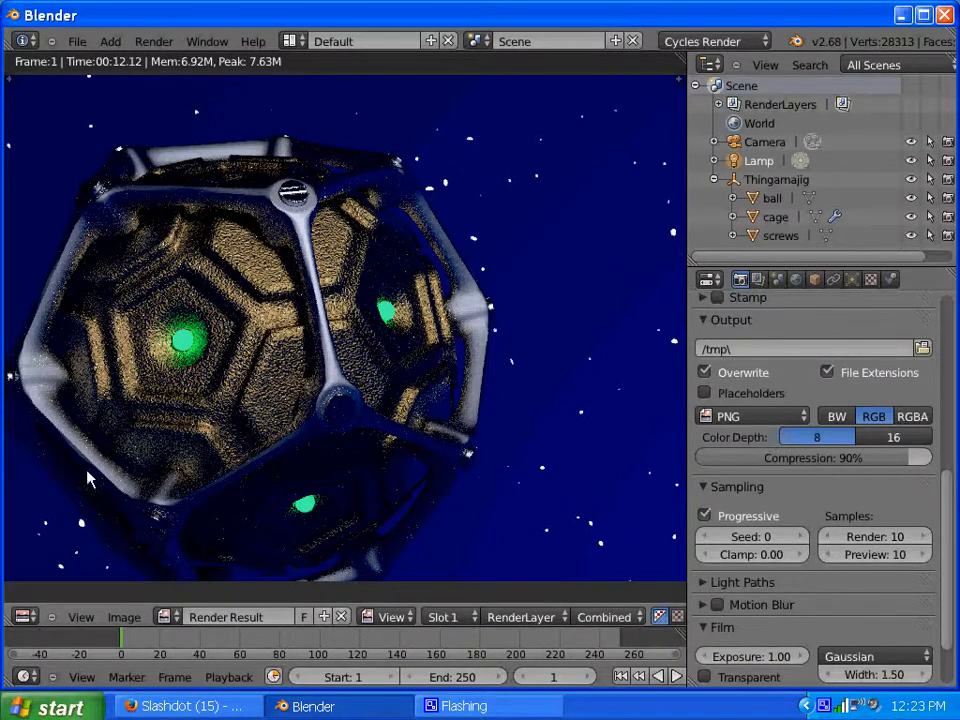
key(Escape)
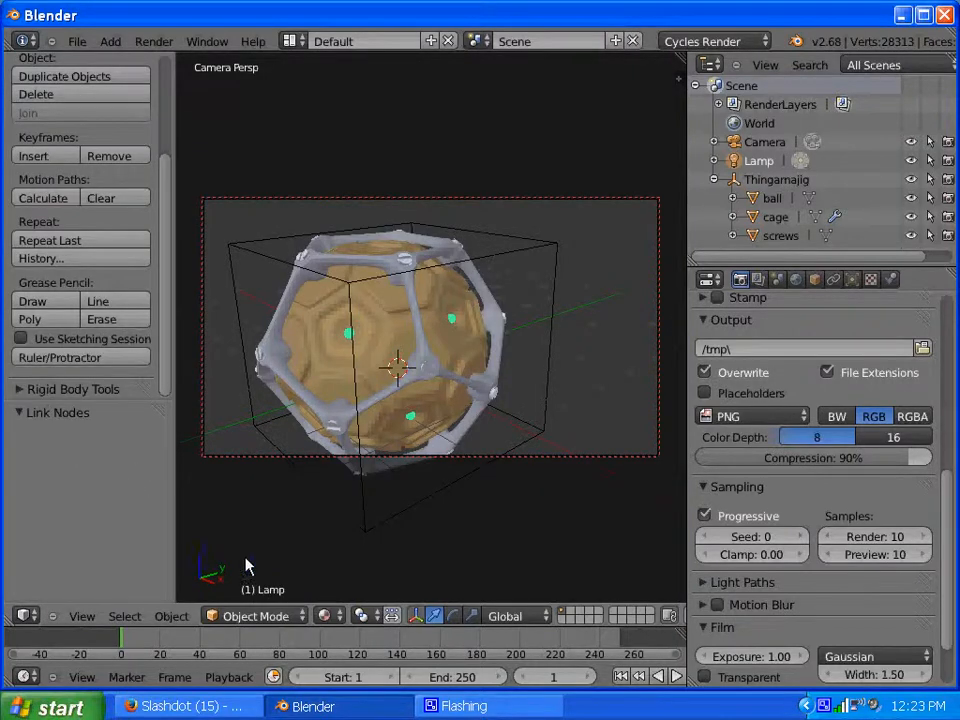
Preview the scene in Rendered and Texture viewport shading, and return the viewport to Material shading.
click(330, 623)
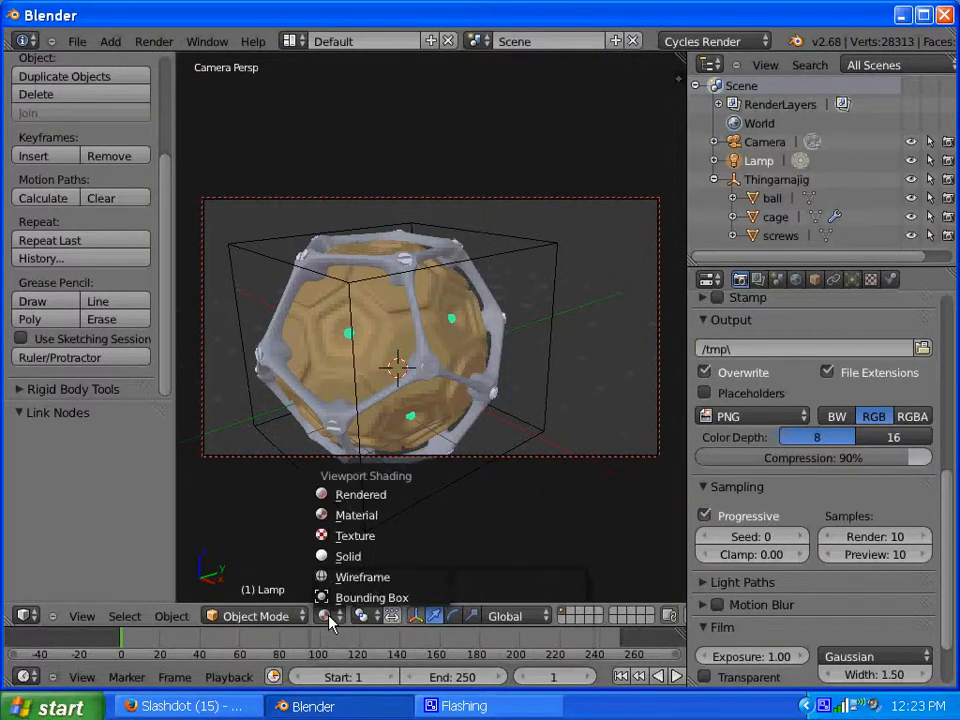
click(366, 495)
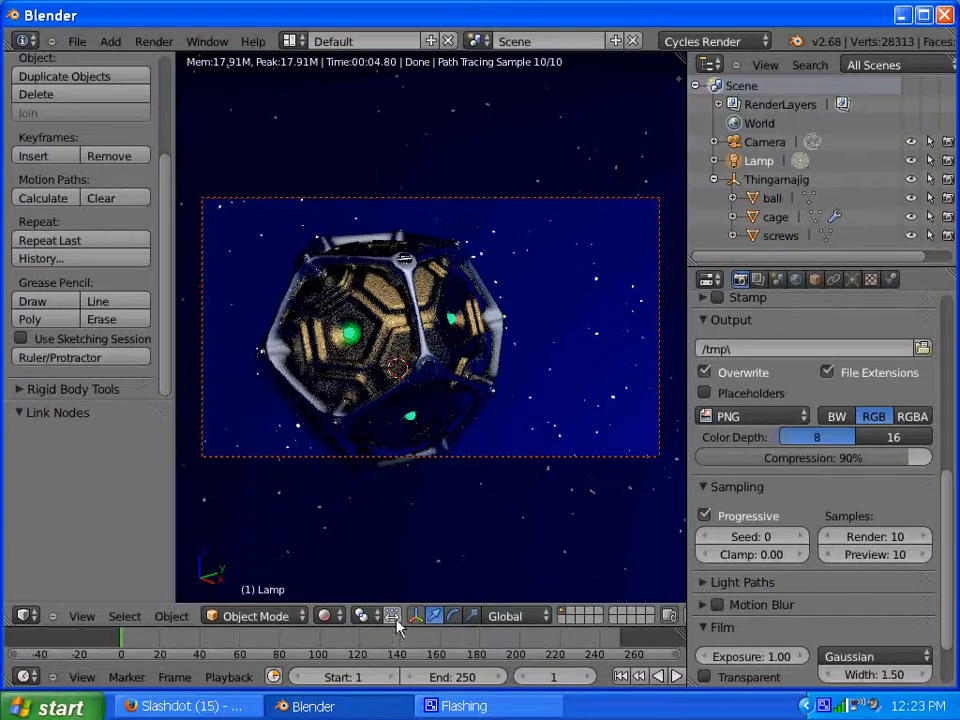
click(330, 616)
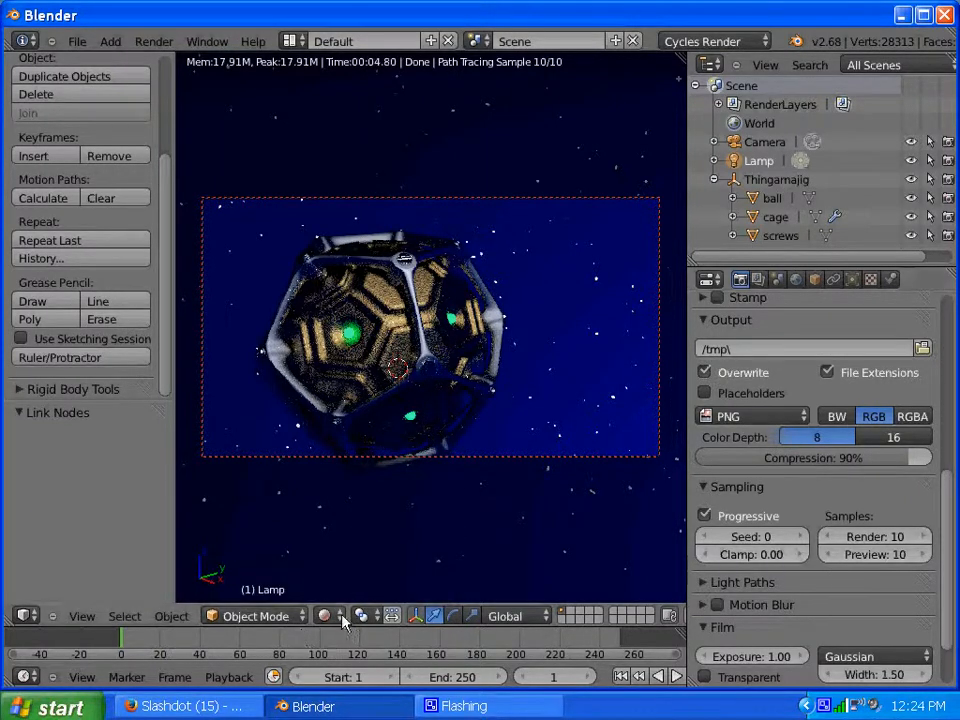
click(324, 616)
click(343, 516)
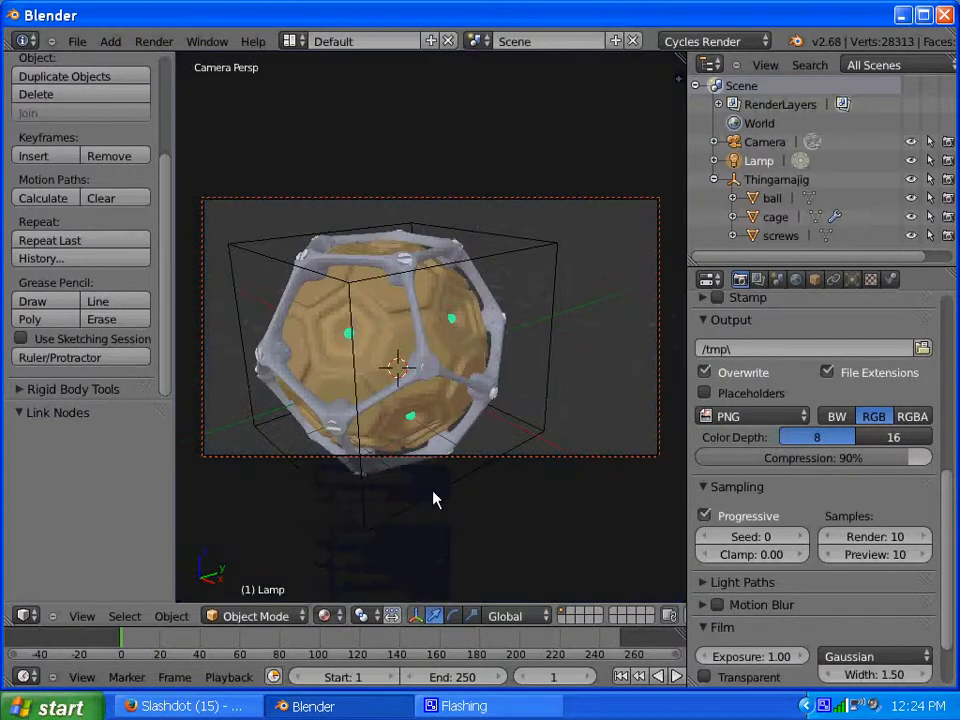
click(333, 616)
click(358, 538)
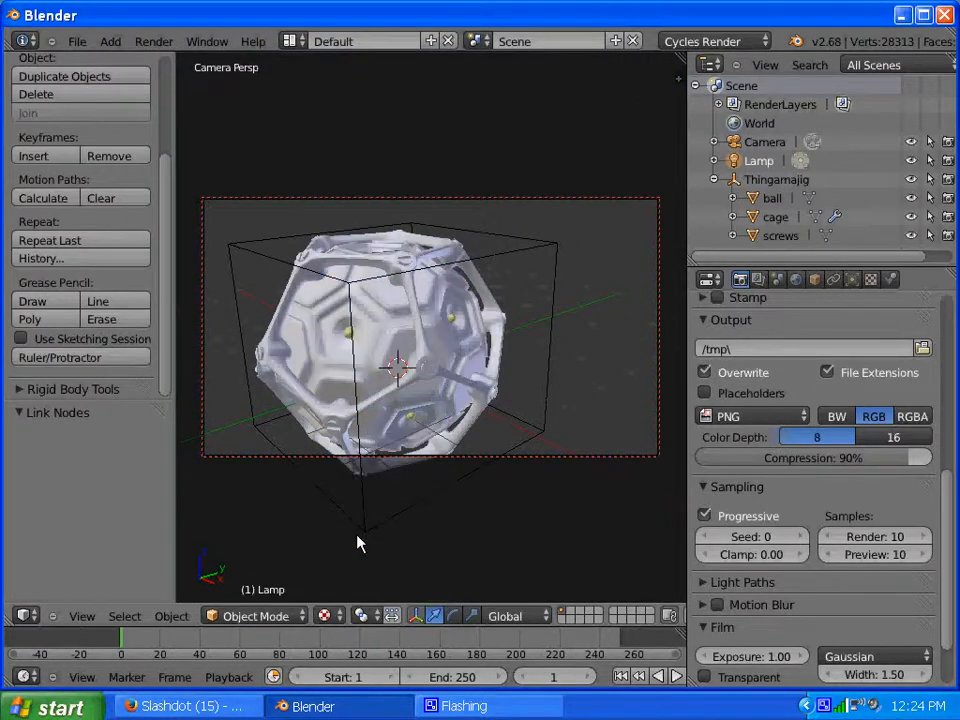
click(337, 616)
click(343, 516)
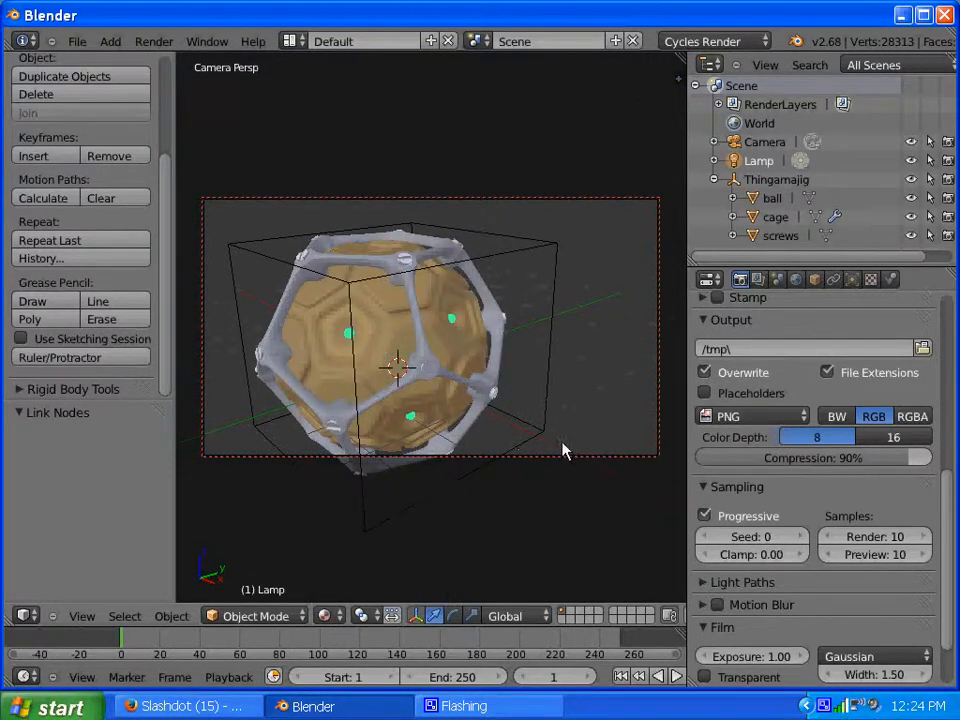
Set the number of Render samples to 1200.
click(866, 538)
text(2668)
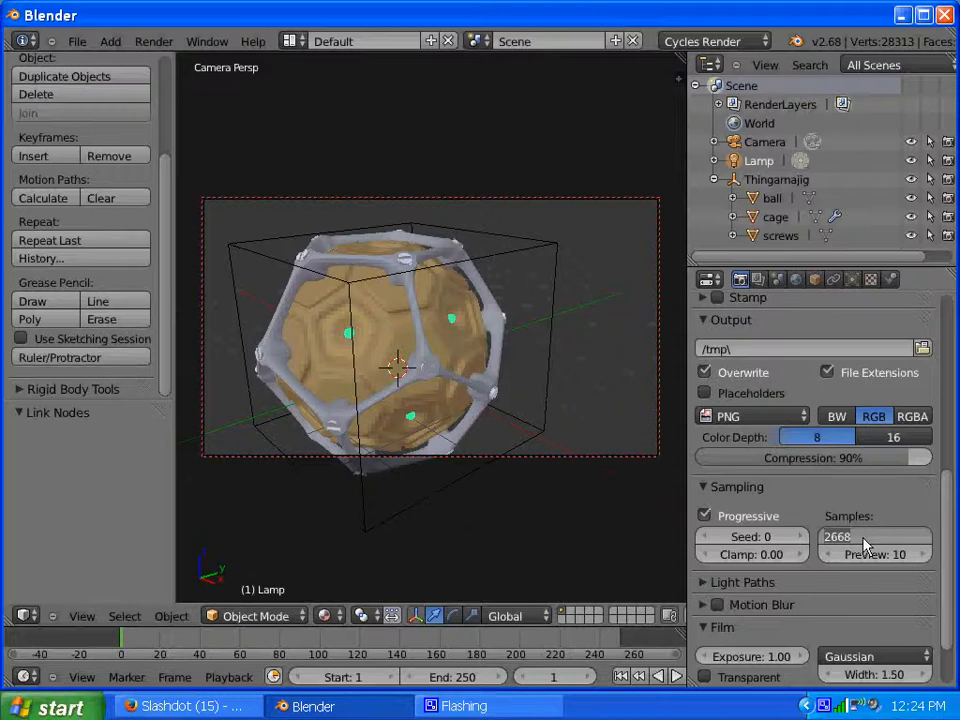
text(1200)
key(Return)
Expand the Light Paths settings and raise Filter Glossy to 0.12.
scroll(954, 574, down, 2)
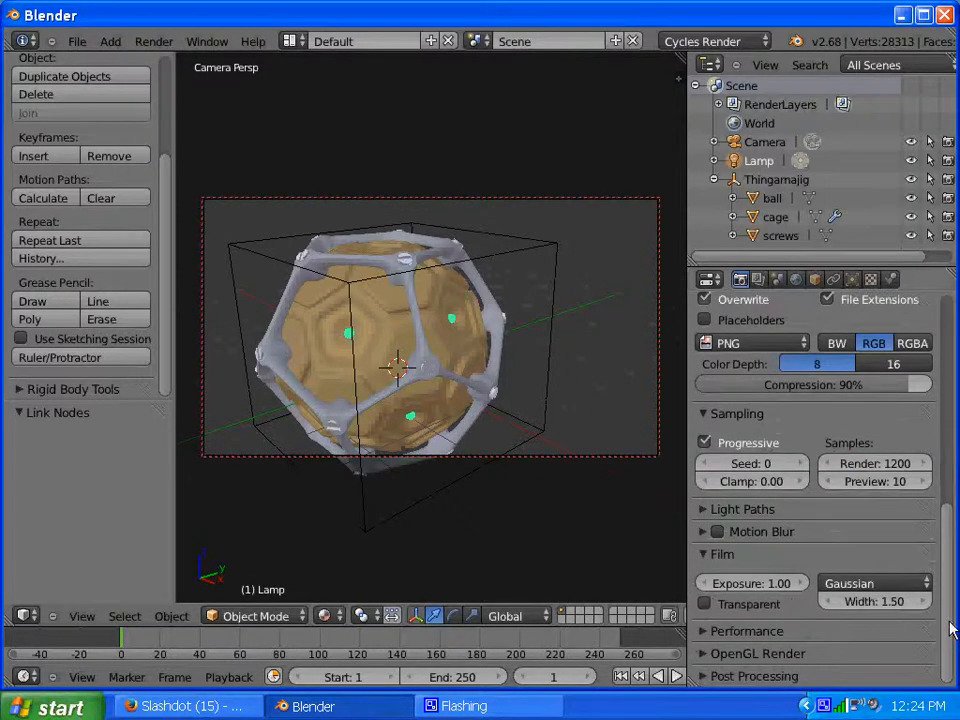
click(704, 510)
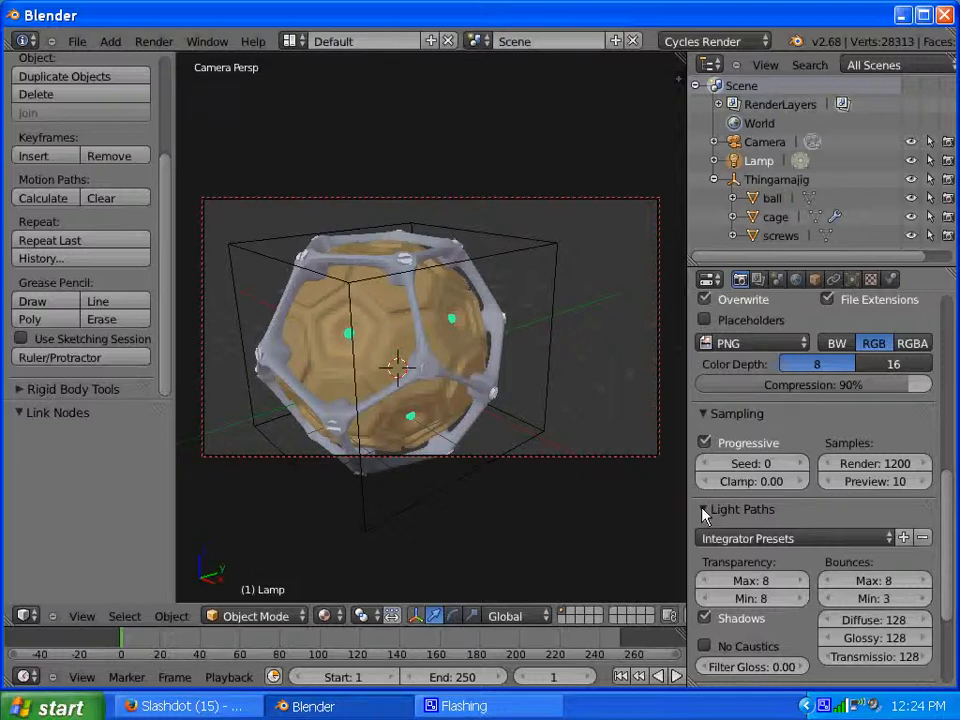
click(803, 667)
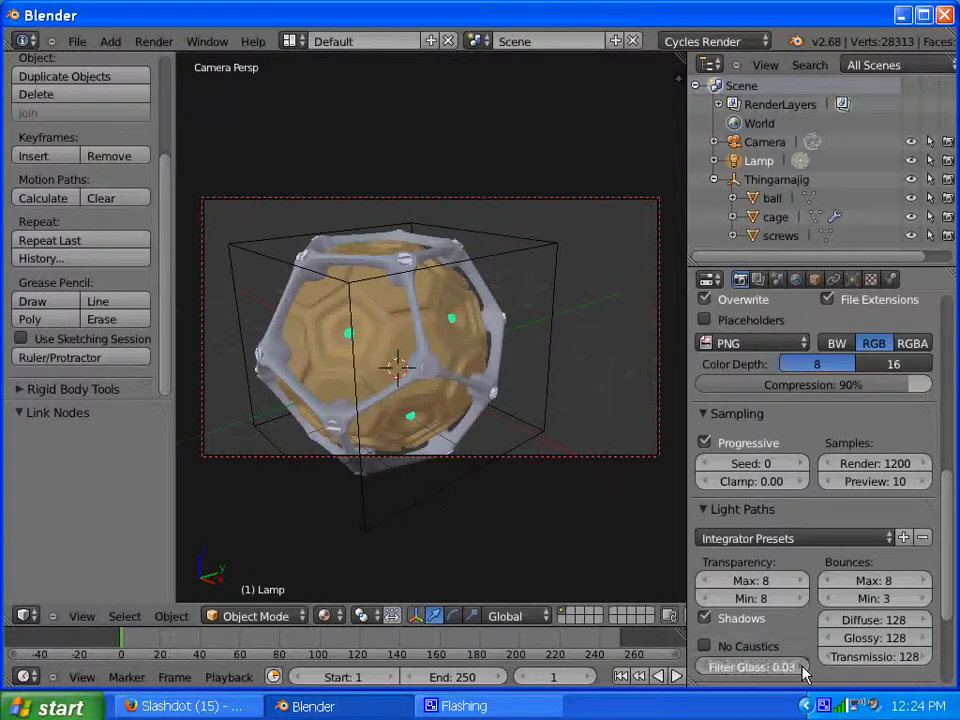
click(803, 667)
click(803, 667)
click(803, 667)
Collapse the Light Paths settings and set the sampling Clamp value to 85000.
scroll(949, 582, down, 5)
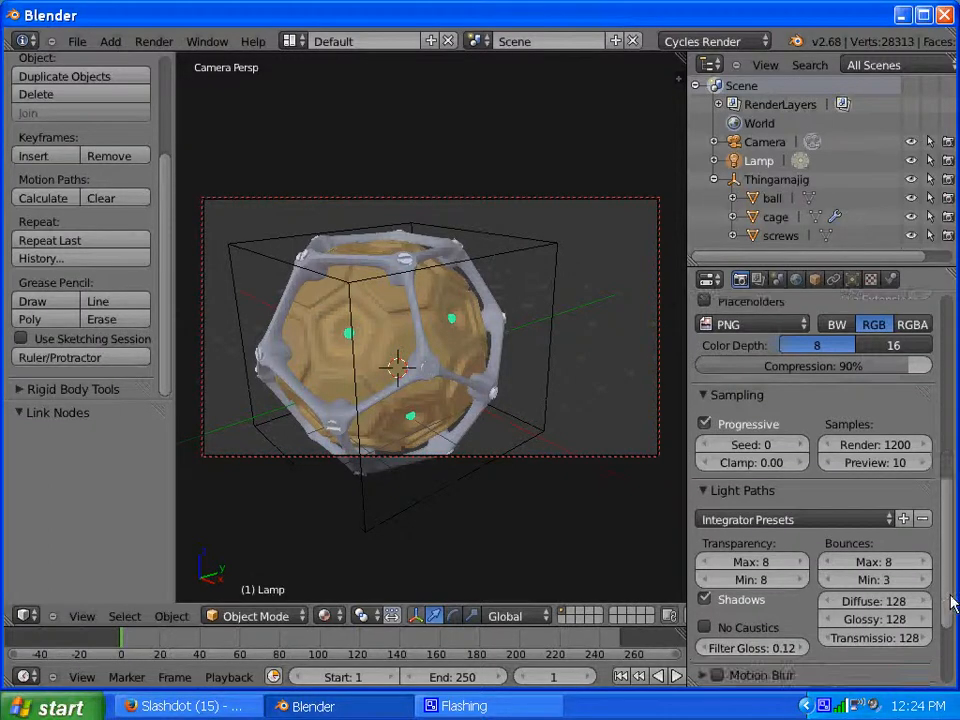
scroll(949, 650, up, 5)
scroll(940, 630, down, 3)
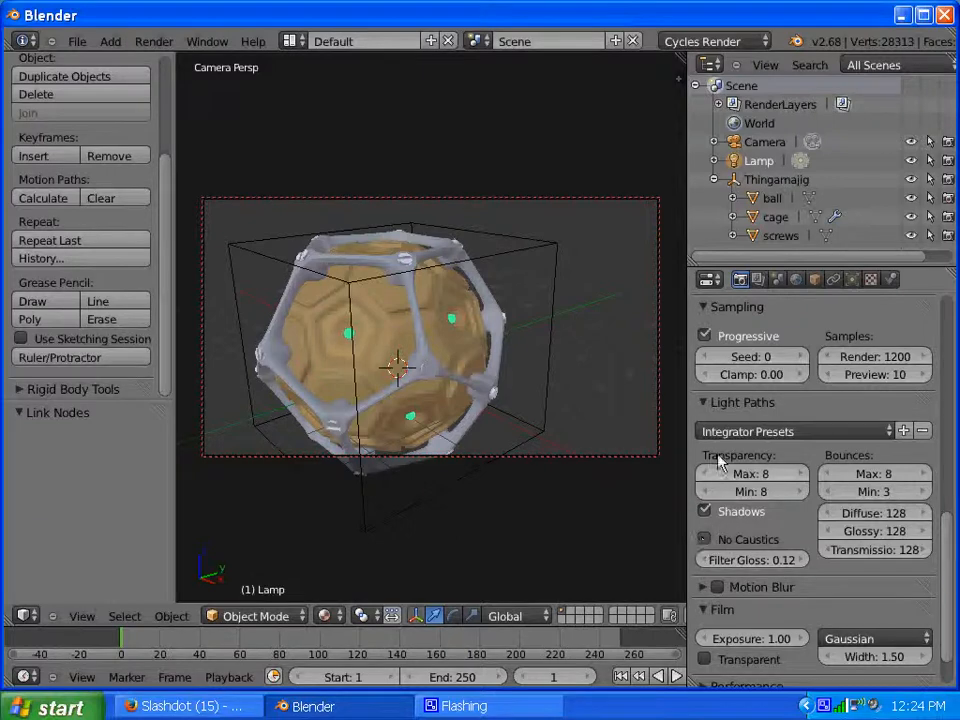
scroll(934, 621, down, 2)
scroll(934, 621, up, 4)
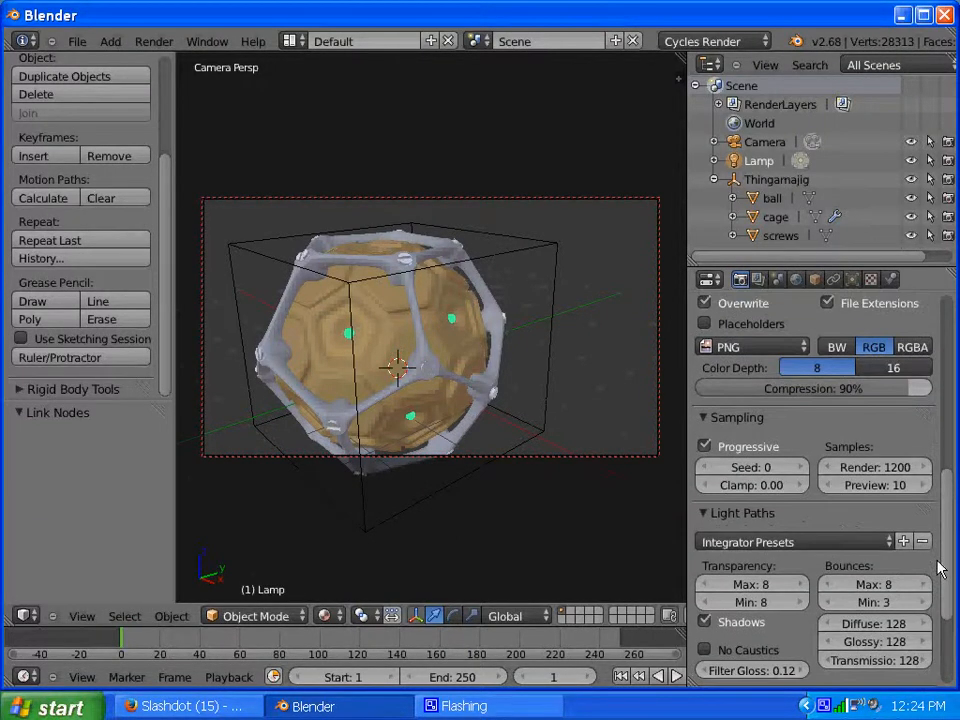
click(703, 513)
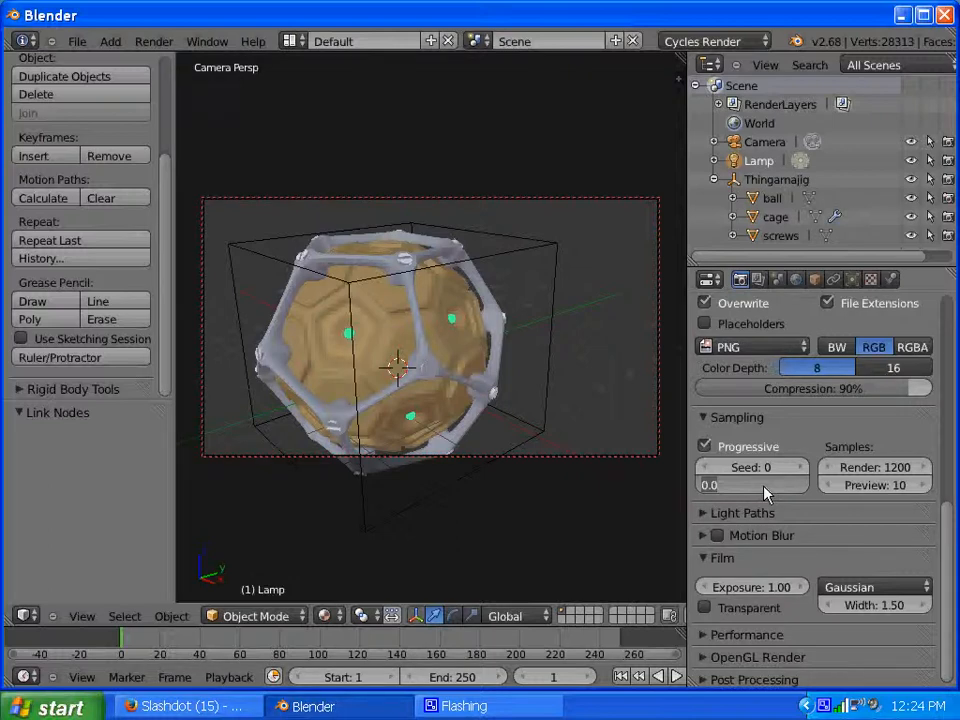
text(85000)
key(Return)
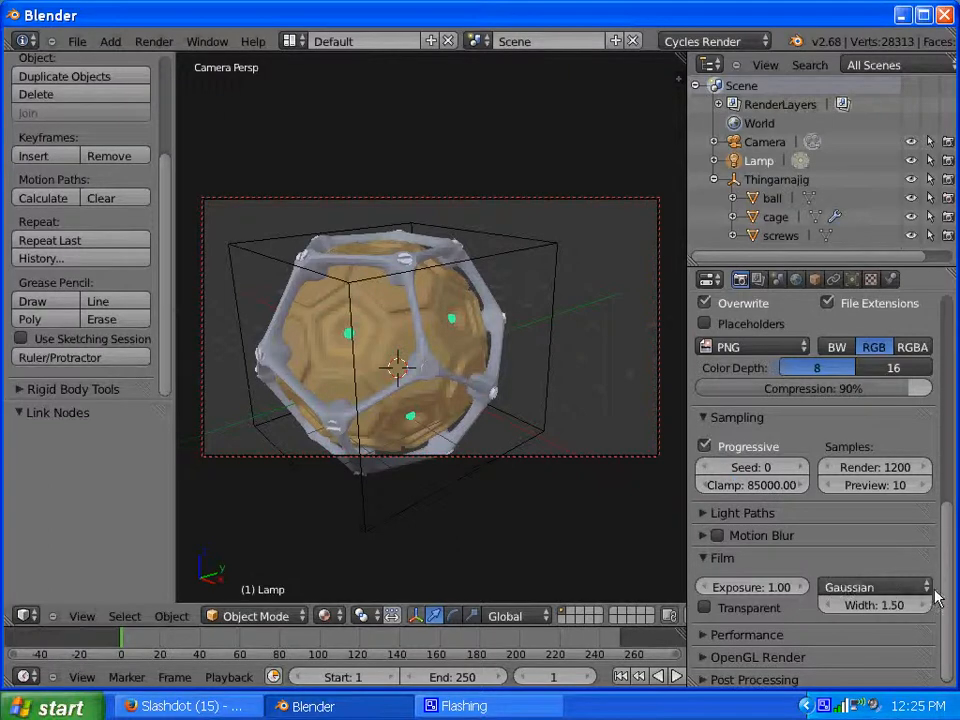
In the render Performance settings, change Threads from automatic detection to Fixed with a count of 3.
drag(949, 554, 949, 614)
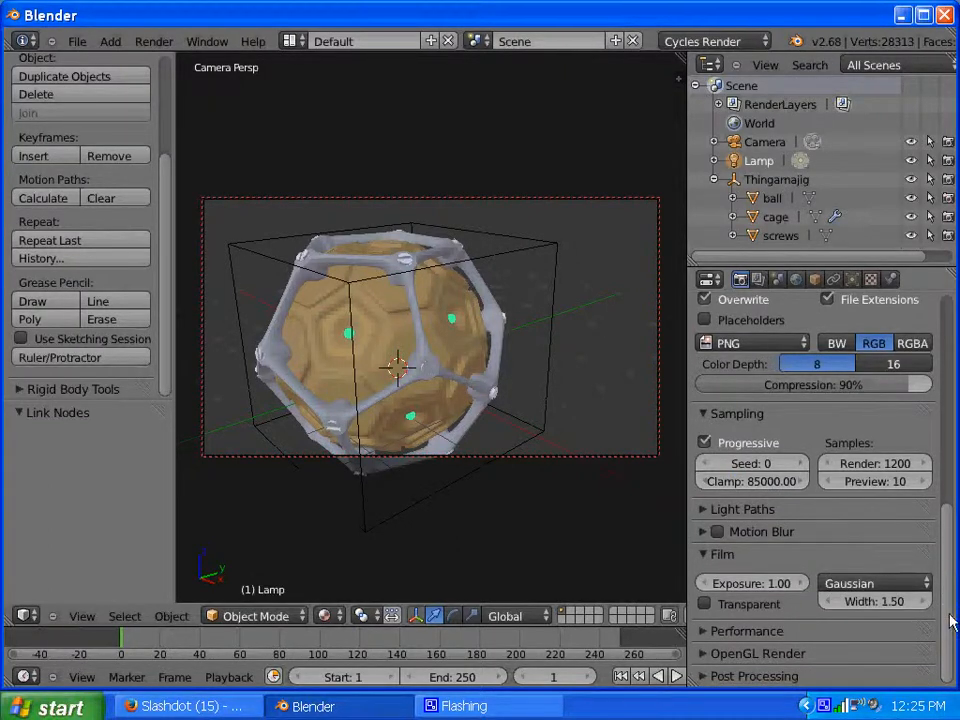
click(706, 654)
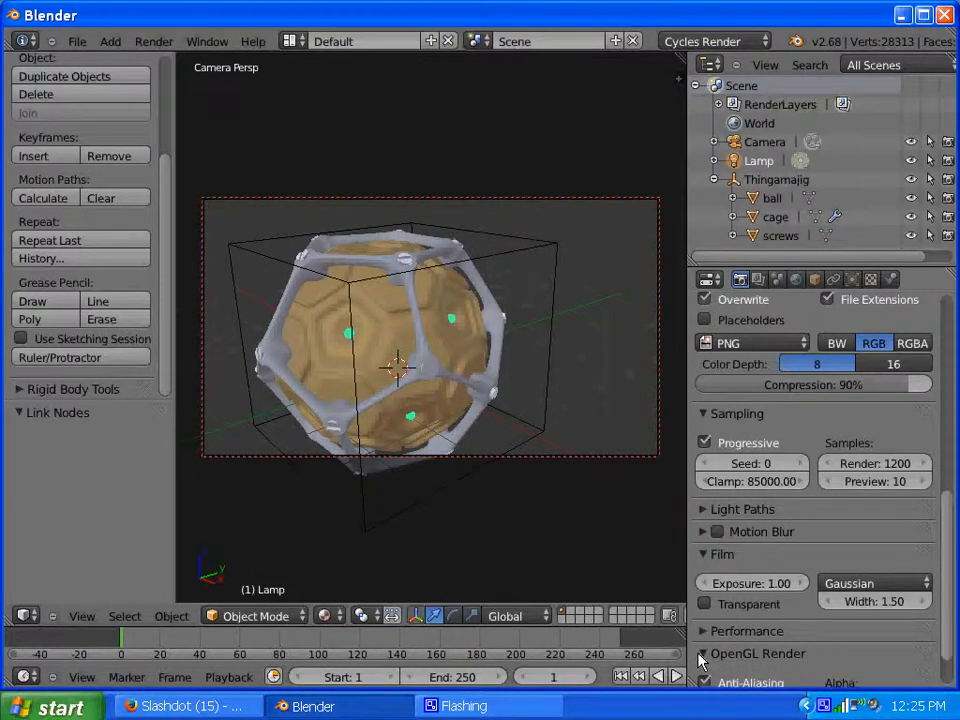
click(706, 654)
click(703, 631)
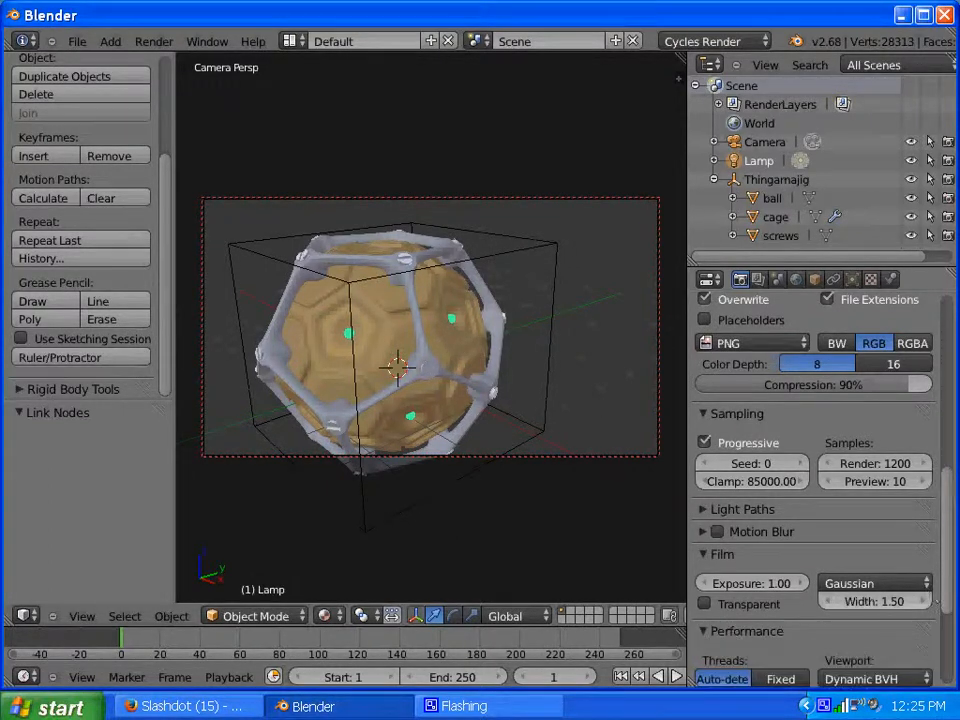
scroll(955, 562, down, 5)
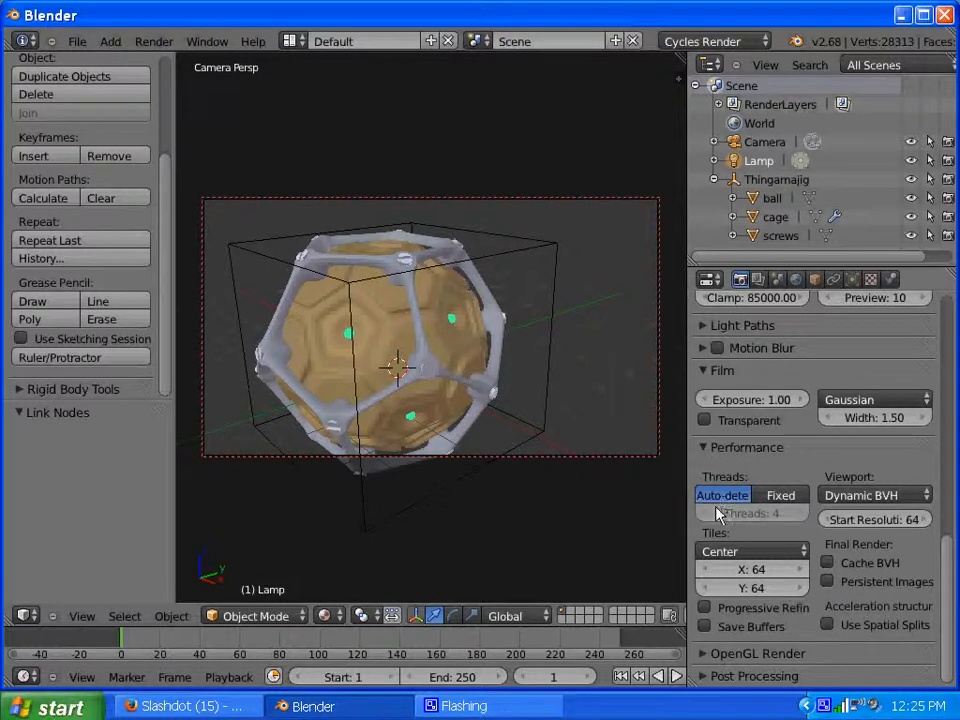
drag(690, 476, 700, 446)
click(778, 495)
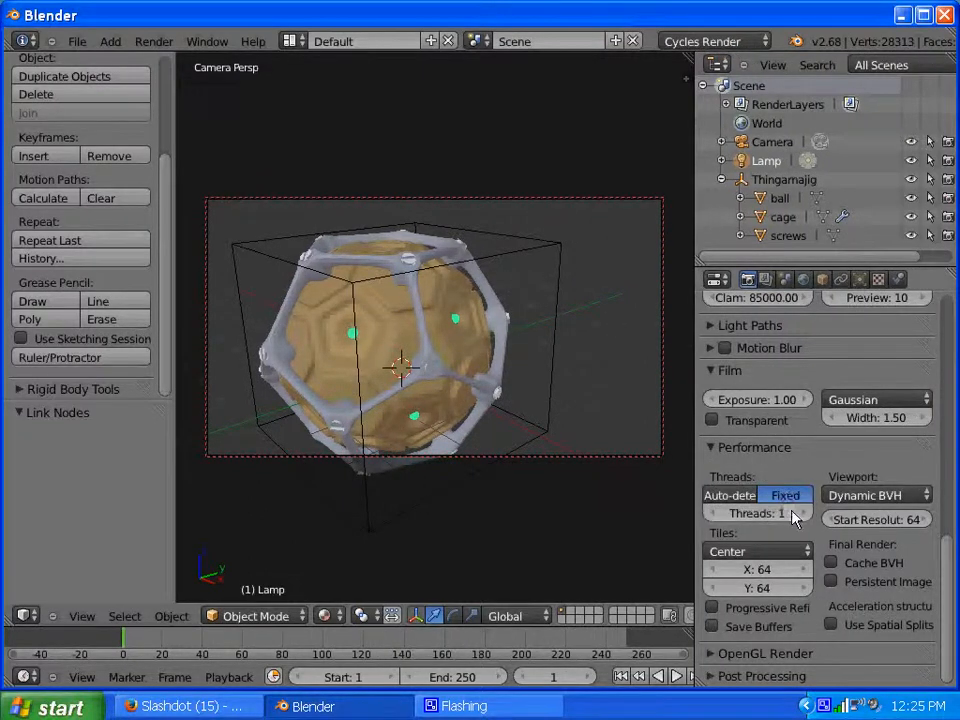
click(806, 514)
click(806, 514)
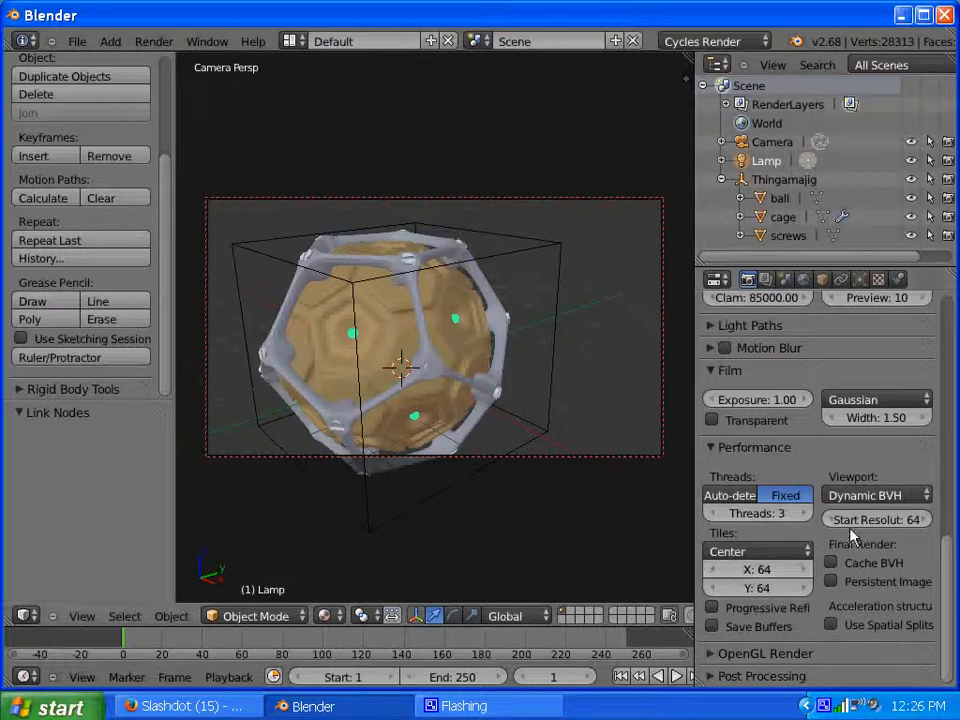
Set the render tile size to 48 in X and 48 in Y.
click(765, 578)
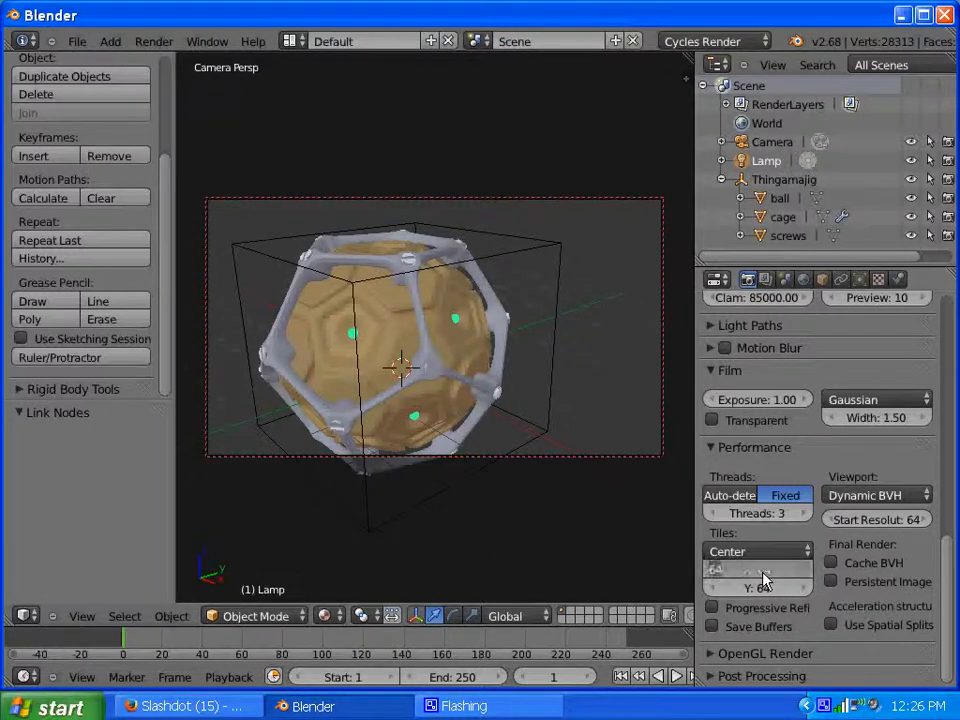
text(48)
key(Return)
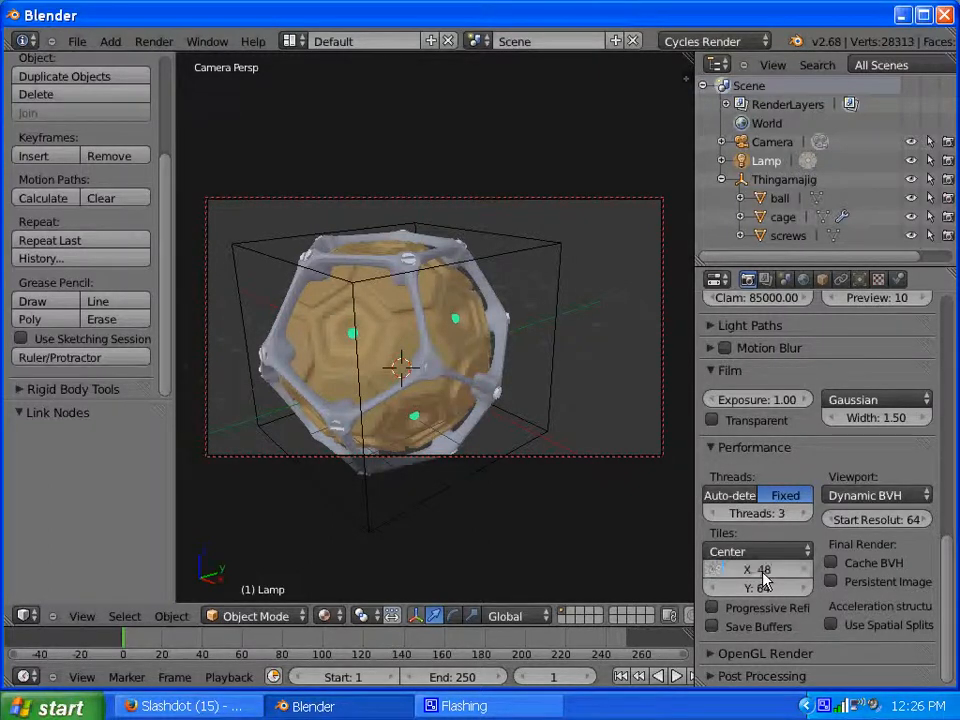
click(758, 591)
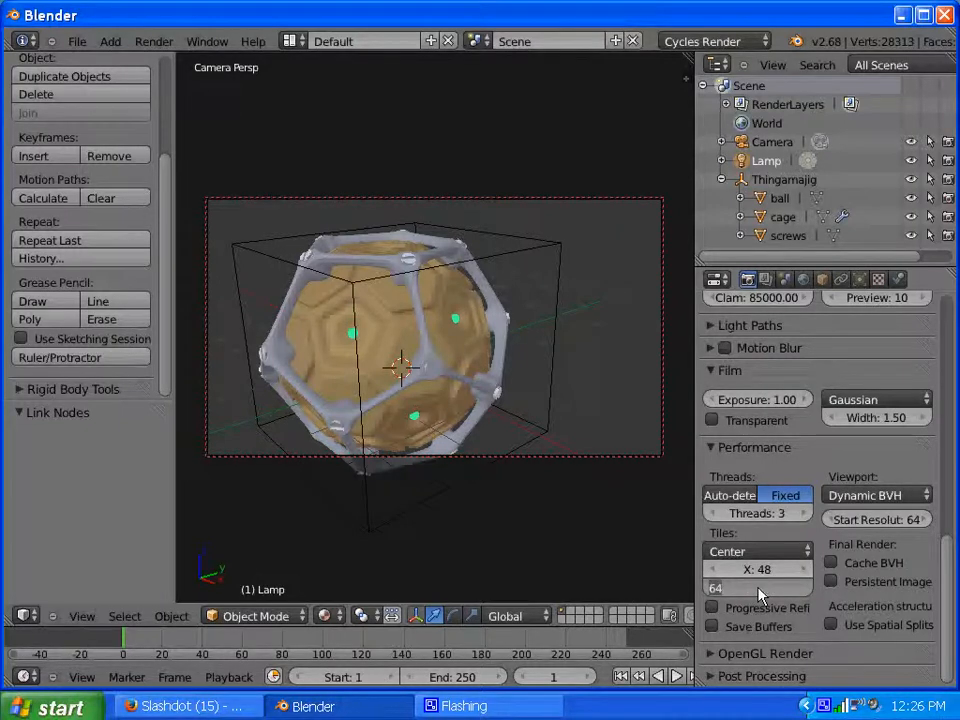
text(48)
key(Return)
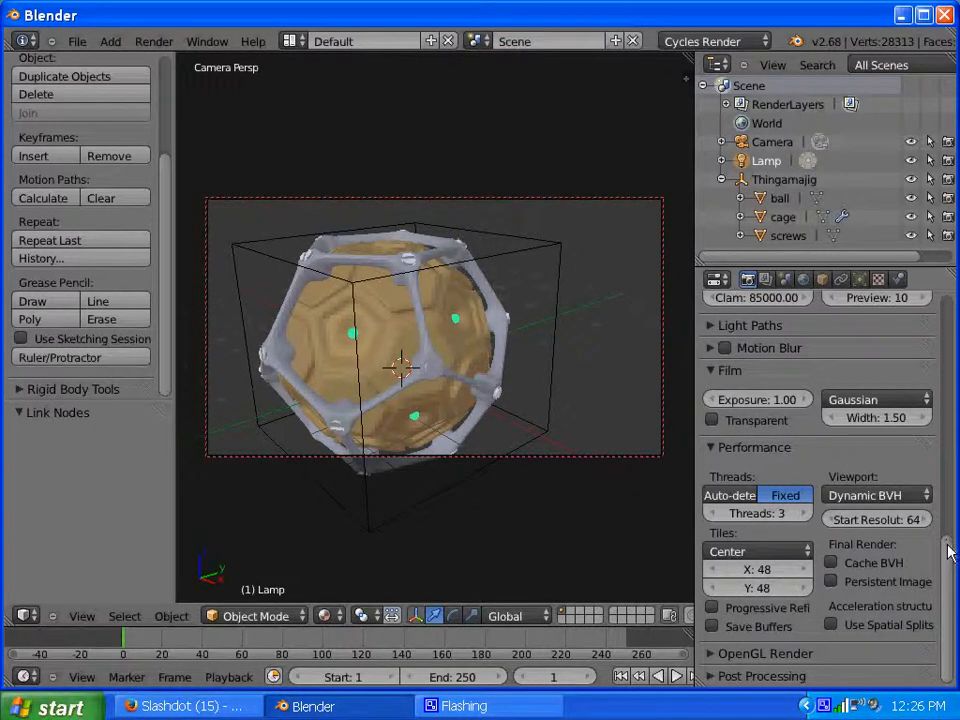
Review the render settings, then start a test render of the scene and stop it after the first tiles.
drag(948, 541, 941, 465)
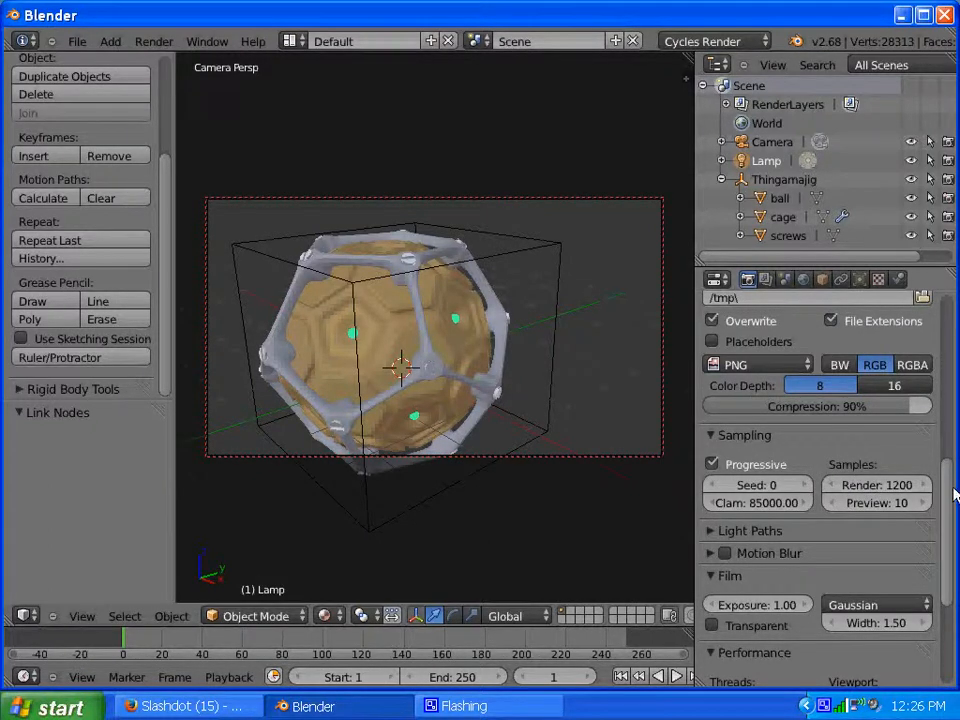
scroll(948, 520, down, 2)
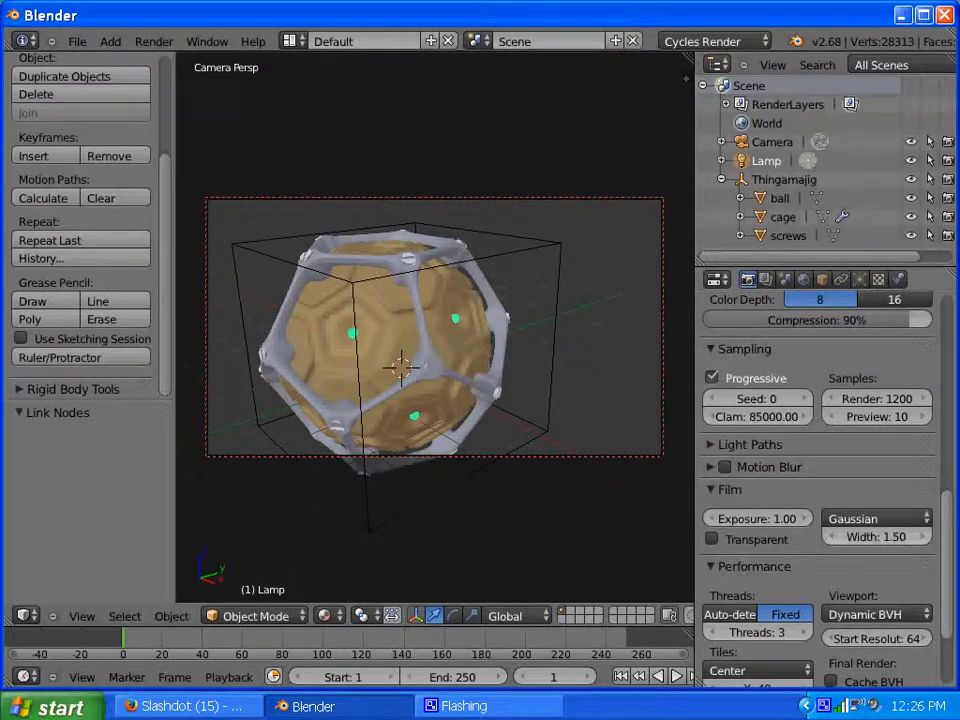
scroll(715, 460, down, 3)
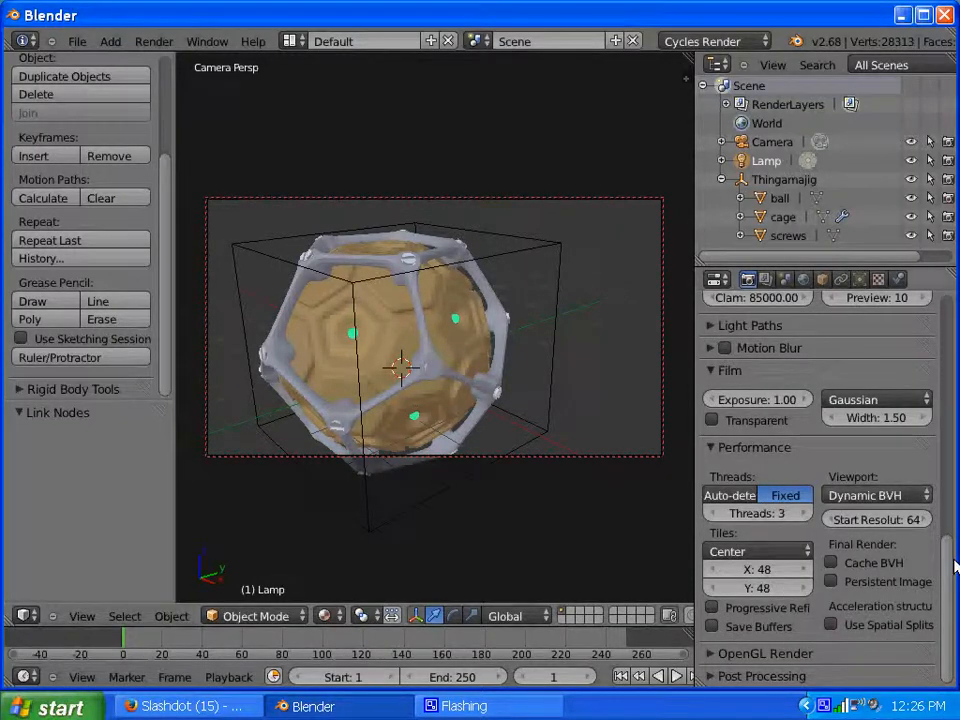
scroll(955, 566, up, 8)
scroll(955, 566, down, 8)
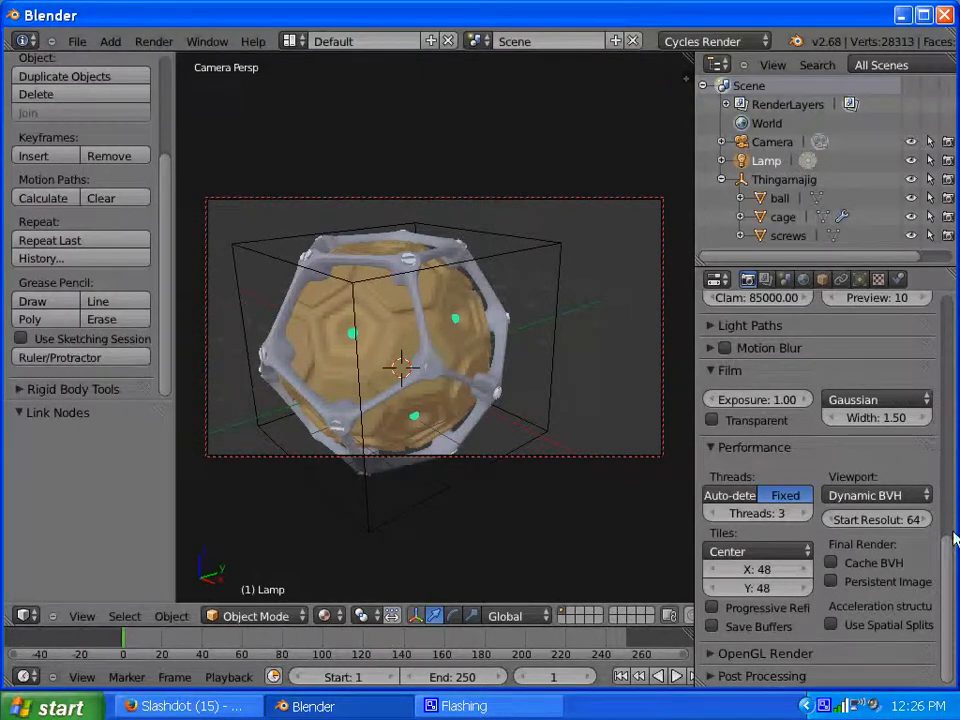
drag(949, 568, 949, 294)
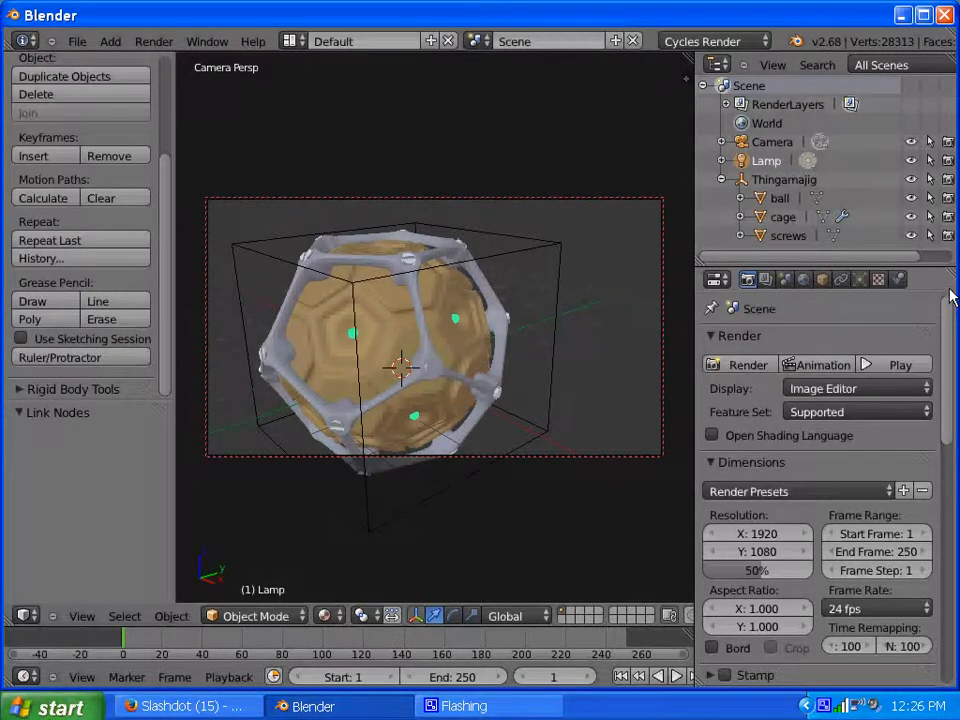
click(740, 365)
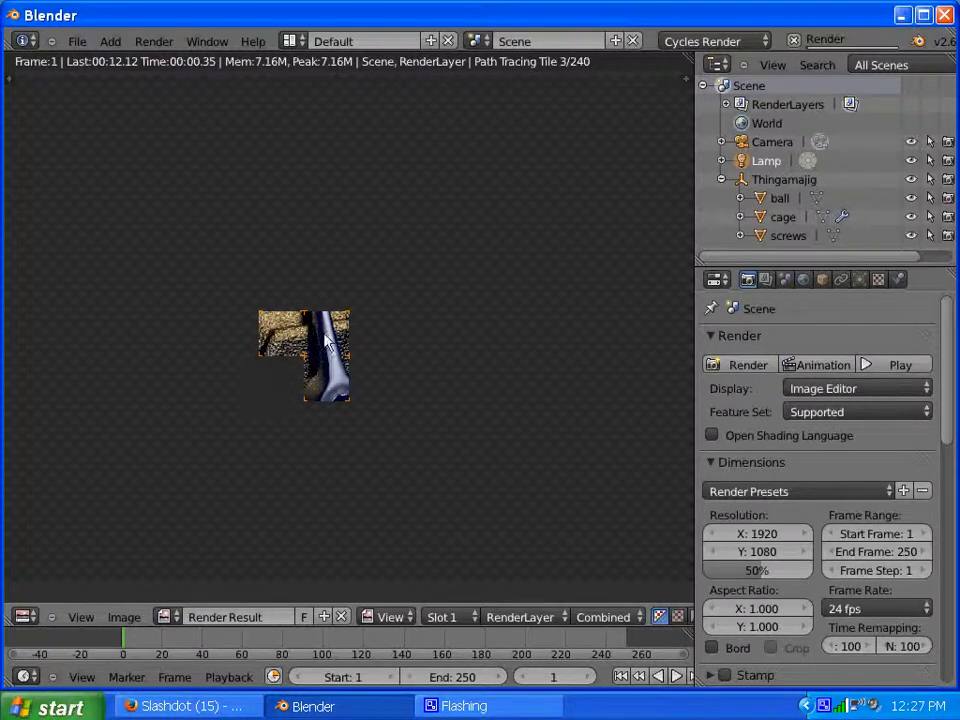
key(Escape)
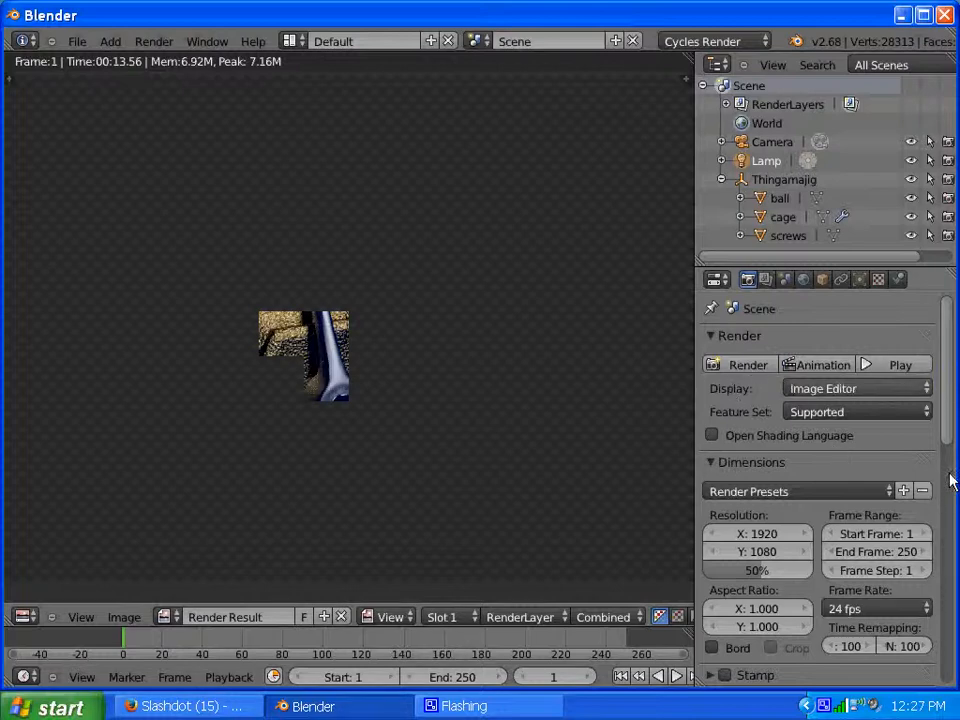
Set the render resolution to 1024 by 768 at 100% scale.
drag(748, 568, 860, 586)
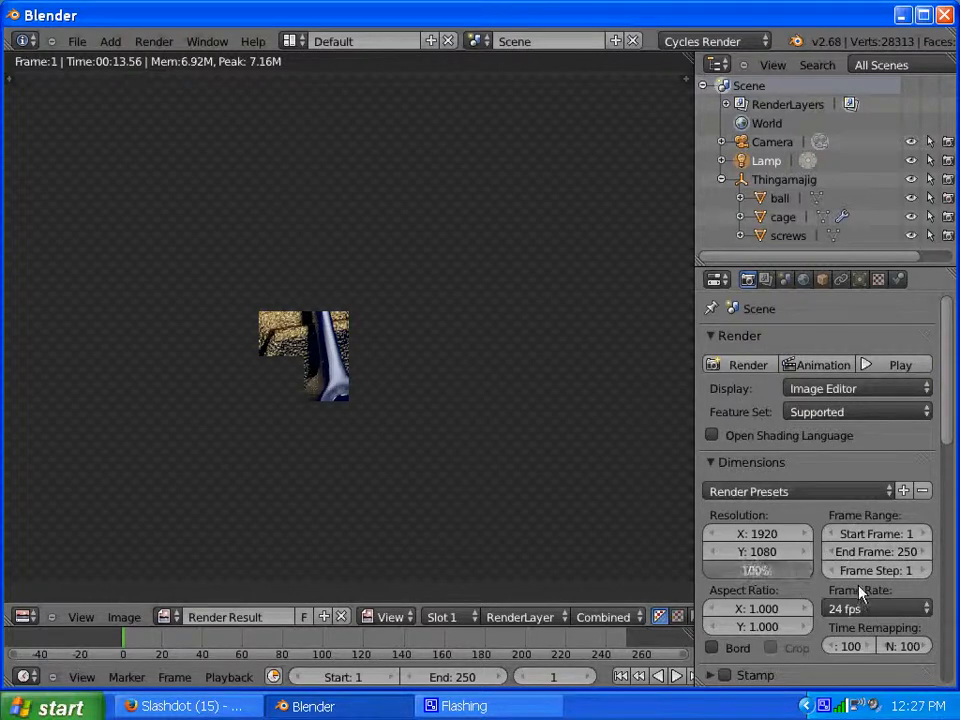
click(760, 535)
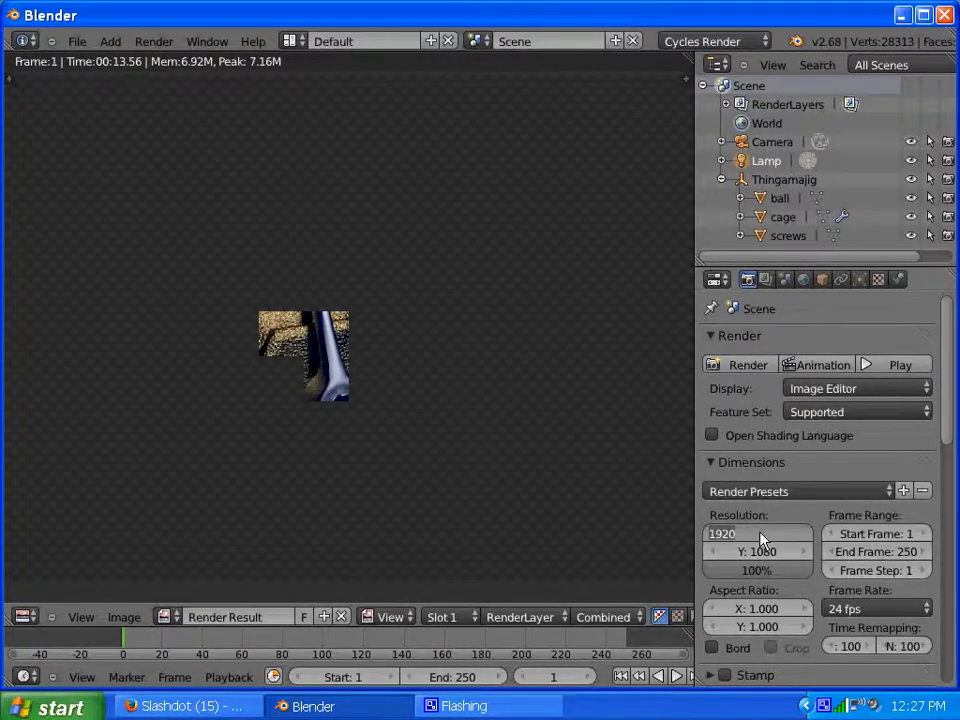
text(1024)
key(Return)
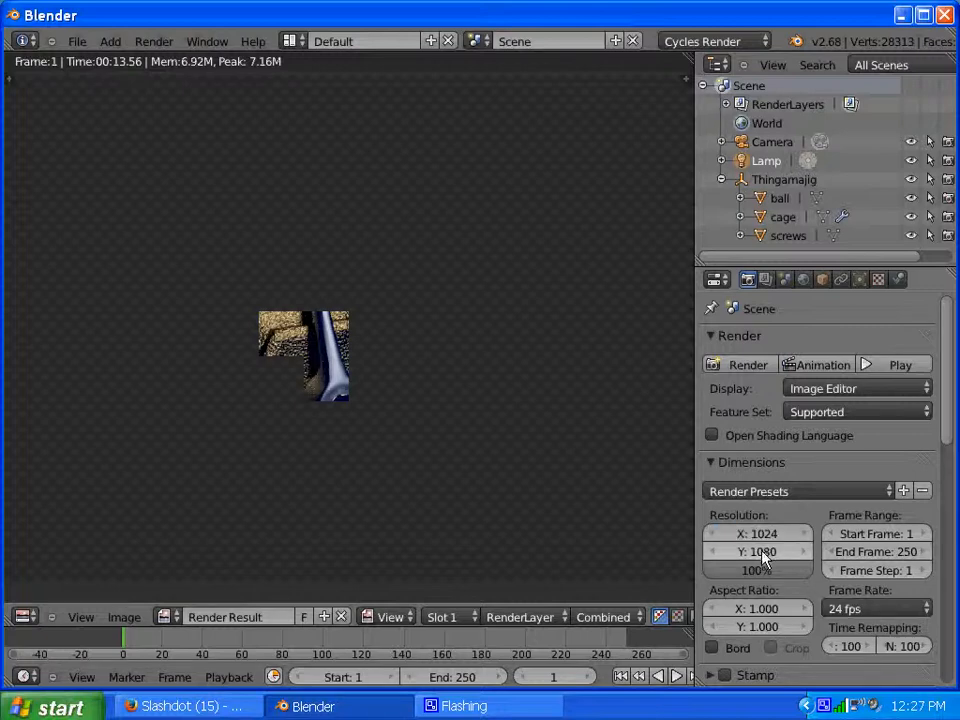
click(760, 553)
text(760)
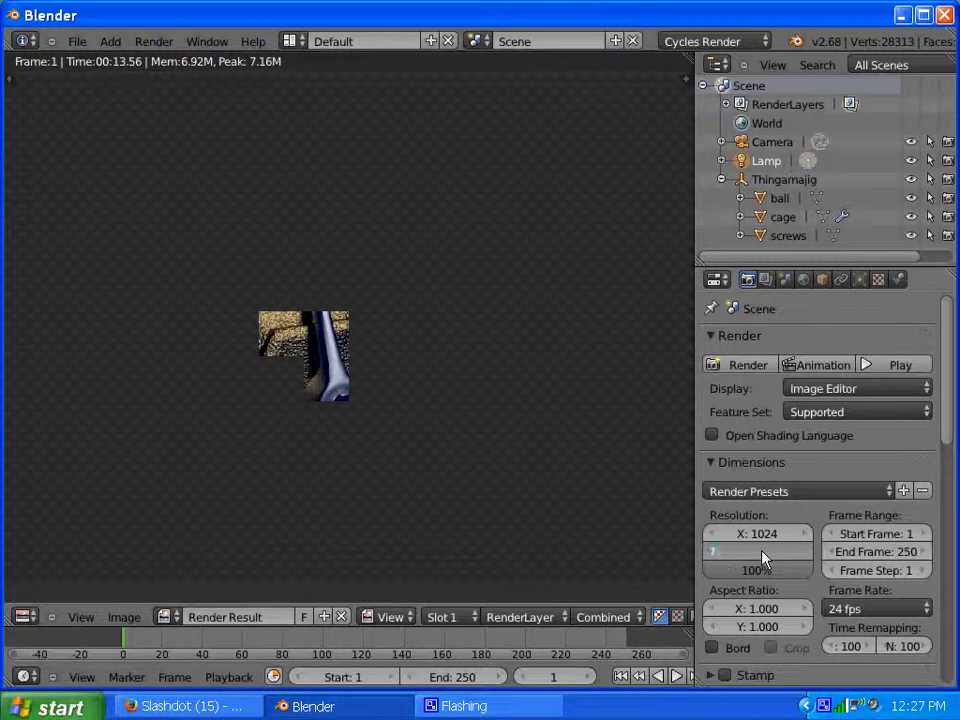
key(BackSpace)
text(8)
key(Return)
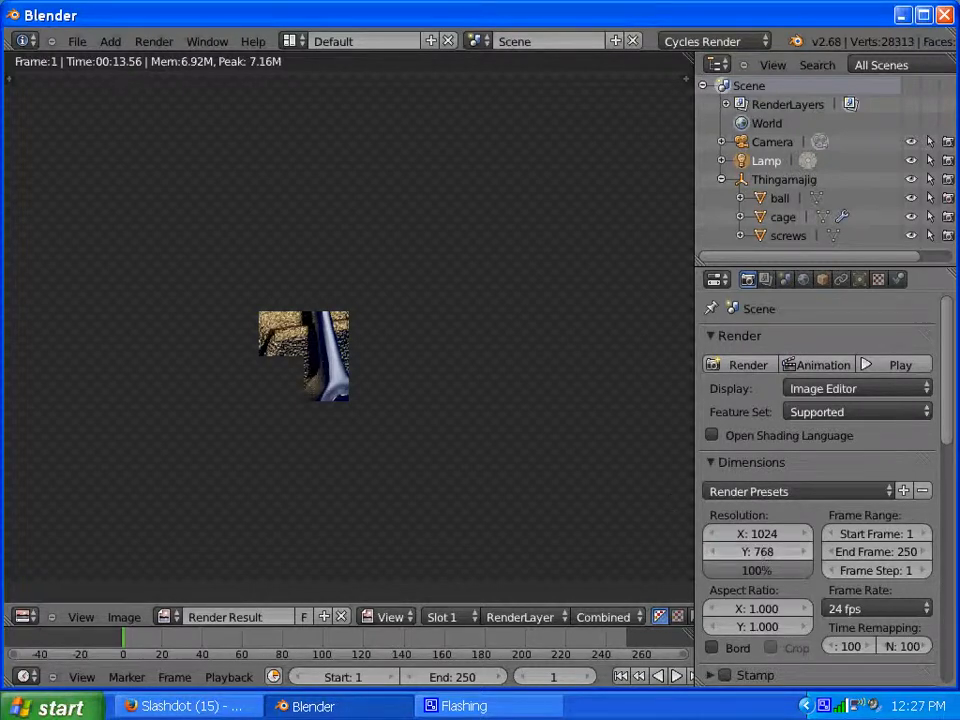
Test render the frame at the full 1024 by 768 resolution and cancel it after a few tiles.
drag(945, 427, 953, 520)
scroll(950, 520, up, 6)
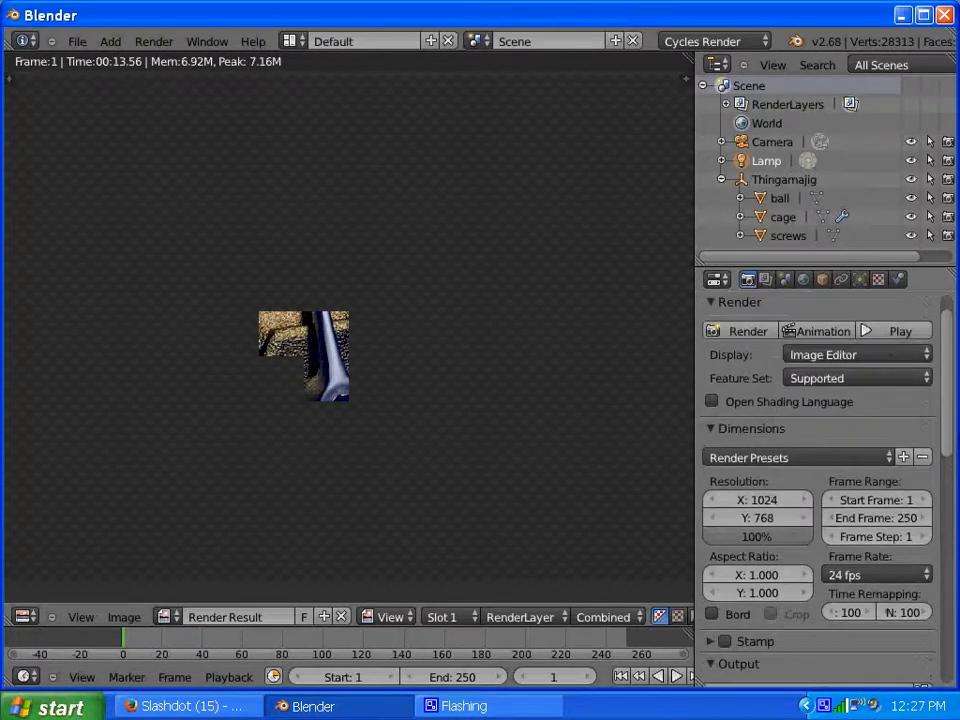
scroll(820, 480, down, 15)
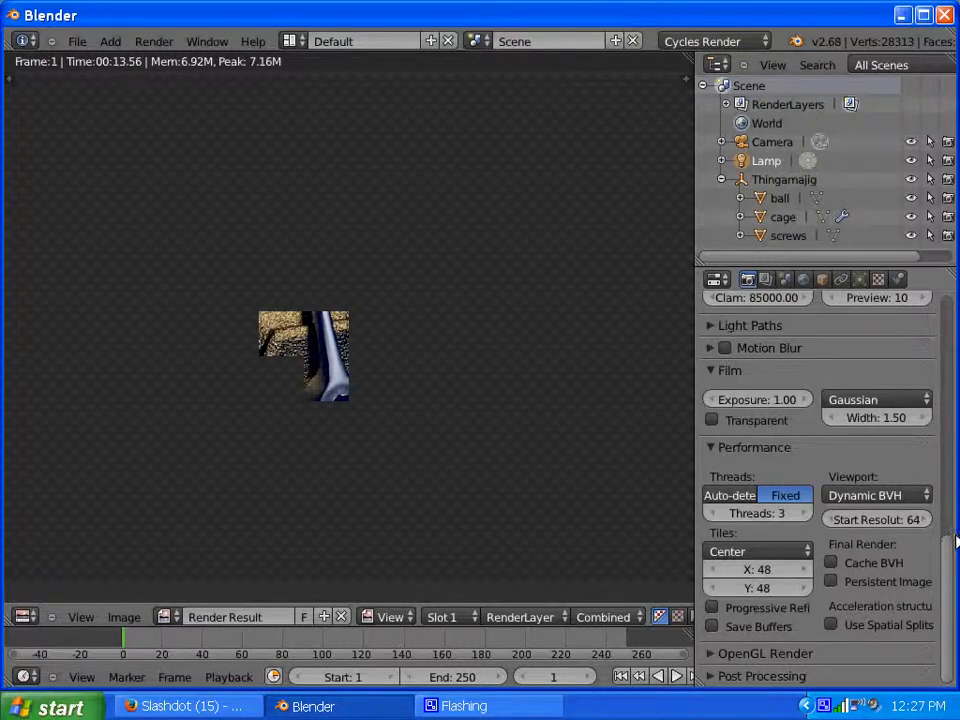
scroll(949, 568, up, 15)
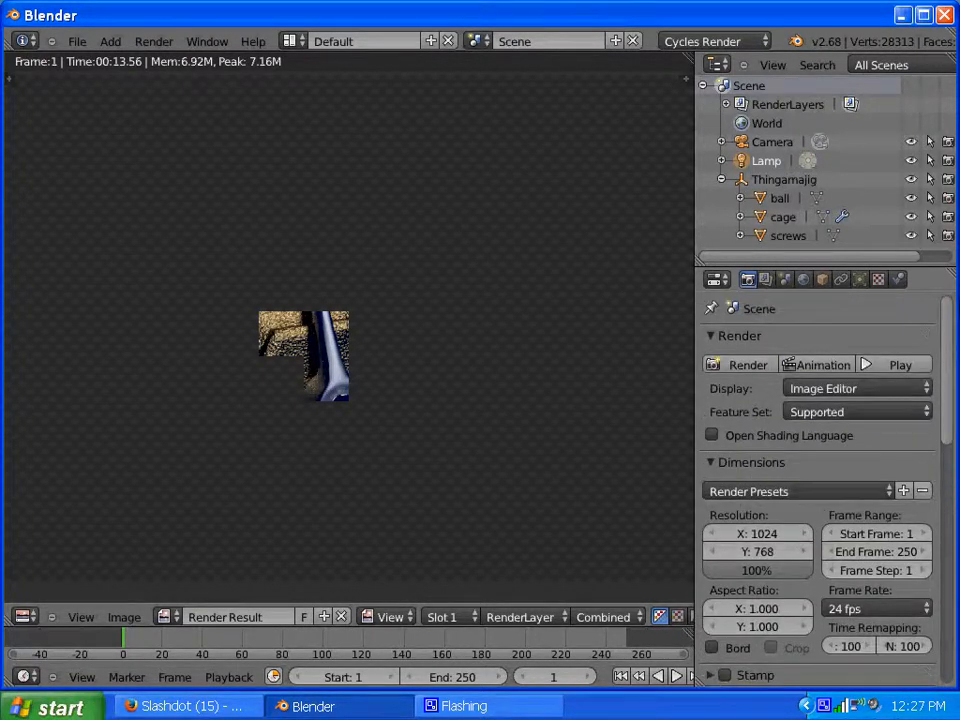
click(737, 366)
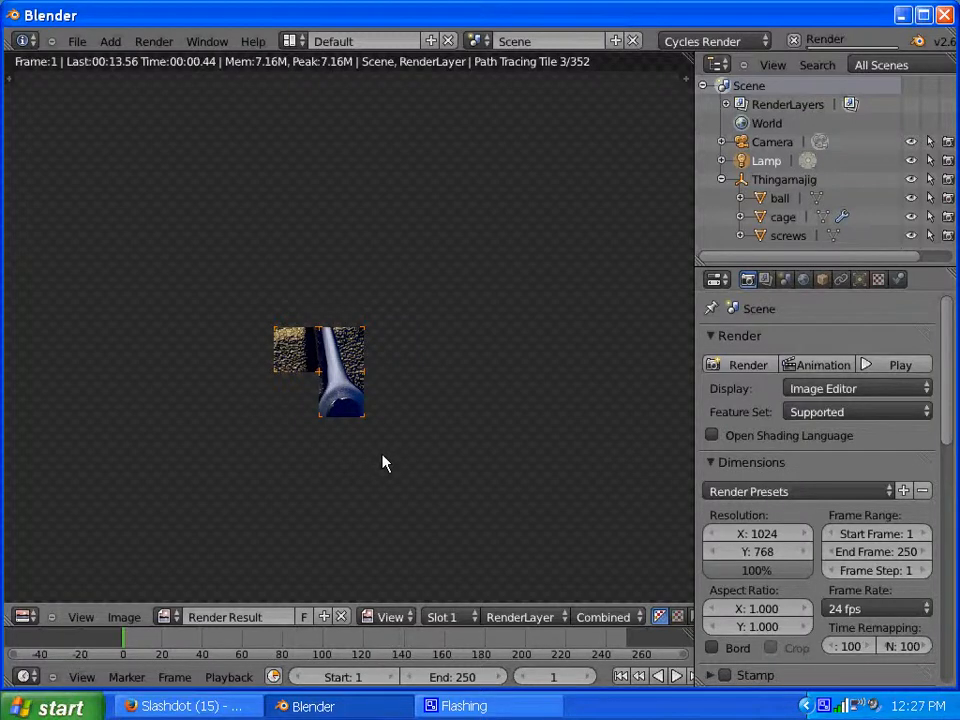
key(Escape)
Reduce the Render samples in the Sampling settings to 256.
drag(944, 392, 954, 567)
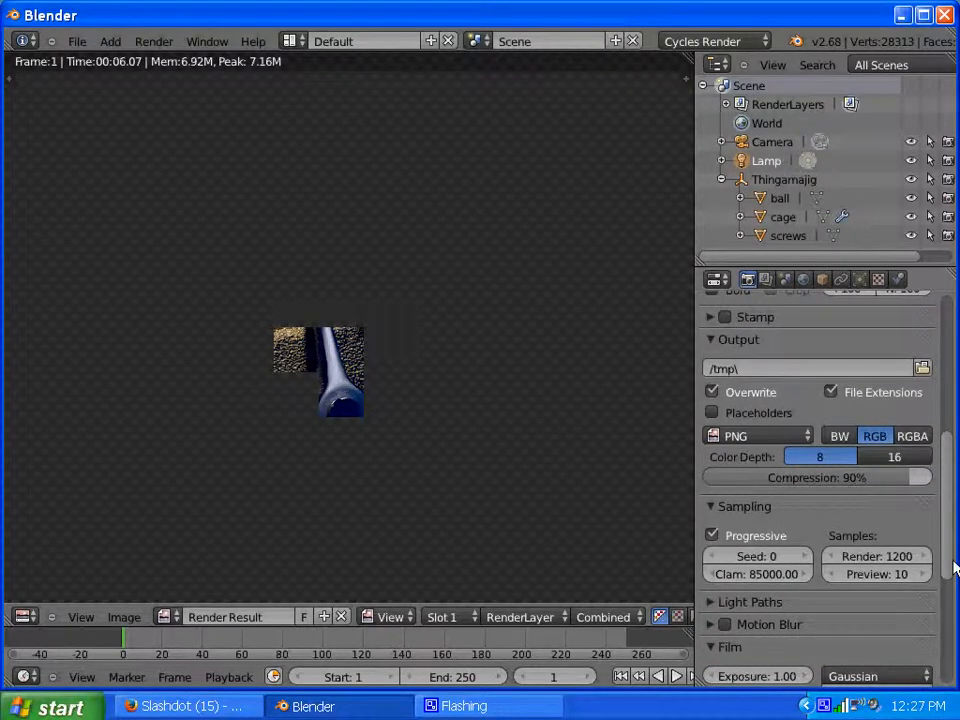
click(886, 558)
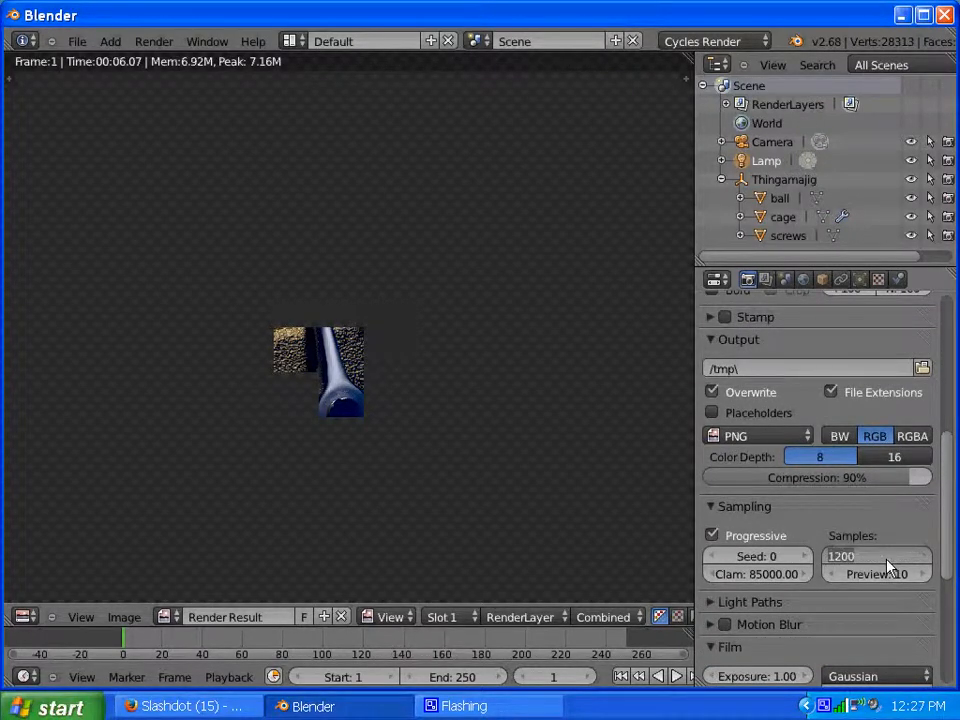
text(256)
key(Return)
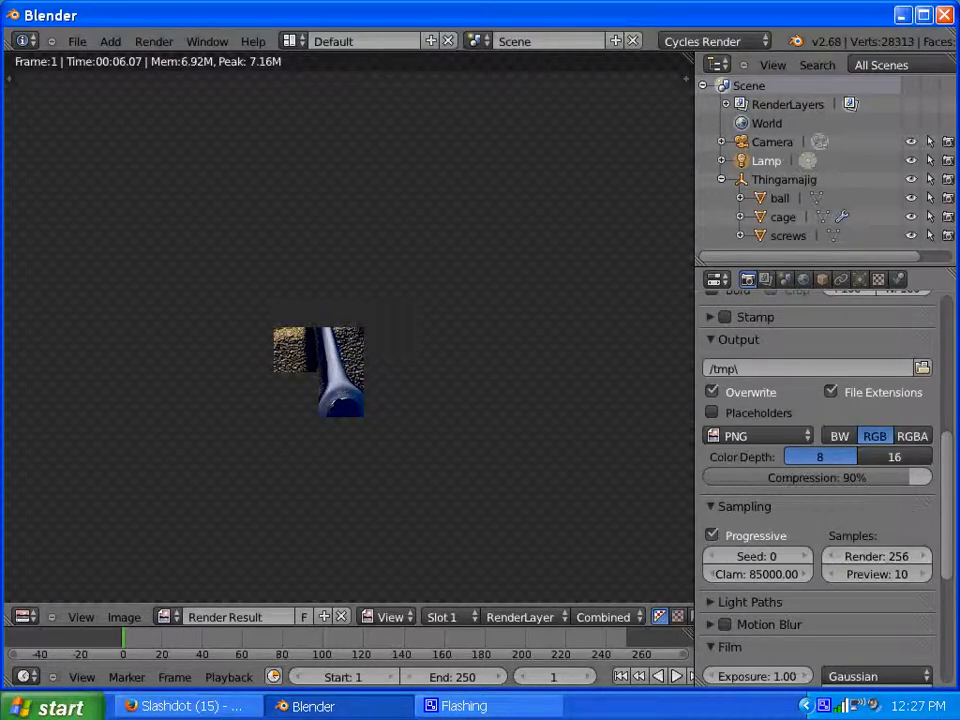
Switch the Cycles feature set to Experimental, leaving Open Shading Language disabled.
drag(953, 514, 932, 405)
scroll(932, 405, up, 2)
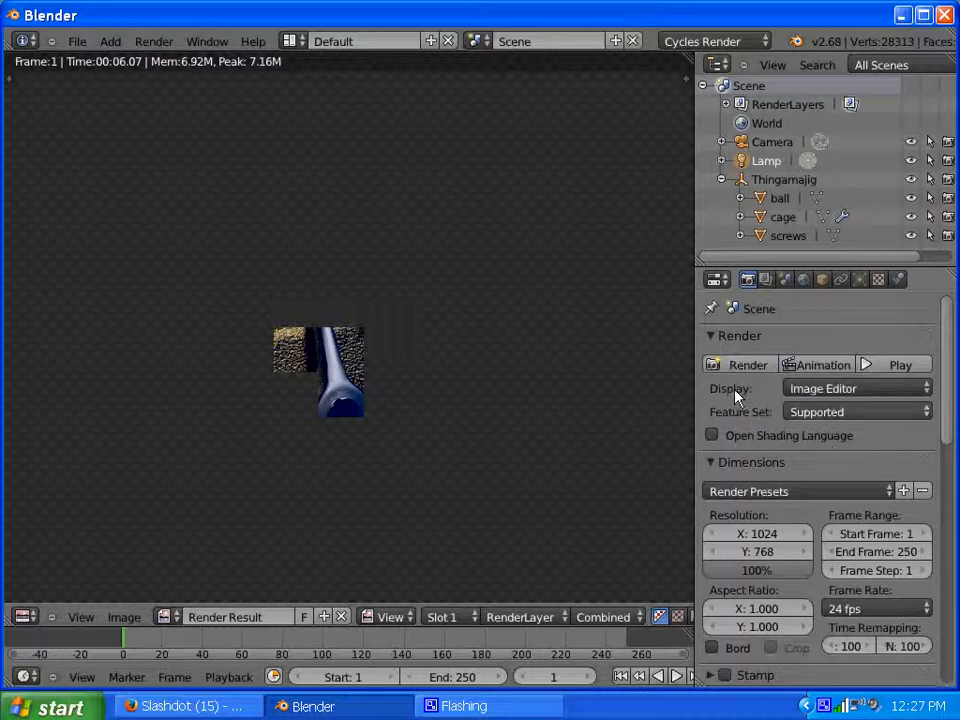
click(861, 392)
click(857, 413)
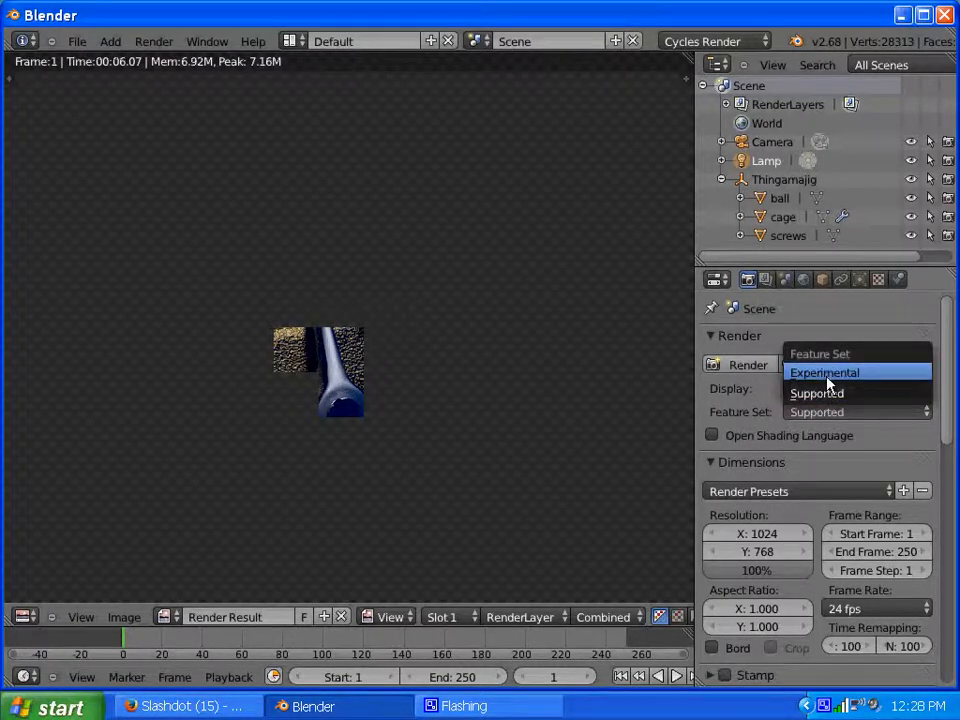
click(859, 375)
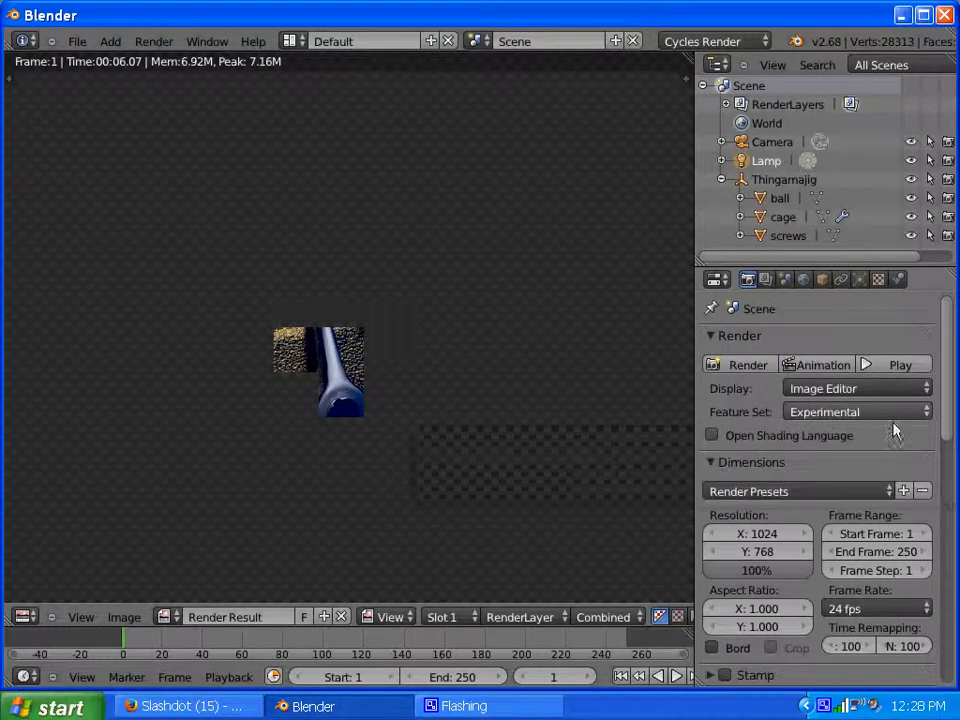
click(712, 436)
click(713, 437)
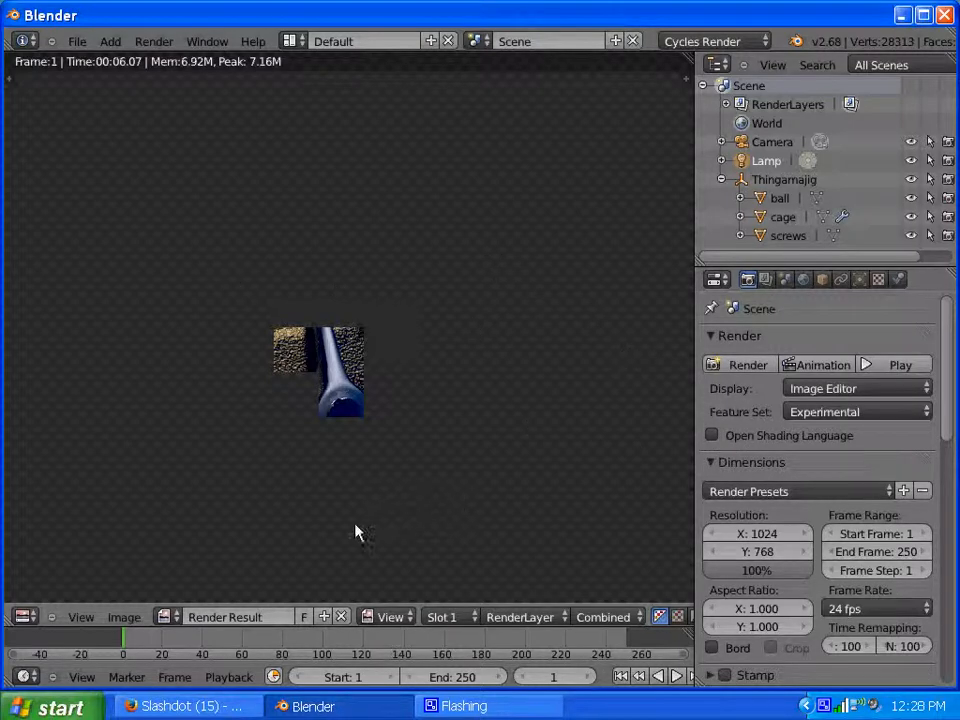
Run a brief test render with 256 samples and the Experimental feature set, and stop it partway.
click(765, 371)
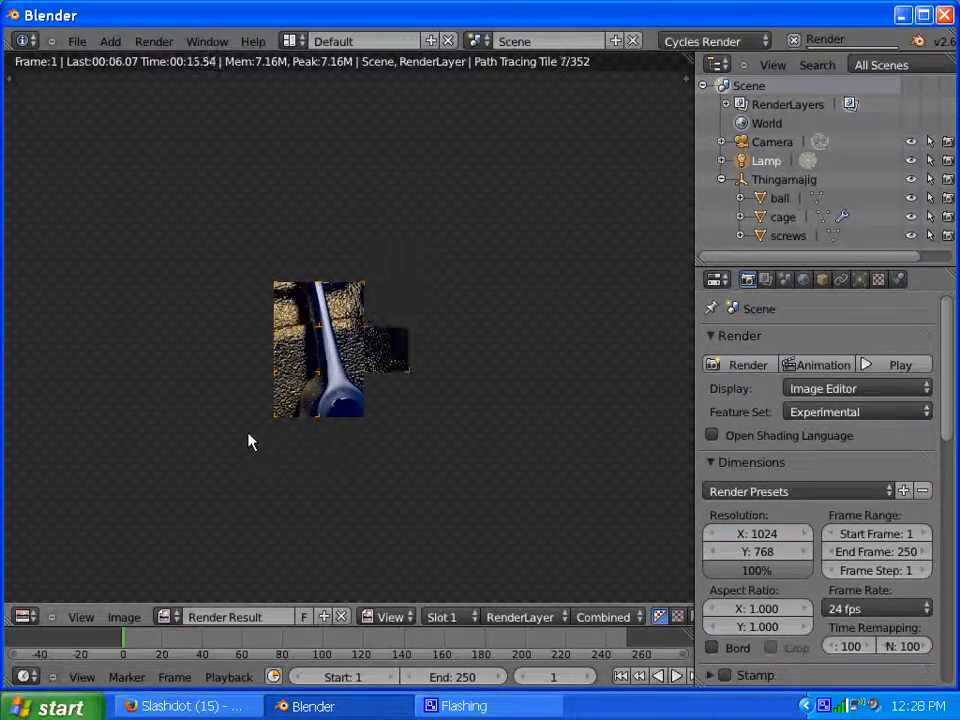
key(Escape)
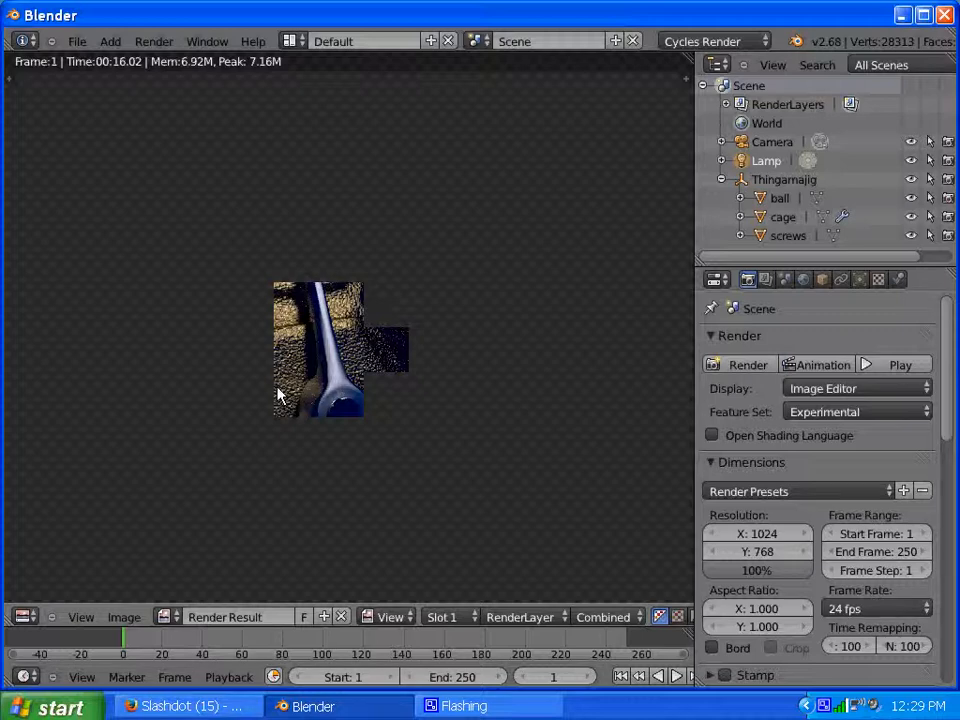
click(822, 708)
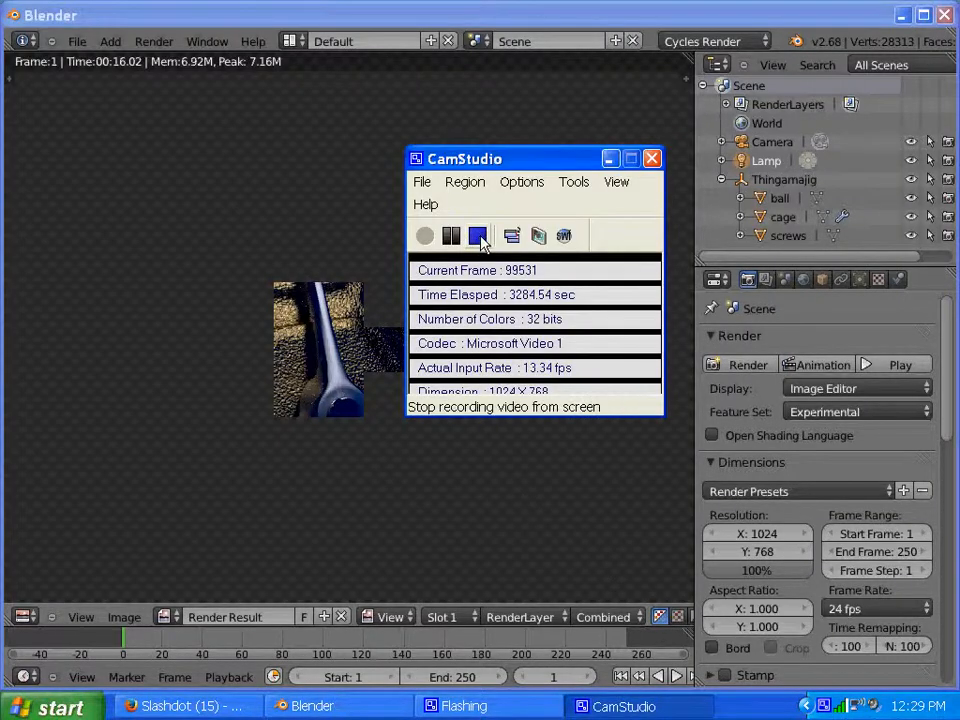